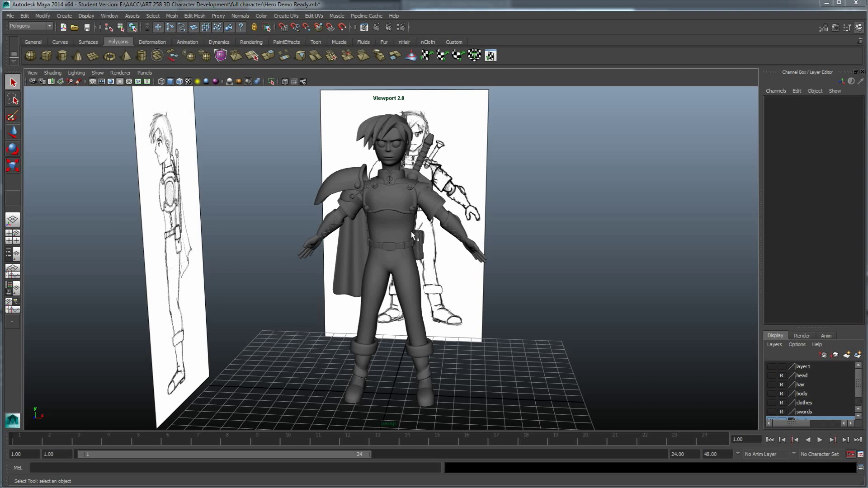
{"action": "mouse_move", "coordinate": [411, 231]}
{"action": "left_mouse_down", "text": "alt"}
{"action": "mouse_move", "coordinate": [377, 247]}
{"action": "mouse_move", "coordinate": [393, 248]}
{"action": "mouse_move", "coordinate": [410, 228]}
{"action": "left_mouse_up", "text": "alt"}
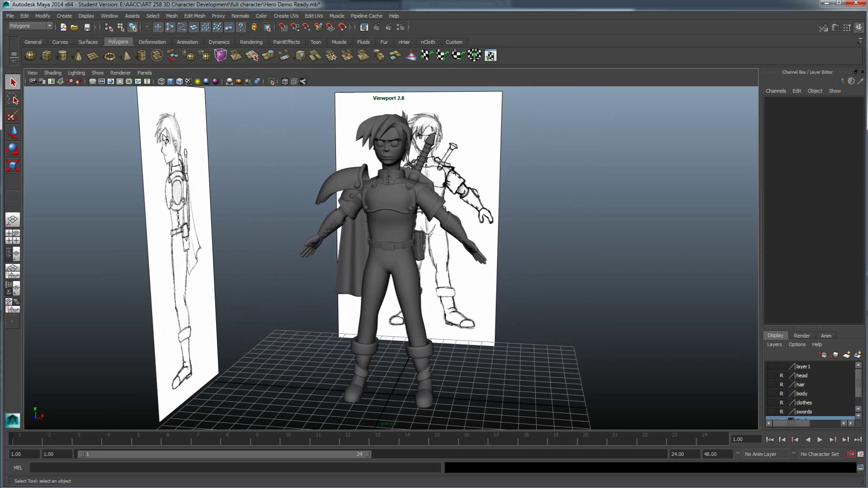
{"action": "left_click", "coordinate": [113, 17]}
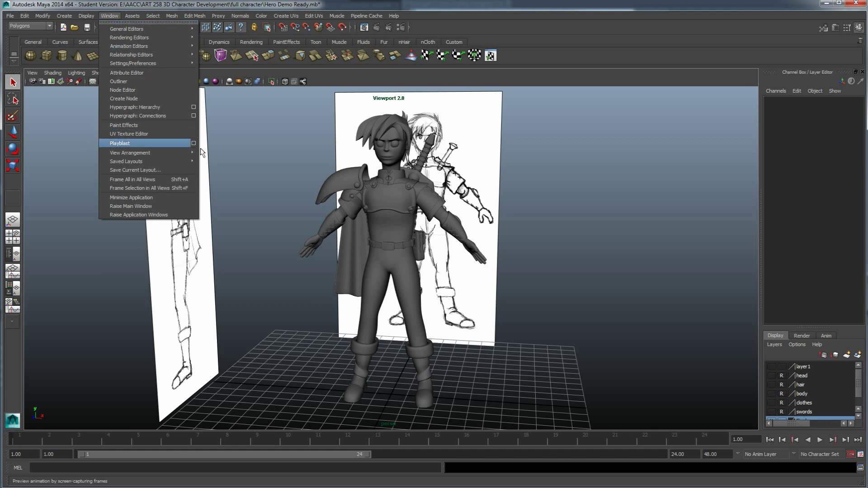
{"action": "left_click", "coordinate": [168, 133]}
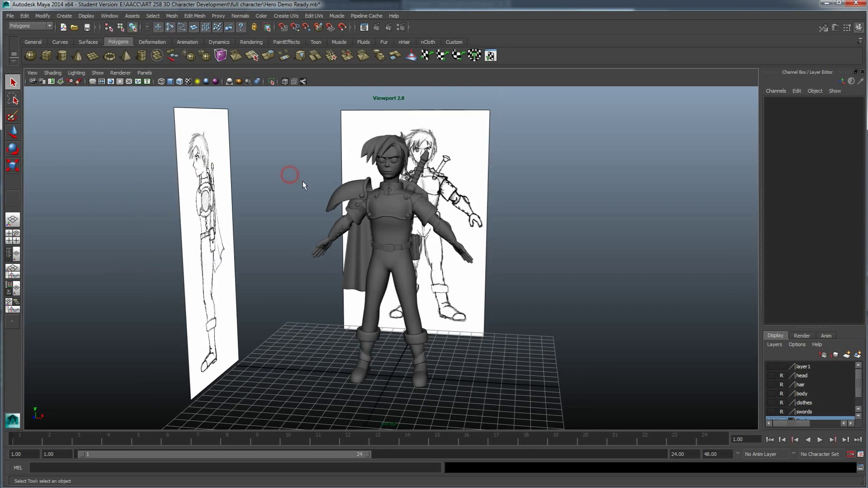
Make the clothes layer visible and switch off its reference display so its objects can be selected
{"action": "scroll", "coordinate": [304, 182], "scroll_direction": "down", "scroll_amount": 3}
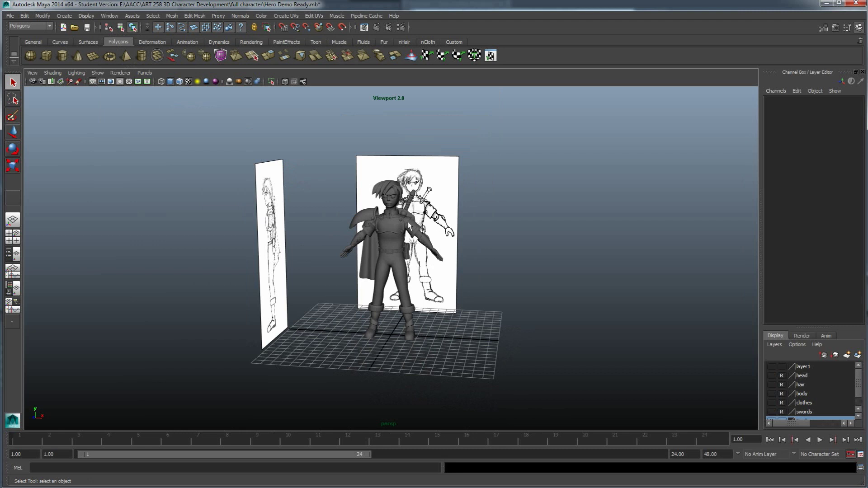
{"action": "left_click_drag", "start_coordinate": [385, 205], "coordinate": [345, 218], "text": "alt"}
{"action": "middle_click_drag", "start_coordinate": [344, 218], "coordinate": [226, 217], "text": "alt"}
{"action": "scroll", "coordinate": [360, 236], "scroll_direction": "down", "scroll_amount": 3}
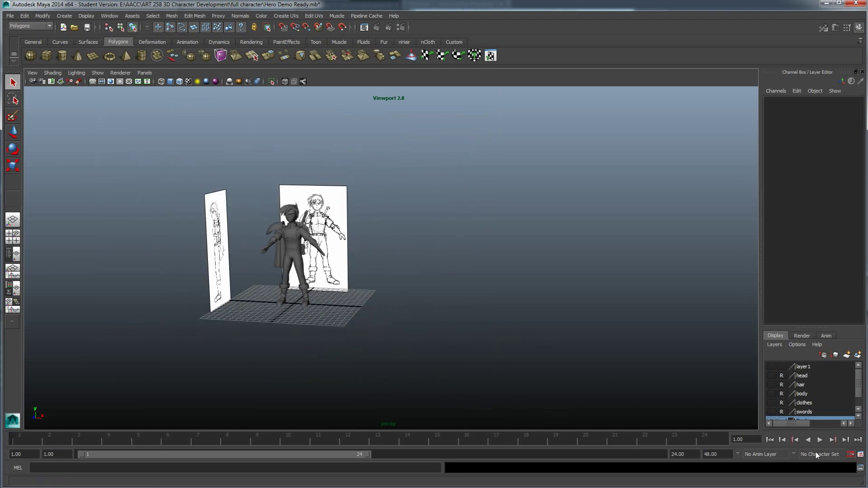
{"action": "left_click", "coordinate": [771, 402]}
{"action": "left_click", "coordinate": [780, 404]}
Locate the character copy away from the reference image planes, frame it in the perspective view and deselect it
{"action": "middle_click_drag", "start_coordinate": [654, 351], "coordinate": [475, 353], "text": "alt"}
{"action": "scroll", "coordinate": [475, 352], "scroll_direction": "down", "scroll_amount": 4}
{"action": "middle_click_drag", "start_coordinate": [409, 335], "coordinate": [217, 339], "text": "alt"}
{"action": "middle_click_drag", "start_coordinate": [543, 332], "coordinate": [280, 326], "text": "alt"}
{"action": "middle_click_drag", "start_coordinate": [534, 332], "coordinate": [272, 334], "text": "alt"}
{"action": "left_click_drag", "start_coordinate": [394, 361], "coordinate": [313, 244]}
{"action": "key", "text": "f"}
{"action": "left_click", "coordinate": [304, 290]}
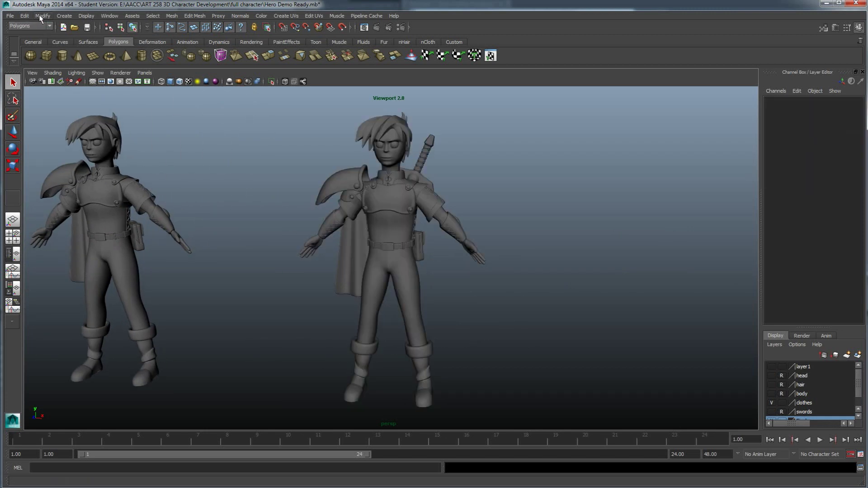
Open the Hypershade and place its window so the framed character remains visible beside it
{"action": "left_click", "coordinate": [81, 16]}
{"action": "mouse_move", "coordinate": [107, 16]}
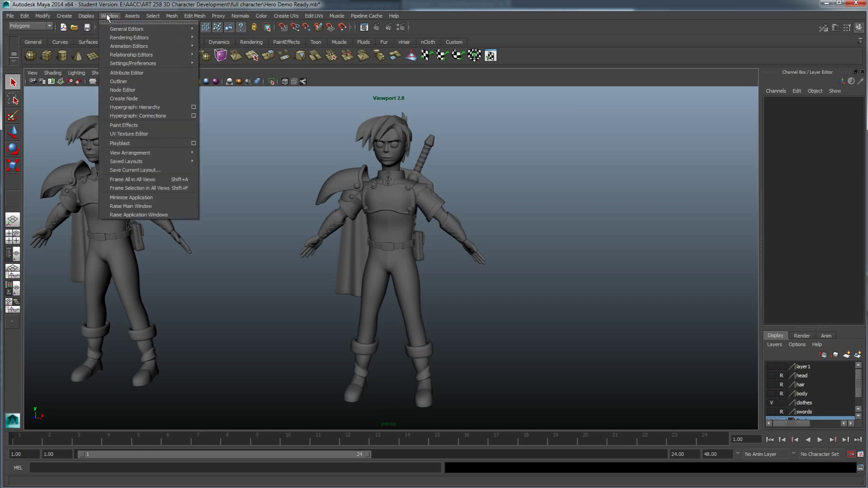
{"action": "mouse_move", "coordinate": [120, 47]}
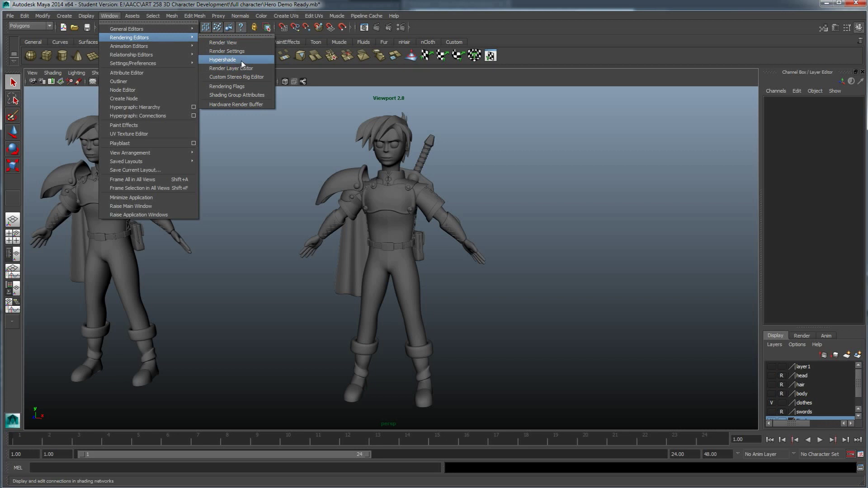
{"action": "left_click", "coordinate": [230, 61]}
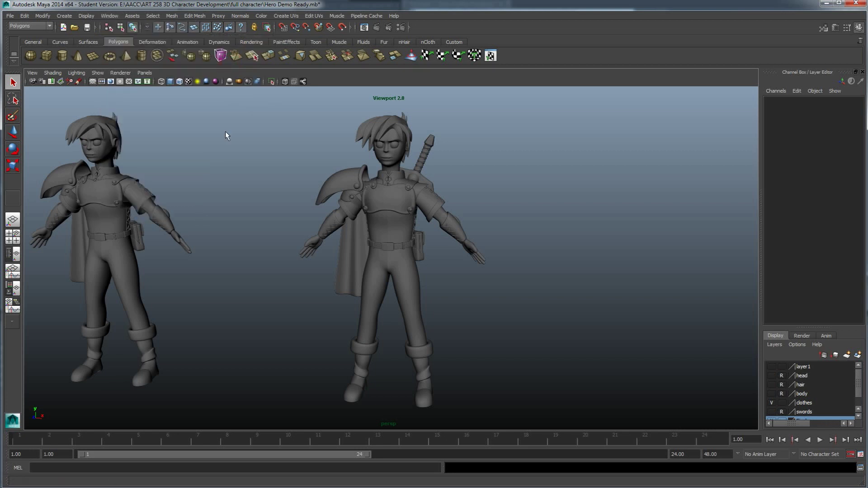
{"action": "left_click_drag", "start_coordinate": [34, 140], "coordinate": [183, 138]}
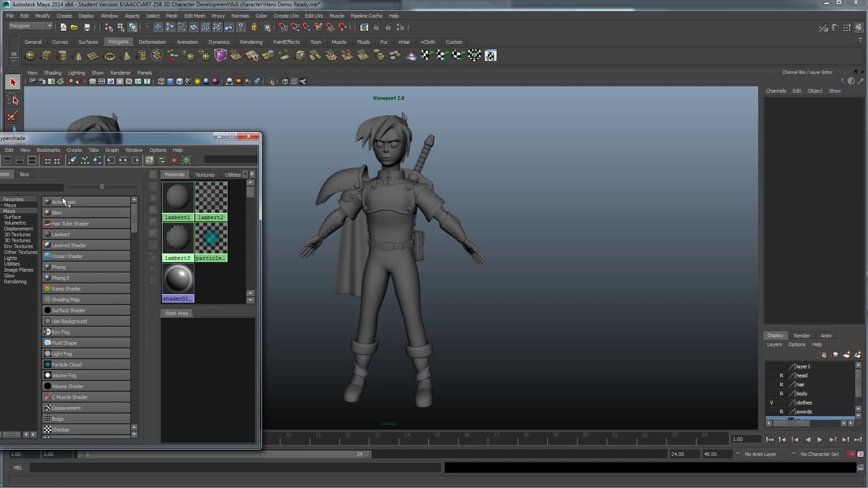
Create a Phong material and assign it to the character's chest plate
{"action": "left_click", "coordinate": [57, 269]}
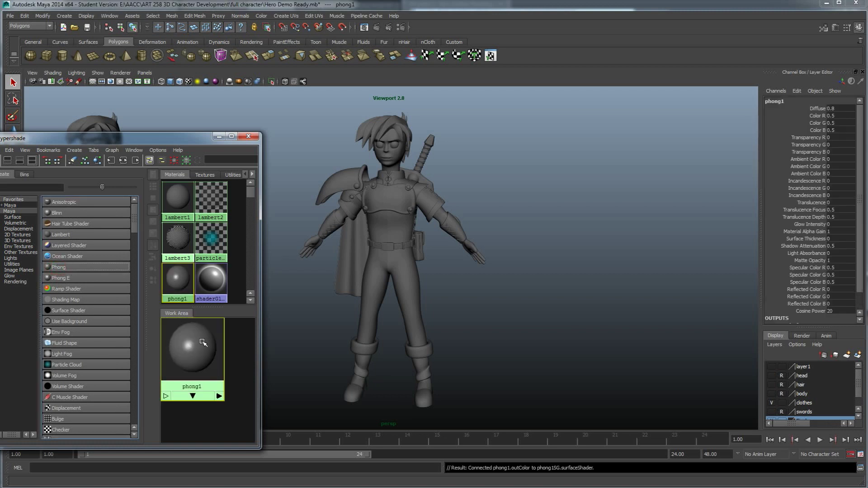
{"action": "middle_click_drag", "start_coordinate": [193, 350], "coordinate": [395, 210]}
{"action": "left_click_drag", "start_coordinate": [395, 210], "coordinate": [378, 220], "text": "alt"}
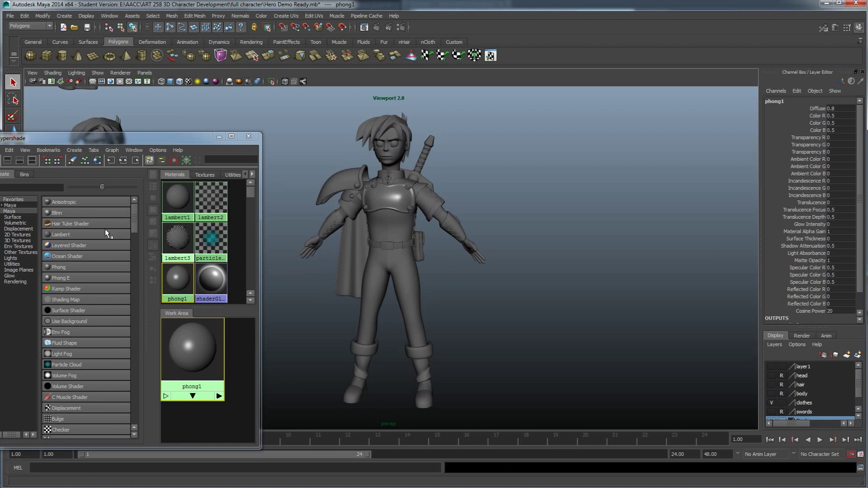
{"action": "left_click_drag", "start_coordinate": [383, 220], "coordinate": [396, 223], "text": "alt"}
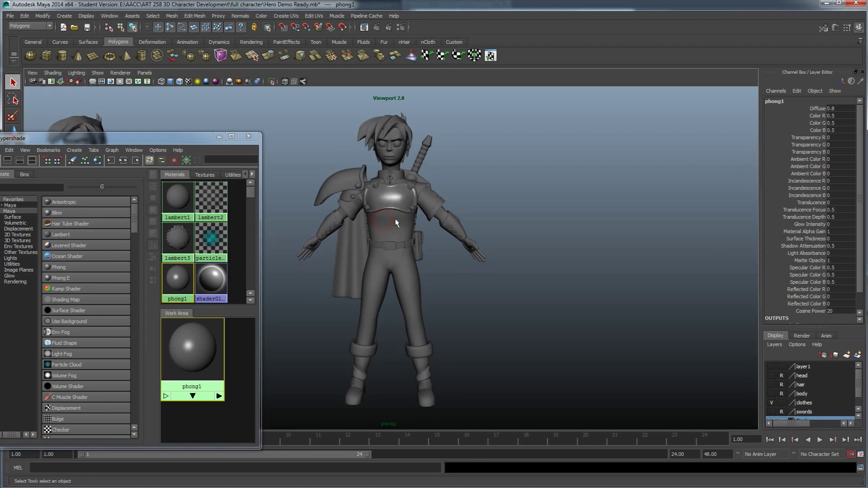
Set the chest plate Phong's color to a golden tan with saturation 0.483 and value 0.758
{"action": "double_click", "coordinate": [192, 352]}
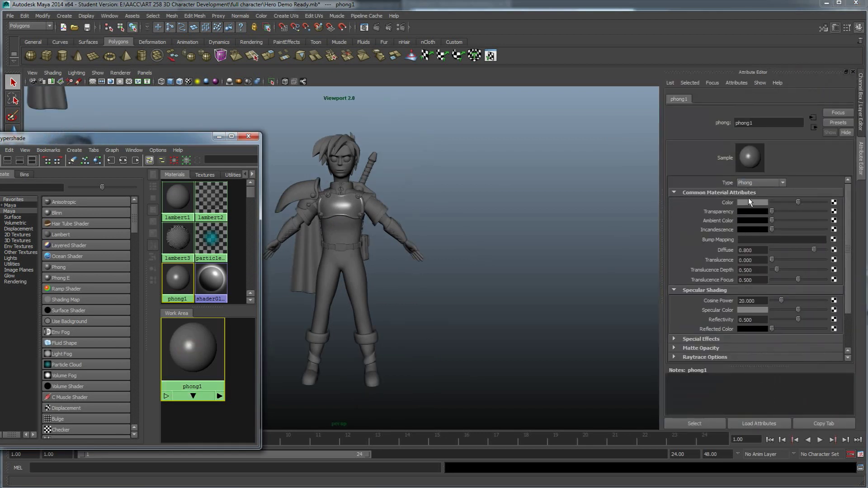
{"action": "left_click", "coordinate": [739, 201]}
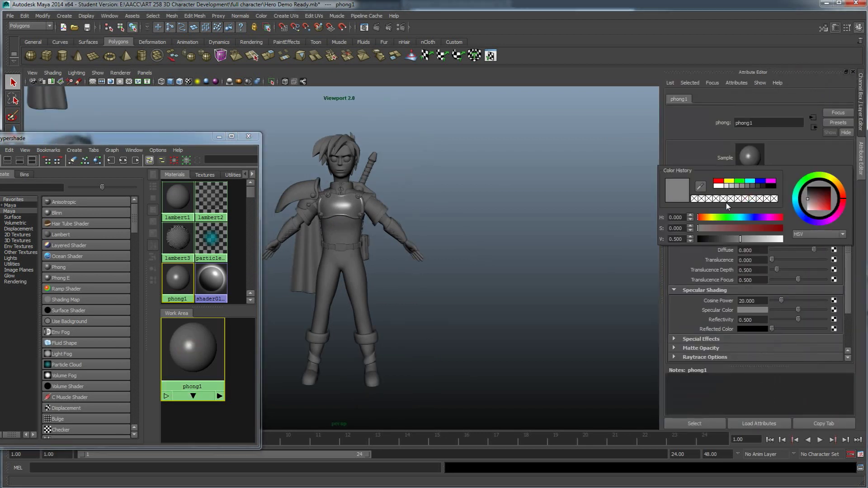
{"action": "left_click", "coordinate": [708, 219]}
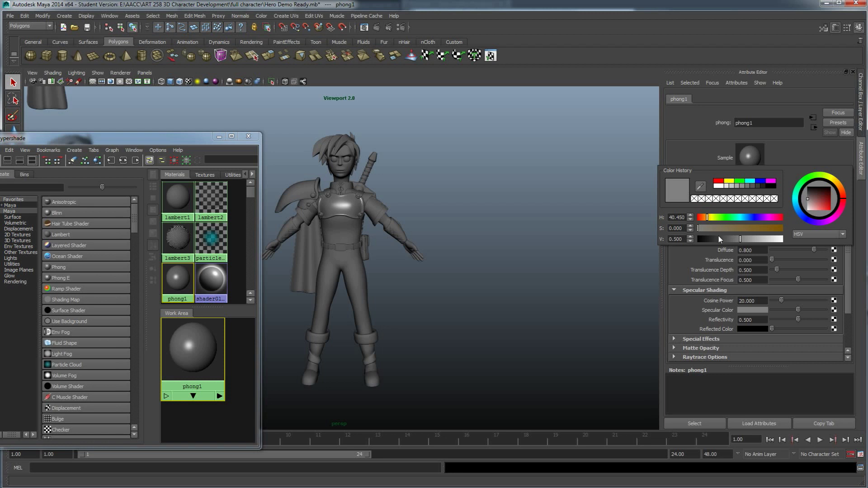
{"action": "left_click", "coordinate": [739, 228]}
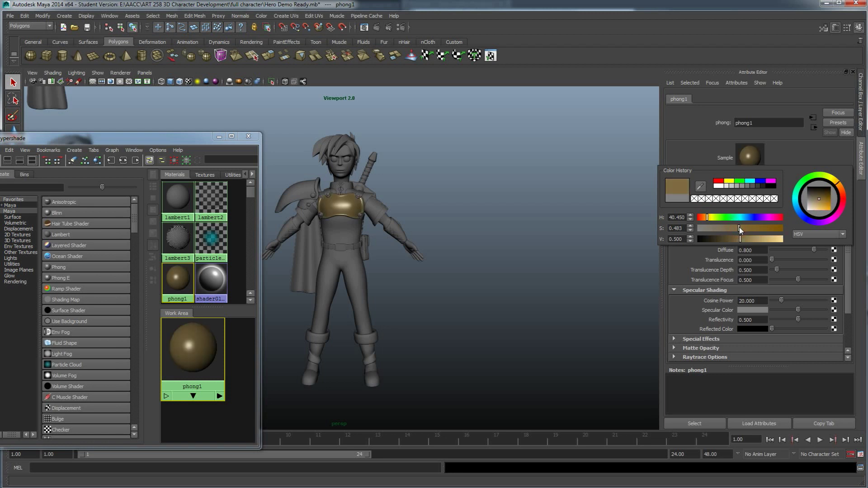
{"action": "left_click", "coordinate": [762, 239]}
{"action": "left_click_drag", "start_coordinate": [708, 219], "coordinate": [708, 219]}
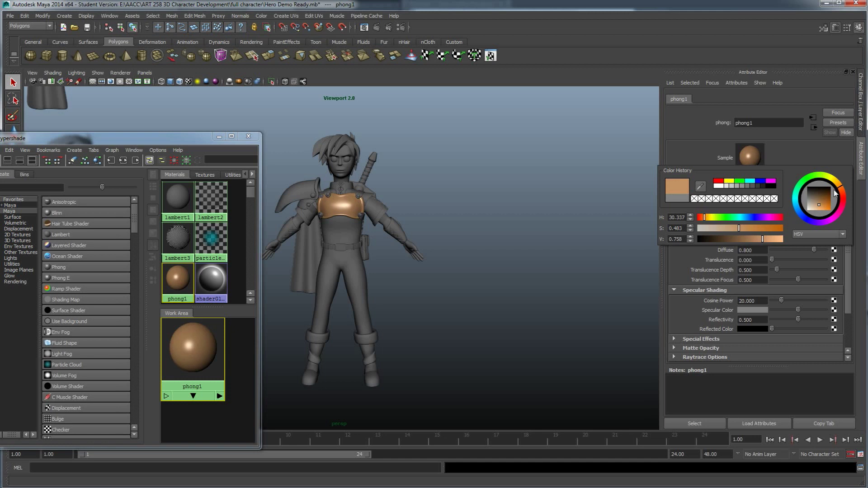
Examine the gold chest plate's specular highlights up close from several angles
{"action": "left_click_drag", "start_coordinate": [454, 210], "coordinate": [405, 225], "text": "alt"}
{"action": "left_click_drag", "start_coordinate": [444, 202], "coordinate": [490, 219], "text": "alt"}
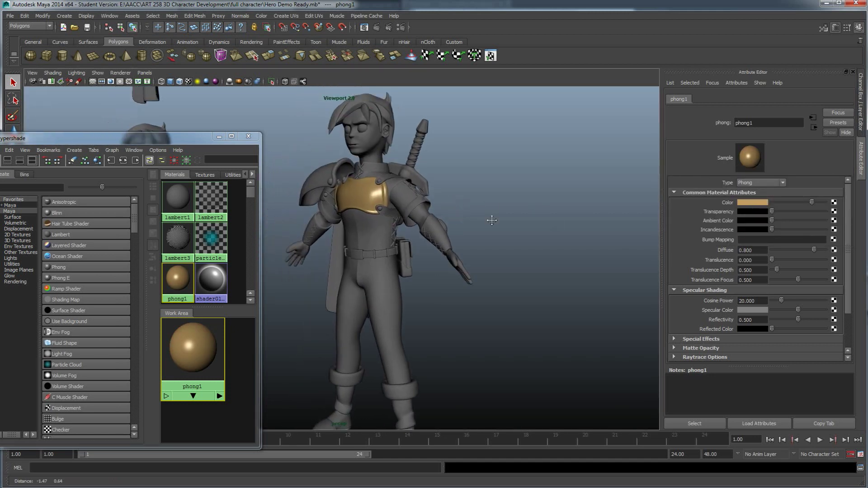
{"action": "middle_click_drag", "start_coordinate": [490, 218], "coordinate": [529, 223], "text": "alt"}
{"action": "scroll", "coordinate": [451, 223], "scroll_direction": "up", "scroll_amount": 5}
{"action": "left_click_drag", "start_coordinate": [457, 229], "coordinate": [500, 221], "text": "alt"}
{"action": "middle_click_drag", "start_coordinate": [500, 222], "coordinate": [509, 220], "text": "alt"}
{"action": "left_click_drag", "start_coordinate": [510, 221], "coordinate": [381, 238], "text": "alt"}
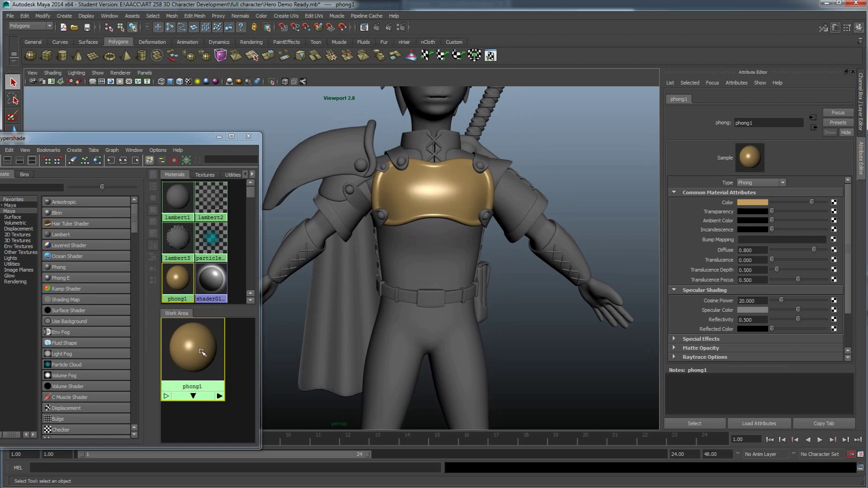
Create a Lambert material and widen the Hypershade window to show more material swatches
{"action": "left_click", "coordinate": [60, 236]}
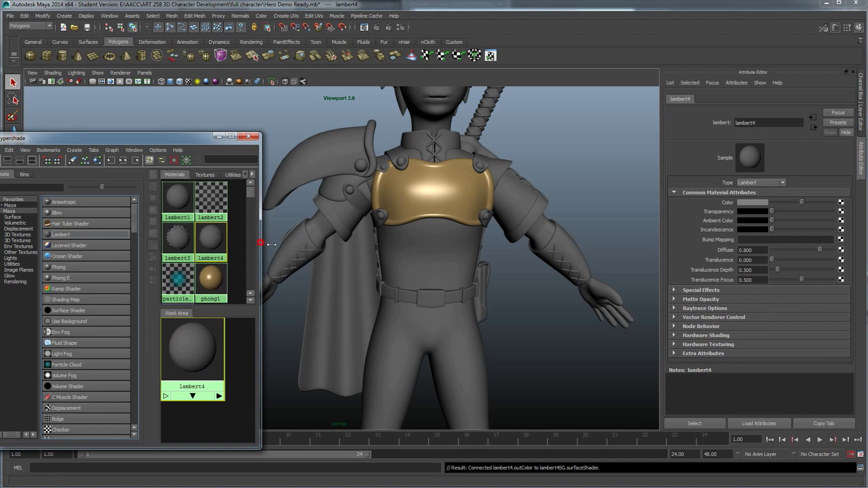
{"action": "left_click_drag", "start_coordinate": [261, 243], "coordinate": [314, 241]}
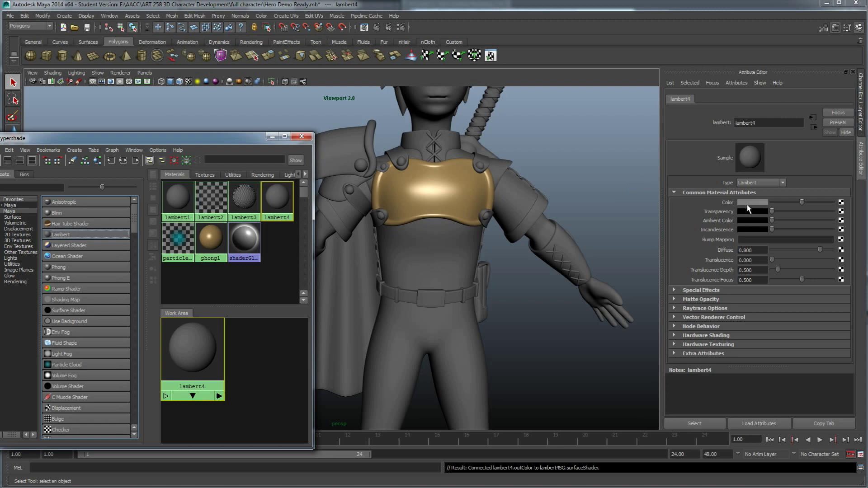
Try a File texture on the new Lambert's Color attribute and break its connection again
{"action": "left_click", "coordinate": [842, 204]}
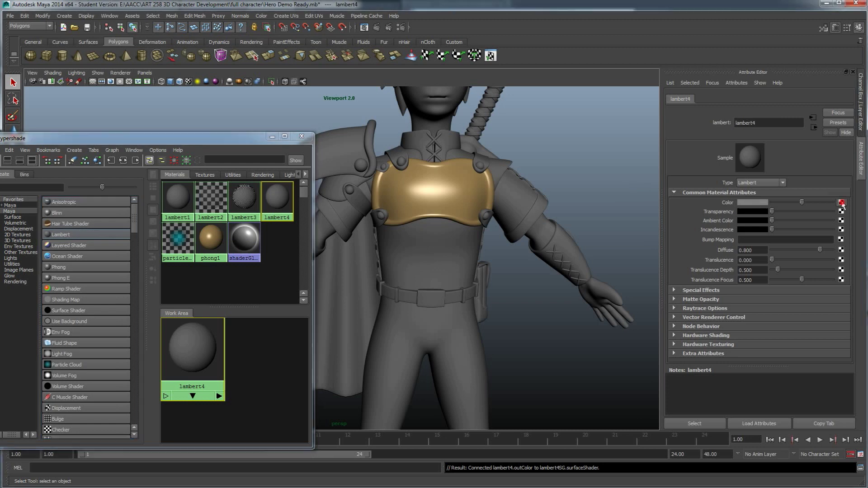
{"action": "left_click", "coordinate": [358, 221]}
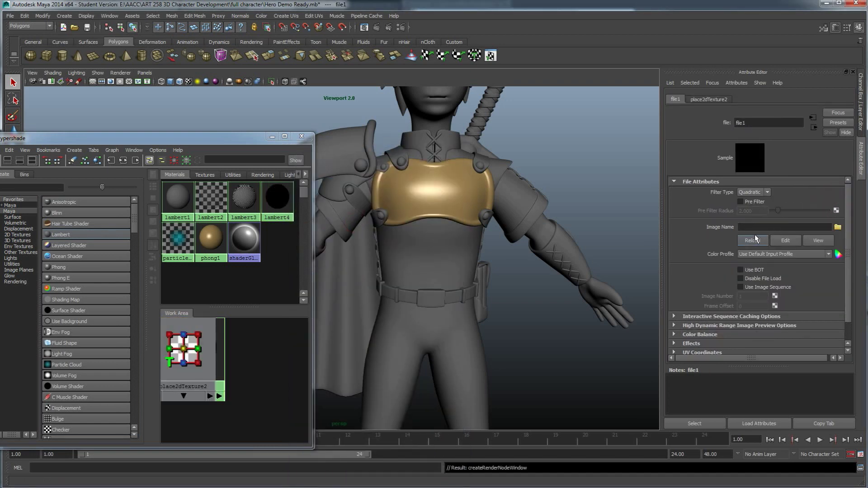
{"action": "left_click", "coordinate": [814, 128]}
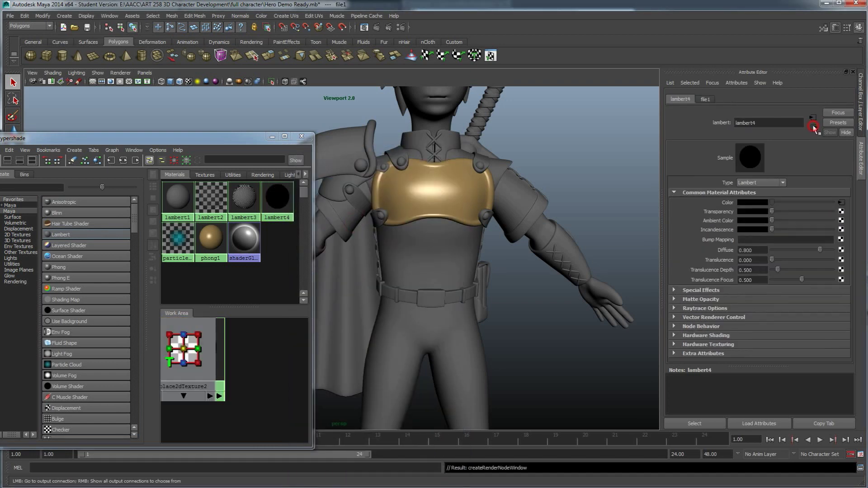
{"action": "left_click", "coordinate": [841, 204]}
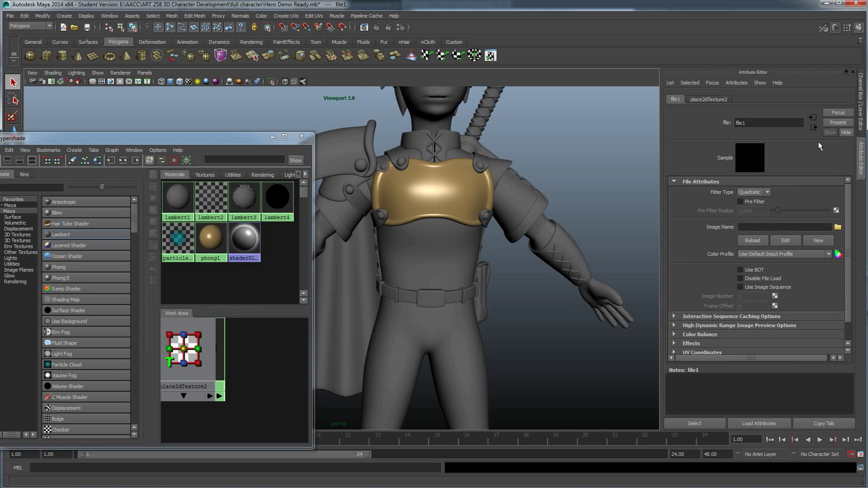
{"action": "left_click", "coordinate": [814, 128]}
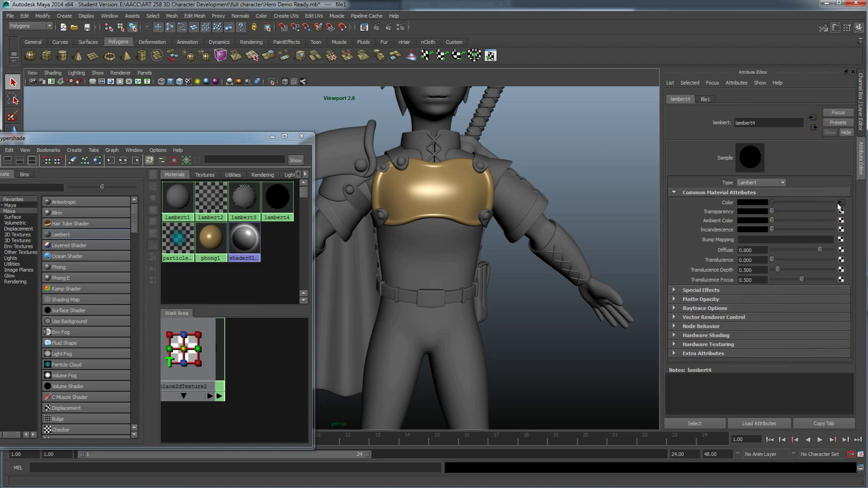
{"action": "right_click", "coordinate": [727, 203]}
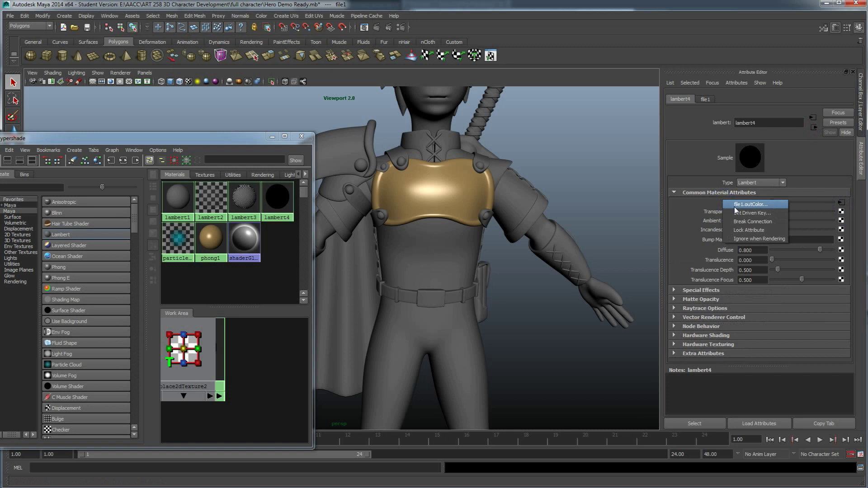
{"action": "left_click", "coordinate": [751, 222]}
Map a File texture to the new Lambert's Color and load fabric test.jpg from the full character folder
{"action": "left_click", "coordinate": [842, 203]}
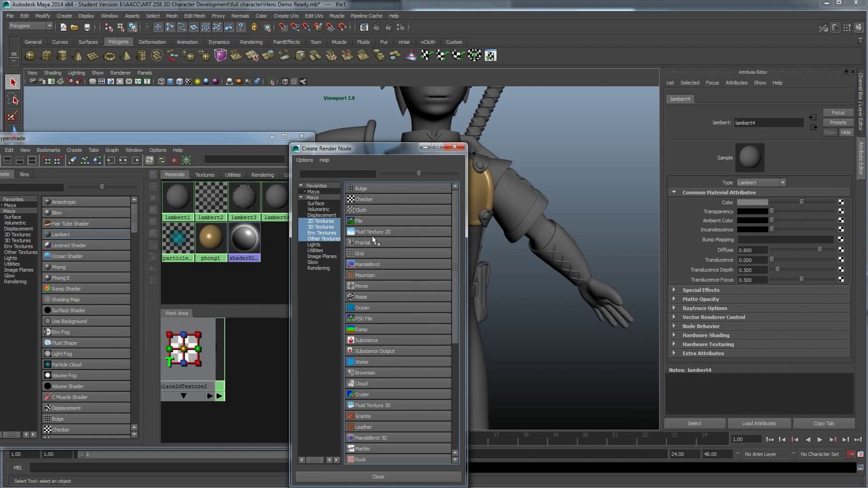
{"action": "left_click", "coordinate": [360, 221]}
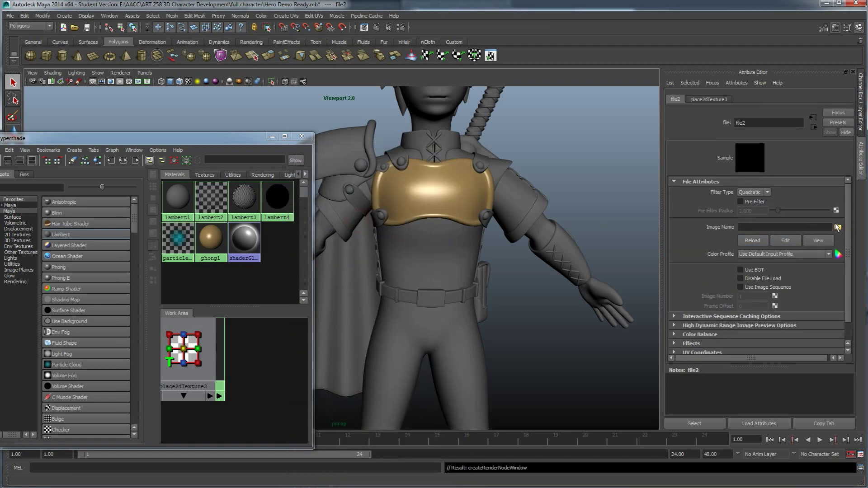
{"action": "left_click", "coordinate": [837, 227]}
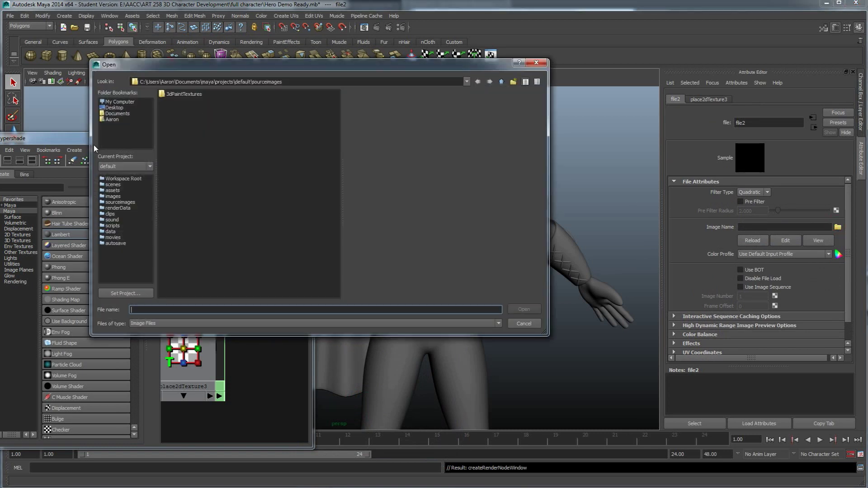
{"action": "left_click", "coordinate": [119, 102]}
{"action": "double_click", "coordinate": [171, 109]}
{"action": "double_click", "coordinate": [173, 101]}
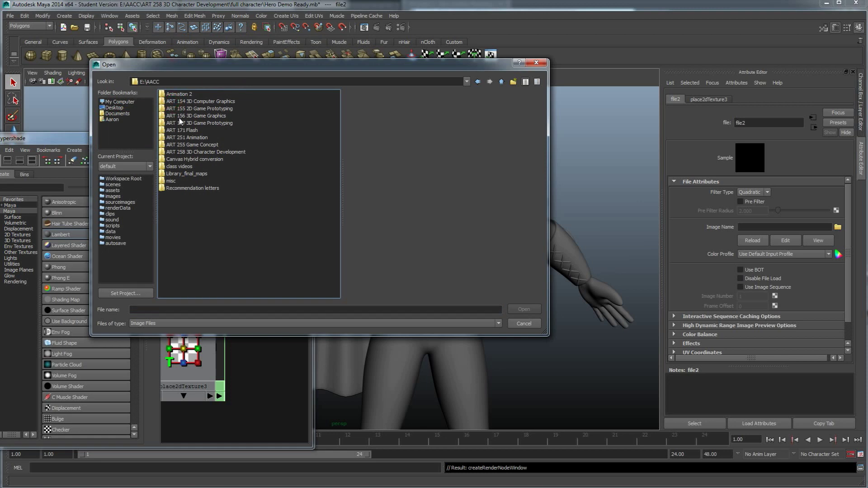
{"action": "double_click", "coordinate": [189, 152]}
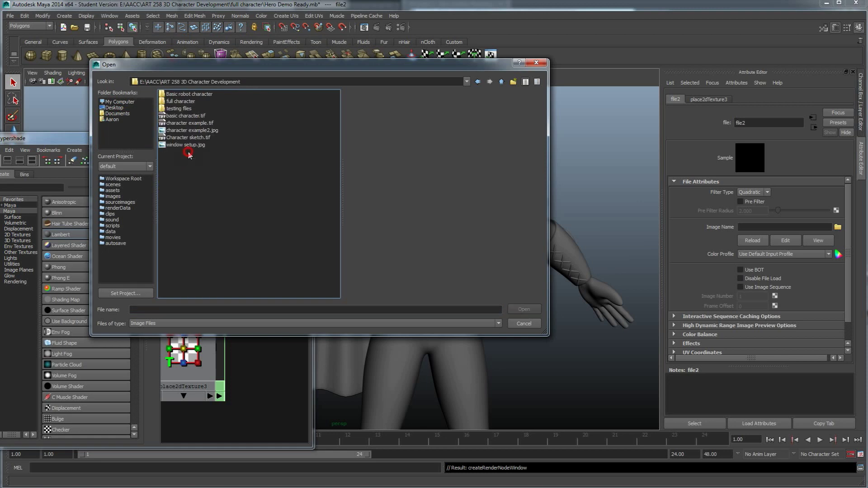
{"action": "double_click", "coordinate": [180, 102]}
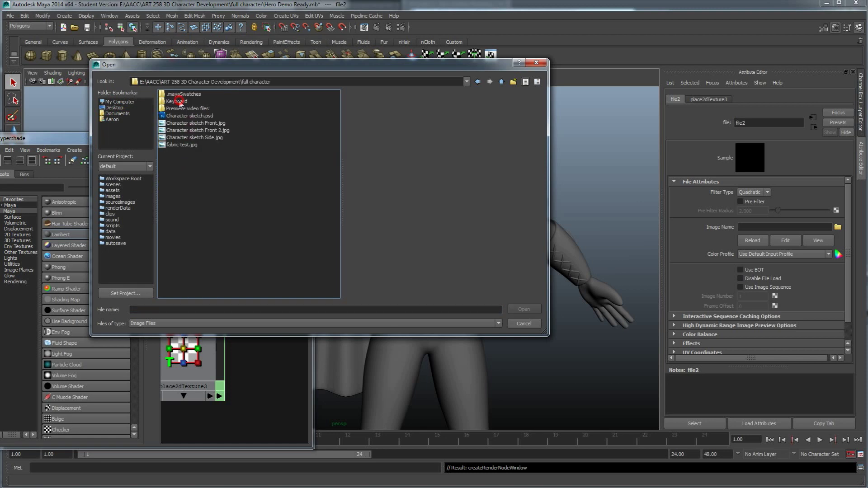
{"action": "left_click", "coordinate": [182, 145]}
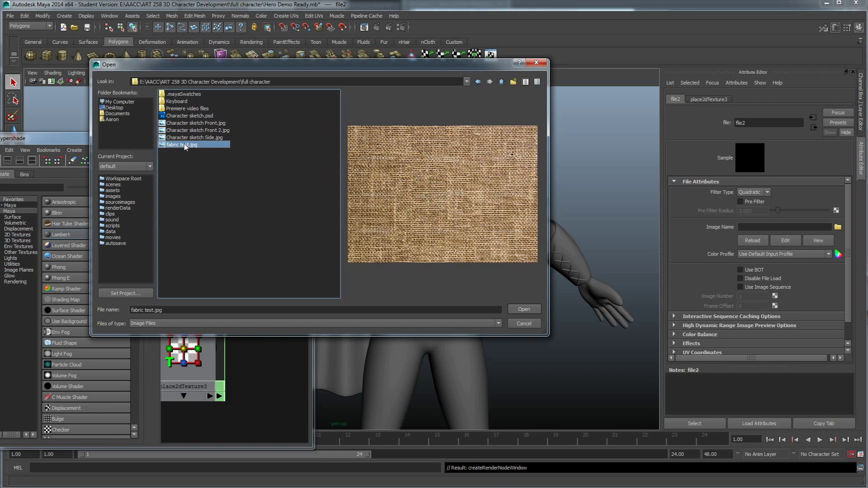
{"action": "left_click", "coordinate": [520, 309]}
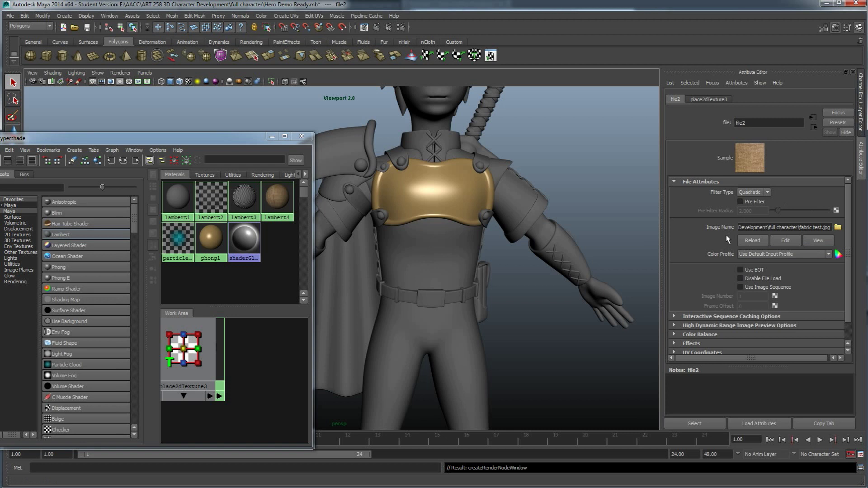
Check the fabric texture's 2D placement settings and return to the lambert4 attributes
{"action": "left_click", "coordinate": [812, 119]}
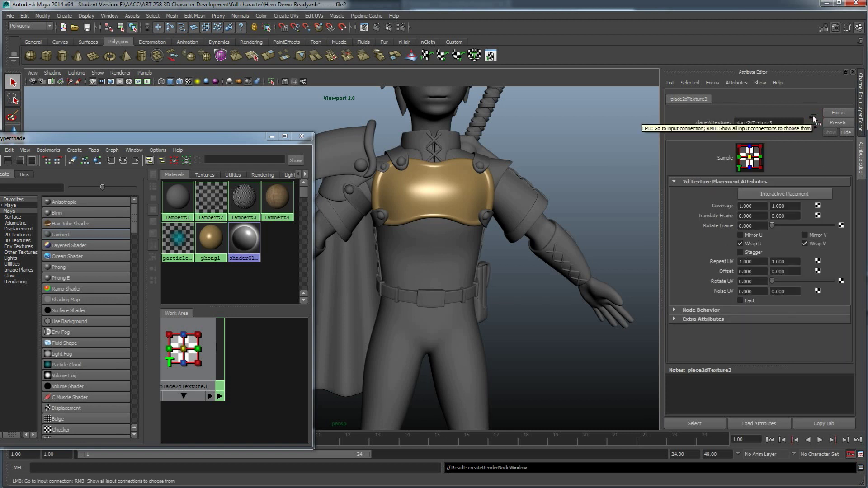
{"action": "left_click", "coordinate": [813, 129]}
{"action": "left_click", "coordinate": [813, 130]}
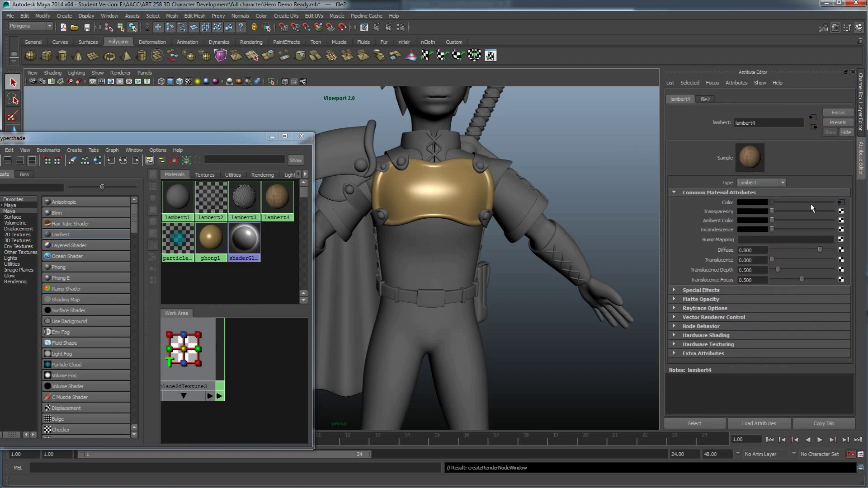
Spread out the overlapping file and placement nodes in the Hypershade work area
{"action": "scroll", "coordinate": [223, 374], "scroll_direction": "down", "scroll_amount": 3}
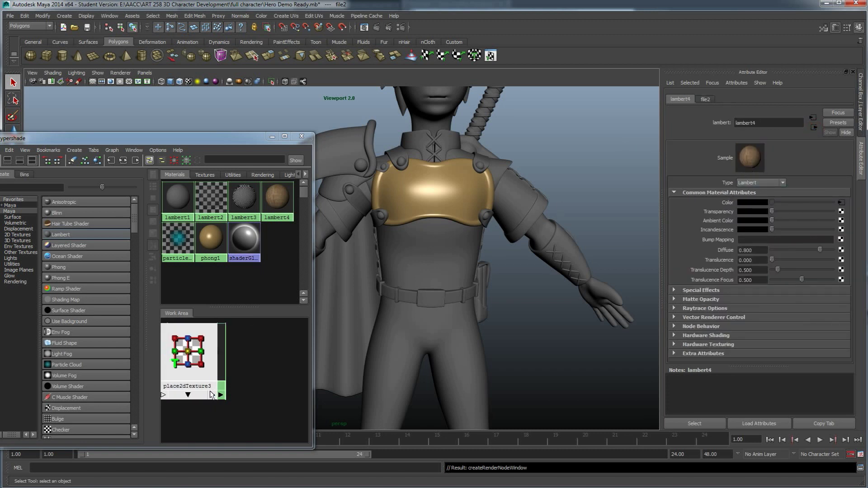
{"action": "middle_click_drag", "start_coordinate": [212, 366], "coordinate": [241, 346], "text": "alt"}
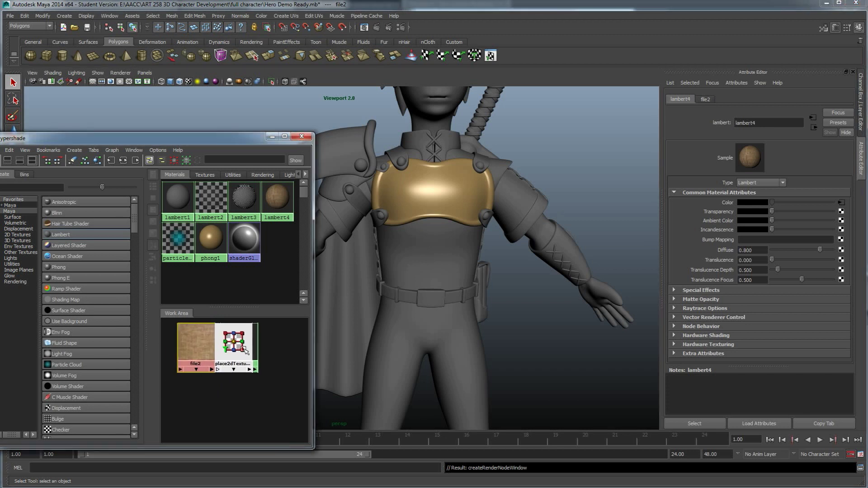
{"action": "middle_click", "coordinate": [235, 352]}
{"action": "middle_click", "coordinate": [234, 345]}
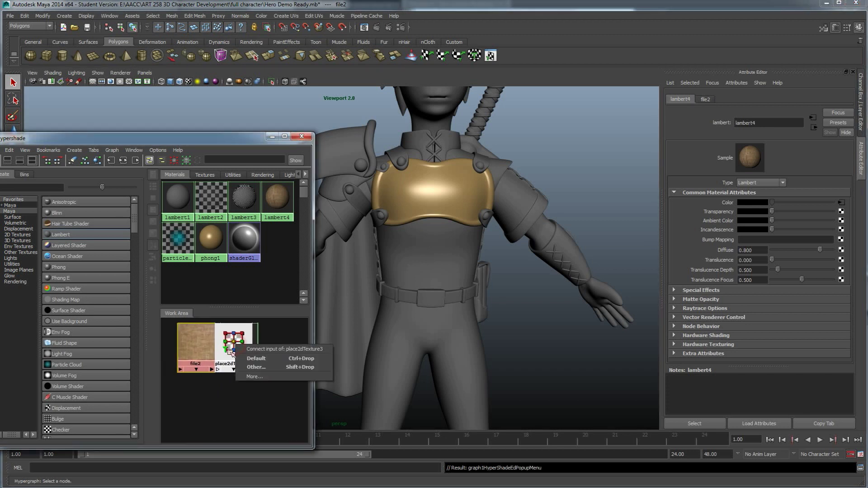
{"action": "middle_click", "coordinate": [229, 367]}
{"action": "left_click", "coordinate": [232, 344]}
{"action": "left_click_drag", "start_coordinate": [233, 345], "coordinate": [250, 413]}
{"action": "left_click", "coordinate": [198, 352]}
{"action": "left_click_drag", "start_coordinate": [197, 354], "coordinate": [181, 362]}
{"action": "scroll", "coordinate": [223, 372], "scroll_direction": "down", "scroll_amount": 1}
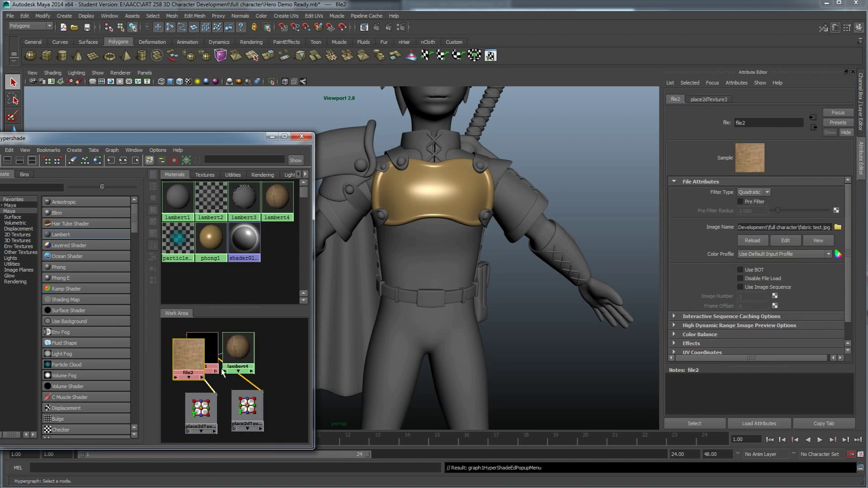
Separate the unused file1 node and its placement node from the lambert4 network
{"action": "left_click_drag", "start_coordinate": [238, 400], "coordinate": [165, 334]}
{"action": "scroll", "coordinate": [186, 354], "scroll_direction": "down", "scroll_amount": 1}
{"action": "left_click_drag", "start_coordinate": [195, 363], "coordinate": [271, 393]}
{"action": "left_click_drag", "start_coordinate": [238, 362], "coordinate": [185, 330]}
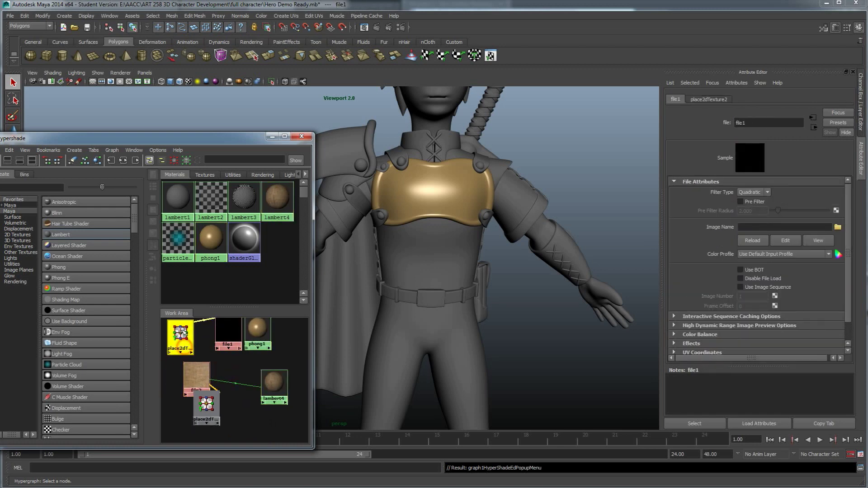
{"action": "mouse_move", "coordinate": [240, 336]}
{"action": "left_mouse_down"}
{"action": "mouse_move", "coordinate": [227, 336]}
{"action": "mouse_move", "coordinate": [254, 335]}
{"action": "left_mouse_up"}
Line up the fabric placement node and file2 beside lambert4 in connection order
{"action": "left_click", "coordinate": [193, 380]}
{"action": "left_click_drag", "start_coordinate": [211, 411], "coordinate": [243, 408]}
{"action": "left_click_drag", "start_coordinate": [176, 404], "coordinate": [198, 395]}
{"action": "left_click_drag", "start_coordinate": [239, 404], "coordinate": [236, 396]}
{"action": "left_click_drag", "start_coordinate": [198, 395], "coordinate": [243, 382]}
Assign the fabric lambert4 material to the character's chest plate
{"action": "left_click", "coordinate": [270, 386]}
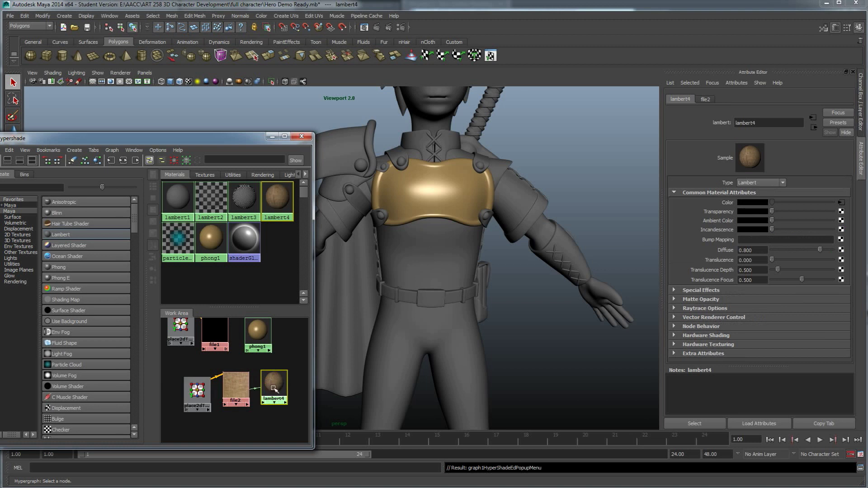
{"action": "middle_click_drag", "start_coordinate": [275, 383], "coordinate": [356, 351]}
{"action": "middle_click_drag", "start_coordinate": [445, 194], "coordinate": [454, 194]}
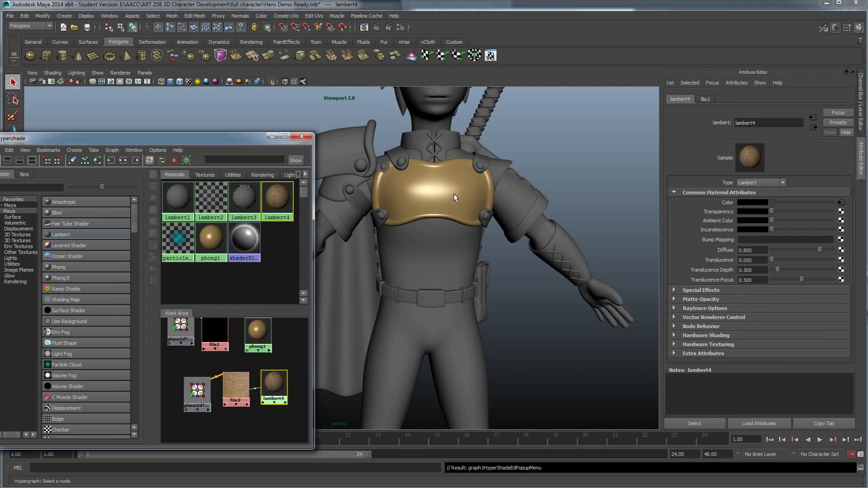
{"action": "left_click_drag", "start_coordinate": [427, 204], "coordinate": [373, 243], "text": "alt"}
{"action": "scroll", "coordinate": [428, 226], "scroll_direction": "up", "scroll_amount": 5}
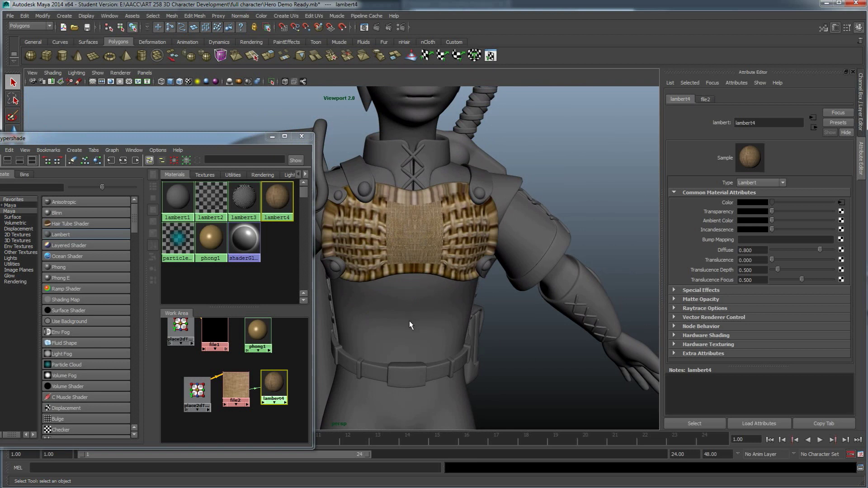
{"action": "left_click_drag", "start_coordinate": [416, 304], "coordinate": [434, 315], "text": "alt"}
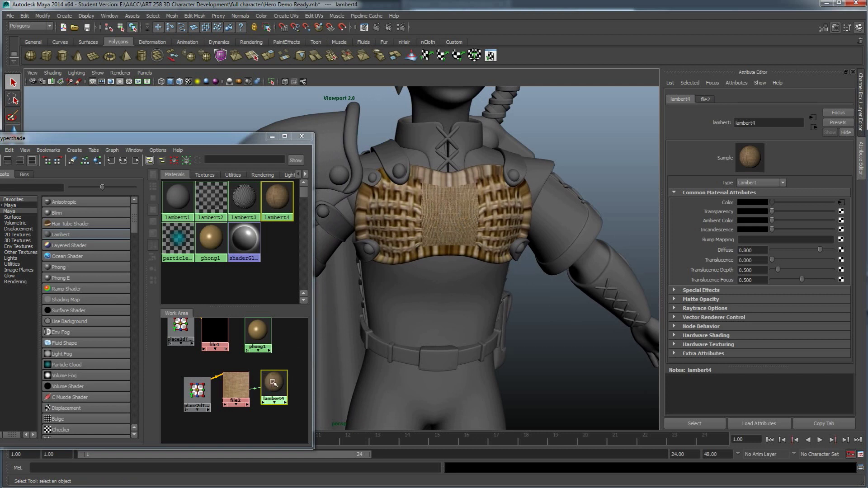
Assign lambert4 to the strap across the character's left shoulder
{"action": "middle_click_drag", "start_coordinate": [278, 383], "coordinate": [444, 309]}
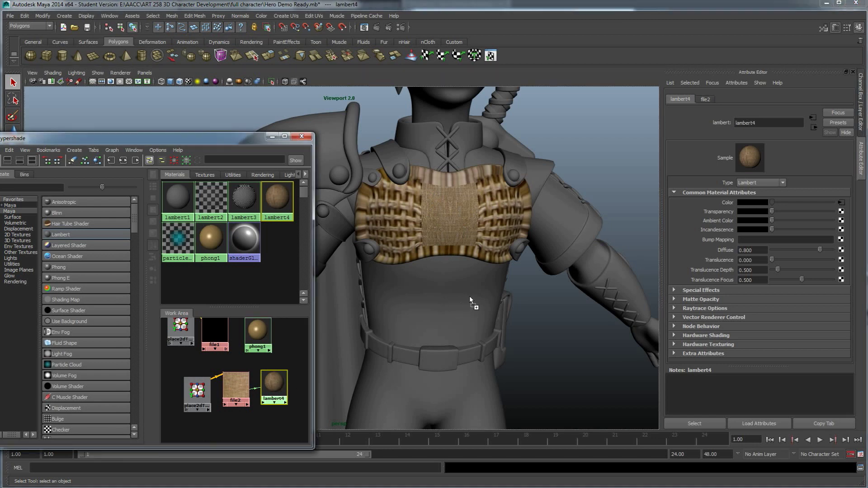
{"action": "middle_click_drag", "start_coordinate": [514, 159], "coordinate": [513, 166]}
{"action": "left_click_drag", "start_coordinate": [514, 166], "coordinate": [511, 325], "text": "alt"}
{"action": "right_click_drag", "start_coordinate": [511, 322], "coordinate": [565, 324], "text": "alt"}
{"action": "middle_click_drag", "start_coordinate": [565, 324], "coordinate": [526, 302], "text": "alt"}
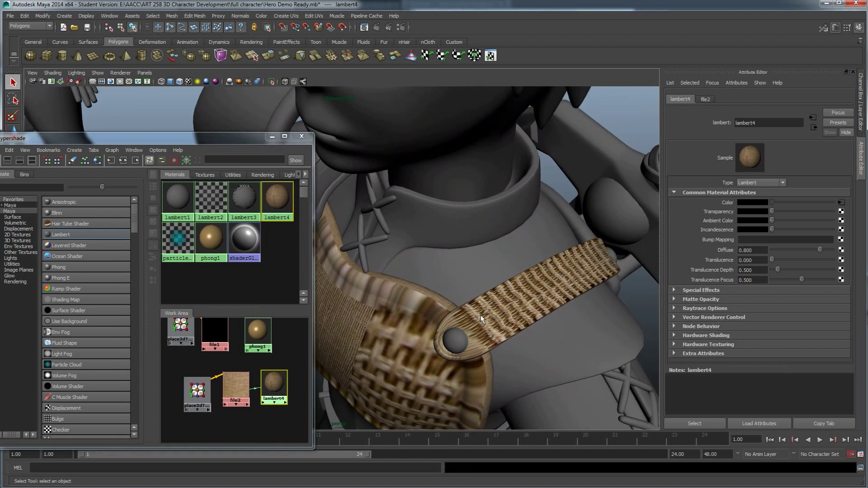
Assign lambert4 to the body mesh covering the character's left torso, arm and leg
{"action": "key", "text": "f"}
{"action": "middle_click_drag", "start_coordinate": [274, 386], "coordinate": [465, 295]}
{"action": "scroll", "coordinate": [474, 373], "scroll_direction": "down", "scroll_amount": 5}
{"action": "left_click_drag", "start_coordinate": [465, 295], "coordinate": [464, 304], "text": "alt"}
{"action": "scroll", "coordinate": [464, 303], "scroll_direction": "down", "scroll_amount": 3}
{"action": "middle_click_drag", "start_coordinate": [459, 319], "coordinate": [469, 302], "text": "alt"}
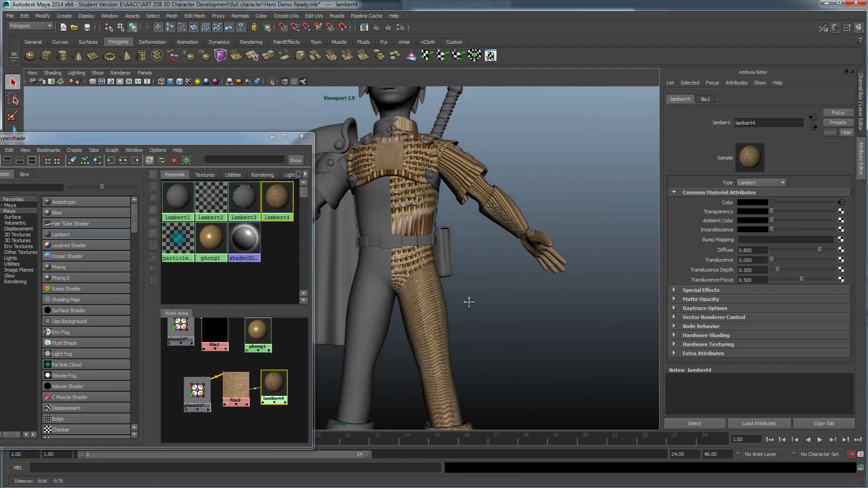
Examine how the fabric texture wraps over the character's torso, arm and leg from several angles
{"action": "left_click_drag", "start_coordinate": [469, 302], "coordinate": [461, 301], "text": "alt"}
{"action": "middle_click_drag", "start_coordinate": [460, 300], "coordinate": [459, 321], "text": "alt"}
{"action": "left_click_drag", "start_coordinate": [458, 322], "coordinate": [457, 323], "text": "alt"}
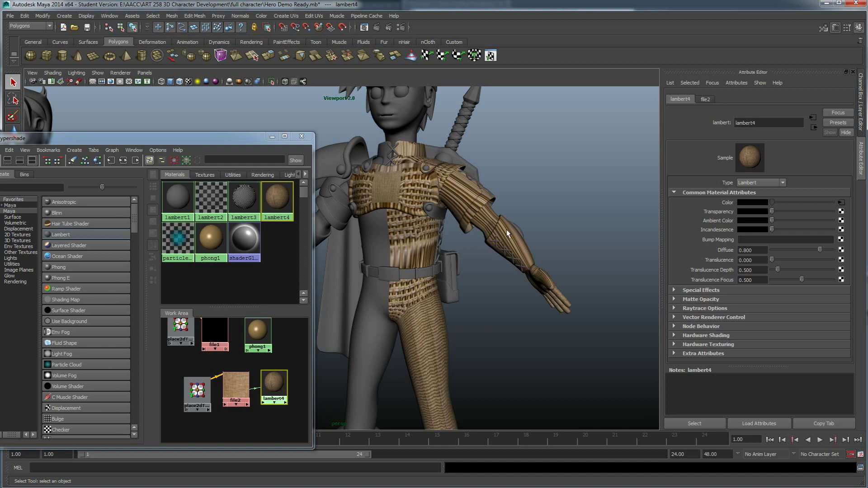
{"action": "left_click_drag", "start_coordinate": [455, 256], "coordinate": [419, 270], "text": "alt"}
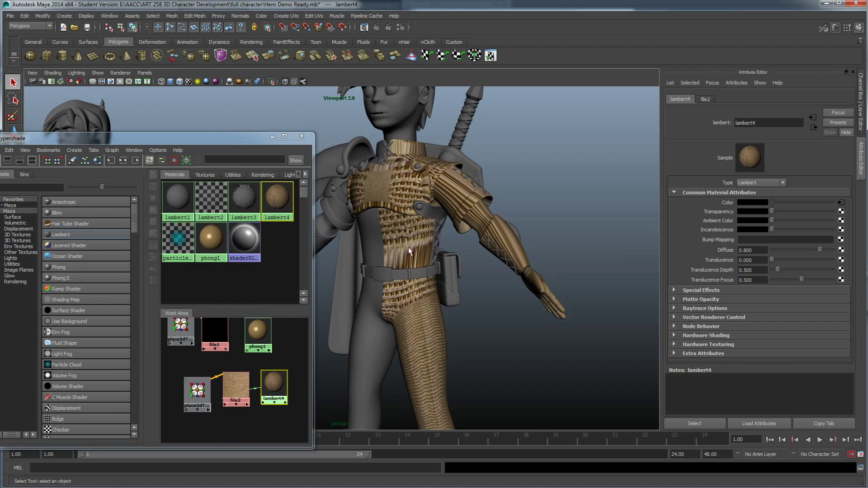
{"action": "middle_click_drag", "start_coordinate": [421, 359], "coordinate": [465, 192], "text": "alt"}
{"action": "left_click_drag", "start_coordinate": [469, 346], "coordinate": [486, 379], "text": "alt"}
{"action": "middle_click_drag", "start_coordinate": [471, 297], "coordinate": [432, 339], "text": "alt"}
{"action": "left_click_drag", "start_coordinate": [434, 326], "coordinate": [441, 282], "text": "alt"}
{"action": "middle_click_drag", "start_coordinate": [441, 283], "coordinate": [465, 327], "text": "alt"}
{"action": "middle_click_drag", "start_coordinate": [411, 271], "coordinate": [432, 250], "text": "alt"}
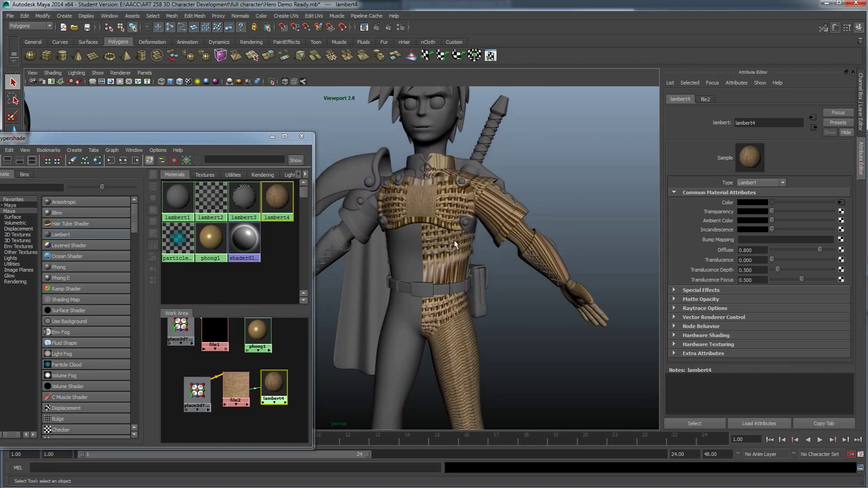
{"action": "left_click_drag", "start_coordinate": [427, 320], "coordinate": [442, 242], "text": "alt"}
{"action": "left_click_drag", "start_coordinate": [547, 242], "coordinate": [452, 239], "text": "alt"}
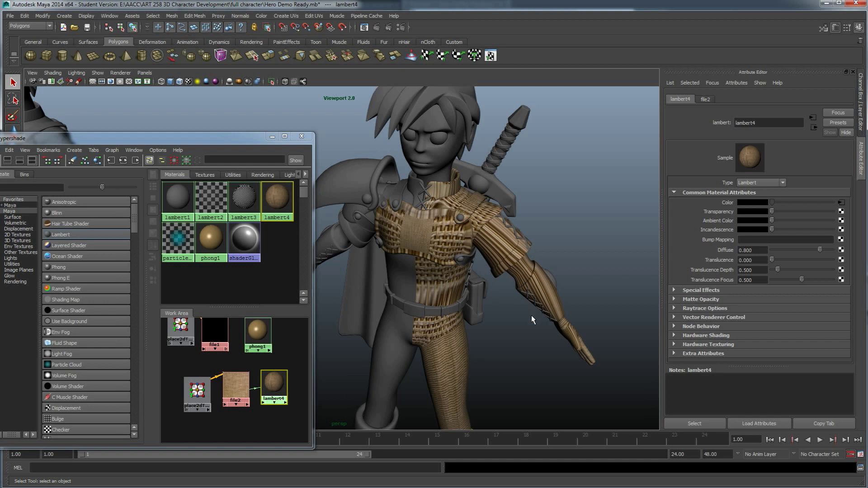
Assign the gold phong1 material to the chest plate and the left-side body mesh
{"action": "middle_click_drag", "start_coordinate": [256, 330], "coordinate": [410, 233]}
{"action": "left_click_drag", "start_coordinate": [428, 293], "coordinate": [357, 312], "text": "alt"}
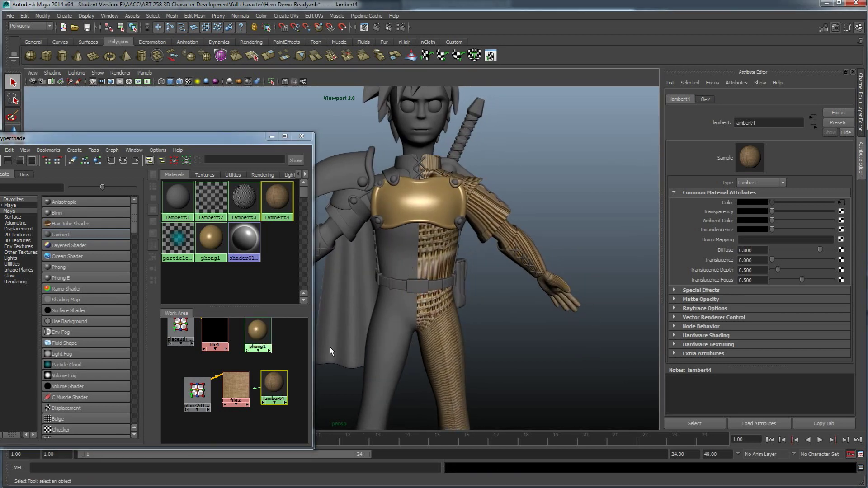
{"action": "middle_click_drag", "start_coordinate": [419, 257], "coordinate": [420, 259]}
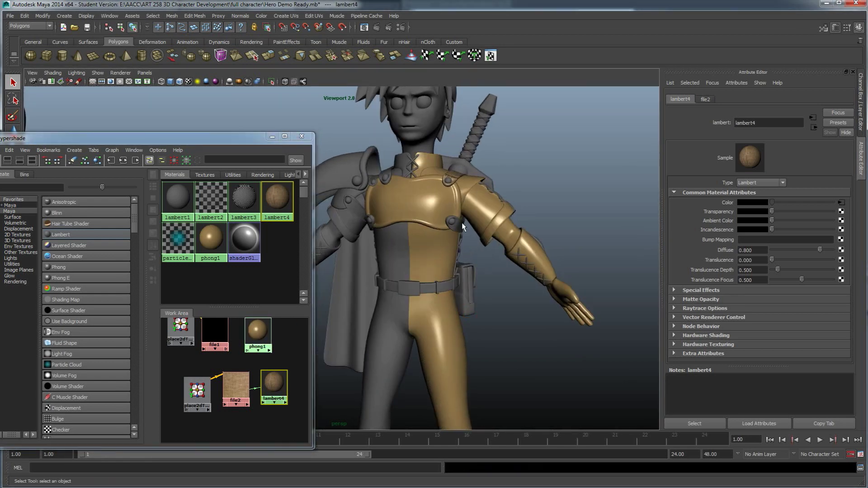
{"action": "left_click_drag", "start_coordinate": [462, 274], "coordinate": [362, 344], "text": "alt"}
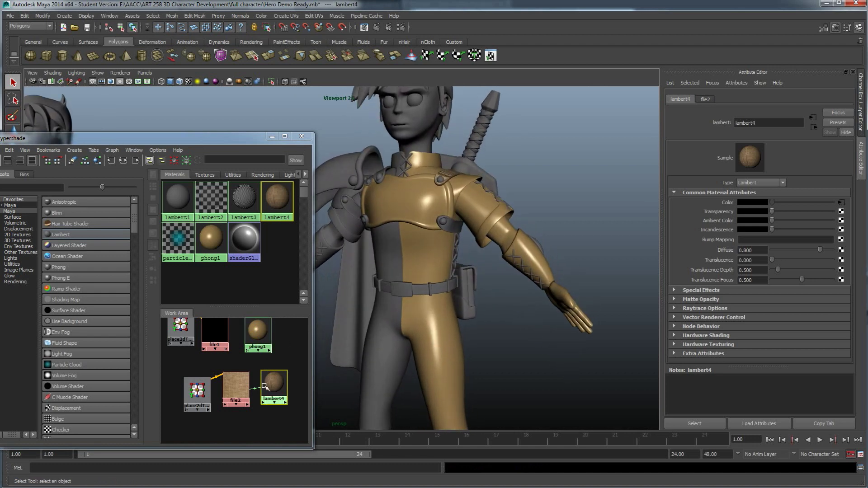
Reassign the fabric lambert4 to the left-side body mesh and the chest plate
{"action": "middle_click_drag", "start_coordinate": [425, 256], "coordinate": [424, 257]}
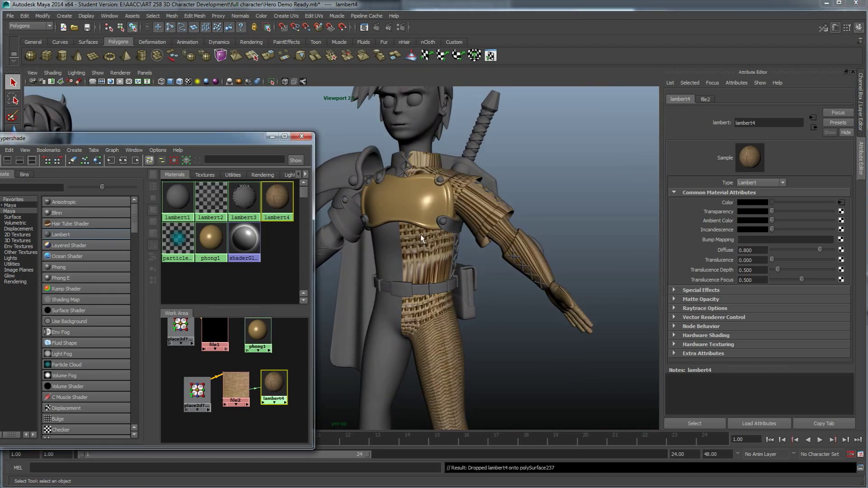
{"action": "right_click_drag", "start_coordinate": [434, 201], "coordinate": [464, 227], "text": "alt"}
{"action": "left_click_drag", "start_coordinate": [423, 267], "coordinate": [474, 287], "text": "alt"}
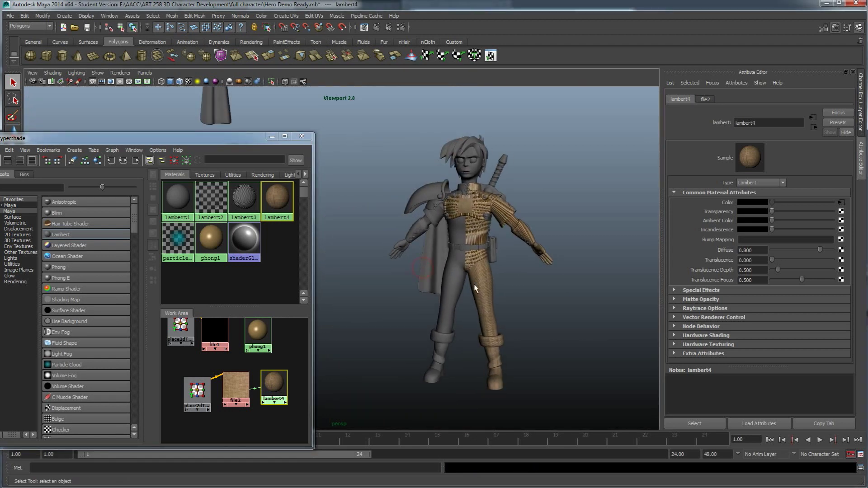
Select the entire textured character and move it beside the grey copy and the reference sketches
{"action": "left_click_drag", "start_coordinate": [586, 406], "coordinate": [342, 116]}
{"action": "scroll", "coordinate": [365, 164], "scroll_direction": "down", "scroll_amount": 3}
{"action": "key", "text": "w"}
{"action": "scroll", "coordinate": [424, 226], "scroll_direction": "down", "scroll_amount": 5}
{"action": "middle_click_drag", "start_coordinate": [426, 227], "coordinate": [587, 208], "text": "alt"}
{"action": "scroll", "coordinate": [548, 199], "scroll_direction": "down", "scroll_amount": 6}
{"action": "middle_click_drag", "start_coordinate": [453, 217], "coordinate": [516, 228], "text": "alt"}
{"action": "left_click_drag", "start_coordinate": [631, 241], "coordinate": [379, 223]}
{"action": "scroll", "coordinate": [380, 222], "scroll_direction": "up", "scroll_amount": 2}
{"action": "scroll", "coordinate": [380, 222], "scroll_direction": "up", "scroll_amount": 6}
{"action": "middle_click_drag", "start_coordinate": [380, 222], "coordinate": [524, 216], "text": "alt"}
{"action": "left_click_drag", "start_coordinate": [525, 216], "coordinate": [483, 212], "text": "alt"}
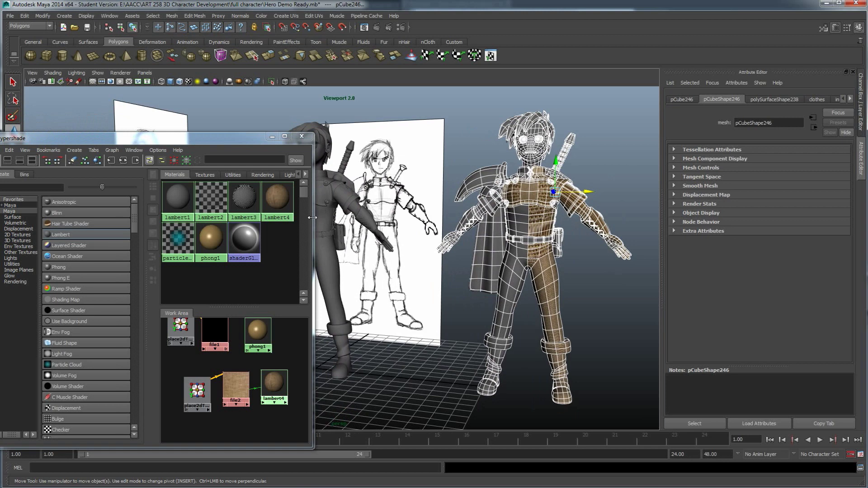
Hide the Attribute Editor to enlarge the viewport, and narrow and reposition the Hypershade window
{"action": "left_click_drag", "start_coordinate": [312, 217], "coordinate": [283, 219]}
{"action": "mouse_move", "coordinate": [212, 140]}
{"action": "left_mouse_down"}
{"action": "mouse_move", "coordinate": [92, 126]}
{"action": "mouse_move", "coordinate": [49, 132]}
{"action": "mouse_move", "coordinate": [200, 141]}
{"action": "mouse_move", "coordinate": [168, 152]}
{"action": "mouse_move", "coordinate": [154, 212]}
{"action": "mouse_move", "coordinate": [135, 181]}
{"action": "left_mouse_up"}
{"action": "scroll", "coordinate": [313, 150], "scroll_direction": "up", "scroll_amount": 1}
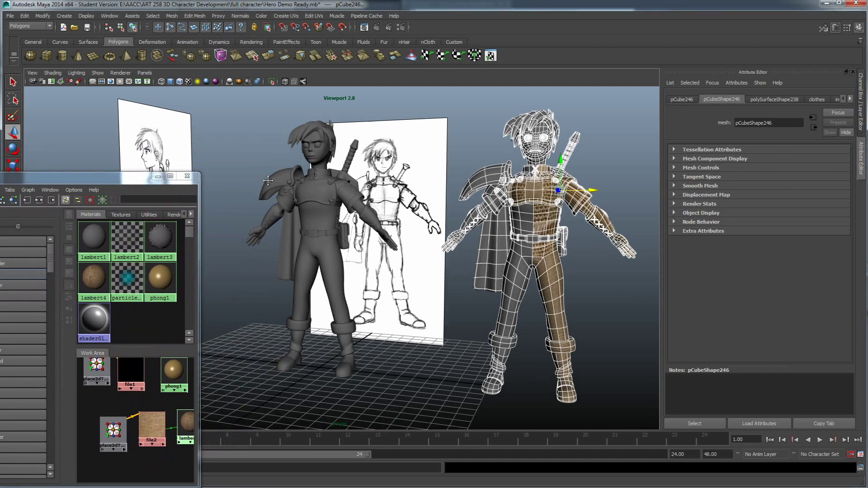
{"action": "left_click", "coordinate": [836, 27]}
{"action": "left_click", "coordinate": [859, 28]}
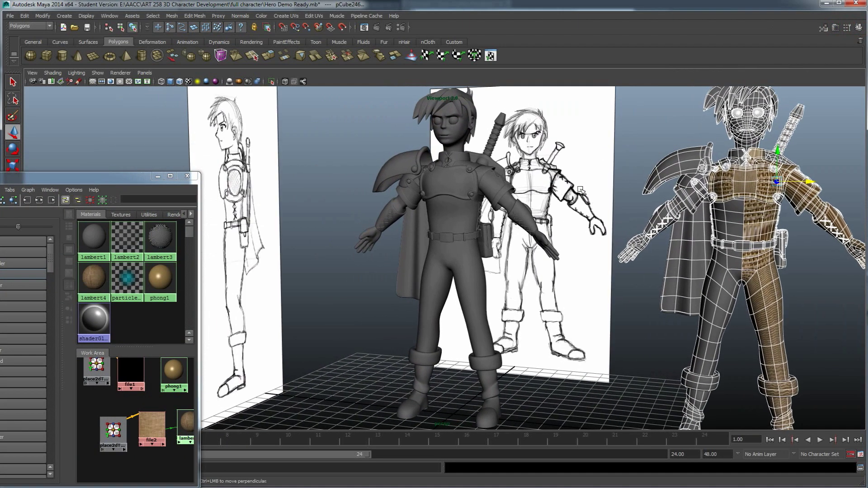
{"action": "left_click_drag", "start_coordinate": [125, 183], "coordinate": [369, 239]}
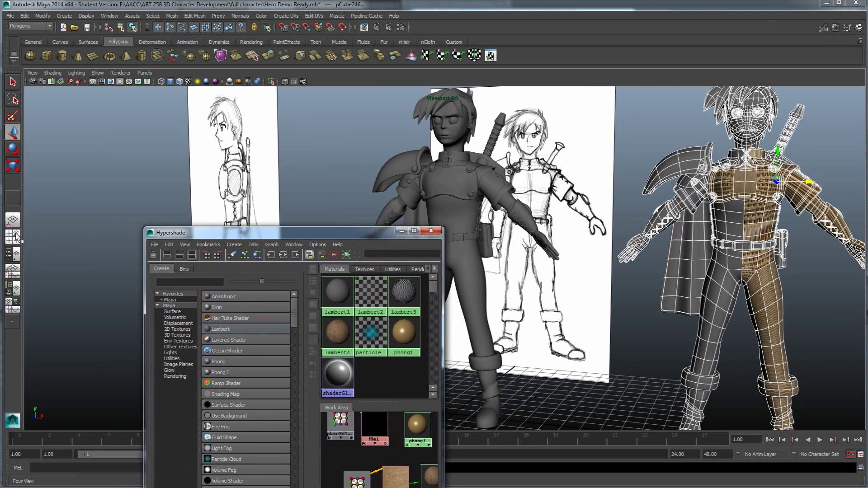
Switch to the Outliner and perspective layout, widen the Outliner, and move the Hypershade window clear of the viewport
{"action": "left_click", "coordinate": [15, 254]}
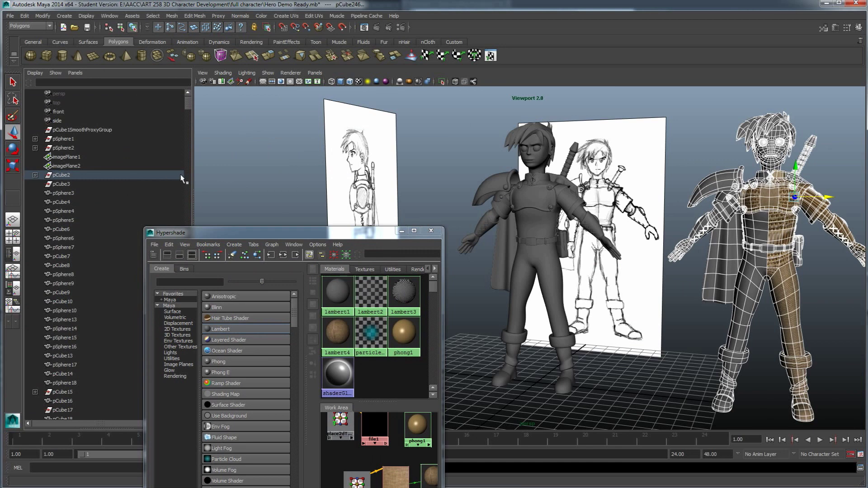
{"action": "left_click_drag", "start_coordinate": [193, 180], "coordinate": [247, 199]}
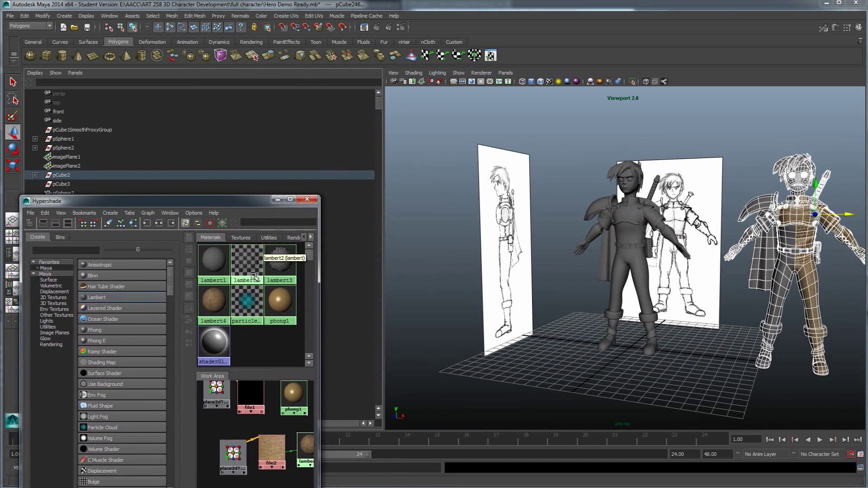
{"action": "left_click_drag", "start_coordinate": [667, 258], "coordinate": [650, 278], "text": "alt"}
{"action": "left_click_drag", "start_coordinate": [208, 201], "coordinate": [239, 200]}
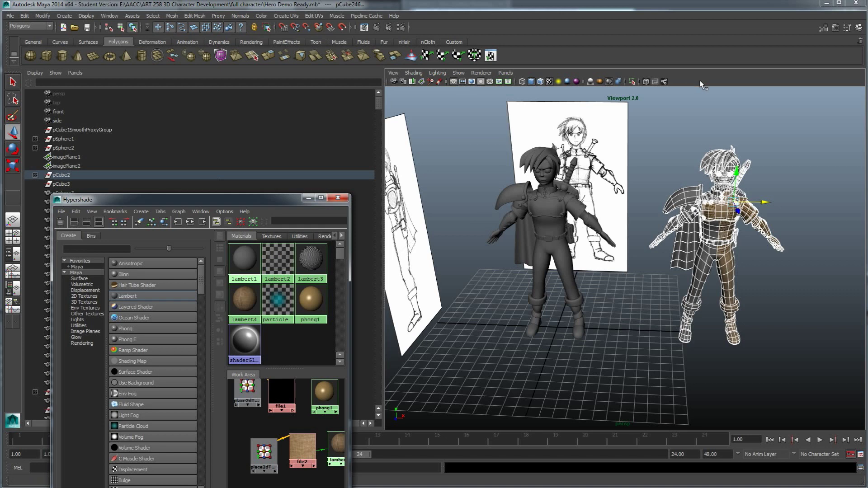
{"action": "left_click_drag", "start_coordinate": [586, 347], "coordinate": [574, 325], "text": "alt"}
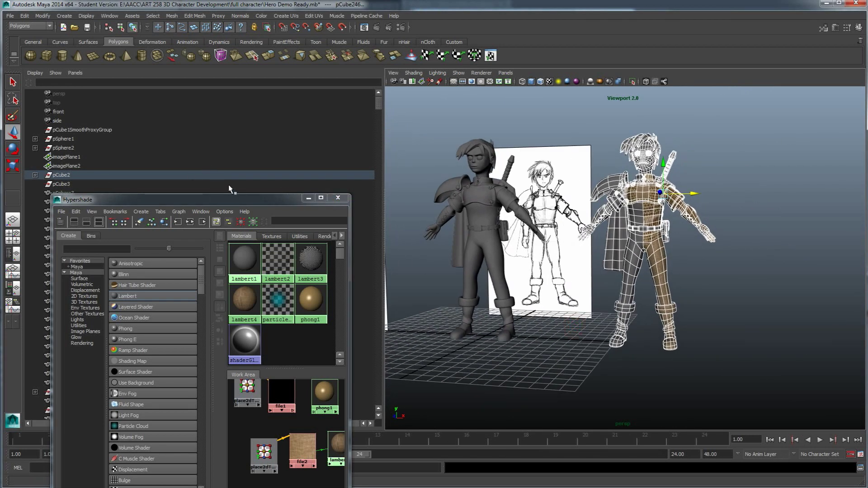
{"action": "mouse_move", "coordinate": [226, 200]}
{"action": "left_mouse_down"}
{"action": "mouse_move", "coordinate": [221, 146]}
{"action": "mouse_move", "coordinate": [170, 164]}
{"action": "left_mouse_up"}
Deselect the character and examine how the fabric texture maps across its chest, arm and leg
{"action": "scroll", "coordinate": [598, 231], "scroll_direction": "up", "scroll_amount": 5}
{"action": "left_click_drag", "start_coordinate": [596, 253], "coordinate": [546, 311], "text": "alt"}
{"action": "scroll", "coordinate": [637, 292], "scroll_direction": "up", "scroll_amount": 4}
{"action": "left_click", "coordinate": [656, 278]}
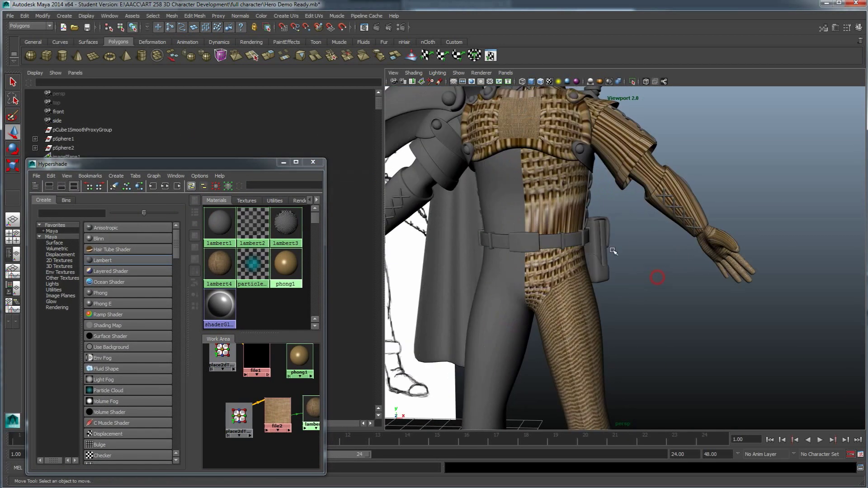
{"action": "scroll", "coordinate": [547, 226], "scroll_direction": "down", "scroll_amount": 6}
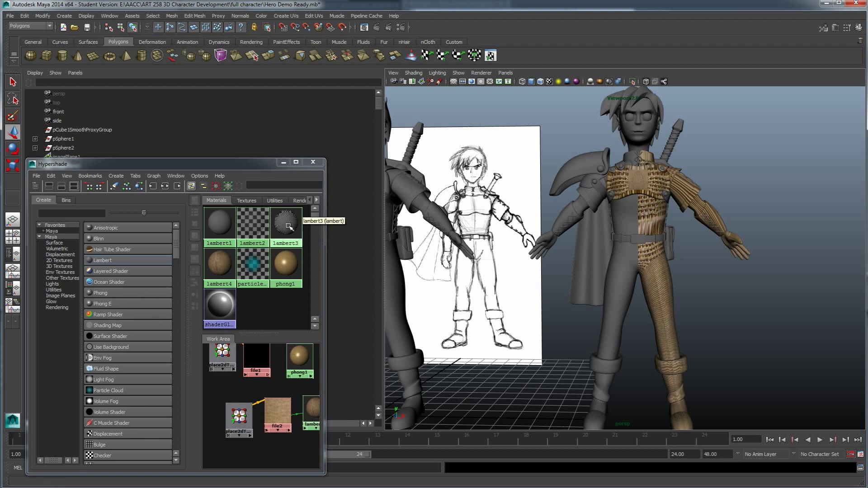
Create a new Lambert material and place its node in an empty part of the Hypershade work area
{"action": "left_click", "coordinate": [101, 260]}
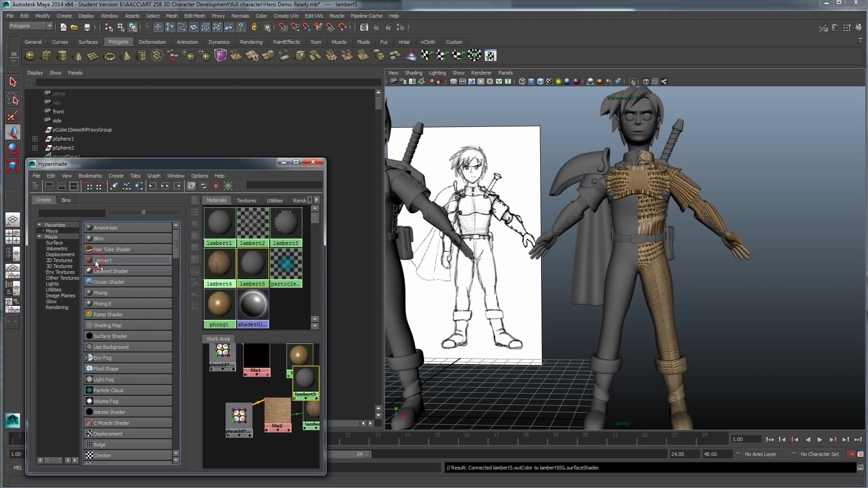
{"action": "scroll", "coordinate": [293, 394], "scroll_direction": "down", "scroll_amount": 1}
{"action": "left_click_drag", "start_coordinate": [295, 390], "coordinate": [236, 457]}
{"action": "middle_click_drag", "start_coordinate": [252, 425], "coordinate": [252, 368], "text": "alt"}
{"action": "left_click_drag", "start_coordinate": [239, 394], "coordinate": [239, 412]}
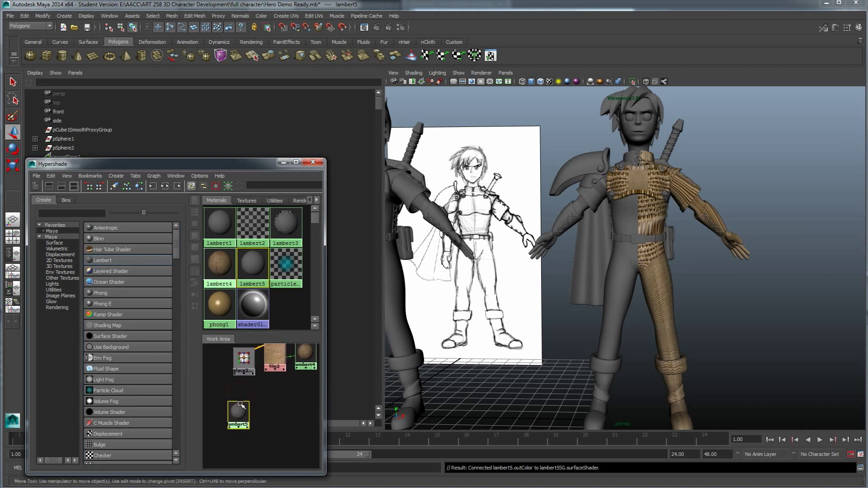
Create a Checker texture, arrange it beside the new Lambert node, and connect it to the Lambert's color
{"action": "left_click", "coordinate": [90, 457]}
{"action": "left_click_drag", "start_coordinate": [298, 362], "coordinate": [279, 421]}
{"action": "left_click_drag", "start_coordinate": [273, 358], "coordinate": [302, 403]}
{"action": "middle_click_drag", "start_coordinate": [285, 407], "coordinate": [262, 400], "text": "alt"}
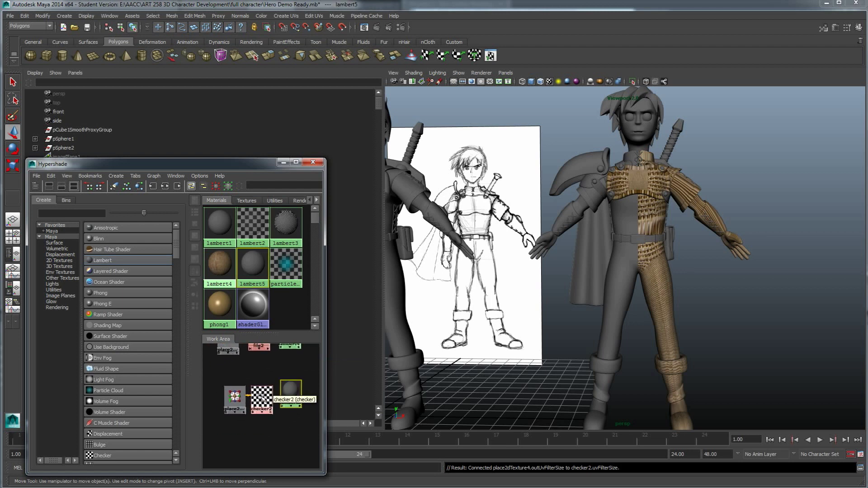
{"action": "middle_click_drag", "start_coordinate": [262, 398], "coordinate": [291, 394]}
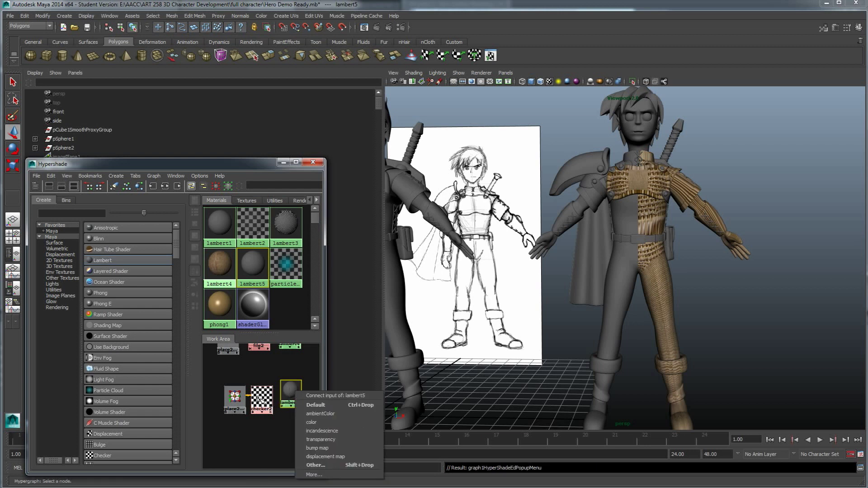
{"action": "left_click", "coordinate": [325, 406]}
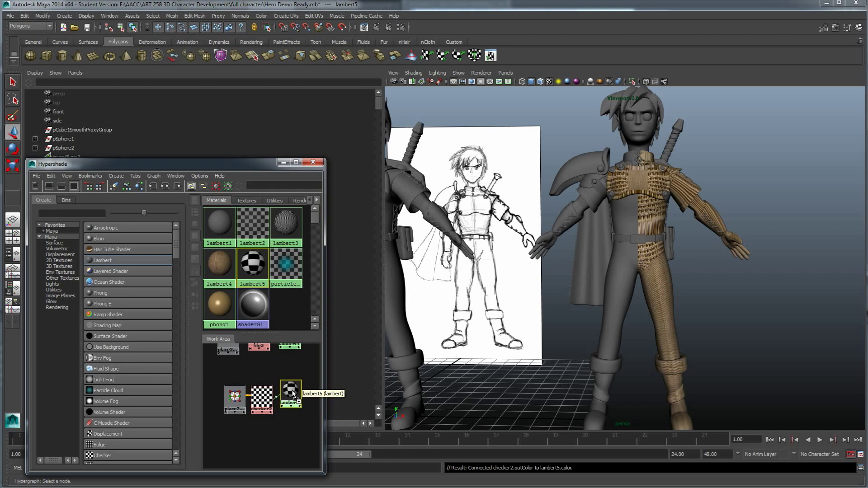
Assign the checker-textured lambert5 to the character's chest plate
{"action": "left_click", "coordinate": [291, 393]}
{"action": "middle_click_drag", "start_coordinate": [293, 393], "coordinate": [501, 355]}
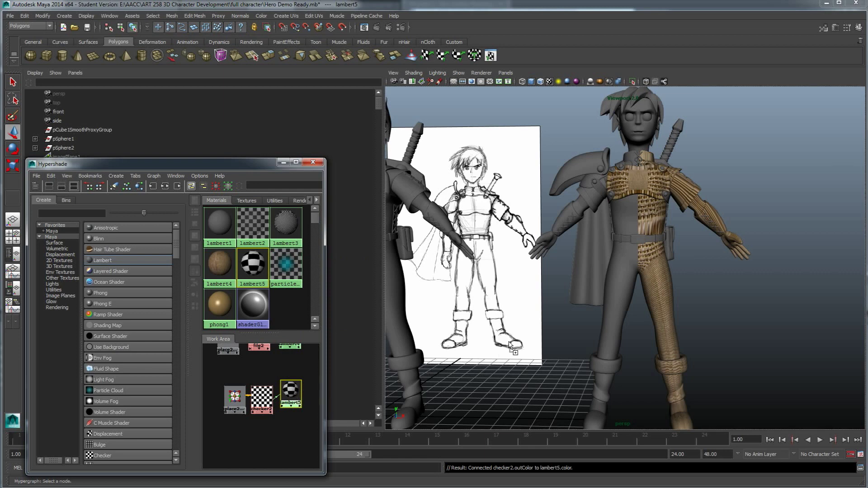
{"action": "middle_click_drag", "start_coordinate": [650, 189], "coordinate": [577, 295]}
{"action": "scroll", "coordinate": [650, 190], "scroll_direction": "up", "scroll_amount": 5}
{"action": "left_click_drag", "start_coordinate": [577, 295], "coordinate": [579, 304], "text": "alt"}
{"action": "scroll", "coordinate": [580, 271], "scroll_direction": "up", "scroll_amount": 5}
{"action": "scroll", "coordinate": [530, 261], "scroll_direction": "down", "scroll_amount": 2}
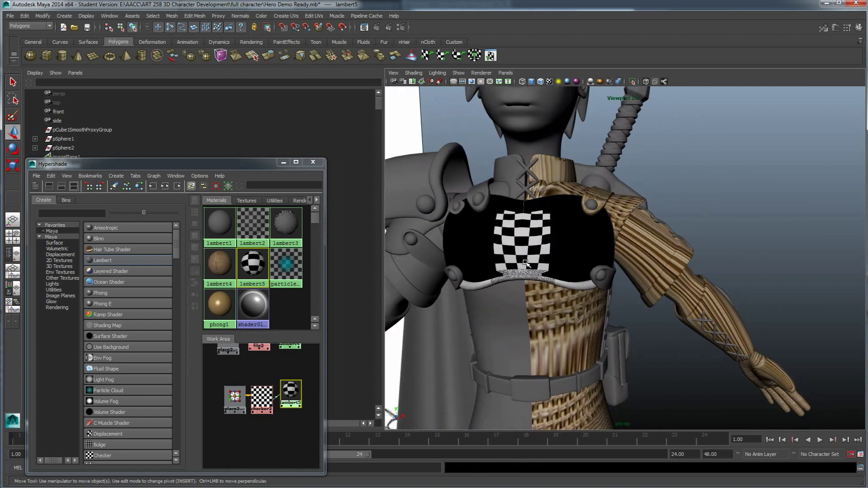
{"action": "middle_click_drag", "start_coordinate": [524, 290], "coordinate": [583, 256], "text": "alt"}
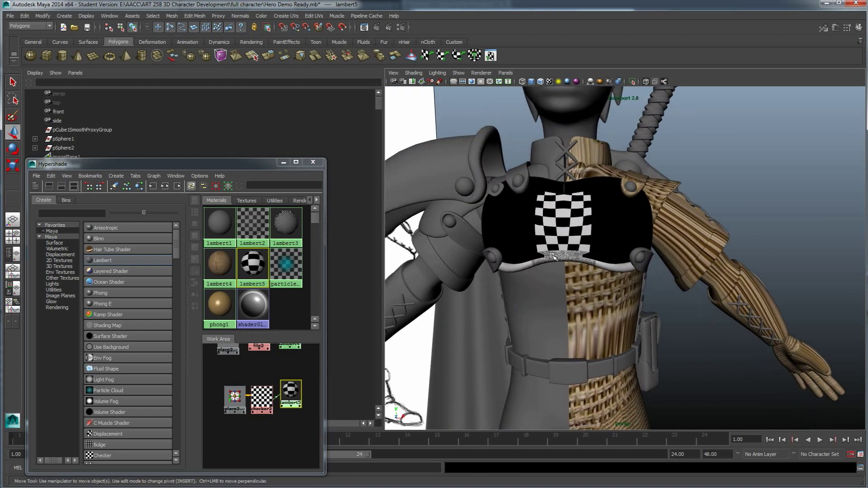
Open lambert5's attributes and follow its input connections through checker2 to the place2dTexture4 node
{"action": "double_click", "coordinate": [293, 388]}
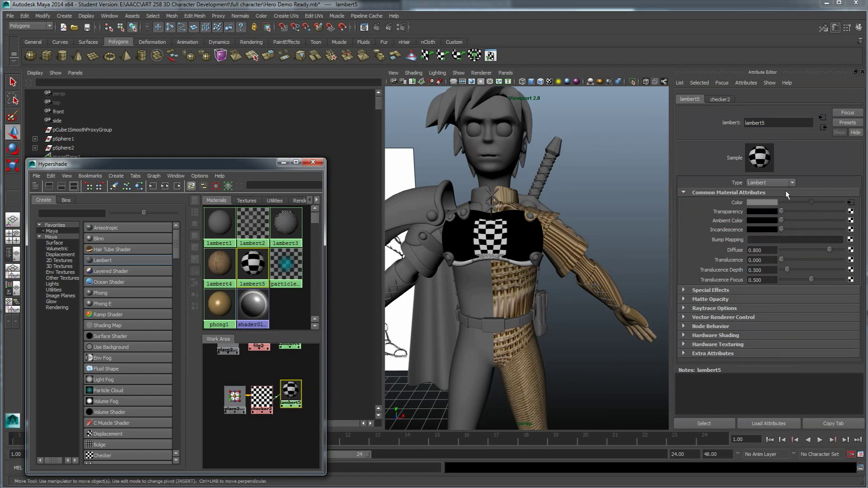
{"action": "left_click", "coordinate": [823, 119]}
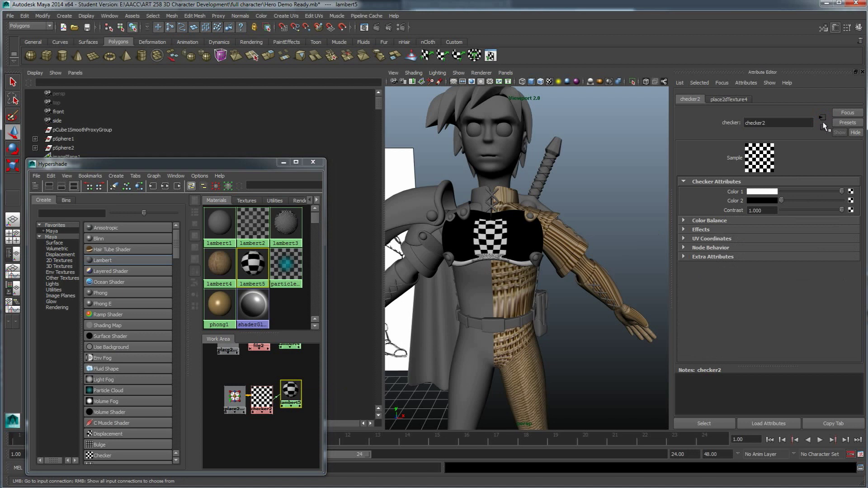
{"action": "left_click", "coordinate": [823, 126]}
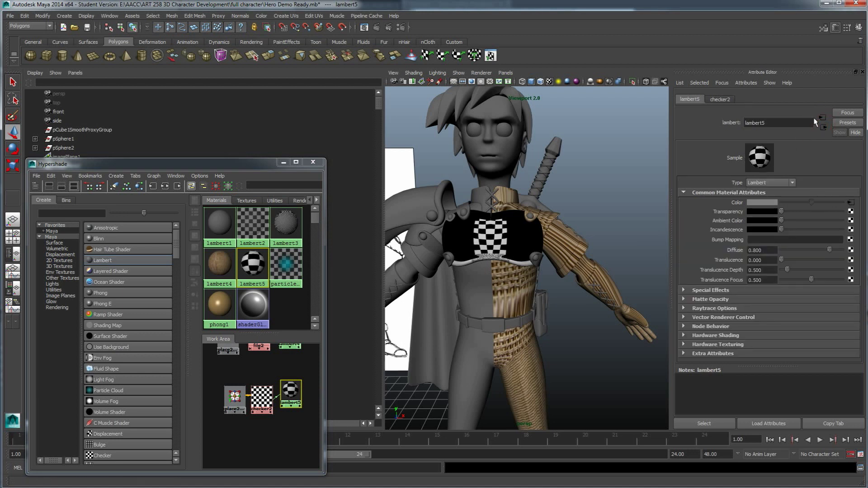
{"action": "left_click", "coordinate": [821, 118]}
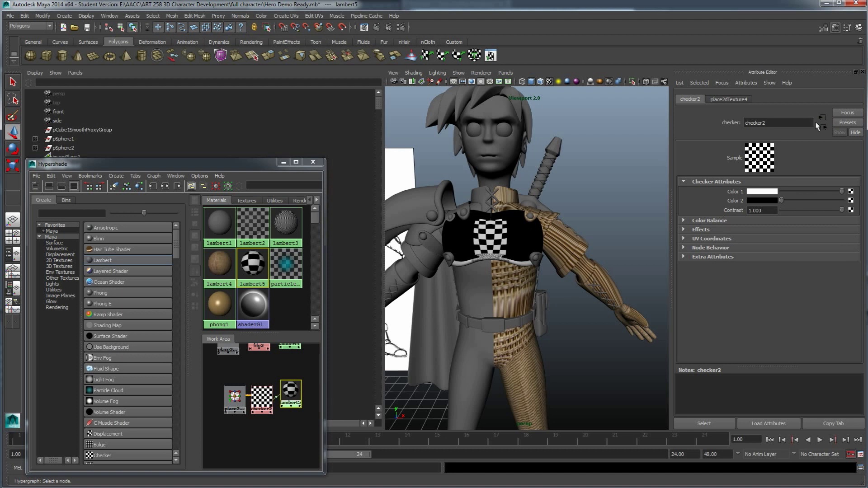
{"action": "left_click", "coordinate": [822, 118]}
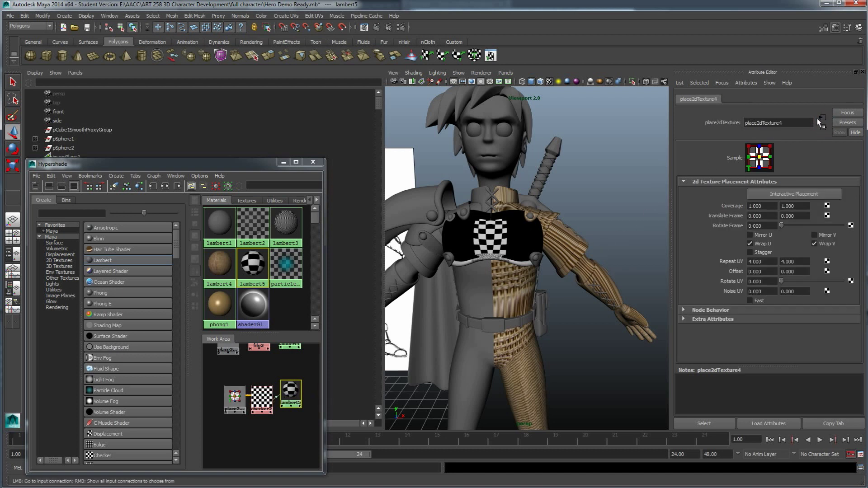
Set the checker's Repeat UV to 25 in both directions and inspect the pattern on the chest plate
{"action": "left_click", "coordinate": [768, 262]}
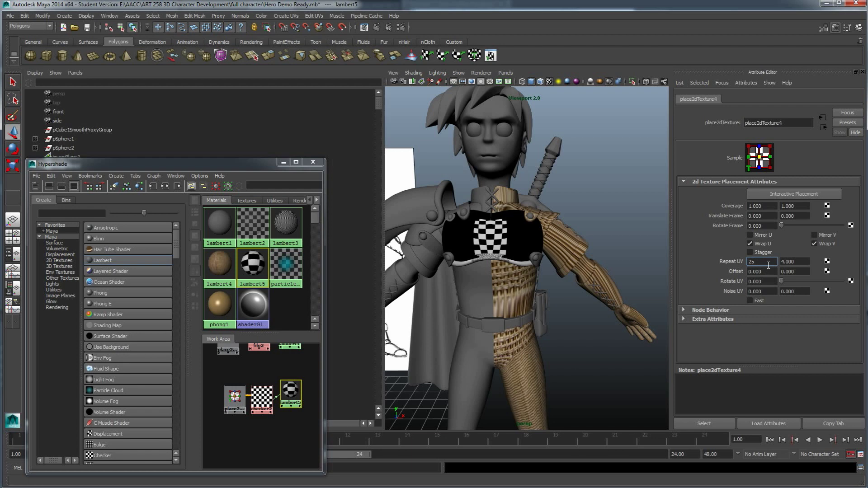
{"action": "key", "text": "Tab"}
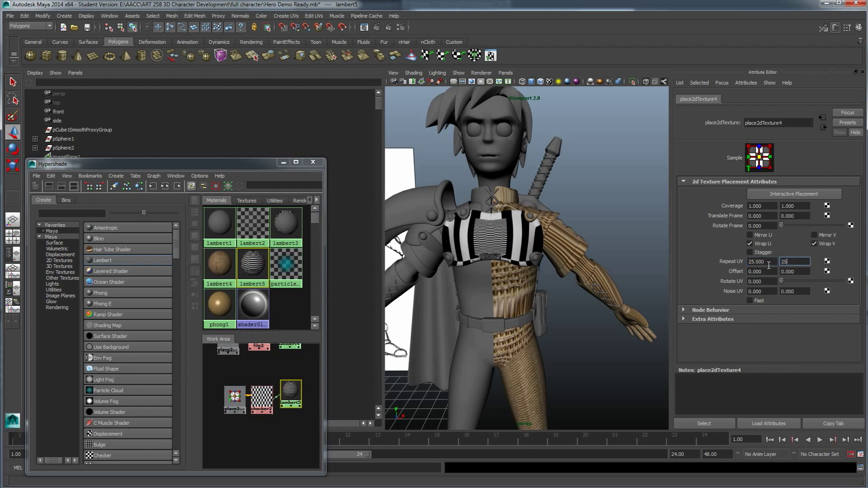
{"action": "type", "text": "25"}
{"action": "key", "text": "Tab"}
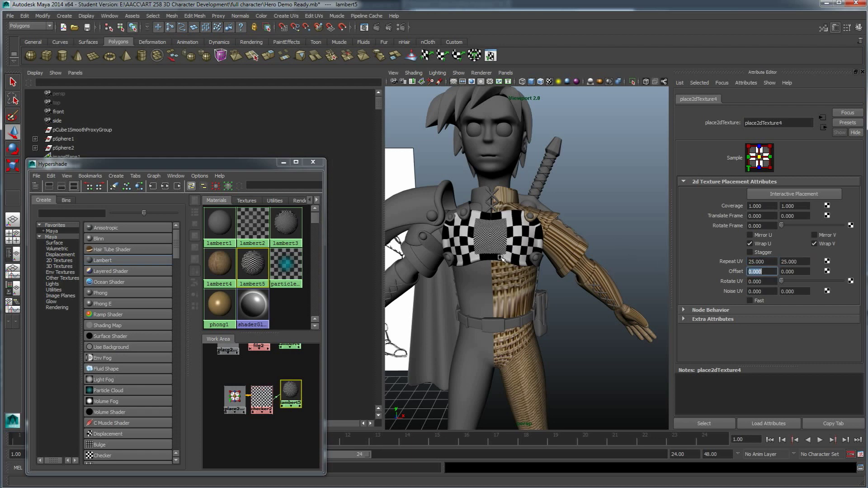
{"action": "scroll", "coordinate": [508, 245], "scroll_direction": "up", "scroll_amount": 4}
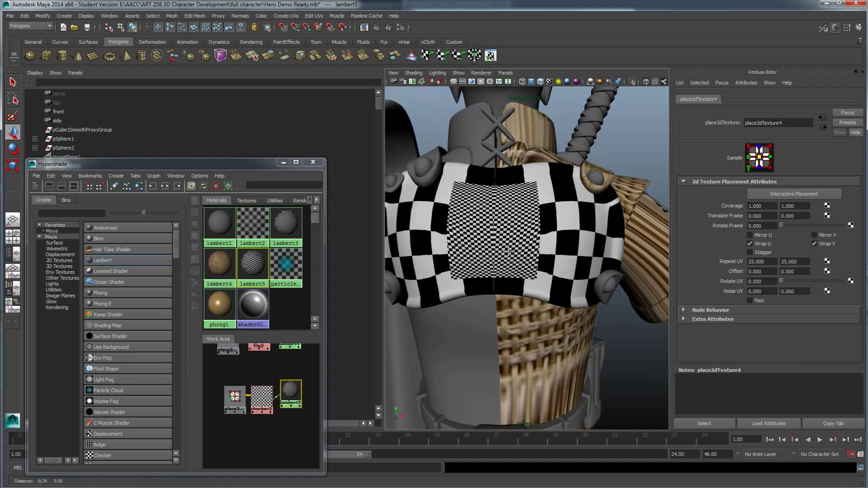
{"action": "left_click_drag", "start_coordinate": [530, 268], "coordinate": [573, 193], "text": "alt"}
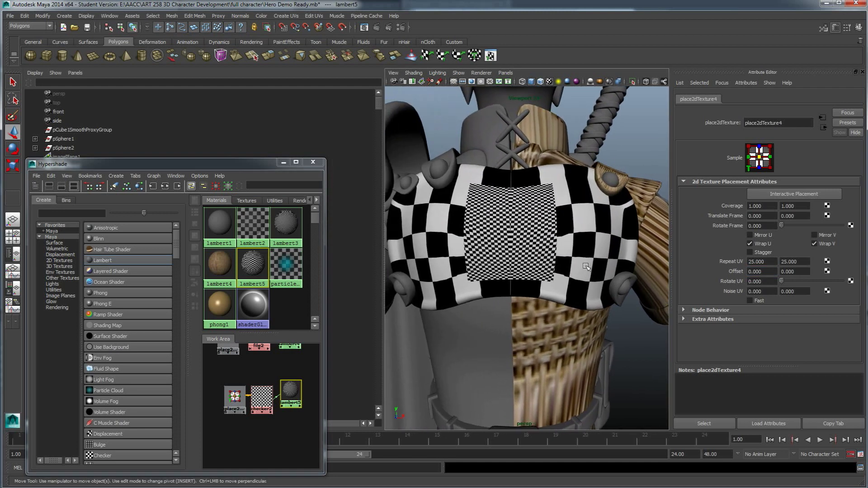
{"action": "scroll", "coordinate": [565, 271], "scroll_direction": "down", "scroll_amount": 5}
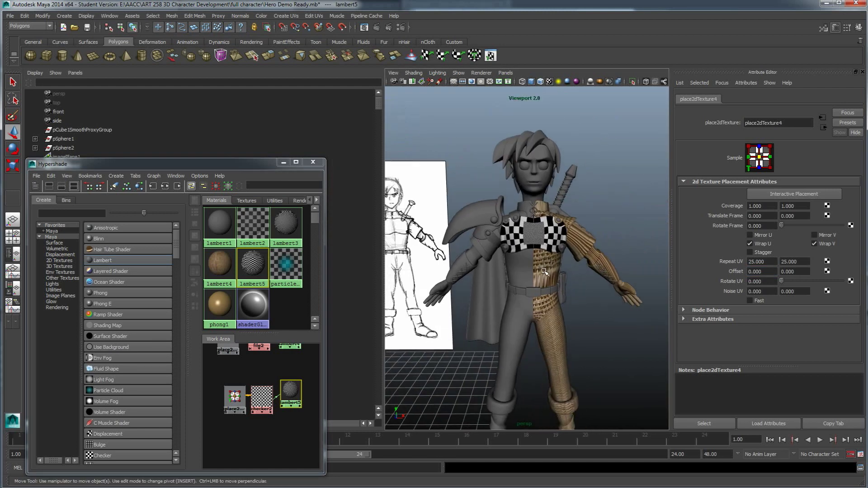
{"action": "scroll", "coordinate": [544, 271], "scroll_direction": "up", "scroll_amount": 3}
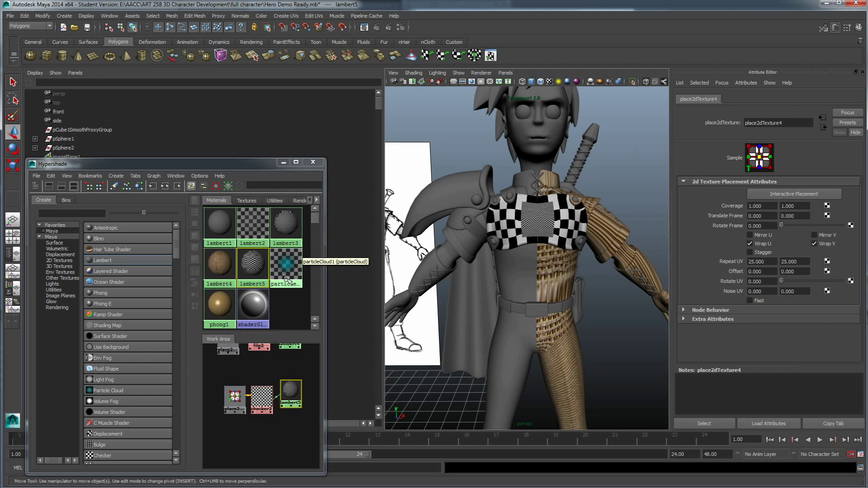
Open the UV Texture Editor and arrange it with the Hypershade window over the Outliner area
{"action": "left_click_drag", "start_coordinate": [262, 166], "coordinate": [48, 181]}
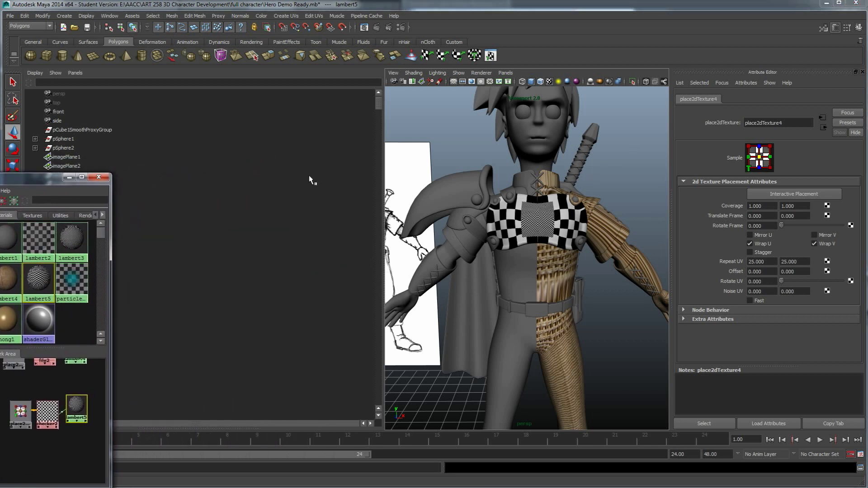
{"action": "left_click_drag", "start_coordinate": [47, 179], "coordinate": [56, 179]}
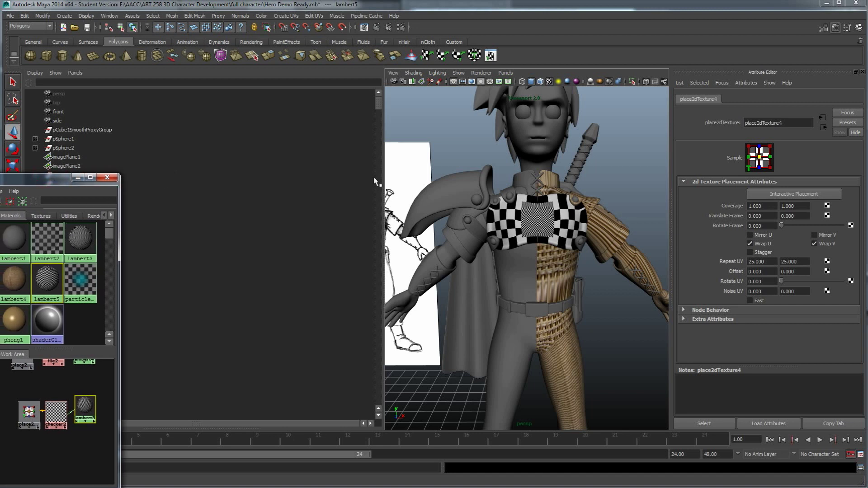
{"action": "left_click", "coordinate": [110, 16]}
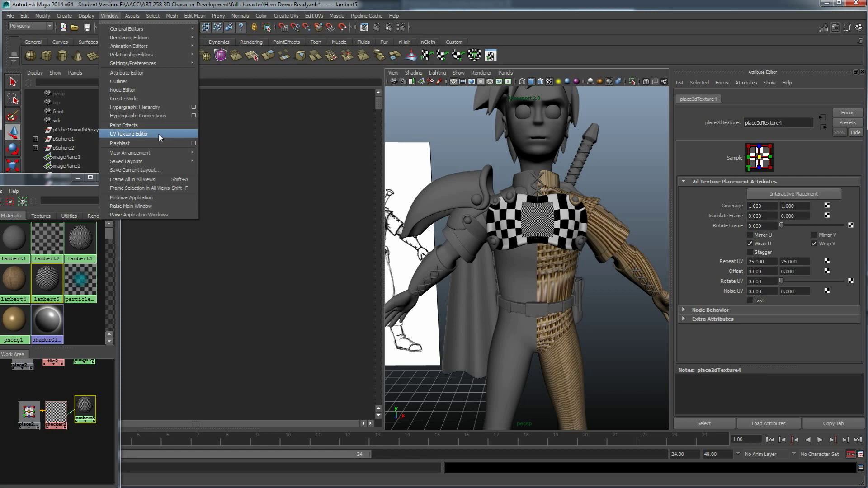
{"action": "left_click", "coordinate": [139, 136]}
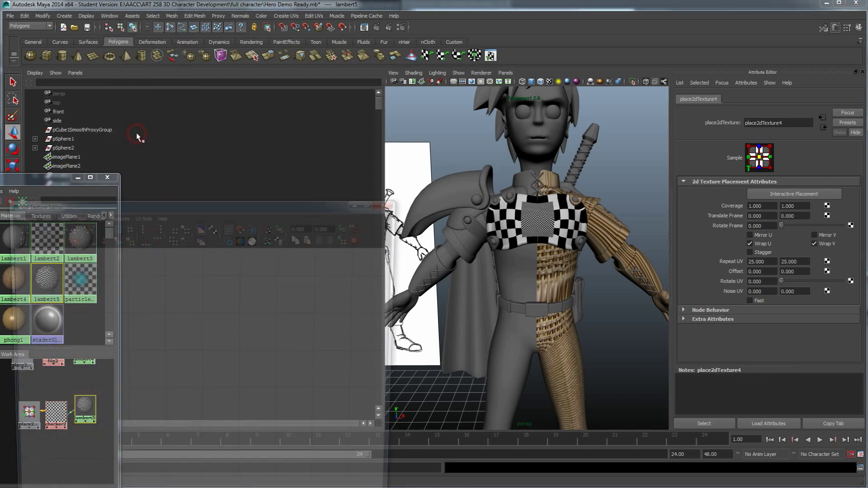
{"action": "mouse_move", "coordinate": [215, 203]}
{"action": "left_mouse_down"}
{"action": "mouse_move", "coordinate": [224, 156]}
{"action": "mouse_move", "coordinate": [217, 192]}
{"action": "left_mouse_up"}
{"action": "left_click_drag", "start_coordinate": [50, 178], "coordinate": [55, 94]}
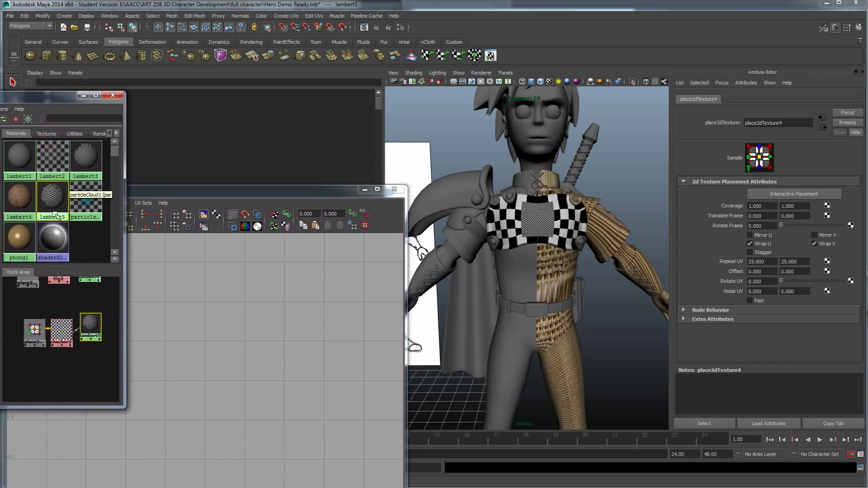
{"action": "left_click_drag", "start_coordinate": [157, 193], "coordinate": [155, 208]}
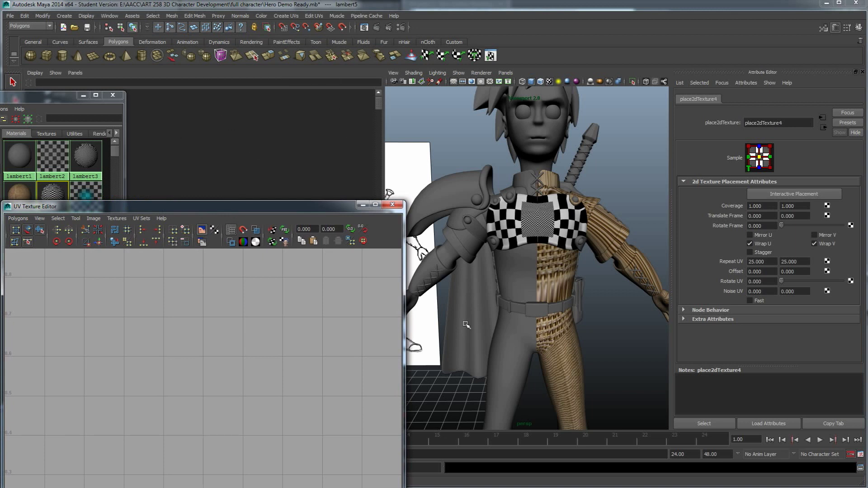
Fit the full UV grid in the UV Texture Editor and select the chest plate to display its UVs
{"action": "scroll", "coordinate": [158, 361], "scroll_direction": "down", "scroll_amount": 5}
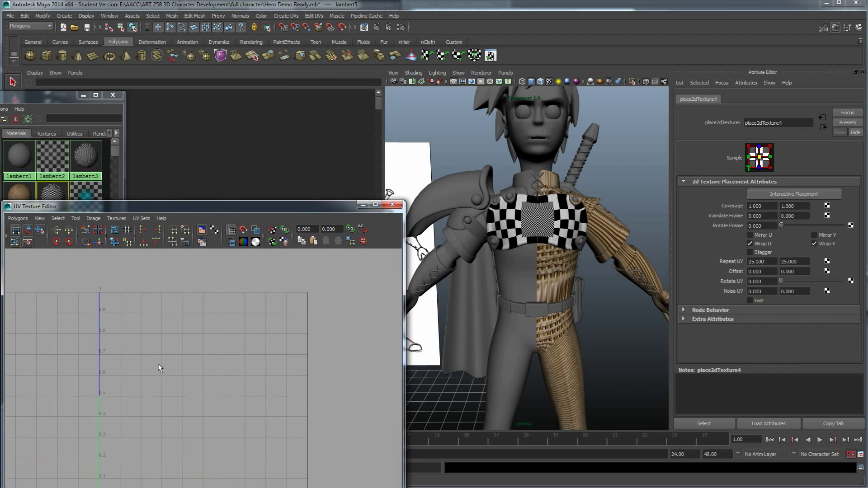
{"action": "middle_click_drag", "start_coordinate": [164, 383], "coordinate": [217, 333], "text": "alt"}
{"action": "scroll", "coordinate": [210, 357], "scroll_direction": "down", "scroll_amount": 2}
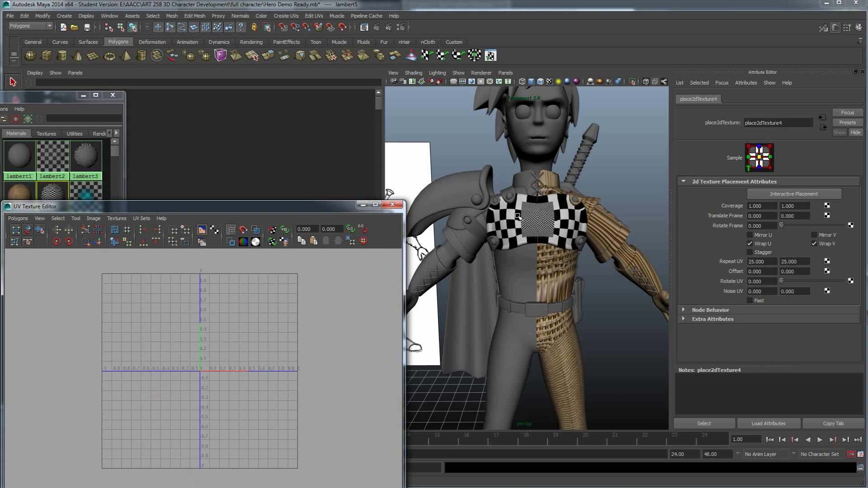
{"action": "left_click", "coordinate": [510, 221]}
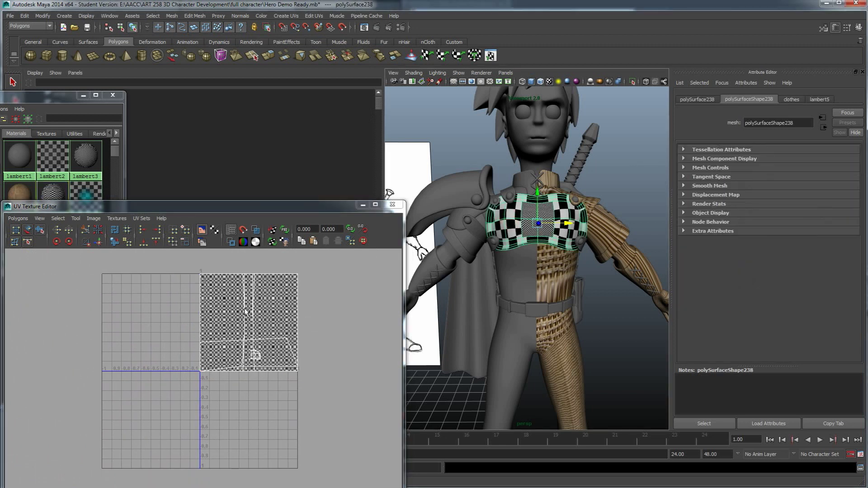
Switch the checker image in the UV Texture Editor to unfiltered display and hide it behind the chest plate's UVs
{"action": "scroll", "coordinate": [253, 316], "scroll_direction": "up", "scroll_amount": 3}
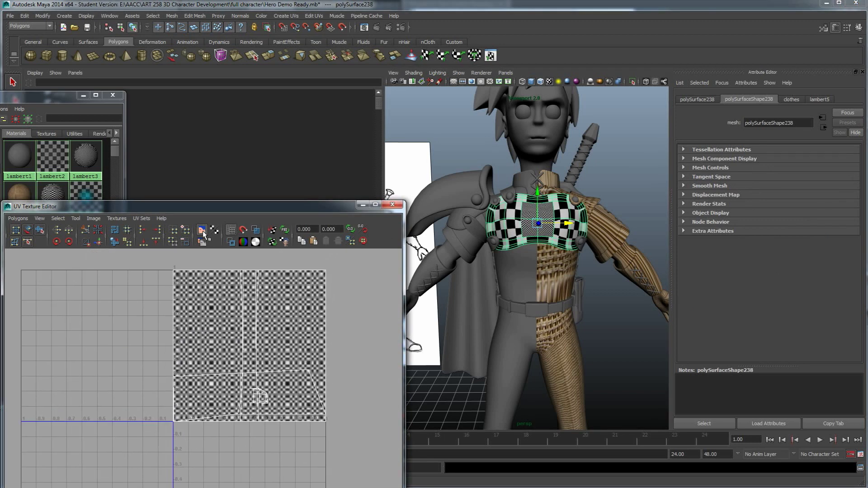
{"action": "left_click", "coordinate": [215, 231]}
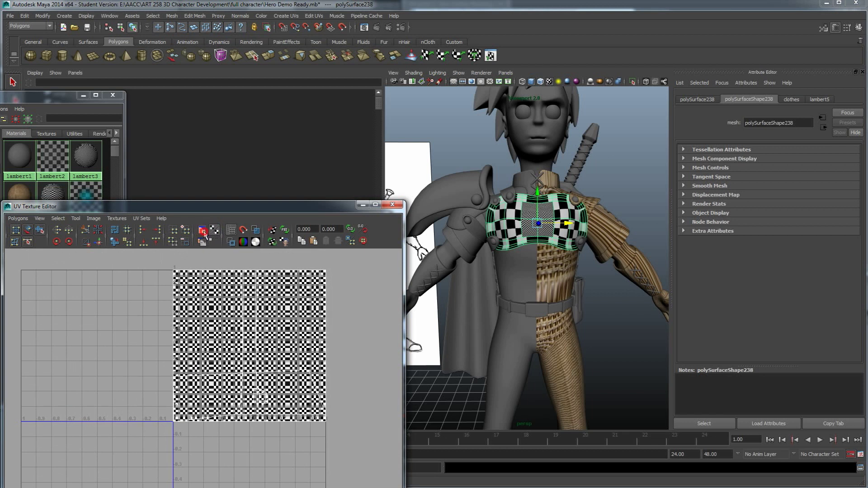
{"action": "left_click", "coordinate": [202, 232]}
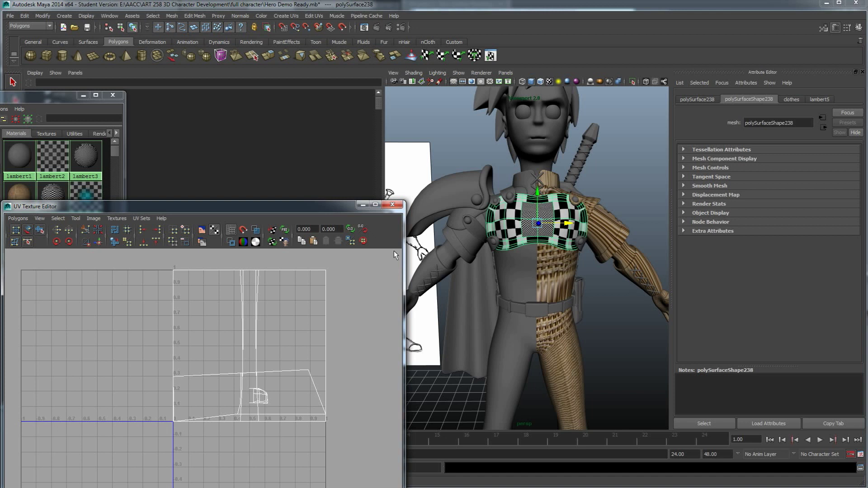
Tear off the Create UVs commands as a floating window and place it above the UV Texture Editor
{"action": "left_click", "coordinate": [287, 16]}
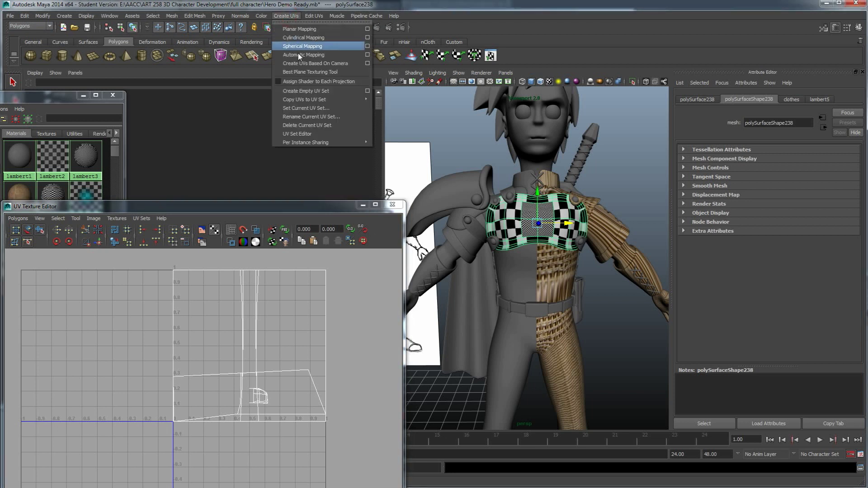
{"action": "left_click", "coordinate": [309, 22]}
{"action": "left_click_drag", "start_coordinate": [319, 17], "coordinate": [365, 20]}
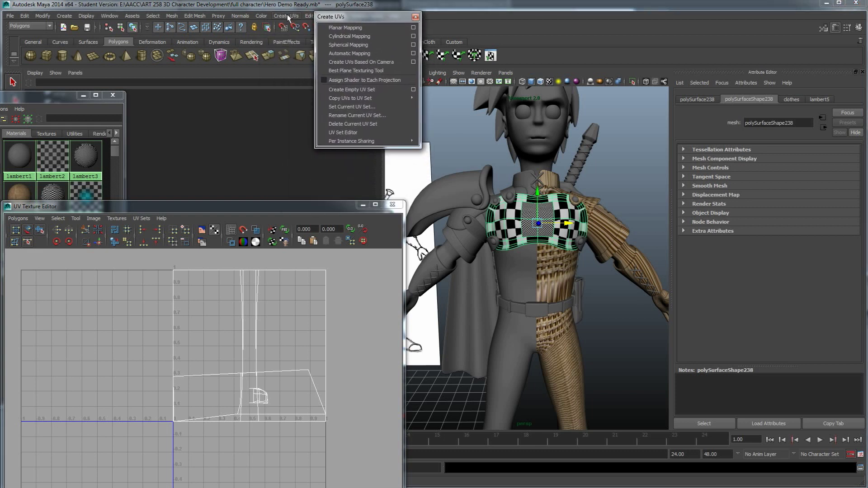
{"action": "left_click", "coordinate": [288, 17]}
{"action": "mouse_move", "coordinate": [369, 12]}
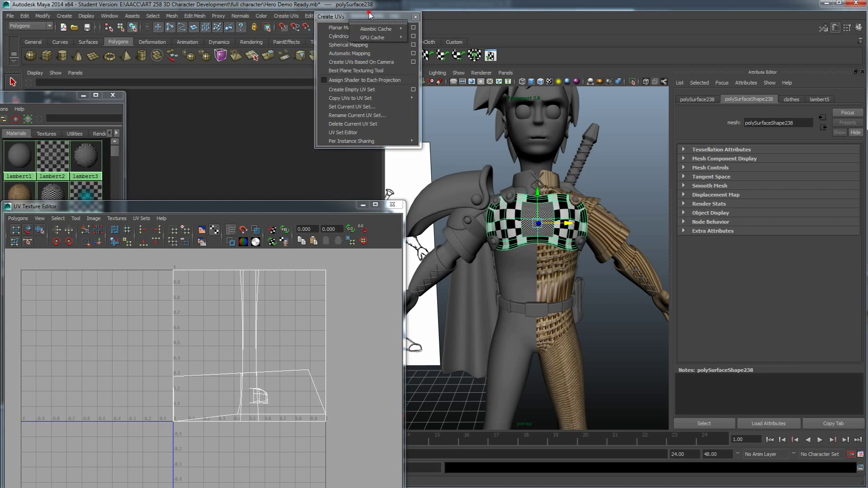
{"action": "left_click_drag", "start_coordinate": [370, 21], "coordinate": [337, 43]}
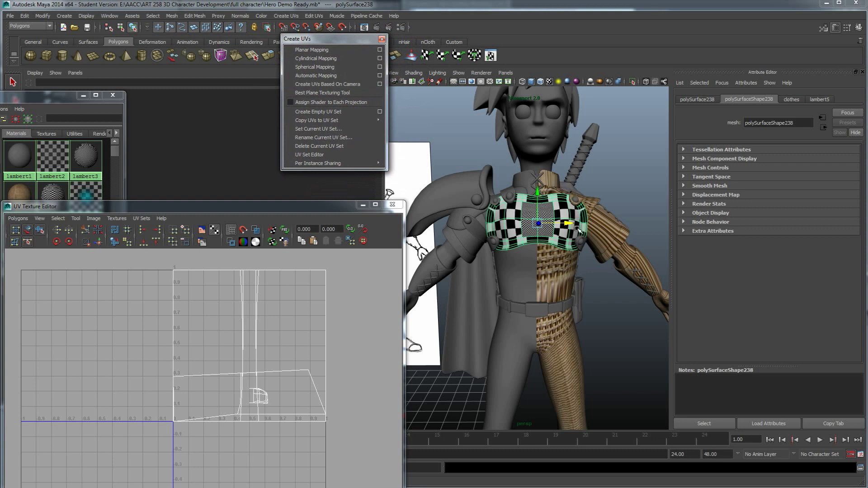
Set the perspective view's renderer to Default Quality Rendering and view the chest plate's checkers from an angle
{"action": "left_click", "coordinate": [478, 73]}
{"action": "left_click", "coordinate": [493, 86]}
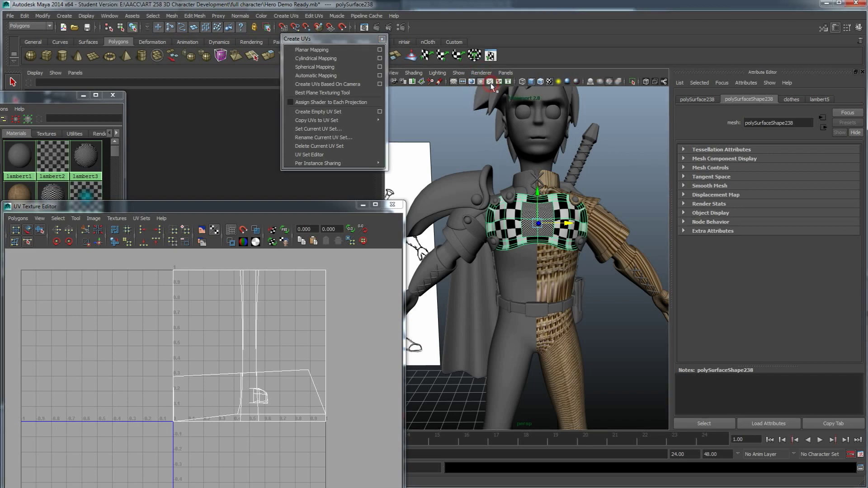
{"action": "left_click_drag", "start_coordinate": [560, 246], "coordinate": [544, 222], "text": "alt"}
Set the perspective view's renderer to High Quality Rendering and inspect the checkers on the chest plate up close
{"action": "left_click", "coordinate": [481, 73]}
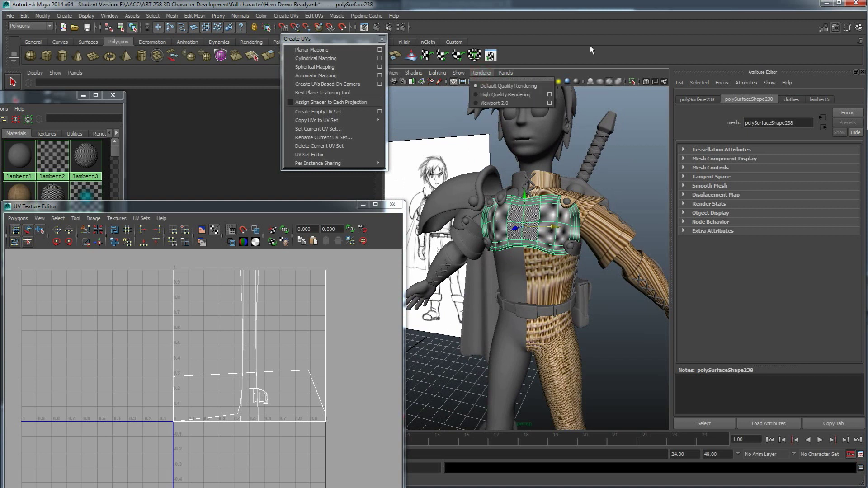
{"action": "left_click", "coordinate": [500, 95]}
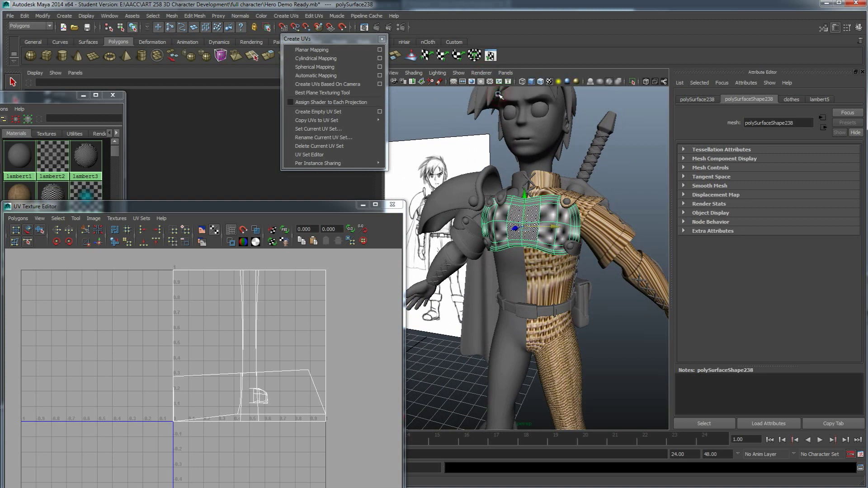
{"action": "left_click_drag", "start_coordinate": [526, 235], "coordinate": [504, 246], "text": "alt"}
{"action": "right_click_drag", "start_coordinate": [504, 246], "coordinate": [513, 250], "text": "alt"}
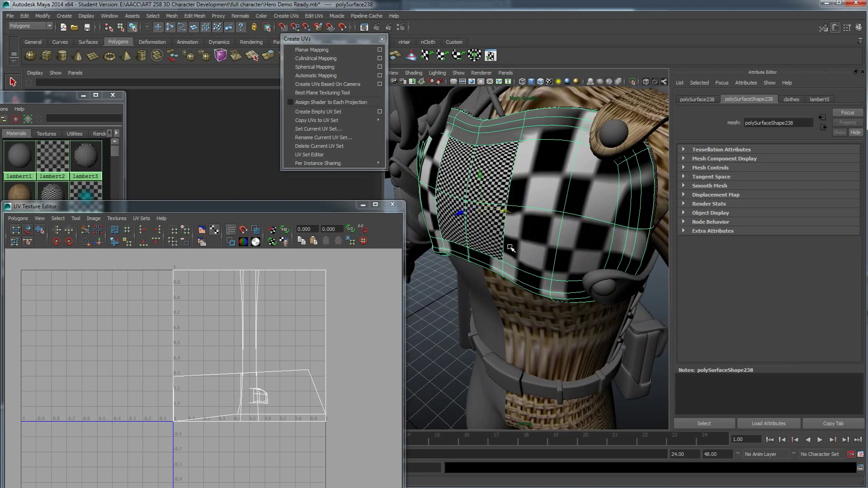
{"action": "middle_click_drag", "start_coordinate": [520, 250], "coordinate": [544, 226], "text": "alt"}
{"action": "left_click_drag", "start_coordinate": [534, 213], "coordinate": [570, 233], "text": "alt"}
{"action": "scroll", "coordinate": [576, 190], "scroll_direction": "down", "scroll_amount": 5}
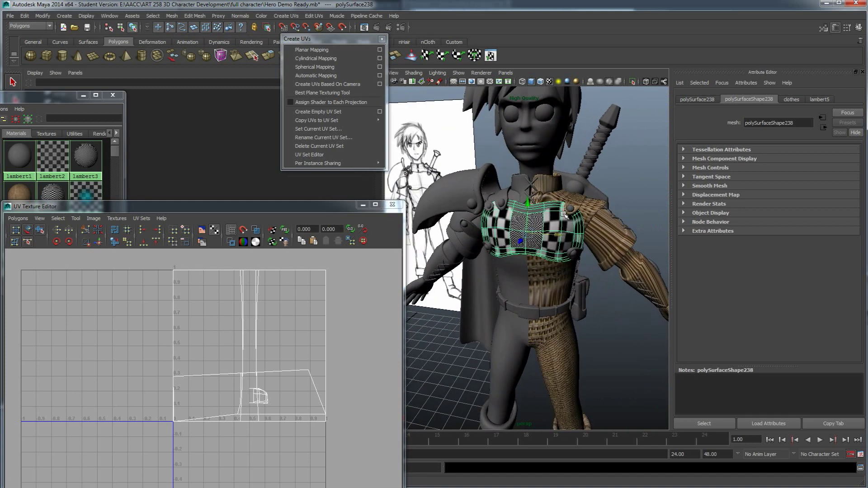
Set the perspective view's renderer back to Viewport 2.0 and view the chest plate from the front
{"action": "left_click", "coordinate": [482, 72]}
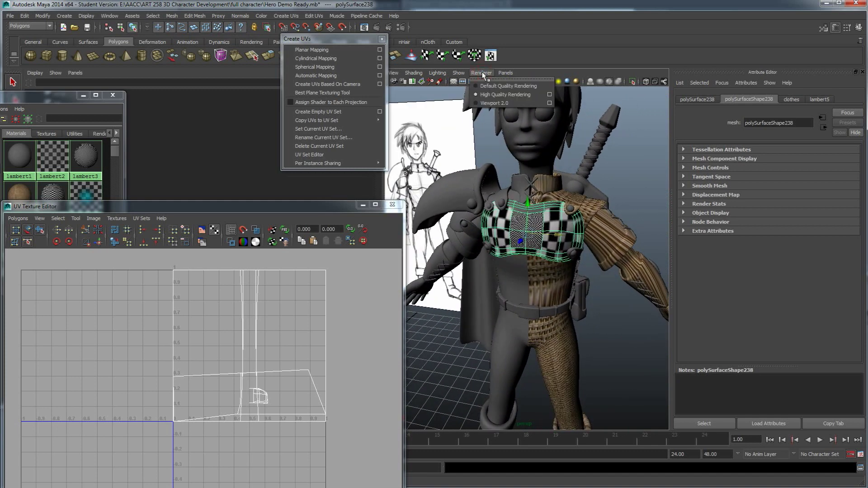
{"action": "left_click", "coordinate": [500, 108]}
{"action": "mouse_move", "coordinate": [527, 294]}
{"action": "left_mouse_down", "text": "alt"}
{"action": "mouse_move", "coordinate": [520, 297]}
{"action": "mouse_move", "coordinate": [526, 285]}
{"action": "left_mouse_up", "text": "alt"}
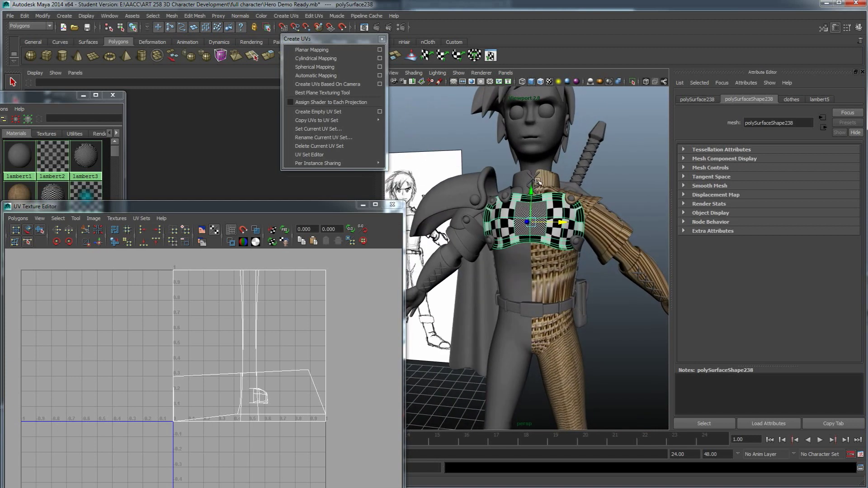
{"action": "mouse_move", "coordinate": [546, 240]}
{"action": "left_mouse_down", "text": "alt"}
{"action": "mouse_move", "coordinate": [556, 253]}
{"action": "mouse_move", "coordinate": [548, 252]}
{"action": "left_mouse_up", "text": "alt"}
{"action": "left_click", "coordinate": [482, 73]}
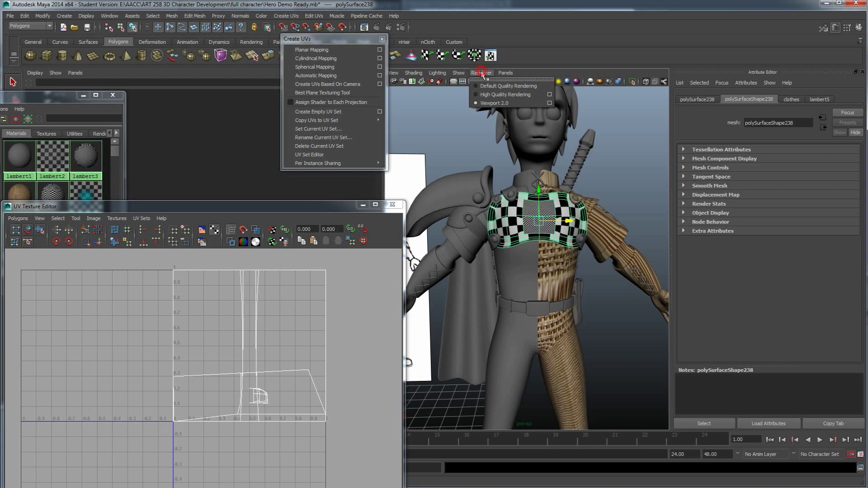
{"action": "left_click", "coordinate": [494, 103]}
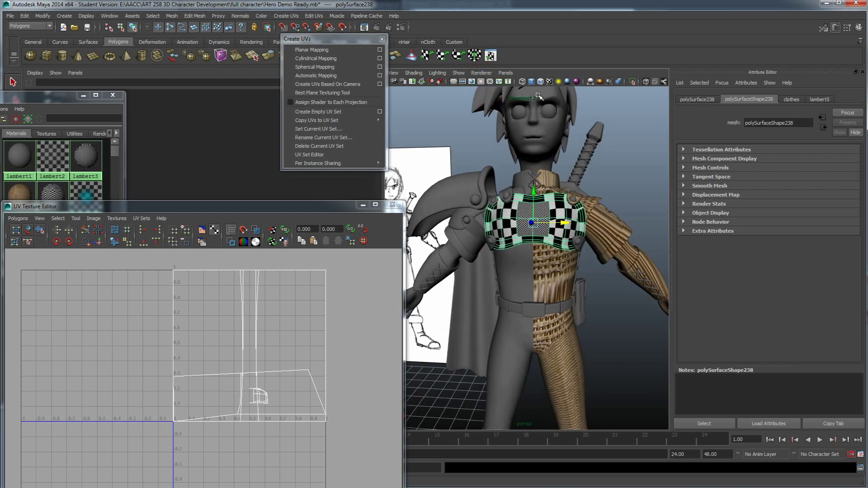
Toggle the Viewport 2.0 display effects in the perspective view while viewing the character at an angle
{"action": "left_click", "coordinate": [592, 82]}
{"action": "mouse_move", "coordinate": [560, 163]}
{"action": "left_mouse_down", "text": "alt"}
{"action": "mouse_move", "coordinate": [521, 134]}
{"action": "mouse_move", "coordinate": [530, 177]}
{"action": "mouse_move", "coordinate": [543, 166]}
{"action": "left_mouse_up", "text": "alt"}
{"action": "left_click", "coordinate": [609, 83]}
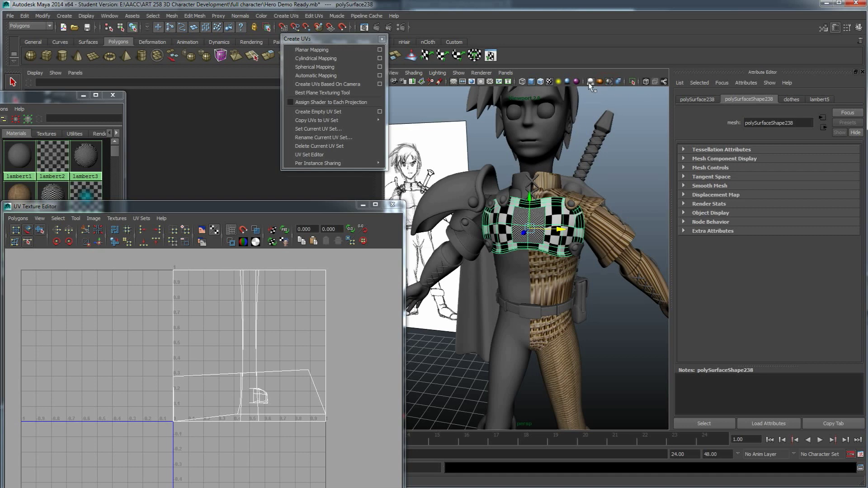
Examine the distorted checkers on the chest plate and compare them with the checker image behind the UVs
{"action": "scroll", "coordinate": [538, 161], "scroll_direction": "down", "scroll_amount": 5}
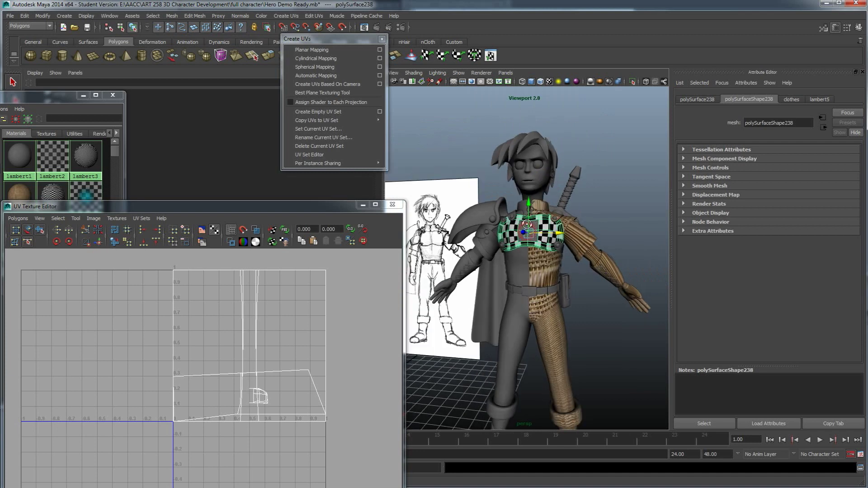
{"action": "right_click_drag", "start_coordinate": [528, 225], "coordinate": [533, 247], "text": "alt"}
{"action": "left_click_drag", "start_coordinate": [533, 247], "coordinate": [518, 247], "text": "alt"}
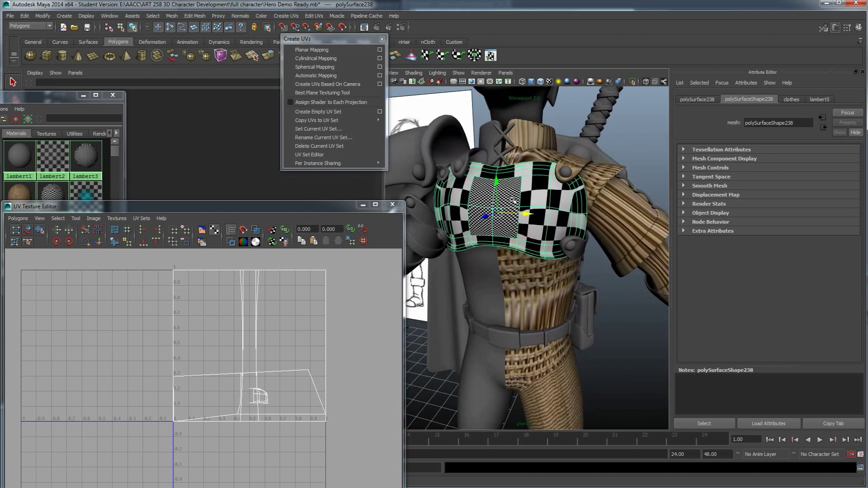
{"action": "left_click_drag", "start_coordinate": [517, 217], "coordinate": [529, 241], "text": "alt"}
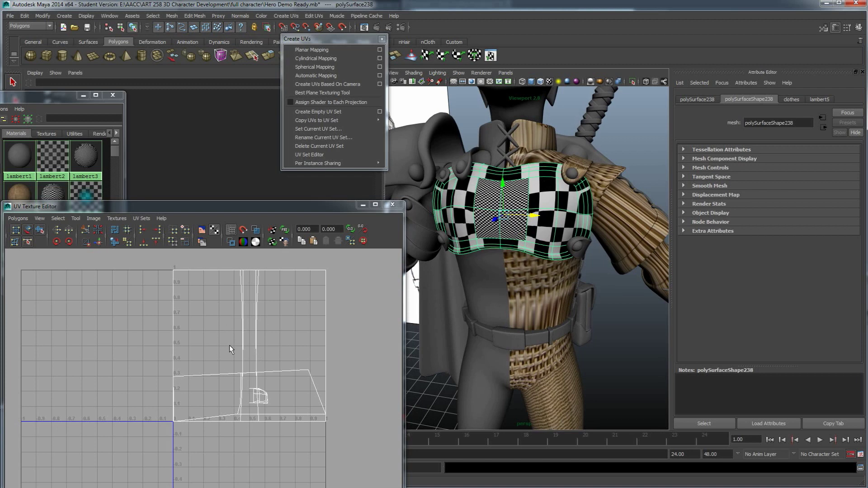
{"action": "left_click", "coordinate": [201, 229]}
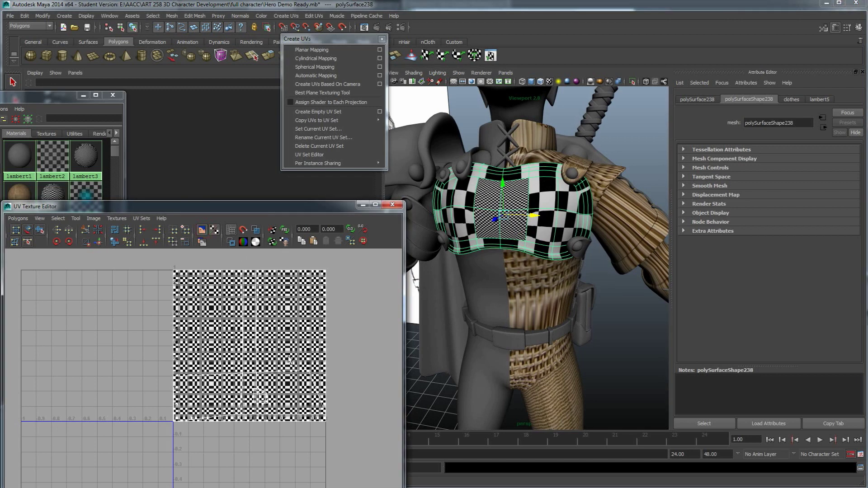
{"action": "left_click", "coordinate": [201, 229]}
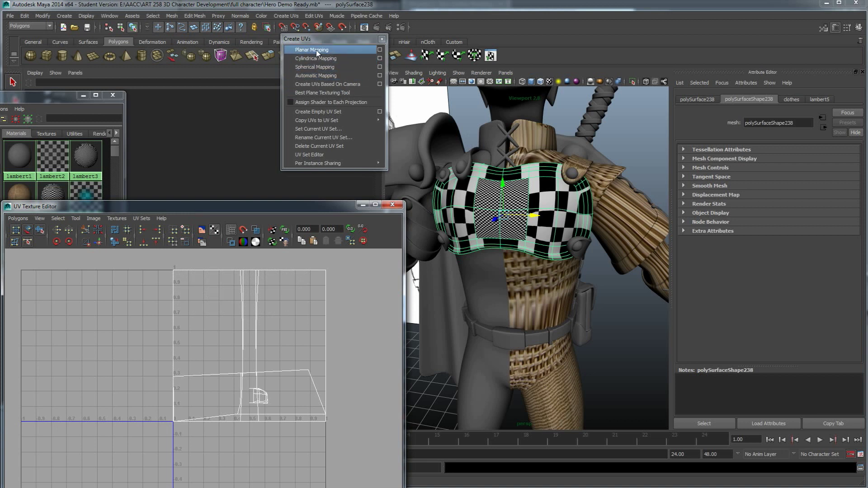
Apply a planar mapping to the chest plate with the projection fitted to the Best plane, and inspect its checkers
{"action": "left_click", "coordinate": [380, 51]}
{"action": "left_click", "coordinate": [212, 73]}
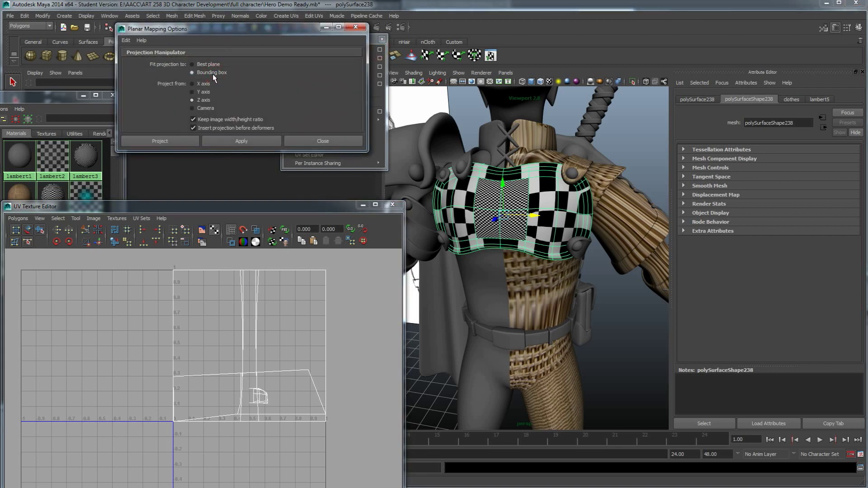
{"action": "left_click", "coordinate": [206, 64]}
{"action": "left_click", "coordinate": [222, 141]}
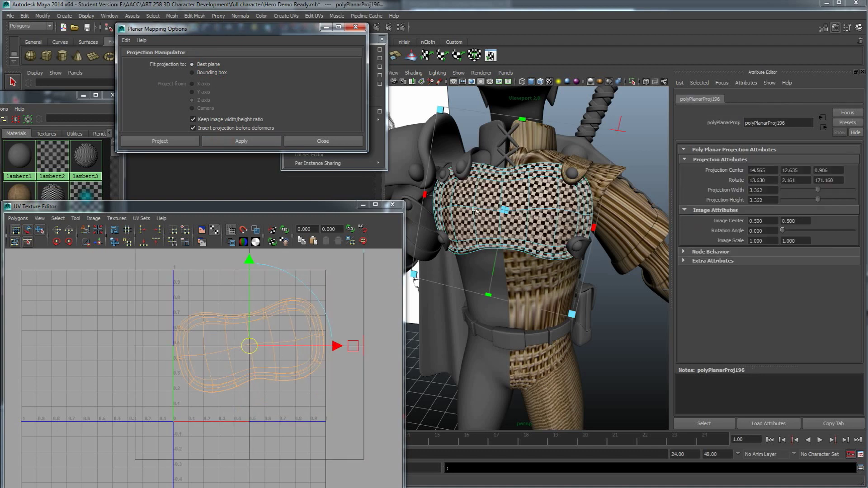
{"action": "left_click_drag", "start_coordinate": [541, 192], "coordinate": [545, 193], "text": "alt"}
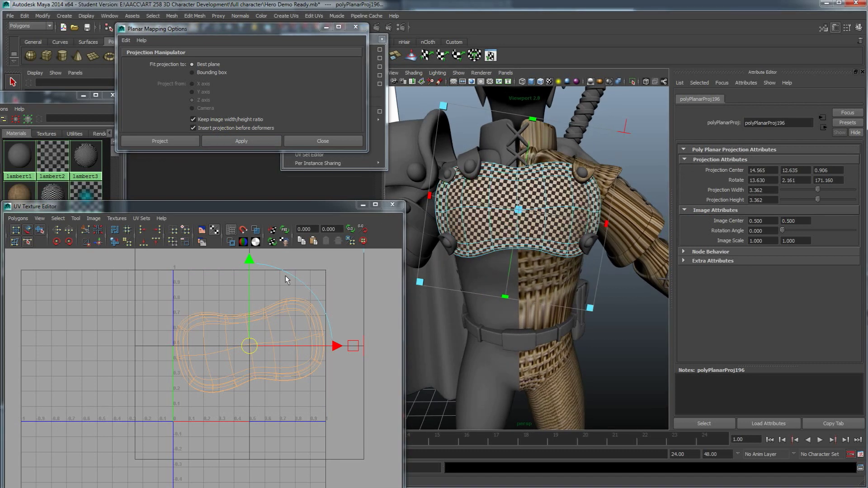
Rotate the planar projection to about -8.96 degrees so the UV shell lies level, and check it against the checker image
{"action": "left_click_drag", "start_coordinate": [289, 277], "coordinate": [296, 285]}
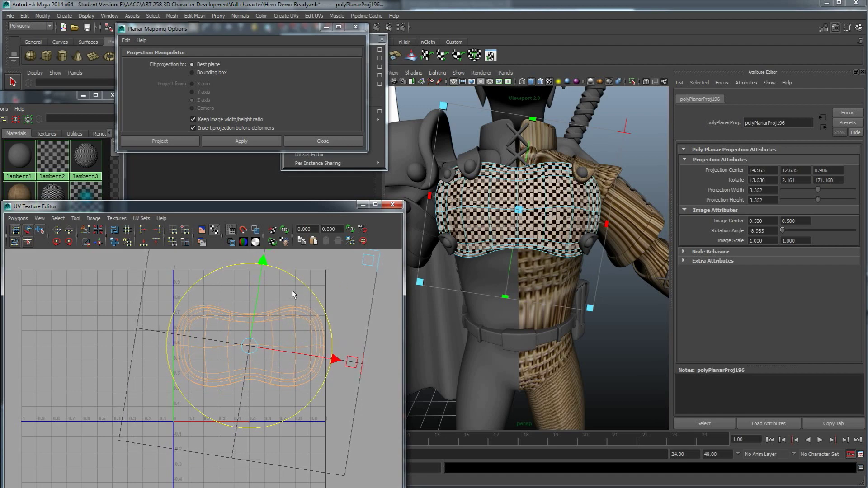
{"action": "left_click_drag", "start_coordinate": [306, 289], "coordinate": [316, 325]}
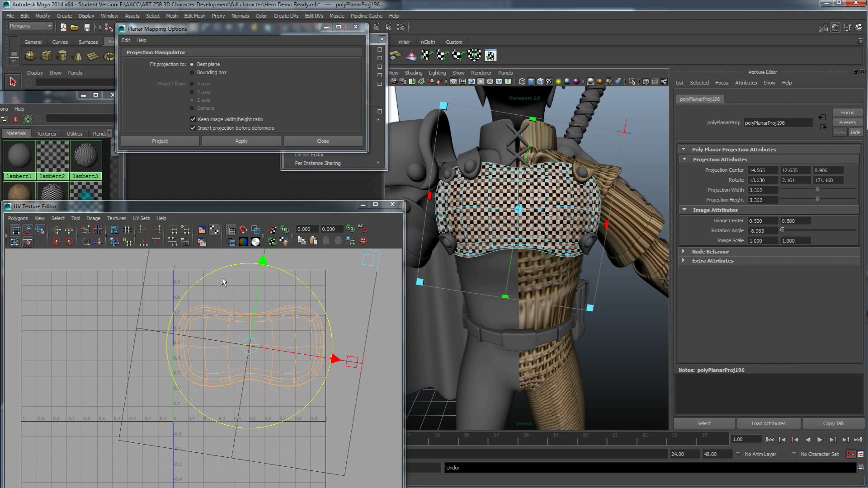
{"action": "key", "text": "ctrl+z"}
{"action": "left_click", "coordinate": [204, 231]}
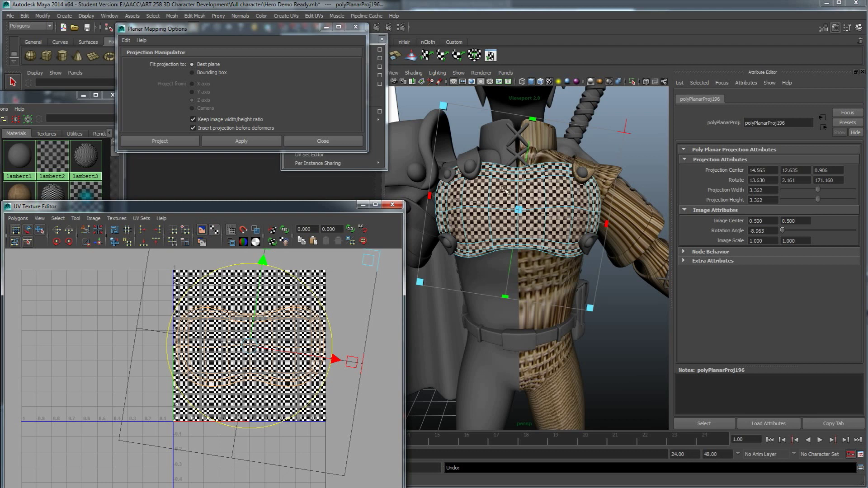
{"action": "left_click", "coordinate": [201, 229]}
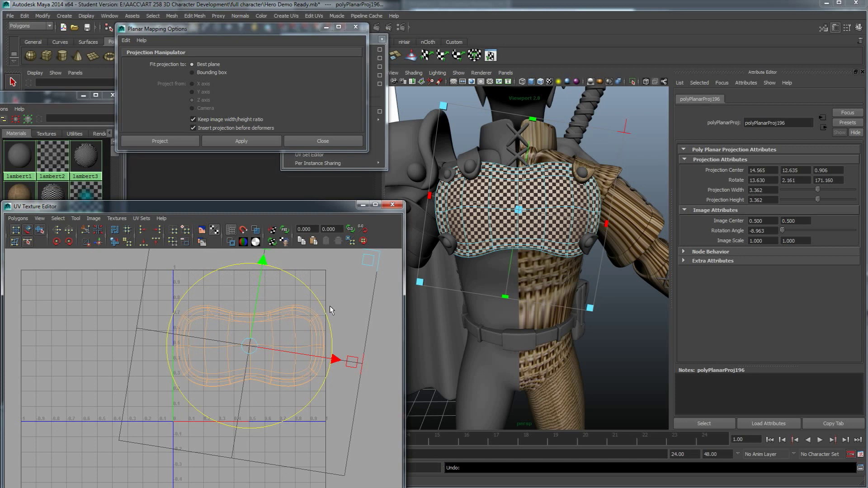
Leave the projection manipulator, select all faces of the chest plate's UV shell and try the Move, Rotate and Scale tools
{"action": "key", "text": "q"}
{"action": "left_click", "coordinate": [312, 322]}
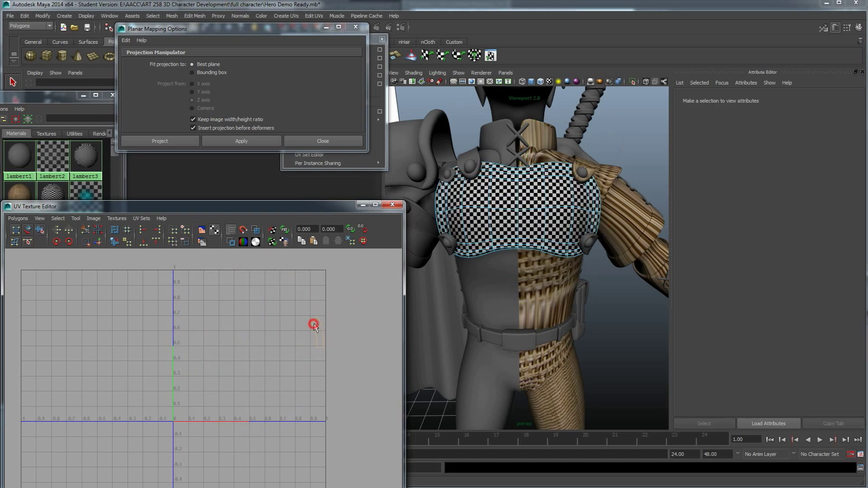
{"action": "left_click", "coordinate": [346, 332]}
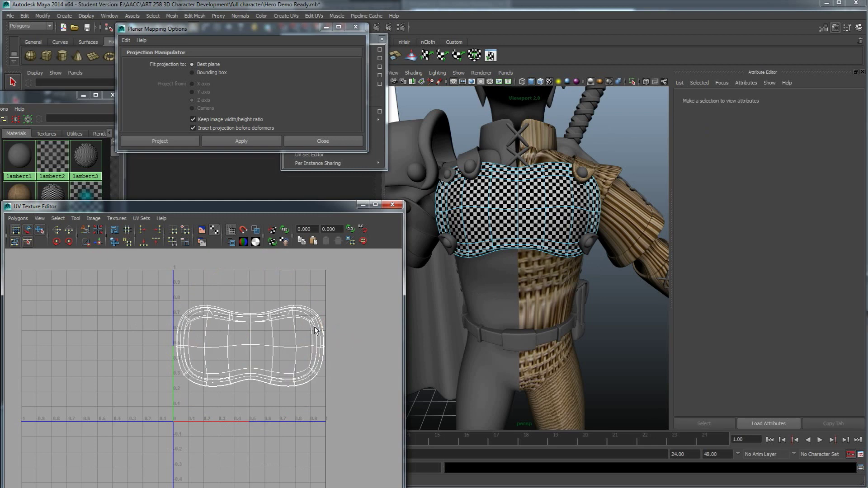
{"action": "left_click_drag", "start_coordinate": [249, 345], "coordinate": [366, 421]}
{"action": "key", "text": "w"}
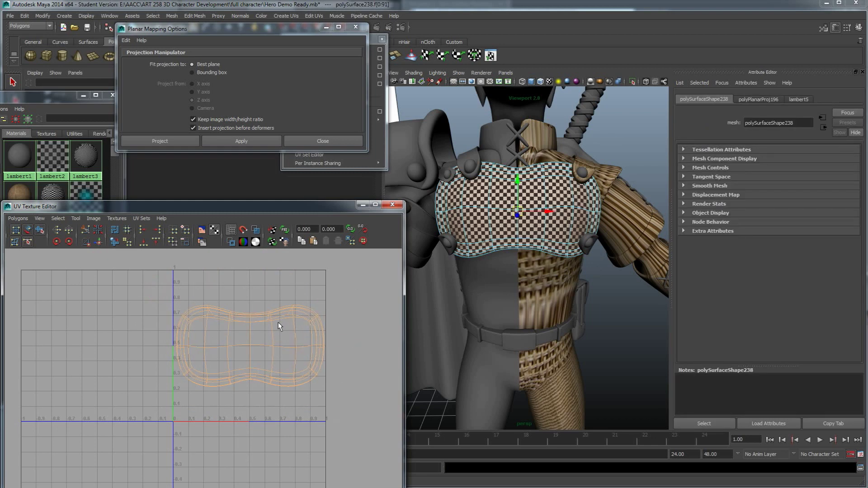
{"action": "key", "text": "e"}
{"action": "key", "text": "r"}
{"action": "key", "text": "e"}
{"action": "key", "text": "w"}
Switch to UV components, select all UVs of the chest plate shell and cycle through the Rotate, Scale and Move tools
{"action": "right_click_drag", "start_coordinate": [289, 310], "coordinate": [290, 338]}
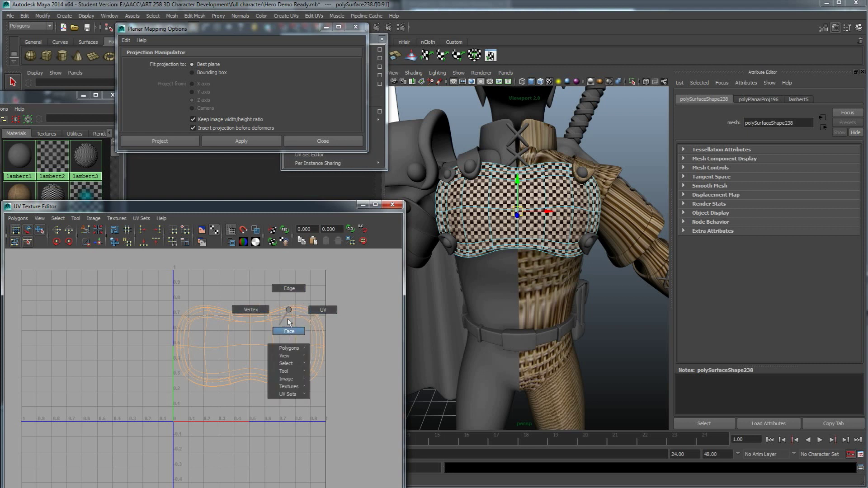
{"action": "right_click_drag", "start_coordinate": [297, 304], "coordinate": [325, 312]}
{"action": "left_click_drag", "start_coordinate": [159, 291], "coordinate": [351, 414]}
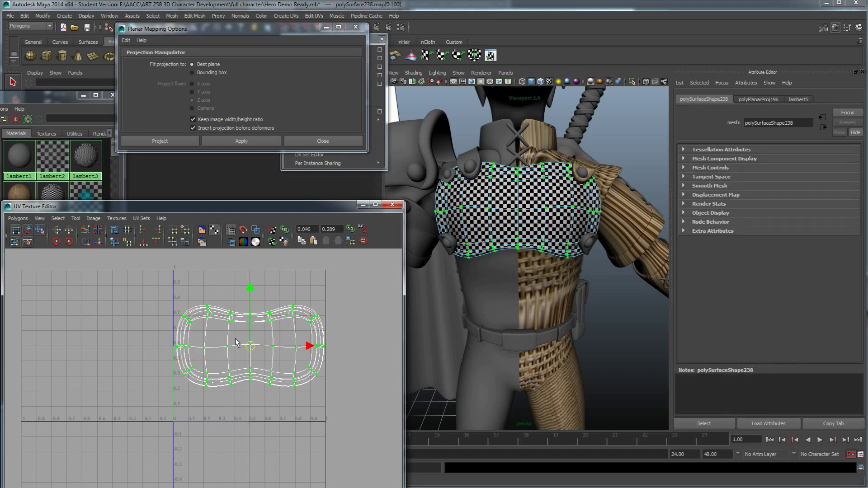
{"action": "key", "text": "e"}
{"action": "key", "text": "r"}
{"action": "key", "text": "w"}
Select some upper edges of the UV shell, try the Scale and Move tools, and reselect all the shell's UVs
{"action": "right_click_drag", "start_coordinate": [294, 307], "coordinate": [266, 295]}
{"action": "left_click_drag", "start_coordinate": [248, 286], "coordinate": [307, 324]}
{"action": "key", "text": "r"}
{"action": "key", "text": "w"}
{"action": "right_click", "coordinate": [275, 316]}
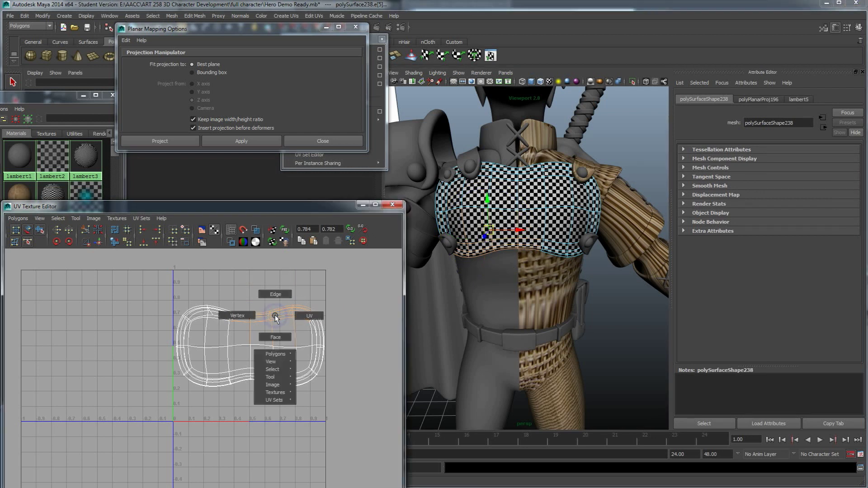
{"action": "left_click", "coordinate": [299, 316]}
{"action": "left_click_drag", "start_coordinate": [131, 282], "coordinate": [371, 409]}
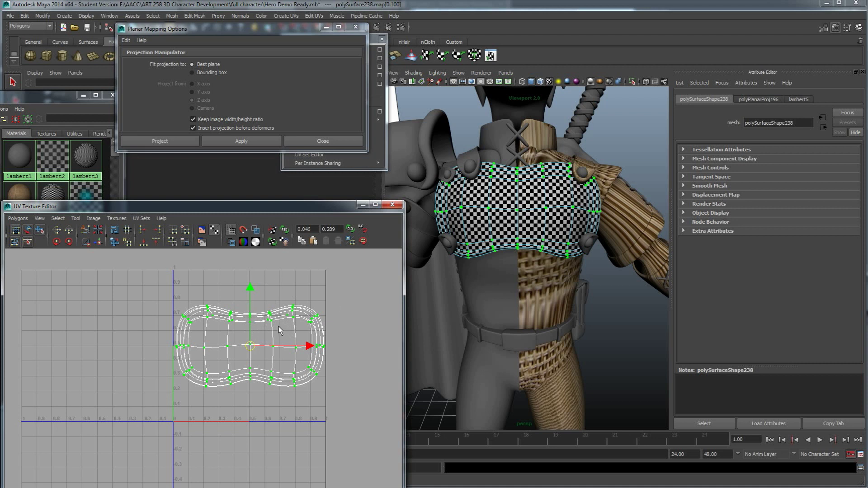
Switch to vertex components and select vertices in the upper part of the UV shell with the Scale tool active
{"action": "right_click_drag", "start_coordinate": [274, 312], "coordinate": [241, 314]}
{"action": "left_click_drag", "start_coordinate": [151, 299], "coordinate": [324, 387]}
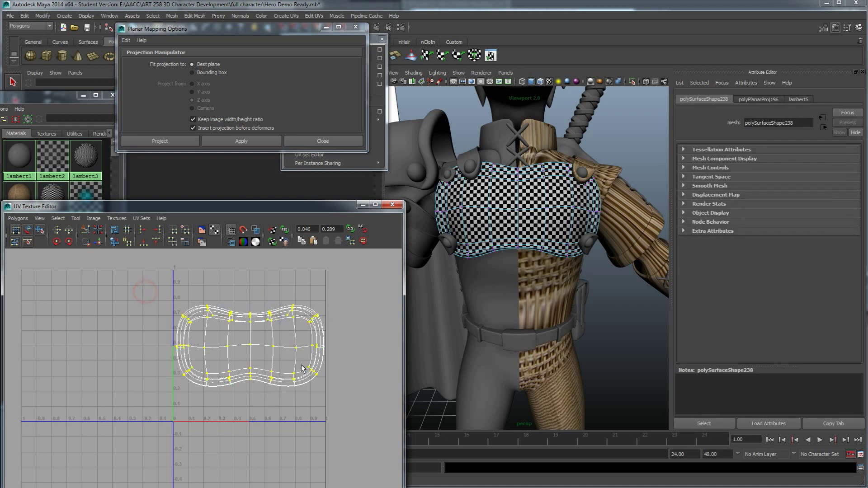
{"action": "left_click_drag", "start_coordinate": [262, 293], "coordinate": [320, 345]}
{"action": "key", "text": "r"}
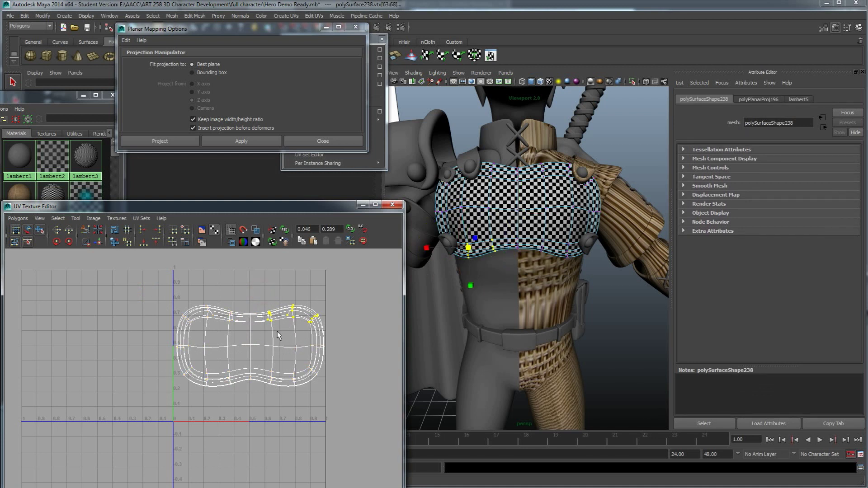
Return to UV components, try scaling the whole shell narrower along U, and undo the scaling
{"action": "right_click_drag", "start_coordinate": [290, 303], "coordinate": [327, 305]}
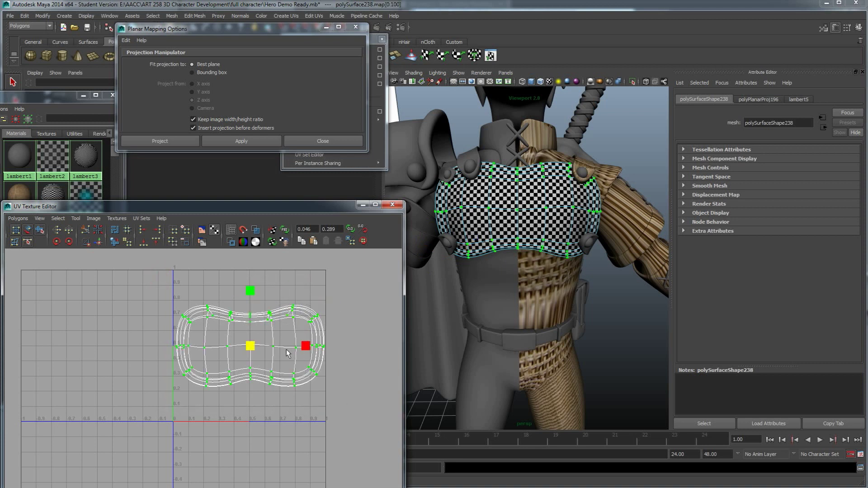
{"action": "mouse_move", "coordinate": [257, 347]}
{"action": "left_mouse_down"}
{"action": "mouse_move", "coordinate": [239, 346]}
{"action": "mouse_move", "coordinate": [277, 347]}
{"action": "mouse_move", "coordinate": [264, 348]}
{"action": "left_mouse_up"}
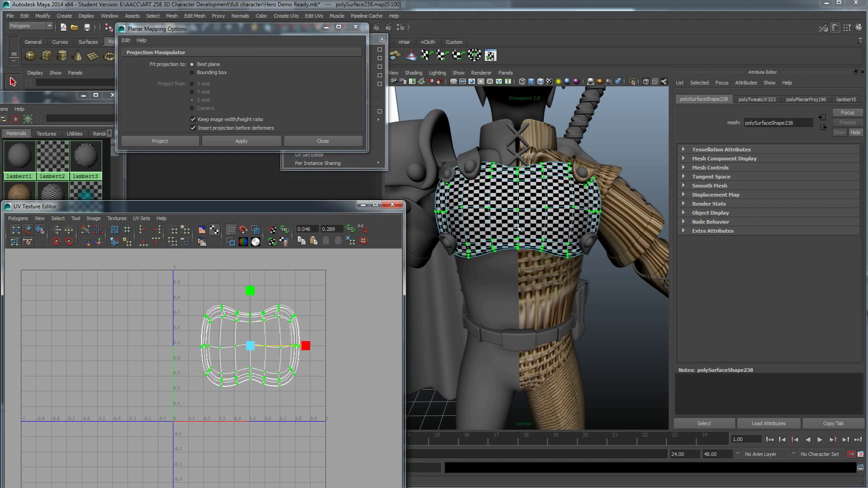
{"action": "key", "text": "ctrl+z"}
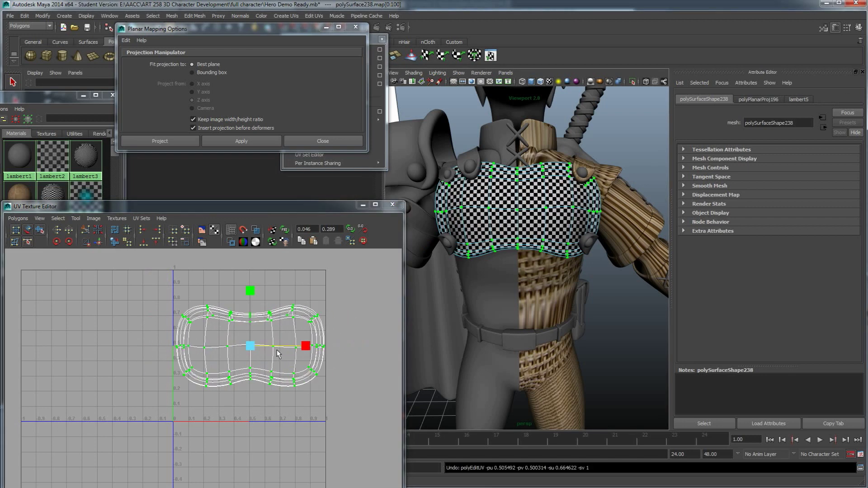
Check the checkers on the chest plate's sides, open the Unfold UVs options and turn off Pin UVs
{"action": "left_click_drag", "start_coordinate": [540, 272], "coordinate": [478, 284], "text": "alt"}
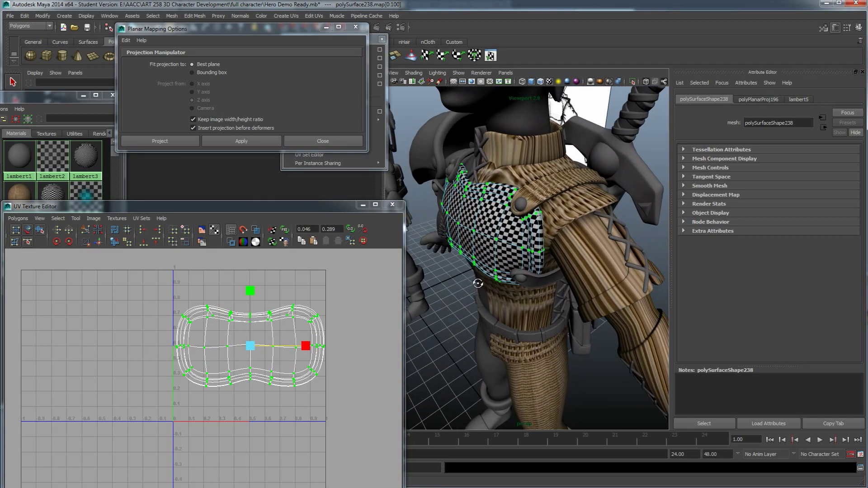
{"action": "scroll", "coordinate": [482, 280], "scroll_direction": "up", "scroll_amount": 5}
{"action": "scroll", "coordinate": [498, 248], "scroll_direction": "down", "scroll_amount": 3}
{"action": "left_click_drag", "start_coordinate": [503, 257], "coordinate": [574, 300], "text": "alt"}
{"action": "left_click_drag", "start_coordinate": [589, 262], "coordinate": [555, 245], "text": "alt"}
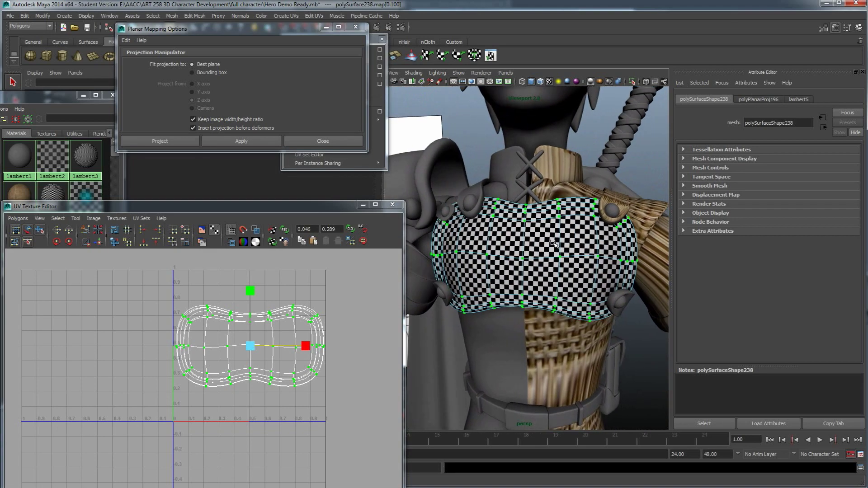
{"action": "left_click_drag", "start_coordinate": [602, 269], "coordinate": [529, 275], "text": "alt"}
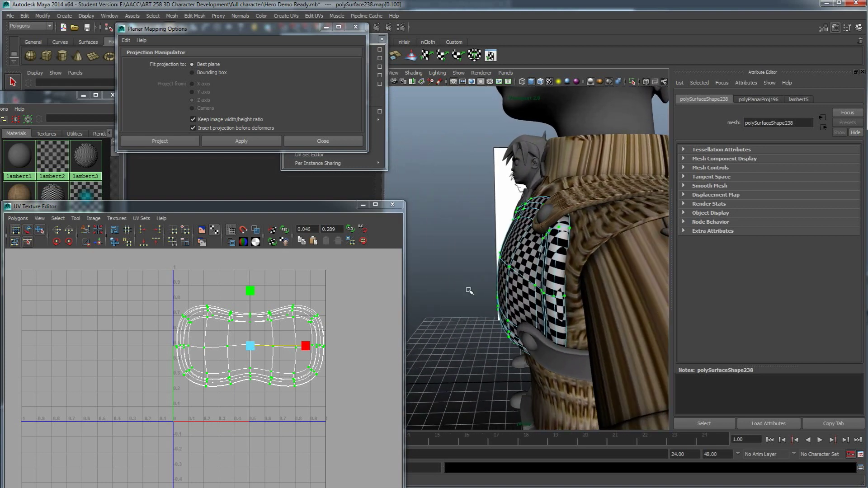
{"action": "left_click", "coordinate": [19, 218]}
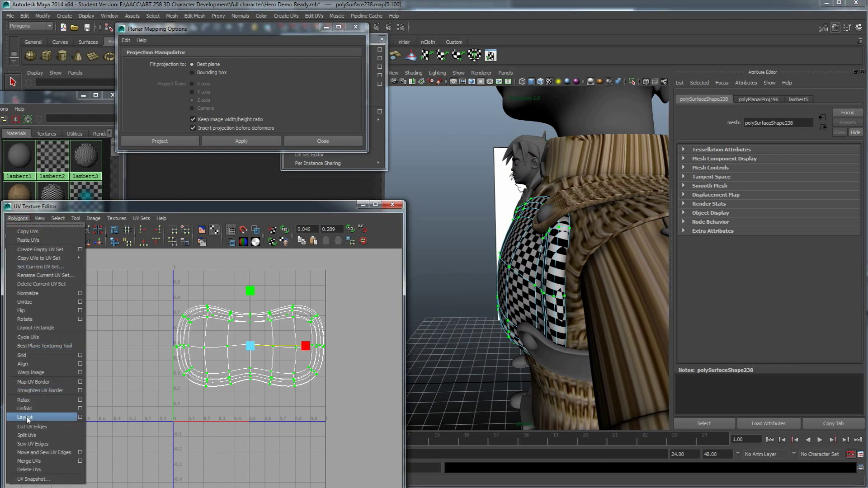
{"action": "left_click", "coordinate": [80, 408]}
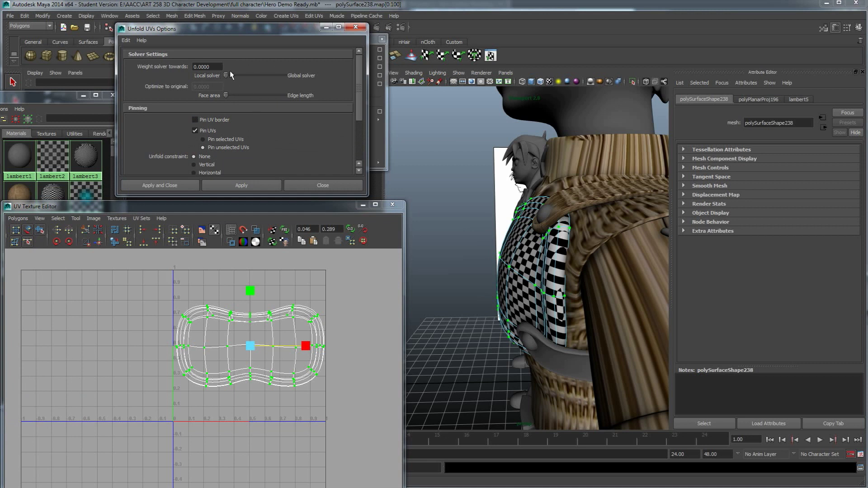
{"action": "left_click", "coordinate": [195, 131]}
{"action": "scroll", "coordinate": [241, 139], "scroll_direction": "down", "scroll_amount": 3}
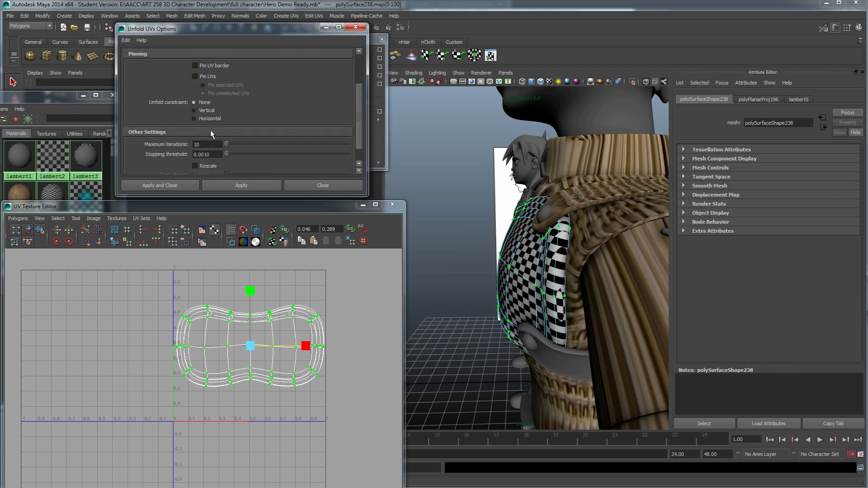
{"action": "scroll", "coordinate": [216, 131], "scroll_direction": "down", "scroll_amount": 1}
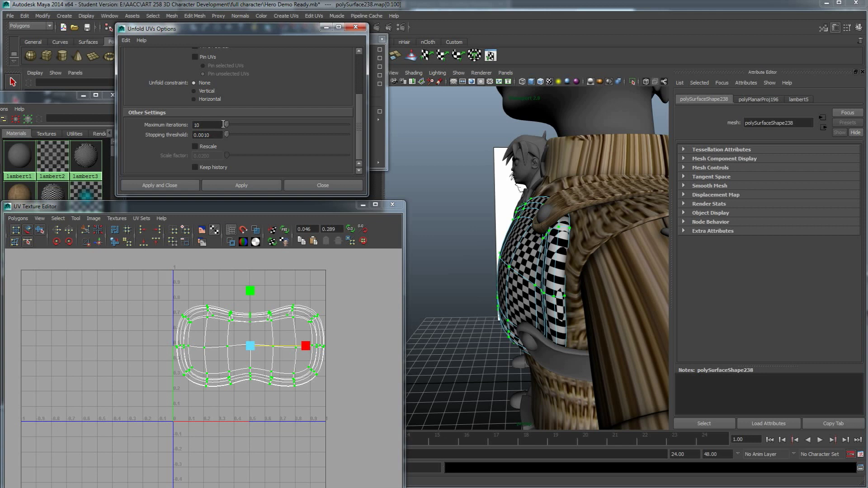
Set the maximum iterations to 10 and apply the unfold to all of the chest plate's UVs
{"action": "left_click_drag", "start_coordinate": [227, 127], "coordinate": [267, 131]}
{"action": "double_click", "coordinate": [217, 125]}
{"action": "type", "text": "10"}
{"action": "scroll", "coordinate": [230, 137], "scroll_direction": "up", "scroll_amount": 5}
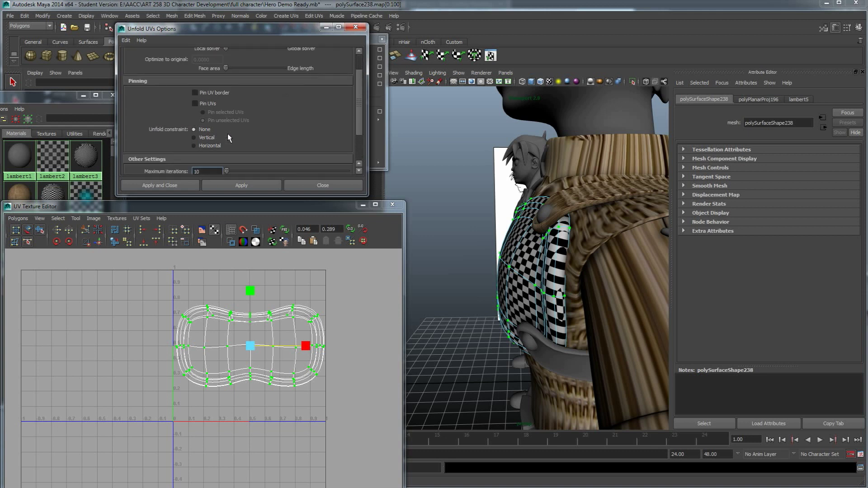
{"action": "scroll", "coordinate": [227, 113], "scroll_direction": "down", "scroll_amount": 4}
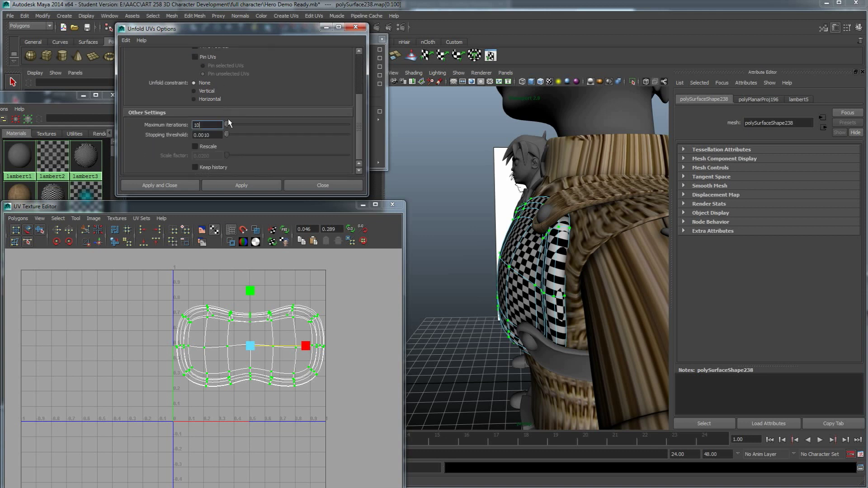
{"action": "scroll", "coordinate": [235, 132], "scroll_direction": "up", "scroll_amount": 5}
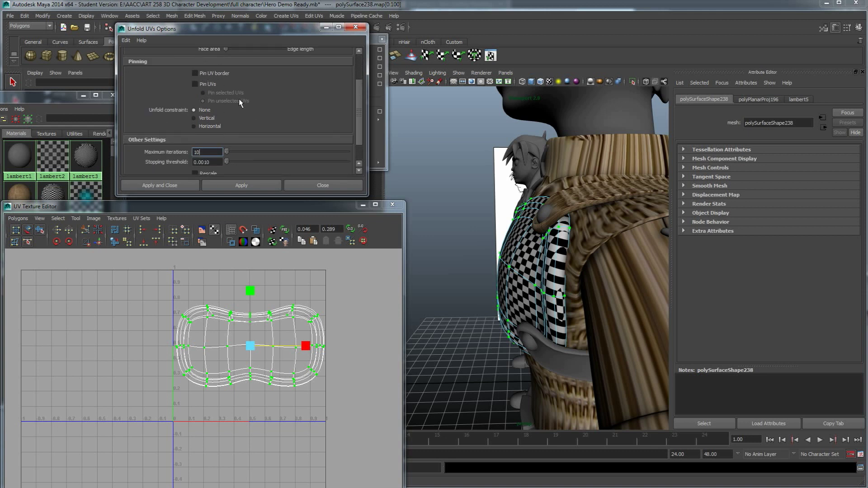
{"action": "left_click", "coordinate": [252, 185]}
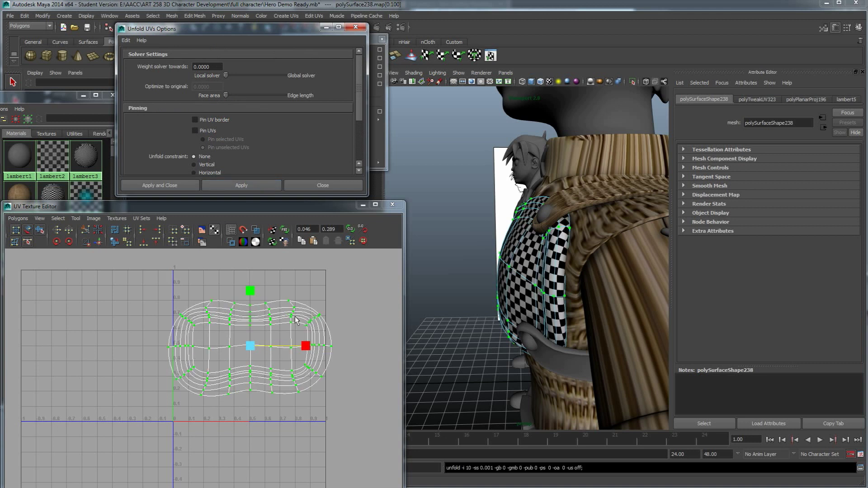
Inspect the side of the chest plate and unfold its UVs again with the same settings
{"action": "left_click_drag", "start_coordinate": [478, 295], "coordinate": [496, 289], "text": "alt"}
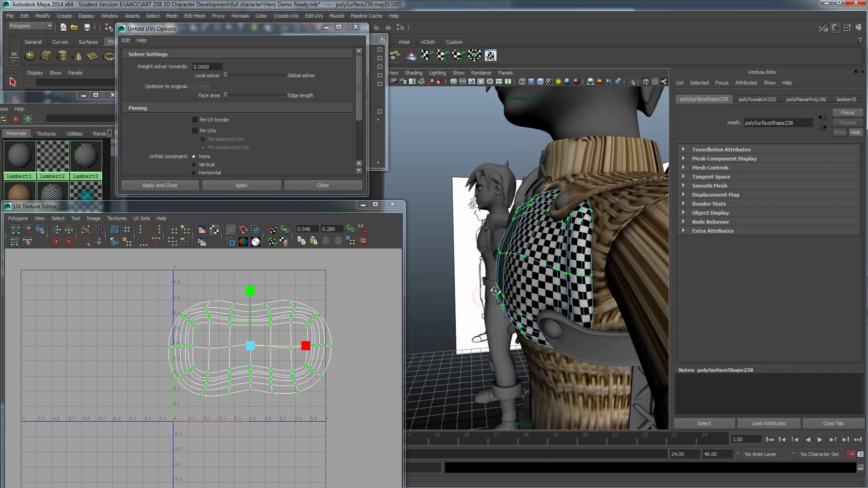
{"action": "left_click_drag", "start_coordinate": [585, 311], "coordinate": [521, 263], "text": "alt"}
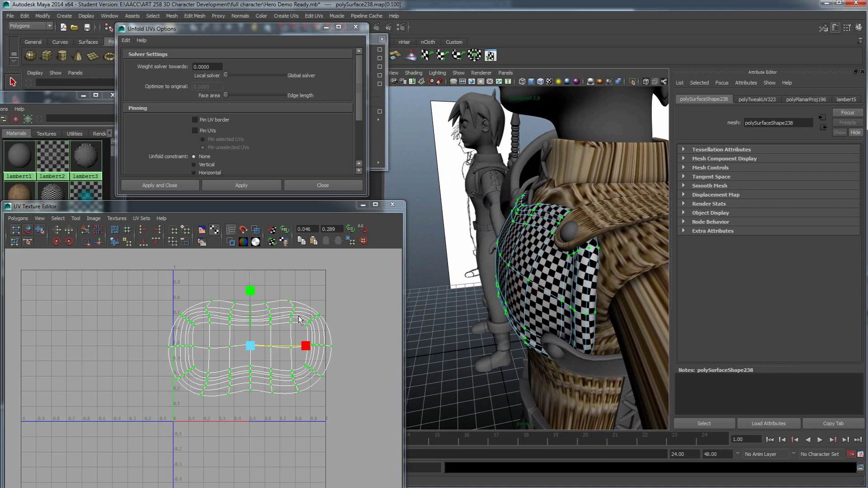
{"action": "left_click", "coordinate": [235, 186]}
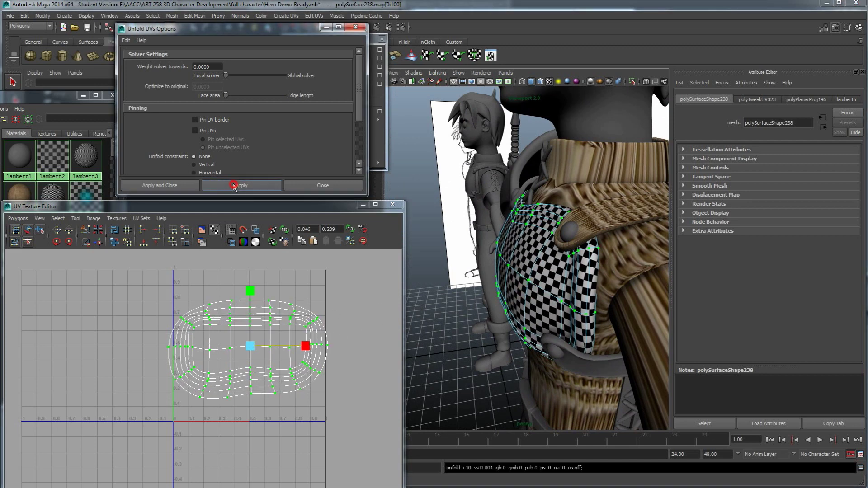
Examine the unfolded chest plate's checkers from the front, side and above for distortion, and compare them with the UV shell
{"action": "left_click_drag", "start_coordinate": [485, 349], "coordinate": [558, 322], "text": "alt"}
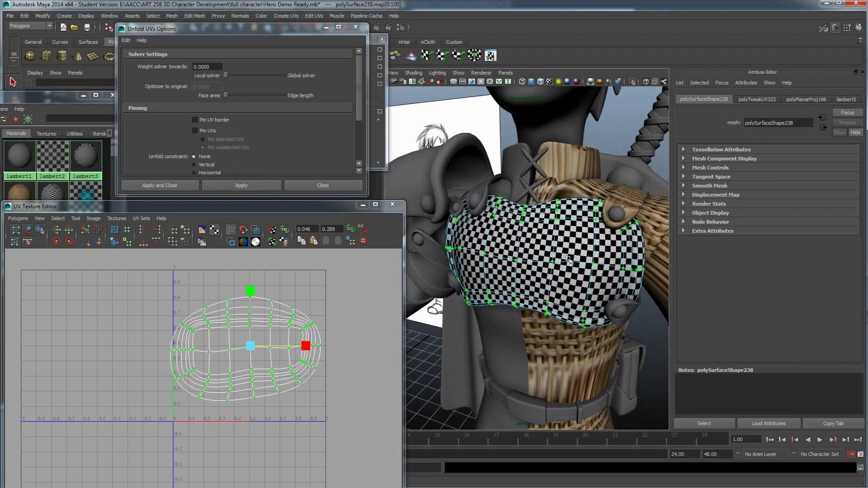
{"action": "left_click_drag", "start_coordinate": [603, 262], "coordinate": [559, 237], "text": "alt"}
{"action": "left_click_drag", "start_coordinate": [529, 306], "coordinate": [550, 267], "text": "alt"}
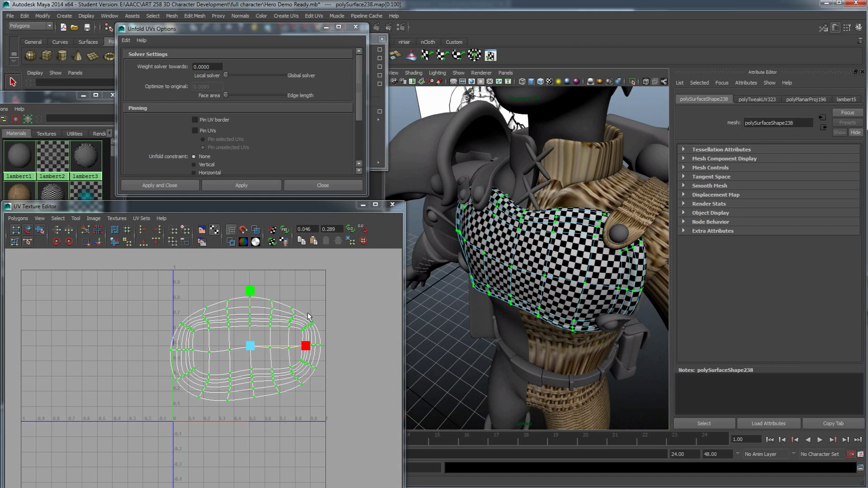
{"action": "left_click_drag", "start_coordinate": [584, 298], "coordinate": [520, 271], "text": "alt"}
{"action": "right_click_drag", "start_coordinate": [520, 272], "coordinate": [557, 303], "text": "alt"}
{"action": "mouse_move", "coordinate": [557, 303]}
{"action": "left_mouse_down", "text": "alt"}
{"action": "mouse_move", "coordinate": [544, 315]}
{"action": "mouse_move", "coordinate": [560, 273]}
{"action": "mouse_move", "coordinate": [555, 304]}
{"action": "mouse_move", "coordinate": [563, 304]}
{"action": "left_mouse_up", "text": "alt"}
{"action": "scroll", "coordinate": [561, 306], "scroll_direction": "down", "scroll_amount": 5}
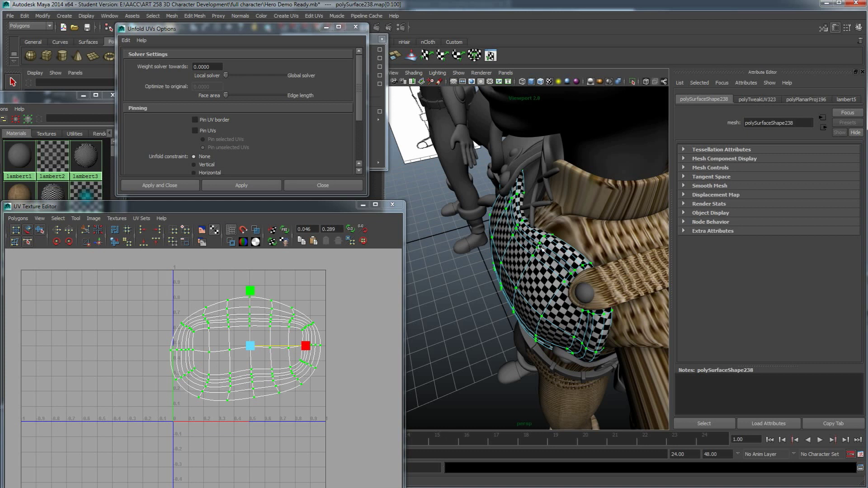
{"action": "middle_click_drag", "start_coordinate": [282, 382], "coordinate": [272, 380], "text": "alt"}
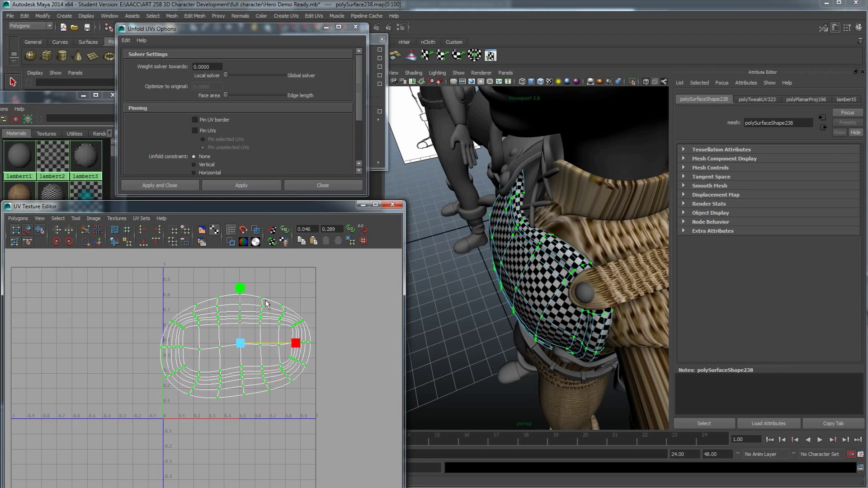
{"action": "left_click_drag", "start_coordinate": [495, 313], "coordinate": [470, 303], "text": "alt"}
{"action": "middle_click_drag", "start_coordinate": [500, 318], "coordinate": [512, 299], "text": "alt"}
{"action": "scroll", "coordinate": [514, 297], "scroll_direction": "up", "scroll_amount": 5}
{"action": "scroll", "coordinate": [514, 300], "scroll_direction": "down", "scroll_amount": 3}
{"action": "left_click_drag", "start_coordinate": [515, 301], "coordinate": [532, 290], "text": "alt"}
{"action": "scroll", "coordinate": [196, 327], "scroll_direction": "up", "scroll_amount": 3}
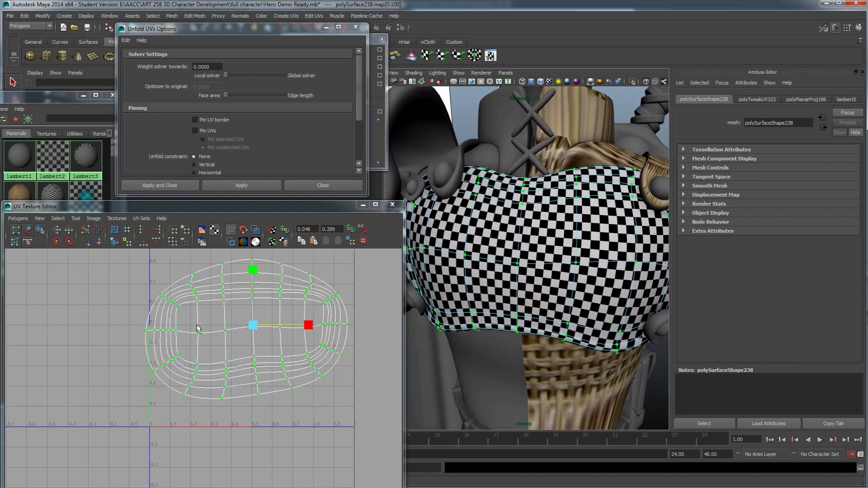
{"action": "middle_click_drag", "start_coordinate": [195, 319], "coordinate": [211, 337], "text": "alt"}
Switch the chest plate to object selection and isolate it in the perspective view
{"action": "right_click_drag", "start_coordinate": [190, 300], "coordinate": [189, 301]}
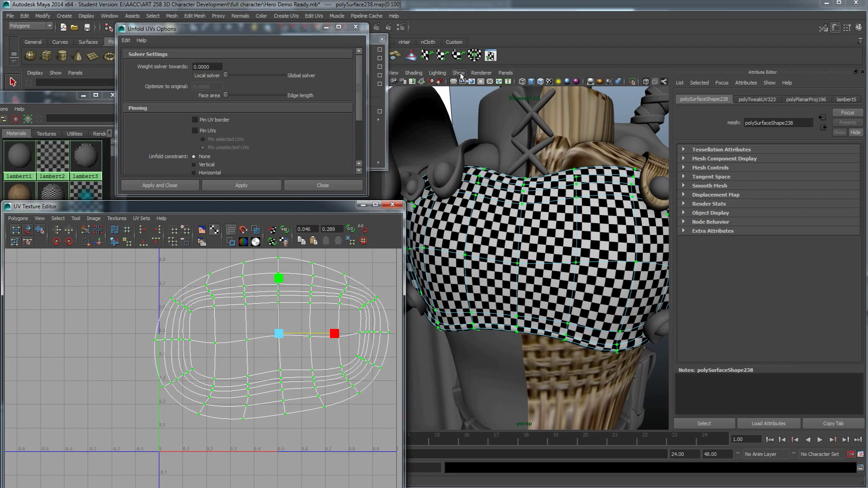
{"action": "right_click", "coordinate": [571, 257]}
{"action": "left_click", "coordinate": [587, 246]}
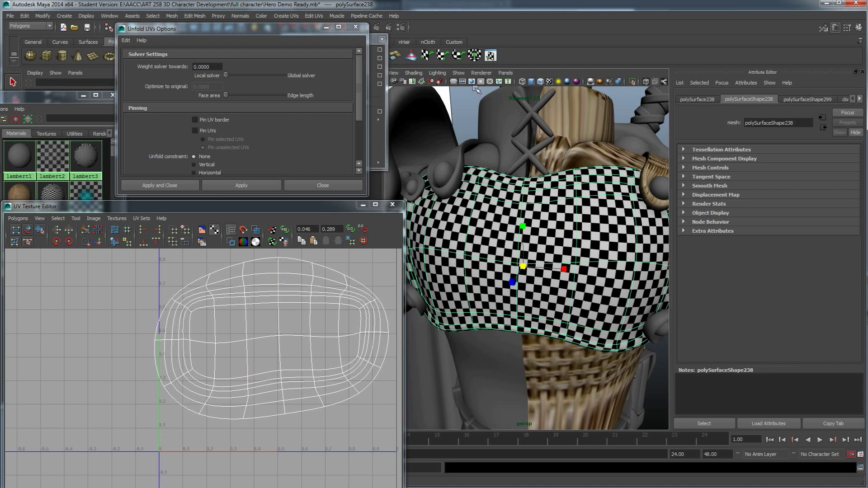
{"action": "left_click", "coordinate": [459, 72]}
{"action": "mouse_move", "coordinate": [462, 85]}
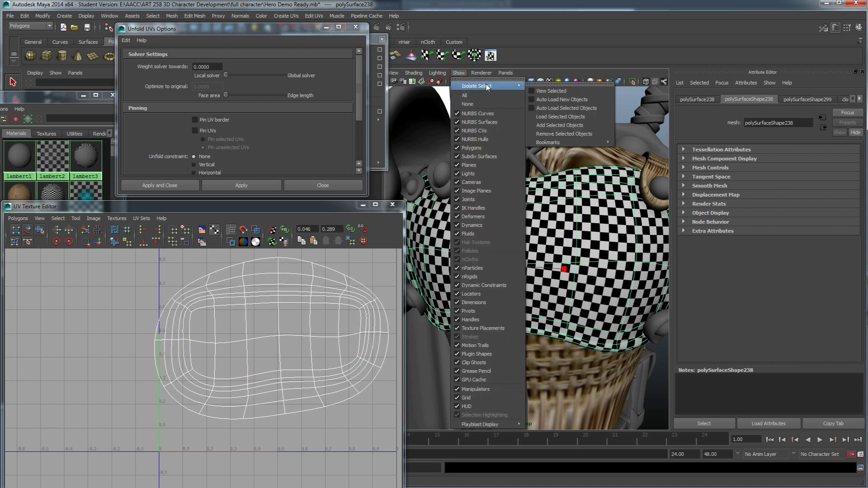
{"action": "left_click", "coordinate": [560, 91]}
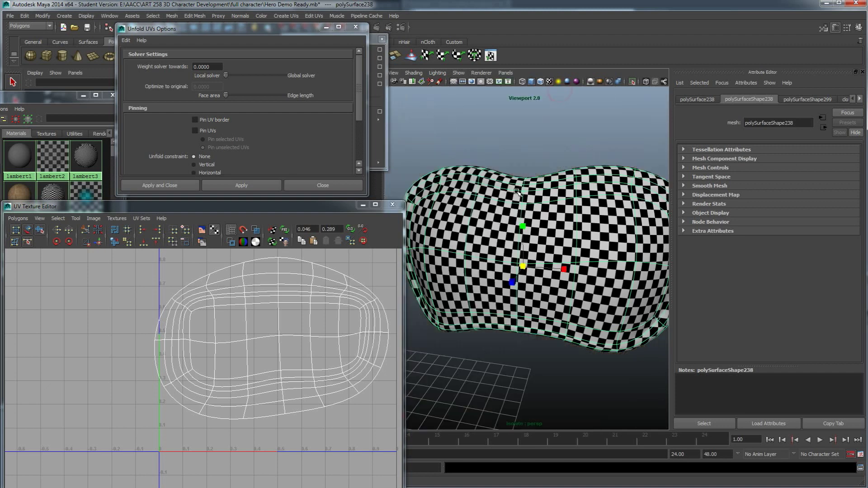
Switch to edge components and select a rim edge at the lower corner on the chest plate's inner side
{"action": "mouse_move", "coordinate": [506, 243]}
{"action": "left_mouse_down", "text": "alt"}
{"action": "mouse_move", "coordinate": [534, 247]}
{"action": "mouse_move", "coordinate": [574, 276]}
{"action": "mouse_move", "coordinate": [516, 281]}
{"action": "mouse_move", "coordinate": [506, 232]}
{"action": "left_mouse_up", "text": "alt"}
{"action": "scroll", "coordinate": [588, 285], "scroll_direction": "up", "scroll_amount": 6}
{"action": "left_click_drag", "start_coordinate": [462, 251], "coordinate": [474, 278], "text": "alt"}
{"action": "left_click_drag", "start_coordinate": [453, 363], "coordinate": [484, 363], "text": "alt"}
{"action": "right_click", "coordinate": [477, 353]}
{"action": "right_click_drag", "start_coordinate": [476, 352], "coordinate": [477, 292]}
{"action": "left_click", "coordinate": [490, 375]}
{"action": "left_click_drag", "start_coordinate": [490, 375], "coordinate": [499, 353], "text": "alt"}
{"action": "left_click", "coordinate": [523, 335]}
{"action": "left_click_drag", "start_coordinate": [448, 370], "coordinate": [467, 361], "text": "alt"}
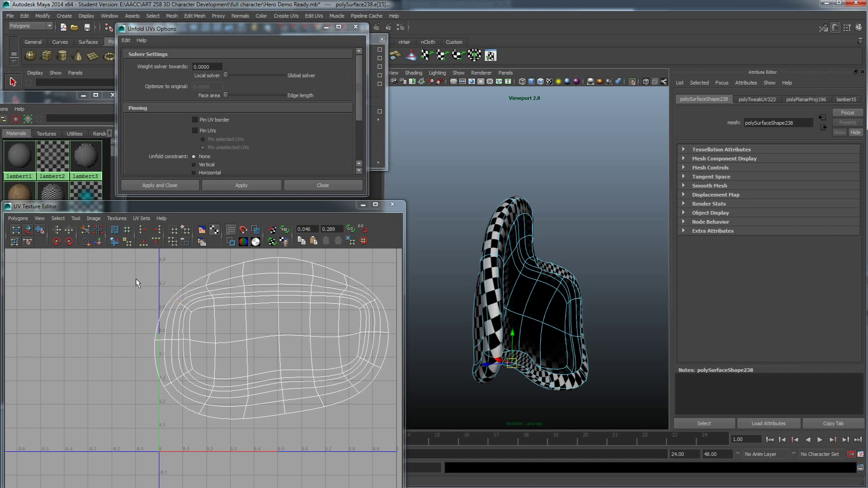
Use edge components in the UV Texture Editor and cut the UVs along the selected corner edge
{"action": "right_click_drag", "start_coordinate": [167, 283], "coordinate": [164, 264]}
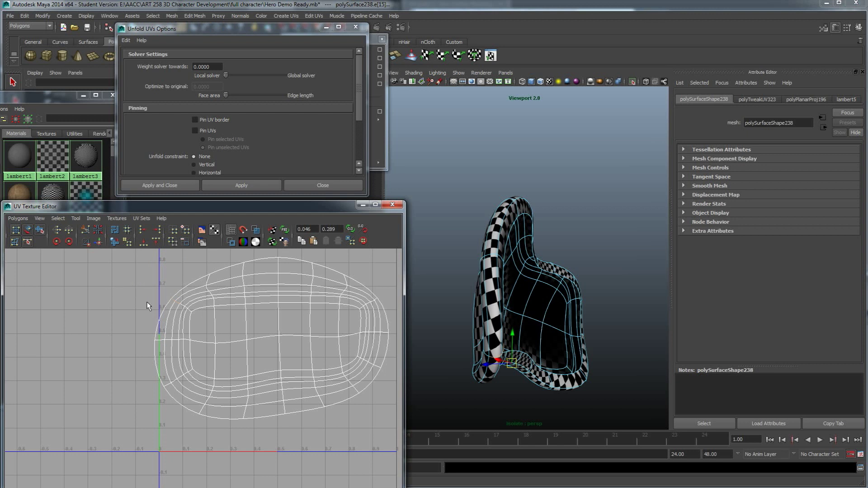
{"action": "right_click_drag", "start_coordinate": [161, 288], "coordinate": [135, 244]}
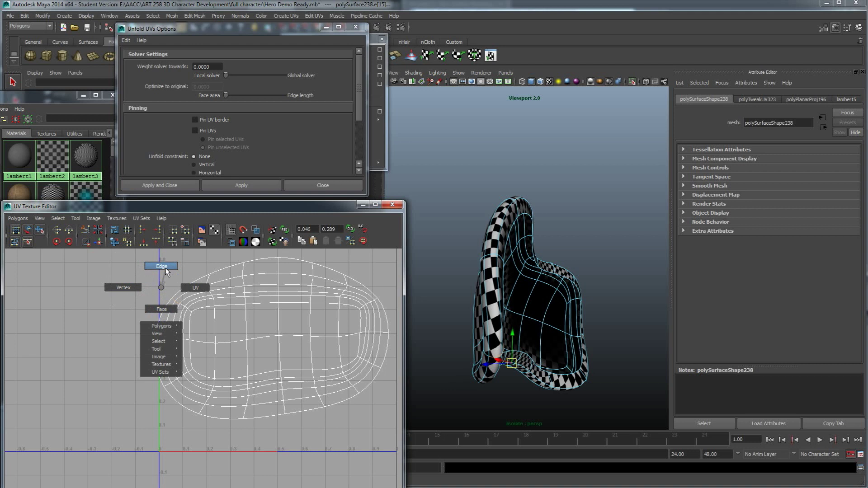
{"action": "right_click_drag", "start_coordinate": [166, 270], "coordinate": [166, 271]}
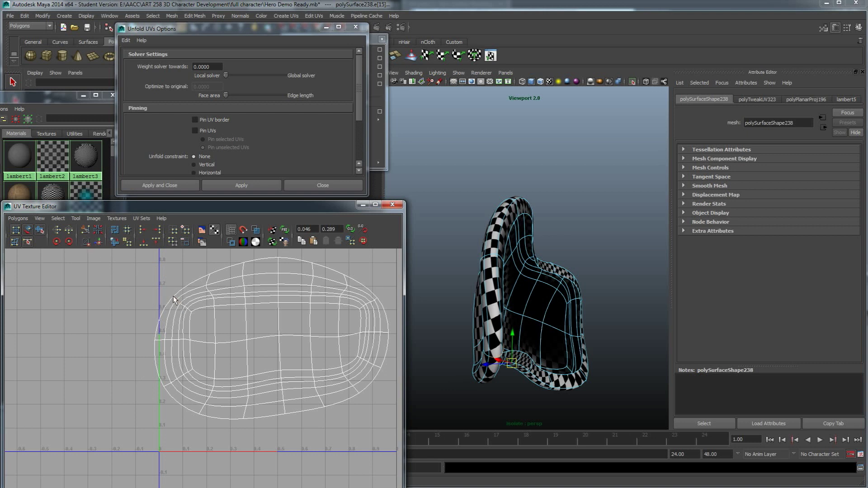
{"action": "left_click", "coordinate": [93, 228]}
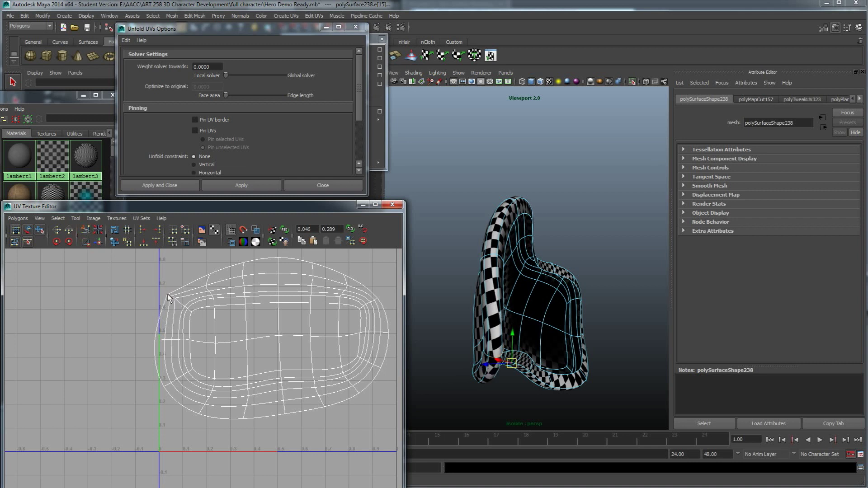
Switch to UV components, select the UVs along the cut corner edge, and unfold them to open the seam
{"action": "right_click_drag", "start_coordinate": [183, 296], "coordinate": [211, 297]}
{"action": "left_click_drag", "start_coordinate": [141, 267], "coordinate": [201, 316]}
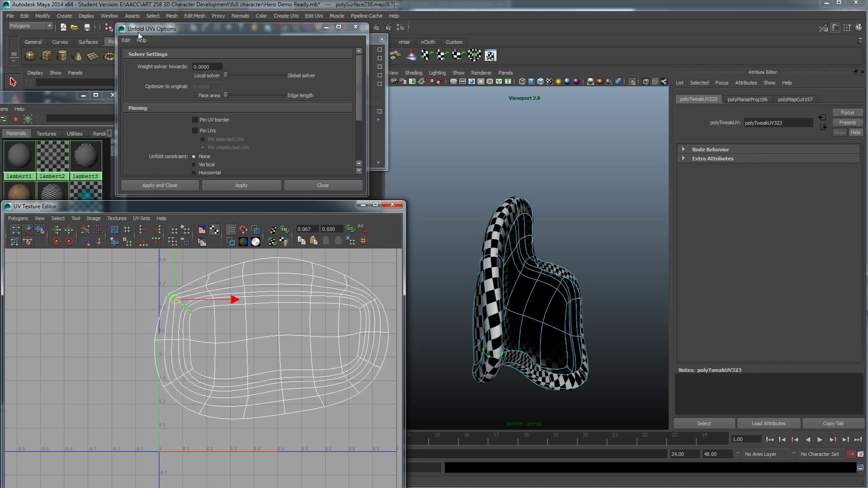
{"action": "left_click", "coordinate": [226, 185]}
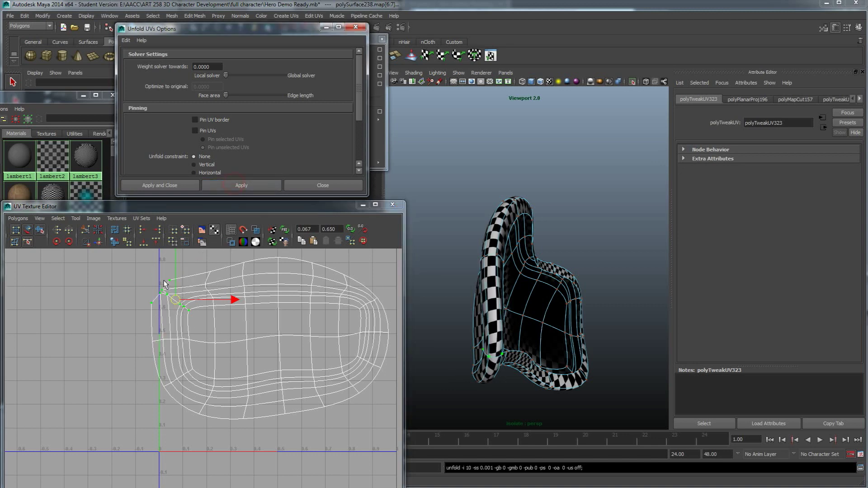
{"action": "left_click", "coordinate": [149, 293]}
Switch to edge components and select the rim edge at the next corner of the chest plate
{"action": "left_click_drag", "start_coordinate": [471, 331], "coordinate": [415, 346], "text": "alt"}
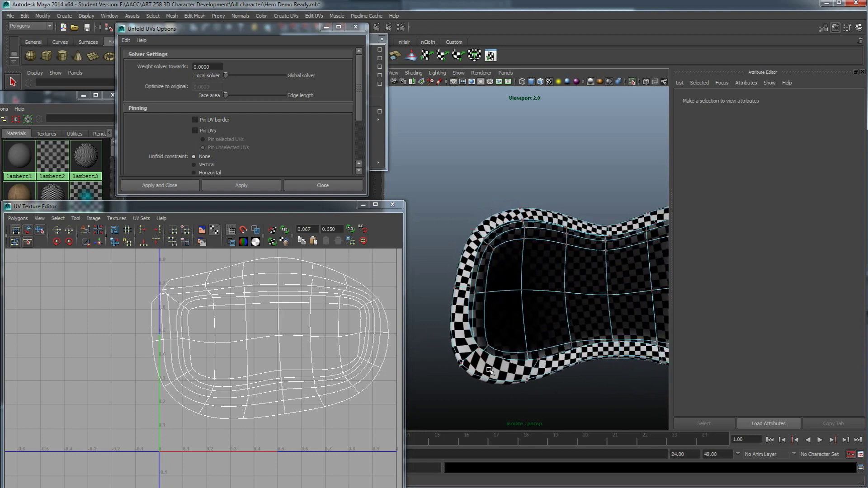
{"action": "scroll", "coordinate": [191, 336], "scroll_direction": "down", "scroll_amount": 1}
{"action": "middle_click_drag", "start_coordinate": [192, 337], "coordinate": [141, 347], "text": "alt"}
{"action": "right_click_drag", "start_coordinate": [224, 330], "coordinate": [227, 310]}
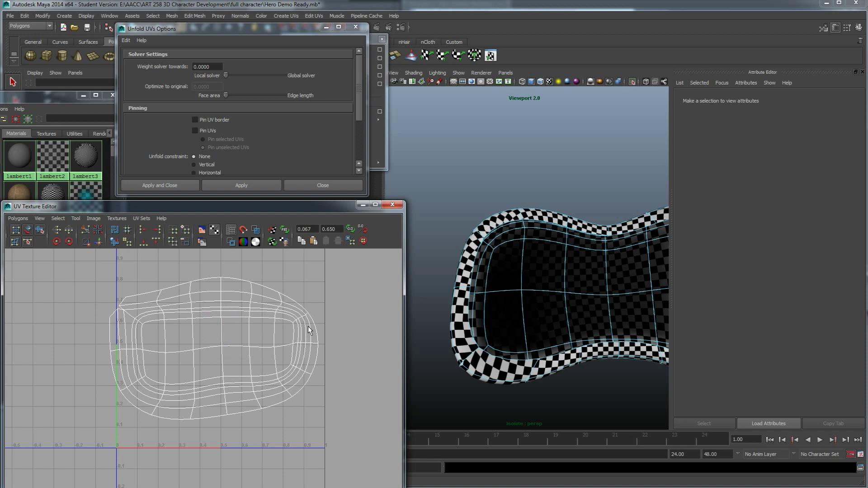
{"action": "left_click_drag", "start_coordinate": [441, 291], "coordinate": [495, 289], "text": "alt"}
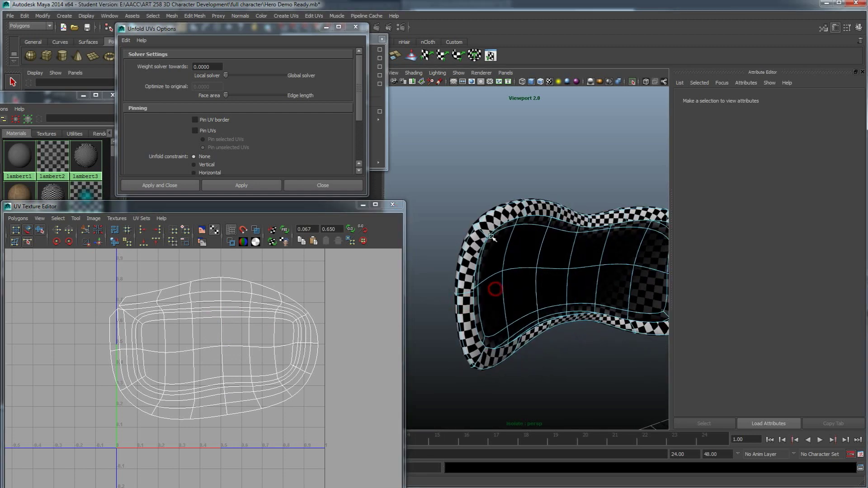
{"action": "left_click", "coordinate": [480, 230]}
{"action": "left_click_drag", "start_coordinate": [479, 230], "coordinate": [528, 285], "text": "alt"}
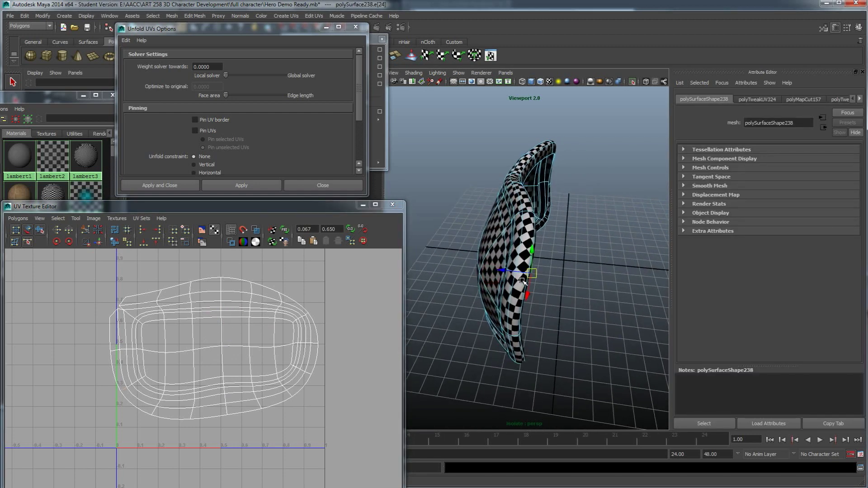
{"action": "scroll", "coordinate": [525, 288], "scroll_direction": "up", "scroll_amount": 5}
{"action": "left_click", "coordinate": [501, 304]}
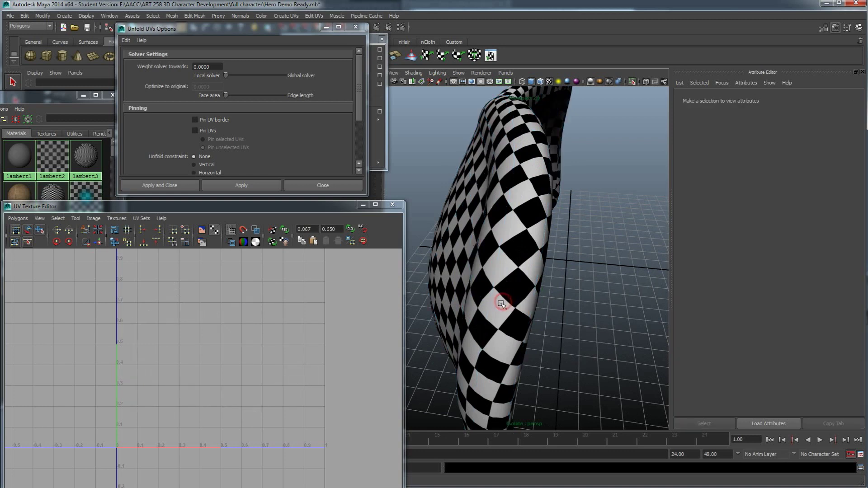
{"action": "left_click", "coordinate": [501, 304]}
{"action": "left_click_drag", "start_coordinate": [502, 305], "coordinate": [470, 290], "text": "alt"}
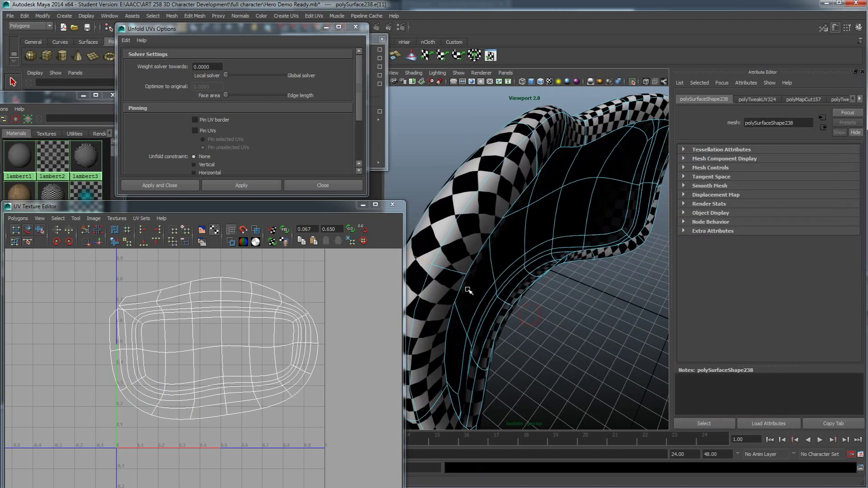
Add the rim edges at the remaining corners of the chest plate to the selection and cut the UVs along them
{"action": "scroll", "coordinate": [460, 276], "scroll_direction": "down", "scroll_amount": 5}
{"action": "left_click_drag", "start_coordinate": [551, 291], "coordinate": [496, 291], "text": "alt"}
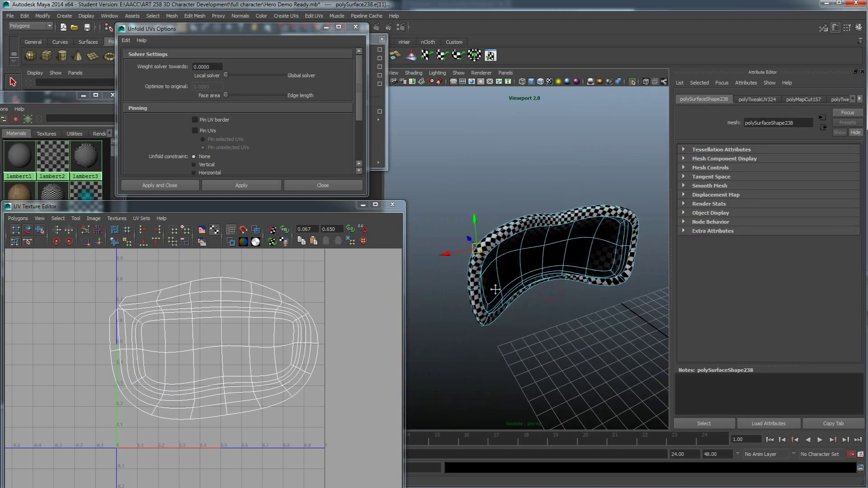
{"action": "right_click_drag", "start_coordinate": [496, 291], "coordinate": [540, 281], "text": "alt"}
{"action": "left_click_drag", "start_coordinate": [541, 281], "coordinate": [523, 310], "text": "alt"}
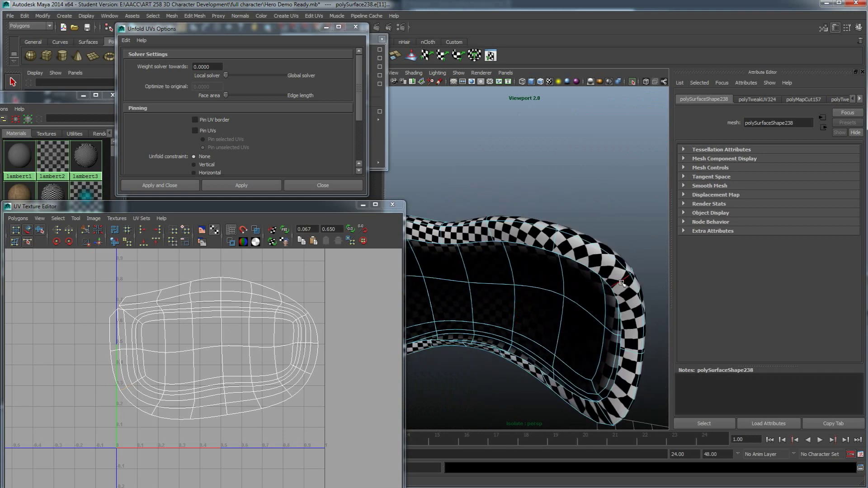
{"action": "left_click_drag", "start_coordinate": [624, 282], "coordinate": [526, 300], "text": "alt"}
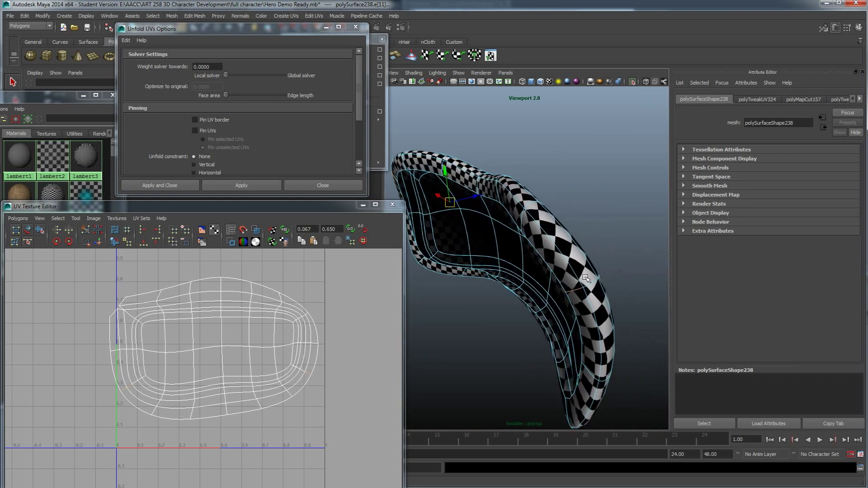
{"action": "scroll", "coordinate": [590, 281], "scroll_direction": "up", "scroll_amount": 4}
{"action": "left_click_drag", "start_coordinate": [544, 270], "coordinate": [585, 271], "text": "alt"}
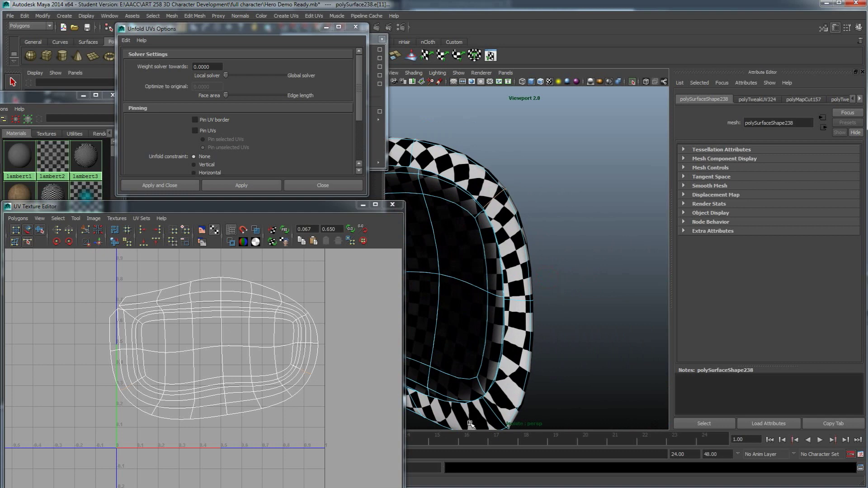
{"action": "middle_click_drag", "start_coordinate": [492, 412], "coordinate": [559, 247], "text": "alt"}
{"action": "left_click_drag", "start_coordinate": [558, 247], "coordinate": [556, 312], "text": "alt"}
{"action": "scroll", "coordinate": [525, 281], "scroll_direction": "down", "scroll_amount": 5}
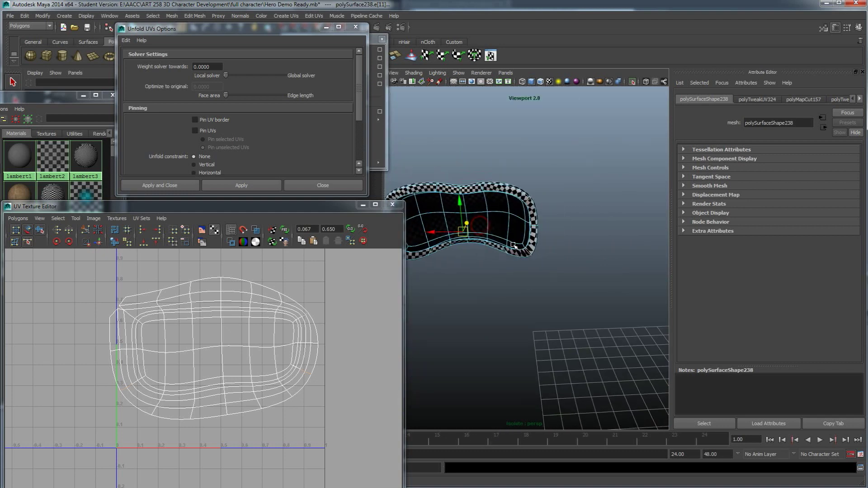
{"action": "middle_click_drag", "start_coordinate": [556, 312], "coordinate": [619, 355], "text": "alt"}
{"action": "left_click_drag", "start_coordinate": [620, 355], "coordinate": [617, 330], "text": "alt"}
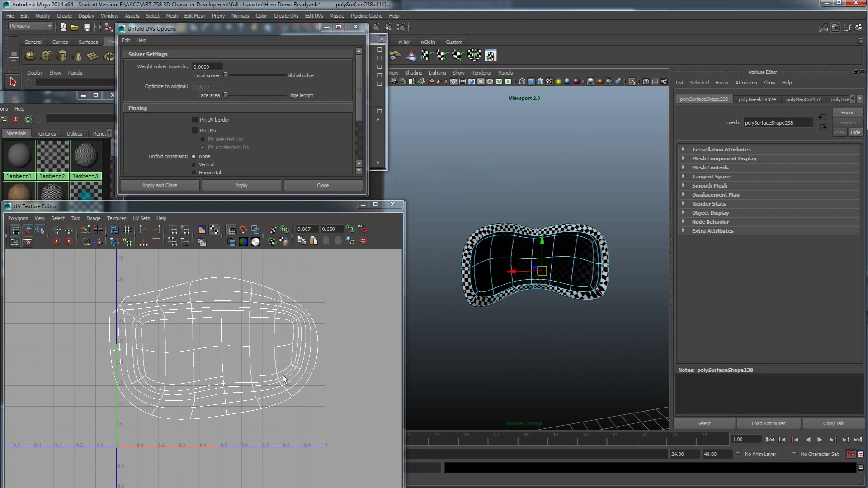
{"action": "right_click_drag", "start_coordinate": [163, 296], "coordinate": [174, 272]}
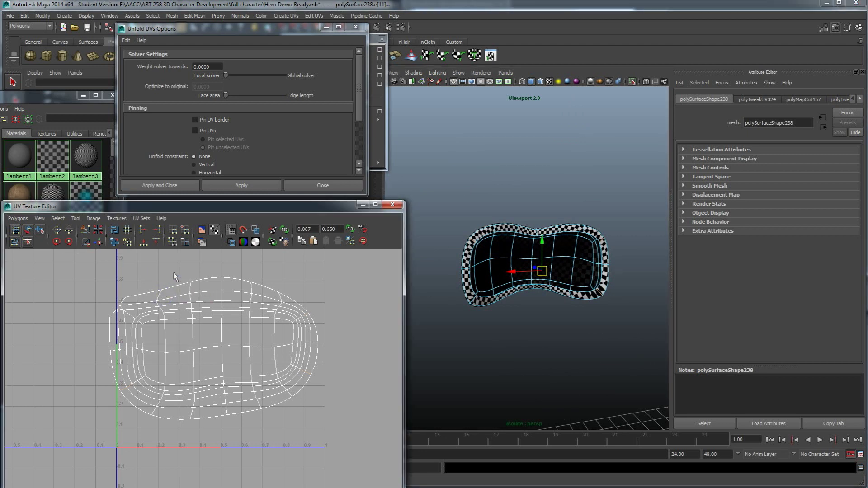
{"action": "left_click", "coordinate": [85, 230]}
Switch to UV components, select the chest plate's whole UV shell, and unfold it repeatedly to relax the cut corners
{"action": "right_click_drag", "start_coordinate": [262, 304], "coordinate": [227, 299]}
{"action": "left_click", "coordinate": [190, 294]}
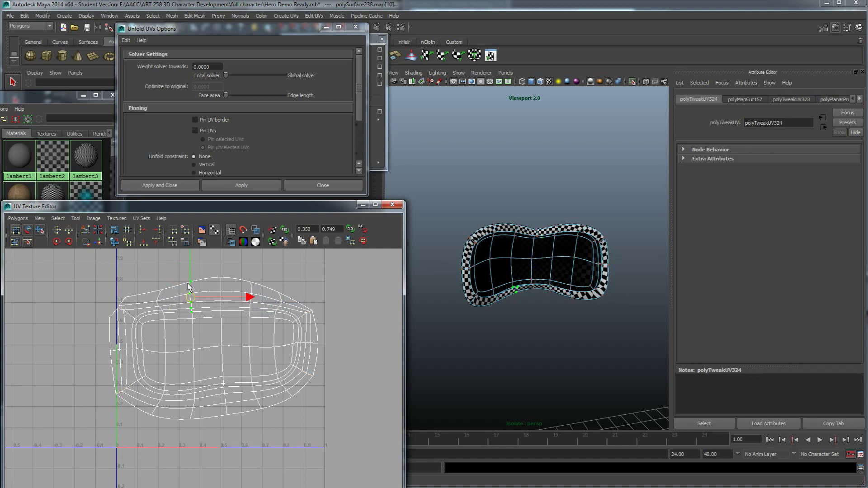
{"action": "right_click_drag", "start_coordinate": [193, 285], "coordinate": [227, 274], "text": "ctrl"}
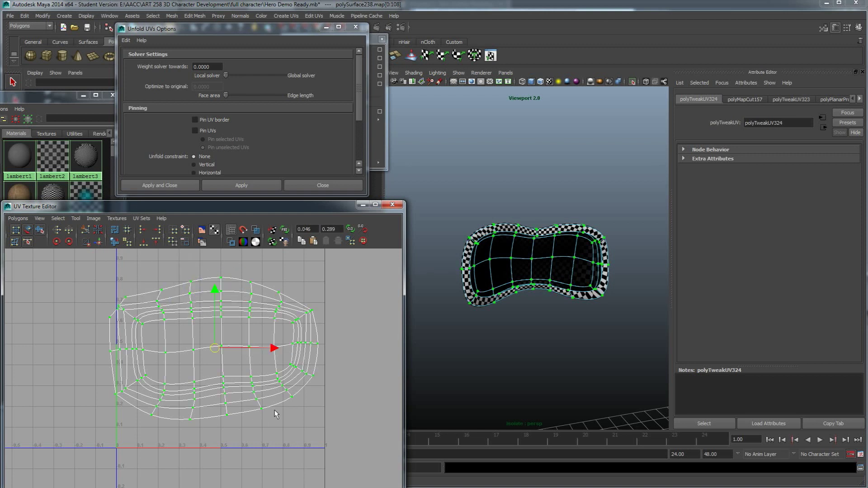
{"action": "left_click_drag", "start_coordinate": [287, 390], "coordinate": [367, 480]}
{"action": "left_click", "coordinate": [242, 185]}
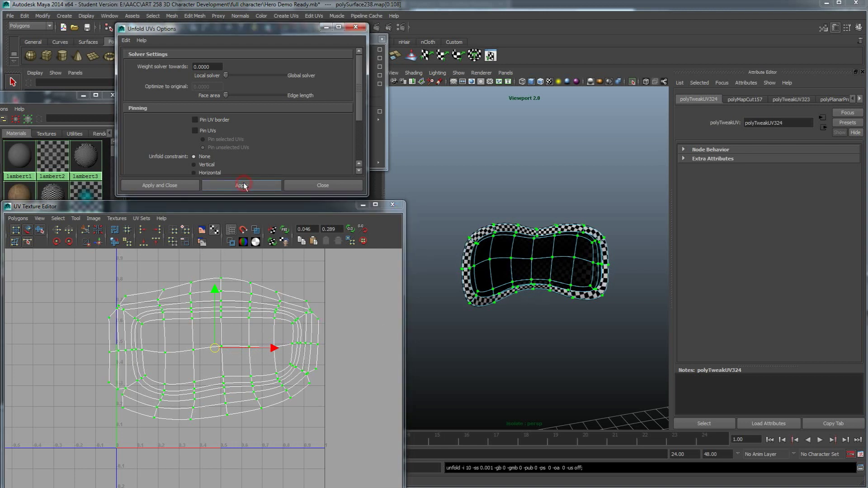
{"action": "left_click", "coordinate": [242, 185]}
{"action": "left_click", "coordinate": [242, 185]}
{"action": "left_click", "coordinate": [243, 186]}
{"action": "left_click", "coordinate": [242, 185]}
{"action": "left_click", "coordinate": [244, 185]}
{"action": "left_click", "coordinate": [243, 185]}
{"action": "left_click", "coordinate": [244, 186]}
{"action": "left_click", "coordinate": [244, 185]}
{"action": "left_click", "coordinate": [244, 185]}
{"action": "left_click", "coordinate": [244, 186]}
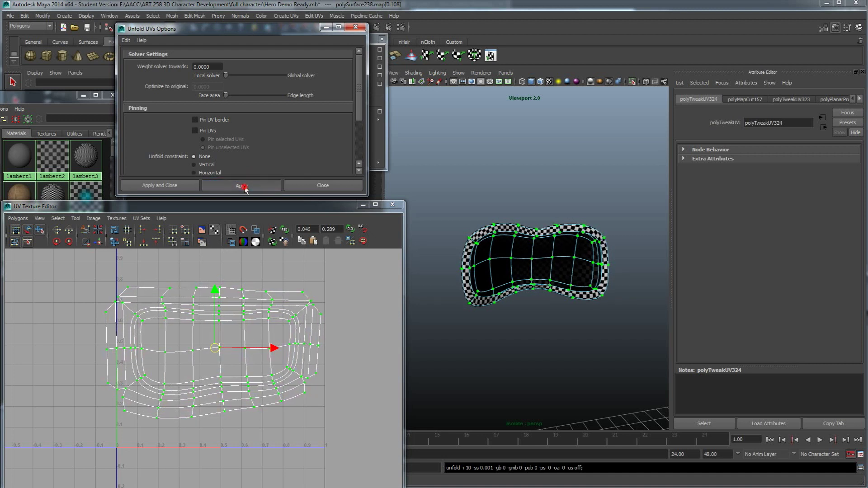
Try unfolding the shell with the maximum iterations set to 100
{"action": "scroll", "coordinate": [247, 163], "scroll_direction": "down", "scroll_amount": 3}
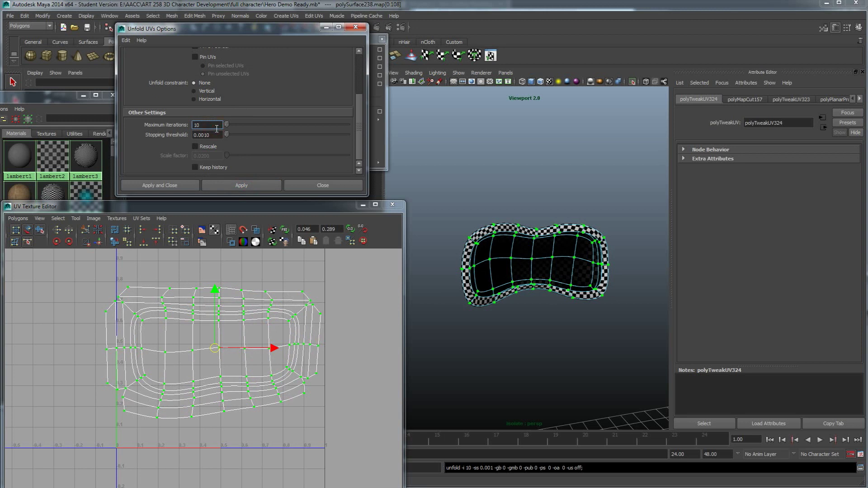
{"action": "left_click", "coordinate": [235, 185]}
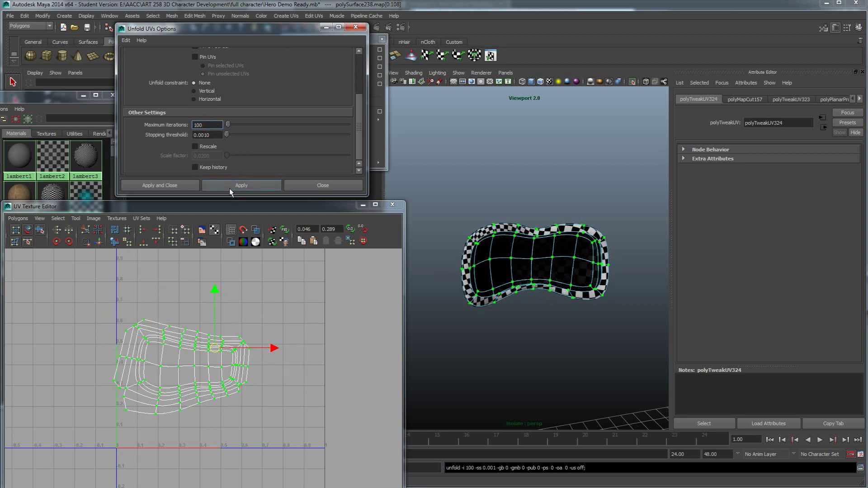
{"action": "left_click", "coordinate": [249, 316]}
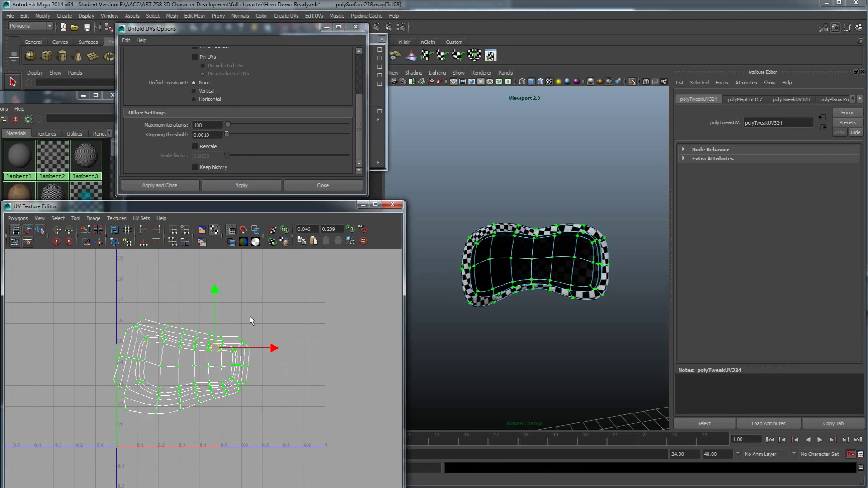
Undo the last unfold and set the maximum iterations to 10
{"action": "key", "text": "ctrl+z"}
{"action": "left_click", "coordinate": [213, 125]}
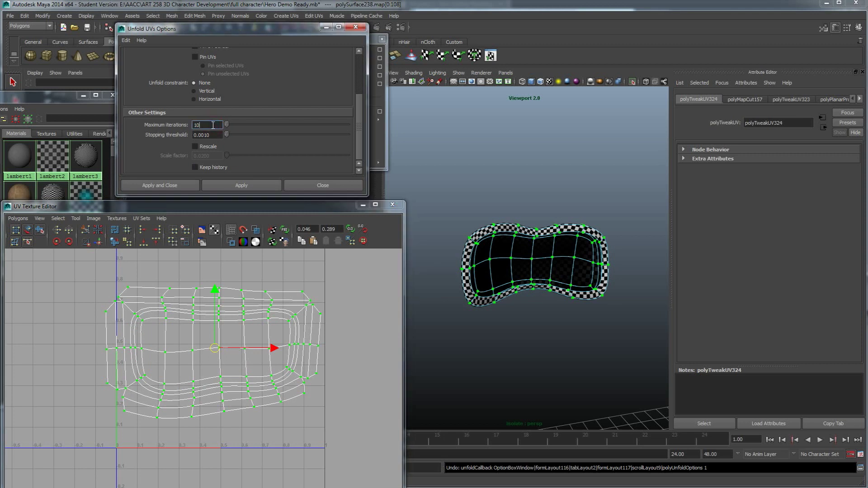
{"action": "scroll", "coordinate": [227, 126], "scroll_direction": "up", "scroll_amount": 3}
{"action": "scroll", "coordinate": [227, 125], "scroll_direction": "down", "scroll_amount": 3}
{"action": "scroll", "coordinate": [255, 119], "scroll_direction": "up", "scroll_amount": 3}
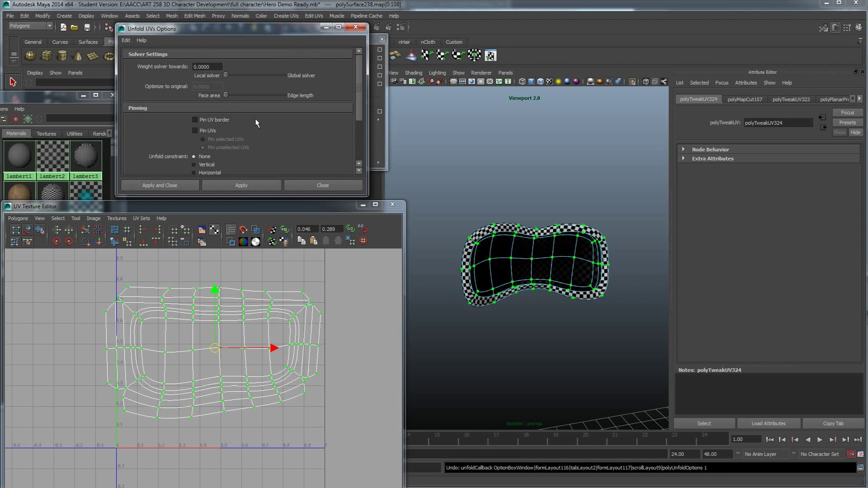
Unfold the selected shell three more times
{"action": "left_click", "coordinate": [268, 185]}
{"action": "left_click", "coordinate": [267, 185]}
{"action": "left_click", "coordinate": [268, 185]}
Select UVs along the shell's lower border and nudge them by hand to even out its shape
{"action": "left_click_drag", "start_coordinate": [351, 422], "coordinate": [242, 362]}
{"action": "left_click_drag", "start_coordinate": [280, 386], "coordinate": [281, 393]}
{"action": "left_click_drag", "start_coordinate": [342, 419], "coordinate": [309, 393]}
{"action": "left_click_drag", "start_coordinate": [234, 419], "coordinate": [222, 395]}
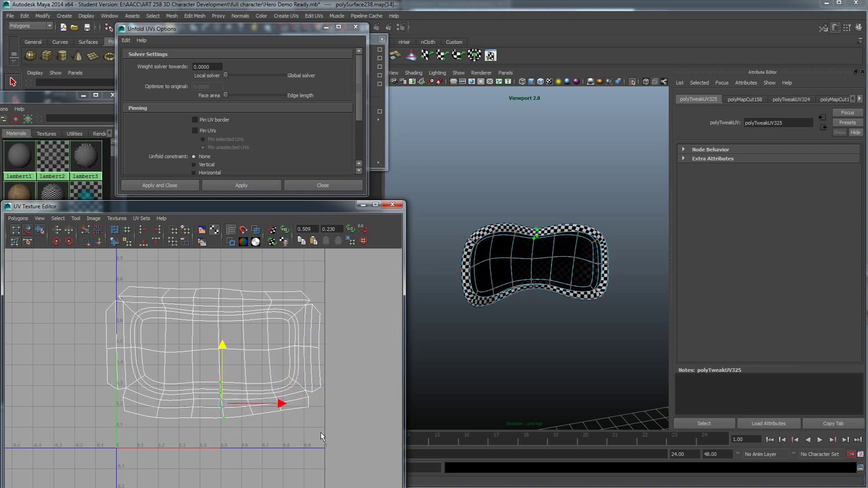
Select all UVs of the adjusted shell and unfold them repeatedly with the local solver
{"action": "left_click_drag", "start_coordinate": [119, 291], "coordinate": [106, 273]}
{"action": "left_click", "coordinate": [242, 186]}
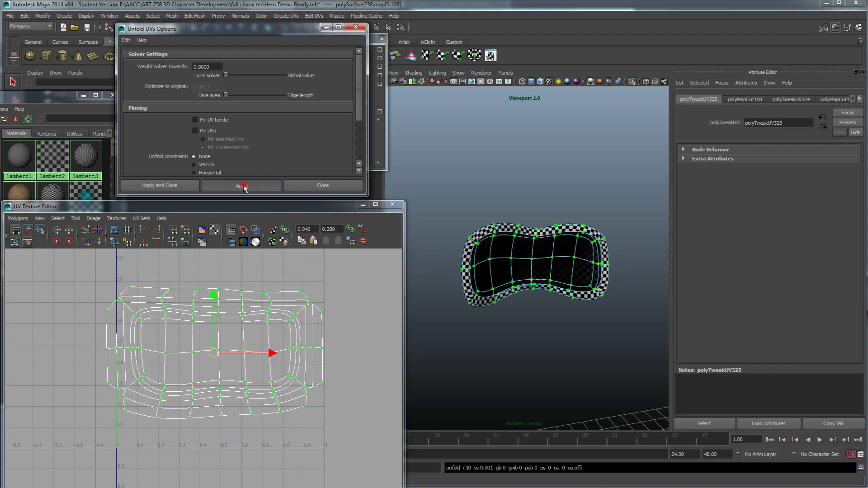
{"action": "left_click", "coordinate": [243, 186]}
{"action": "left_click", "coordinate": [244, 185]}
{"action": "left_click", "coordinate": [244, 186]}
{"action": "left_click", "coordinate": [244, 185]}
{"action": "left_click", "coordinate": [244, 186]}
{"action": "left_click", "coordinate": [244, 186]}
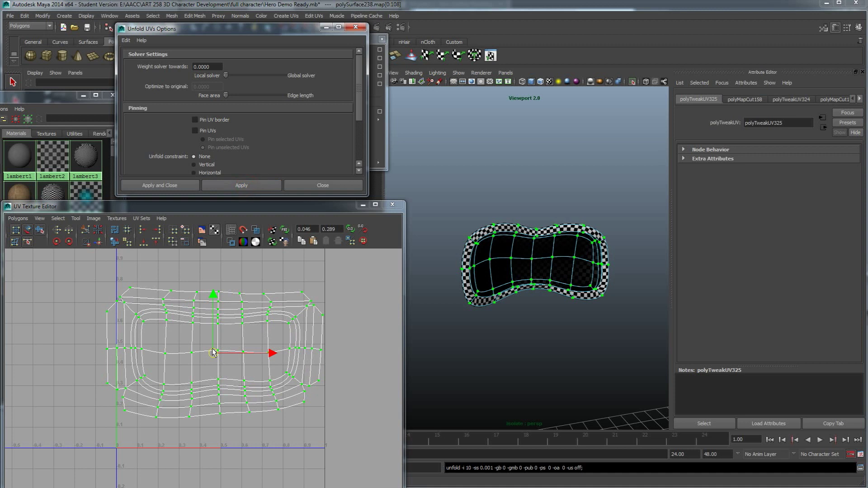
{"action": "left_click", "coordinate": [242, 186]}
Set the unfold solver weight to 1.0000, fully towards the global solver, and unfold the shell several times
{"action": "left_click_drag", "start_coordinate": [226, 75], "coordinate": [284, 76]}
{"action": "left_click", "coordinate": [267, 190]}
{"action": "left_click", "coordinate": [267, 190]}
{"action": "left_click", "coordinate": [267, 189]}
{"action": "left_click", "coordinate": [267, 189]}
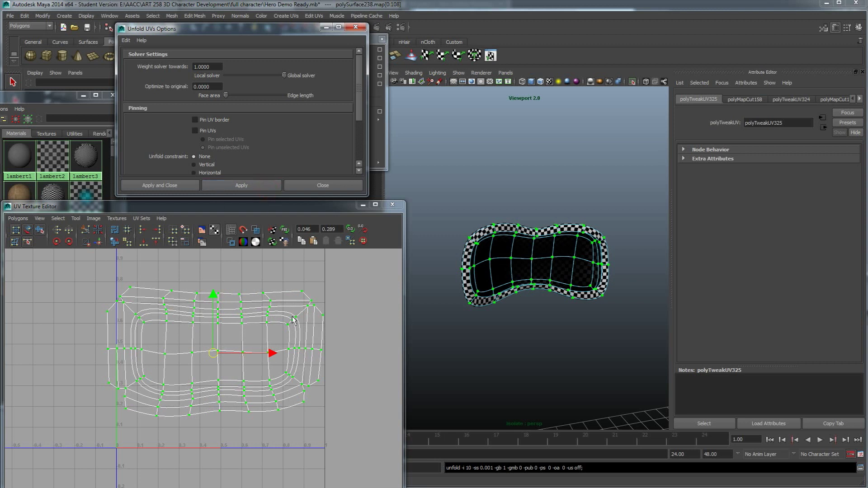
Set the unfold solver weight to 0.0000, fully towards the local solver, and unfold the shell repeatedly
{"action": "left_click_drag", "start_coordinate": [284, 75], "coordinate": [226, 76]}
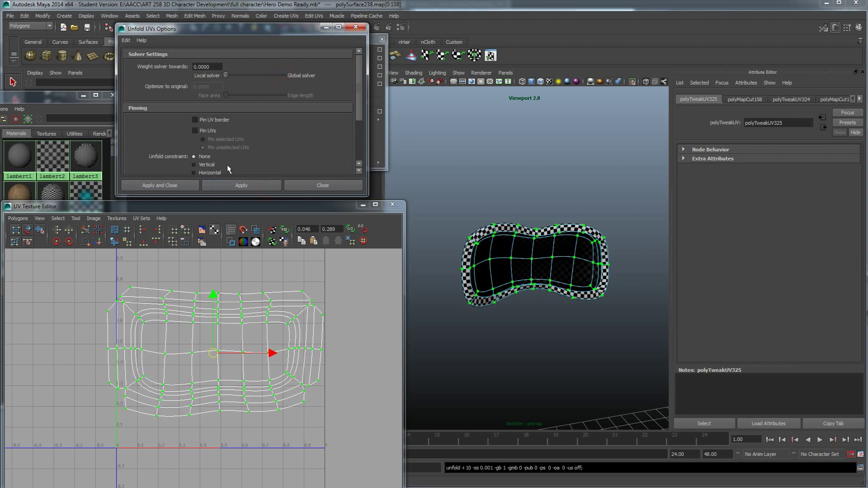
{"action": "left_click", "coordinate": [251, 185]}
{"action": "left_click", "coordinate": [251, 185]}
{"action": "left_click", "coordinate": [252, 186]}
{"action": "left_click", "coordinate": [251, 185]}
{"action": "left_click", "coordinate": [253, 186]}
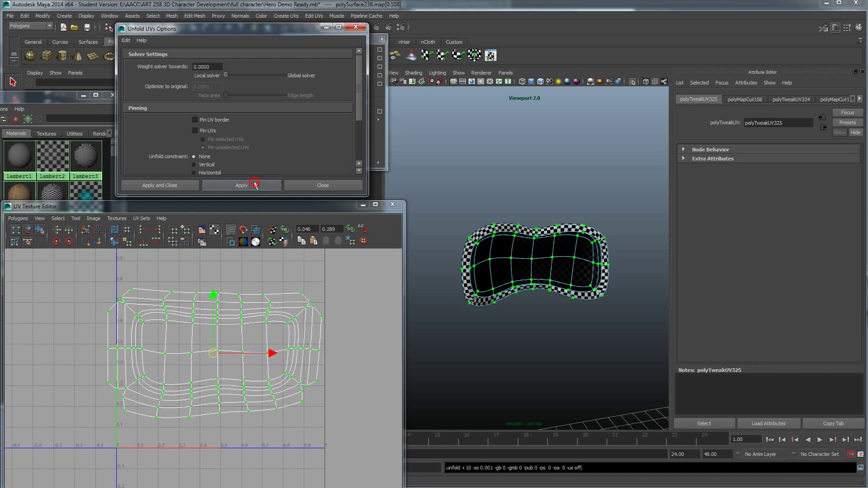
{"action": "left_click", "coordinate": [254, 184]}
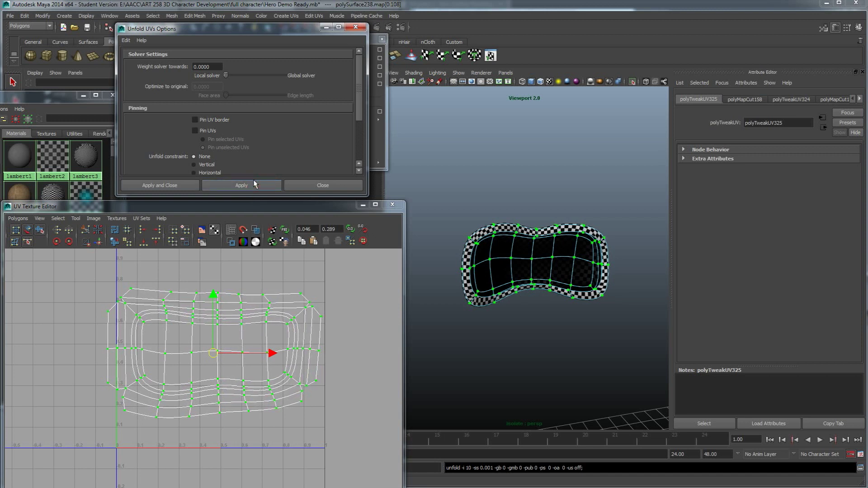
Examine the shell and the checkers around the chest plate's rim for distortion, hiding the Attribute Editor to enlarge the perspective view
{"action": "scroll", "coordinate": [261, 151], "scroll_direction": "down", "scroll_amount": 4}
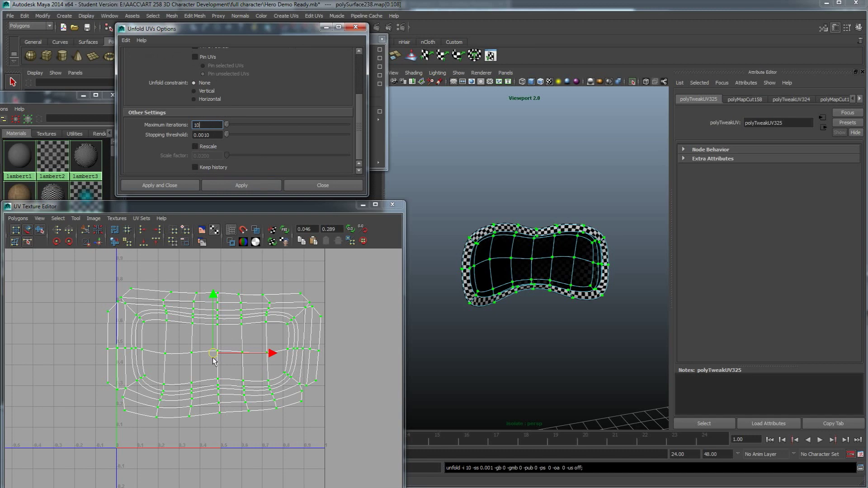
{"action": "scroll", "coordinate": [185, 367], "scroll_direction": "up", "scroll_amount": 3}
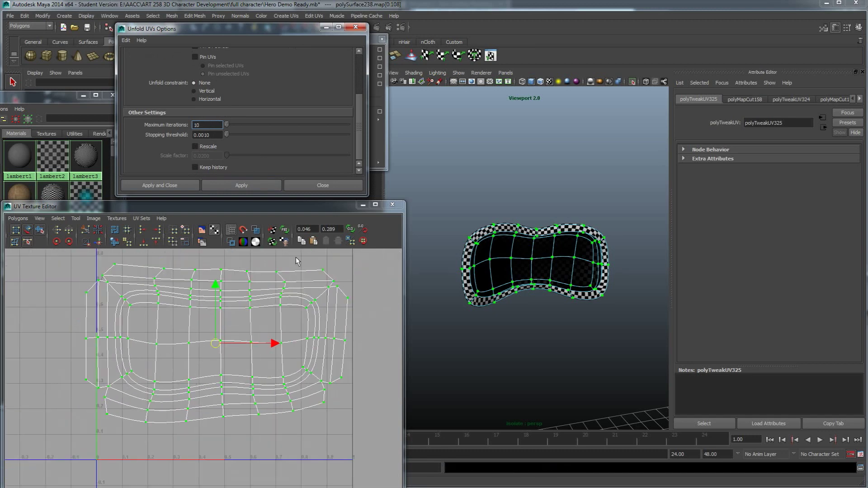
{"action": "scroll", "coordinate": [300, 135], "scroll_direction": "up", "scroll_amount": 4}
{"action": "left_click_drag", "start_coordinate": [528, 307], "coordinate": [493, 302], "text": "alt"}
{"action": "right_click_drag", "start_coordinate": [493, 302], "coordinate": [465, 303], "text": "alt"}
{"action": "middle_click_drag", "start_coordinate": [466, 303], "coordinate": [542, 304], "text": "alt"}
{"action": "left_click_drag", "start_coordinate": [543, 305], "coordinate": [555, 298], "text": "alt"}
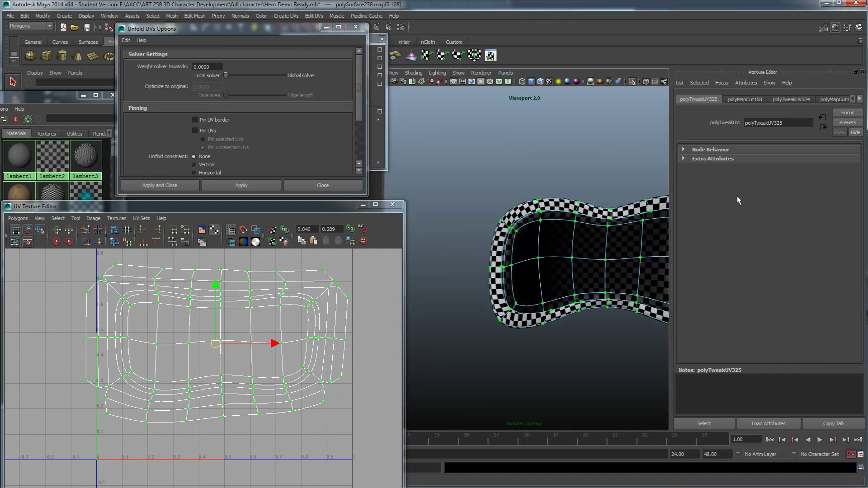
{"action": "left_click", "coordinate": [836, 28]}
{"action": "middle_click_drag", "start_coordinate": [718, 257], "coordinate": [664, 258], "text": "alt"}
{"action": "scroll", "coordinate": [698, 257], "scroll_direction": "down", "scroll_amount": 2}
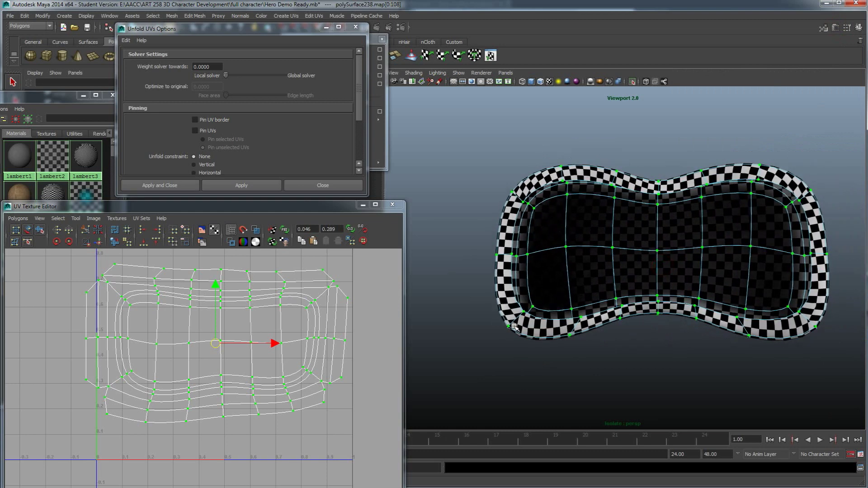
Check the checkers across the front of the chest plate and return it to object mode
{"action": "left_click_drag", "start_coordinate": [632, 212], "coordinate": [673, 301], "text": "alt"}
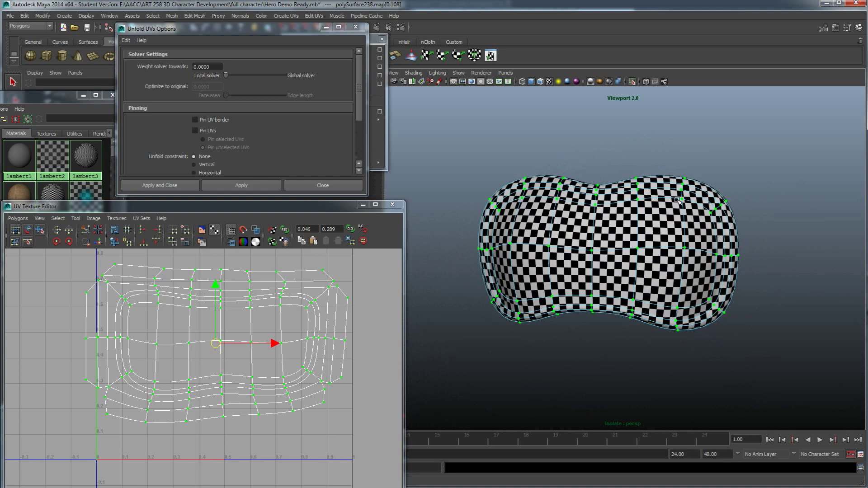
{"action": "left_click_drag", "start_coordinate": [678, 201], "coordinate": [635, 300], "text": "alt"}
{"action": "left_click_drag", "start_coordinate": [709, 273], "coordinate": [658, 281], "text": "alt"}
{"action": "scroll", "coordinate": [208, 330], "scroll_direction": "down", "scroll_amount": 2}
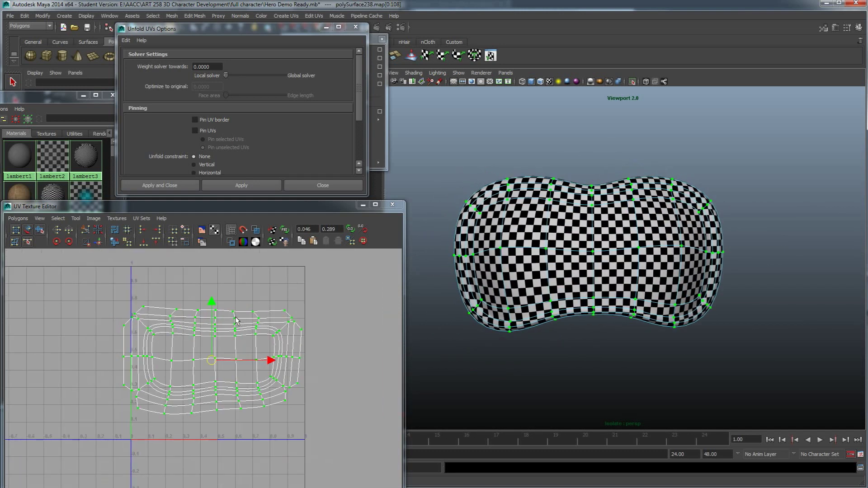
{"action": "right_click_drag", "start_coordinate": [610, 272], "coordinate": [618, 270]}
{"action": "scroll", "coordinate": [619, 270], "scroll_direction": "down", "scroll_amount": 2}
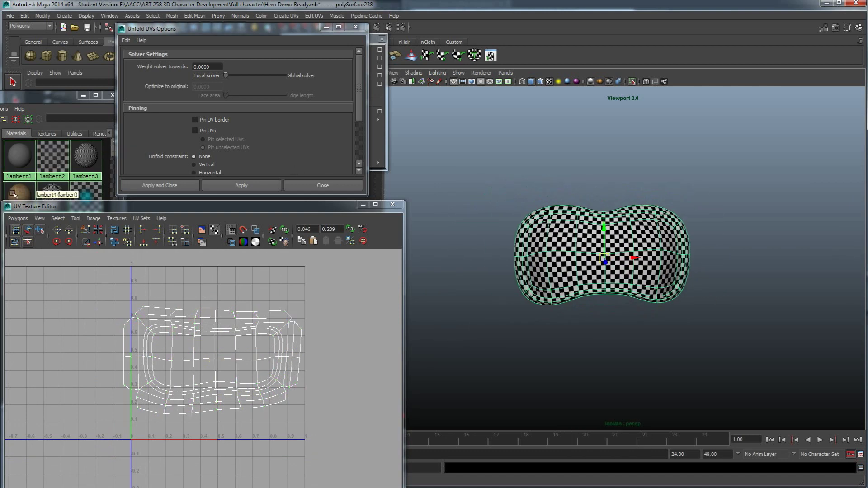
Assign the woven lambert4 material to the chest plate and inspect how its texture follows the surface
{"action": "middle_click_drag", "start_coordinate": [19, 192], "coordinate": [640, 267]}
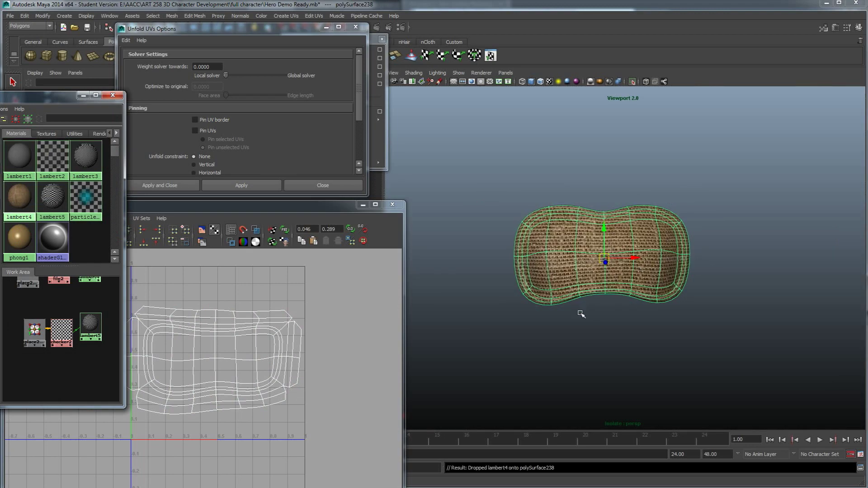
{"action": "left_click", "coordinate": [582, 331]}
{"action": "mouse_move", "coordinate": [607, 285]}
{"action": "left_mouse_down", "text": "alt"}
{"action": "mouse_move", "coordinate": [527, 300]}
{"action": "mouse_move", "coordinate": [523, 330]}
{"action": "mouse_move", "coordinate": [595, 293]}
{"action": "left_mouse_up", "text": "alt"}
{"action": "left_click_drag", "start_coordinate": [633, 268], "coordinate": [559, 221], "text": "alt"}
{"action": "left_click_drag", "start_coordinate": [691, 286], "coordinate": [618, 266], "text": "alt"}
Compare the lambert3 and lambert1 materials on the chest plate, finishing with the lambert5 checker material assigned
{"action": "middle_click_drag", "start_coordinate": [52, 199], "coordinate": [611, 240]}
{"action": "middle_click_drag", "start_coordinate": [90, 163], "coordinate": [585, 224]}
{"action": "mouse_move", "coordinate": [601, 265]}
{"action": "left_mouse_down", "text": "alt"}
{"action": "mouse_move", "coordinate": [635, 271]}
{"action": "mouse_move", "coordinate": [615, 263]}
{"action": "left_mouse_up", "text": "alt"}
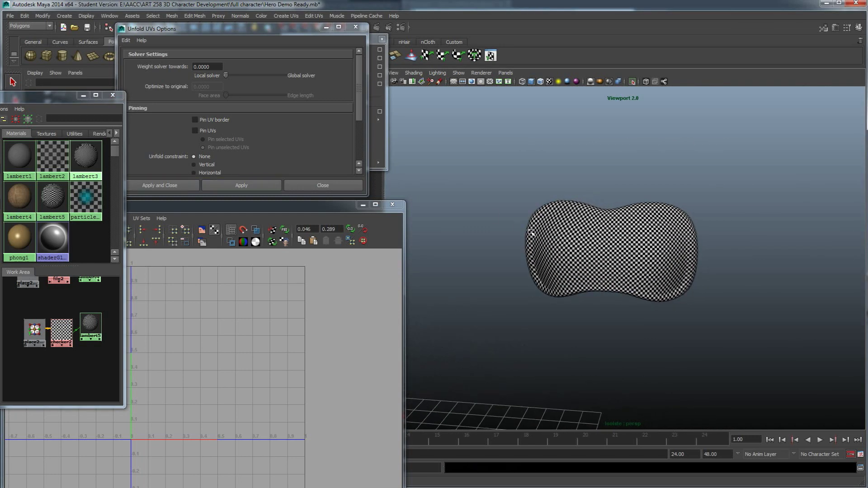
{"action": "middle_click_drag", "start_coordinate": [18, 154], "coordinate": [572, 252]}
{"action": "middle_click_drag", "start_coordinate": [53, 198], "coordinate": [591, 237]}
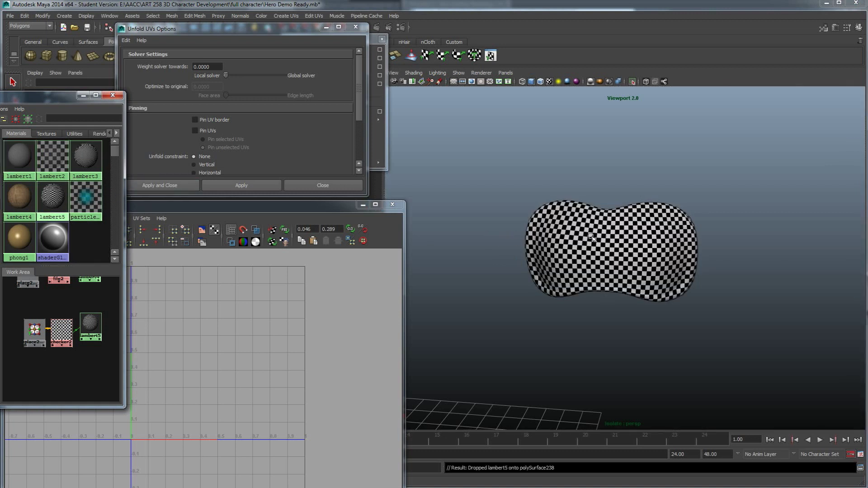
Turn off the isolated view of the chest plate so the whole hero is shown
{"action": "left_click", "coordinate": [464, 73]}
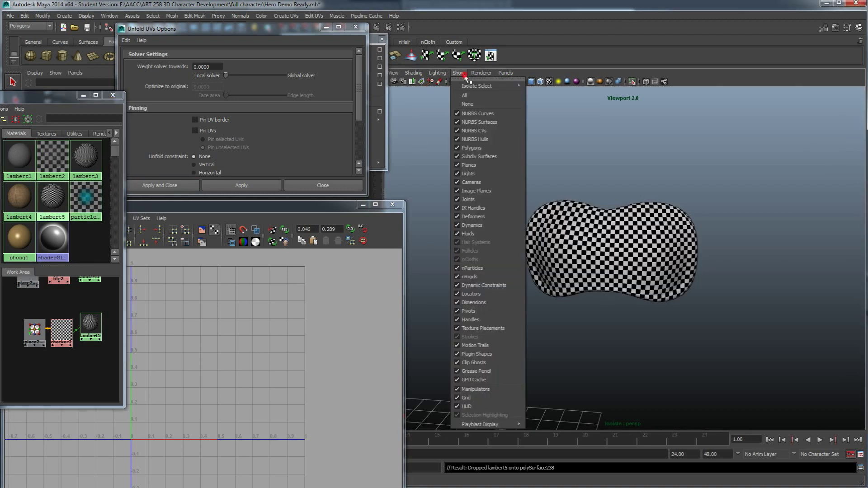
{"action": "mouse_move", "coordinate": [470, 86]}
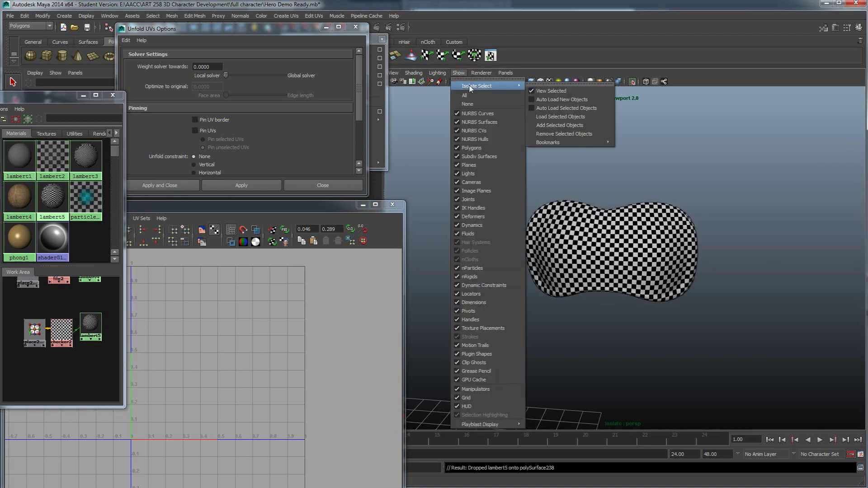
{"action": "left_click", "coordinate": [550, 92]}
{"action": "middle_click_drag", "start_coordinate": [580, 319], "coordinate": [567, 291], "text": "alt"}
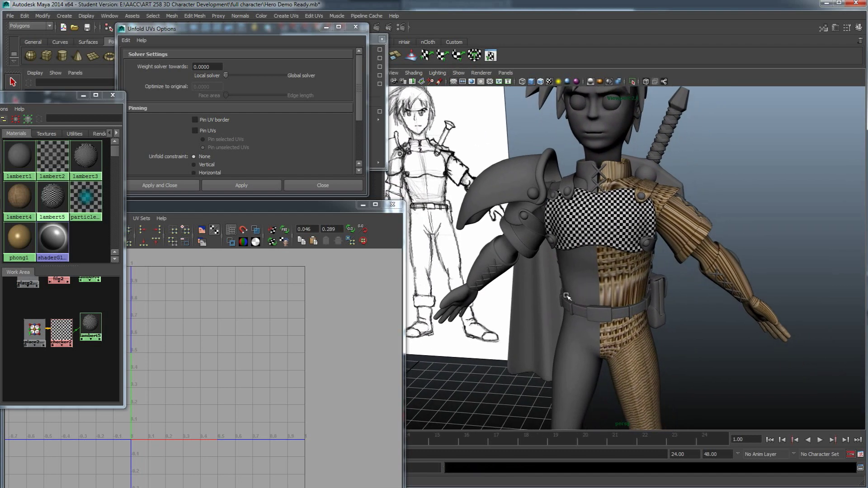
Assign the plain lambert1 material to the hero's body and view the whole character
{"action": "middle_click_drag", "start_coordinate": [19, 155], "coordinate": [611, 277]}
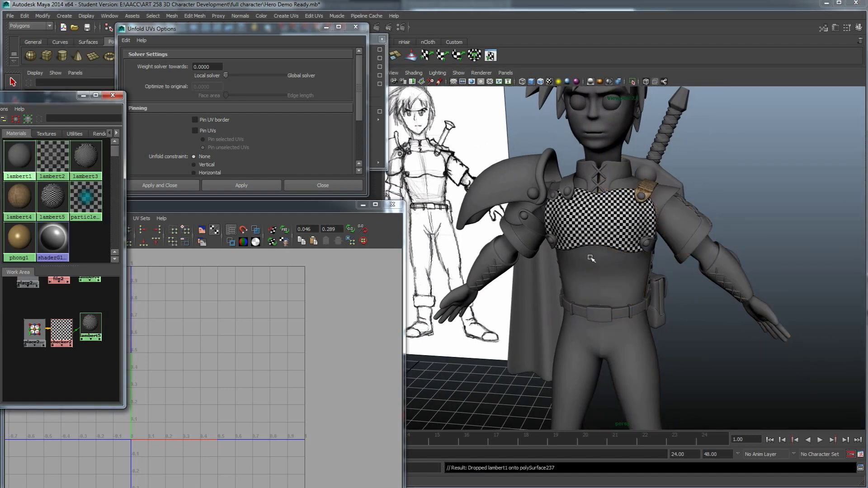
{"action": "middle_click_drag", "start_coordinate": [50, 163], "coordinate": [613, 312]}
{"action": "left_click_drag", "start_coordinate": [613, 311], "coordinate": [594, 199], "text": "alt"}
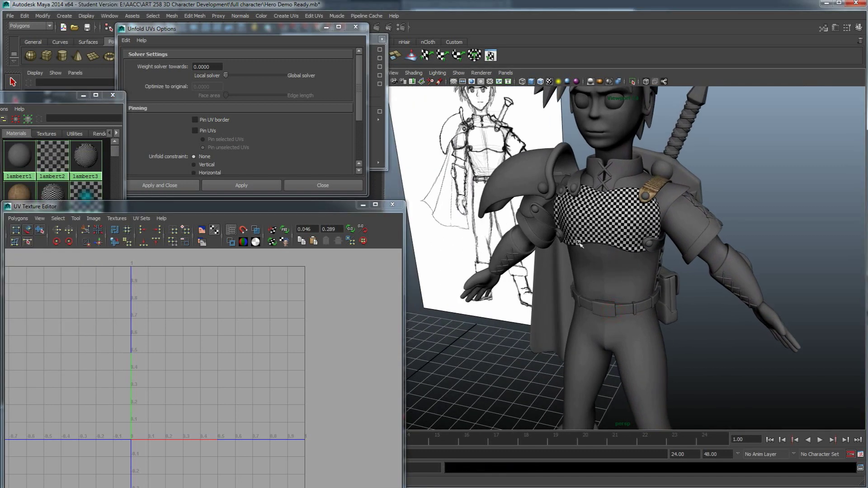
{"action": "right_click_drag", "start_coordinate": [638, 272], "coordinate": [634, 283], "text": "alt"}
{"action": "left_click_drag", "start_coordinate": [634, 283], "coordinate": [632, 304], "text": "alt"}
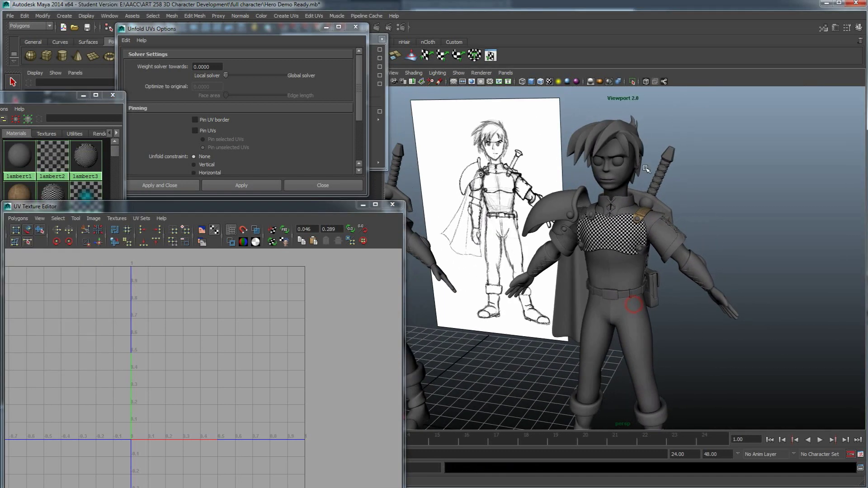
Select all UVs of the chest plate and scale its shell down to a small fraction of the UV grid
{"action": "left_click", "coordinate": [621, 240]}
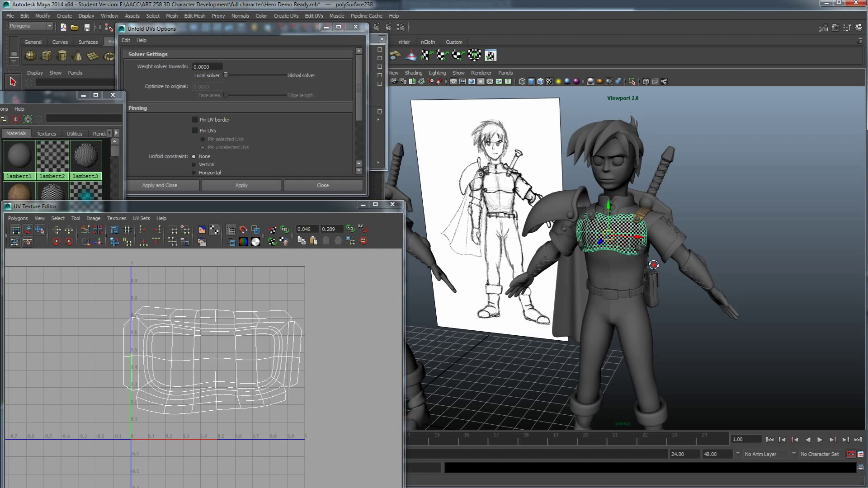
{"action": "left_click_drag", "start_coordinate": [615, 235], "coordinate": [613, 283], "text": "alt"}
{"action": "right_click_drag", "start_coordinate": [266, 337], "coordinate": [296, 330]}
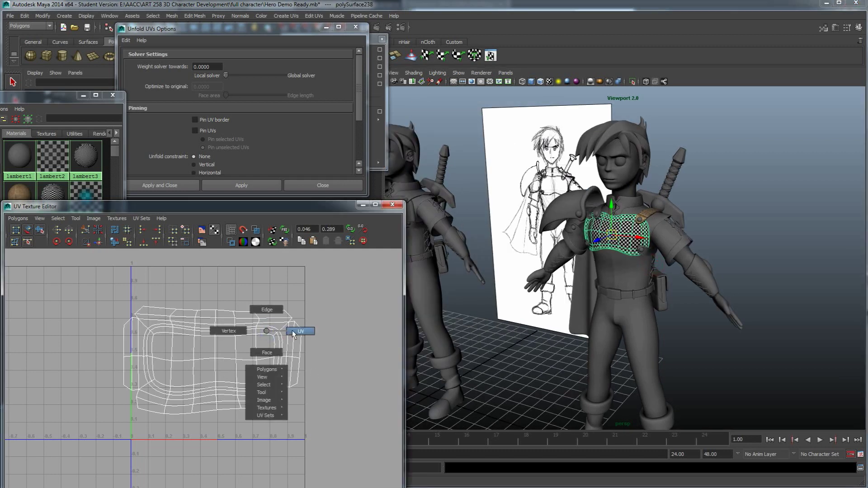
{"action": "left_click_drag", "start_coordinate": [103, 284], "coordinate": [279, 426]}
{"action": "scroll", "coordinate": [205, 392], "scroll_direction": "down", "scroll_amount": 5}
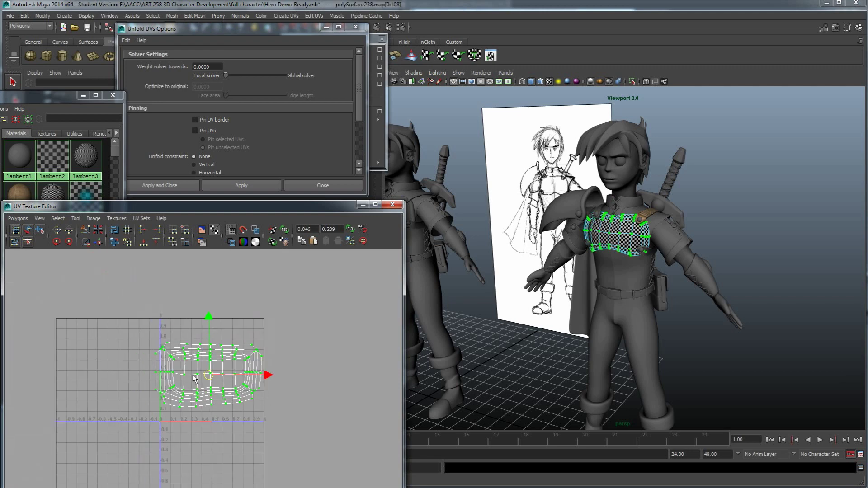
{"action": "left_click_drag", "start_coordinate": [208, 387], "coordinate": [176, 423]}
Move the chest plate's UV shell out of the 0 to 1 space, into the upper-left corner of the grid
{"action": "key", "text": "w"}
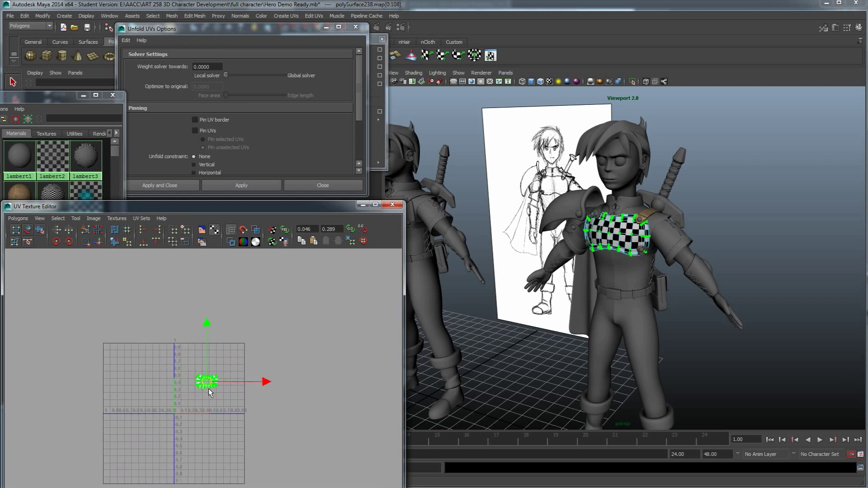
{"action": "left_click_drag", "start_coordinate": [197, 378], "coordinate": [106, 349]}
{"action": "scroll", "coordinate": [174, 383], "scroll_direction": "up", "scroll_amount": 3}
{"action": "middle_click_drag", "start_coordinate": [178, 381], "coordinate": [223, 351], "text": "alt"}
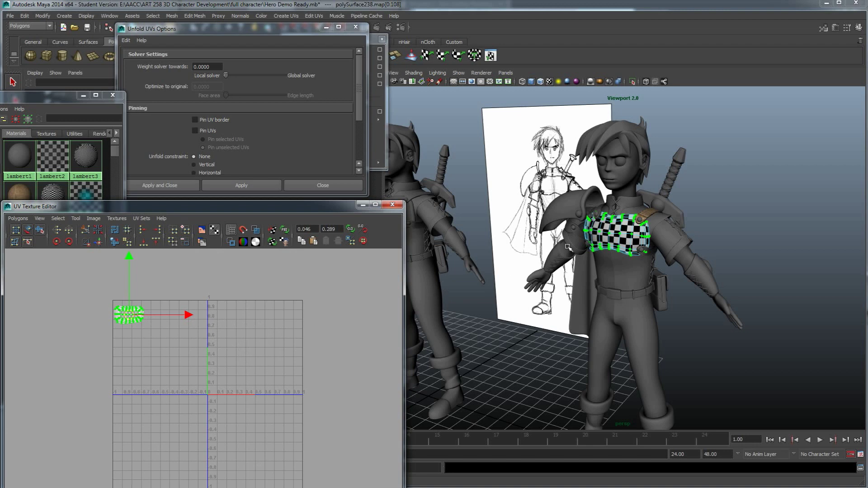
Examine the UV layouts of the shoulder strap, body, head and chest plate by selecting each in turn
{"action": "right_click_drag", "start_coordinate": [608, 232], "coordinate": [645, 224]}
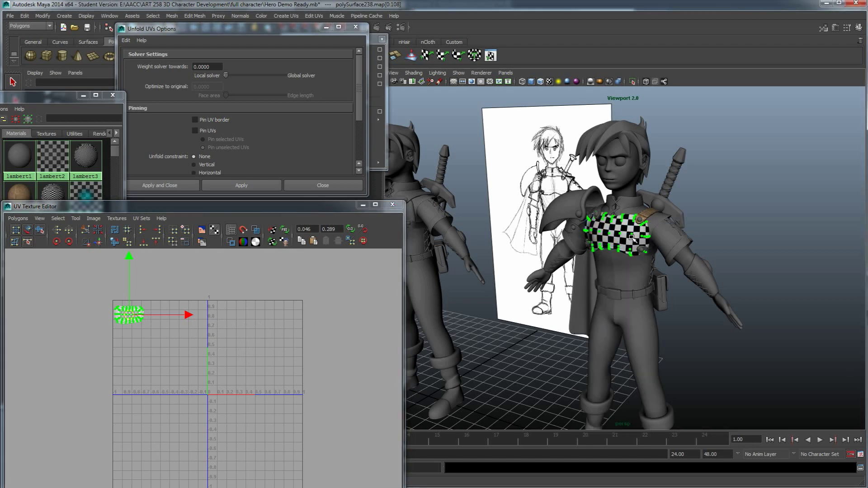
{"action": "left_click", "coordinate": [647, 213]}
{"action": "left_click_drag", "start_coordinate": [631, 268], "coordinate": [611, 282], "text": "alt"}
{"action": "right_click_drag", "start_coordinate": [612, 281], "coordinate": [631, 270], "text": "alt"}
{"action": "left_click_drag", "start_coordinate": [636, 264], "coordinate": [601, 275], "text": "alt"}
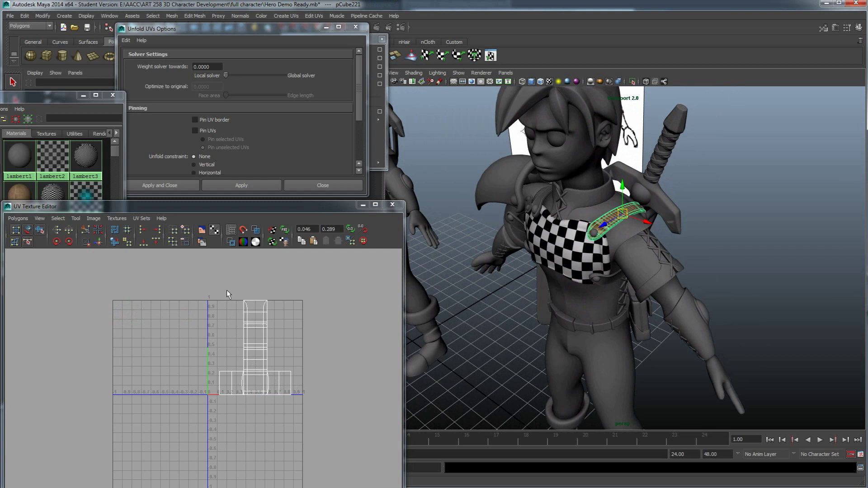
{"action": "left_click", "coordinate": [630, 274]}
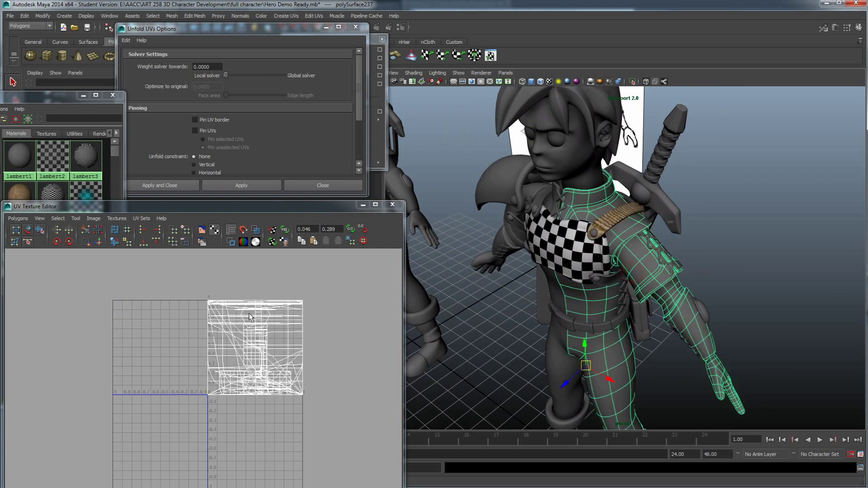
{"action": "left_click", "coordinate": [572, 157]}
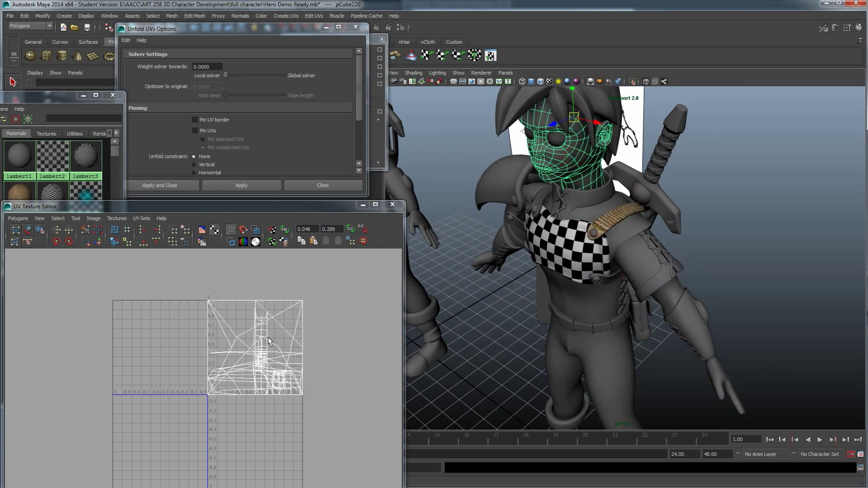
{"action": "left_click", "coordinate": [548, 245]}
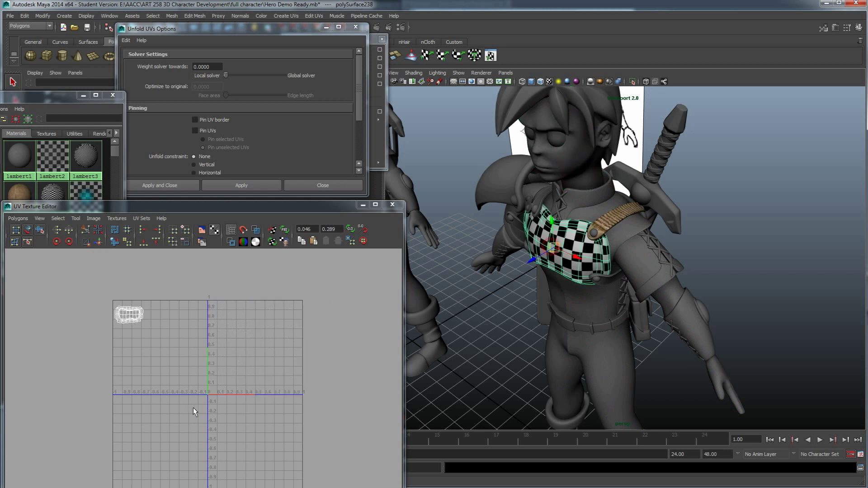
Select the finished copy of the hero without its sword and examine its packed UV layout
{"action": "scroll", "coordinate": [140, 320], "scroll_direction": "up", "scroll_amount": 2}
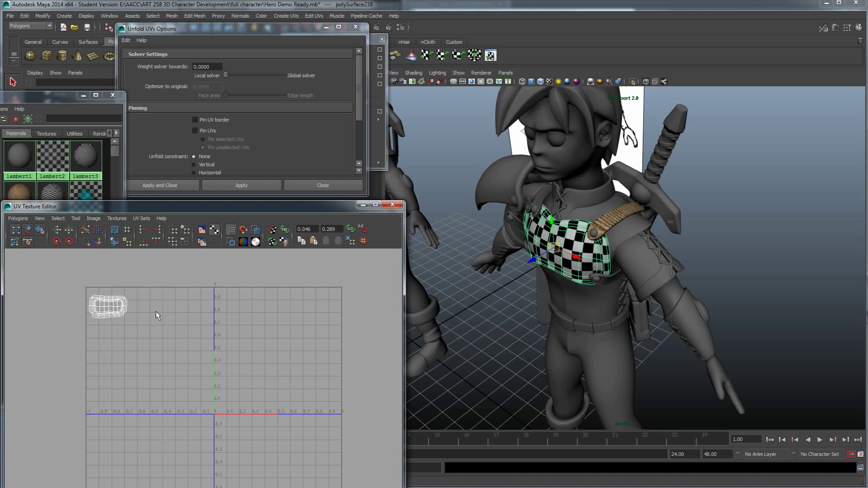
{"action": "scroll", "coordinate": [525, 335], "scroll_direction": "down", "scroll_amount": 10}
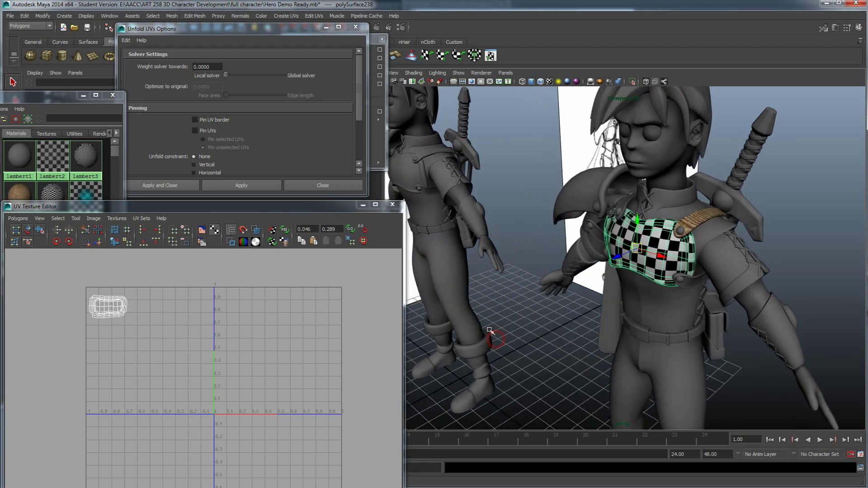
{"action": "left_click_drag", "start_coordinate": [537, 379], "coordinate": [426, 123]}
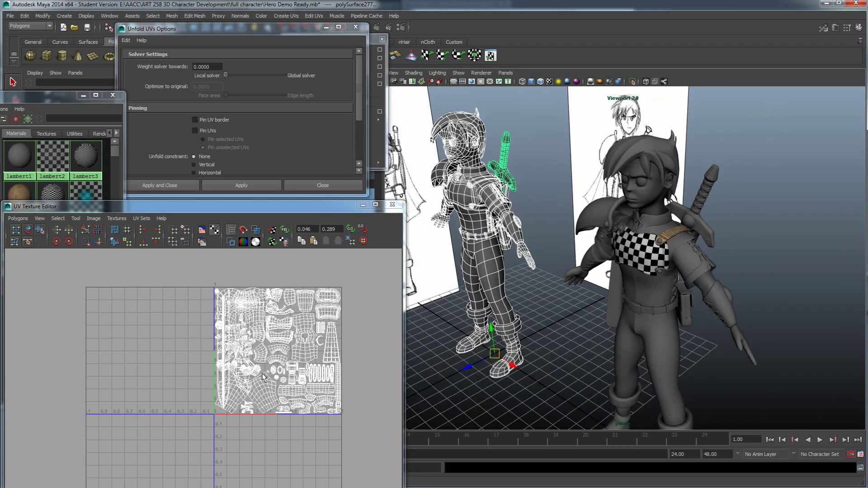
{"action": "scroll", "coordinate": [280, 314], "scroll_direction": "up", "scroll_amount": 4}
{"action": "middle_click_drag", "start_coordinate": [280, 314], "coordinate": [248, 364], "text": "alt"}
{"action": "left_click", "coordinate": [505, 153], "text": "shift"}
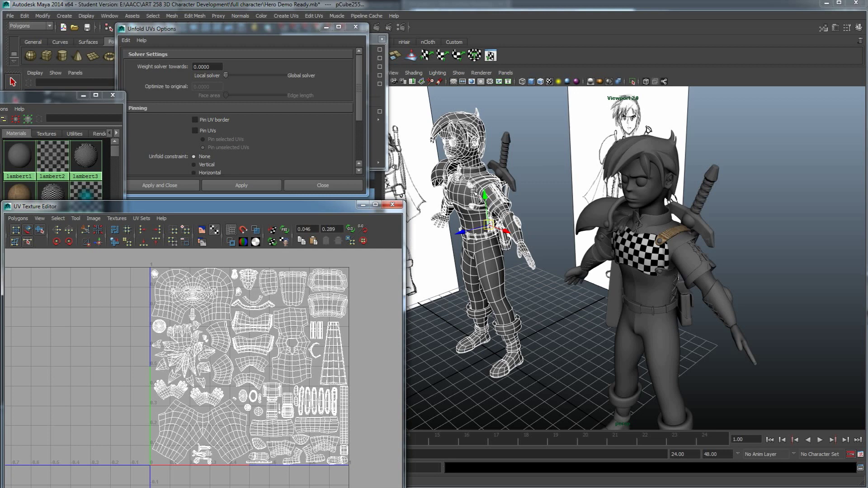
{"action": "left_click_drag", "start_coordinate": [458, 263], "coordinate": [476, 263], "text": "alt"}
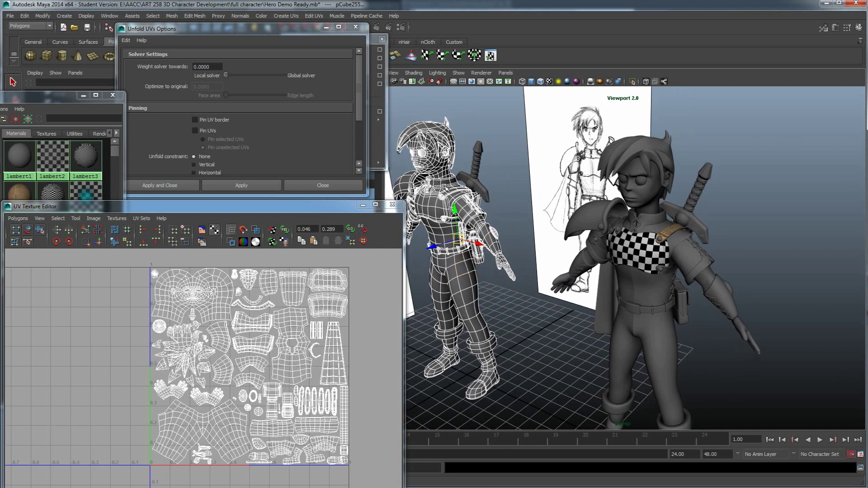
Select all parts of the working hero and compare their overlapping UVs with the chest plate's separate shell
{"action": "scroll", "coordinate": [464, 255], "scroll_direction": "down", "scroll_amount": 2}
{"action": "left_click_drag", "start_coordinate": [736, 391], "coordinate": [592, 176]}
{"action": "scroll", "coordinate": [248, 367], "scroll_direction": "down", "scroll_amount": 2}
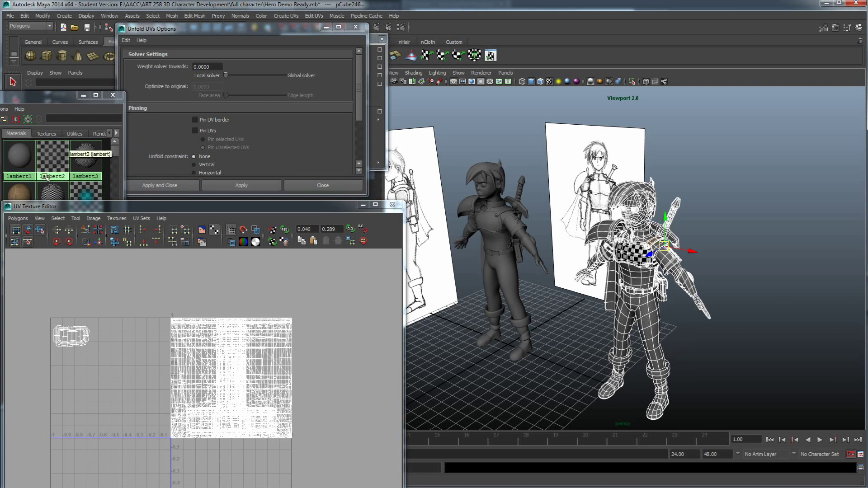
{"action": "scroll", "coordinate": [692, 290], "scroll_direction": "up", "scroll_amount": 5}
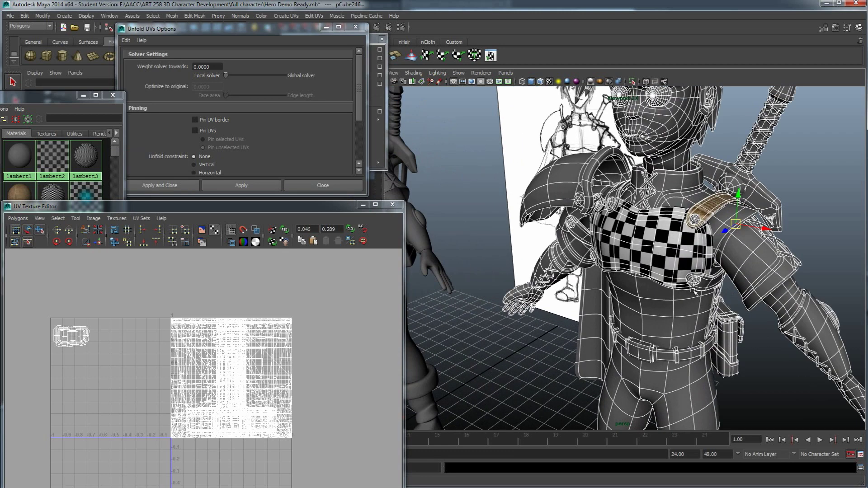
Select the hero's shoulder strap, isolate it in the viewport and frame it from beneath
{"action": "left_click", "coordinate": [794, 184]}
{"action": "left_click", "coordinate": [714, 205]}
{"action": "left_click_drag", "start_coordinate": [747, 220], "coordinate": [703, 254], "text": "alt"}
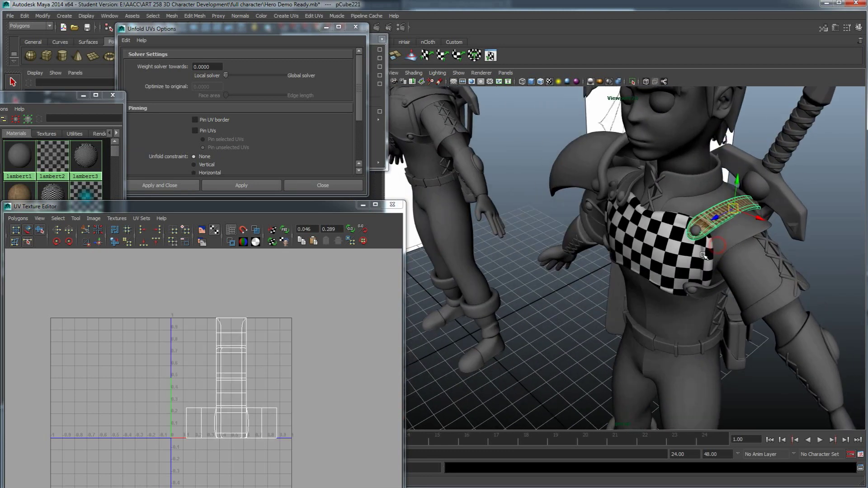
{"action": "left_click", "coordinate": [458, 73]}
{"action": "mouse_move", "coordinate": [477, 85]}
{"action": "left_click", "coordinate": [541, 90]}
{"action": "left_click_drag", "start_coordinate": [675, 202], "coordinate": [597, 237], "text": "alt"}
{"action": "key", "text": "f"}
{"action": "left_click_drag", "start_coordinate": [525, 330], "coordinate": [630, 223], "text": "alt"}
{"action": "scroll", "coordinate": [629, 223], "scroll_direction": "up", "scroll_amount": 3}
Switch the strap to face selection and select the faces along the middle of its underside
{"action": "right_click_drag", "start_coordinate": [630, 218], "coordinate": [623, 238]}
{"action": "left_click", "coordinate": [656, 223]}
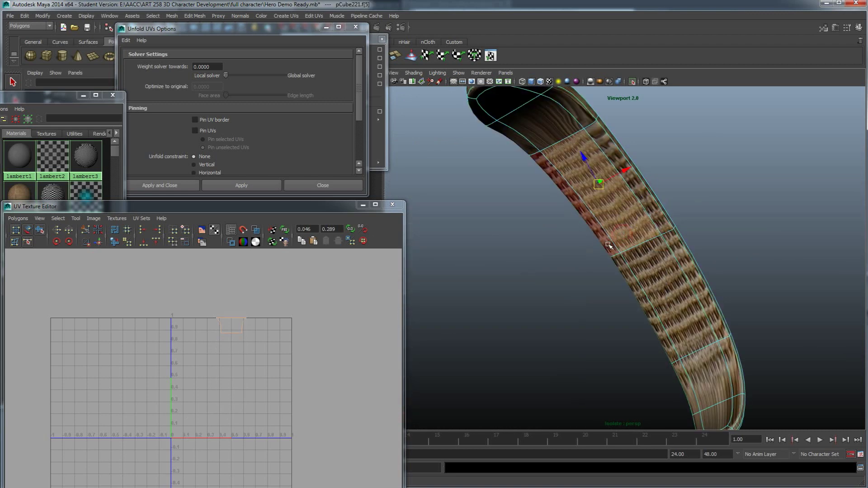
{"action": "left_click", "coordinate": [657, 221], "text": "shift"}
{"action": "left_click", "coordinate": [673, 244], "text": "shift"}
{"action": "left_click", "coordinate": [651, 260], "text": "shift"}
{"action": "left_click", "coordinate": [630, 274], "text": "shift"}
{"action": "left_click_drag", "start_coordinate": [669, 314], "coordinate": [676, 335], "text": "alt"}
{"action": "left_click", "coordinate": [683, 357], "text": "shift"}
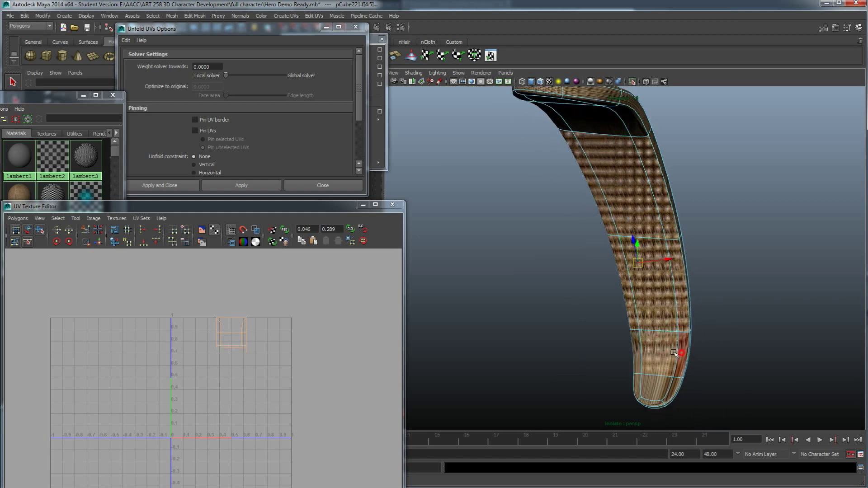
Add the underside faces at the strap's lower, curled end to the selection
{"action": "left_click", "coordinate": [636, 381], "text": "shift"}
{"action": "left_click", "coordinate": [660, 390], "text": "shift"}
{"action": "left_click", "coordinate": [673, 393], "text": "shift"}
{"action": "left_click", "coordinate": [655, 400], "text": "shift"}
{"action": "left_click", "coordinate": [652, 405], "text": "shift"}
{"action": "left_click", "coordinate": [654, 393], "text": "shift"}
{"action": "left_click_drag", "start_coordinate": [651, 335], "coordinate": [508, 262], "text": "alt"}
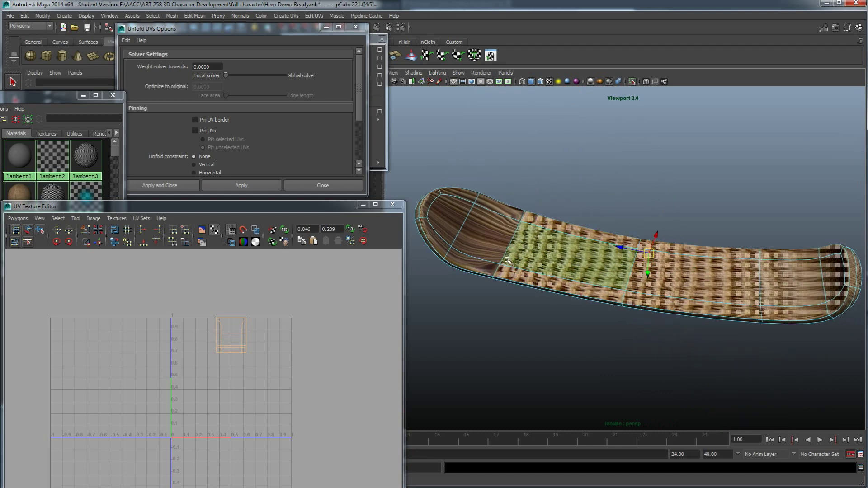
Add the remaining underside faces at the strap's opposite end to the selection
{"action": "left_click", "coordinate": [487, 272], "text": "shift"}
{"action": "left_click", "coordinate": [437, 247], "text": "shift"}
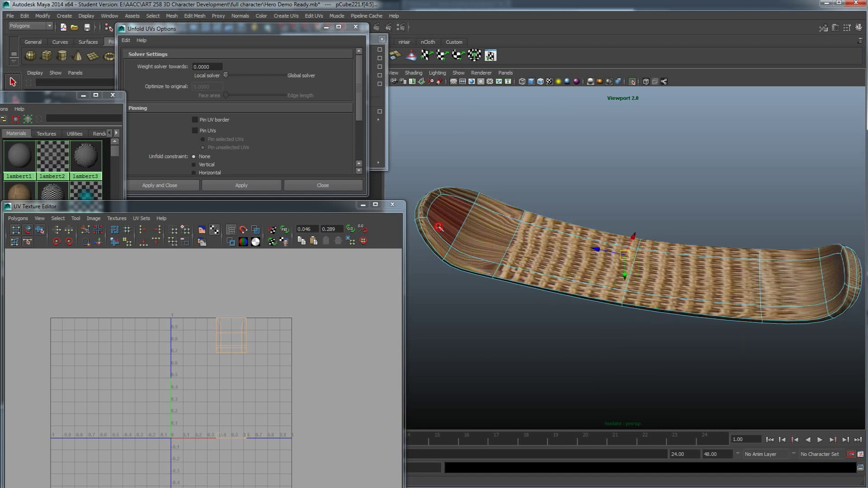
{"action": "left_click", "coordinate": [441, 228], "text": "shift"}
{"action": "left_click", "coordinate": [428, 205], "text": "shift"}
{"action": "left_click", "coordinate": [451, 192], "text": "shift"}
{"action": "left_click_drag", "start_coordinate": [526, 217], "coordinate": [656, 267], "text": "alt"}
{"action": "middle_click_drag", "start_coordinate": [258, 382], "coordinate": [255, 372], "text": "alt"}
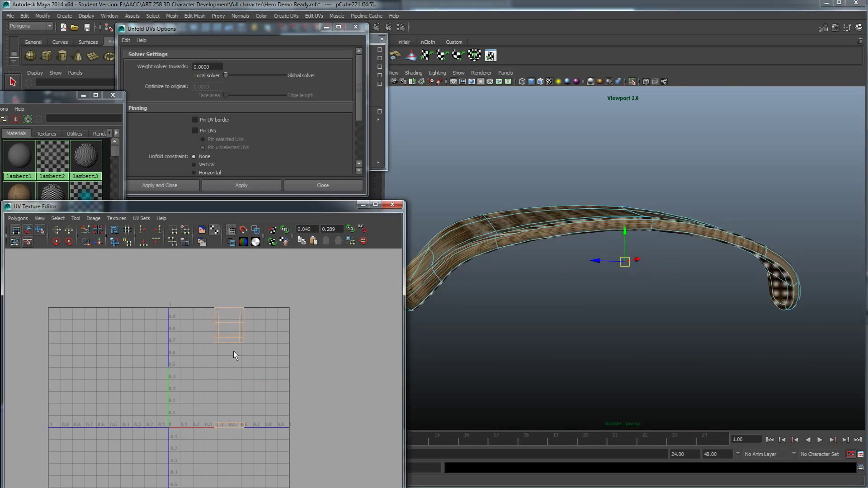
Keep the Create UVs commands floating beside the Unfold UVs options and apply Planar Mapping to the strap's selected underside faces
{"action": "left_click_drag", "start_coordinate": [658, 353], "coordinate": [474, 215], "text": "alt"}
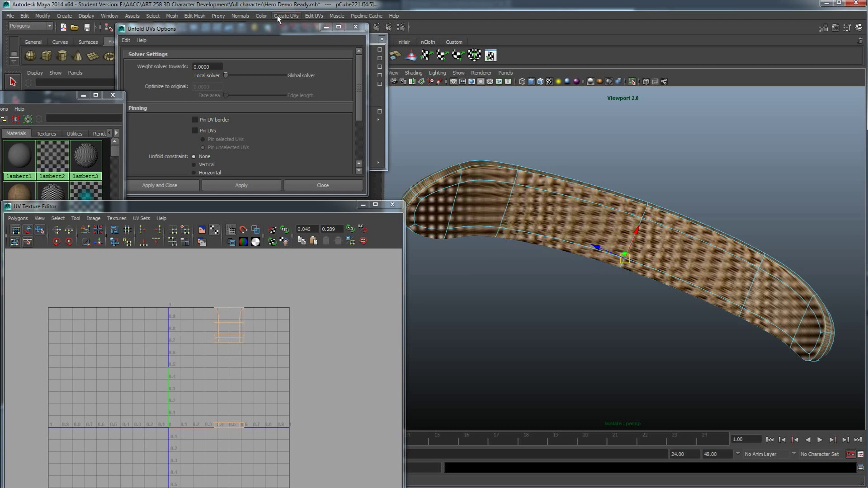
{"action": "left_click_drag", "start_coordinate": [375, 43], "coordinate": [436, 33]}
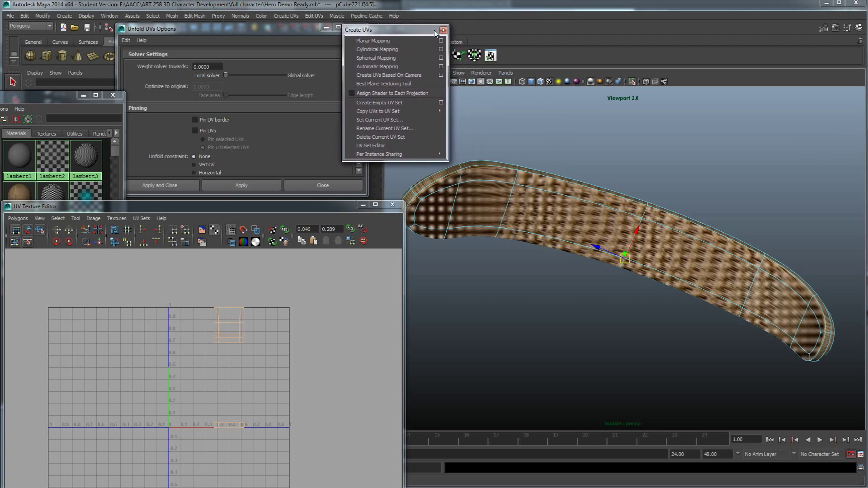
{"action": "left_click", "coordinate": [298, 30]}
{"action": "left_click_drag", "start_coordinate": [296, 31], "coordinate": [268, 33]}
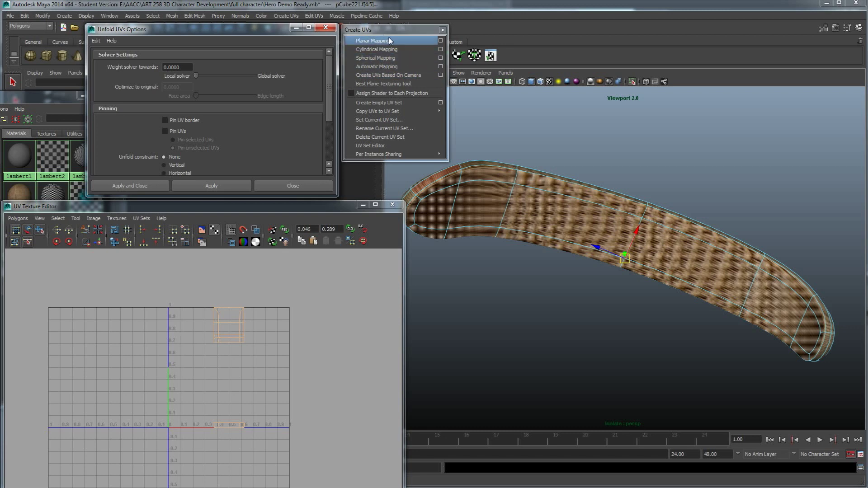
{"action": "left_click", "coordinate": [376, 41]}
{"action": "left_click_drag", "start_coordinate": [506, 217], "coordinate": [544, 224], "text": "alt"}
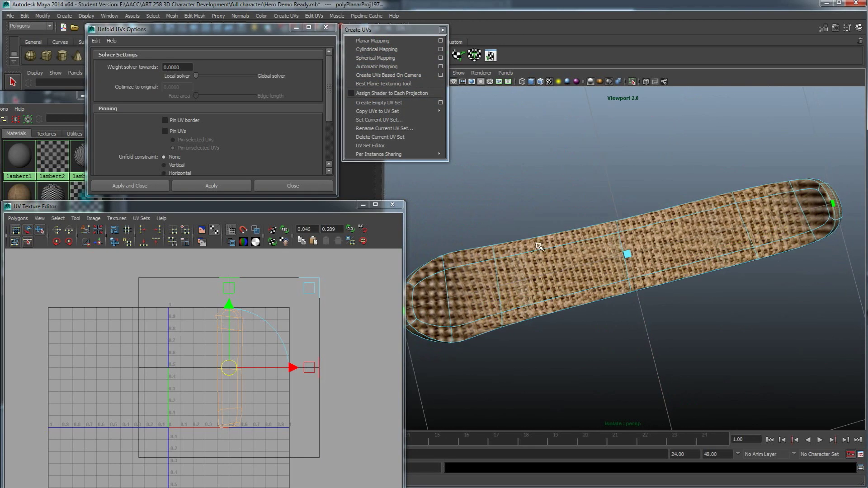
{"action": "mouse_move", "coordinate": [658, 252]}
{"action": "left_mouse_down", "text": "alt"}
{"action": "mouse_move", "coordinate": [712, 247]}
{"action": "mouse_move", "coordinate": [658, 268]}
{"action": "left_mouse_up", "text": "alt"}
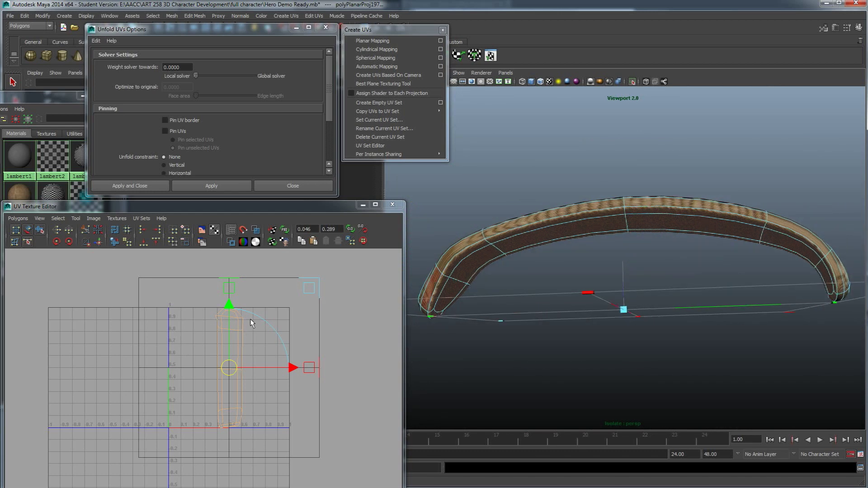
Move the strap's underside UV shell outside the 0 to 1 space, beside the grid, and leave the projection manipulator
{"action": "left_click_drag", "start_coordinate": [231, 367], "coordinate": [334, 348]}
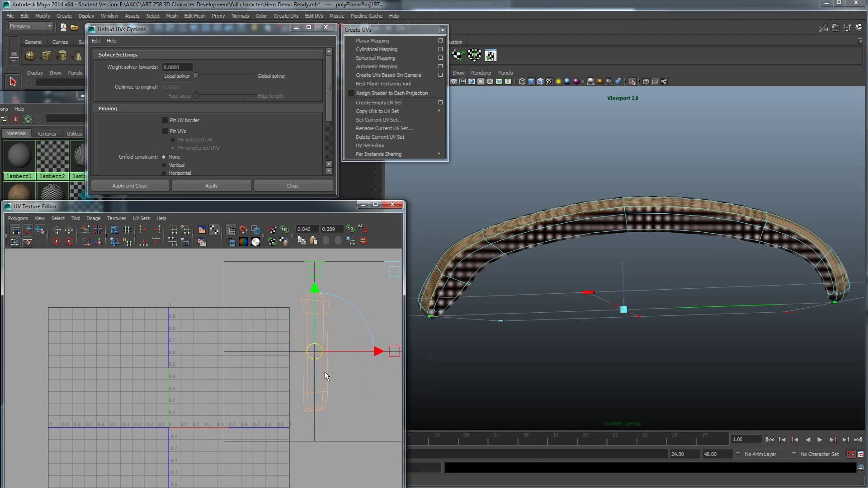
{"action": "left_click", "coordinate": [311, 462]}
{"action": "left_click", "coordinate": [331, 354]}
{"action": "left_click", "coordinate": [315, 351]}
{"action": "key", "text": "w"}
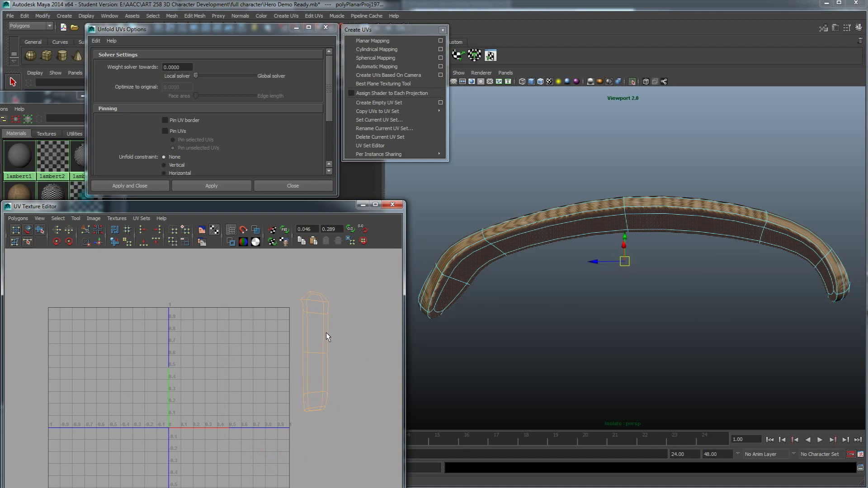
Select the strap's remaining outer and rim faces by their overlapping UVs inside the 0 to 1 space
{"action": "left_click_drag", "start_coordinate": [471, 316], "coordinate": [505, 283], "text": "alt"}
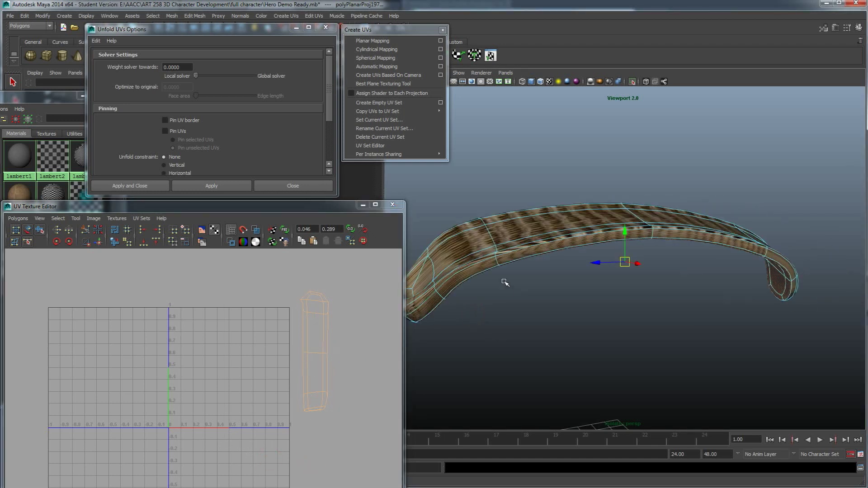
{"action": "left_click", "coordinate": [554, 273]}
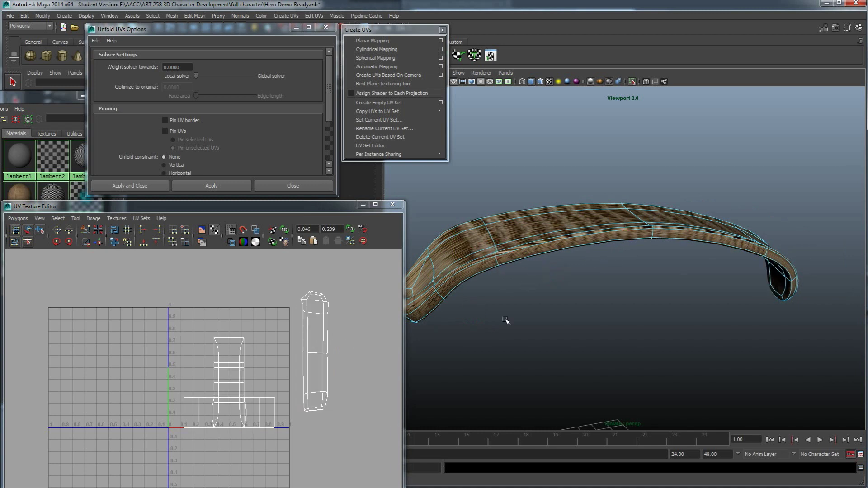
{"action": "left_click", "coordinate": [231, 343]}
{"action": "scroll", "coordinate": [264, 346], "scroll_direction": "down", "scroll_amount": 1}
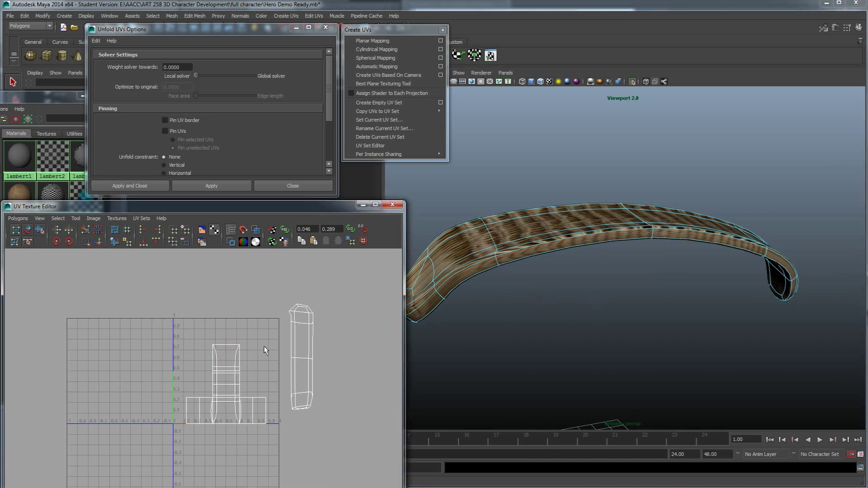
{"action": "middle_click_drag", "start_coordinate": [304, 370], "coordinate": [295, 338], "text": "alt"}
{"action": "left_click_drag", "start_coordinate": [275, 264], "coordinate": [324, 389]}
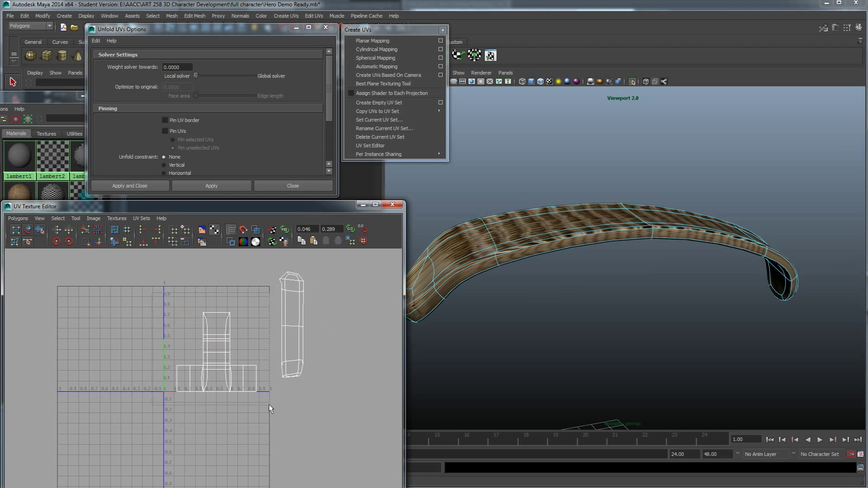
{"action": "left_click", "coordinate": [241, 337]}
{"action": "right_click_drag", "start_coordinate": [235, 351], "coordinate": [233, 370]}
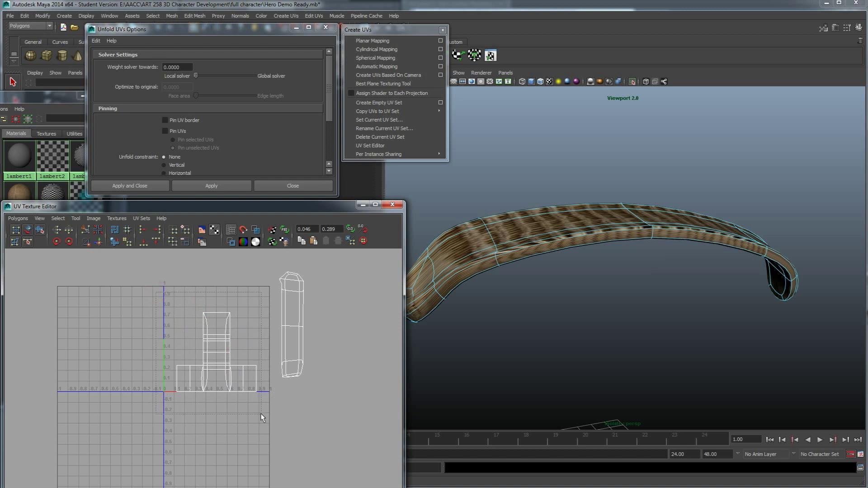
{"action": "left_click_drag", "start_coordinate": [261, 414], "coordinate": [262, 414]}
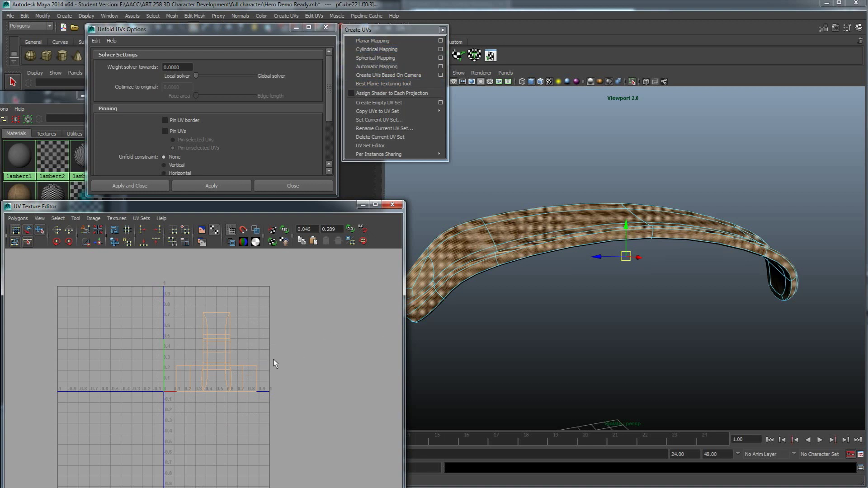
Try to apply Planar Mapping with UVs of the remaining strap pieces selected instead of faces
{"action": "right_click_drag", "start_coordinate": [213, 325], "coordinate": [240, 321]}
{"action": "left_click_drag", "start_coordinate": [183, 333], "coordinate": [245, 374]}
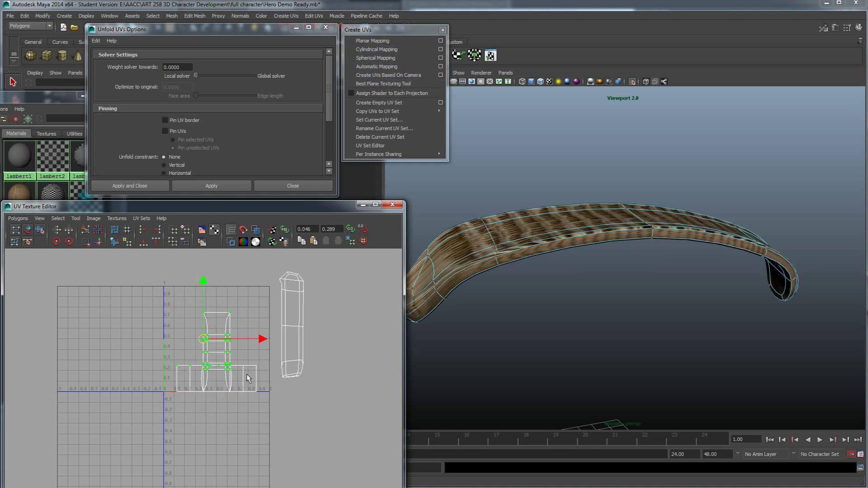
{"action": "left_click", "coordinate": [372, 40]}
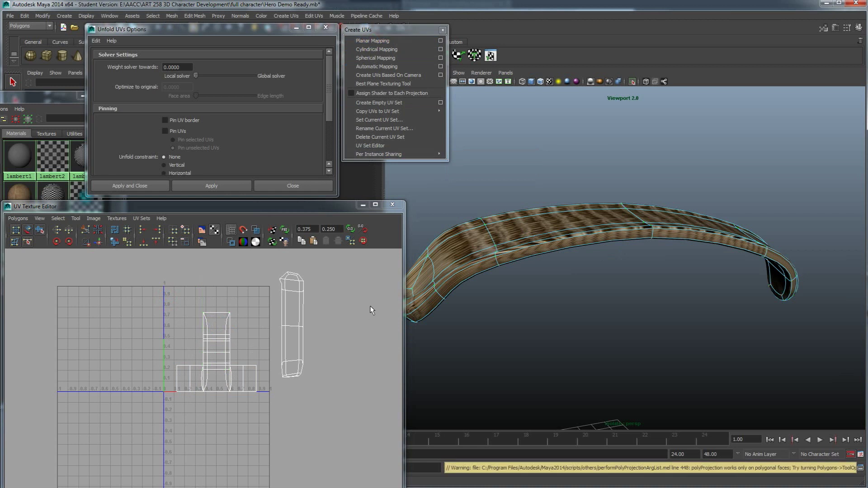
Reselect the strap's remaining faces within the 0 to 1 space and apply Planar Mapping to them
{"action": "right_click_drag", "start_coordinate": [217, 329], "coordinate": [220, 351]}
{"action": "left_click_drag", "start_coordinate": [155, 289], "coordinate": [261, 392]}
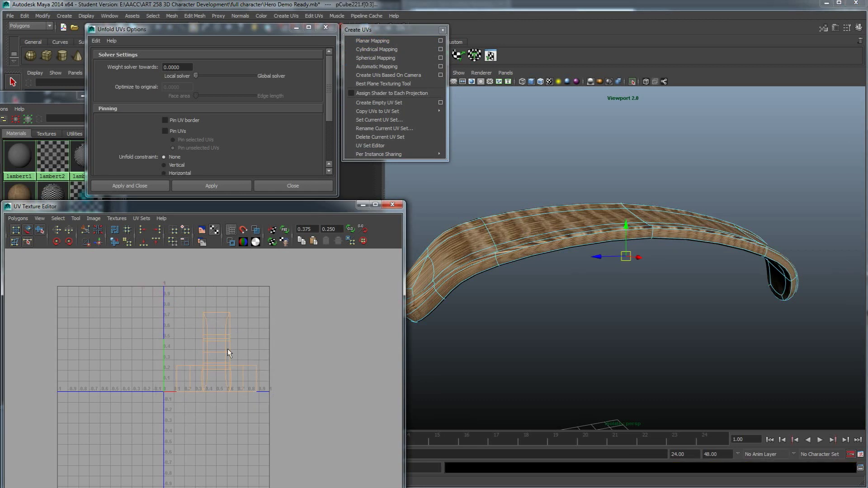
{"action": "left_click", "coordinate": [372, 41]}
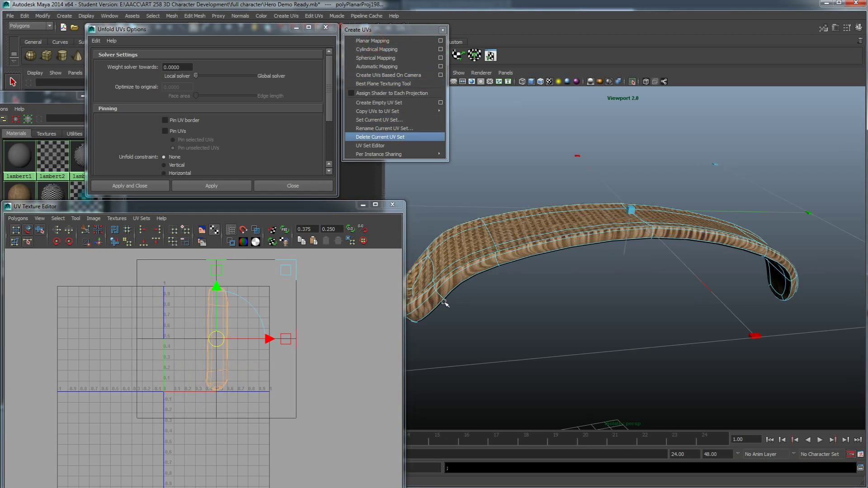
Select all UVs of both strap shells and unfold them several times with the current solver settings
{"action": "left_click", "coordinate": [259, 335]}
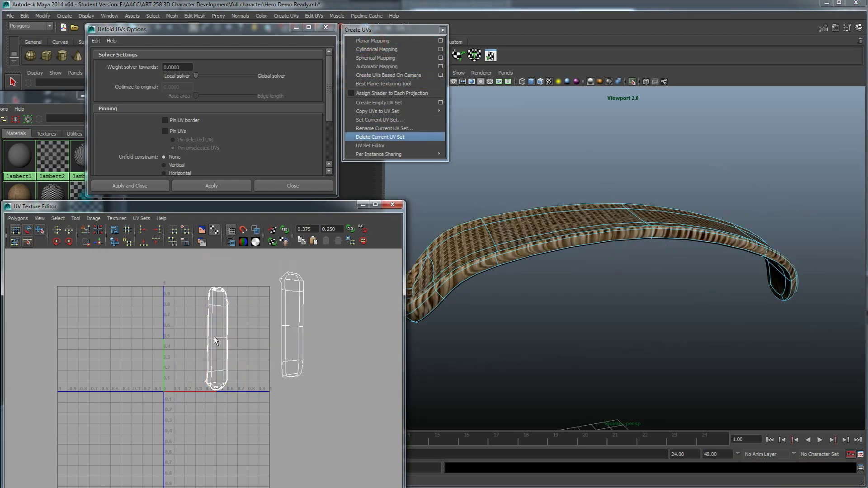
{"action": "left_click_drag", "start_coordinate": [201, 277], "coordinate": [242, 386]}
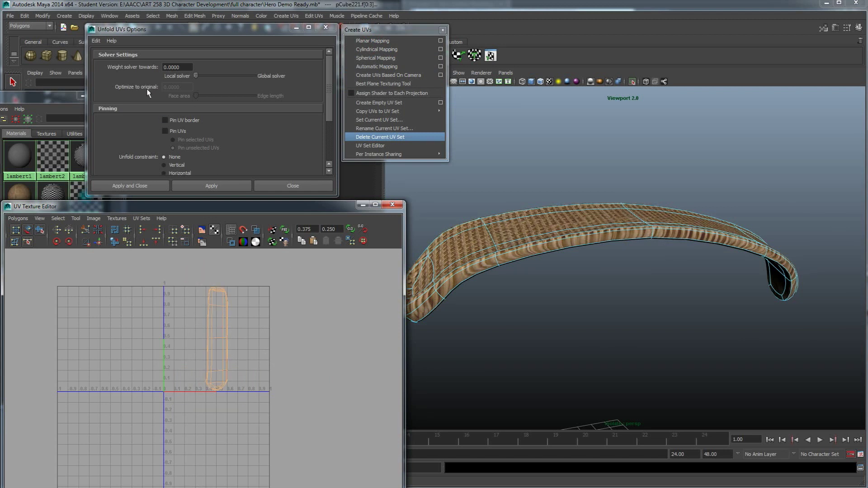
{"action": "right_click", "coordinate": [217, 291]}
{"action": "left_click", "coordinate": [239, 291]}
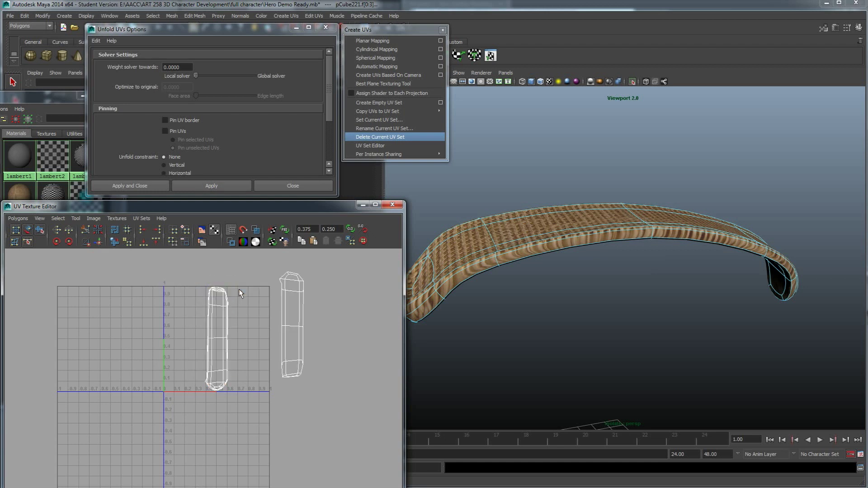
{"action": "left_click_drag", "start_coordinate": [189, 274], "coordinate": [315, 393]}
{"action": "left_click", "coordinate": [412, 239]}
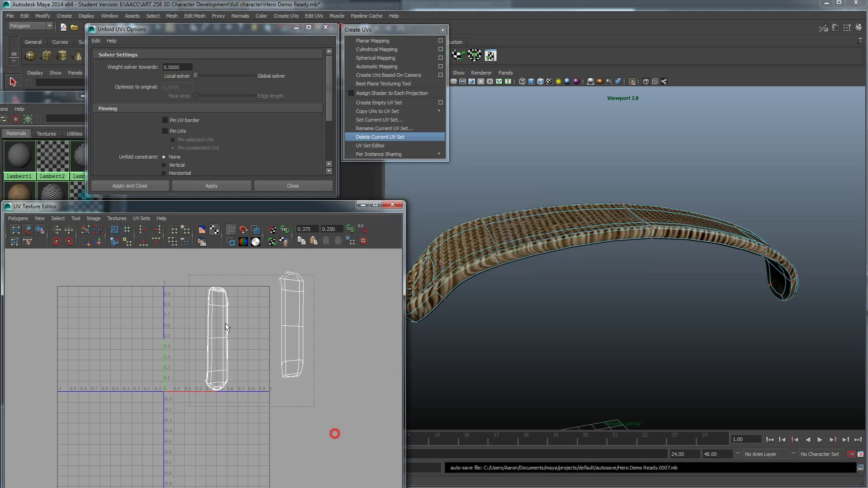
{"action": "left_click", "coordinate": [221, 188]}
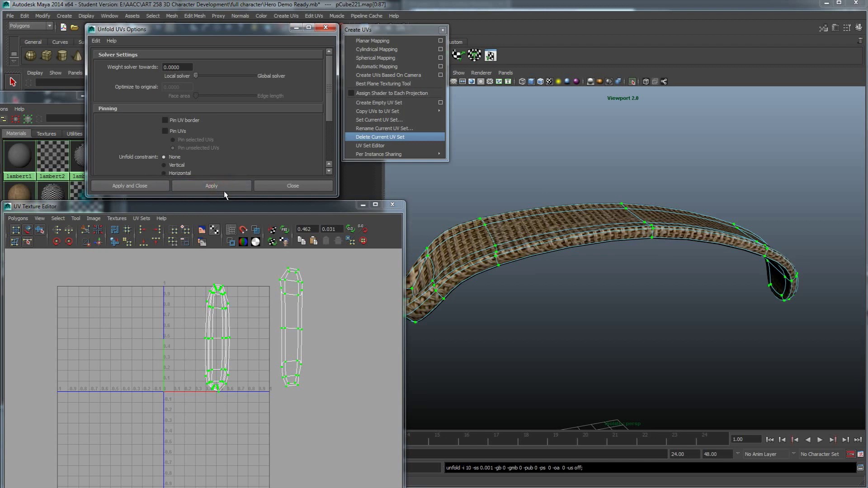
{"action": "left_click", "coordinate": [222, 187]}
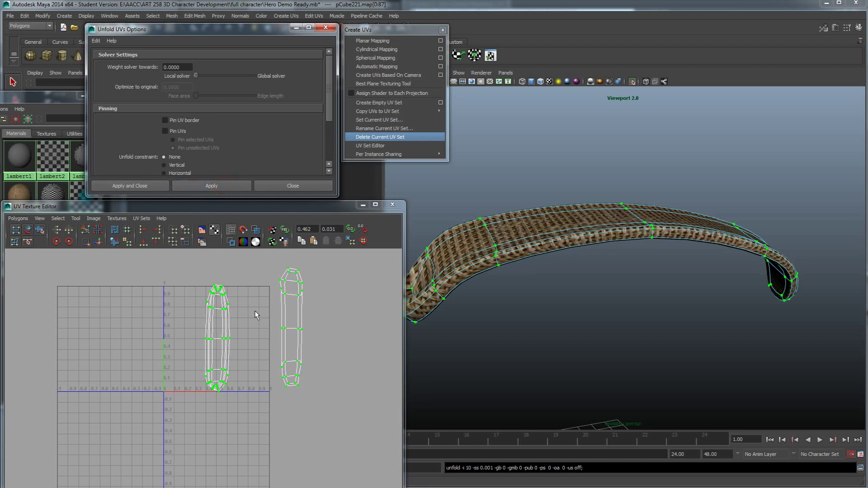
{"action": "left_click", "coordinate": [232, 186]}
{"action": "left_click", "coordinate": [233, 186]}
Select the underside shell's UVs and move the shell back into the 0 to 1 space beside the outer shell
{"action": "left_click_drag", "start_coordinate": [504, 312], "coordinate": [421, 353], "text": "alt"}
{"action": "scroll", "coordinate": [262, 361], "scroll_direction": "up", "scroll_amount": 4}
{"action": "middle_click_drag", "start_coordinate": [269, 358], "coordinate": [229, 449], "text": "alt"}
{"action": "left_click_drag", "start_coordinate": [333, 480], "coordinate": [239, 277]}
{"action": "key", "text": "w"}
{"action": "left_click_drag", "start_coordinate": [305, 379], "coordinate": [226, 393]}
{"action": "key", "text": "r"}
{"action": "key", "text": "w"}
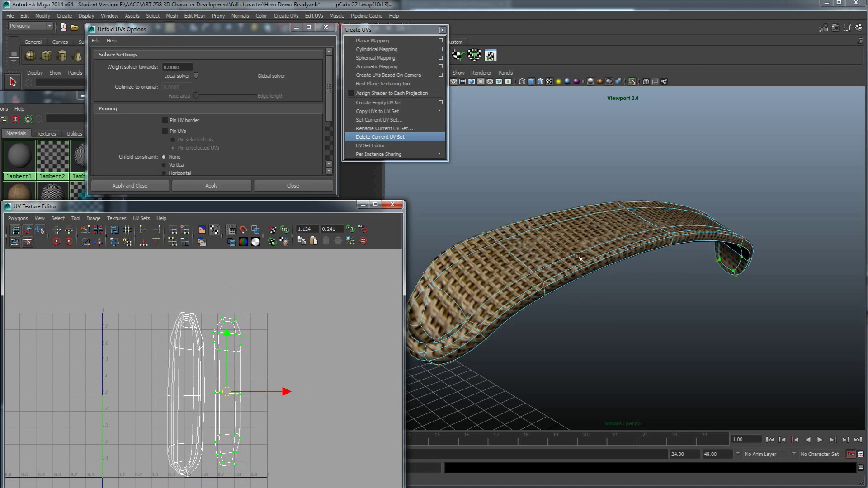
Select the short corner edges across the rim at both ends of the strap and cut the UVs along them
{"action": "left_click_drag", "start_coordinate": [579, 256], "coordinate": [567, 316], "text": "alt"}
{"action": "middle_click_drag", "start_coordinate": [209, 393], "coordinate": [256, 351], "text": "alt"}
{"action": "left_click_drag", "start_coordinate": [560, 307], "coordinate": [681, 324], "text": "alt"}
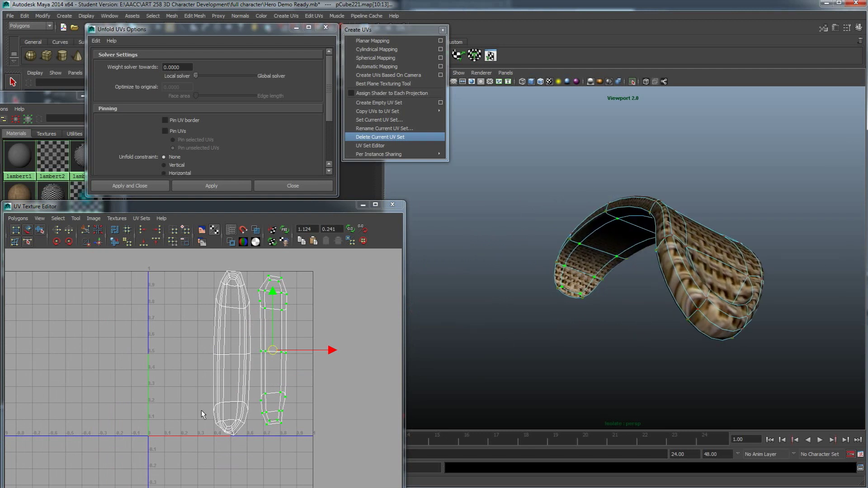
{"action": "middle_click_drag", "start_coordinate": [224, 309], "coordinate": [221, 355], "text": "alt"}
{"action": "mouse_move", "coordinate": [680, 291]}
{"action": "right_mouse_down"}
{"action": "mouse_move", "coordinate": [678, 274]}
{"action": "mouse_move", "coordinate": [655, 293]}
{"action": "mouse_move", "coordinate": [676, 277]}
{"action": "mouse_move", "coordinate": [680, 289]}
{"action": "right_mouse_up"}
{"action": "left_click_drag", "start_coordinate": [704, 288], "coordinate": [637, 275], "text": "alt"}
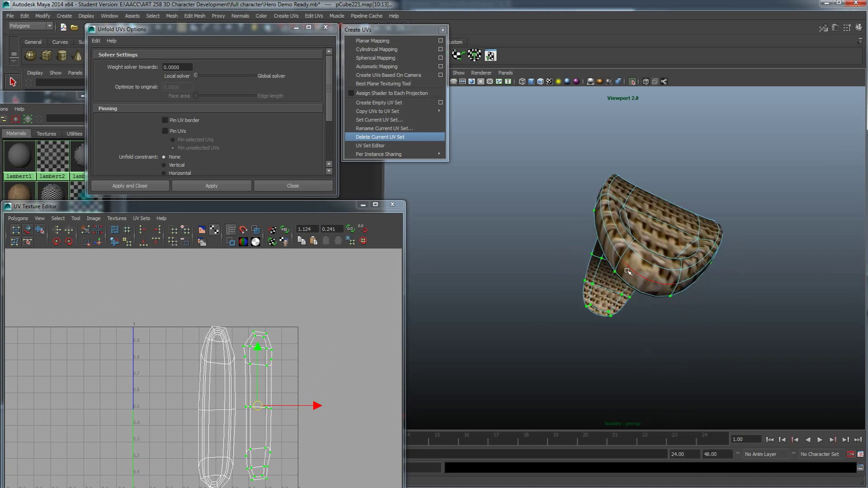
{"action": "left_click", "coordinate": [615, 268]}
{"action": "left_click", "coordinate": [674, 289], "text": "shift"}
{"action": "left_click_drag", "start_coordinate": [741, 281], "coordinate": [609, 254], "text": "alt"}
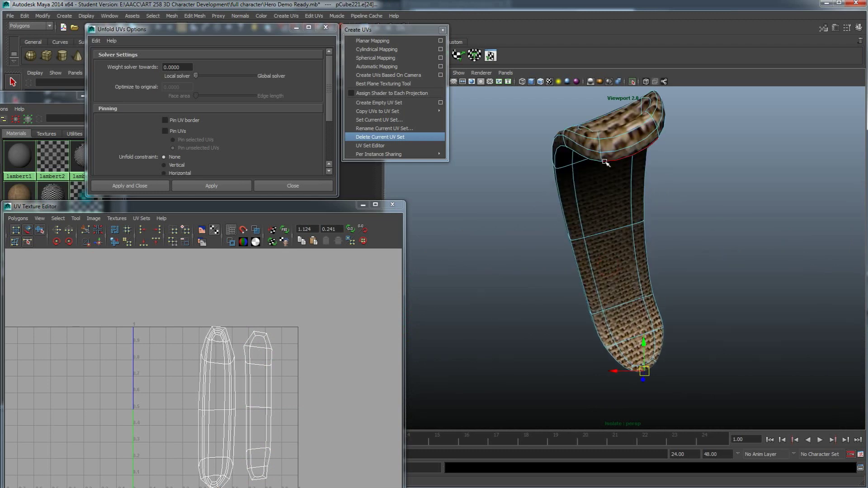
{"action": "left_click", "coordinate": [658, 131], "text": "shift"}
{"action": "left_click_drag", "start_coordinate": [616, 200], "coordinate": [571, 425], "text": "alt"}
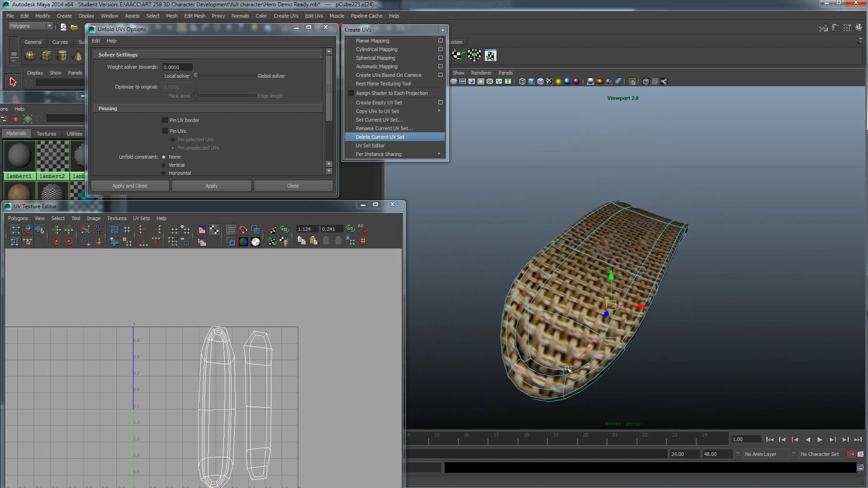
{"action": "left_click_drag", "start_coordinate": [583, 355], "coordinate": [560, 387], "text": "alt"}
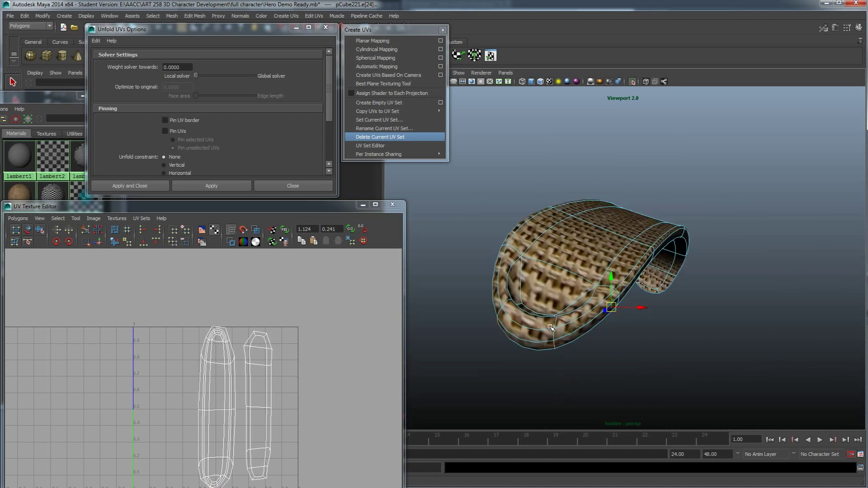
{"action": "mouse_move", "coordinate": [532, 345]}
{"action": "left_mouse_down", "text": "alt"}
{"action": "mouse_move", "coordinate": [533, 359]}
{"action": "mouse_move", "coordinate": [543, 323]}
{"action": "left_mouse_up", "text": "alt"}
{"action": "middle_click_drag", "start_coordinate": [299, 382], "coordinate": [269, 330], "text": "alt"}
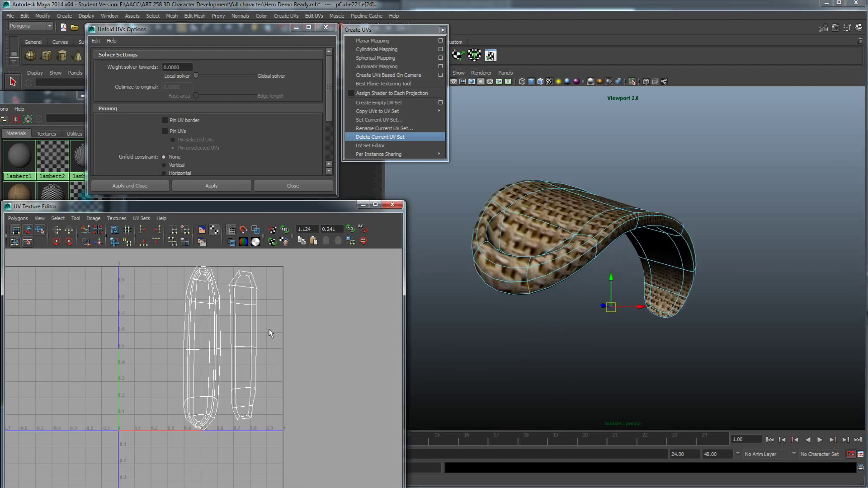
{"action": "left_click", "coordinate": [83, 230]}
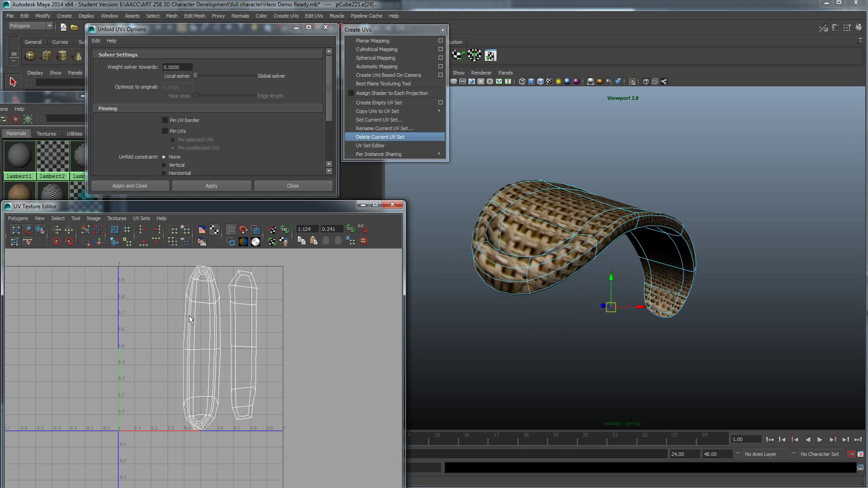
Select the UVs in the upper half of both strap shells and unfold them several times
{"action": "right_click_drag", "start_coordinate": [205, 354], "coordinate": [234, 339]}
{"action": "left_click_drag", "start_coordinate": [240, 375], "coordinate": [242, 377]}
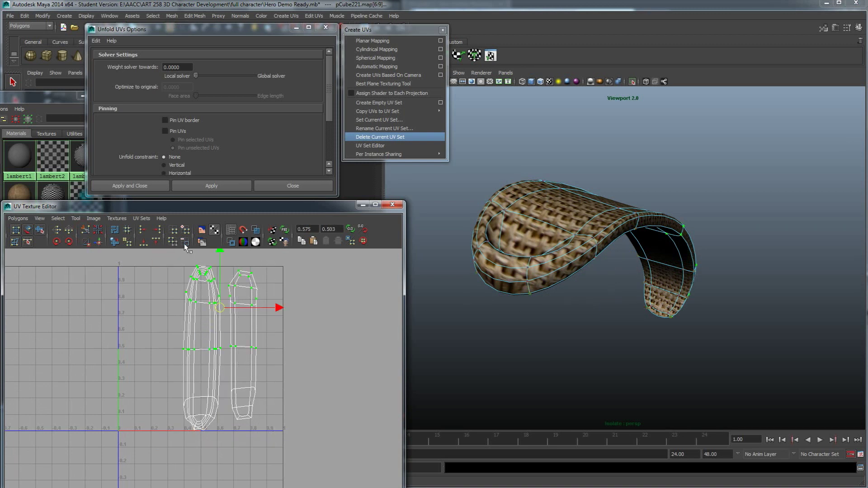
{"action": "left_click", "coordinate": [199, 185]}
{"action": "left_click", "coordinate": [198, 182]}
{"action": "left_click", "coordinate": [200, 184]}
{"action": "left_click", "coordinate": [200, 183]}
{"action": "middle_click_drag", "start_coordinate": [193, 323], "coordinate": [194, 383], "text": "alt"}
{"action": "scroll", "coordinate": [199, 337], "scroll_direction": "up", "scroll_amount": 6}
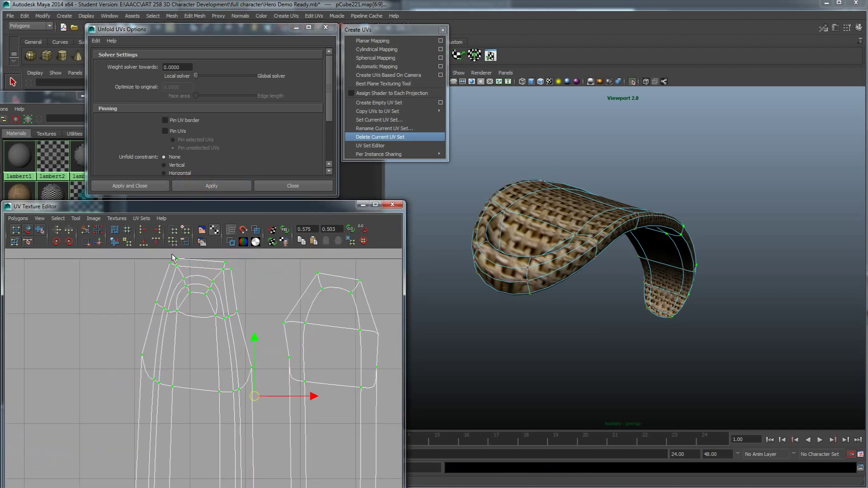
Switch to edge selection and pick the short rim edges at the lower tip of the strap's outer UV shell
{"action": "scroll", "coordinate": [207, 345], "scroll_direction": "down", "scroll_amount": 3}
{"action": "middle_click_drag", "start_coordinate": [204, 426], "coordinate": [216, 333], "text": "alt"}
{"action": "middle_click_drag", "start_coordinate": [222, 475], "coordinate": [217, 326], "text": "alt"}
{"action": "scroll", "coordinate": [204, 378], "scroll_direction": "up", "scroll_amount": 3}
{"action": "left_click", "coordinate": [184, 349]}
{"action": "scroll", "coordinate": [185, 349], "scroll_direction": "up", "scroll_amount": 3}
{"action": "middle_click_drag", "start_coordinate": [196, 362], "coordinate": [215, 406], "text": "alt"}
{"action": "right_click", "coordinate": [221, 351]}
{"action": "right_click_drag", "start_coordinate": [221, 350], "coordinate": [223, 331]}
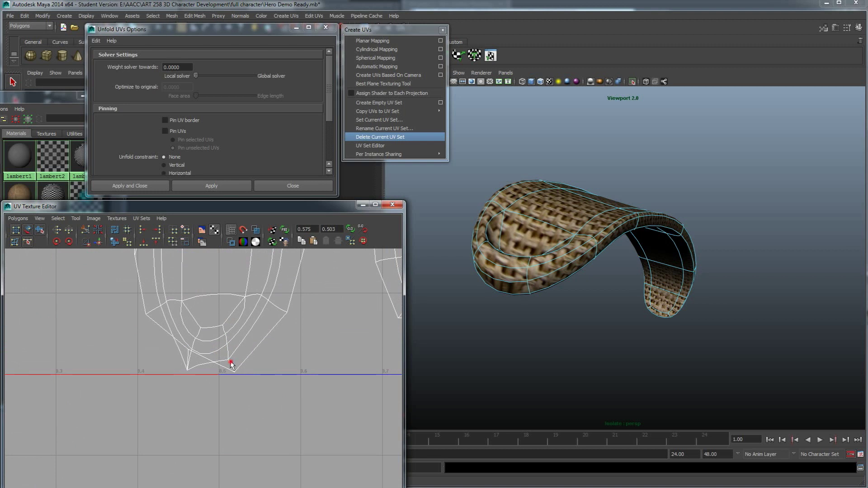
{"action": "left_click", "coordinate": [229, 364]}
{"action": "middle_click_drag", "start_coordinate": [202, 364], "coordinate": [213, 365], "text": "alt"}
{"action": "left_click", "coordinate": [200, 357]}
Select the UVs around the lower tip of the strap's outer shell and unfold them
{"action": "right_click_drag", "start_coordinate": [232, 345], "coordinate": [232, 330]}
{"action": "left_click_drag", "start_coordinate": [275, 390], "coordinate": [105, 305]}
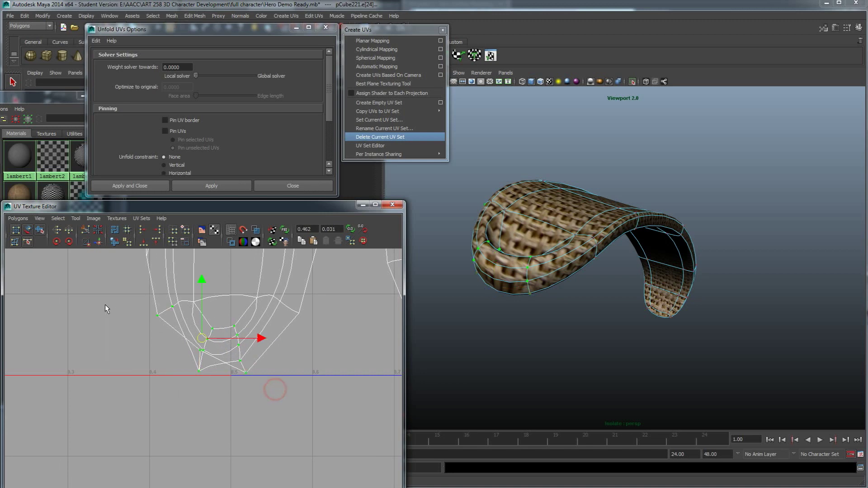
{"action": "left_click", "coordinate": [212, 186]}
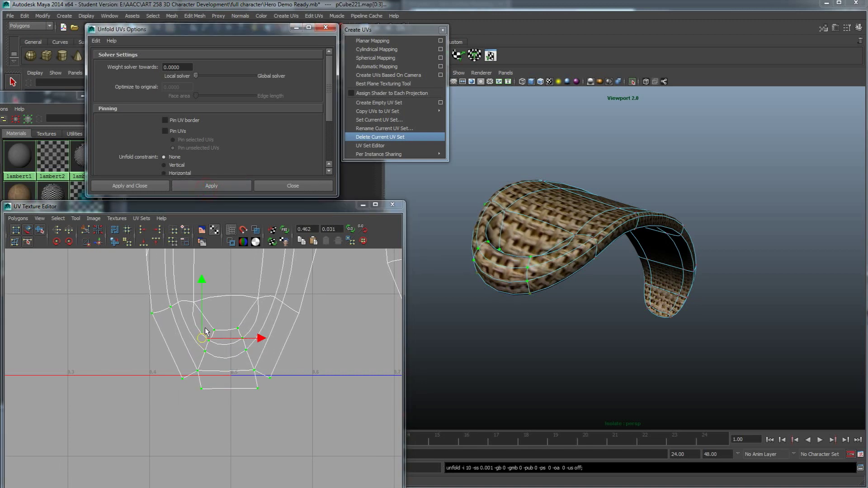
Select all UVs of both strap shells and unfold them several times
{"action": "scroll", "coordinate": [203, 357], "scroll_direction": "down", "scroll_amount": 2}
{"action": "middle_click_drag", "start_coordinate": [220, 325], "coordinate": [206, 475], "text": "alt"}
{"action": "scroll", "coordinate": [208, 380], "scroll_direction": "down", "scroll_amount": 7}
{"action": "scroll", "coordinate": [209, 385], "scroll_direction": "up", "scroll_amount": 3}
{"action": "left_click_drag", "start_coordinate": [161, 297], "coordinate": [242, 412]}
{"action": "scroll", "coordinate": [228, 367], "scroll_direction": "down", "scroll_amount": 1}
{"action": "scroll", "coordinate": [227, 367], "scroll_direction": "down", "scroll_amount": 4}
{"action": "middle_click_drag", "start_coordinate": [230, 398], "coordinate": [237, 327], "text": "alt"}
{"action": "left_click_drag", "start_coordinate": [294, 471], "coordinate": [115, 267]}
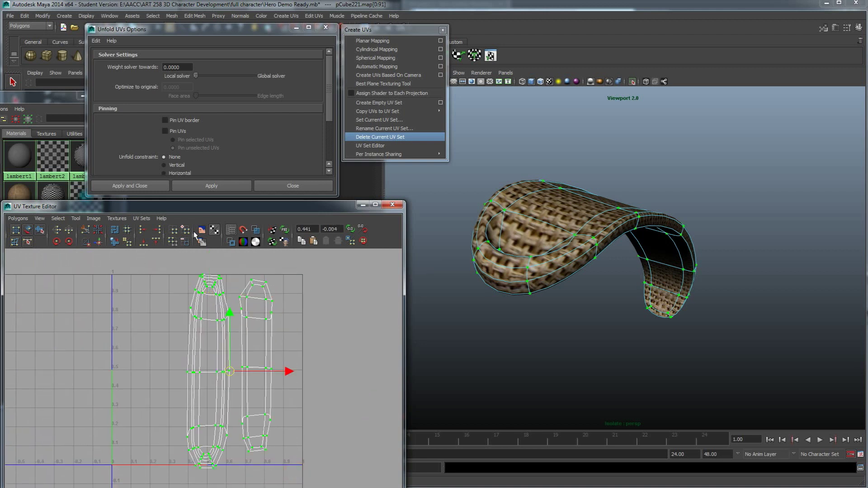
{"action": "left_click", "coordinate": [208, 186]}
{"action": "left_click", "coordinate": [208, 186]}
{"action": "left_click", "coordinate": [208, 186]}
{"action": "left_click", "coordinate": [208, 186]}
Scale both strap shells down together and move them into the quadrant left of the 0 to 1 UV space
{"action": "left_click_drag", "start_coordinate": [481, 323], "coordinate": [513, 320], "text": "alt"}
{"action": "left_click_drag", "start_coordinate": [662, 228], "coordinate": [584, 298], "text": "alt"}
{"action": "scroll", "coordinate": [548, 320], "scroll_direction": "down", "scroll_amount": 3}
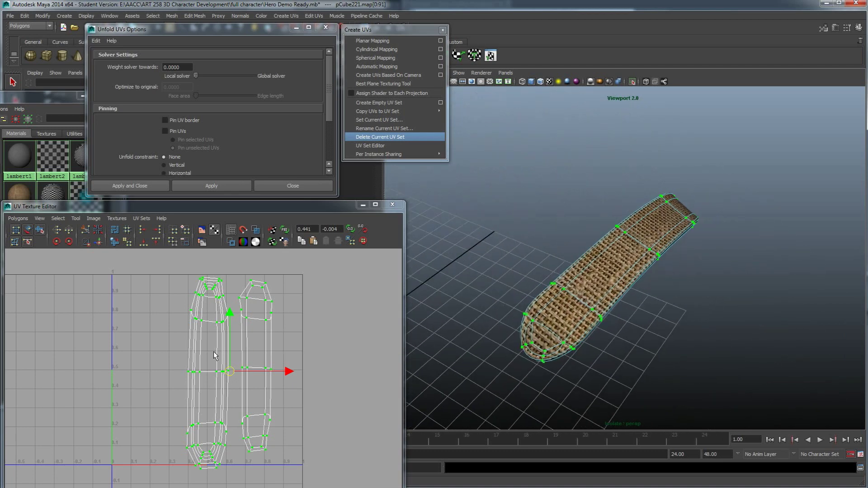
{"action": "key", "text": "r"}
{"action": "left_click_drag", "start_coordinate": [230, 378], "coordinate": [196, 418]}
{"action": "key", "text": "w"}
{"action": "middle_click_drag", "start_coordinate": [272, 414], "coordinate": [356, 399], "text": "alt"}
{"action": "scroll", "coordinate": [298, 371], "scroll_direction": "down", "scroll_amount": 4}
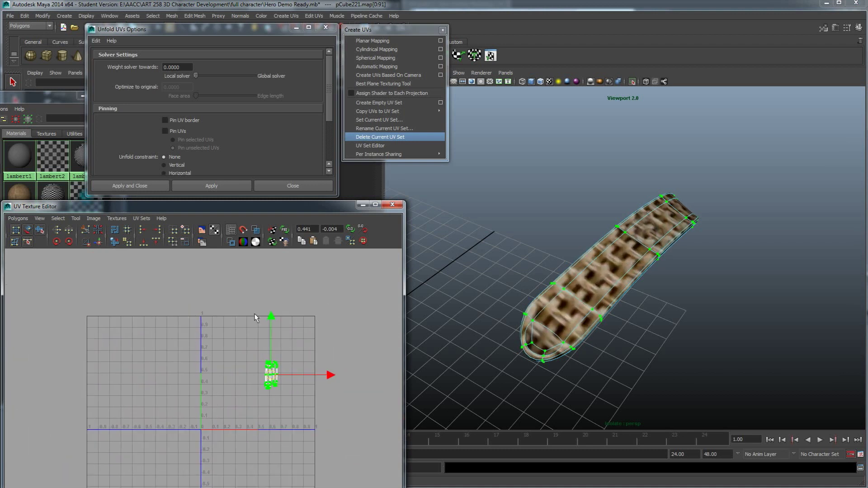
{"action": "middle_click_drag", "start_coordinate": [259, 372], "coordinate": [95, 382]}
{"action": "left_click", "coordinate": [355, 378]}
Return to object selection, turn off isolated viewing, and assign the checker material lambert5 to the shoulder strap
{"action": "right_click_drag", "start_coordinate": [588, 268], "coordinate": [620, 258]}
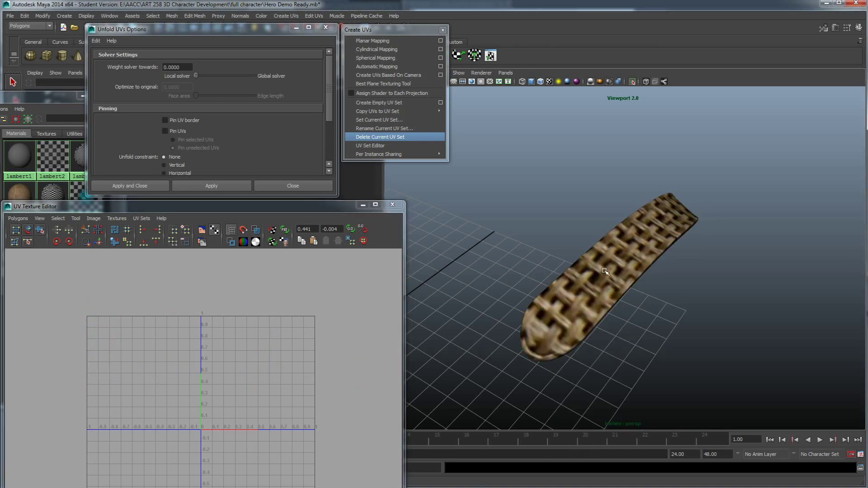
{"action": "left_click", "coordinate": [458, 72]}
{"action": "mouse_move", "coordinate": [490, 85]}
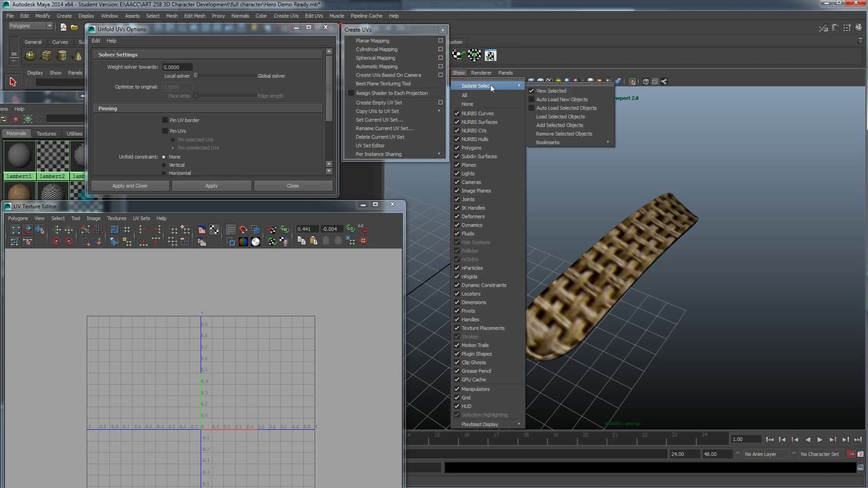
{"action": "left_click", "coordinate": [550, 91]}
{"action": "scroll", "coordinate": [588, 249], "scroll_direction": "down", "scroll_amount": 5}
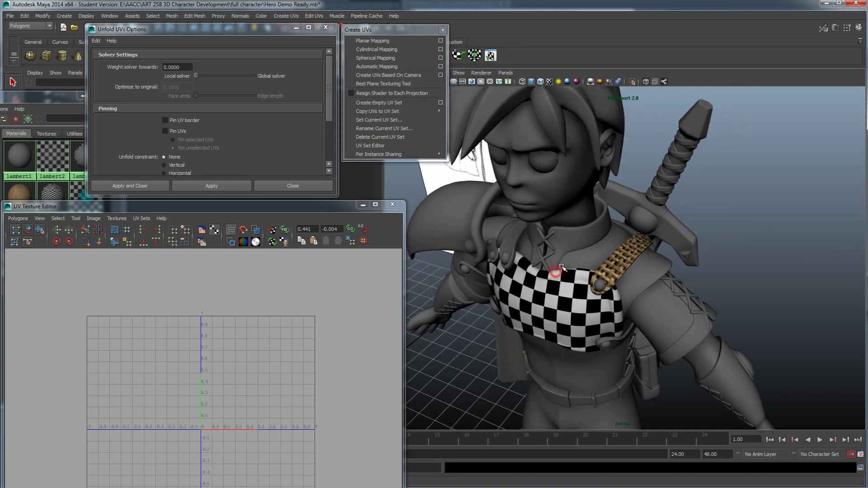
{"action": "middle_click_drag", "start_coordinate": [51, 194], "coordinate": [623, 255]}
Select the round button at the strap's lower end and apply a planar mapping to it
{"action": "left_click_drag", "start_coordinate": [611, 256], "coordinate": [582, 293], "text": "alt"}
{"action": "left_click", "coordinate": [592, 273]}
{"action": "scroll", "coordinate": [588, 292], "scroll_direction": "up", "scroll_amount": 3}
{"action": "left_click_drag", "start_coordinate": [458, 317], "coordinate": [487, 308], "text": "alt"}
{"action": "scroll", "coordinate": [487, 308], "scroll_direction": "up", "scroll_amount": 4}
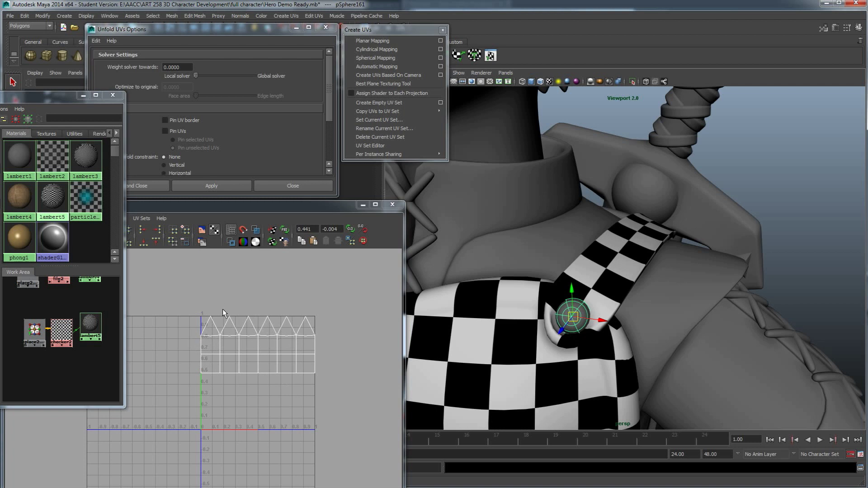
{"action": "left_click", "coordinate": [393, 40]}
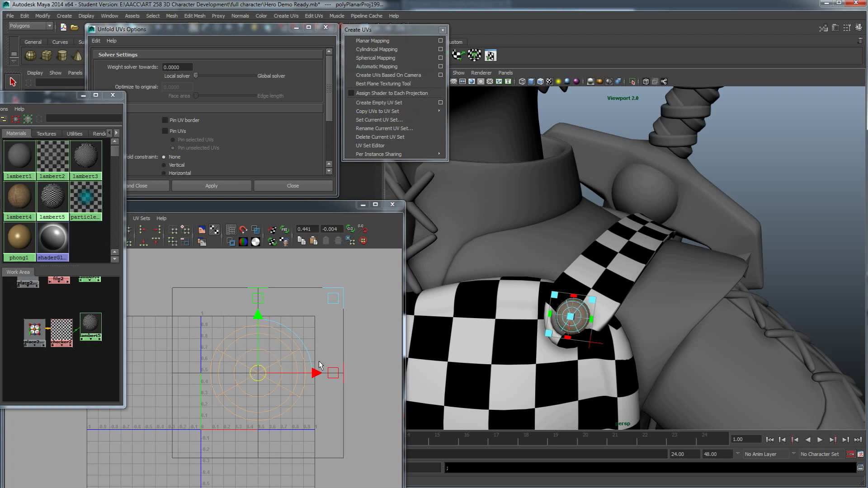
{"action": "left_click", "coordinate": [280, 348]}
Select all the button's UVs, scale the shell down, and place it outside the 0 to 1 space below the strap shells
{"action": "right_click_drag", "start_coordinate": [269, 362], "coordinate": [224, 330]}
{"action": "left_click_drag", "start_coordinate": [335, 452], "coordinate": [333, 430]}
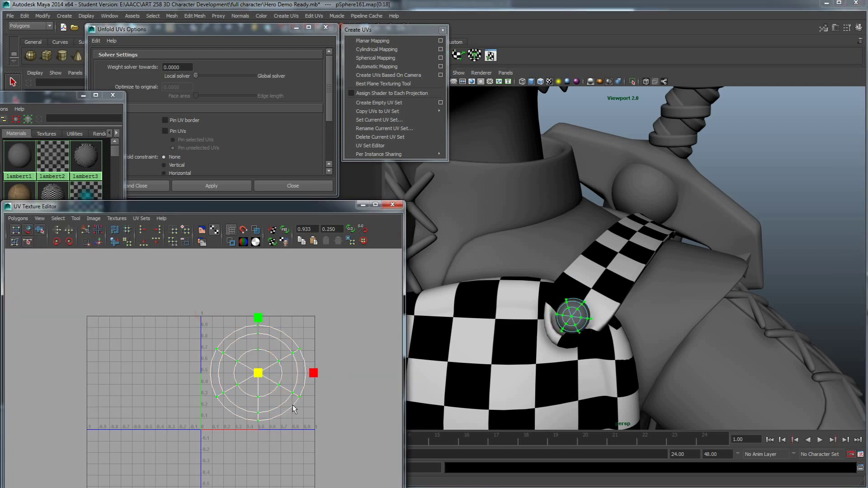
{"action": "left_click_drag", "start_coordinate": [258, 375], "coordinate": [219, 419]}
{"action": "key", "text": "w"}
{"action": "middle_click_drag", "start_coordinate": [238, 376], "coordinate": [93, 406]}
{"action": "left_click", "coordinate": [136, 389]}
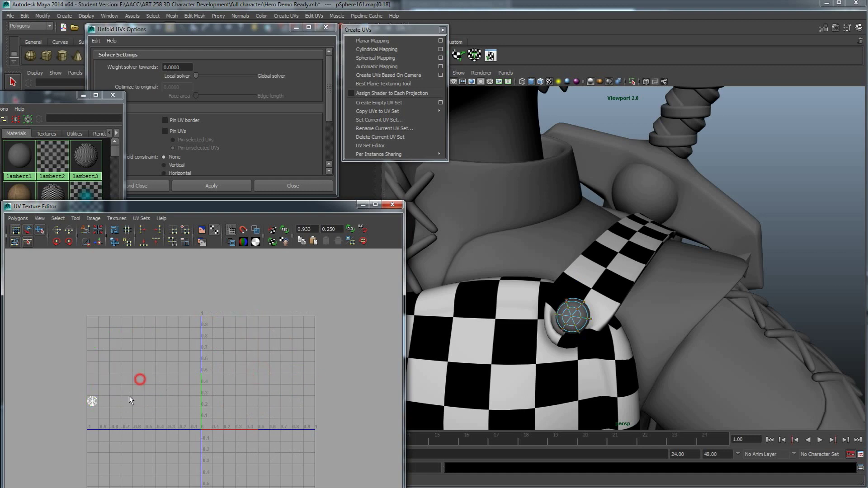
Return the button to object mode and assign the checker material lambert5 to it
{"action": "scroll", "coordinate": [477, 322], "scroll_direction": "down", "scroll_amount": 5}
{"action": "right_click_drag", "start_coordinate": [599, 287], "coordinate": [619, 272]}
{"action": "middle_click_drag", "start_coordinate": [51, 191], "coordinate": [602, 286]}
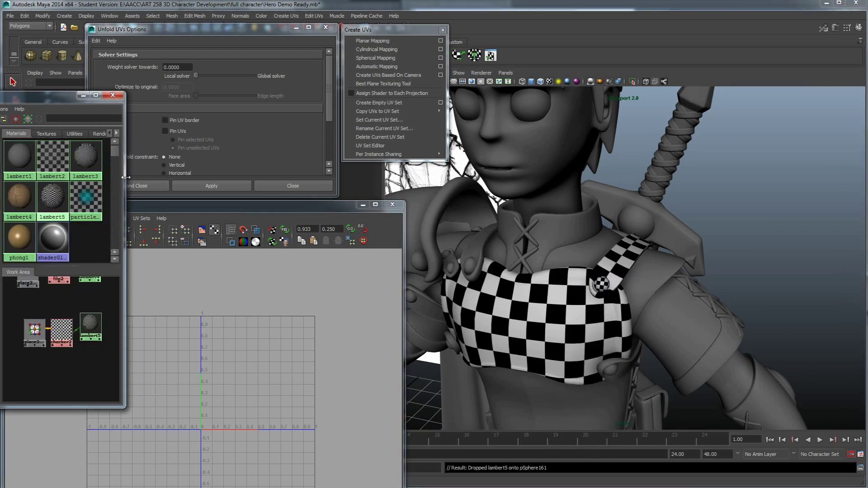
{"action": "left_click", "coordinate": [307, 301]}
Select the chest piece, button and strap together and compare their UV shells and checker sizes
{"action": "left_click_drag", "start_coordinate": [550, 321], "coordinate": [543, 322], "text": "alt"}
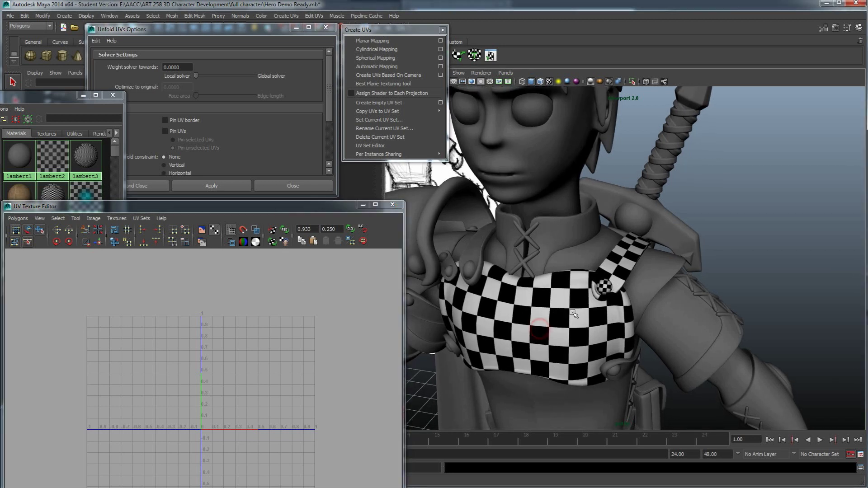
{"action": "left_click", "coordinate": [579, 302]}
{"action": "left_click", "coordinate": [603, 288], "text": "shift"}
{"action": "left_click", "coordinate": [613, 269], "text": "shift"}
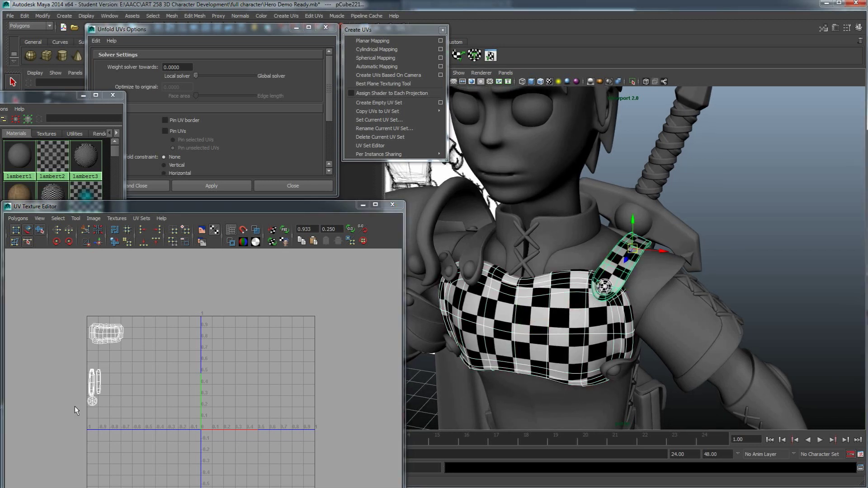
{"action": "left_click", "coordinate": [96, 415]}
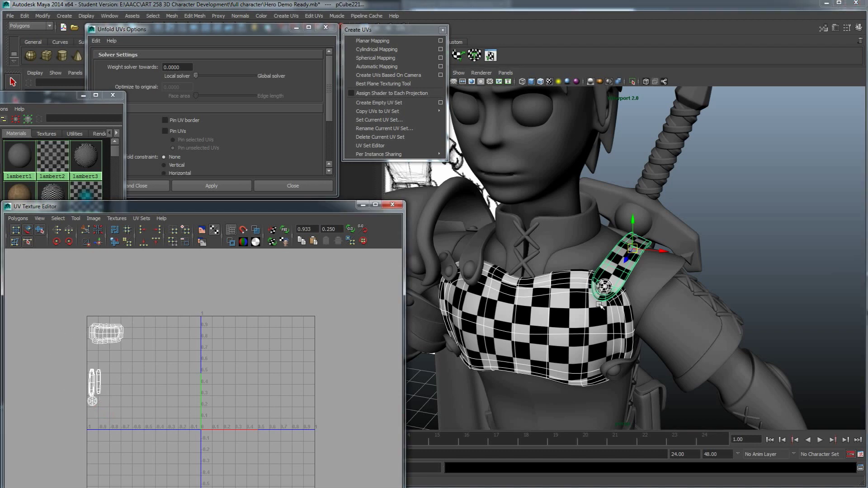
{"action": "scroll", "coordinate": [603, 288], "scroll_direction": "up", "scroll_amount": 2}
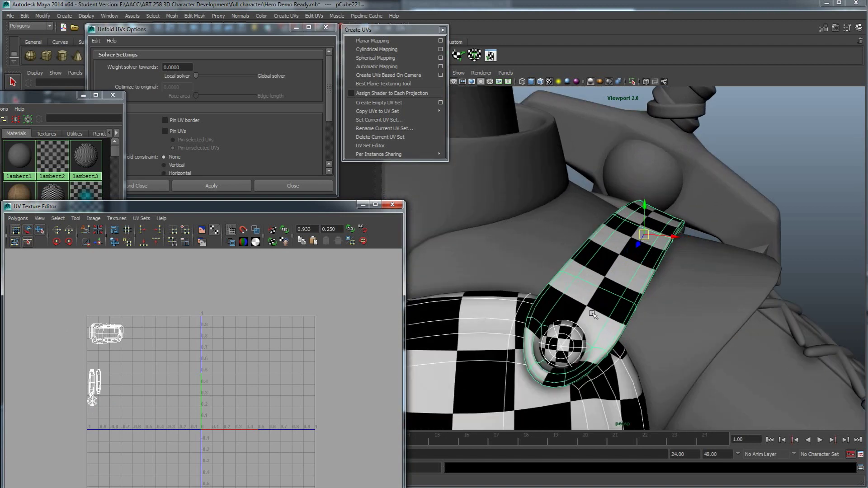
{"action": "scroll", "coordinate": [548, 344], "scroll_direction": "down", "scroll_amount": 3}
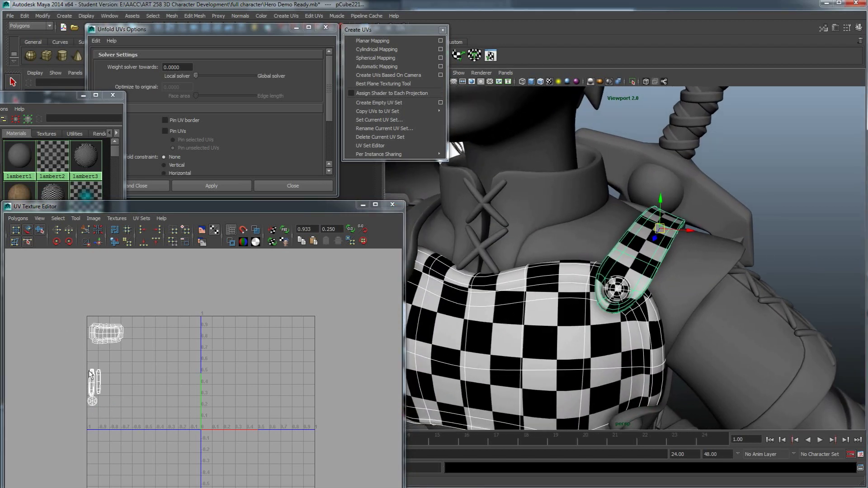
Switch to UV selection, select the button's whole UV shell and scale it down further
{"action": "right_click_drag", "start_coordinate": [96, 400], "coordinate": [121, 401]}
{"action": "scroll", "coordinate": [190, 367], "scroll_direction": "up", "scroll_amount": 4}
{"action": "scroll", "coordinate": [183, 368], "scroll_direction": "up", "scroll_amount": 6}
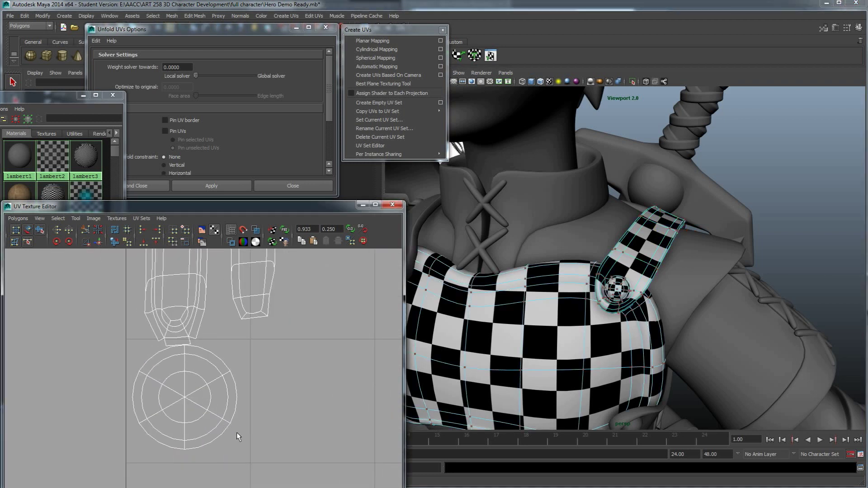
{"action": "left_click_drag", "start_coordinate": [209, 411], "coordinate": [210, 412]}
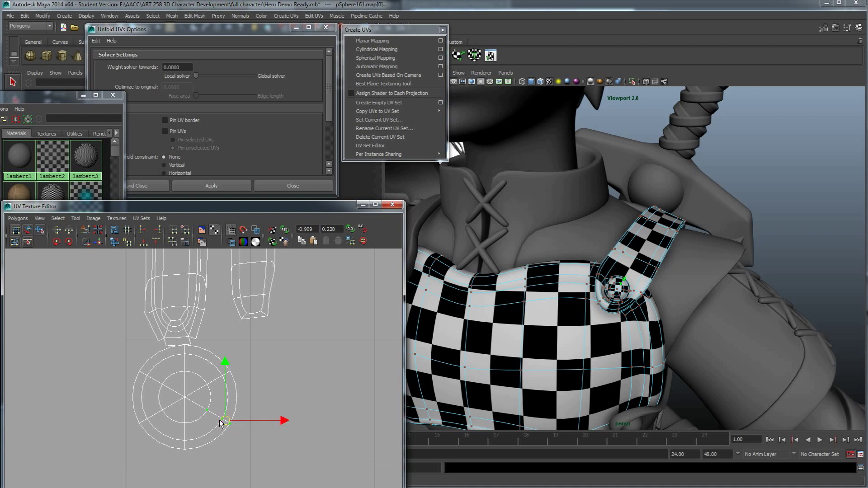
{"action": "right_click_drag", "start_coordinate": [220, 418], "coordinate": [247, 407], "text": "ctrl"}
{"action": "left_click_drag", "start_coordinate": [187, 398], "coordinate": [148, 455]}
{"action": "key", "text": "r"}
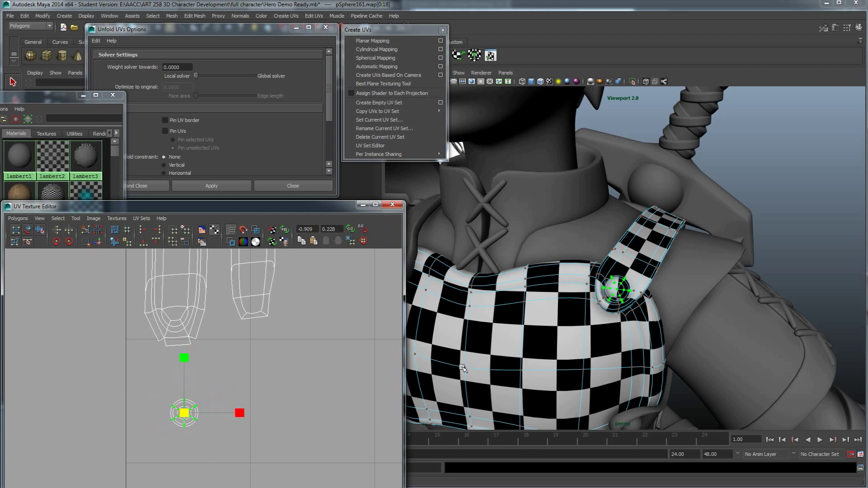
Try scaling the chest piece's UV shell up to about three times its size, and undo the scaling
{"action": "scroll", "coordinate": [267, 346], "scroll_direction": "down", "scroll_amount": 5}
{"action": "left_click_drag", "start_coordinate": [197, 292], "coordinate": [340, 258]}
{"action": "left_click_drag", "start_coordinate": [457, 341], "coordinate": [485, 345], "text": "alt"}
{"action": "right_click_drag", "start_coordinate": [484, 345], "coordinate": [474, 356], "text": "alt"}
{"action": "middle_click_drag", "start_coordinate": [302, 341], "coordinate": [186, 334], "text": "alt"}
{"action": "right_click_drag", "start_coordinate": [240, 333], "coordinate": [210, 338], "text": "alt"}
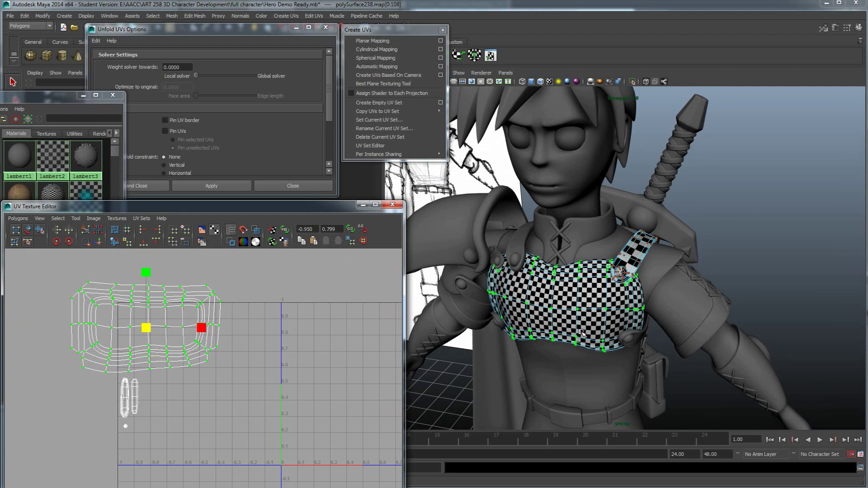
{"action": "right_click_drag", "start_coordinate": [298, 372], "coordinate": [272, 375], "text": "alt"}
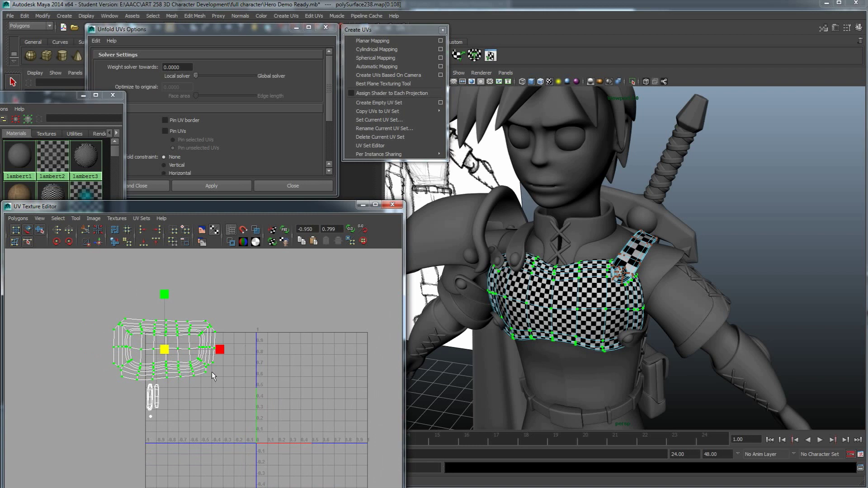
{"action": "key", "text": "ctrl+z"}
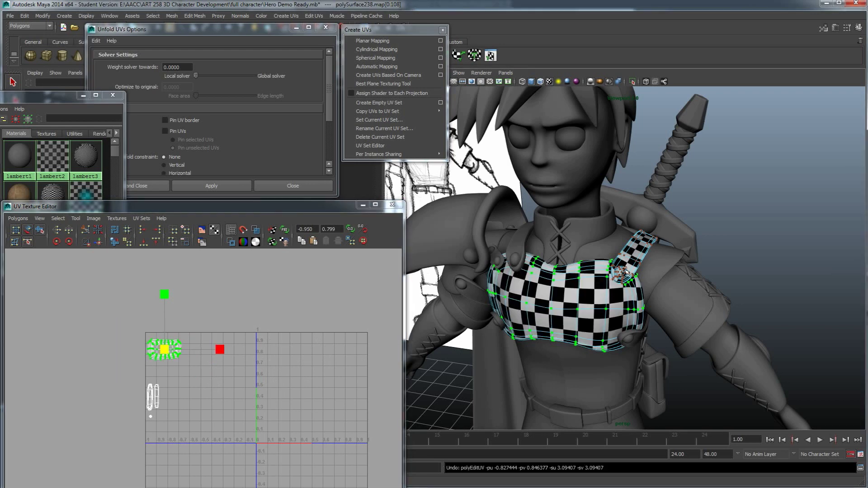
Deselect the UVs, compare the checker size across the chest piece, strap and button, and return to object mode
{"action": "left_click", "coordinate": [206, 396]}
{"action": "mouse_move", "coordinate": [584, 318]}
{"action": "right_mouse_down", "text": "alt"}
{"action": "mouse_move", "coordinate": [578, 334]}
{"action": "mouse_move", "coordinate": [596, 318]}
{"action": "right_mouse_up", "text": "alt"}
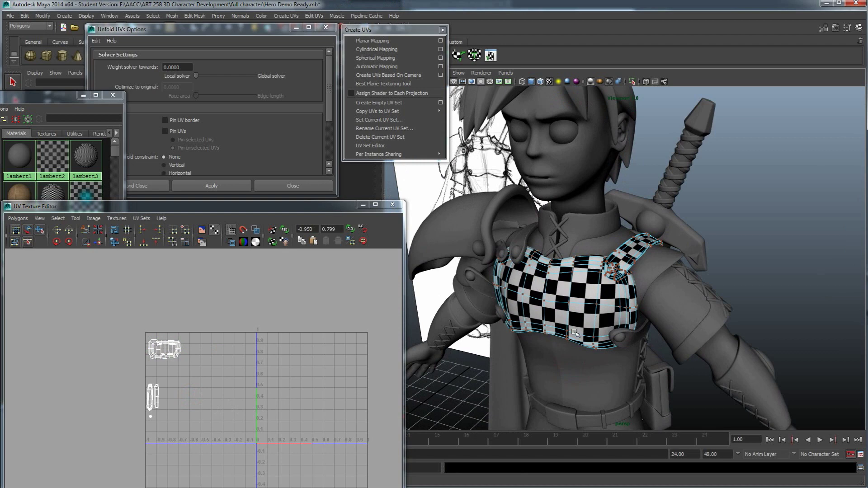
{"action": "left_click_drag", "start_coordinate": [576, 334], "coordinate": [581, 336], "text": "alt"}
{"action": "left_click_drag", "start_coordinate": [525, 352], "coordinate": [538, 344], "text": "alt"}
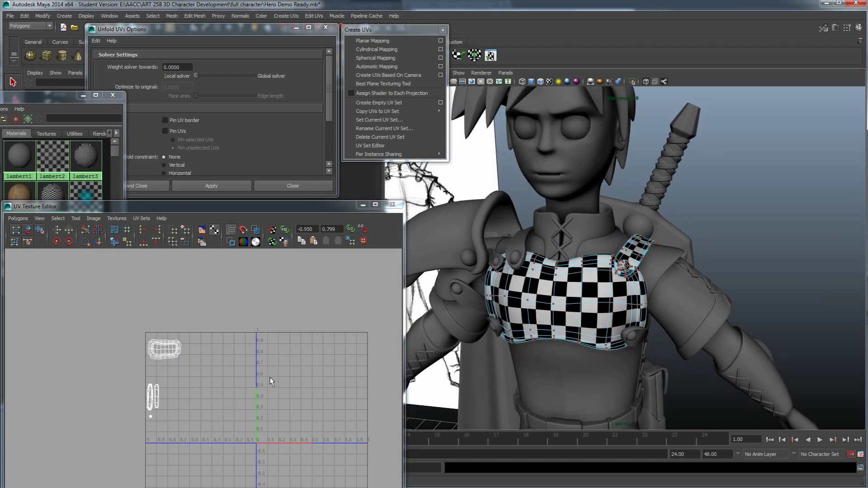
{"action": "left_click_drag", "start_coordinate": [641, 326], "coordinate": [608, 303], "text": "alt"}
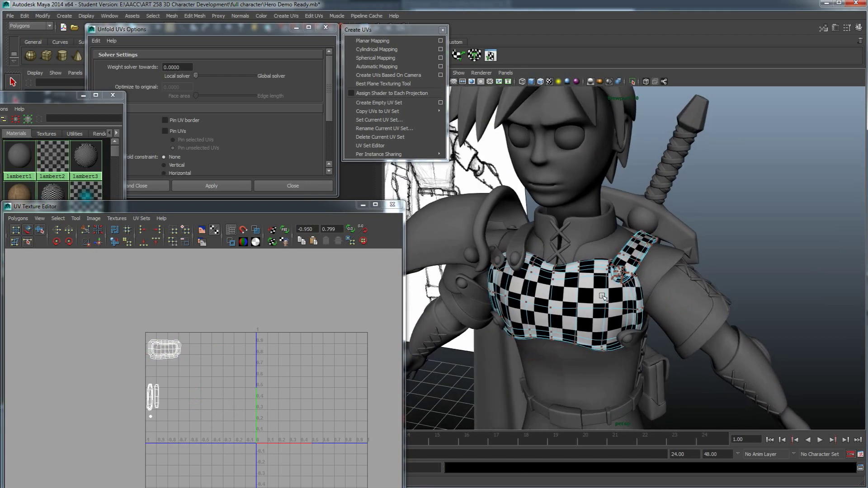
{"action": "mouse_move", "coordinate": [597, 288]}
{"action": "right_mouse_down"}
{"action": "mouse_move", "coordinate": [628, 276]}
{"action": "mouse_move", "coordinate": [591, 289]}
{"action": "right_mouse_up"}
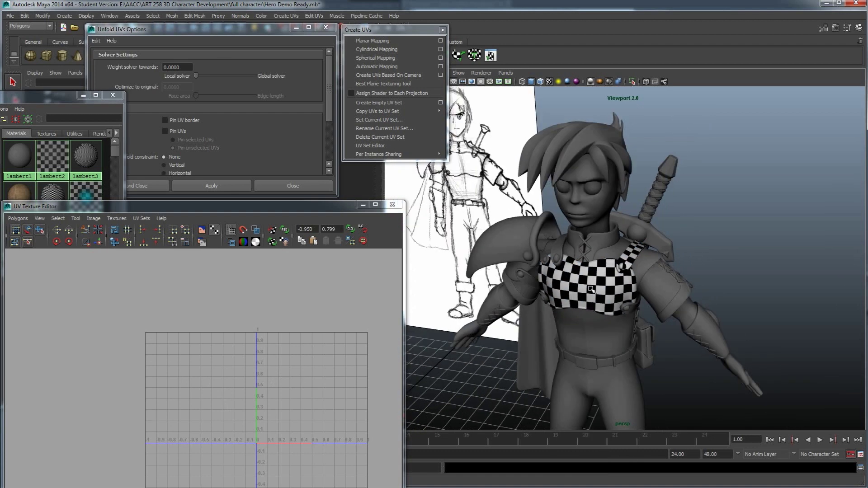
{"action": "mouse_move", "coordinate": [582, 304]}
{"action": "left_mouse_down", "text": "alt"}
{"action": "mouse_move", "coordinate": [597, 283]}
{"action": "mouse_move", "coordinate": [584, 302]}
{"action": "mouse_move", "coordinate": [606, 303]}
{"action": "left_mouse_up", "text": "alt"}
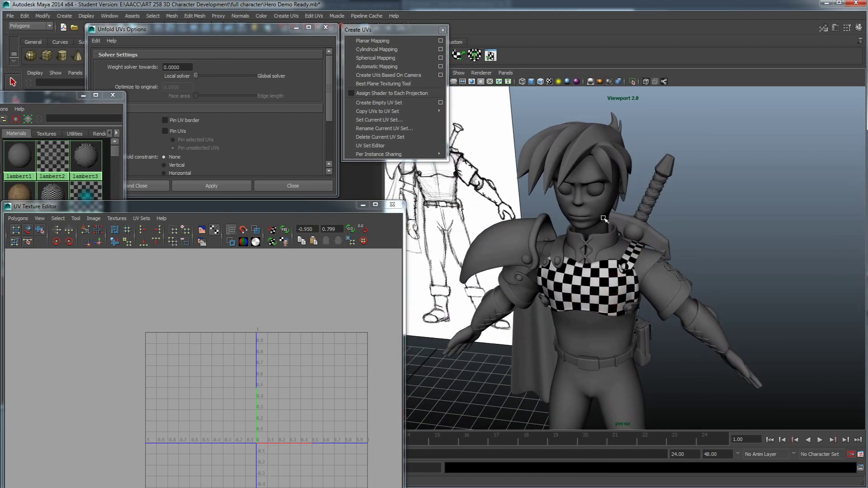
Select the head mesh, apply automatic mapping, and assign the checker material lambert5 to it
{"action": "left_click", "coordinate": [595, 203]}
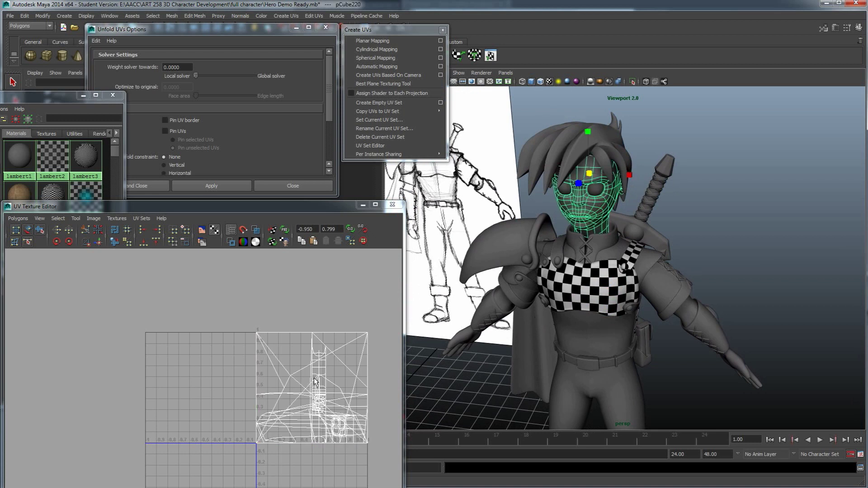
{"action": "left_click", "coordinate": [372, 67]}
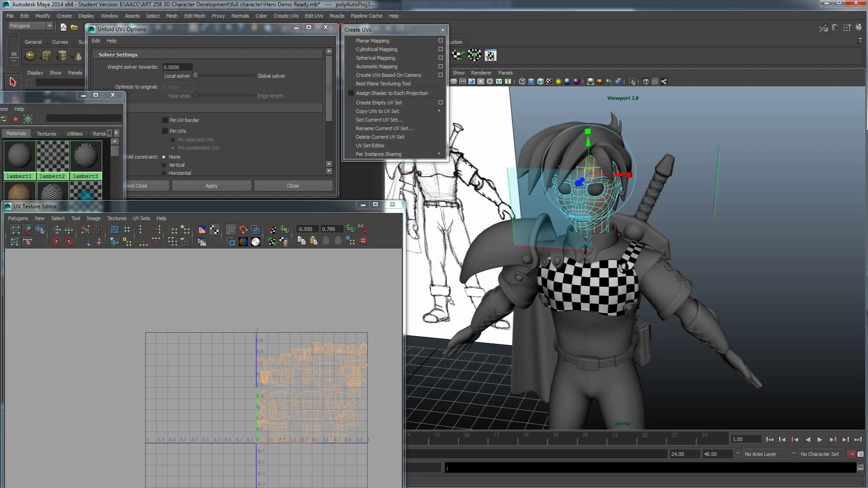
{"action": "middle_click_drag", "start_coordinate": [55, 194], "coordinate": [586, 208]}
Examine the checker pattern on the face, neck and side of the head for distortion and seams
{"action": "left_click_drag", "start_coordinate": [599, 247], "coordinate": [608, 233], "text": "alt"}
{"action": "scroll", "coordinate": [608, 230], "scroll_direction": "up", "scroll_amount": 3}
{"action": "left_click", "coordinate": [665, 187]}
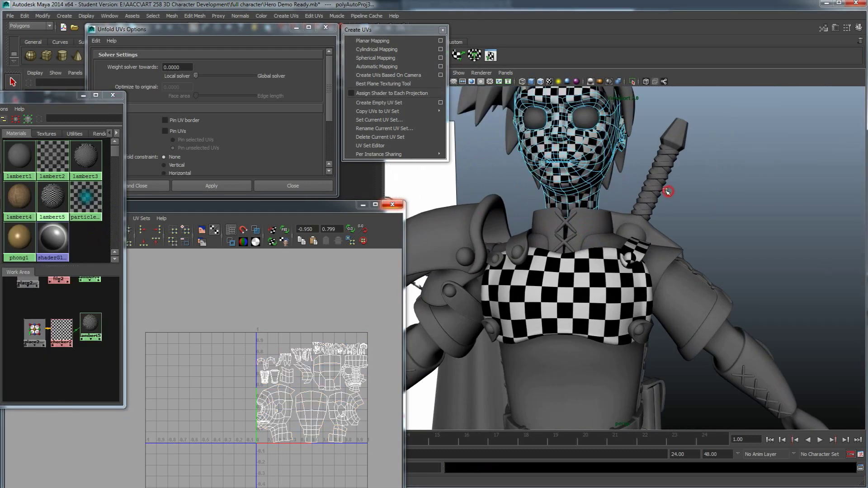
{"action": "middle_click_drag", "start_coordinate": [629, 165], "coordinate": [613, 270], "text": "alt"}
{"action": "left_click_drag", "start_coordinate": [613, 270], "coordinate": [606, 275], "text": "alt"}
{"action": "scroll", "coordinate": [605, 276], "scroll_direction": "up", "scroll_amount": 5}
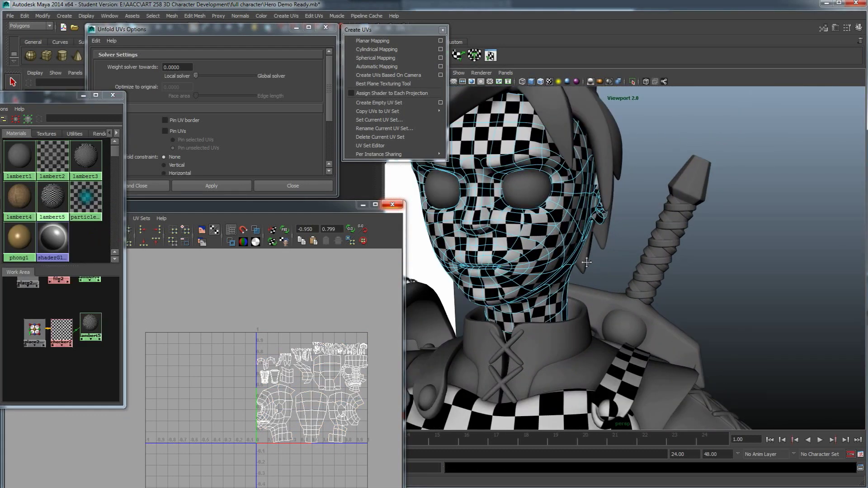
{"action": "middle_click_drag", "start_coordinate": [541, 348], "coordinate": [543, 262], "text": "alt"}
{"action": "middle_click_drag", "start_coordinate": [577, 289], "coordinate": [585, 400], "text": "alt"}
{"action": "middle_click_drag", "start_coordinate": [534, 314], "coordinate": [573, 287], "text": "alt"}
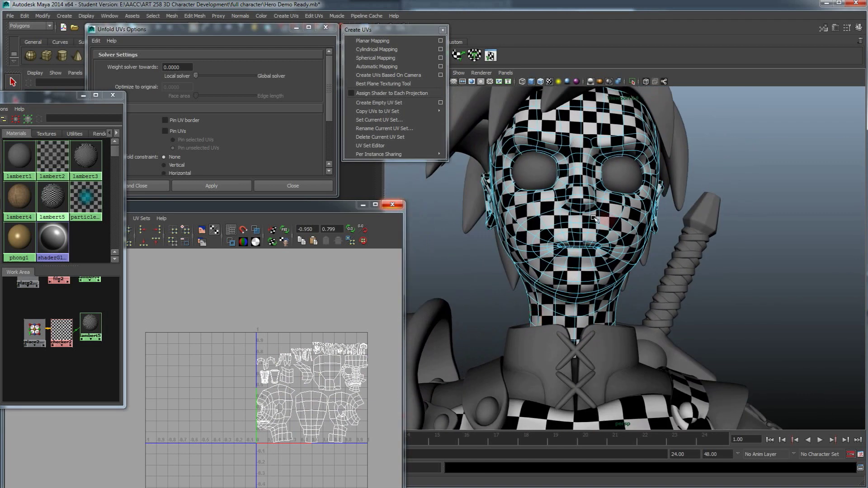
{"action": "left_click_drag", "start_coordinate": [608, 281], "coordinate": [634, 282], "text": "alt"}
{"action": "right_click_drag", "start_coordinate": [633, 238], "coordinate": [655, 226]}
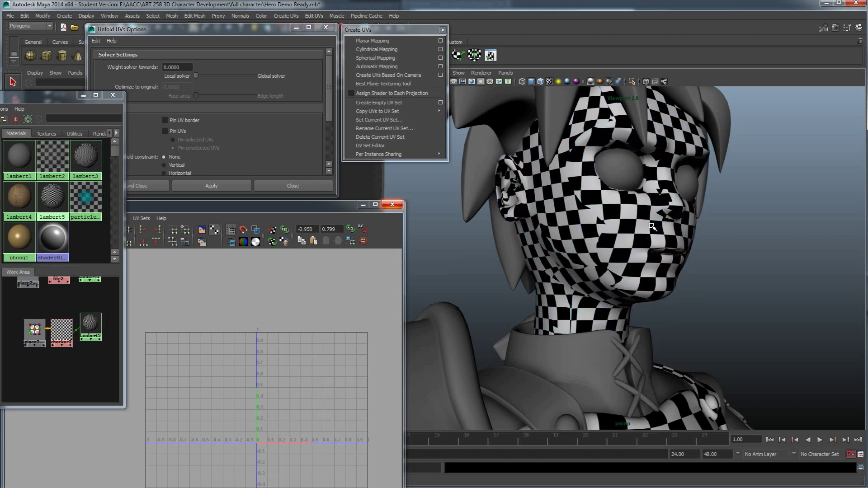
Try the burlap material lambert4 on the head and examine the weave for seams and distortion across the face, neck and ear
{"action": "left_click_drag", "start_coordinate": [593, 256], "coordinate": [617, 183], "text": "alt"}
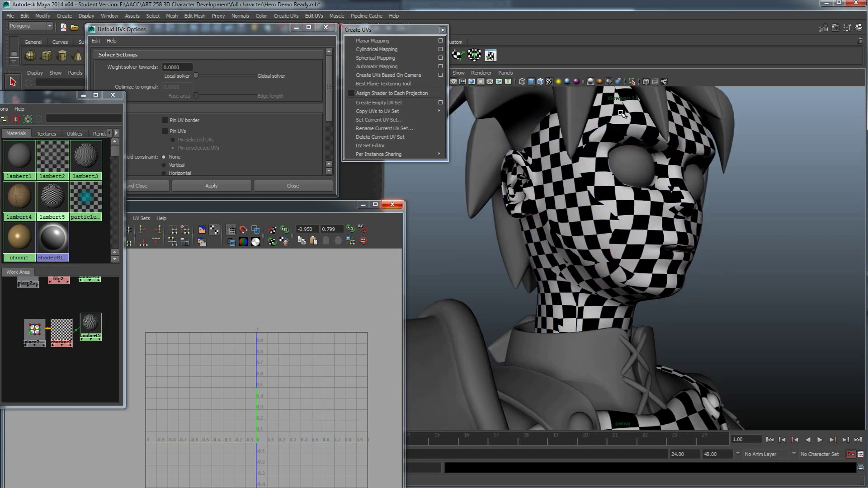
{"action": "left_click_drag", "start_coordinate": [626, 276], "coordinate": [657, 294], "text": "alt"}
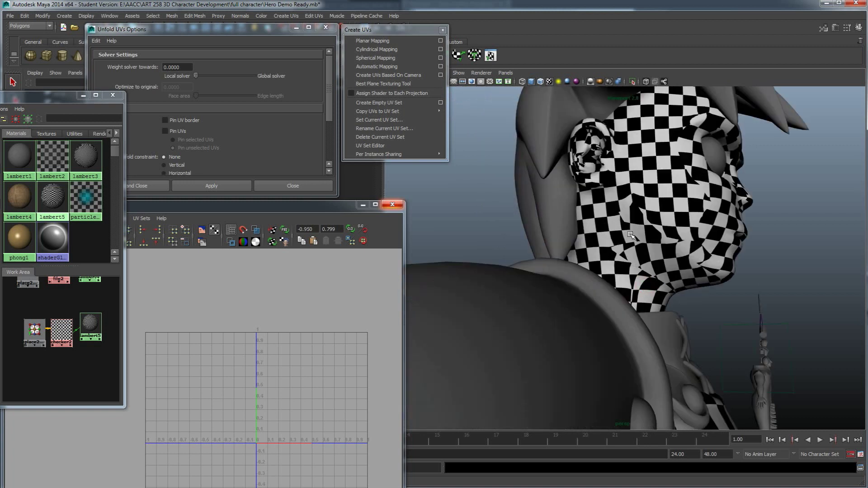
{"action": "middle_click_drag", "start_coordinate": [19, 193], "coordinate": [661, 229]}
{"action": "scroll", "coordinate": [648, 242], "scroll_direction": "up", "scroll_amount": 2}
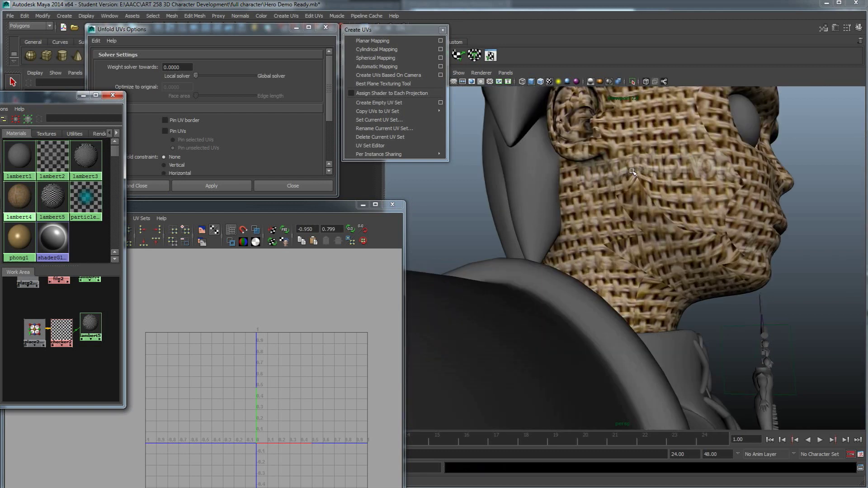
{"action": "left_click_drag", "start_coordinate": [664, 207], "coordinate": [585, 212], "text": "alt"}
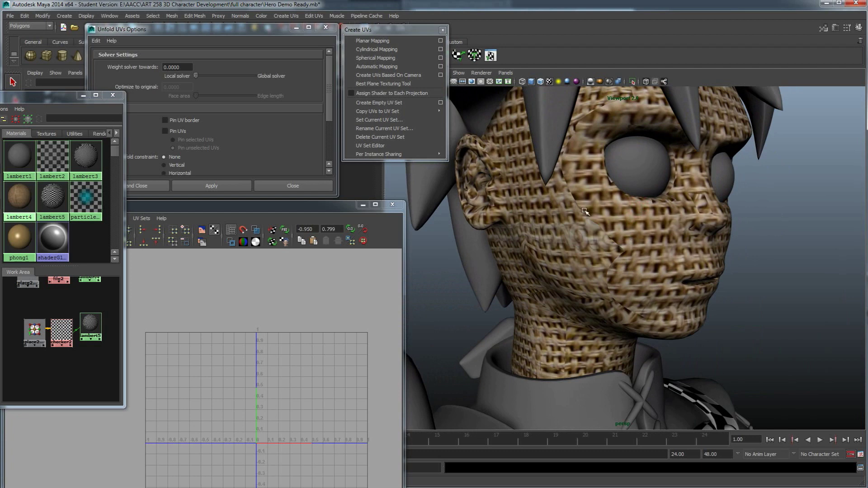
{"action": "left_click_drag", "start_coordinate": [593, 248], "coordinate": [592, 269], "text": "alt"}
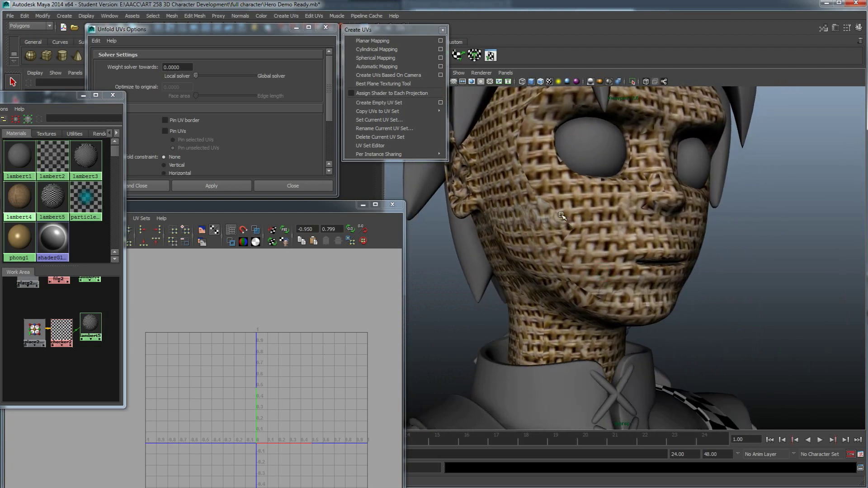
{"action": "left_click_drag", "start_coordinate": [564, 210], "coordinate": [567, 248], "text": "alt"}
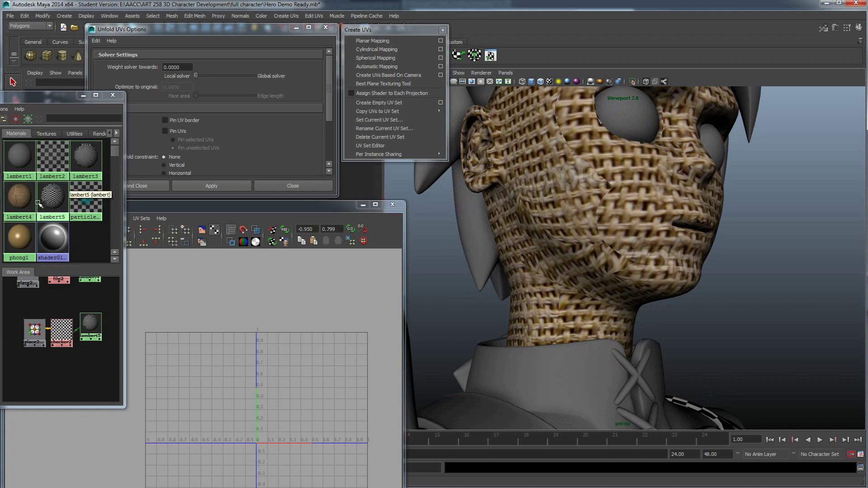
Assign the checker material lambert5 to the head again, select the head, and examine its shells in the UV Texture Editor
{"action": "middle_click_drag", "start_coordinate": [53, 197], "coordinate": [556, 216]}
{"action": "left_click", "coordinate": [579, 256]}
{"action": "middle_click_drag", "start_coordinate": [307, 408], "coordinate": [182, 379], "text": "alt"}
{"action": "scroll", "coordinate": [253, 377], "scroll_direction": "up", "scroll_amount": 1}
{"action": "scroll", "coordinate": [253, 378], "scroll_direction": "up", "scroll_amount": 3}
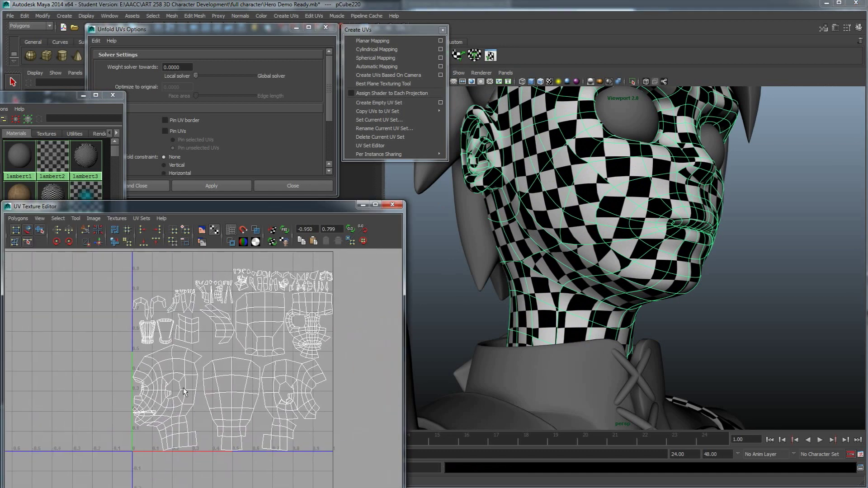
{"action": "scroll", "coordinate": [210, 387], "scroll_direction": "down", "scroll_amount": 1}
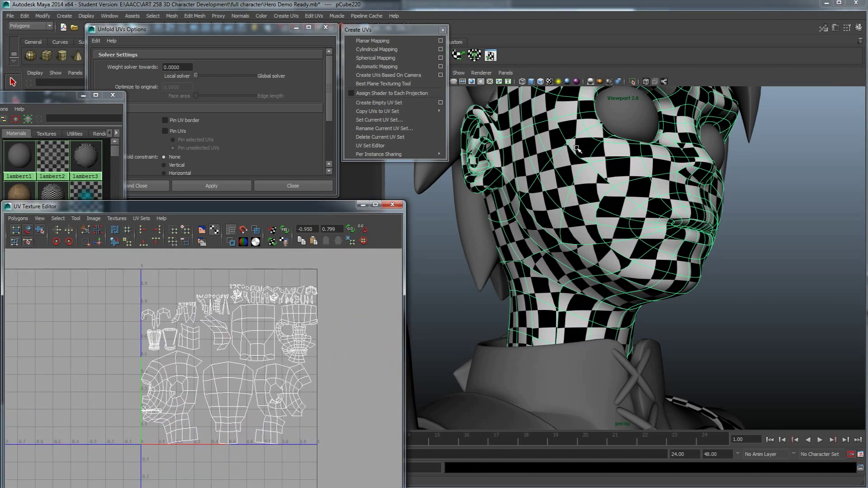
{"action": "middle_click_drag", "start_coordinate": [265, 376], "coordinate": [244, 371], "text": "alt"}
{"action": "scroll", "coordinate": [243, 371], "scroll_direction": "down", "scroll_amount": 1}
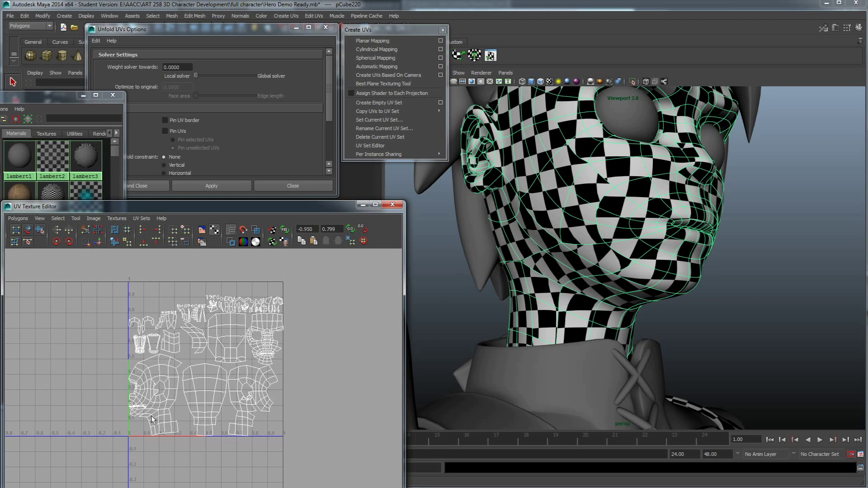
{"action": "scroll", "coordinate": [221, 385], "scroll_direction": "down", "scroll_amount": 1}
{"action": "middle_click_drag", "start_coordinate": [239, 406], "coordinate": [205, 389], "text": "alt"}
{"action": "scroll", "coordinate": [205, 390], "scroll_direction": "up", "scroll_amount": 2}
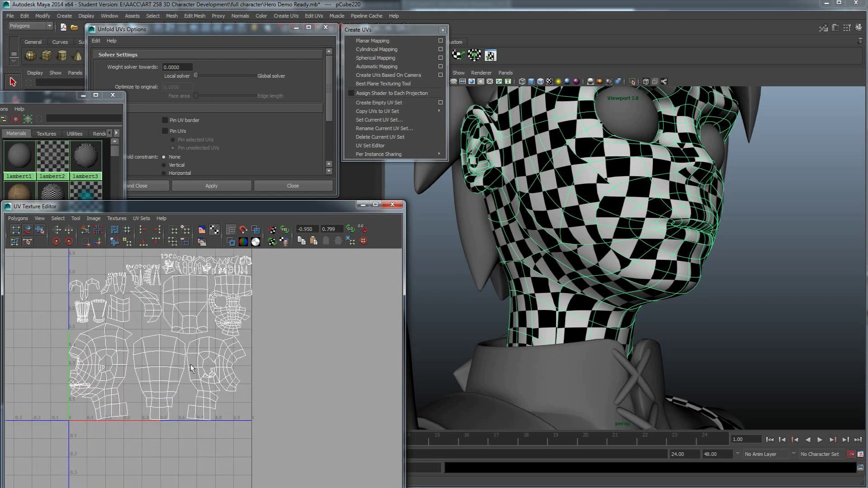
{"action": "scroll", "coordinate": [79, 393], "scroll_direction": "up", "scroll_amount": 3}
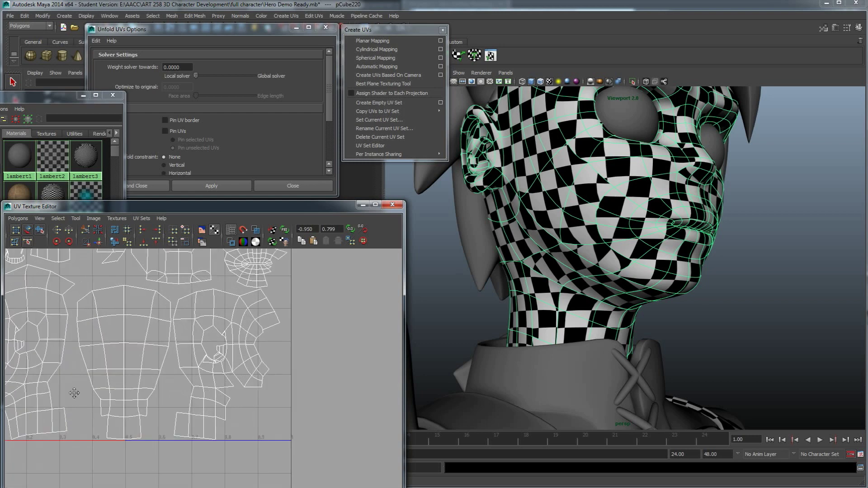
Select the whole side-of-head UV shell containing the mouth profile and move it to the far side of the other head shells
{"action": "middle_click_drag", "start_coordinate": [76, 394], "coordinate": [222, 422], "text": "alt"}
{"action": "right_click_drag", "start_coordinate": [95, 338], "coordinate": [122, 358]}
{"action": "left_click_drag", "start_coordinate": [88, 322], "coordinate": [133, 366]}
{"action": "right_click_drag", "start_coordinate": [128, 350], "coordinate": [154, 340], "text": "ctrl"}
{"action": "scroll", "coordinate": [142, 362], "scroll_direction": "down", "scroll_amount": 3}
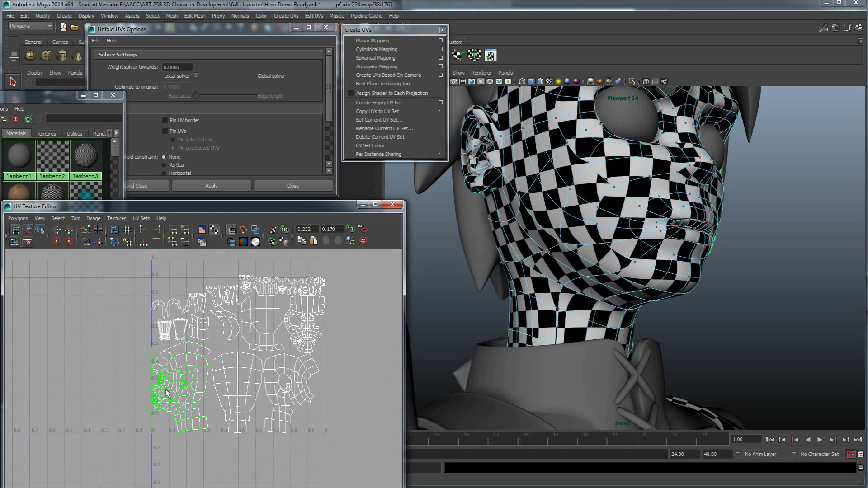
{"action": "key", "text": "w"}
{"action": "left_click_drag", "start_coordinate": [184, 387], "coordinate": [385, 381]}
Select the front-of-face UV shell and move it down between the two side-of-head shells
{"action": "middle_click_drag", "start_coordinate": [324, 396], "coordinate": [229, 393], "text": "alt"}
{"action": "left_click_drag", "start_coordinate": [240, 337], "coordinate": [211, 313]}
{"action": "right_click_drag", "start_coordinate": [217, 322], "coordinate": [240, 312], "text": "ctrl"}
{"action": "left_click_drag", "start_coordinate": [218, 321], "coordinate": [246, 359]}
{"action": "left_click_drag", "start_coordinate": [240, 322], "coordinate": [237, 393]}
{"action": "middle_click_drag", "start_coordinate": [238, 393], "coordinate": [294, 399], "text": "alt"}
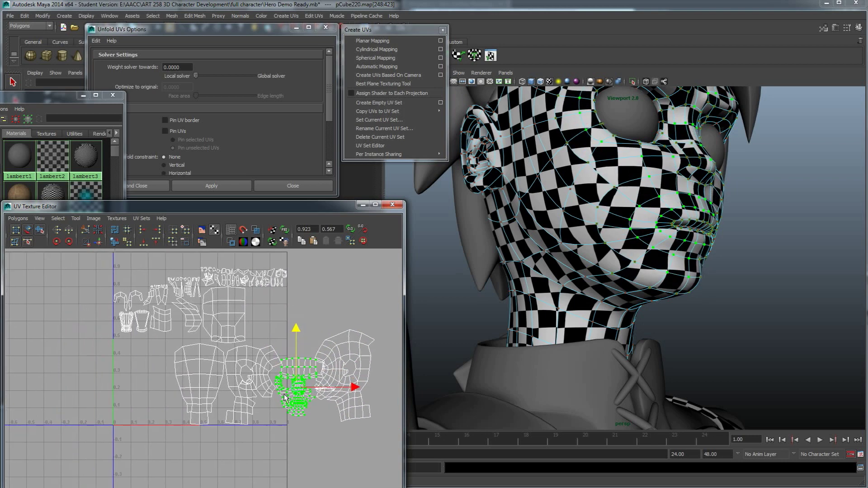
Select the boxy top-of-head UV shell and move it horizontally to sit above the face shell
{"action": "left_click", "coordinate": [241, 341]}
{"action": "right_click_drag", "start_coordinate": [226, 325], "coordinate": [241, 337], "text": "ctrl"}
{"action": "left_click_drag", "start_coordinate": [224, 317], "coordinate": [295, 320]}
Select the tapered back-of-head UV shell, move it above the top-of-head shell, and rotate it about 180° so its narrow end points up
{"action": "left_click_drag", "start_coordinate": [207, 417], "coordinate": [185, 401]}
{"action": "right_click_drag", "start_coordinate": [200, 400], "coordinate": [224, 384], "text": "ctrl"}
{"action": "middle_click_drag", "start_coordinate": [211, 382], "coordinate": [183, 409], "text": "alt"}
{"action": "left_click_drag", "start_coordinate": [177, 415], "coordinate": [338, 285]}
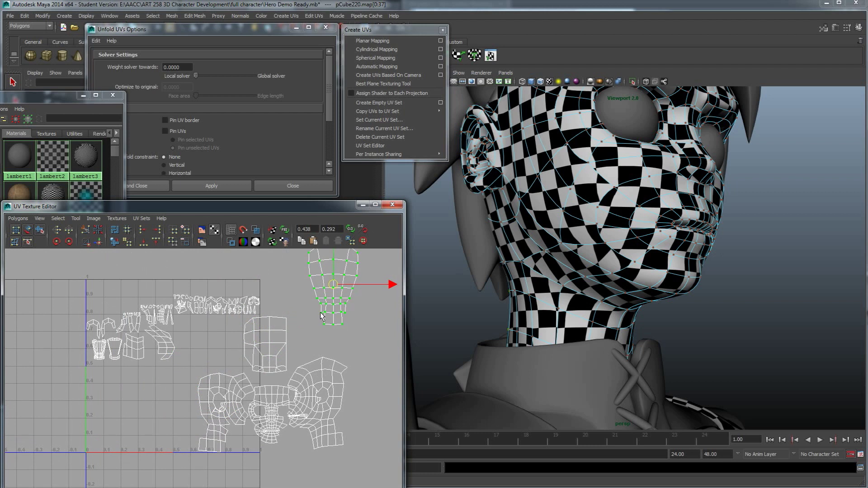
{"action": "middle_click_drag", "start_coordinate": [321, 310], "coordinate": [304, 362], "text": "alt"}
{"action": "left_click_drag", "start_coordinate": [316, 332], "coordinate": [262, 307]}
{"action": "key", "text": "e"}
{"action": "left_click_drag", "start_coordinate": [214, 337], "coordinate": [327, 273]}
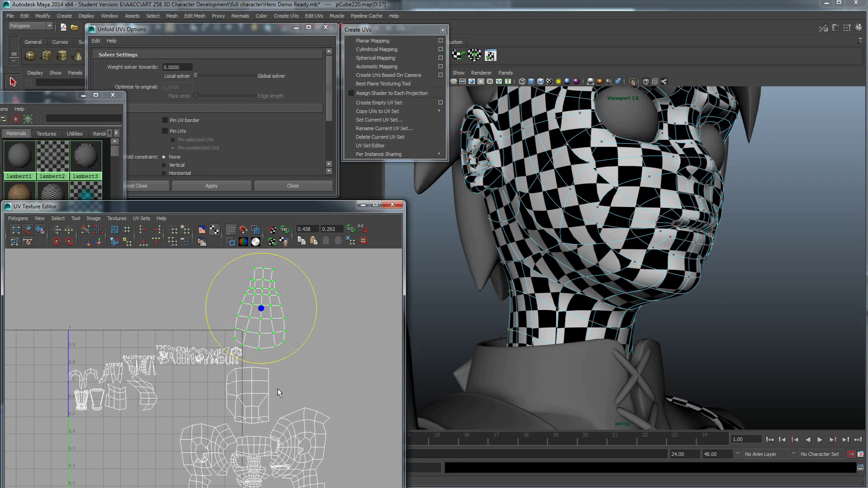
Select only the thin, overlapping inner-mouth faces within the side-of-head shell and apply planar mapping to them
{"action": "middle_click_drag", "start_coordinate": [280, 392], "coordinate": [270, 309], "text": "alt"}
{"action": "right_click_drag", "start_coordinate": [270, 309], "coordinate": [270, 410], "text": "alt"}
{"action": "middle_click_drag", "start_coordinate": [270, 410], "coordinate": [262, 408], "text": "alt"}
{"action": "scroll", "coordinate": [262, 408], "scroll_direction": "up", "scroll_amount": 10}
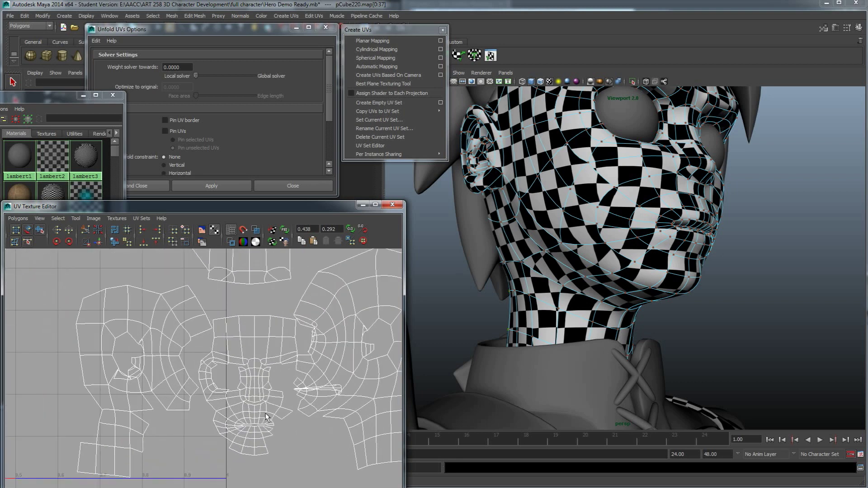
{"action": "right_click_drag", "start_coordinate": [274, 370], "coordinate": [273, 350]}
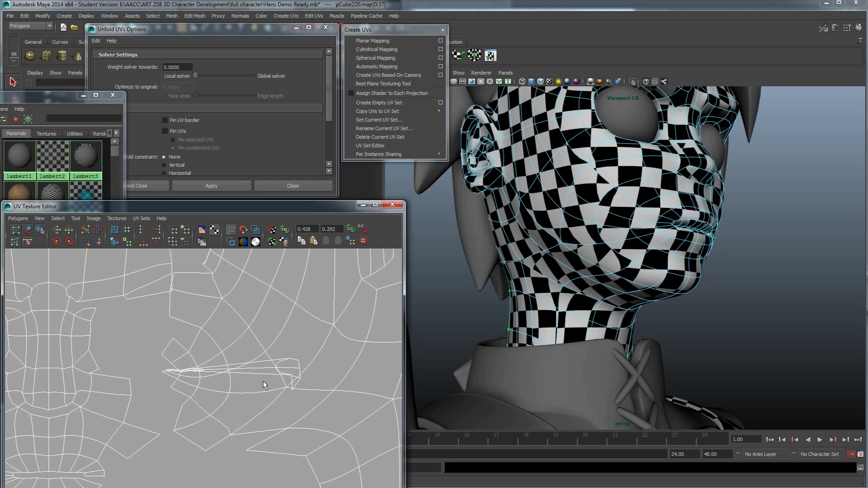
{"action": "right_click_drag", "start_coordinate": [289, 388], "coordinate": [294, 410]}
{"action": "left_click_drag", "start_coordinate": [312, 400], "coordinate": [170, 346]}
{"action": "left_click_drag", "start_coordinate": [159, 355], "coordinate": [159, 355]}
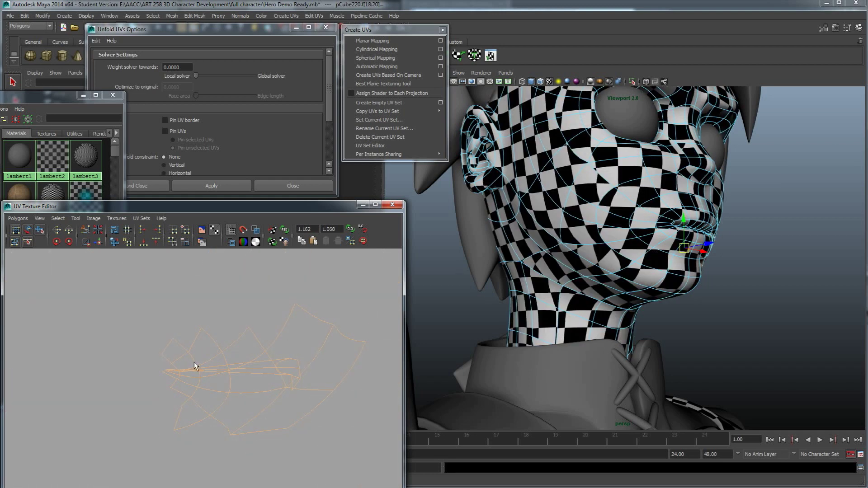
{"action": "left_click_drag", "start_coordinate": [278, 342], "coordinate": [306, 345], "text": "ctrl"}
{"action": "left_click_drag", "start_coordinate": [359, 423], "coordinate": [325, 350], "text": "ctrl"}
{"action": "left_click_drag", "start_coordinate": [205, 414], "coordinate": [166, 389], "text": "ctrl"}
{"action": "left_click_drag", "start_coordinate": [200, 349], "coordinate": [220, 353], "text": "ctrl"}
{"action": "left_click_drag", "start_coordinate": [192, 393], "coordinate": [164, 378], "text": "ctrl"}
{"action": "scroll", "coordinate": [229, 379], "scroll_direction": "down", "scroll_amount": 2}
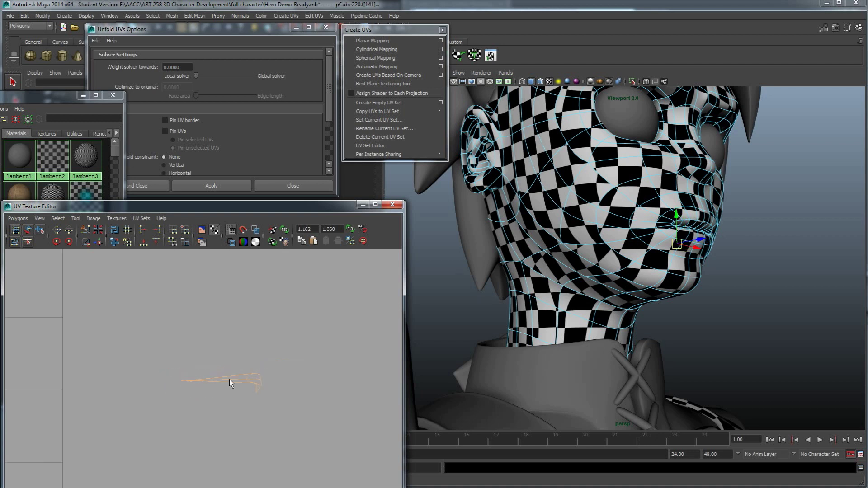
{"action": "left_click", "coordinate": [372, 41]}
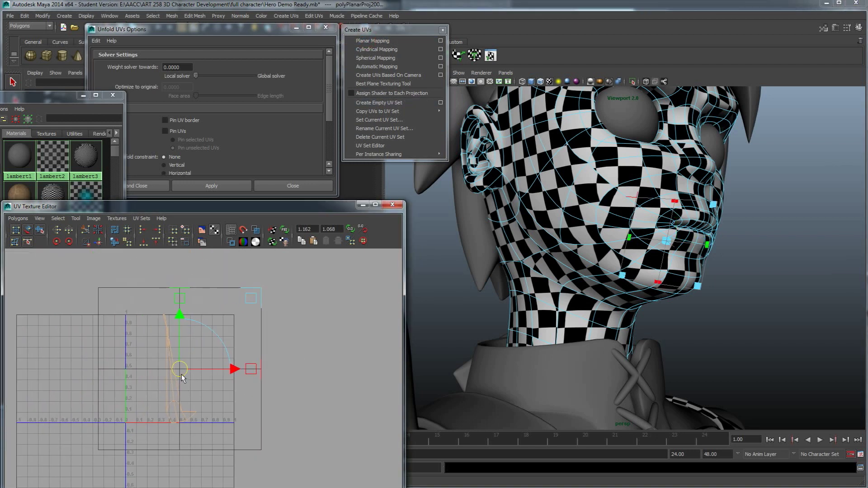
Select the whole UV shell of the newly mapped inner mouth and move it clear of the head shells
{"action": "key", "text": "r"}
{"action": "key", "text": "e"}
{"action": "key", "text": "r"}
{"action": "right_click", "coordinate": [170, 376]}
{"action": "right_click_drag", "start_coordinate": [170, 376], "coordinate": [189, 375]}
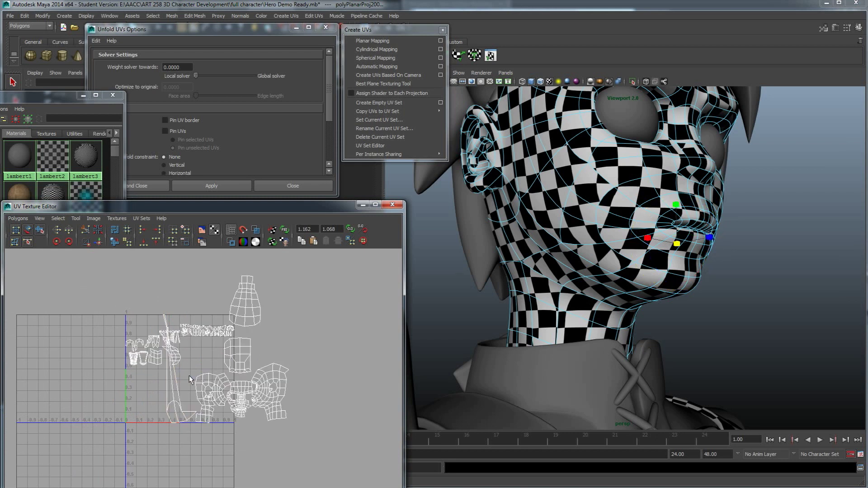
{"action": "left_click", "coordinate": [173, 406]}
{"action": "right_click_drag", "start_coordinate": [173, 406], "coordinate": [179, 398], "text": "ctrl"}
{"action": "left_click_drag", "start_coordinate": [180, 372], "coordinate": [141, 342]}
{"action": "key", "text": "w"}
{"action": "left_click", "coordinate": [335, 368]}
Examine the border edges around the nose bridge and cheek on the face shell to find their matching edges
{"action": "scroll", "coordinate": [299, 413], "scroll_direction": "up", "scroll_amount": 3}
{"action": "scroll", "coordinate": [299, 413], "scroll_direction": "up", "scroll_amount": 3}
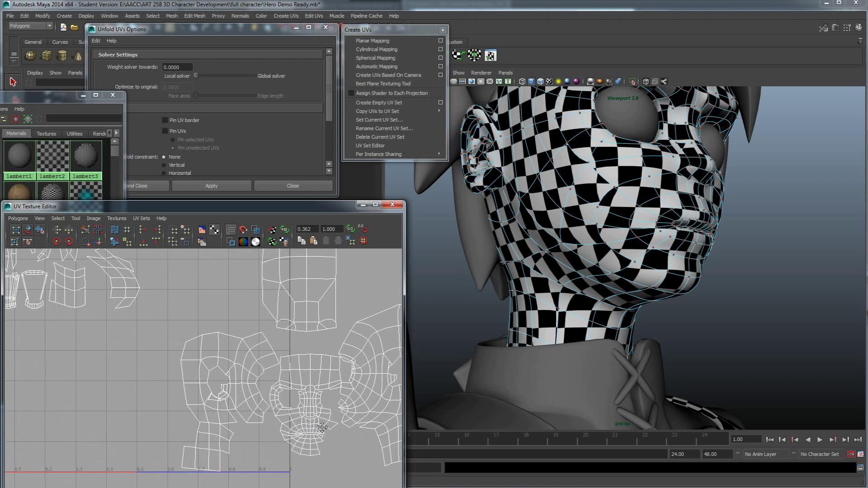
{"action": "scroll", "coordinate": [277, 408], "scroll_direction": "up", "scroll_amount": 4}
{"action": "right_click_drag", "start_coordinate": [244, 367], "coordinate": [244, 346]}
{"action": "scroll", "coordinate": [252, 407], "scroll_direction": "up", "scroll_amount": 5}
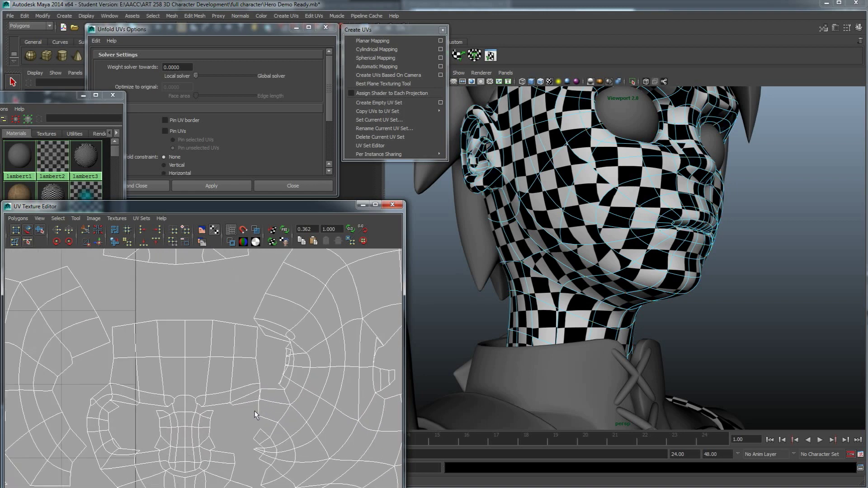
{"action": "scroll", "coordinate": [259, 353], "scroll_direction": "up", "scroll_amount": 5}
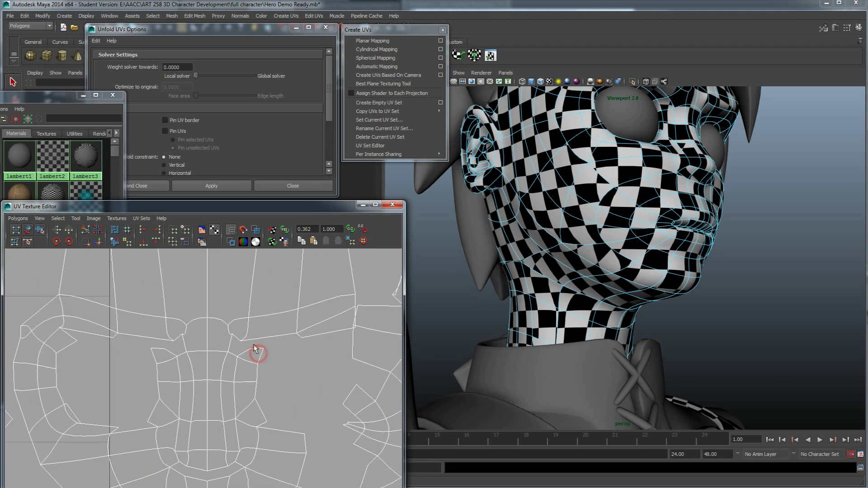
{"action": "left_click", "coordinate": [256, 348]}
{"action": "left_click", "coordinate": [232, 349]}
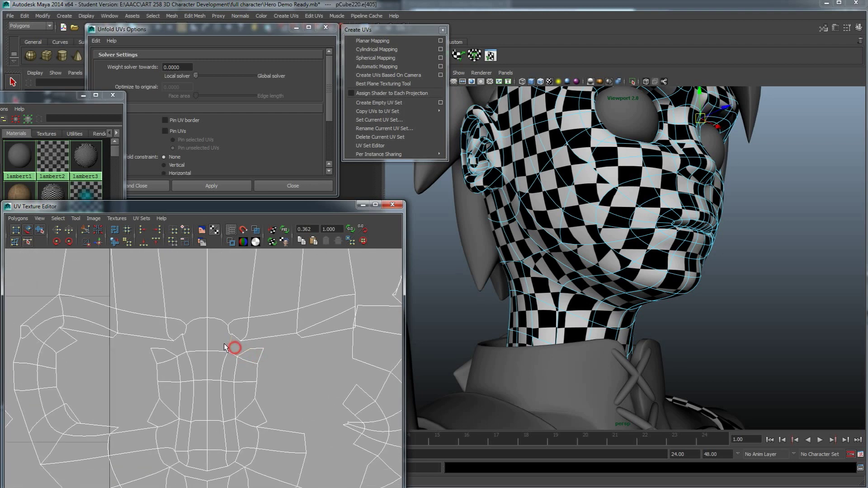
{"action": "left_click", "coordinate": [232, 348]}
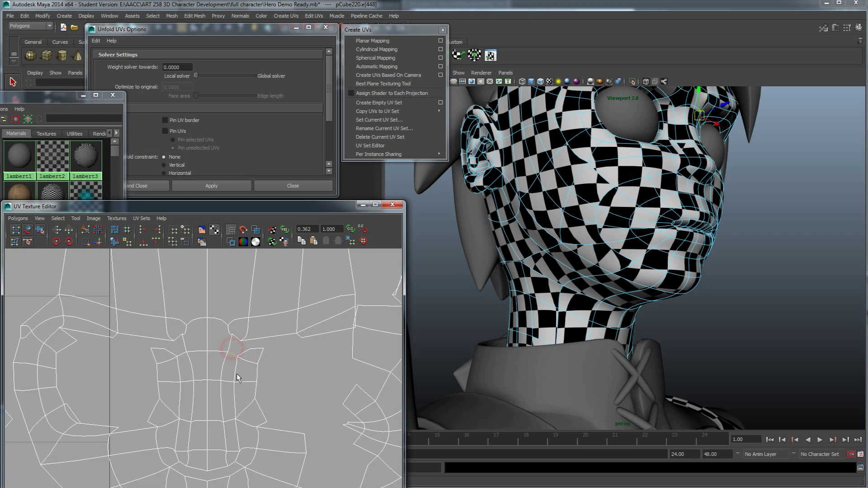
{"action": "left_click", "coordinate": [271, 436]}
{"action": "scroll", "coordinate": [272, 423], "scroll_direction": "down", "scroll_amount": 2}
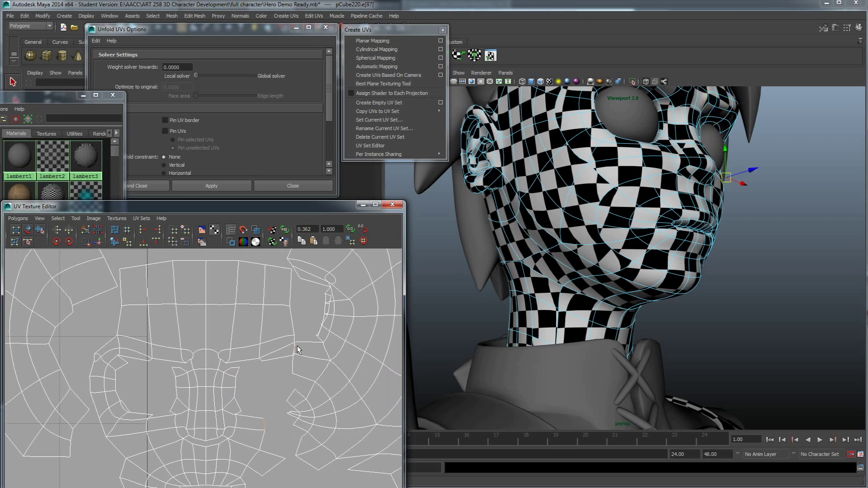
Find the forehead border edge shared with the neighbouring side-of-head shell and join the two shells there with Move and Sew
{"action": "middle_click_drag", "start_coordinate": [298, 350], "coordinate": [334, 351], "text": "alt"}
{"action": "left_click", "coordinate": [152, 272]}
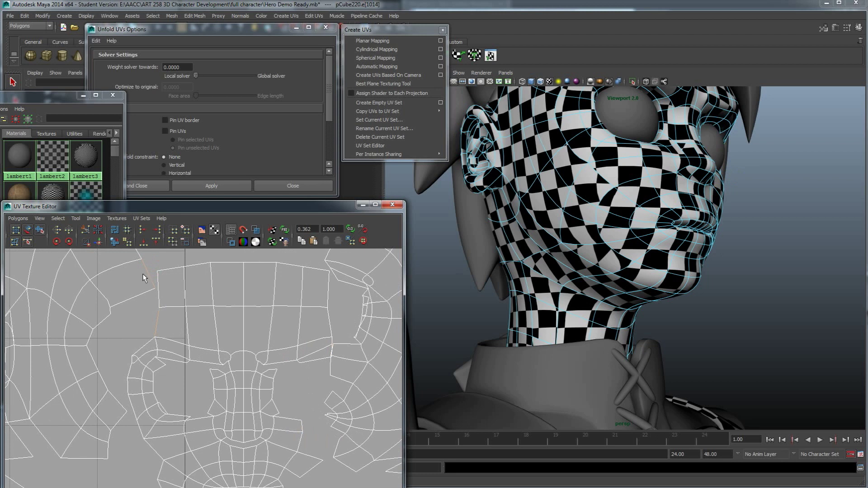
{"action": "middle_click_drag", "start_coordinate": [156, 316], "coordinate": [200, 370], "text": "alt"}
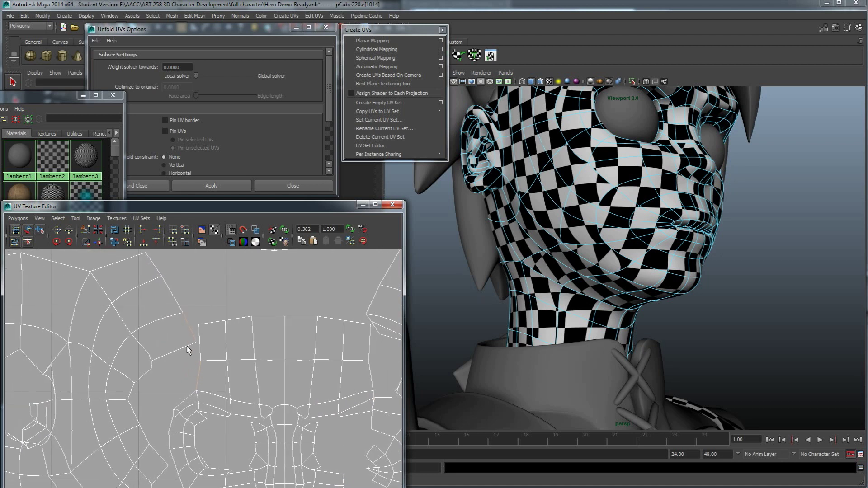
{"action": "left_click", "coordinate": [184, 293]}
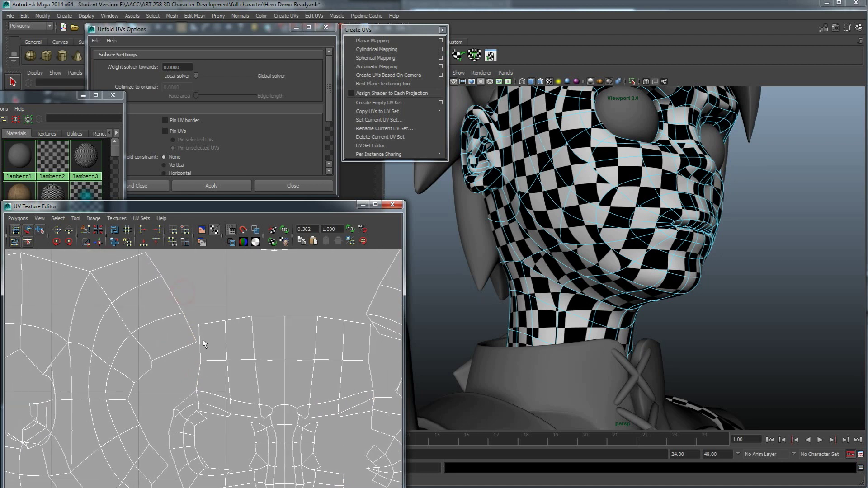
{"action": "left_click", "coordinate": [175, 289]}
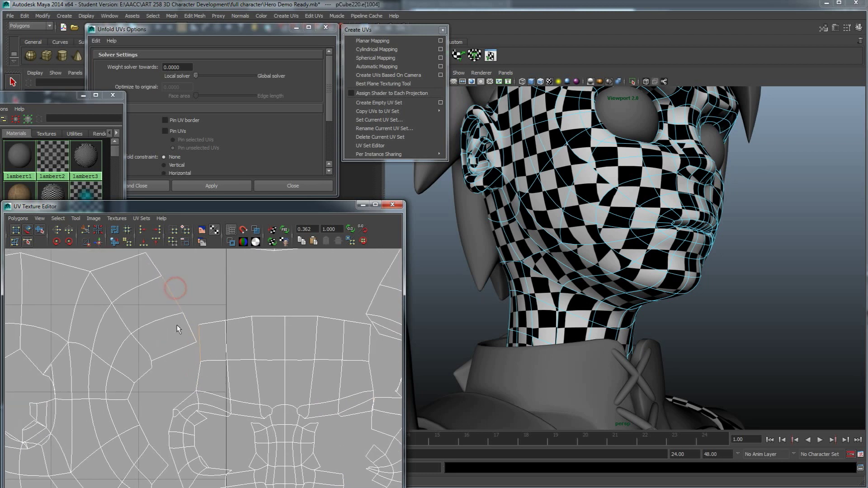
{"action": "left_click", "coordinate": [99, 243]}
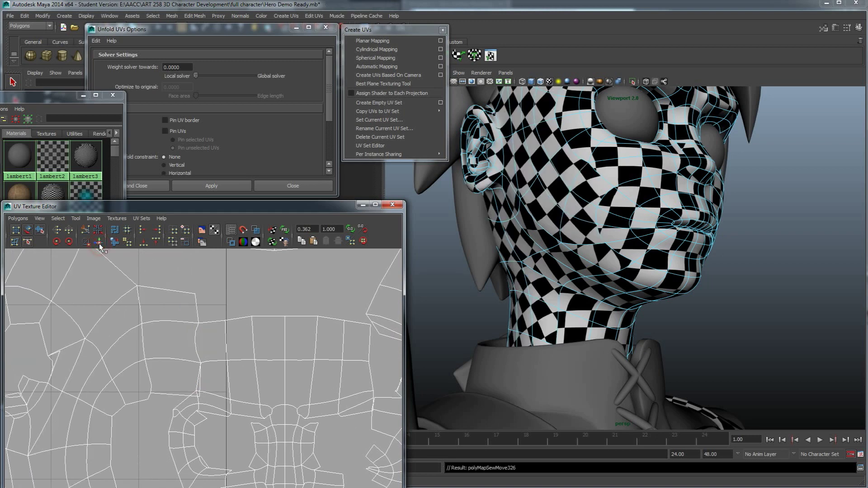
Move and sew the remaining open temple edges down to the outer eye corner between the face and side of the head
{"action": "left_click", "coordinate": [199, 382]}
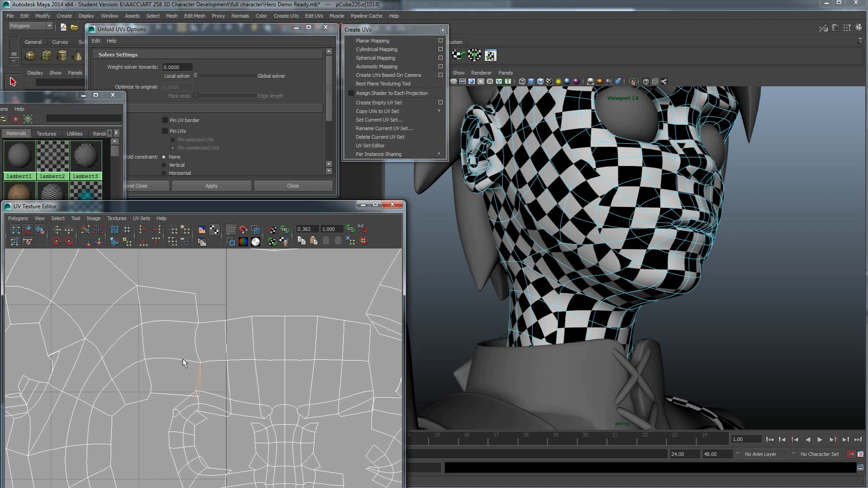
{"action": "left_click", "coordinate": [98, 243]}
{"action": "middle_click_drag", "start_coordinate": [205, 380], "coordinate": [237, 337], "text": "alt"}
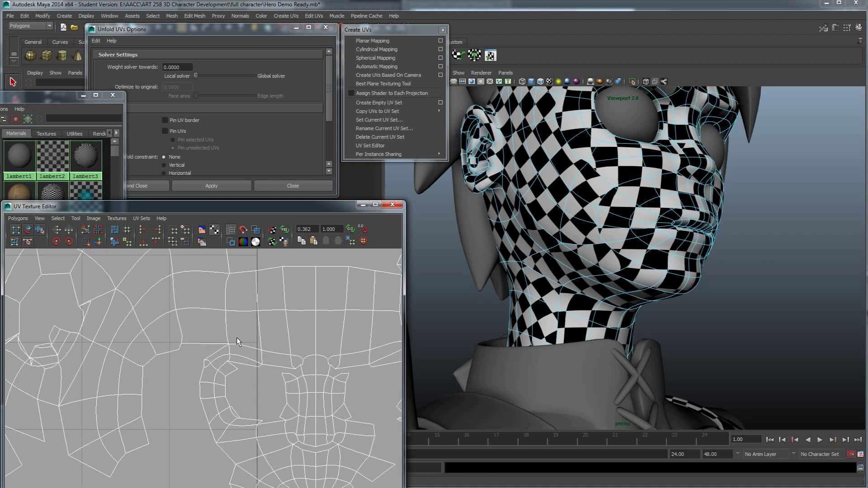
{"action": "left_click", "coordinate": [203, 344]}
{"action": "left_click", "coordinate": [104, 243]}
{"action": "left_click", "coordinate": [187, 358]}
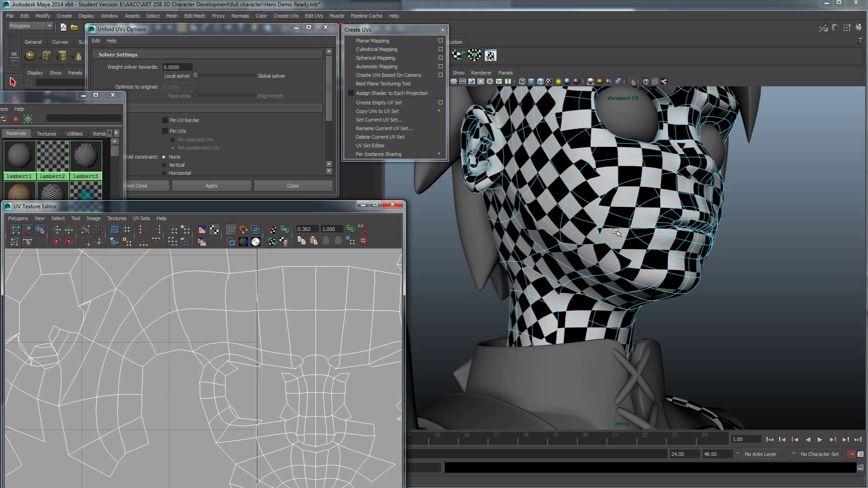
Switch the head out of smooth preview, then move and sew the open edge above the hero's right outer eye corner
{"action": "key", "text": "1"}
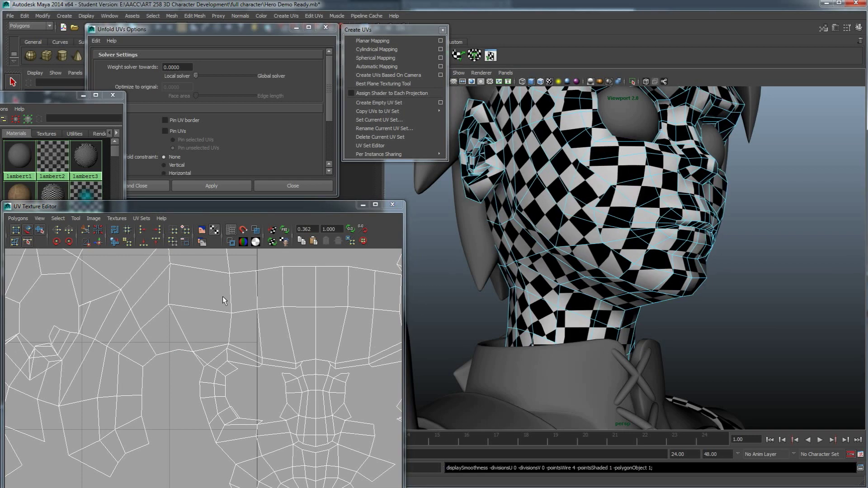
{"action": "key", "text": "3"}
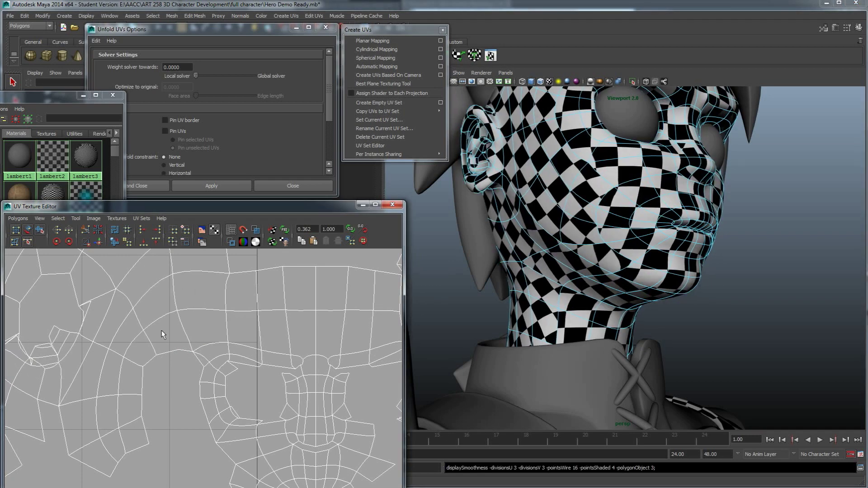
{"action": "key", "text": "1"}
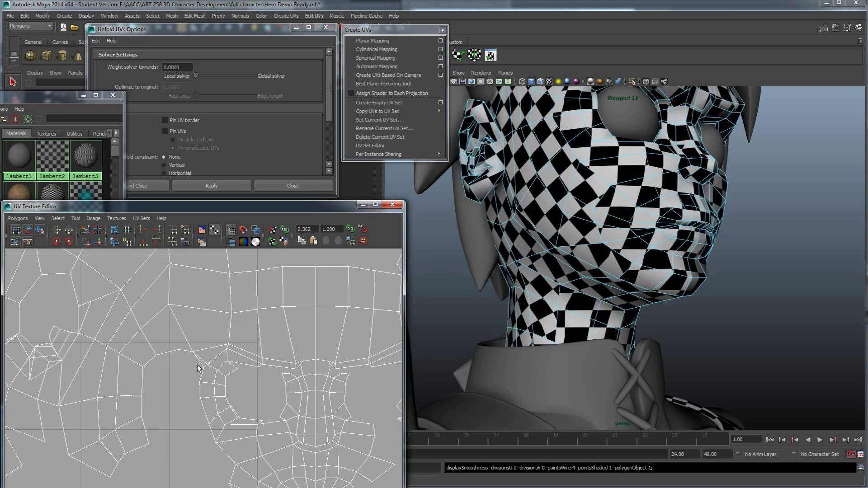
{"action": "scroll", "coordinate": [225, 377], "scroll_direction": "down", "scroll_amount": 3}
{"action": "scroll", "coordinate": [208, 401], "scroll_direction": "up", "scroll_amount": 3}
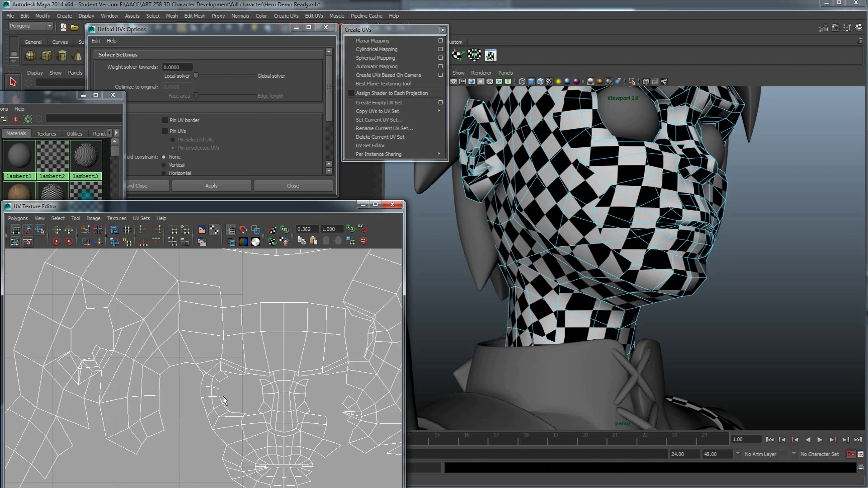
{"action": "scroll", "coordinate": [204, 397], "scroll_direction": "up", "scroll_amount": 1}
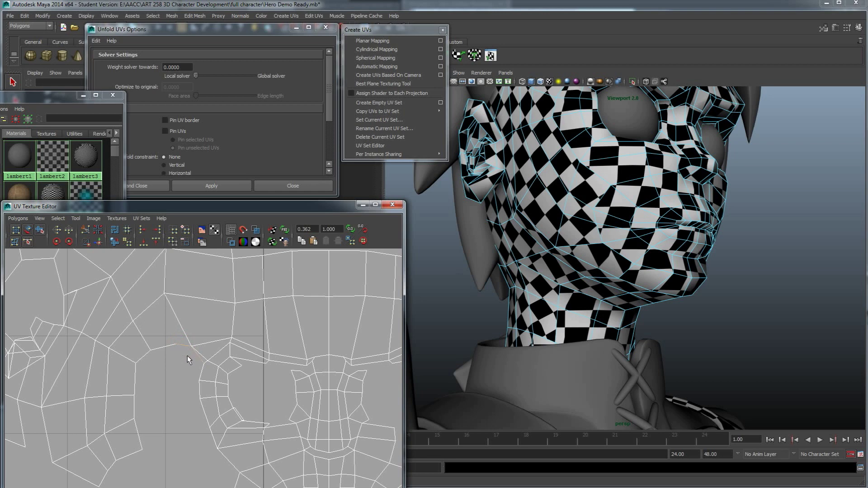
{"action": "left_click_drag", "start_coordinate": [187, 355], "coordinate": [188, 356]}
{"action": "left_click", "coordinate": [100, 244]}
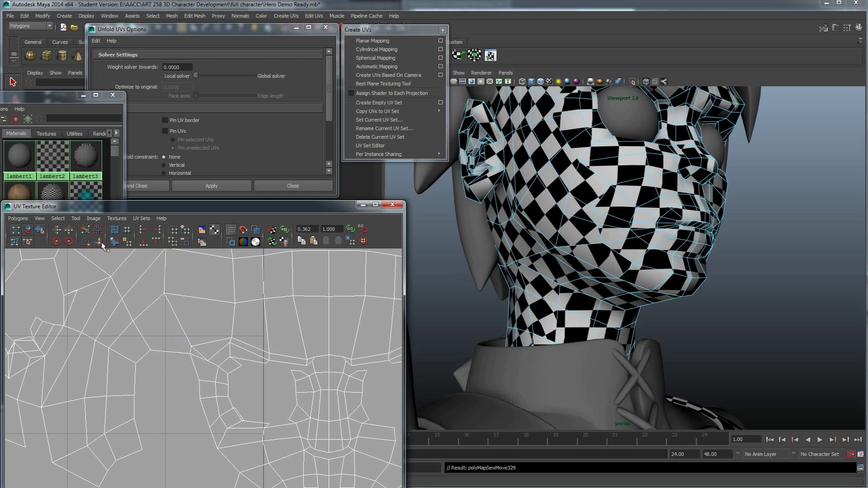
Select the open border edges along the hero's right cheek and join the face and side of the head with Move and Sew
{"action": "scroll", "coordinate": [187, 327], "scroll_direction": "down", "scroll_amount": 4}
{"action": "middle_click_drag", "start_coordinate": [204, 384], "coordinate": [198, 365], "text": "alt"}
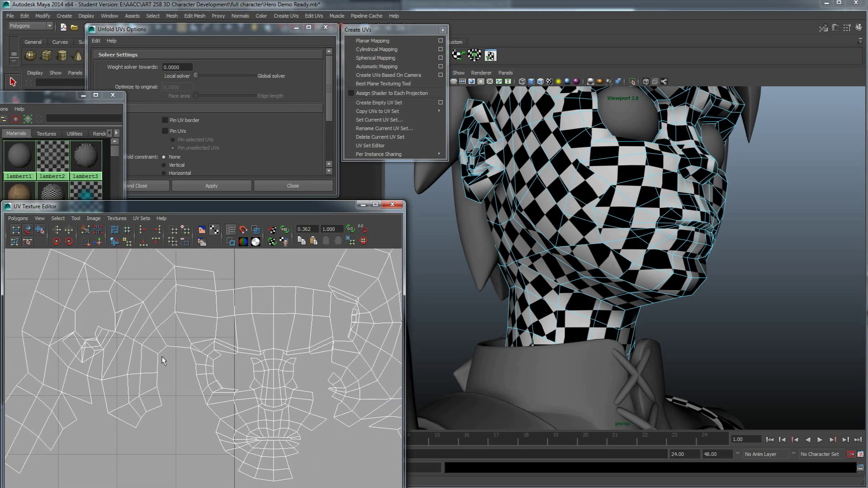
{"action": "left_click_drag", "start_coordinate": [144, 329], "coordinate": [155, 359]}
{"action": "left_click", "coordinate": [99, 243]}
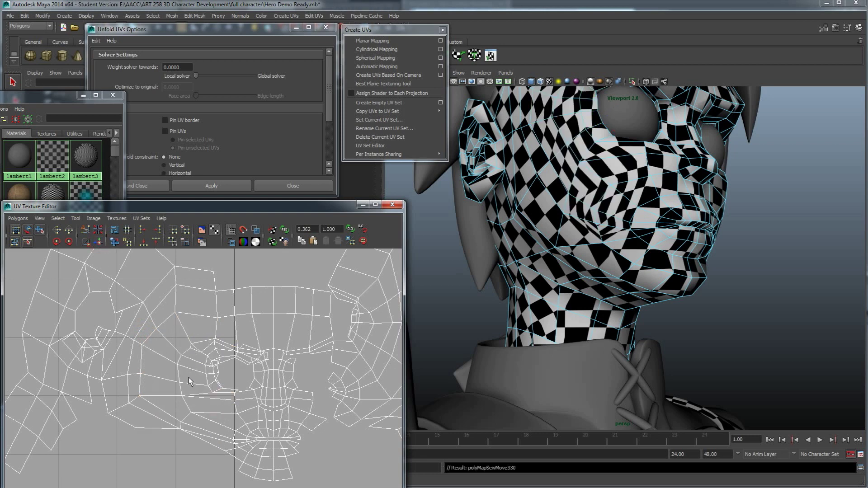
Move and sew all the edges around the hero's right eye socket, repeating until the remaining gaps between eye and cheek are joined
{"action": "middle_click_drag", "start_coordinate": [251, 389], "coordinate": [199, 378], "text": "alt"}
{"action": "left_click_drag", "start_coordinate": [147, 336], "coordinate": [205, 387]}
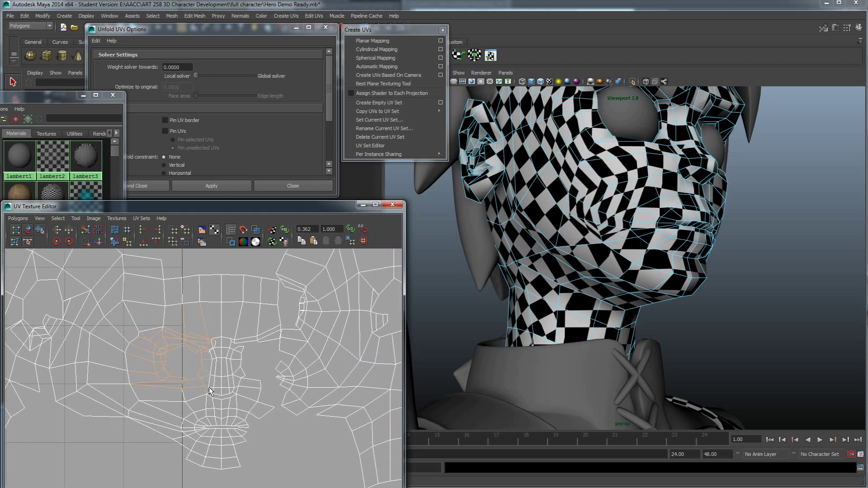
{"action": "left_click", "coordinate": [100, 241]}
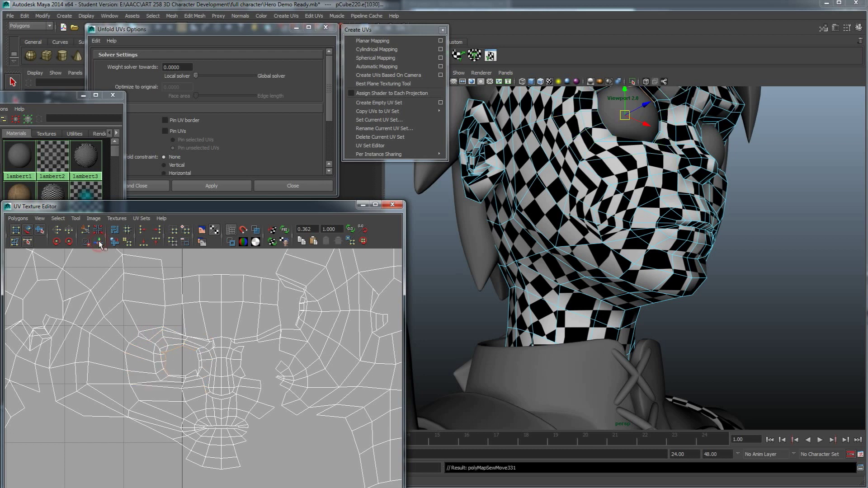
{"action": "left_click_drag", "start_coordinate": [148, 337], "coordinate": [209, 387]}
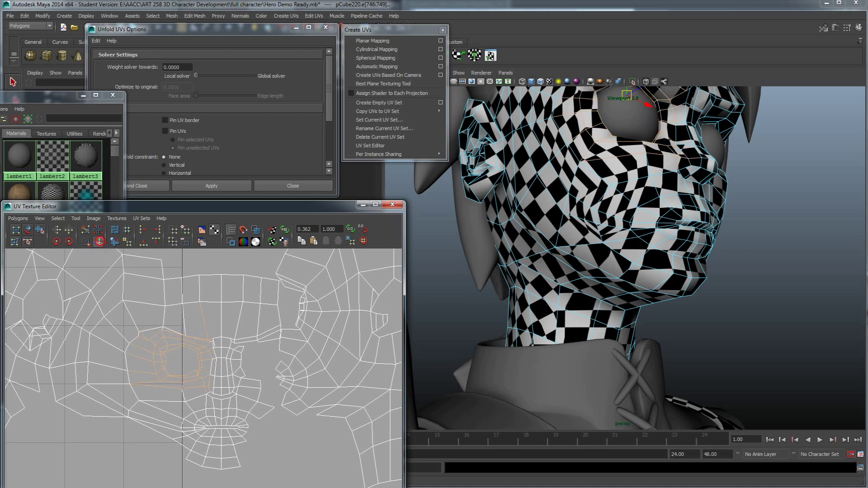
{"action": "left_click", "coordinate": [99, 241]}
{"action": "left_click_drag", "start_coordinate": [146, 328], "coordinate": [210, 388]}
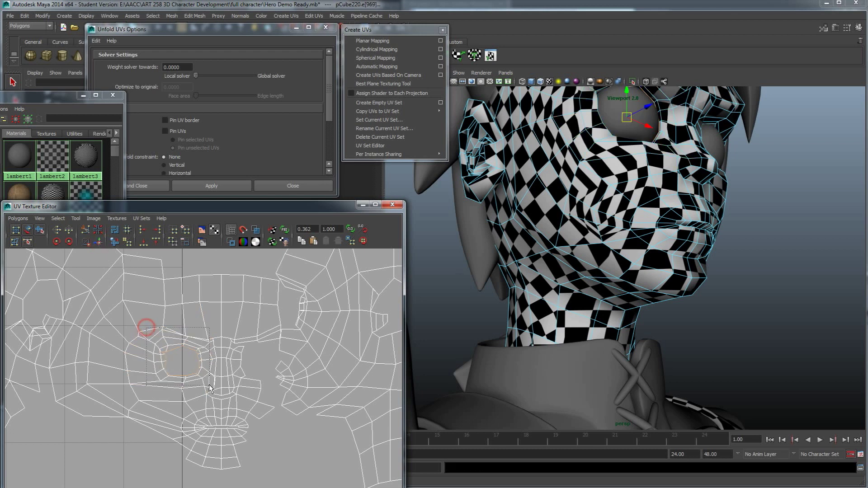
{"action": "left_click", "coordinate": [99, 241]}
Select the open edges between the nose bridge and the hero's left eye and attach the matching shells with Move and Sew
{"action": "scroll", "coordinate": [174, 367], "scroll_direction": "down", "scroll_amount": 5}
{"action": "middle_click_drag", "start_coordinate": [174, 367], "coordinate": [212, 444], "text": "alt"}
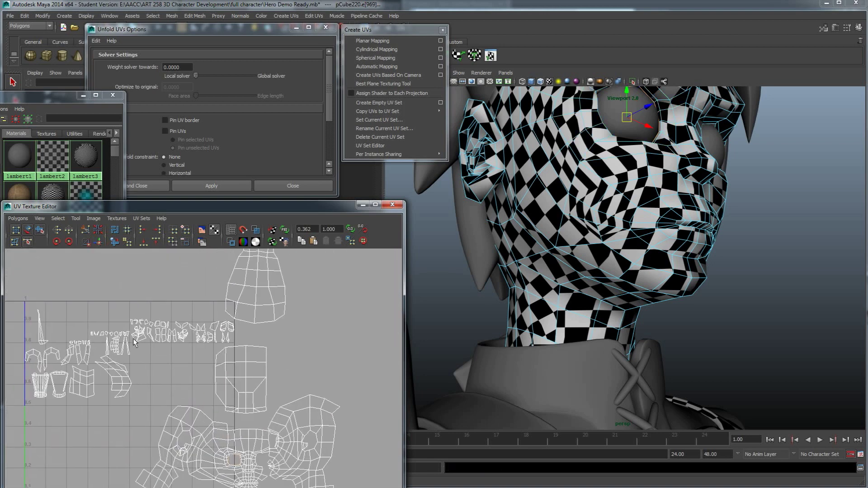
{"action": "scroll", "coordinate": [133, 339], "scroll_direction": "up", "scroll_amount": 4}
{"action": "middle_click_drag", "start_coordinate": [170, 302], "coordinate": [224, 313], "text": "alt"}
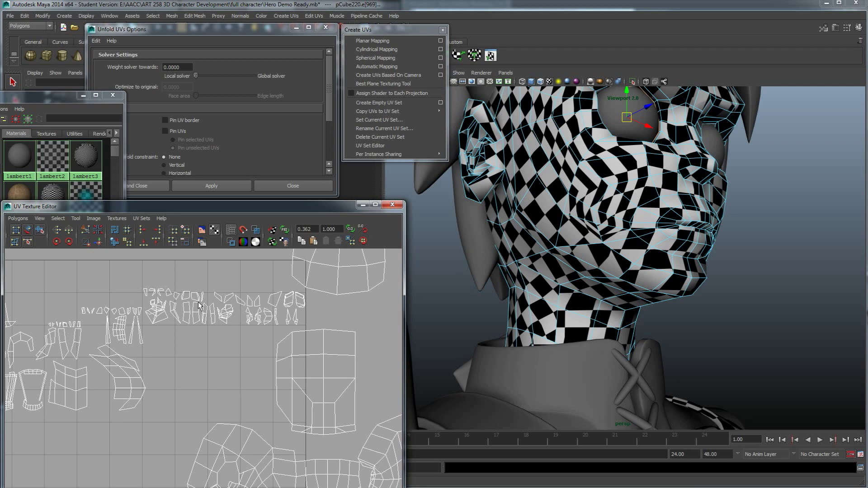
{"action": "middle_click_drag", "start_coordinate": [240, 420], "coordinate": [117, 325], "text": "alt"}
{"action": "scroll", "coordinate": [200, 406], "scroll_direction": "up", "scroll_amount": 3}
{"action": "middle_click_drag", "start_coordinate": [211, 407], "coordinate": [181, 376], "text": "alt"}
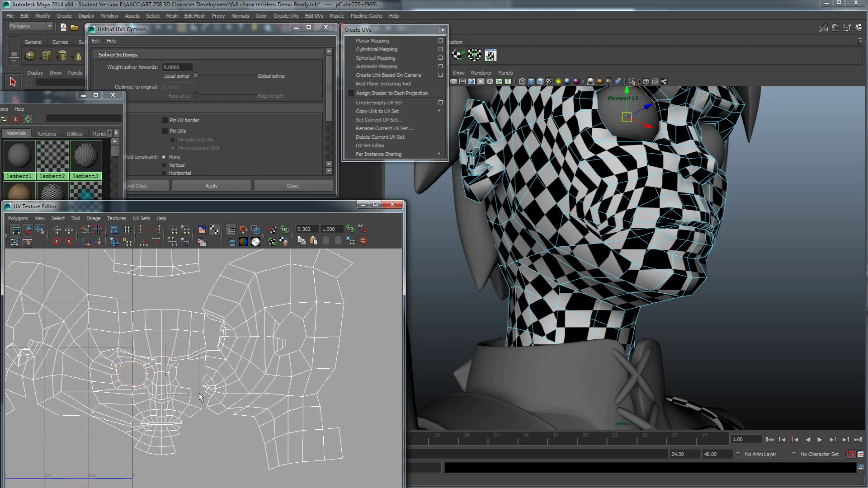
{"action": "double_click", "coordinate": [173, 365]}
{"action": "scroll", "coordinate": [129, 285], "scroll_direction": "down", "scroll_amount": 5}
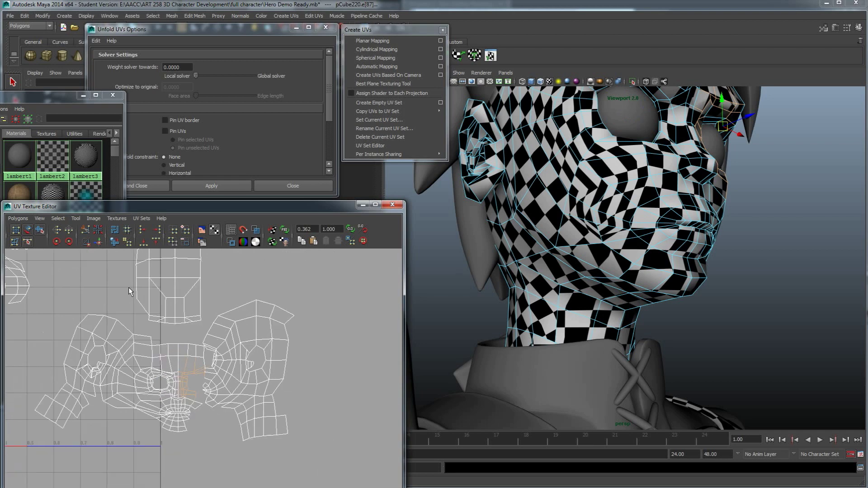
{"action": "middle_click_drag", "start_coordinate": [129, 286], "coordinate": [205, 355], "text": "alt"}
{"action": "scroll", "coordinate": [206, 357], "scroll_direction": "down", "scroll_amount": 1}
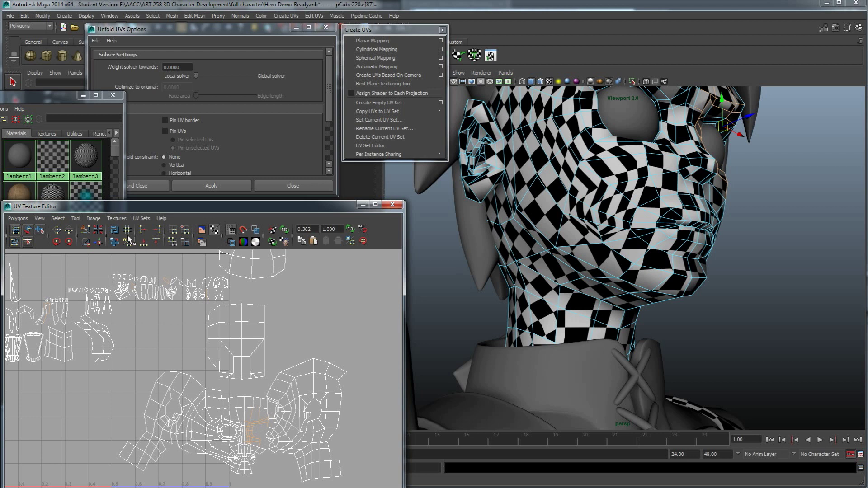
{"action": "left_click", "coordinate": [99, 241]}
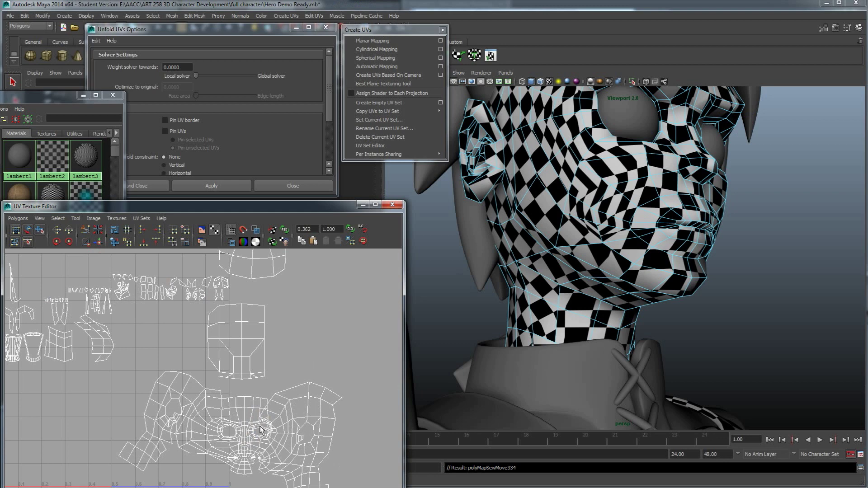
Move and sew the remaining open edges around the hero's left eye socket and its neighbouring cheek
{"action": "scroll", "coordinate": [274, 450], "scroll_direction": "up", "scroll_amount": 2}
{"action": "left_click_drag", "start_coordinate": [251, 427], "coordinate": [289, 452]}
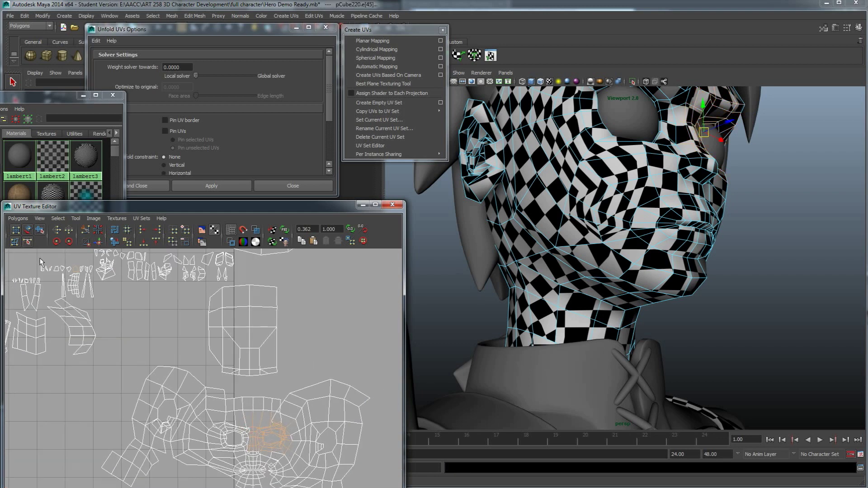
{"action": "left_click", "coordinate": [99, 241]}
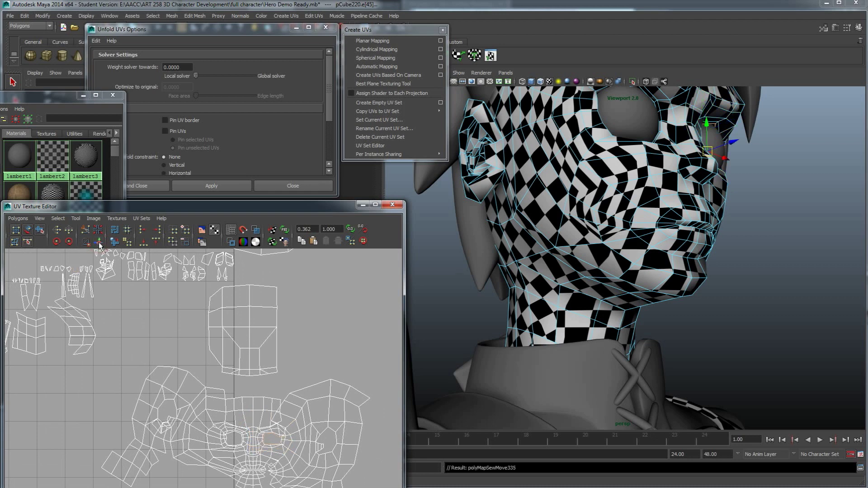
{"action": "scroll", "coordinate": [245, 439], "scroll_direction": "up", "scroll_amount": 5}
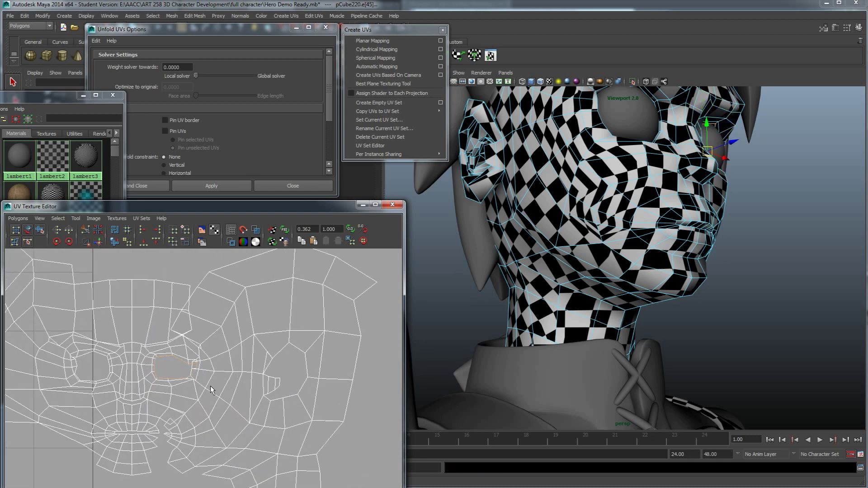
{"action": "left_click", "coordinate": [261, 386]}
{"action": "left_click", "coordinate": [99, 241]}
Try to move and sew the whole group of edges between the mouth and the hero's left cheek, then undo it
{"action": "middle_click_drag", "start_coordinate": [215, 379], "coordinate": [228, 296], "text": "alt"}
{"action": "left_click_drag", "start_coordinate": [182, 362], "coordinate": [229, 413]}
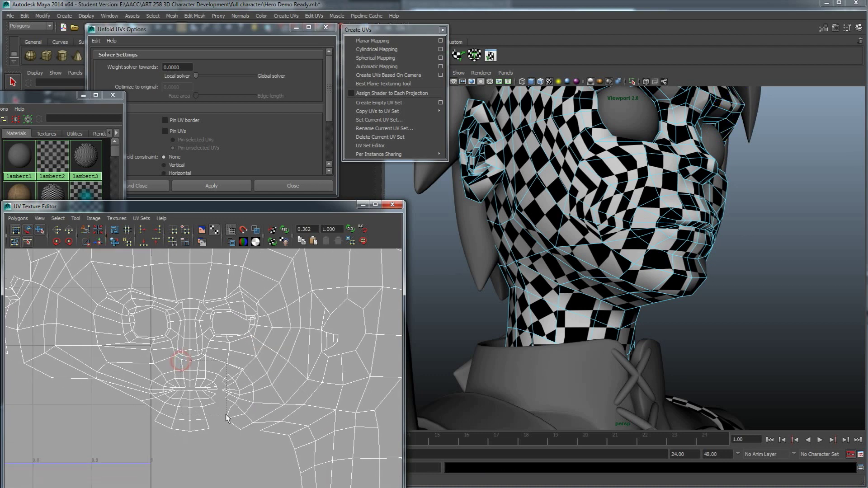
{"action": "right_click_drag", "start_coordinate": [186, 394], "coordinate": [101, 353], "text": "alt"}
{"action": "middle_click_drag", "start_coordinate": [101, 353], "coordinate": [155, 378], "text": "alt"}
{"action": "right_click_drag", "start_coordinate": [265, 413], "coordinate": [372, 468], "text": "alt"}
{"action": "middle_click_drag", "start_coordinate": [372, 468], "coordinate": [207, 376], "text": "alt"}
{"action": "right_click_drag", "start_coordinate": [208, 377], "coordinate": [248, 367], "text": "alt"}
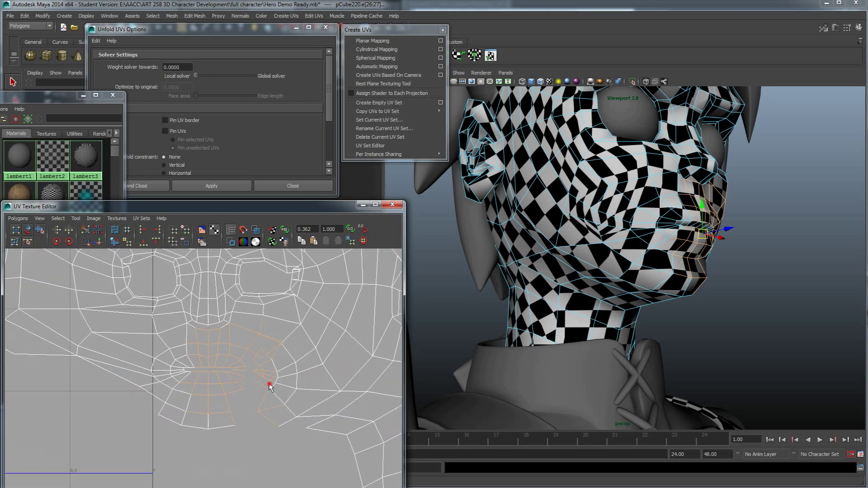
{"action": "left_click", "coordinate": [246, 335]}
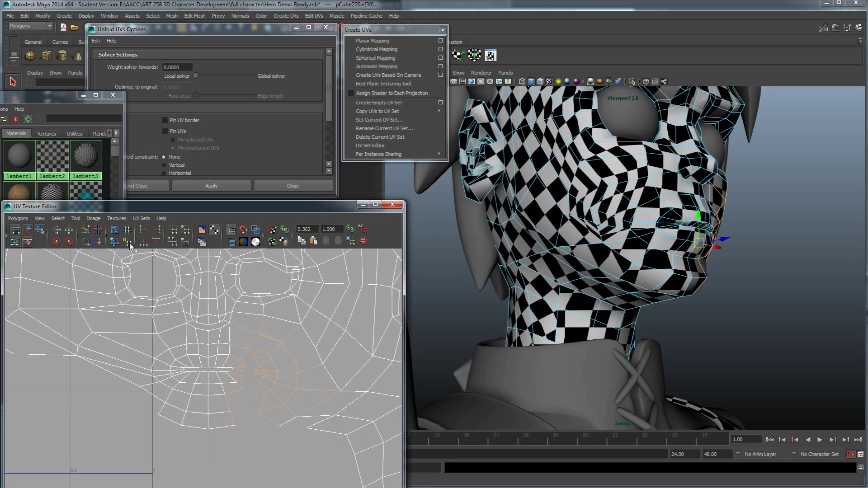
{"action": "left_click", "coordinate": [98, 242]}
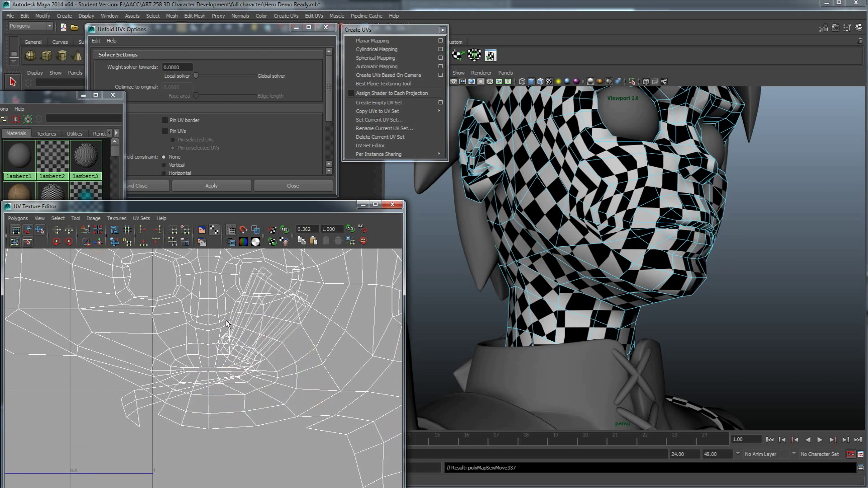
{"action": "key", "text": "ctrl+z"}
Narrow the selection to the open edges beside the upper lip and left cheek, move and sew them, and undo any unwanted extra sew
{"action": "left_click", "coordinate": [307, 399]}
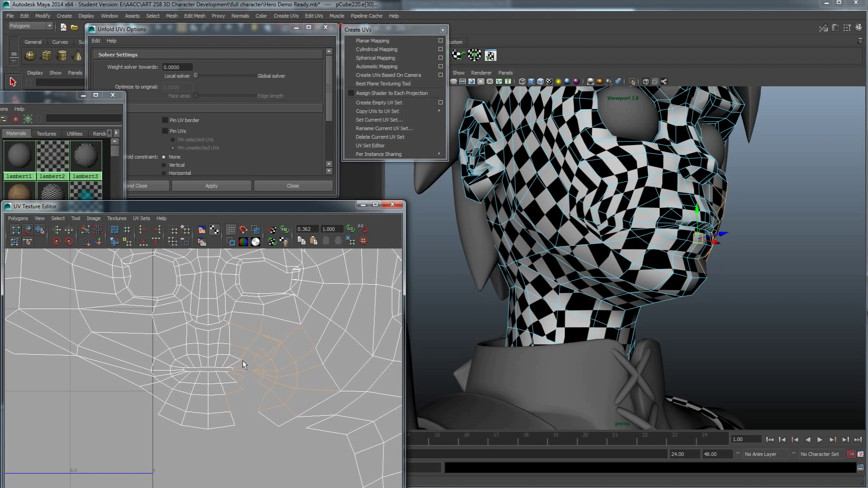
{"action": "left_click_drag", "start_coordinate": [233, 371], "coordinate": [234, 372]}
{"action": "left_click", "coordinate": [99, 243]}
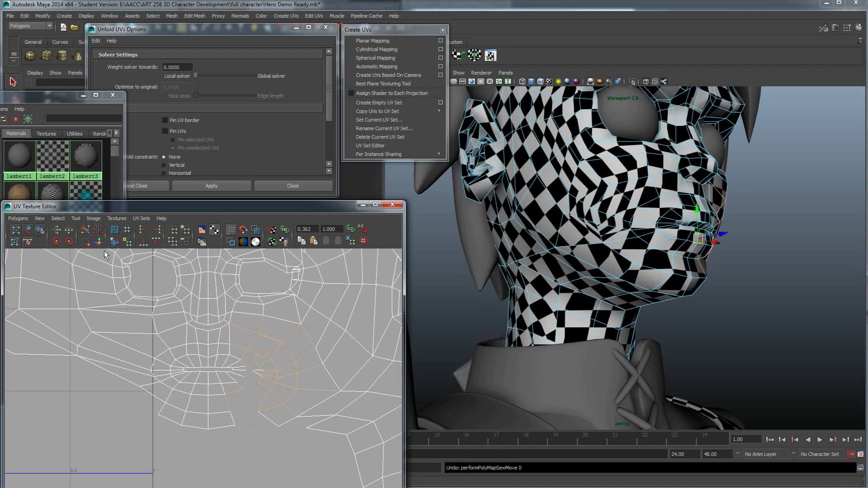
{"action": "left_click", "coordinate": [260, 404]}
{"action": "right_click_drag", "start_coordinate": [258, 399], "coordinate": [261, 361], "text": "alt"}
{"action": "left_click_drag", "start_coordinate": [248, 339], "coordinate": [248, 372]}
{"action": "left_click", "coordinate": [98, 244]}
{"action": "left_click", "coordinate": [99, 245]}
{"action": "key", "text": "ctrl+z"}
Move and sew the open edges below the left mouth corner between the lower lip, chin and cheek
{"action": "left_click_drag", "start_coordinate": [289, 435], "coordinate": [219, 393]}
{"action": "left_click", "coordinate": [98, 244]}
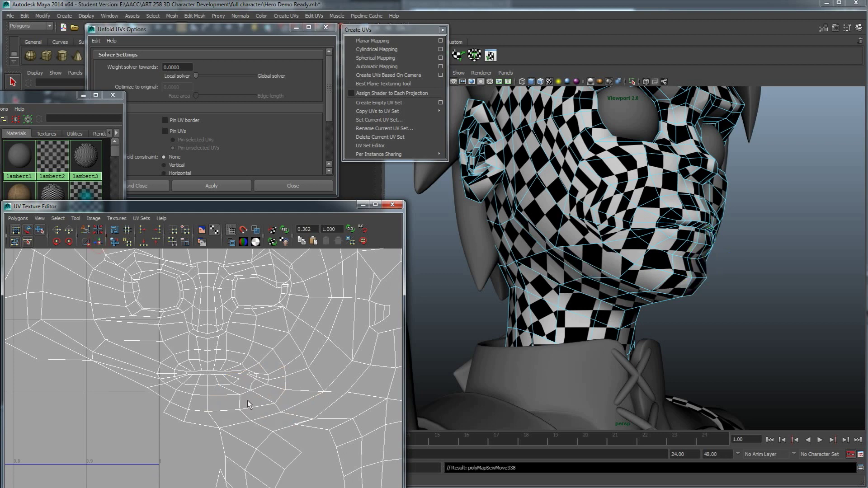
{"action": "right_click_drag", "start_coordinate": [248, 402], "coordinate": [258, 409], "text": "alt"}
{"action": "left_click_drag", "start_coordinate": [289, 398], "coordinate": [260, 380]}
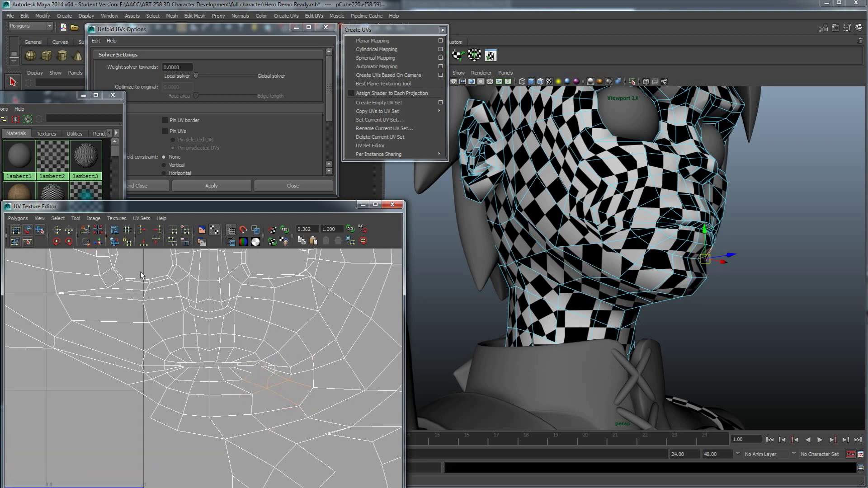
{"action": "left_click", "coordinate": [101, 243]}
Move and sew the small leftover open edges at the left corner of the lips
{"action": "scroll", "coordinate": [281, 372], "scroll_direction": "up", "scroll_amount": 3}
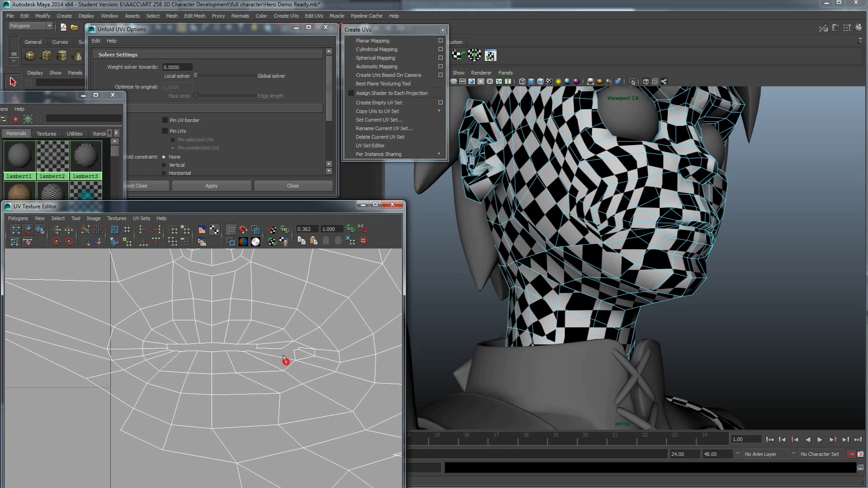
{"action": "left_click", "coordinate": [100, 244]}
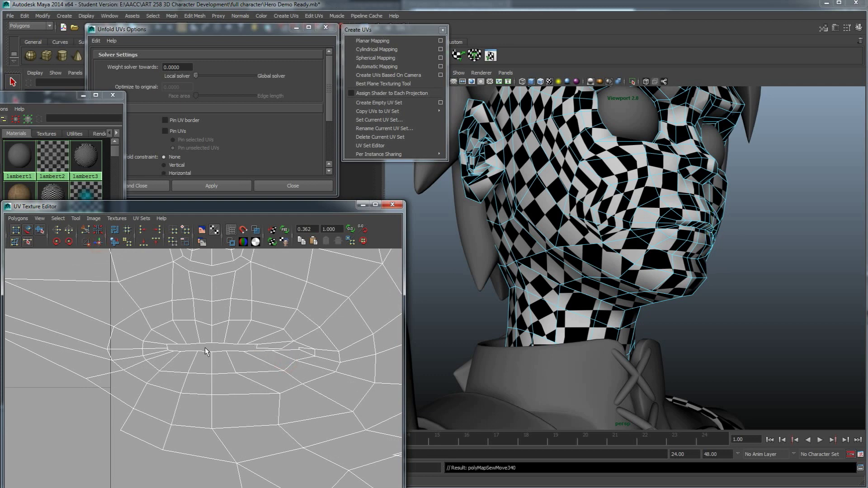
{"action": "left_click", "coordinate": [298, 347]}
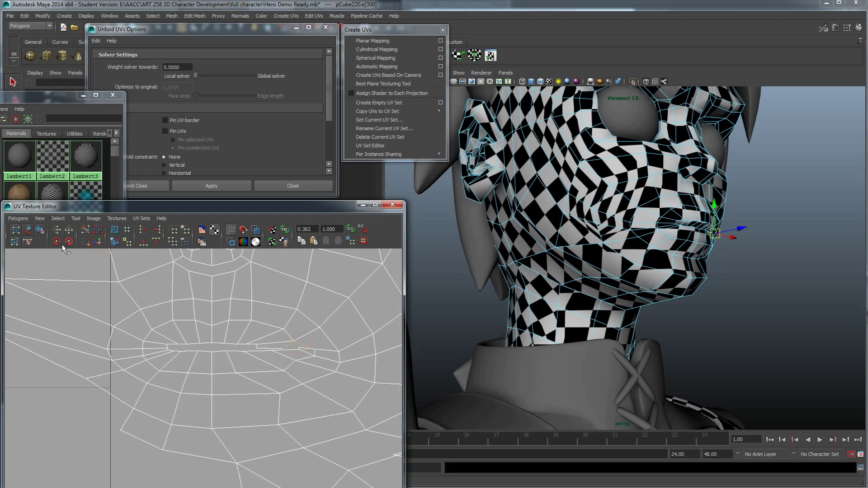
{"action": "left_click", "coordinate": [99, 243]}
Select the border edges under the left jaw and move and sew the under-chin piece to the side of the neck
{"action": "scroll", "coordinate": [266, 378], "scroll_direction": "down", "scroll_amount": 5}
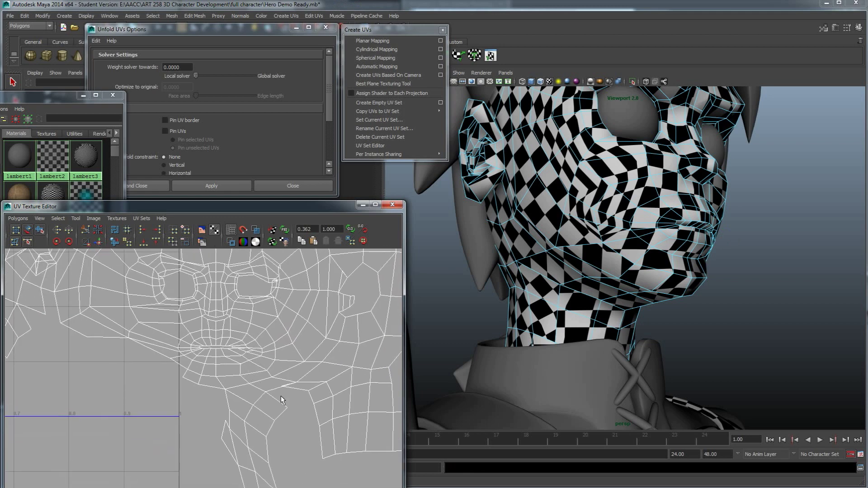
{"action": "double_click", "coordinate": [265, 375]}
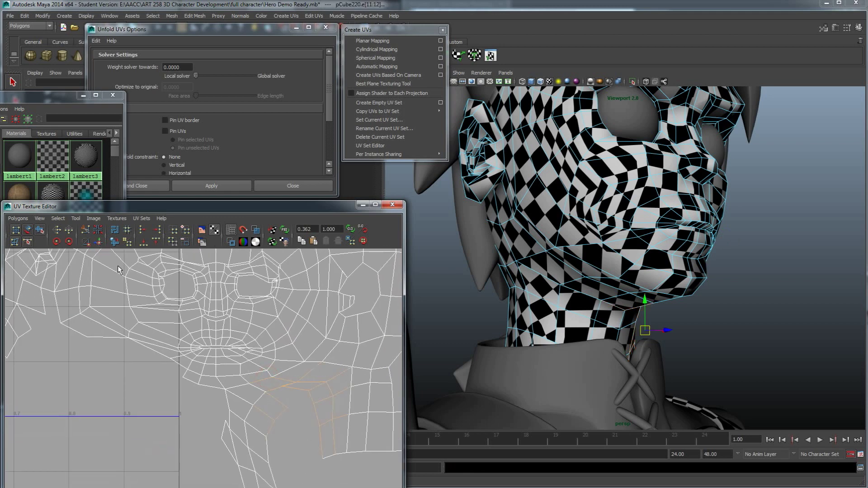
{"action": "left_click", "coordinate": [94, 242]}
{"action": "middle_click_drag", "start_coordinate": [126, 362], "coordinate": [163, 389], "text": "alt"}
{"action": "middle_click_drag", "start_coordinate": [102, 335], "coordinate": [140, 366], "text": "alt"}
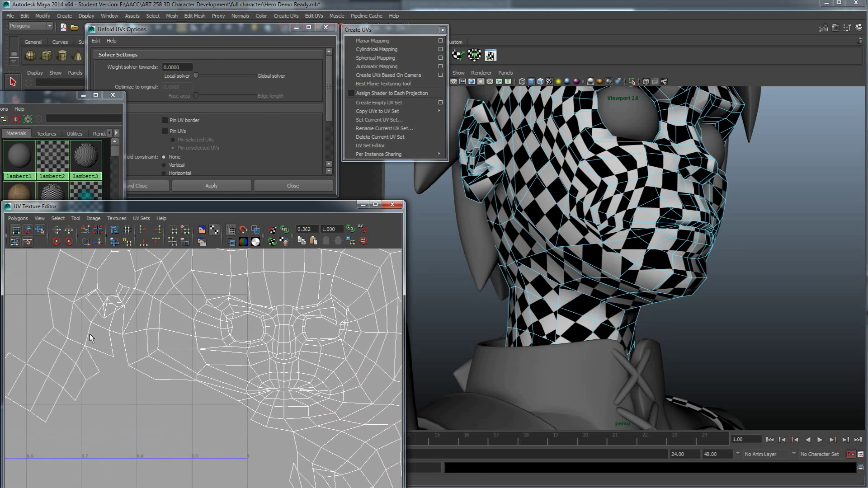
Select the open edges between the neck piece and the jaw below the left ear and move and sew them
{"action": "left_click_drag", "start_coordinate": [127, 373], "coordinate": [127, 374]}
{"action": "left_click", "coordinate": [98, 243]}
{"action": "scroll", "coordinate": [105, 331], "scroll_direction": "down", "scroll_amount": 3}
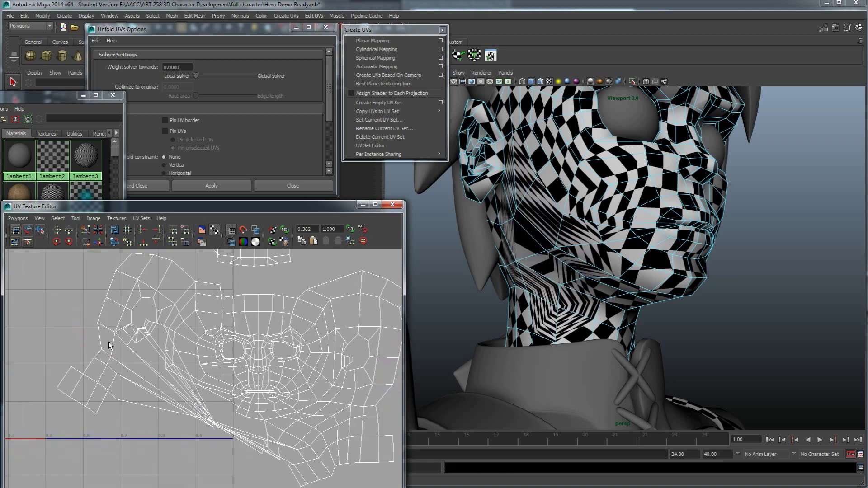
Select the open edges around the left ear hole and move and sew the loose ear pieces into it
{"action": "middle_click_drag", "start_coordinate": [134, 354], "coordinate": [134, 370], "text": "alt"}
{"action": "left_click_drag", "start_coordinate": [126, 297], "coordinate": [167, 353]}
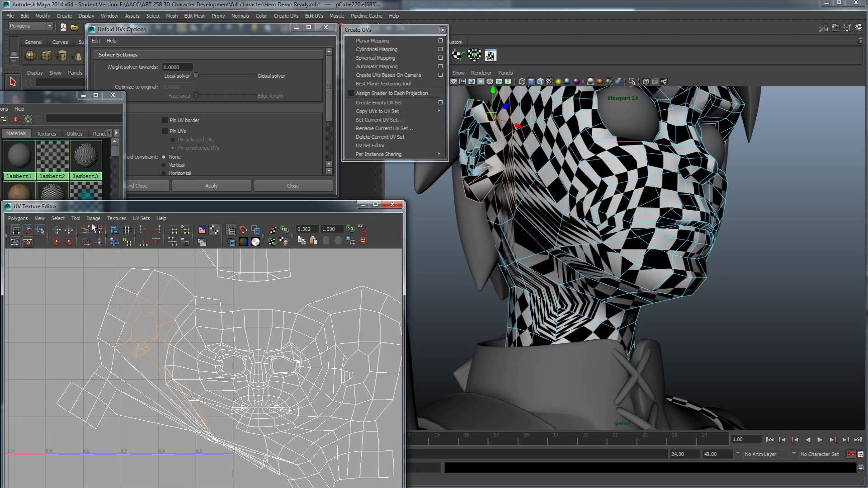
{"action": "left_click", "coordinate": [97, 241]}
{"action": "left_click_drag", "start_coordinate": [118, 294], "coordinate": [163, 360]}
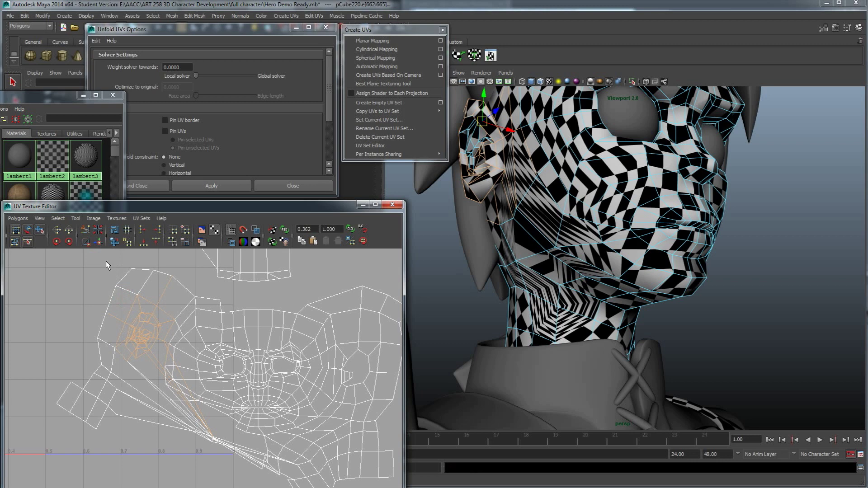
{"action": "scroll", "coordinate": [116, 320], "scroll_direction": "down", "scroll_amount": 4}
{"action": "middle_click_drag", "start_coordinate": [117, 329], "coordinate": [117, 336], "text": "alt"}
{"action": "scroll", "coordinate": [171, 317], "scroll_direction": "up", "scroll_amount": 2}
{"action": "middle_click_drag", "start_coordinate": [171, 318], "coordinate": [179, 357], "text": "alt"}
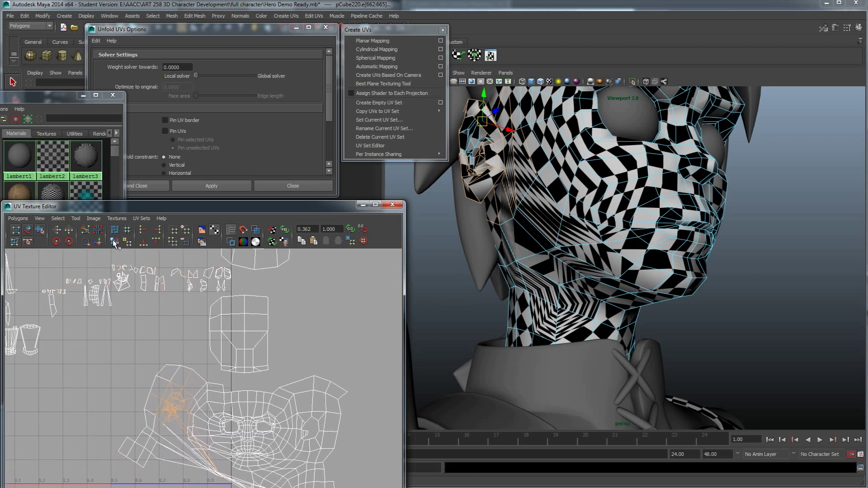
{"action": "left_click", "coordinate": [99, 243]}
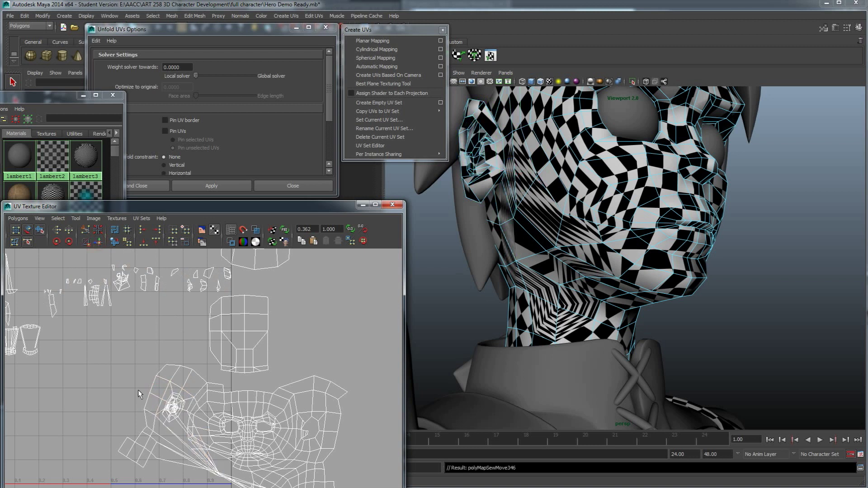
Select the edges around the opposite ear hole and repeatedly move and sew the small ear pieces into the head shell
{"action": "middle_click_drag", "start_coordinate": [287, 422], "coordinate": [207, 401], "text": "alt"}
{"action": "left_click_drag", "start_coordinate": [249, 423], "coordinate": [219, 392]}
{"action": "left_click", "coordinate": [98, 242]}
{"action": "left_click", "coordinate": [97, 243]}
{"action": "left_click", "coordinate": [99, 245]}
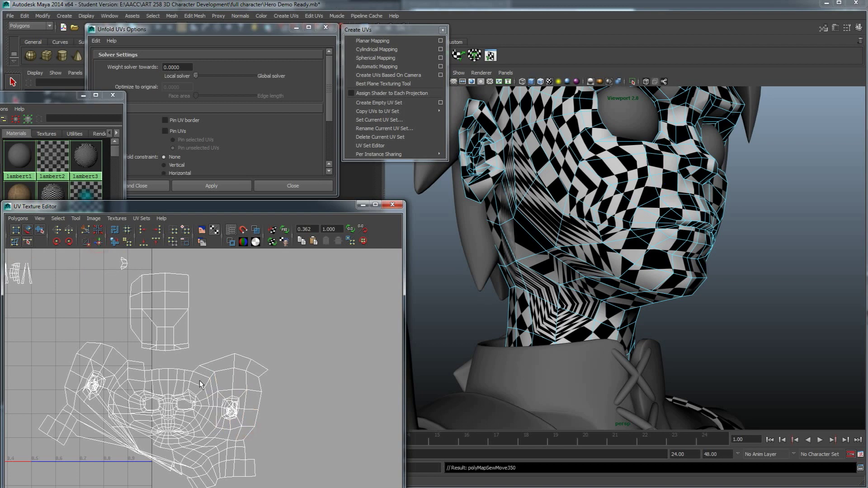
Select the border edges along the top of the forehead and move and sew the separate top-of-head piece onto them
{"action": "middle_click_drag", "start_coordinate": [125, 329], "coordinate": [197, 369], "text": "alt"}
{"action": "right_click_drag", "start_coordinate": [198, 369], "coordinate": [104, 348], "text": "alt"}
{"action": "middle_click_drag", "start_coordinate": [111, 333], "coordinate": [130, 326], "text": "alt"}
{"action": "middle_click_drag", "start_coordinate": [172, 368], "coordinate": [102, 300], "text": "alt"}
{"action": "right_click_drag", "start_coordinate": [103, 300], "coordinate": [153, 377], "text": "alt"}
{"action": "middle_click_drag", "start_coordinate": [159, 358], "coordinate": [163, 381], "text": "alt"}
{"action": "right_click_drag", "start_coordinate": [163, 381], "coordinate": [186, 330], "text": "alt"}
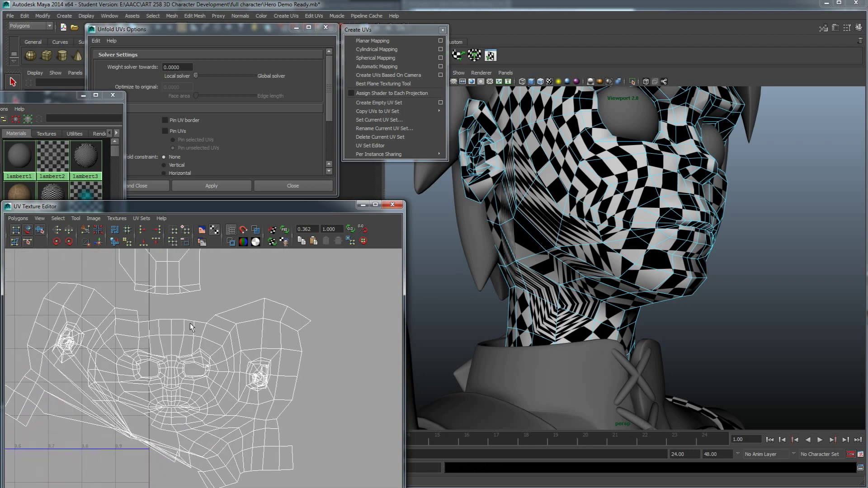
{"action": "middle_click_drag", "start_coordinate": [187, 326], "coordinate": [209, 357], "text": "alt"}
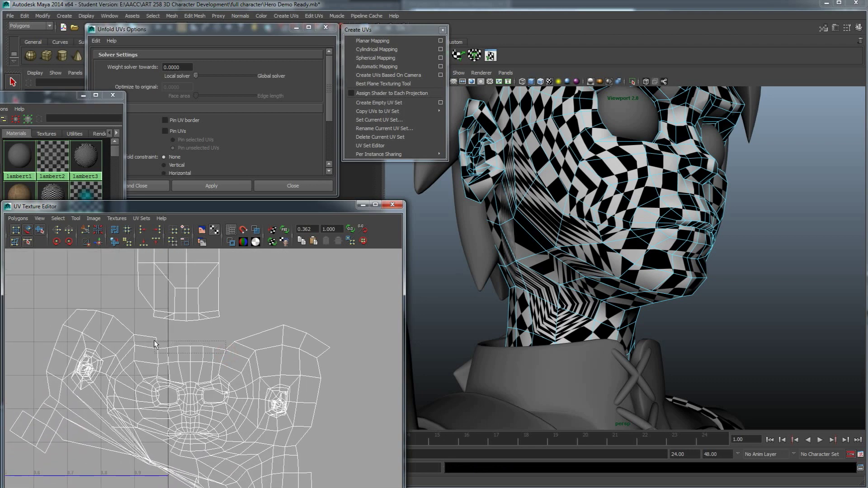
{"action": "double_click", "coordinate": [156, 346]}
{"action": "left_click", "coordinate": [100, 244]}
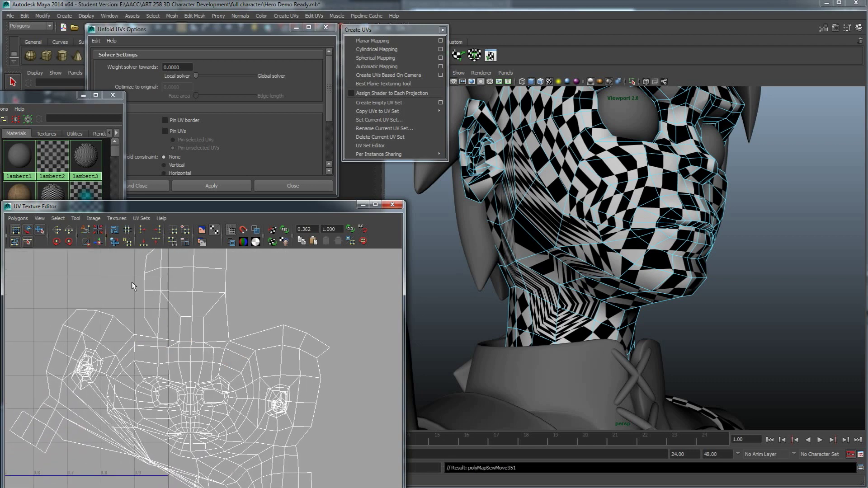
Select all UVs of the sewn head shell and unfold them repeatedly to relax the stretched jaw and neck areas
{"action": "scroll", "coordinate": [182, 324], "scroll_direction": "down", "scroll_amount": 3}
{"action": "middle_click_drag", "start_coordinate": [187, 398], "coordinate": [208, 360], "text": "alt"}
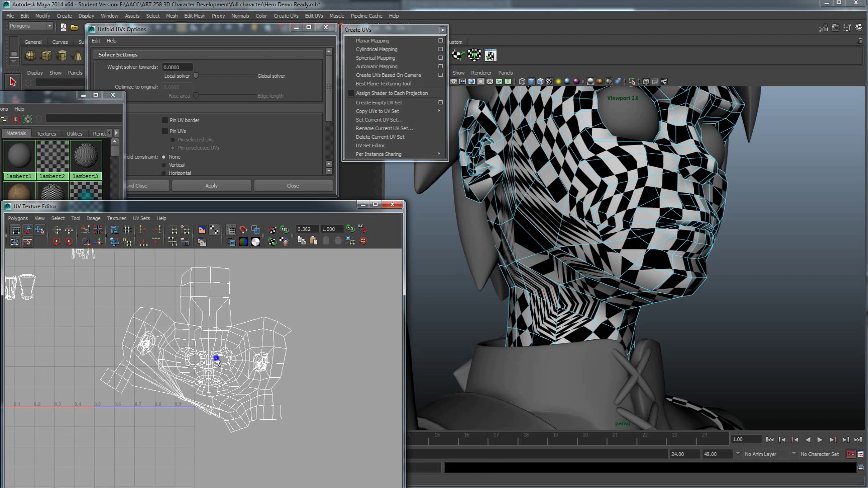
{"action": "right_click", "coordinate": [217, 360]}
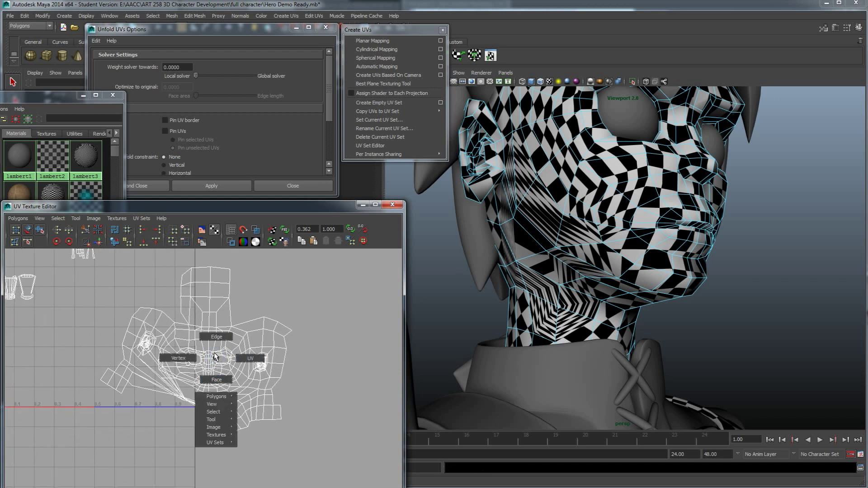
{"action": "right_click_drag", "start_coordinate": [214, 358], "coordinate": [250, 358]}
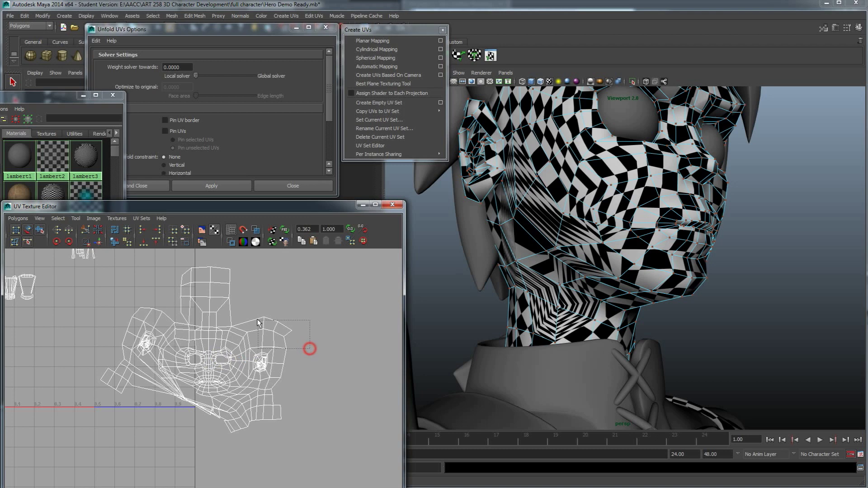
{"action": "left_click_drag", "start_coordinate": [311, 349], "coordinate": [259, 322]}
{"action": "right_click_drag", "start_coordinate": [274, 331], "coordinate": [294, 322], "text": "ctrl"}
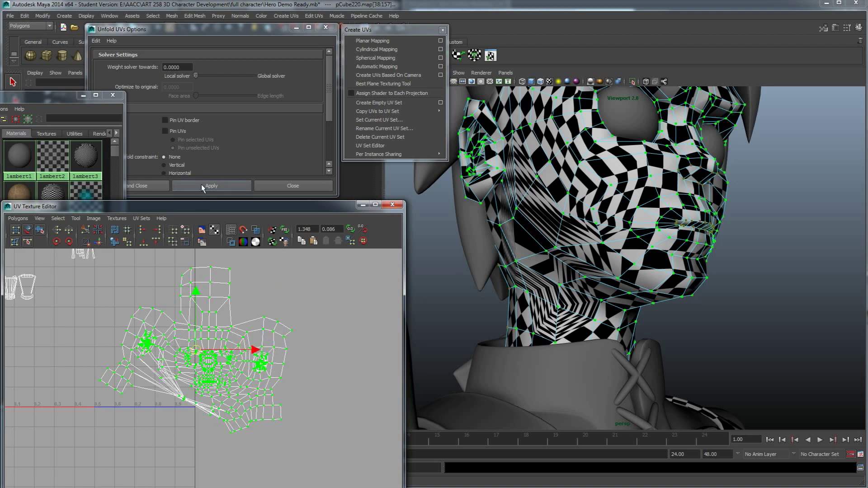
{"action": "left_click", "coordinate": [212, 186]}
{"action": "left_click", "coordinate": [212, 186]}
{"action": "left_click", "coordinate": [213, 186]}
{"action": "left_click", "coordinate": [212, 186]}
{"action": "left_click", "coordinate": [212, 185]}
{"action": "left_click", "coordinate": [213, 186]}
{"action": "left_click", "coordinate": [212, 186]}
{"action": "left_click", "coordinate": [213, 185]}
{"action": "left_click", "coordinate": [213, 186]}
{"action": "left_click", "coordinate": [212, 186]}
{"action": "left_click", "coordinate": [213, 186]}
{"action": "left_click", "coordinate": [213, 186]}
{"action": "left_click", "coordinate": [212, 186]}
{"action": "left_click", "coordinate": [213, 186]}
{"action": "left_click", "coordinate": [213, 186]}
{"action": "left_click", "coordinate": [213, 186]}
{"action": "left_click", "coordinate": [212, 185]}
{"action": "scroll", "coordinate": [193, 360], "scroll_direction": "up", "scroll_amount": 5}
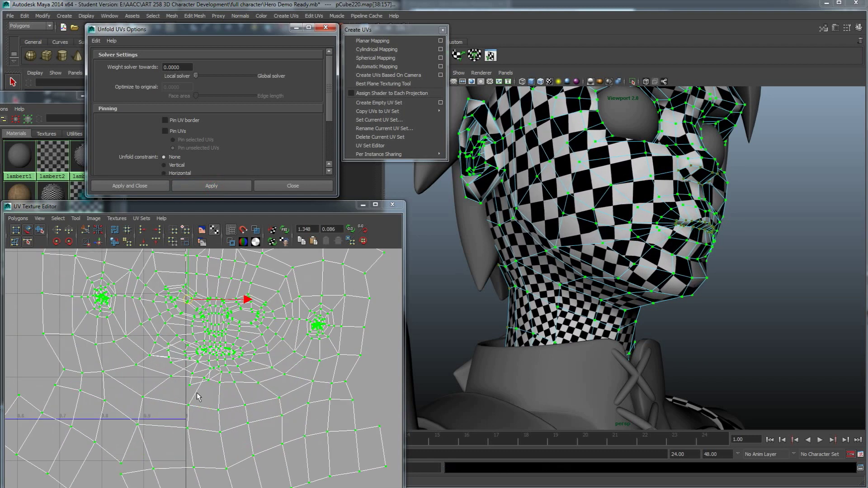
{"action": "scroll", "coordinate": [206, 364], "scroll_direction": "down", "scroll_amount": 3}
{"action": "scroll", "coordinate": [228, 373], "scroll_direction": "up", "scroll_amount": 1}
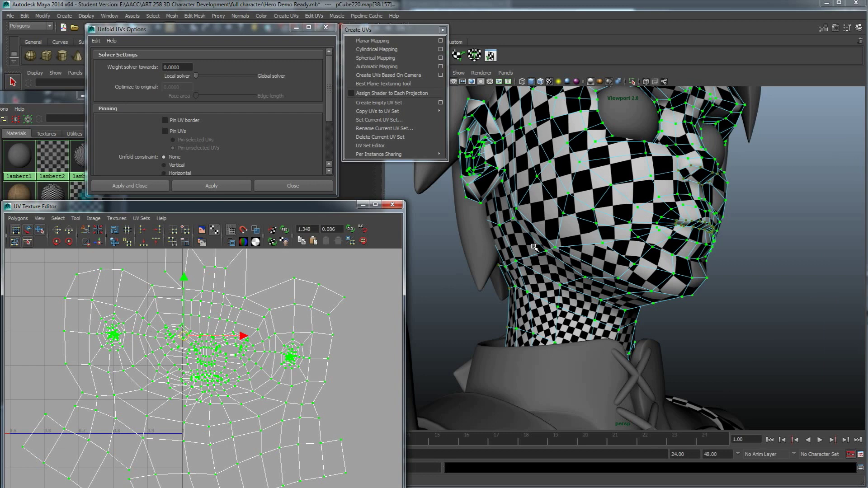
Examine the checker pattern on the head and neck from the front, both sides and above for stretching and scale differences
{"action": "scroll", "coordinate": [534, 246], "scroll_direction": "down", "scroll_amount": 5}
{"action": "left_click_drag", "start_coordinate": [525, 258], "coordinate": [514, 272], "text": "alt"}
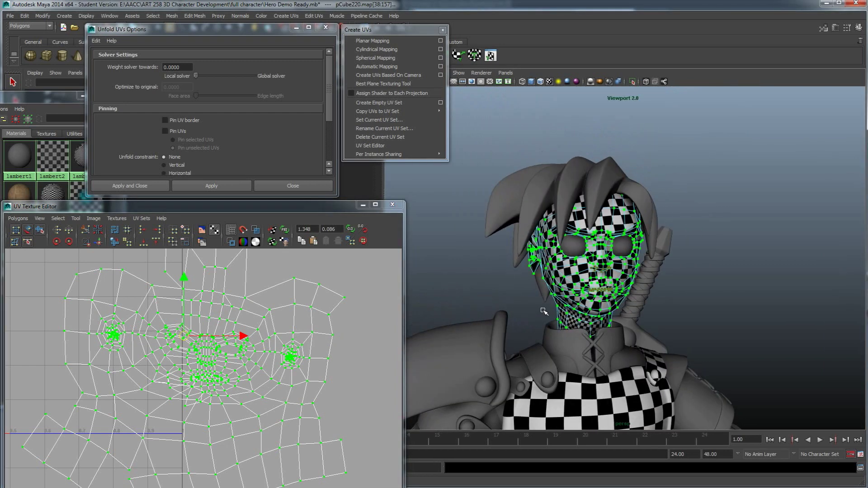
{"action": "scroll", "coordinate": [544, 311], "scroll_direction": "up", "scroll_amount": 6}
{"action": "left_click_drag", "start_coordinate": [512, 331], "coordinate": [581, 272], "text": "alt"}
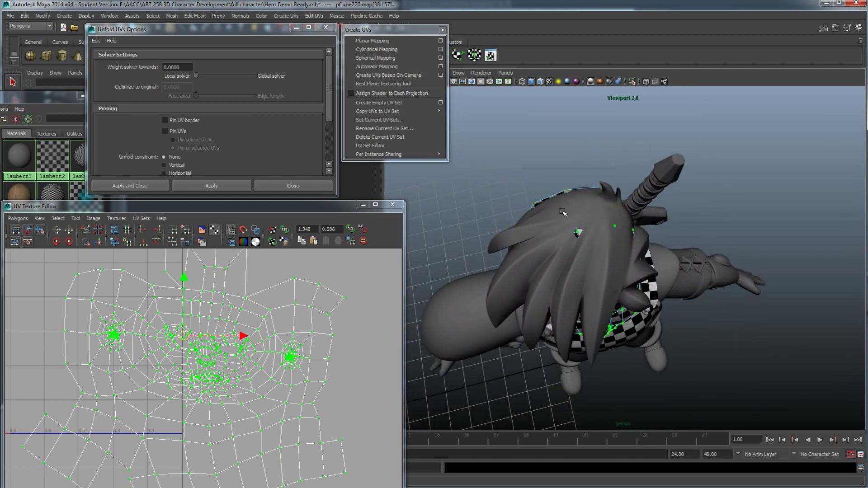
{"action": "left_click_drag", "start_coordinate": [551, 203], "coordinate": [571, 168], "text": "alt"}
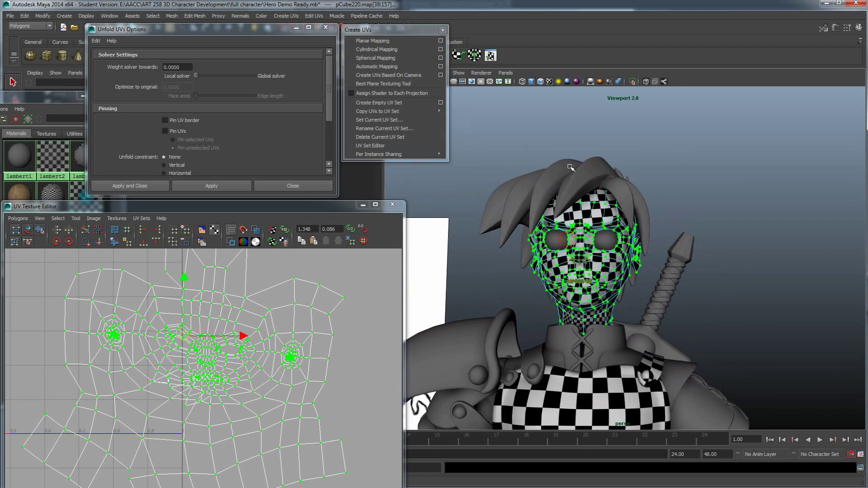
{"action": "left_click_drag", "start_coordinate": [537, 322], "coordinate": [561, 298], "text": "alt"}
{"action": "scroll", "coordinate": [578, 345], "scroll_direction": "up", "scroll_amount": 3}
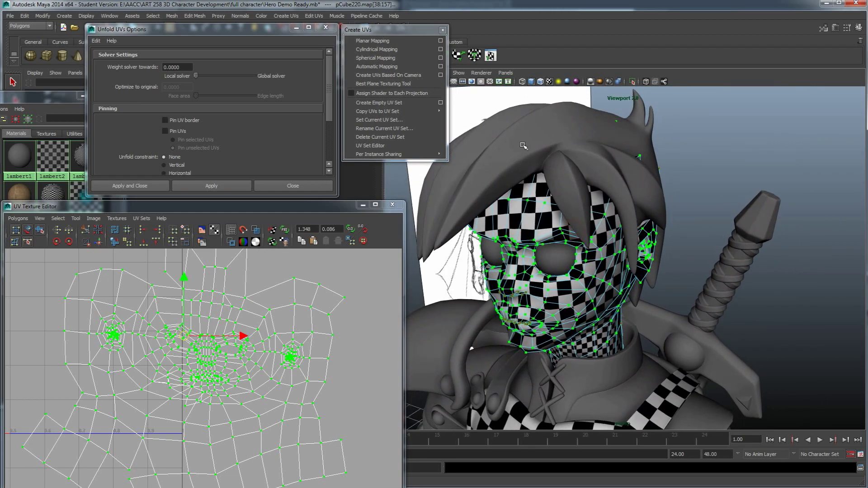
{"action": "left_click_drag", "start_coordinate": [562, 140], "coordinate": [561, 127], "text": "alt"}
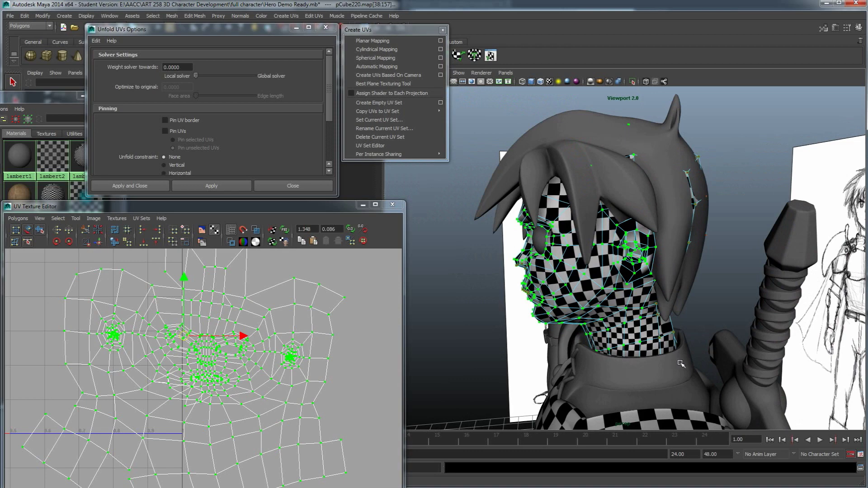
{"action": "left_click_drag", "start_coordinate": [609, 220], "coordinate": [550, 363], "text": "alt"}
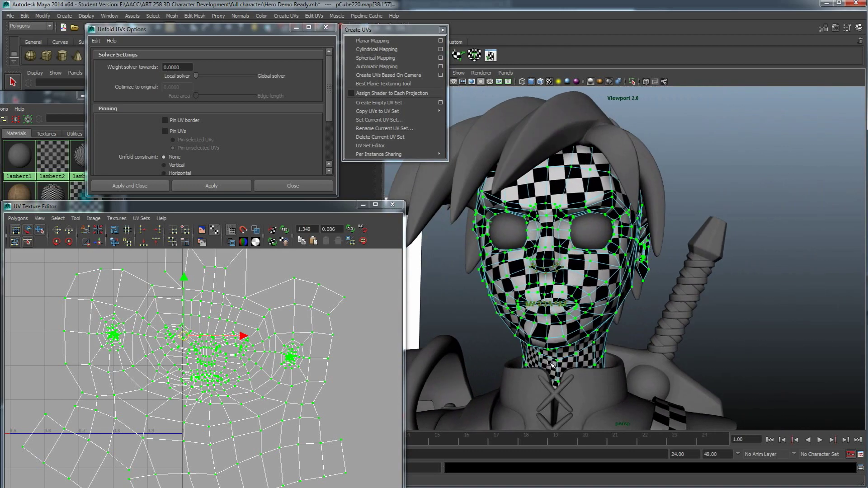
{"action": "scroll", "coordinate": [243, 357], "scroll_direction": "up", "scroll_amount": 5}
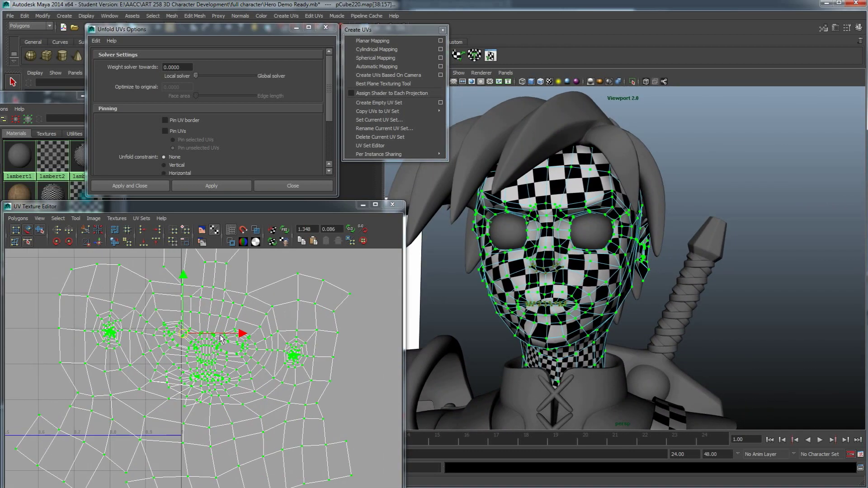
Select and cut the vertical centre edges of the tall strip above the forehead in the head's UV shell
{"action": "scroll", "coordinate": [218, 347], "scroll_direction": "down", "scroll_amount": 3}
{"action": "middle_click_drag", "start_coordinate": [217, 340], "coordinate": [209, 382], "text": "alt"}
{"action": "right_click_drag", "start_coordinate": [211, 335], "coordinate": [209, 312]}
{"action": "left_click", "coordinate": [203, 311]}
{"action": "left_click", "coordinate": [205, 336], "text": "shift"}
{"action": "left_click", "coordinate": [205, 356], "text": "shift"}
{"action": "left_click", "coordinate": [206, 380], "text": "shift"}
{"action": "middle_click_drag", "start_coordinate": [206, 382], "coordinate": [217, 334], "text": "alt"}
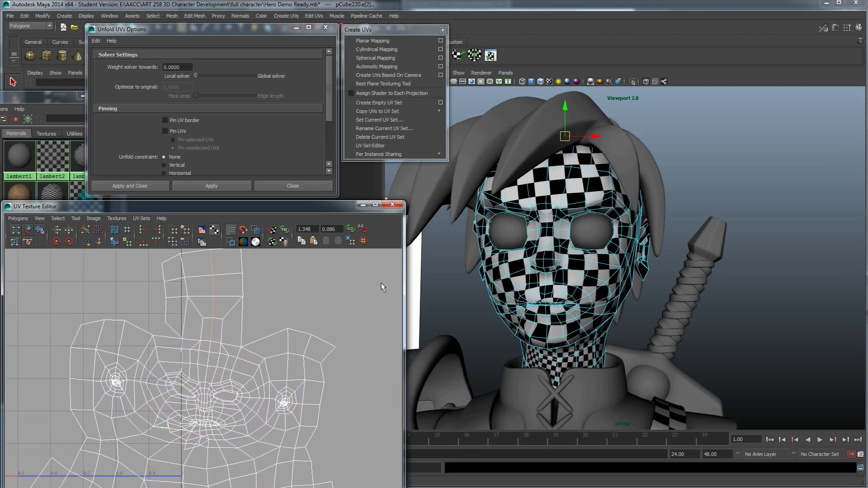
{"action": "left_click_drag", "start_coordinate": [530, 171], "coordinate": [546, 161], "text": "alt"}
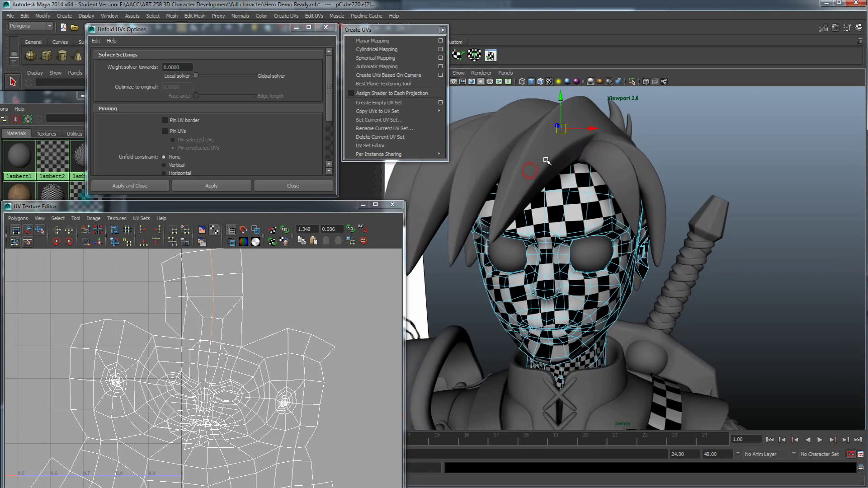
{"action": "left_click", "coordinate": [208, 358]}
{"action": "mouse_move", "coordinate": [527, 310]}
{"action": "left_mouse_down", "text": "alt"}
{"action": "mouse_move", "coordinate": [551, 145]}
{"action": "mouse_move", "coordinate": [533, 144]}
{"action": "mouse_move", "coordinate": [474, 195]}
{"action": "left_mouse_up", "text": "alt"}
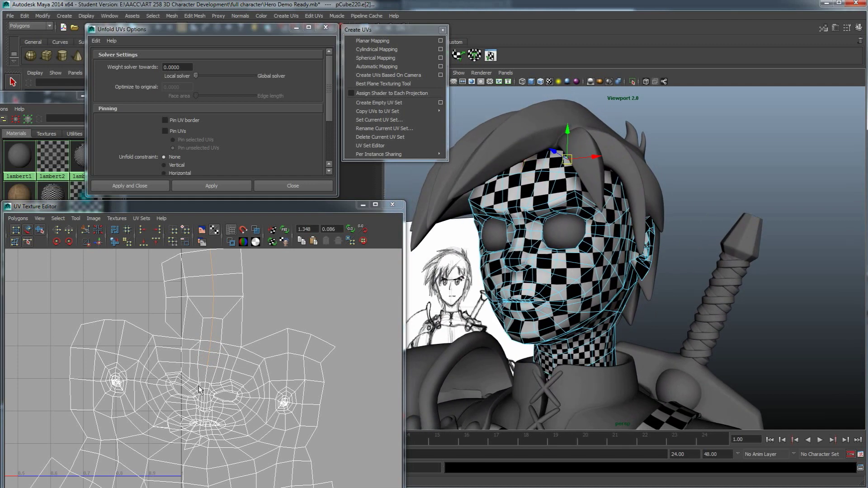
{"action": "left_click", "coordinate": [205, 357]}
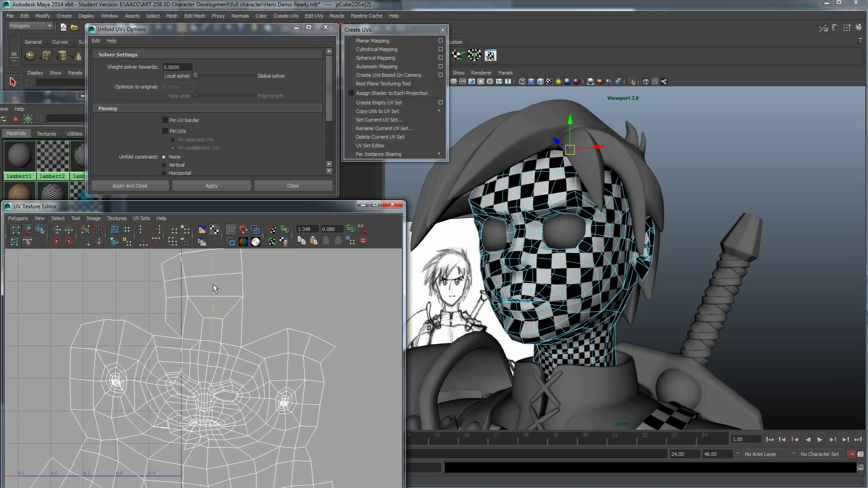
Select the centre edges running from the neck's lower border up to the chin and cut the UV shell along them
{"action": "scroll", "coordinate": [221, 358], "scroll_direction": "down", "scroll_amount": 2}
{"action": "middle_click_drag", "start_coordinate": [221, 360], "coordinate": [225, 330], "text": "alt"}
{"action": "middle_click_drag", "start_coordinate": [217, 384], "coordinate": [231, 324], "text": "alt"}
{"action": "right_click_drag", "start_coordinate": [230, 325], "coordinate": [233, 388], "text": "alt"}
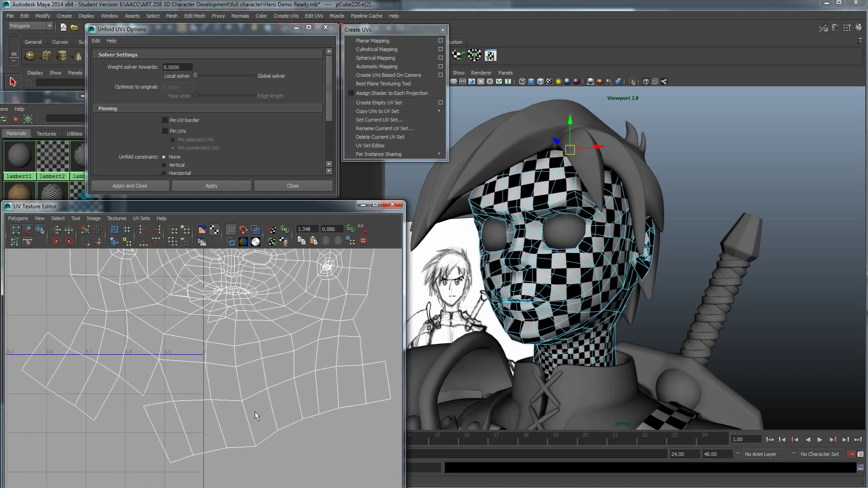
{"action": "left_click_drag", "start_coordinate": [246, 423], "coordinate": [244, 422]}
{"action": "left_click", "coordinate": [239, 383], "text": "shift"}
{"action": "left_click", "coordinate": [236, 356], "text": "shift"}
{"action": "left_click", "coordinate": [235, 333], "text": "shift"}
{"action": "left_click_drag", "start_coordinate": [443, 384], "coordinate": [566, 308], "text": "alt"}
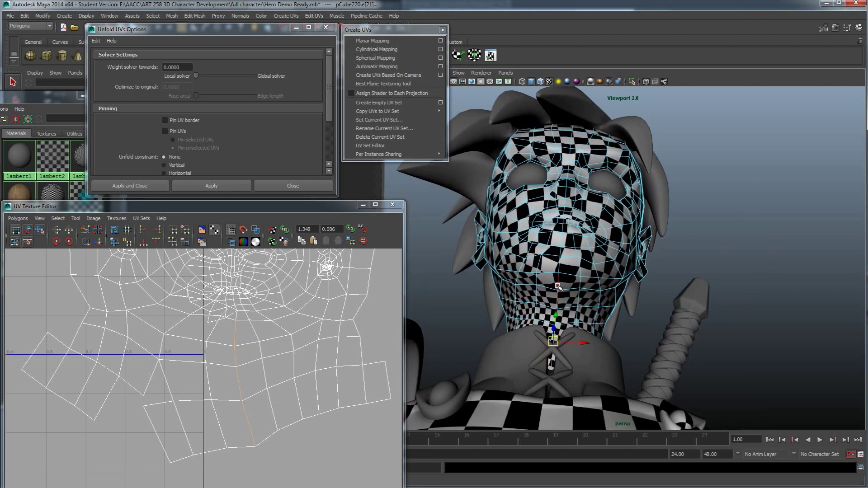
{"action": "scroll", "coordinate": [240, 312], "scroll_direction": "up", "scroll_amount": 2}
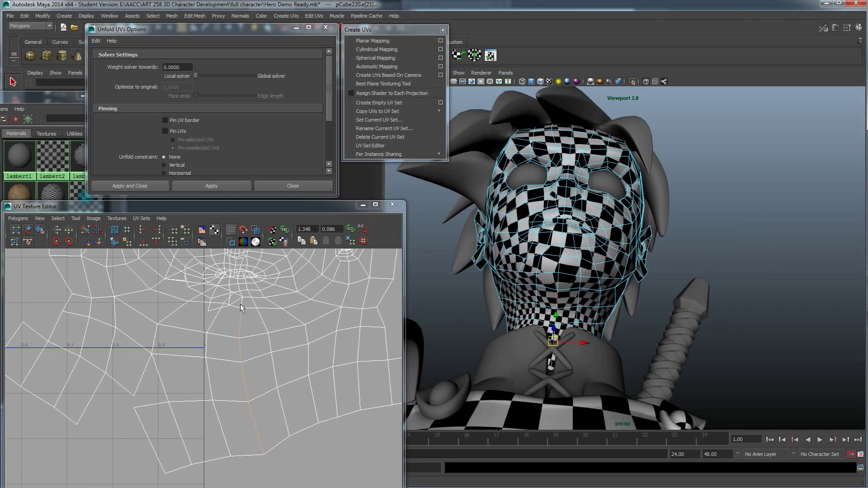
{"action": "left_click", "coordinate": [241, 304], "text": "shift"}
{"action": "left_click_drag", "start_coordinate": [537, 335], "coordinate": [534, 378], "text": "alt"}
{"action": "left_click", "coordinate": [533, 305], "text": "shift"}
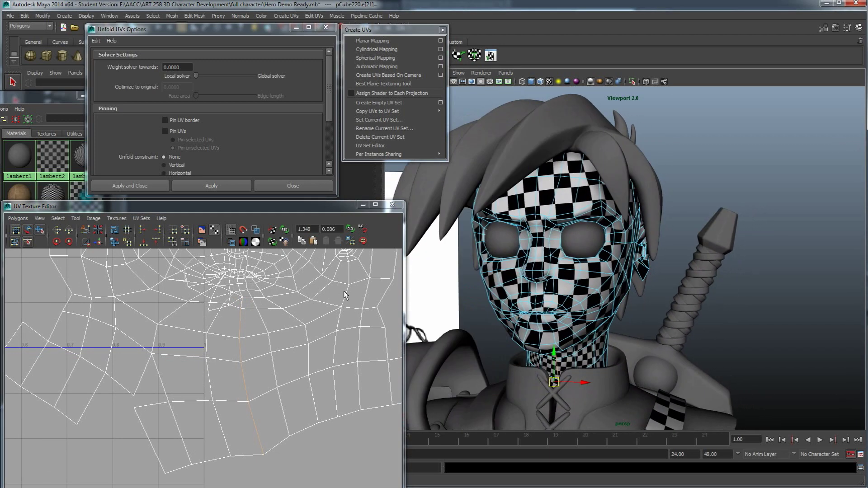
{"action": "left_click", "coordinate": [84, 229]}
{"action": "scroll", "coordinate": [210, 324], "scroll_direction": "down", "scroll_amount": 3}
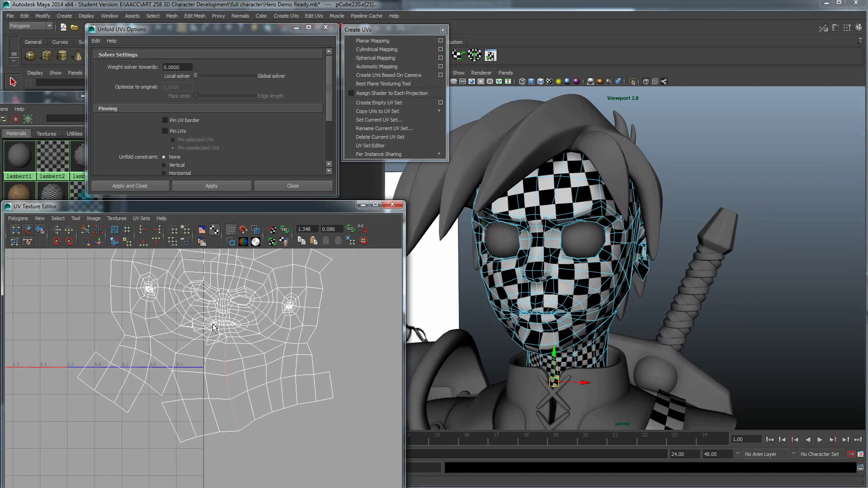
Move and sew the border edges that separate the two neck sections on the open side of the head shell
{"action": "right_click", "coordinate": [244, 354]}
{"action": "right_click_drag", "start_coordinate": [243, 355], "coordinate": [272, 358]}
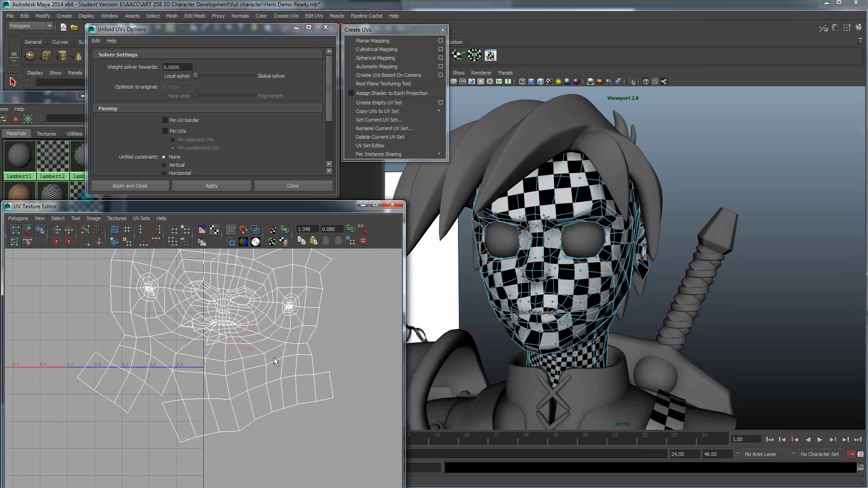
{"action": "right_click_drag", "start_coordinate": [172, 387], "coordinate": [139, 371]}
{"action": "left_click_drag", "start_coordinate": [176, 403], "coordinate": [182, 405]}
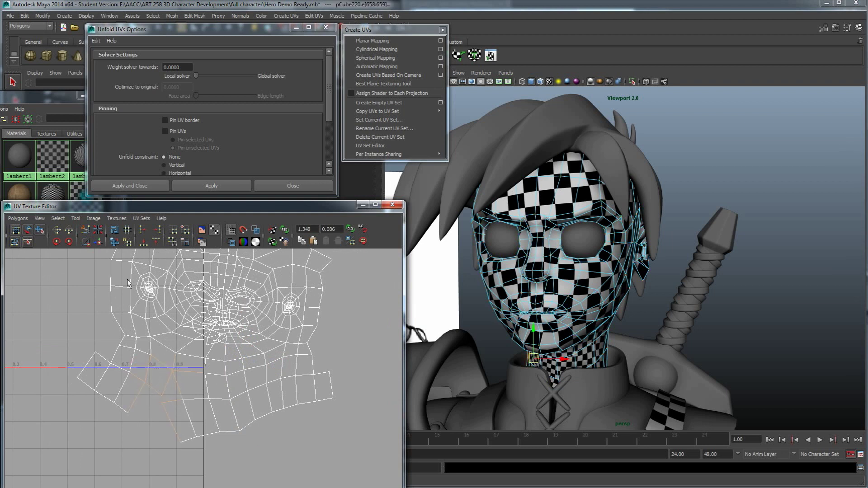
{"action": "left_click", "coordinate": [99, 242]}
Select all UVs of the head shell and unfold them repeatedly
{"action": "right_click_drag", "start_coordinate": [248, 356], "coordinate": [294, 362]}
{"action": "left_click_drag", "start_coordinate": [322, 368], "coordinate": [261, 329]}
{"action": "right_click_drag", "start_coordinate": [295, 363], "coordinate": [316, 355]}
{"action": "left_click", "coordinate": [227, 184]}
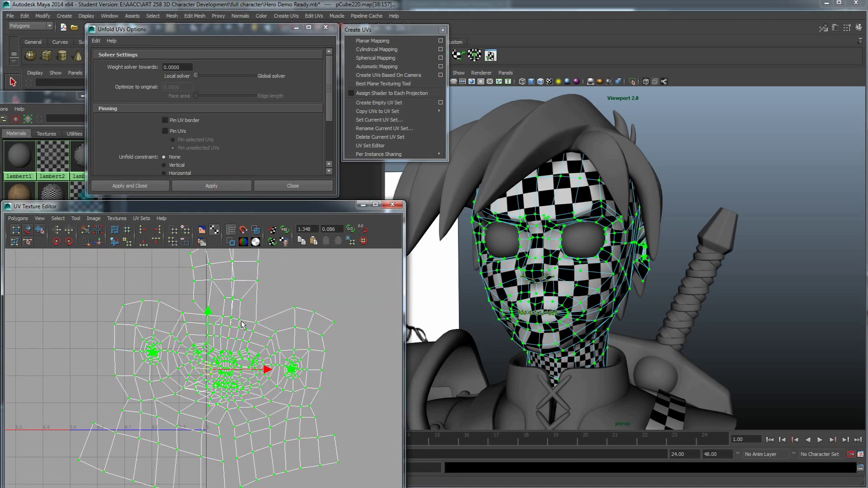
{"action": "left_click", "coordinate": [226, 187]}
{"action": "left_click", "coordinate": [226, 186]}
{"action": "left_click", "coordinate": [227, 186]}
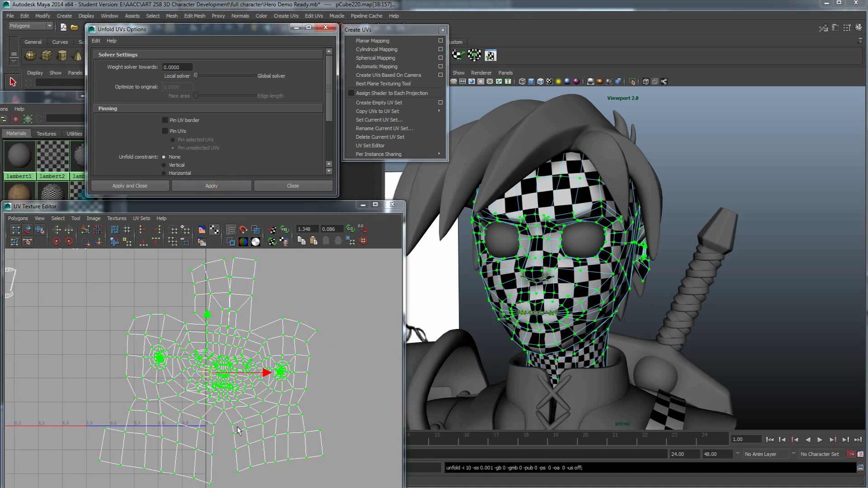
Move and sew the border edges between the split top strip and the head's sides, first on one side and on the other
{"action": "right_click_drag", "start_coordinate": [201, 327], "coordinate": [193, 320]}
{"action": "left_click_drag", "start_coordinate": [152, 282], "coordinate": [199, 327]}
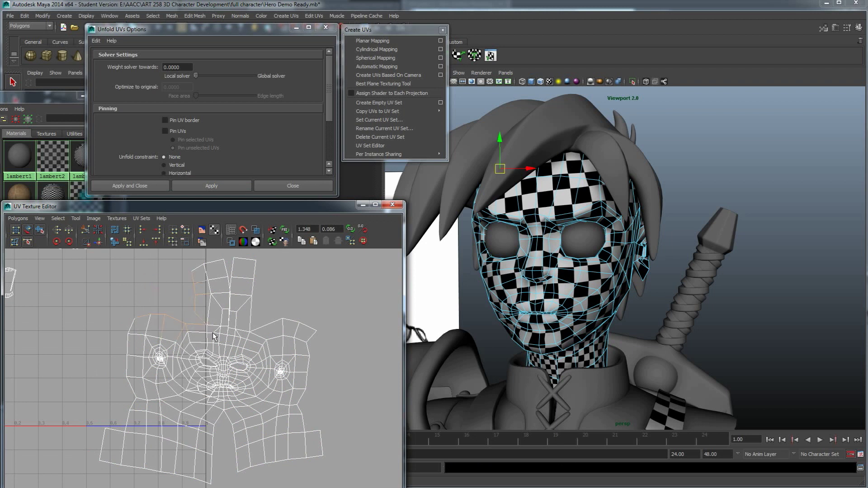
{"action": "left_click", "coordinate": [102, 242]}
{"action": "left_click_drag", "start_coordinate": [300, 331], "coordinate": [243, 274]}
{"action": "left_click", "coordinate": [103, 243]}
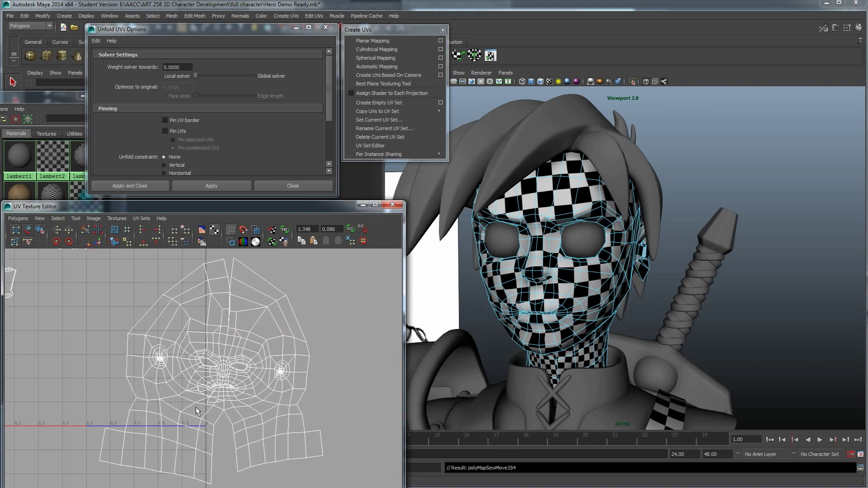
Try to move and sew the edges along the neck side below the ear, and undo the sew
{"action": "left_click_drag", "start_coordinate": [153, 450], "coordinate": [116, 388]}
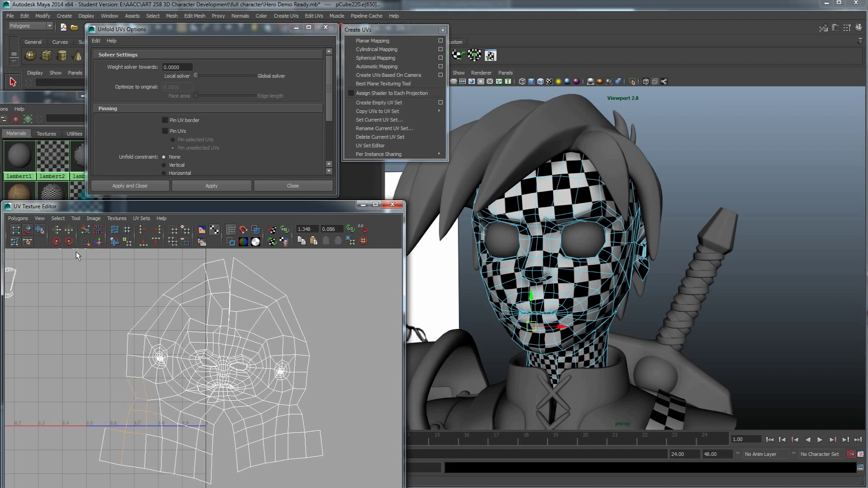
{"action": "left_click", "coordinate": [97, 243]}
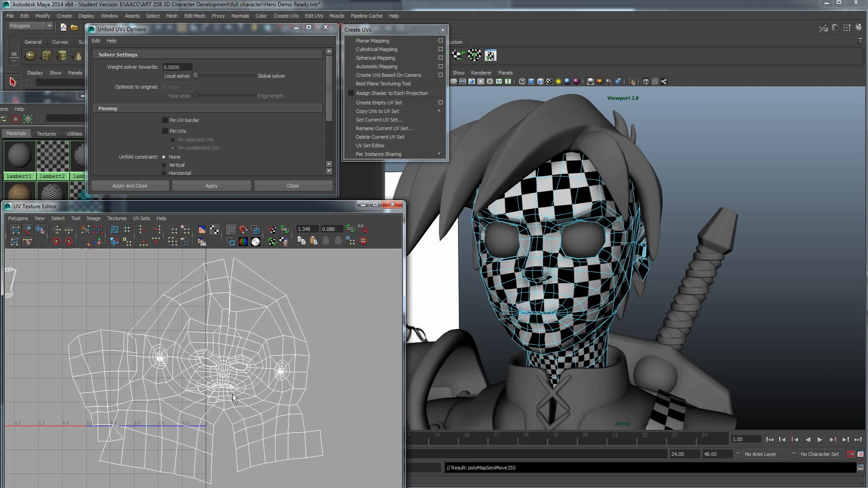
{"action": "key", "text": "ctrl+z"}
Select and cut the full vertical centre line of the separate bottle-shaped shell above the head shell
{"action": "scroll", "coordinate": [178, 401], "scroll_direction": "down", "scroll_amount": 3}
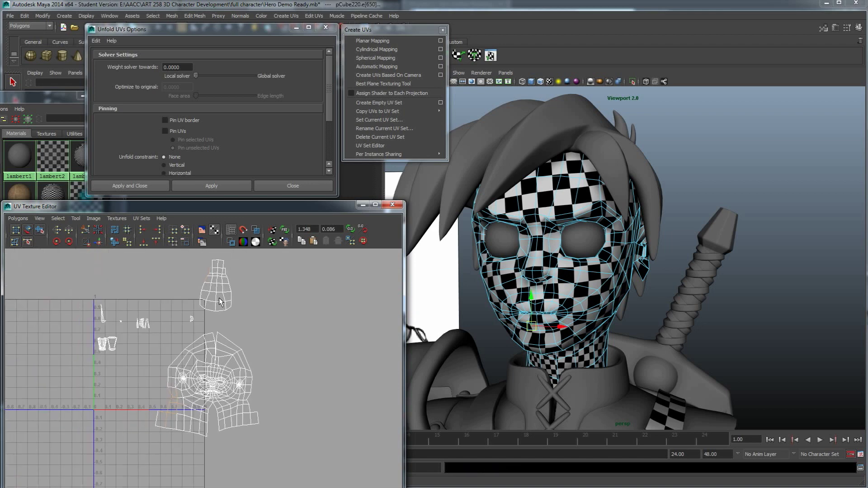
{"action": "scroll", "coordinate": [220, 302], "scroll_direction": "up", "scroll_amount": 4}
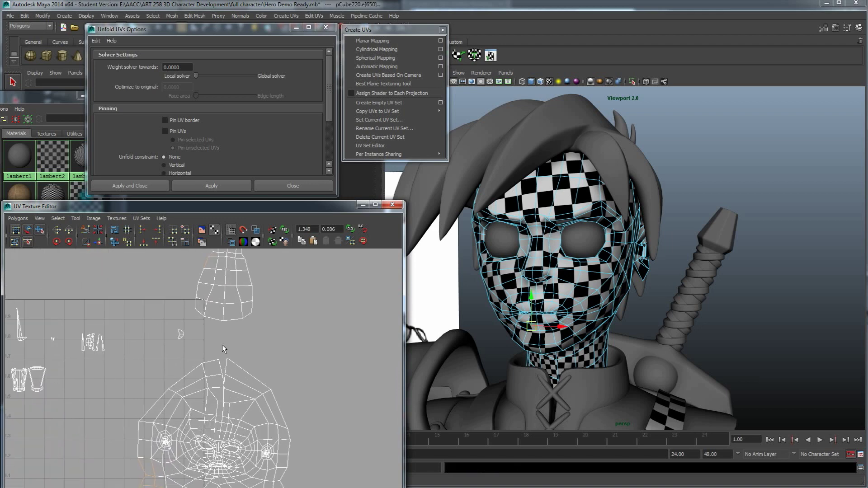
{"action": "scroll", "coordinate": [221, 324], "scroll_direction": "down", "scroll_amount": 1}
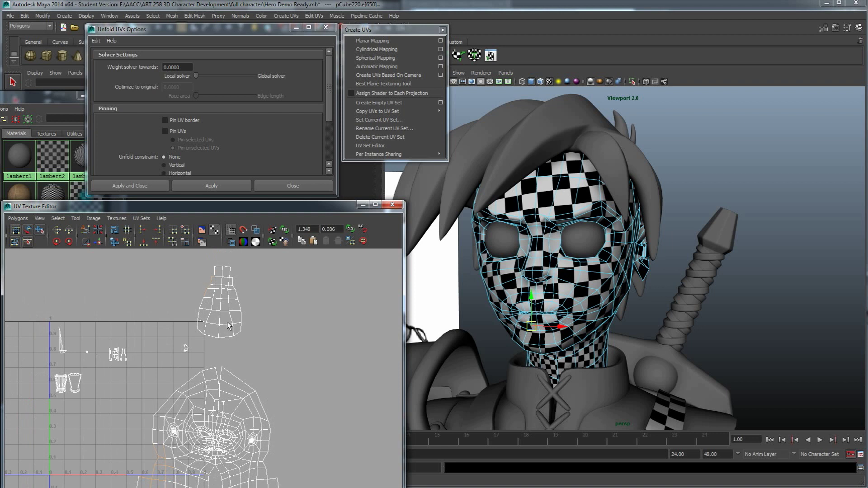
{"action": "middle_click_drag", "start_coordinate": [229, 326], "coordinate": [221, 360], "text": "alt"}
{"action": "mouse_move", "coordinate": [220, 359]}
{"action": "right_mouse_down"}
{"action": "mouse_move", "coordinate": [219, 335]}
{"action": "mouse_move", "coordinate": [219, 357]}
{"action": "right_mouse_up"}
{"action": "left_click", "coordinate": [217, 335]}
{"action": "left_click", "coordinate": [215, 317], "text": "shift"}
{"action": "scroll", "coordinate": [217, 310], "scroll_direction": "up", "scroll_amount": 3}
{"action": "middle_click_drag", "start_coordinate": [221, 326], "coordinate": [216, 373], "text": "alt"}
{"action": "scroll", "coordinate": [216, 395], "scroll_direction": "up", "scroll_amount": 3}
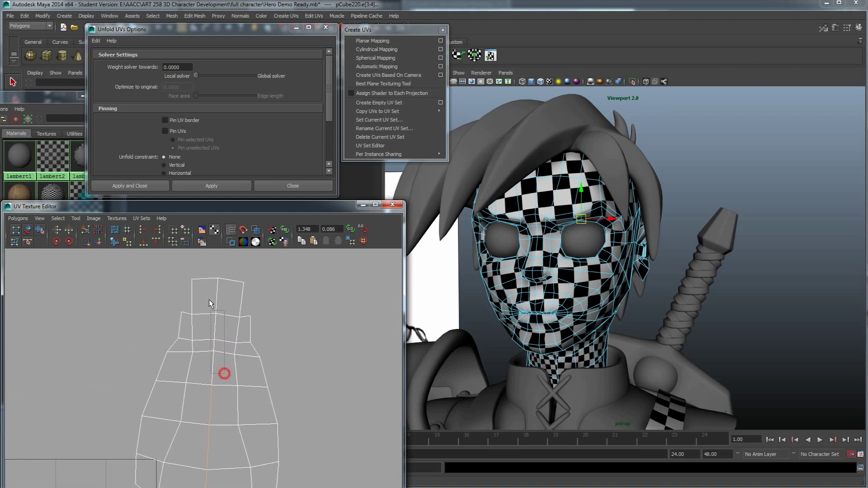
{"action": "left_click_drag", "start_coordinate": [207, 266], "coordinate": [207, 266], "text": "shift"}
{"action": "left_click_drag", "start_coordinate": [247, 362], "coordinate": [202, 360], "text": "ctrl"}
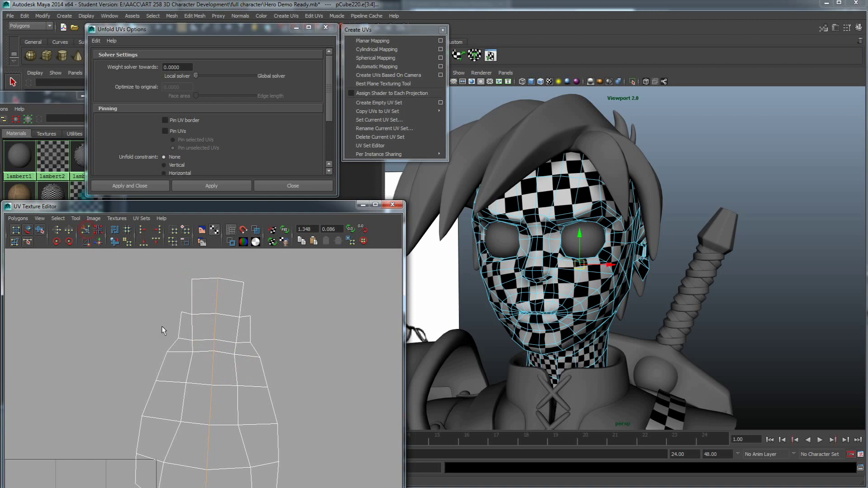
Move and sew each half of the split bottle-shaped shell onto the matching side of the head shell
{"action": "scroll", "coordinate": [203, 359], "scroll_direction": "down", "scroll_amount": 4}
{"action": "right_click_drag", "start_coordinate": [190, 324], "coordinate": [190, 300]}
{"action": "left_click_drag", "start_coordinate": [179, 289], "coordinate": [203, 337]}
{"action": "left_click_drag", "start_coordinate": [195, 408], "coordinate": [194, 408], "text": "shift"}
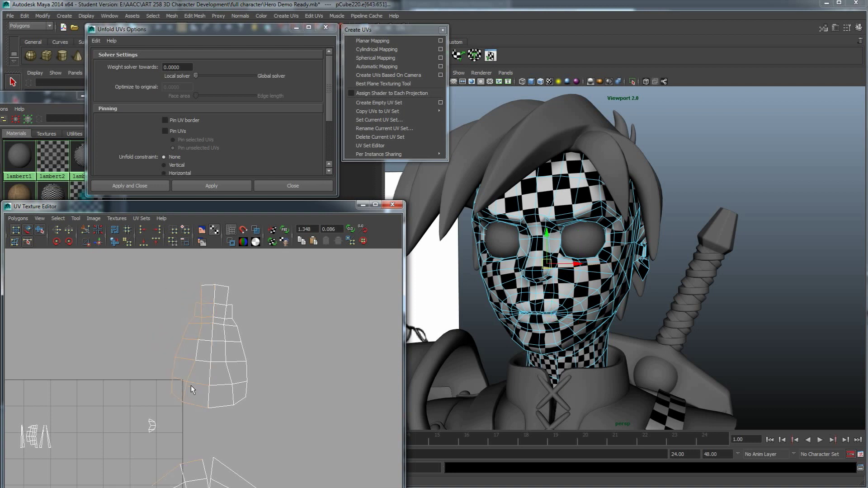
{"action": "left_click", "coordinate": [97, 243]}
{"action": "left_click_drag", "start_coordinate": [266, 412], "coordinate": [221, 298]}
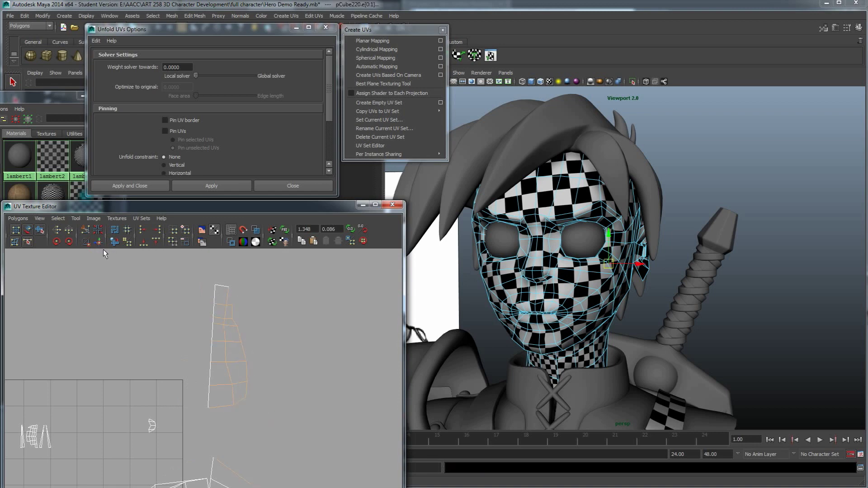
{"action": "left_click", "coordinate": [98, 242]}
Select all UVs of the combined head shell and unfold them repeatedly until the layout relaxes
{"action": "right_click_drag", "start_coordinate": [169, 321], "coordinate": [174, 384], "text": "alt"}
{"action": "middle_click_drag", "start_coordinate": [199, 389], "coordinate": [195, 290], "text": "alt"}
{"action": "right_click_drag", "start_coordinate": [218, 378], "coordinate": [257, 380]}
{"action": "left_click_drag", "start_coordinate": [202, 383], "coordinate": [240, 412]}
{"action": "right_click_drag", "start_coordinate": [220, 388], "coordinate": [256, 376], "text": "ctrl"}
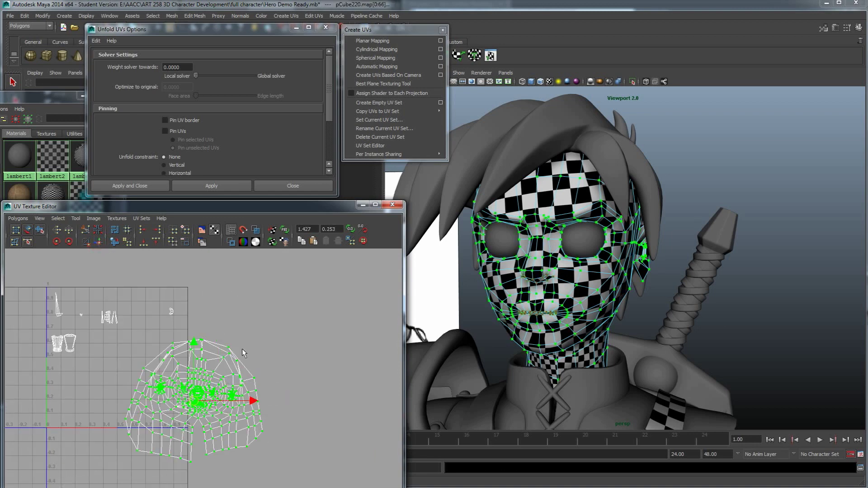
{"action": "left_click", "coordinate": [228, 190]}
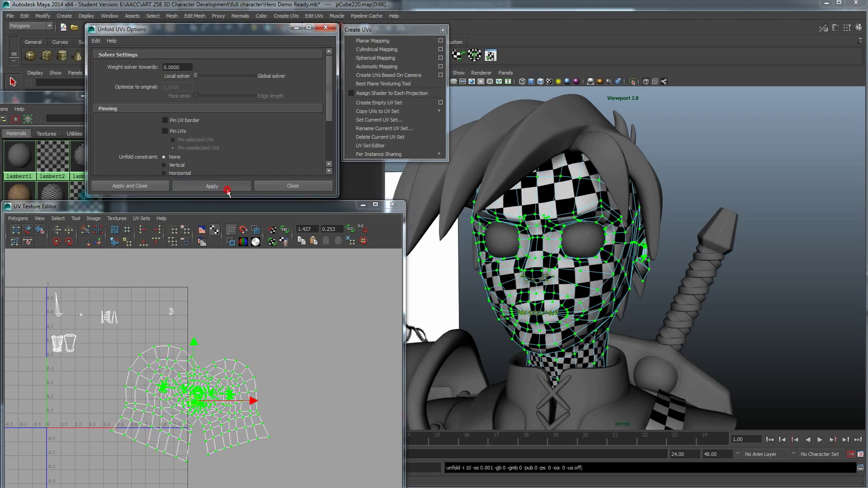
{"action": "left_click", "coordinate": [227, 190]}
{"action": "left_click", "coordinate": [228, 190]}
{"action": "left_click", "coordinate": [227, 190]}
{"action": "left_click", "coordinate": [227, 190]}
{"action": "middle_click_drag", "start_coordinate": [220, 410], "coordinate": [213, 367], "text": "alt"}
{"action": "scroll", "coordinate": [224, 356], "scroll_direction": "up", "scroll_amount": 2}
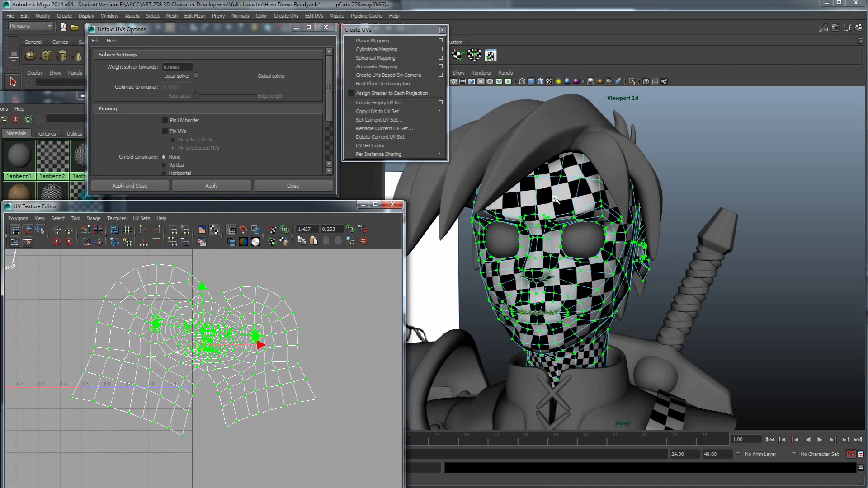
{"action": "scroll", "coordinate": [266, 367], "scroll_direction": "up", "scroll_amount": 2}
{"action": "middle_click_drag", "start_coordinate": [245, 297], "coordinate": [254, 362], "text": "alt"}
{"action": "scroll", "coordinate": [246, 387], "scroll_direction": "down", "scroll_amount": 2}
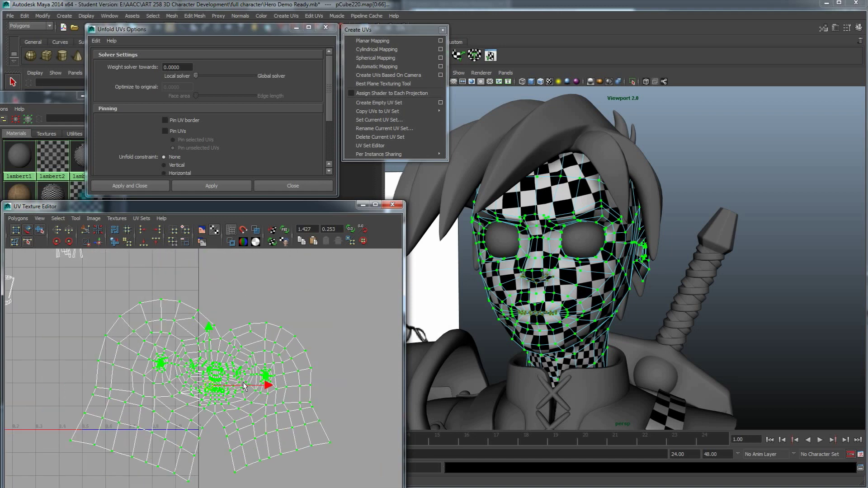
Select the UVs of the larger half of the head shell and scale them down to match the other half
{"action": "scroll", "coordinate": [225, 371], "scroll_direction": "down", "scroll_amount": 1}
{"action": "left_click_drag", "start_coordinate": [125, 382], "coordinate": [215, 480]}
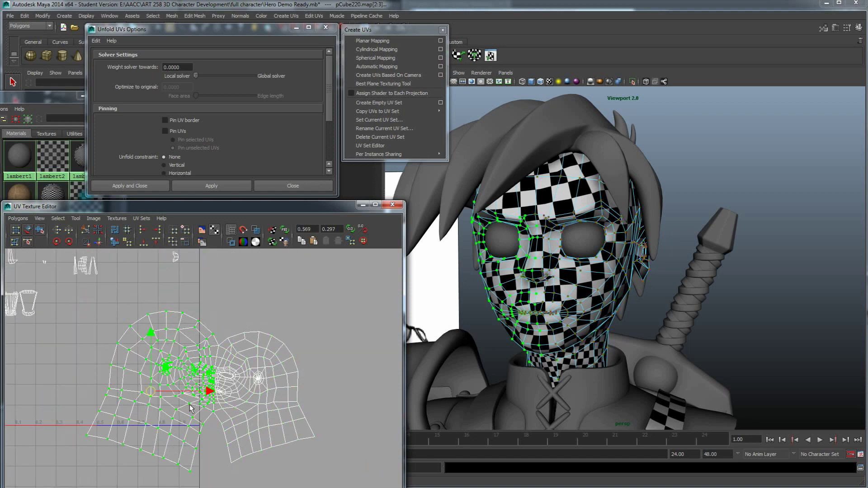
{"action": "key", "text": "r"}
{"action": "left_click_drag", "start_coordinate": [150, 391], "coordinate": [169, 396]}
{"action": "key", "text": "w"}
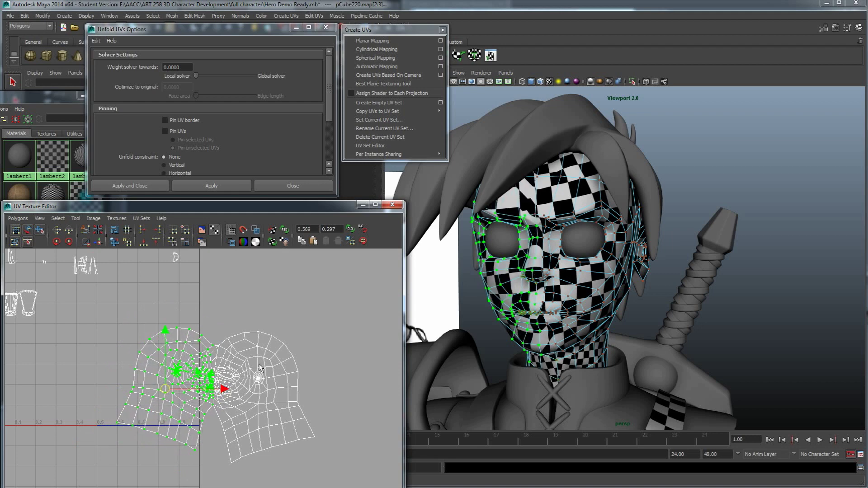
{"action": "key", "text": "r"}
{"action": "mouse_move", "coordinate": [168, 386]}
{"action": "left_mouse_down"}
{"action": "mouse_move", "coordinate": [175, 382]}
{"action": "mouse_move", "coordinate": [158, 391]}
{"action": "left_mouse_up"}
{"action": "key", "text": "w"}
Select all UVs of the head shell, unfold them repeatedly and rotate the shell slightly to level it
{"action": "right_click_drag", "start_coordinate": [258, 374], "coordinate": [279, 374]}
{"action": "left_click_drag", "start_coordinate": [234, 363], "coordinate": [261, 375]}
{"action": "right_click_drag", "start_coordinate": [262, 373], "coordinate": [293, 364]}
{"action": "left_click", "coordinate": [222, 187]}
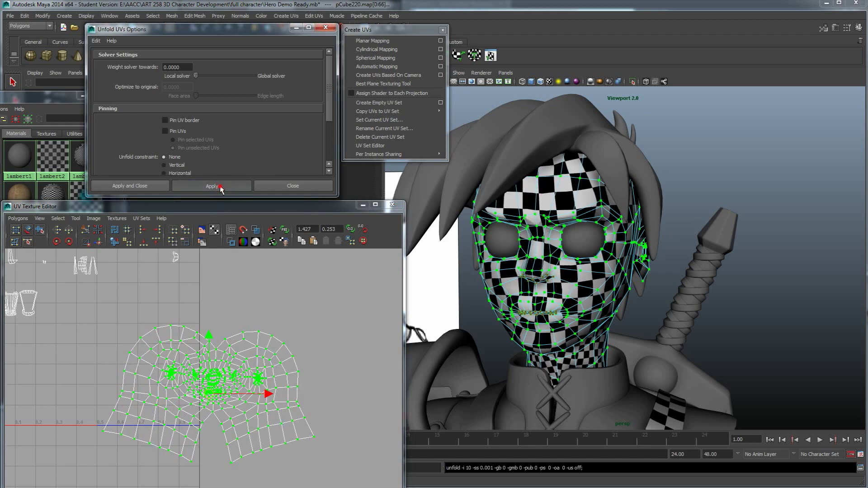
{"action": "left_click", "coordinate": [221, 186]}
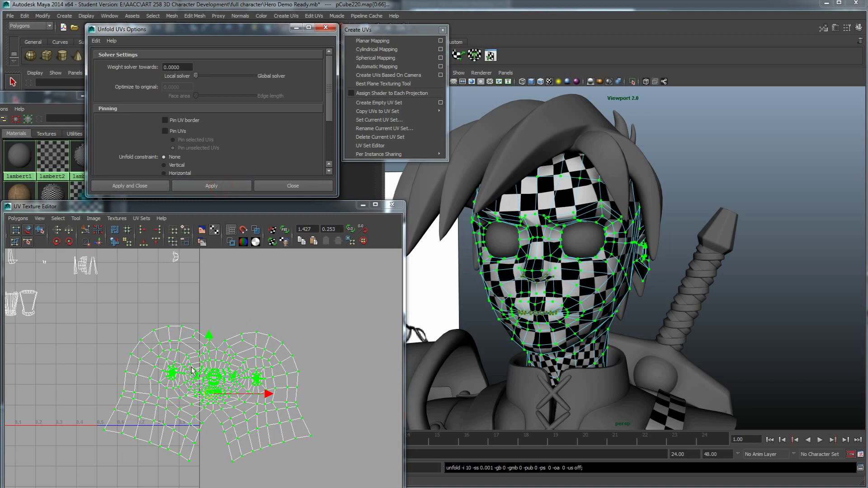
{"action": "key", "text": "e"}
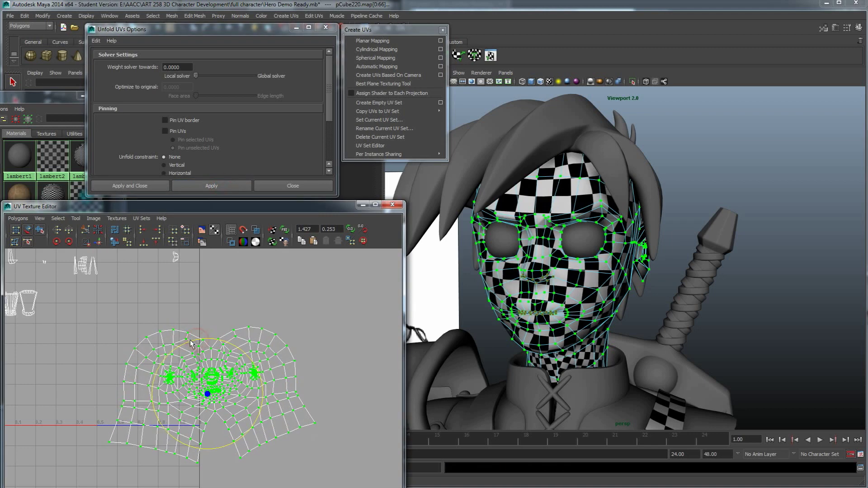
{"action": "left_click", "coordinate": [240, 313]}
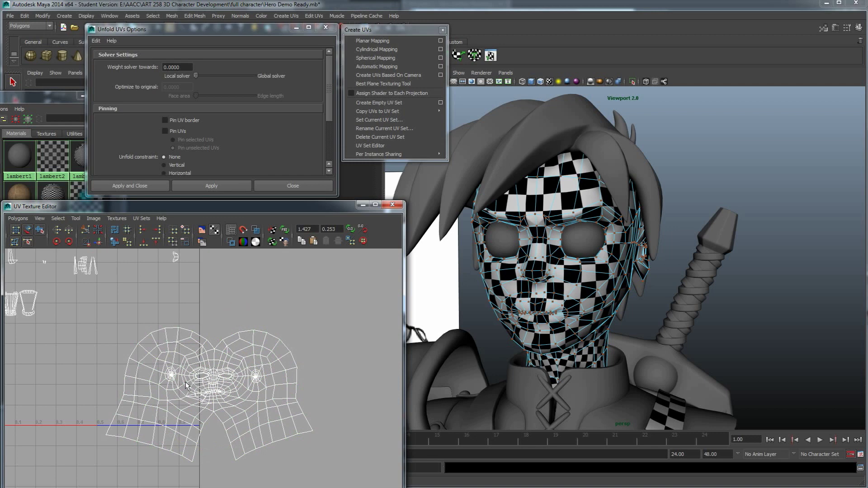
Move and sew the overlapping edges below the left corner of the mouth on the head shell
{"action": "scroll", "coordinate": [238, 400], "scroll_direction": "up", "scroll_amount": 10}
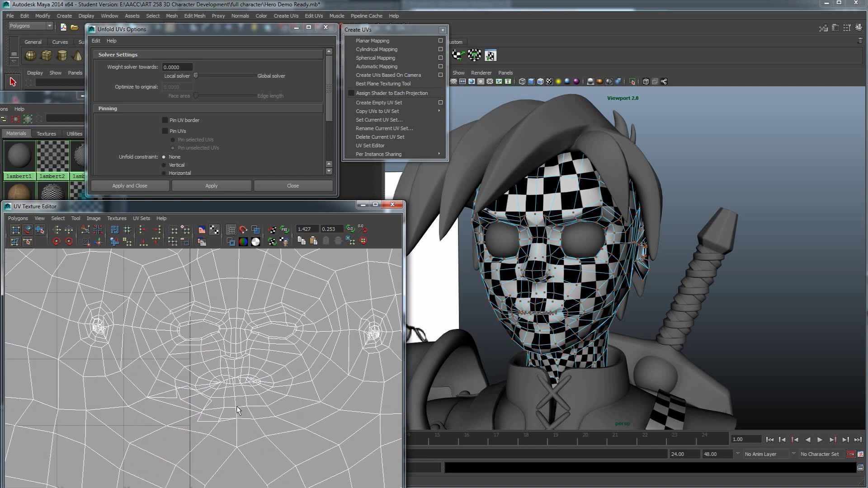
{"action": "right_click_drag", "start_coordinate": [226, 393], "coordinate": [225, 366]}
{"action": "left_click_drag", "start_coordinate": [221, 416], "coordinate": [138, 346]}
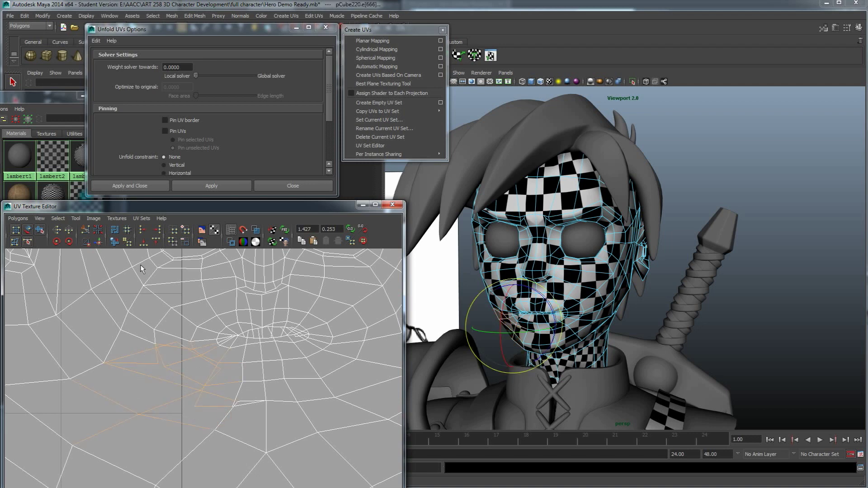
{"action": "left_click", "coordinate": [99, 239]}
Examine the head shell around the eyes and mouth, the remaining small shells, and the checker pattern on the face
{"action": "scroll", "coordinate": [178, 360], "scroll_direction": "down", "scroll_amount": 4}
{"action": "middle_click_drag", "start_coordinate": [192, 390], "coordinate": [190, 342], "text": "alt"}
{"action": "scroll", "coordinate": [191, 342], "scroll_direction": "down", "scroll_amount": 3}
{"action": "scroll", "coordinate": [191, 341], "scroll_direction": "down", "scroll_amount": 3}
{"action": "middle_click_drag", "start_coordinate": [244, 321], "coordinate": [206, 360], "text": "alt"}
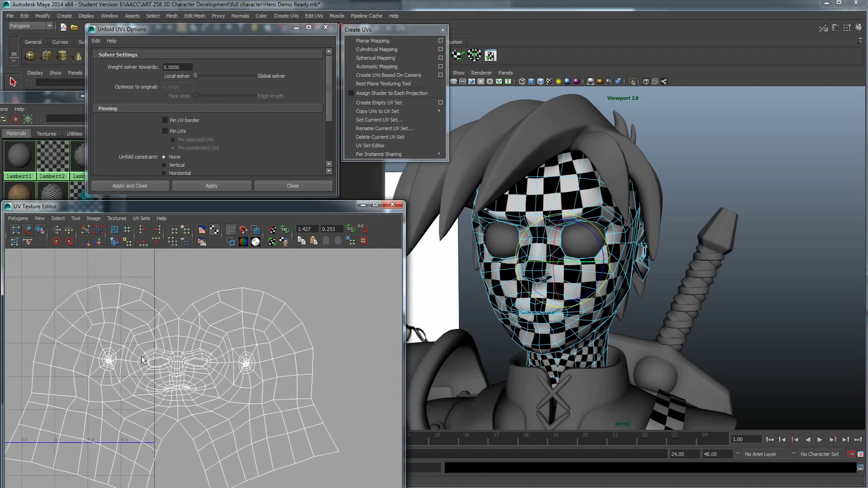
{"action": "middle_click_drag", "start_coordinate": [142, 360], "coordinate": [204, 335], "text": "alt"}
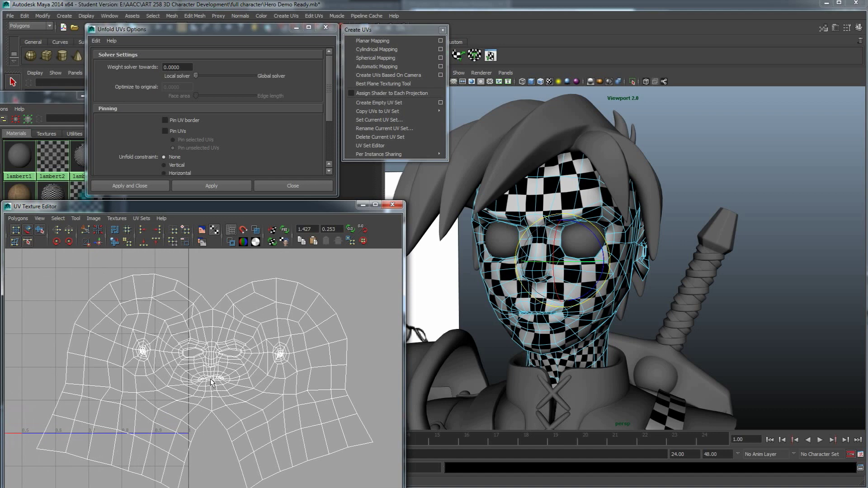
{"action": "scroll", "coordinate": [210, 379], "scroll_direction": "up", "scroll_amount": 5}
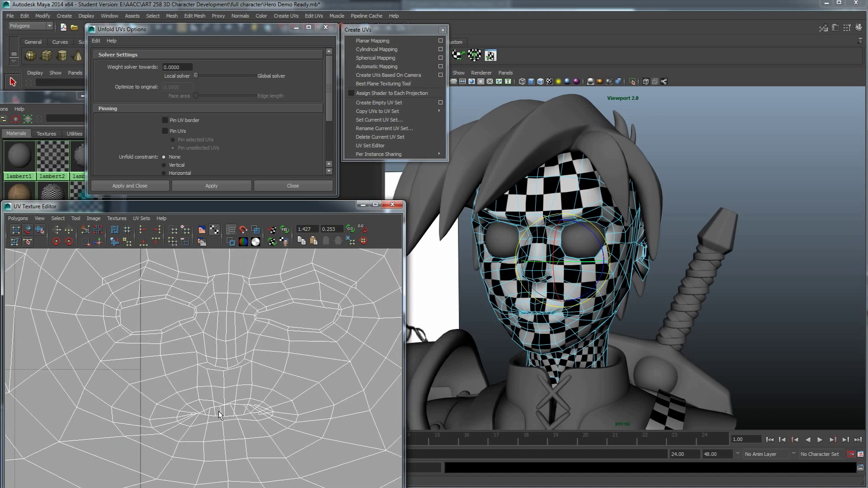
{"action": "scroll", "coordinate": [218, 413], "scroll_direction": "up", "scroll_amount": 3}
{"action": "middle_click_drag", "start_coordinate": [259, 436], "coordinate": [245, 390], "text": "alt"}
{"action": "scroll", "coordinate": [204, 370], "scroll_direction": "down", "scroll_amount": 8}
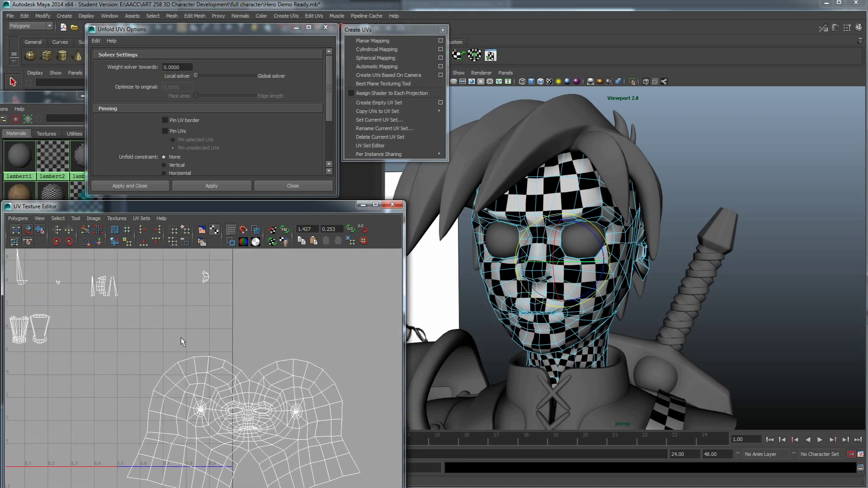
{"action": "middle_click_drag", "start_coordinate": [167, 332], "coordinate": [246, 398], "text": "alt"}
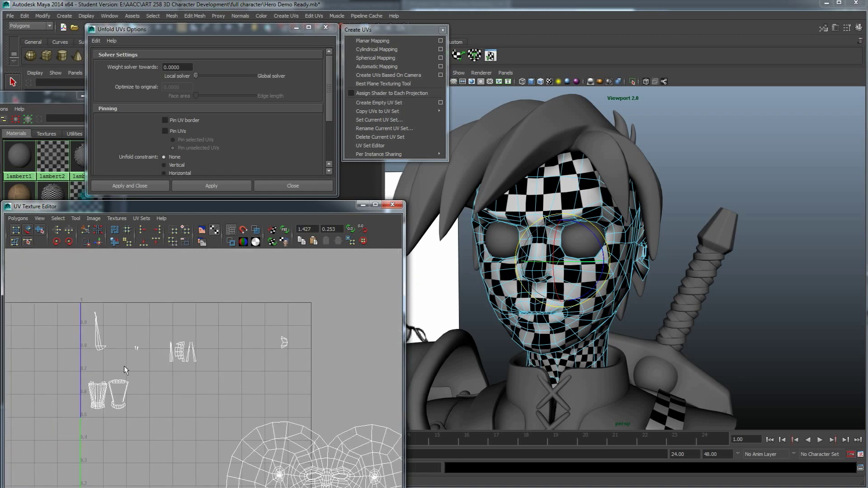
{"action": "scroll", "coordinate": [560, 325], "scroll_direction": "up", "scroll_amount": 4}
{"action": "mouse_move", "coordinate": [560, 325]}
{"action": "left_mouse_down", "text": "alt"}
{"action": "mouse_move", "coordinate": [578, 258]}
{"action": "mouse_move", "coordinate": [598, 302]}
{"action": "mouse_move", "coordinate": [553, 313]}
{"action": "left_mouse_up", "text": "alt"}
{"action": "scroll", "coordinate": [580, 307], "scroll_direction": "up", "scroll_amount": 4}
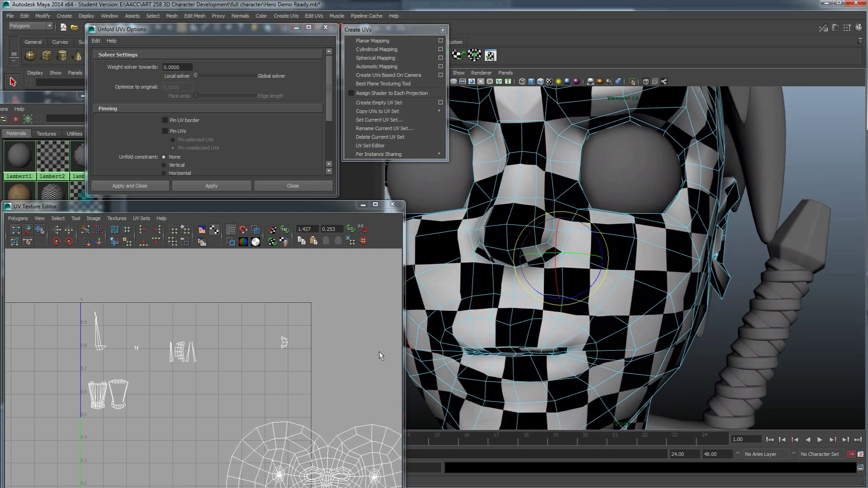
Move and sew the edges around the underside of the nose on the head shell
{"action": "scroll", "coordinate": [156, 337], "scroll_direction": "up", "scroll_amount": 6}
{"action": "scroll", "coordinate": [155, 335], "scroll_direction": "up", "scroll_amount": 3}
{"action": "middle_click_drag", "start_coordinate": [260, 349], "coordinate": [229, 379], "text": "alt"}
{"action": "scroll", "coordinate": [230, 378], "scroll_direction": "up", "scroll_amount": 2}
{"action": "left_click_drag", "start_coordinate": [267, 335], "coordinate": [203, 310]}
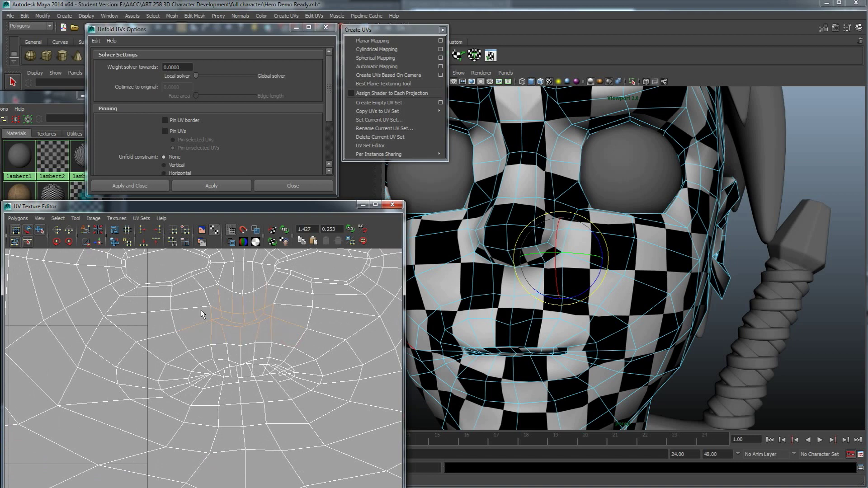
{"action": "left_click", "coordinate": [99, 243]}
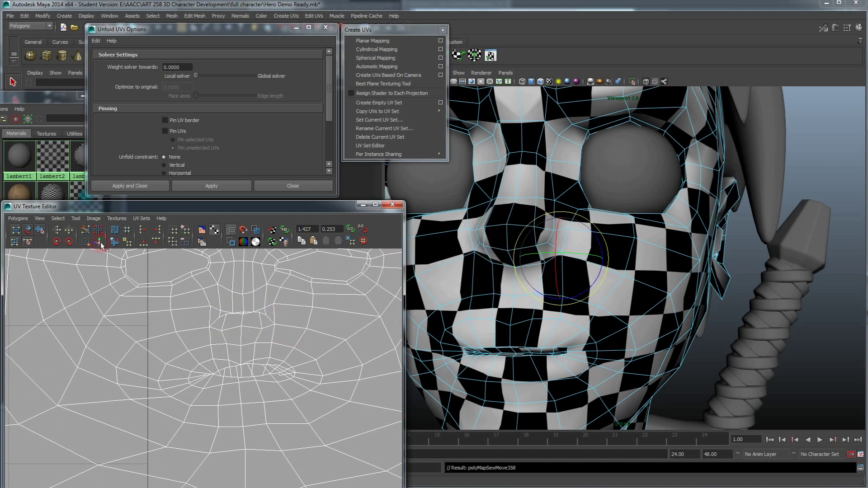
Select all UVs of the head shell and unfold them twice to relax the newly sewn nose area
{"action": "scroll", "coordinate": [241, 303], "scroll_direction": "down", "scroll_amount": 5}
{"action": "right_click_drag", "start_coordinate": [256, 333], "coordinate": [293, 330]}
{"action": "left_click_drag", "start_coordinate": [293, 329], "coordinate": [262, 307]}
{"action": "right_click_drag", "start_coordinate": [269, 309], "coordinate": [289, 297], "text": "ctrl"}
{"action": "left_click", "coordinate": [226, 185]}
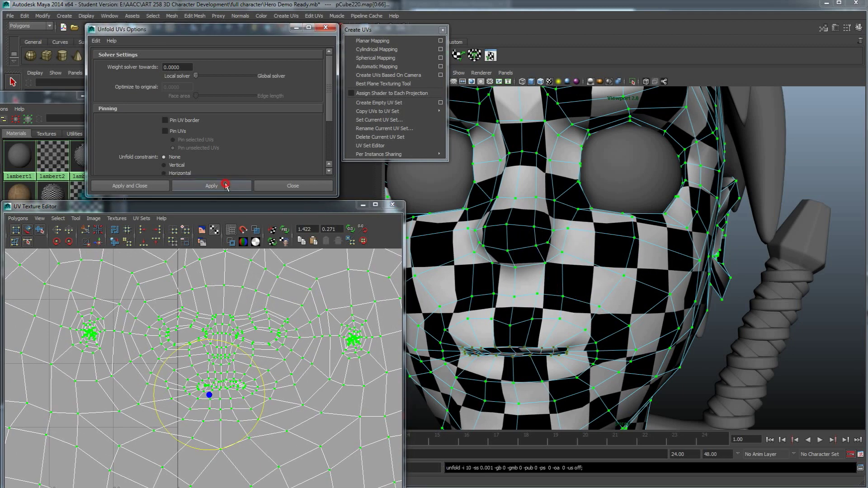
{"action": "left_click", "coordinate": [226, 186]}
{"action": "scroll", "coordinate": [569, 301], "scroll_direction": "down", "scroll_amount": 6}
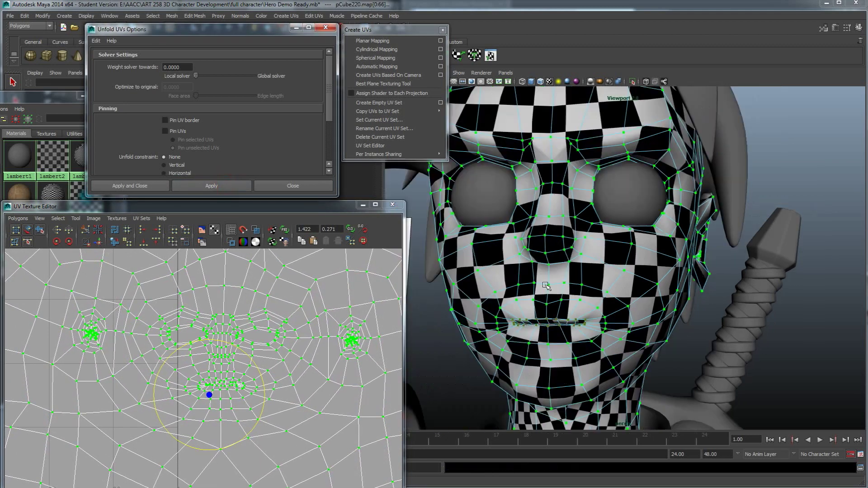
{"action": "scroll", "coordinate": [271, 383], "scroll_direction": "up", "scroll_amount": 6}
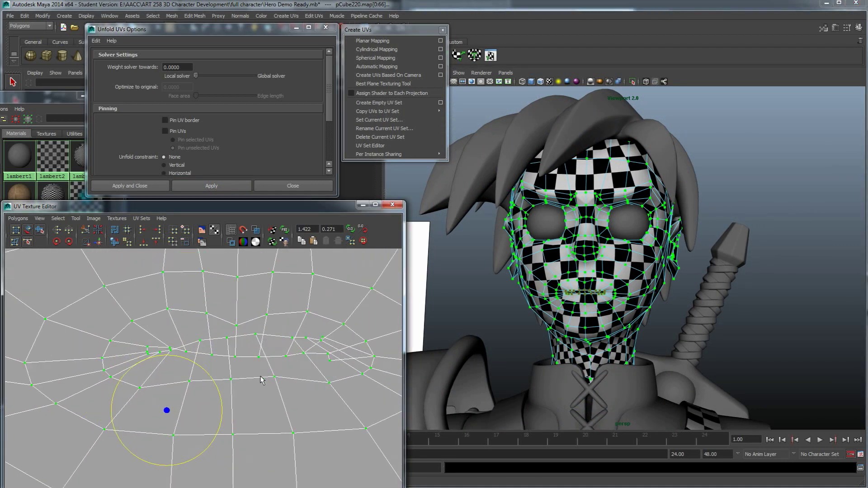
Move and sew the overlapping edge at the right corner of the mouth
{"action": "left_click_drag", "start_coordinate": [184, 329], "coordinate": [311, 345]}
{"action": "right_click_drag", "start_coordinate": [304, 333], "coordinate": [339, 359]}
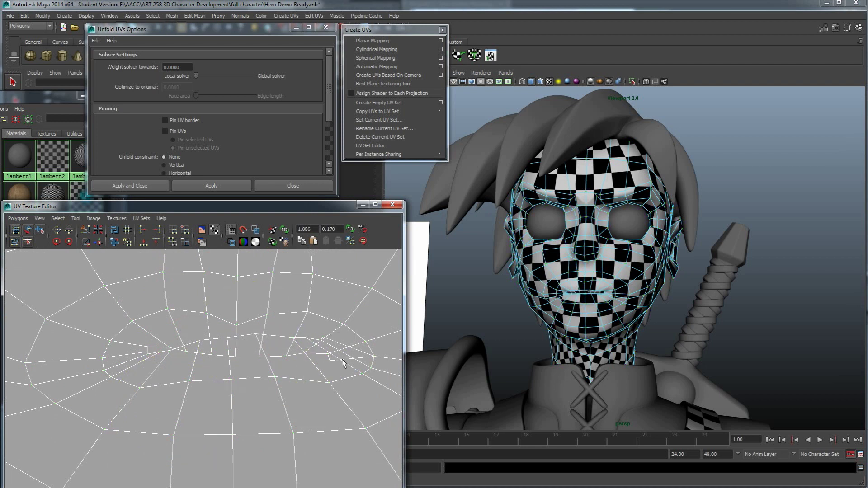
{"action": "left_click", "coordinate": [359, 364]}
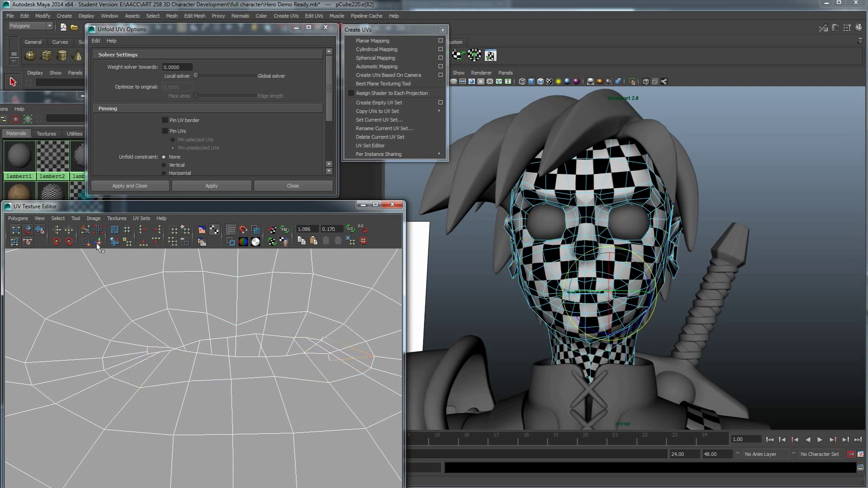
{"action": "left_click", "coordinate": [320, 382]}
{"action": "scroll", "coordinate": [294, 382], "scroll_direction": "up", "scroll_amount": 3}
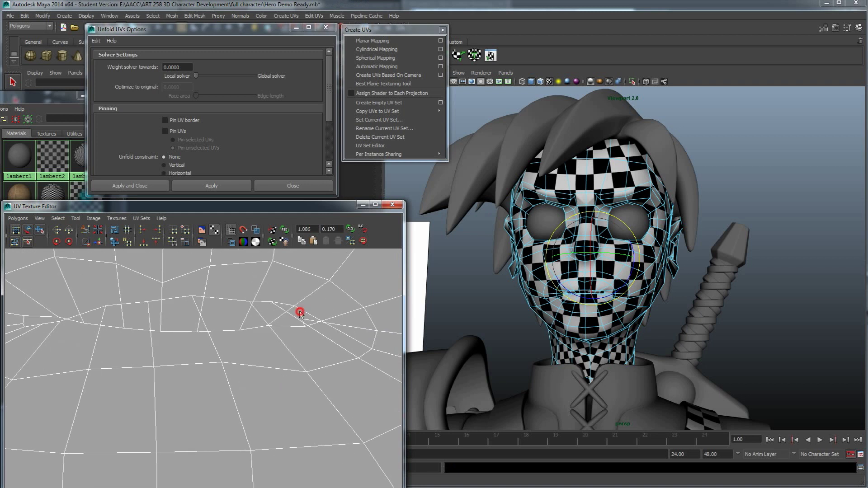
{"action": "left_click", "coordinate": [301, 313]}
{"action": "middle_click_drag", "start_coordinate": [18, 340], "coordinate": [71, 364], "text": "alt"}
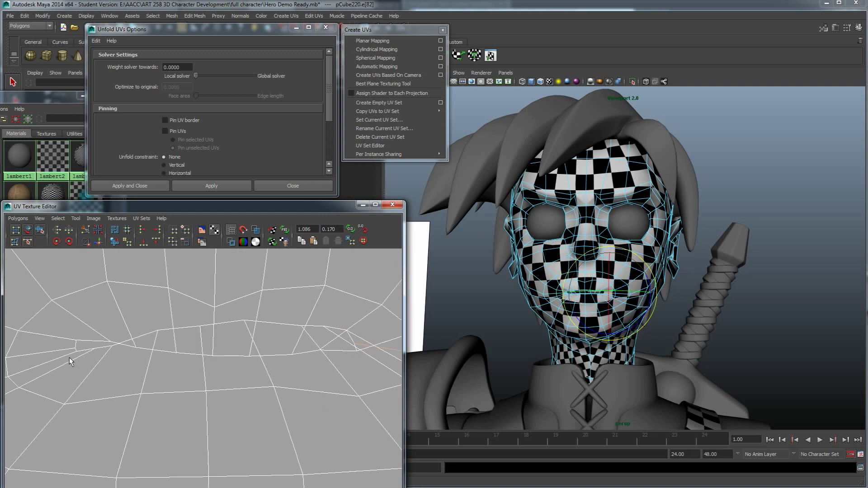
Select the inner border UVs of the lower lip and move them down below the upper lip
{"action": "scroll", "coordinate": [151, 365], "scroll_direction": "down", "scroll_amount": 2}
{"action": "right_click_drag", "start_coordinate": [229, 354], "coordinate": [190, 355]}
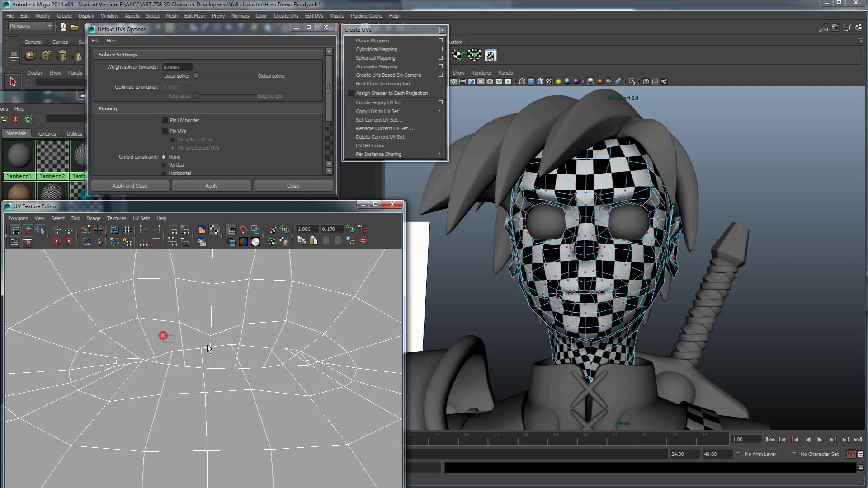
{"action": "left_click", "coordinate": [221, 348]}
{"action": "key", "text": "w"}
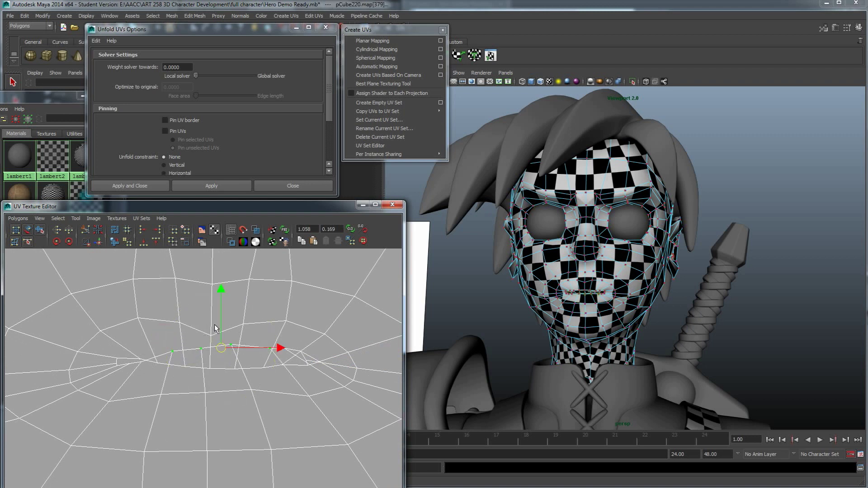
{"action": "left_click_drag", "start_coordinate": [221, 293], "coordinate": [155, 357]}
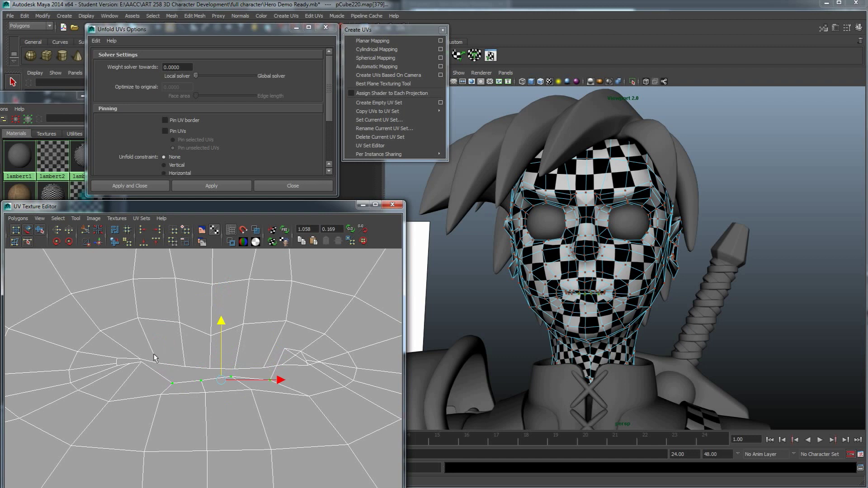
Move the inner upper lip UVs up and the overlapping UVs at the right mouth corner down to open the mouth
{"action": "left_click_drag", "start_coordinate": [267, 371], "coordinate": [266, 369]}
{"action": "left_click_drag", "start_coordinate": [210, 311], "coordinate": [210, 300]}
{"action": "left_click_drag", "start_coordinate": [310, 357], "coordinate": [311, 357]}
{"action": "left_click_drag", "start_coordinate": [291, 289], "coordinate": [304, 357]}
{"action": "left_click", "coordinate": [305, 358]}
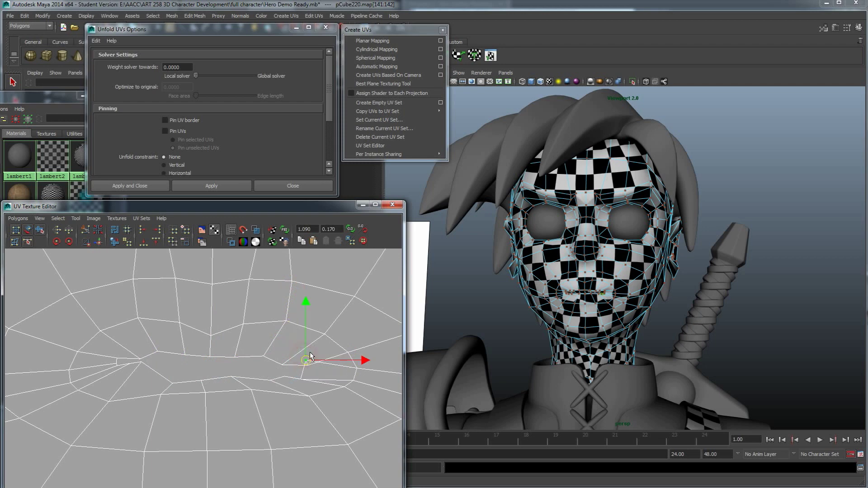
{"action": "left_click_drag", "start_coordinate": [304, 304], "coordinate": [309, 318]}
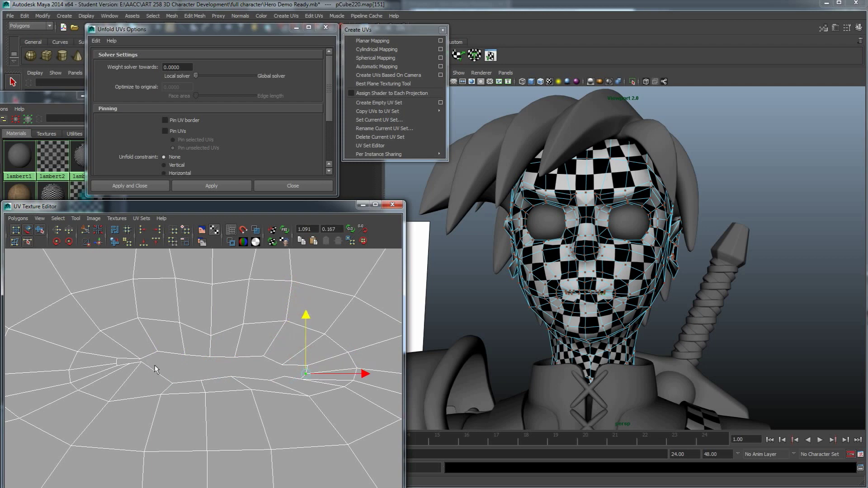
Select the lip UVs around the mouth opening and unfold them
{"action": "left_click_drag", "start_coordinate": [164, 364], "coordinate": [345, 405]}
{"action": "scroll", "coordinate": [320, 400], "scroll_direction": "down", "scroll_amount": 3}
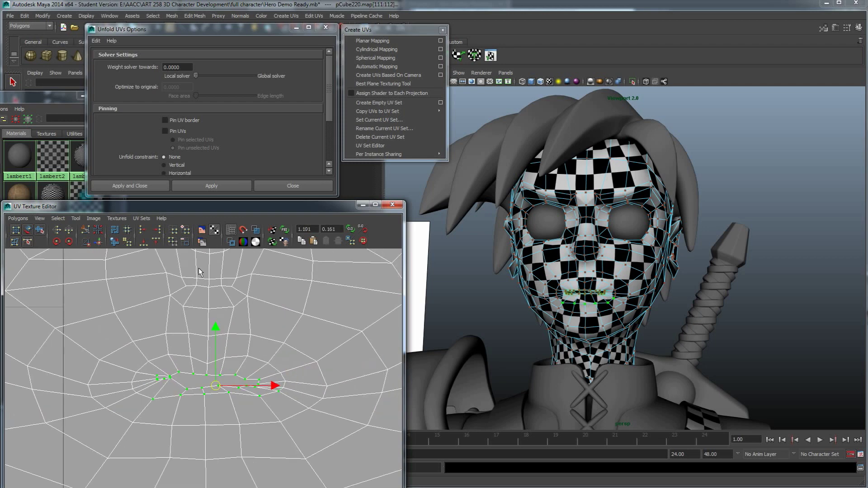
{"action": "left_click", "coordinate": [216, 186]}
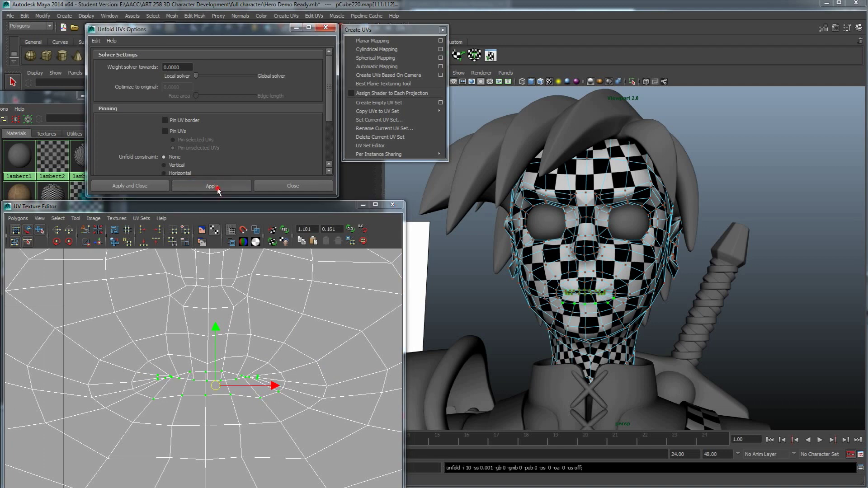
{"action": "scroll", "coordinate": [199, 409], "scroll_direction": "up", "scroll_amount": 4}
{"action": "left_click", "coordinate": [214, 388]}
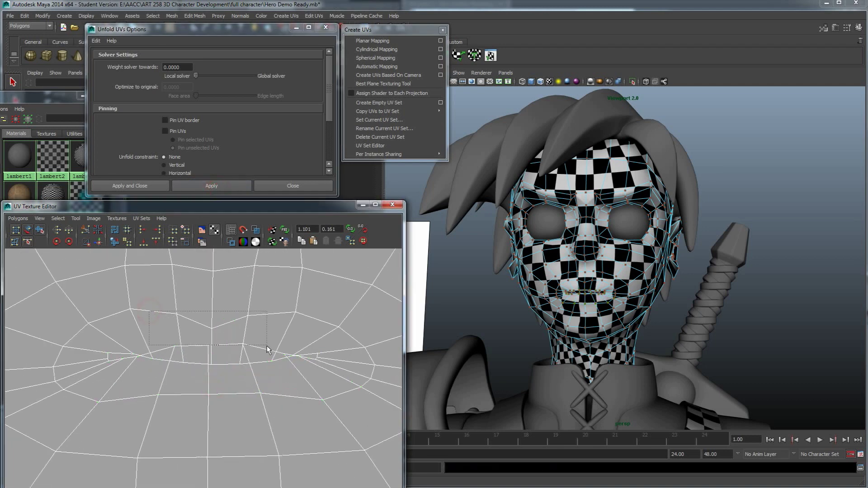
{"action": "left_click_drag", "start_coordinate": [267, 347], "coordinate": [267, 347]}
{"action": "left_click_drag", "start_coordinate": [213, 273], "coordinate": [210, 288]}
{"action": "key", "text": "ctrl+z"}
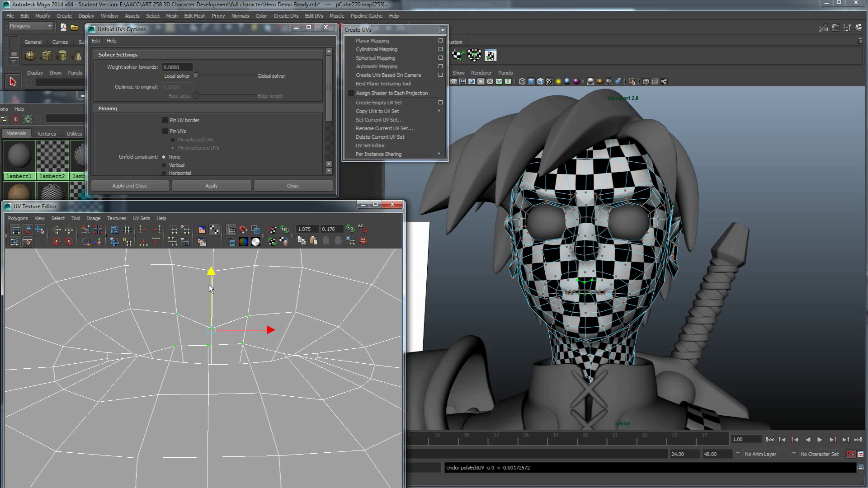
Select only the central inner UVs of the lower lip and move them down clear of the upper lip
{"action": "left_click", "coordinate": [155, 305]}
{"action": "left_click_drag", "start_coordinate": [161, 339], "coordinate": [258, 355]}
{"action": "left_click_drag", "start_coordinate": [209, 279], "coordinate": [210, 319]}
Move the single inner UVs at the right and left mouth corners down to clean up the lip overlap
{"action": "left_click", "coordinate": [279, 347]}
{"action": "left_click", "coordinate": [290, 360]}
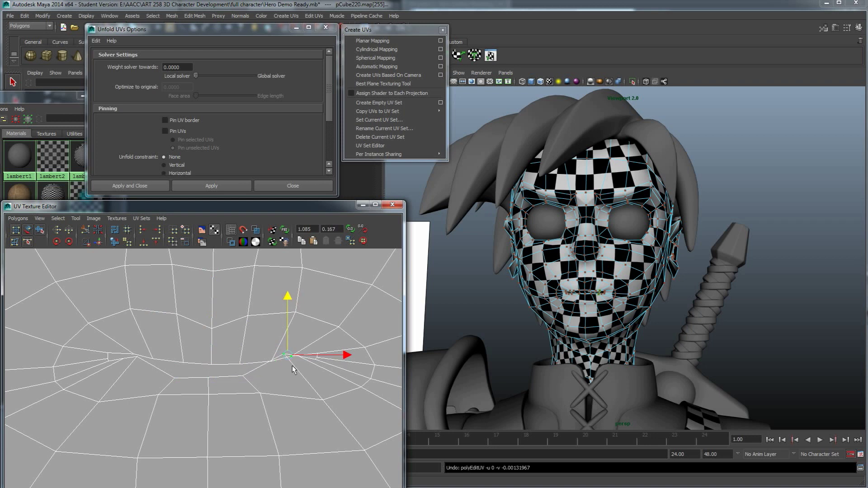
{"action": "left_click_drag", "start_coordinate": [282, 295], "coordinate": [252, 318]}
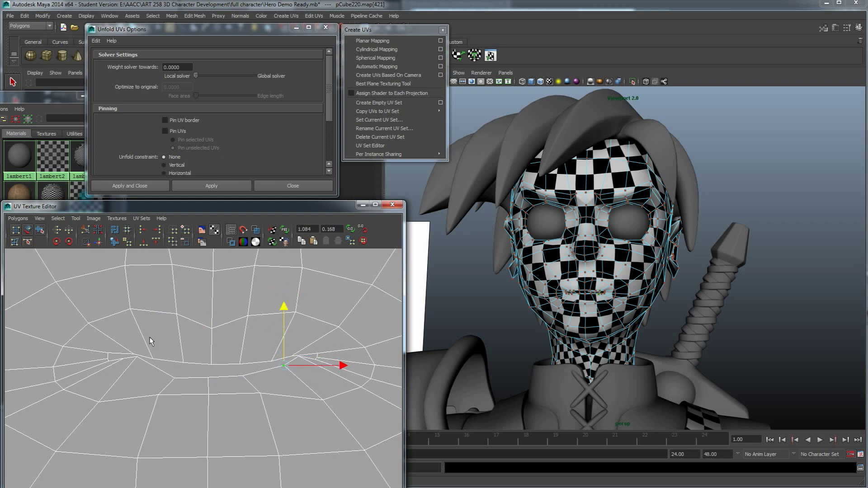
{"action": "left_click", "coordinate": [131, 360]}
{"action": "left_click_drag", "start_coordinate": [137, 299], "coordinate": [136, 312]}
{"action": "scroll", "coordinate": [239, 373], "scroll_direction": "down", "scroll_amount": 3}
{"action": "left_click", "coordinate": [221, 388]}
{"action": "scroll", "coordinate": [222, 388], "scroll_direction": "down", "scroll_amount": 7}
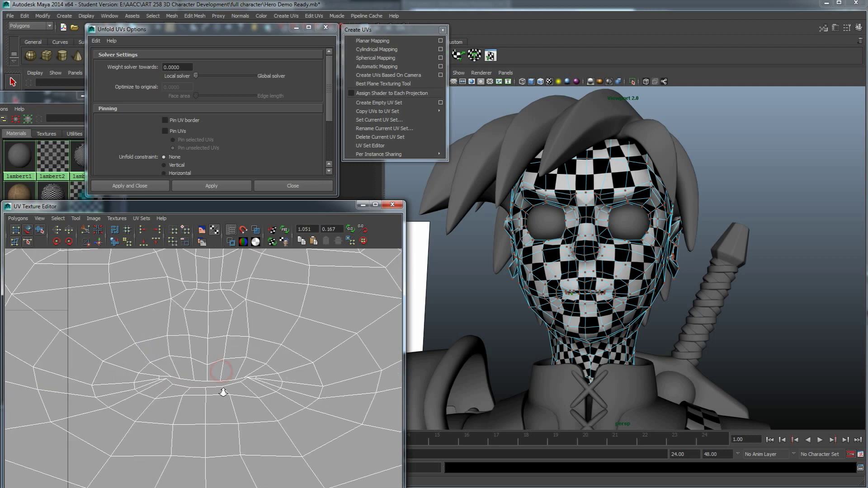
Examine the overall UV layout and the leftover shells outside the head shell
{"action": "scroll", "coordinate": [184, 420], "scroll_direction": "down", "scroll_amount": 8}
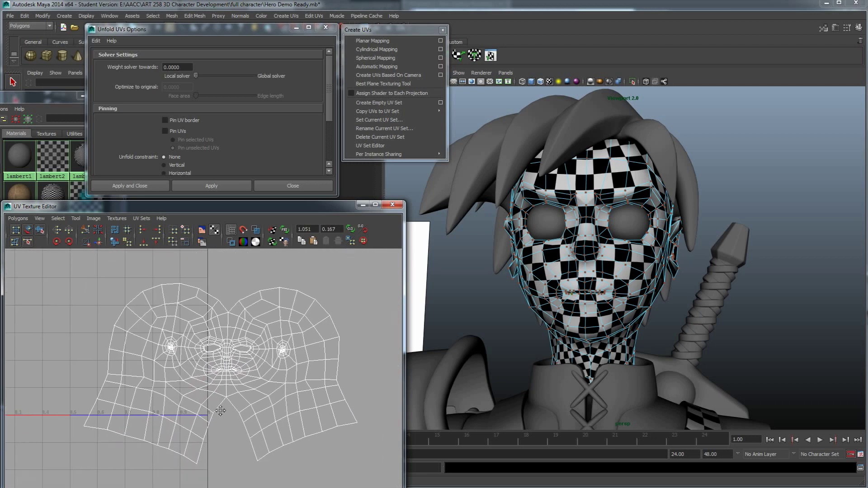
{"action": "scroll", "coordinate": [179, 398], "scroll_direction": "down", "scroll_amount": 1}
{"action": "middle_click_drag", "start_coordinate": [169, 391], "coordinate": [259, 410], "text": "alt"}
{"action": "middle_click_drag", "start_coordinate": [213, 379], "coordinate": [207, 419], "text": "alt"}
{"action": "scroll", "coordinate": [211, 390], "scroll_direction": "up", "scroll_amount": 6}
{"action": "middle_click_drag", "start_coordinate": [201, 357], "coordinate": [235, 415], "text": "alt"}
{"action": "scroll", "coordinate": [213, 378], "scroll_direction": "up", "scroll_amount": 5}
{"action": "middle_click_drag", "start_coordinate": [209, 372], "coordinate": [251, 376], "text": "alt"}
{"action": "scroll", "coordinate": [279, 401], "scroll_direction": "down", "scroll_amount": 3}
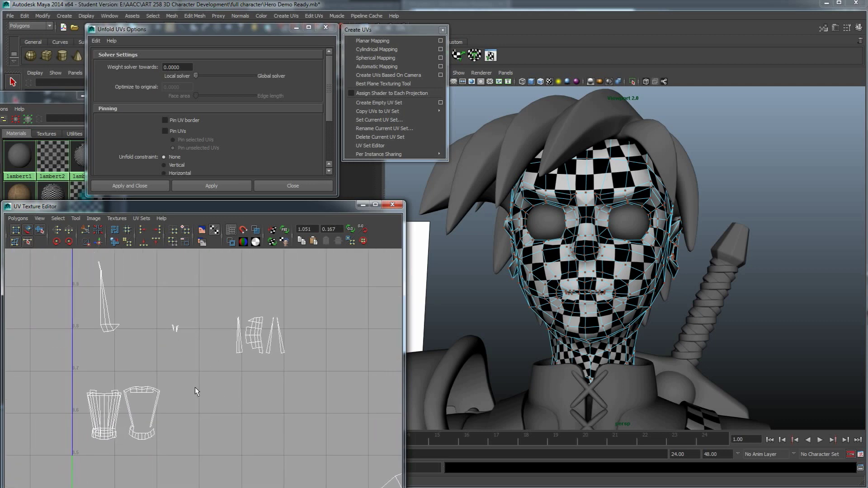
Select the tiny leftover UV pieces and display the model in wireframe to locate them around the mouth
{"action": "left_click_drag", "start_coordinate": [162, 320], "coordinate": [160, 323]}
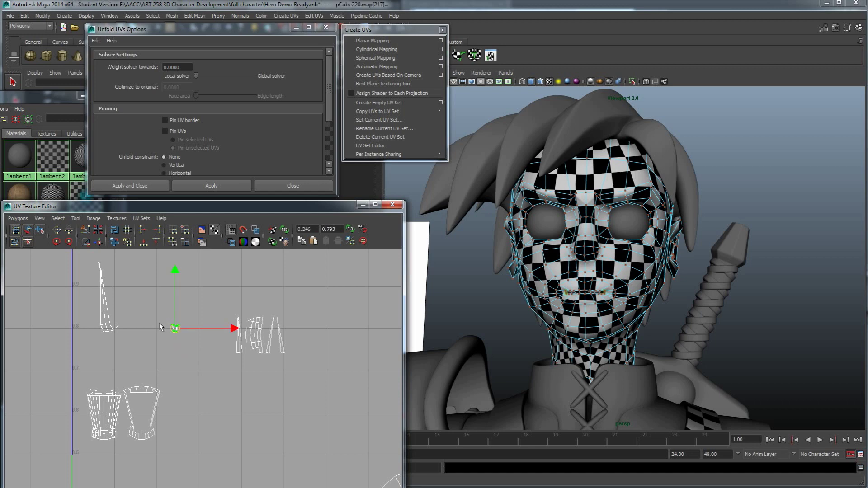
{"action": "scroll", "coordinate": [159, 329], "scroll_direction": "down", "scroll_amount": 2}
{"action": "scroll", "coordinate": [217, 398], "scroll_direction": "down", "scroll_amount": 2}
{"action": "scroll", "coordinate": [228, 422], "scroll_direction": "down", "scroll_amount": 1}
{"action": "middle_click_drag", "start_coordinate": [228, 421], "coordinate": [200, 387], "text": "alt"}
{"action": "scroll", "coordinate": [167, 350], "scroll_direction": "up", "scroll_amount": 2}
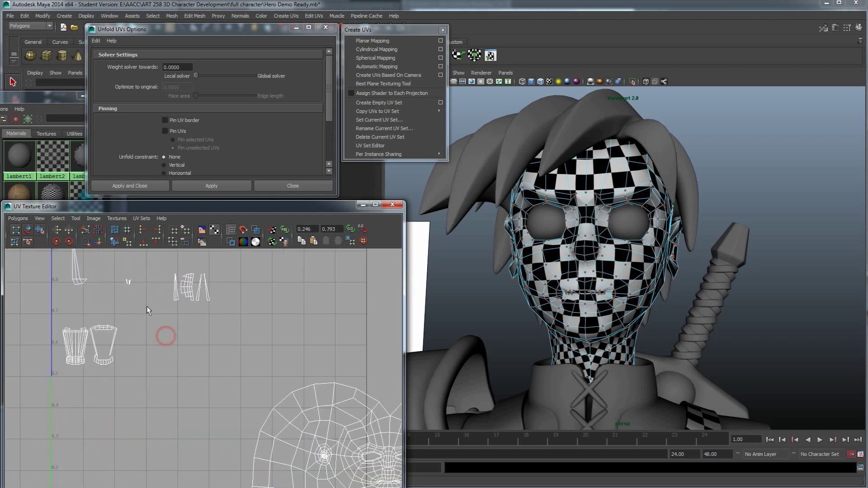
{"action": "middle_click_drag", "start_coordinate": [137, 322], "coordinate": [233, 391], "text": "alt"}
{"action": "scroll", "coordinate": [233, 391], "scroll_direction": "up", "scroll_amount": 3}
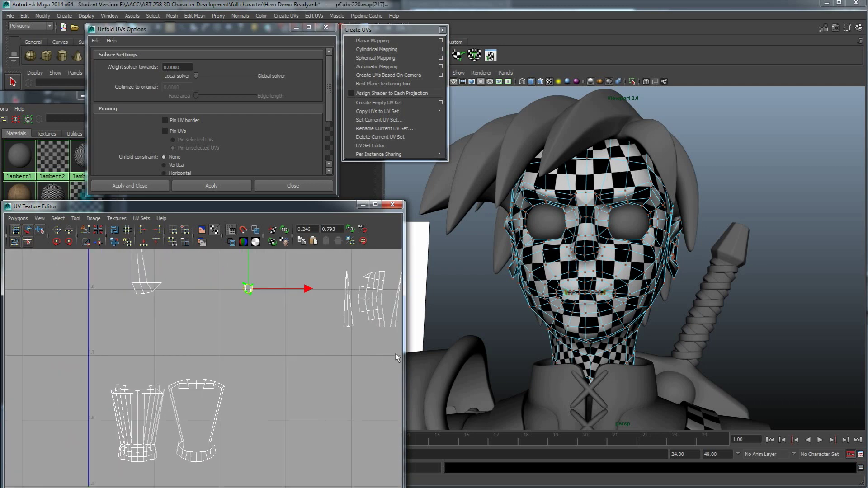
{"action": "scroll", "coordinate": [352, 365], "scroll_direction": "down", "scroll_amount": 2}
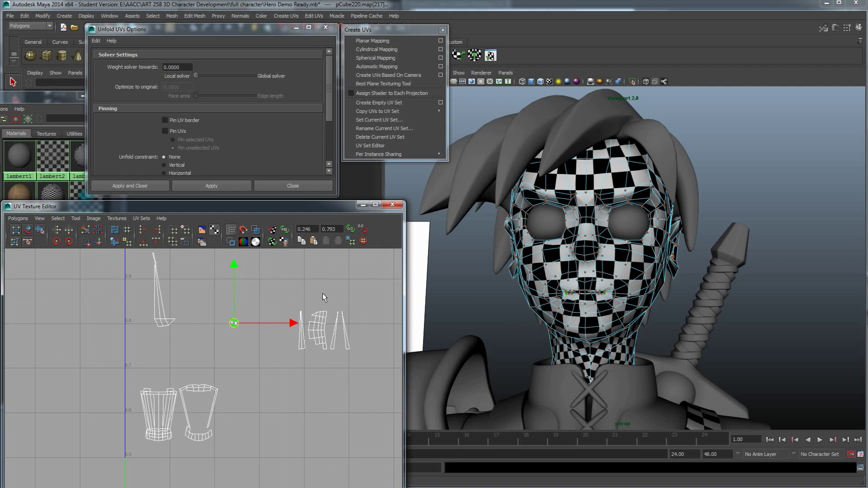
{"action": "scroll", "coordinate": [665, 331], "scroll_direction": "up", "scroll_amount": 6}
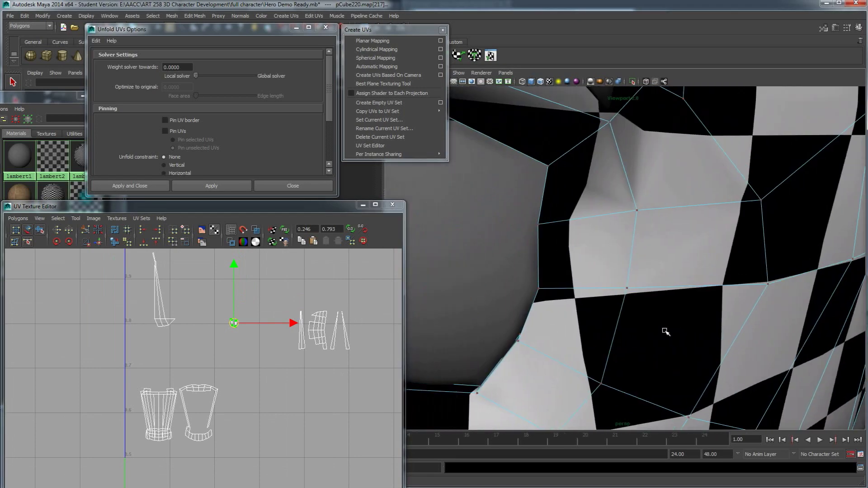
{"action": "mouse_move", "coordinate": [665, 331]}
{"action": "left_mouse_down", "text": "alt"}
{"action": "mouse_move", "coordinate": [562, 328]}
{"action": "mouse_move", "coordinate": [673, 333]}
{"action": "left_mouse_up", "text": "alt"}
{"action": "scroll", "coordinate": [664, 337], "scroll_direction": "down", "scroll_amount": 3}
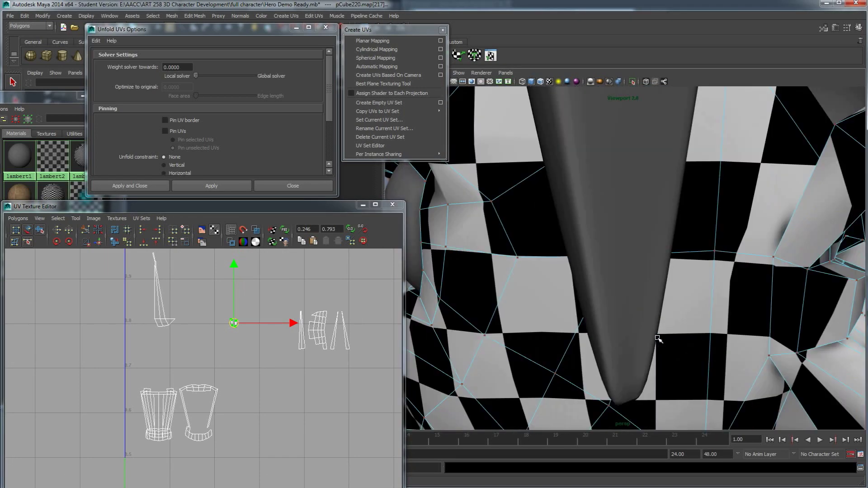
{"action": "key", "text": "4"}
{"action": "scroll", "coordinate": [652, 338], "scroll_direction": "down", "scroll_amount": 5}
{"action": "scroll", "coordinate": [655, 346], "scroll_direction": "up", "scroll_amount": 8}
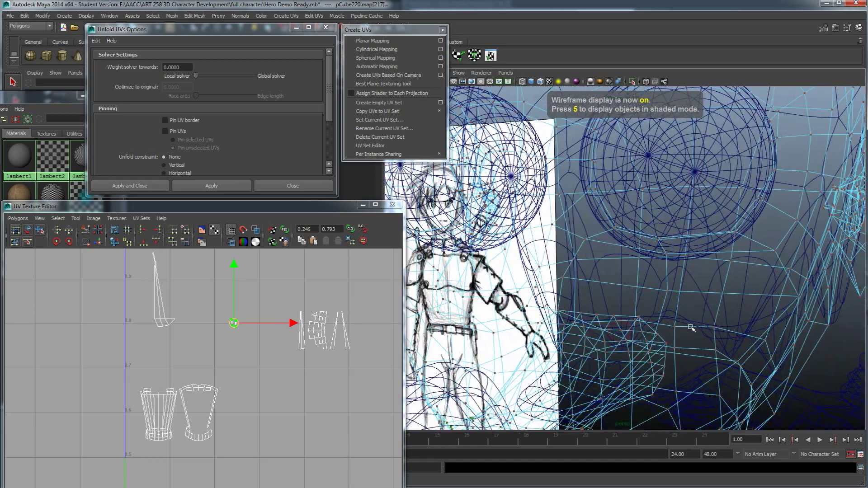
{"action": "scroll", "coordinate": [659, 351], "scroll_direction": "up", "scroll_amount": 6}
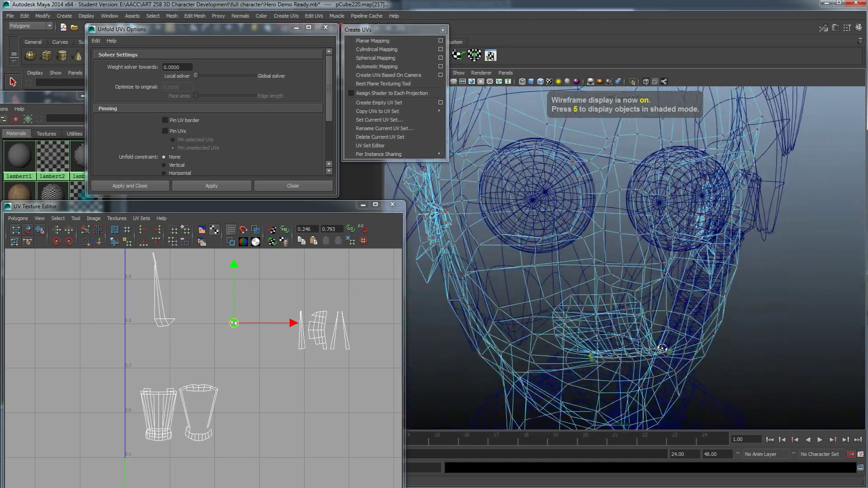
Switch to face selection and select the faces of the inner-mouth cavity from the side of the head
{"action": "right_click_drag", "start_coordinate": [579, 312], "coordinate": [580, 332]}
{"action": "left_click_drag", "start_coordinate": [571, 346], "coordinate": [653, 356], "text": "alt"}
{"action": "left_click", "coordinate": [775, 317]}
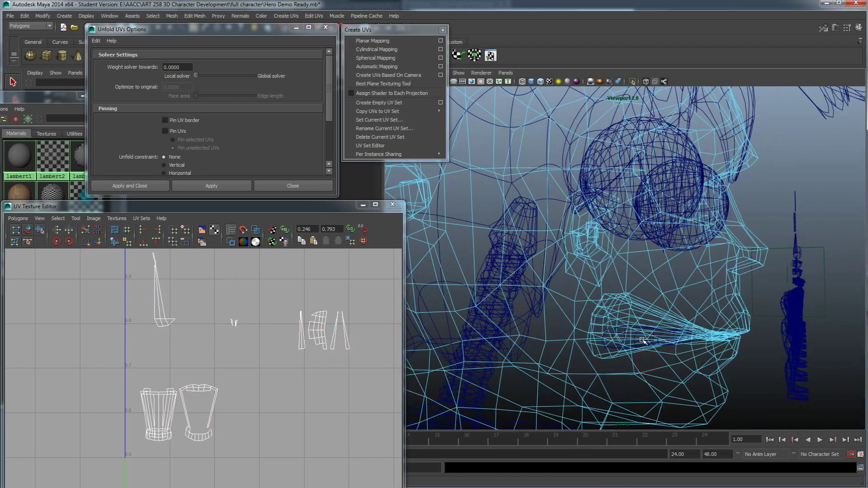
{"action": "left_click_drag", "start_coordinate": [577, 293], "coordinate": [592, 289], "text": "alt"}
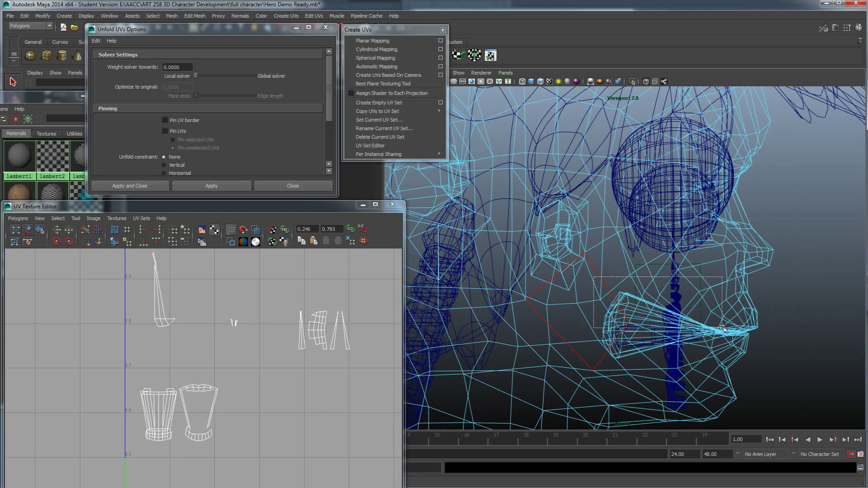
{"action": "left_click", "coordinate": [685, 355]}
{"action": "left_click_drag", "start_coordinate": [669, 354], "coordinate": [625, 335], "text": "alt"}
{"action": "left_click_drag", "start_coordinate": [460, 151], "coordinate": [525, 315], "text": "ctrl"}
{"action": "left_click_drag", "start_coordinate": [561, 334], "coordinate": [526, 316], "text": "alt"}
Remove the head shell's faces and stray faces from the selection, leaving only faces of the inner-mouth cavity
{"action": "scroll", "coordinate": [348, 357], "scroll_direction": "down", "scroll_amount": 9}
{"action": "middle_click_drag", "start_coordinate": [333, 411], "coordinate": [309, 374], "text": "alt"}
{"action": "left_click_drag", "start_coordinate": [243, 394], "coordinate": [242, 395], "text": "ctrl"}
{"action": "left_click_drag", "start_coordinate": [651, 303], "coordinate": [615, 298], "text": "alt"}
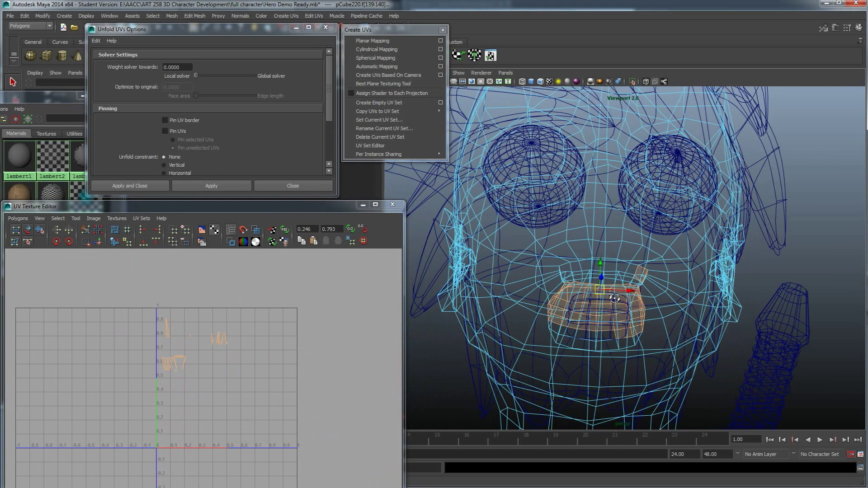
{"action": "scroll", "coordinate": [624, 304], "scroll_direction": "up", "scroll_amount": 4}
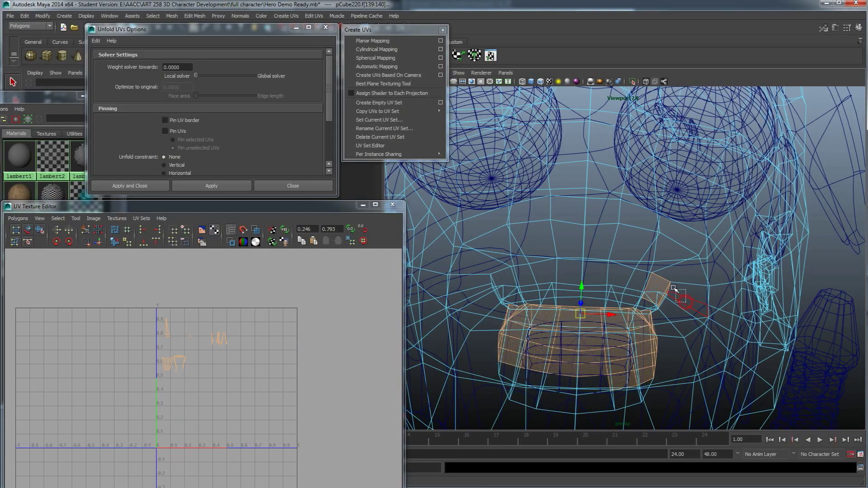
{"action": "left_click_drag", "start_coordinate": [665, 280], "coordinate": [621, 352], "text": "alt"}
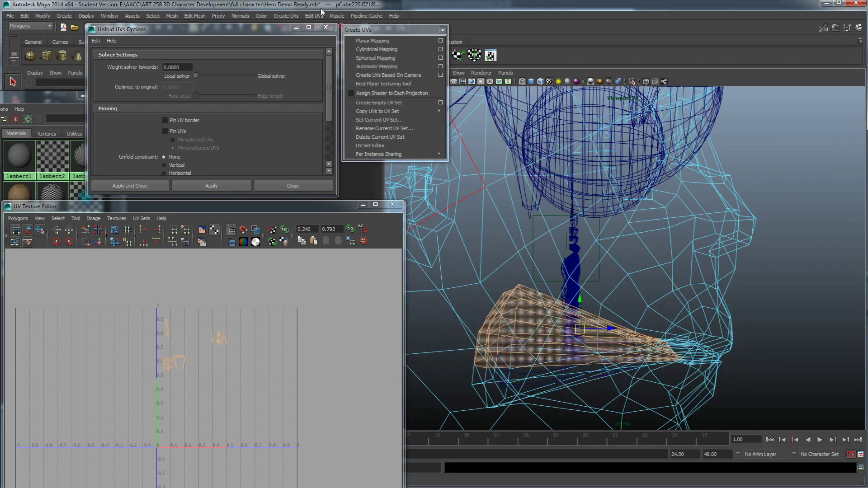
Apply planar mapping to the selected inner-mouth faces and move the projected shell up and left, away from the head shell
{"action": "left_click", "coordinate": [289, 18]}
{"action": "left_click", "coordinate": [301, 29]}
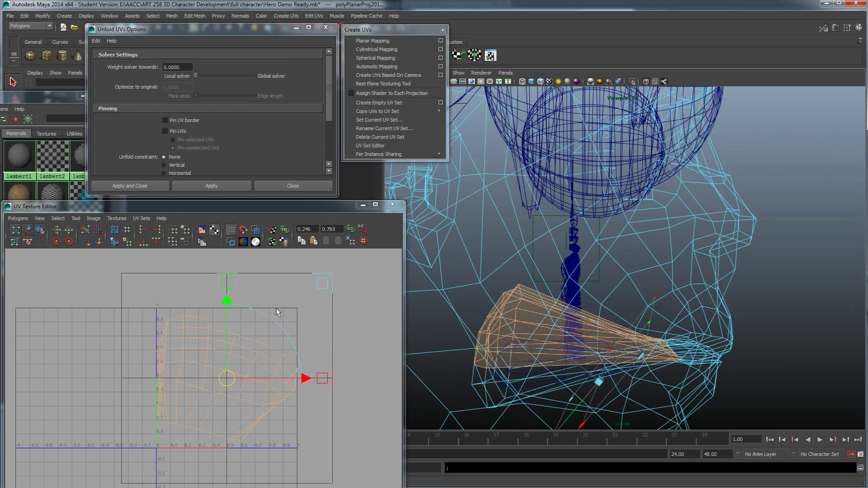
{"action": "scroll", "coordinate": [223, 340], "scroll_direction": "down", "scroll_amount": 2}
{"action": "left_click_drag", "start_coordinate": [219, 382], "coordinate": [128, 334]}
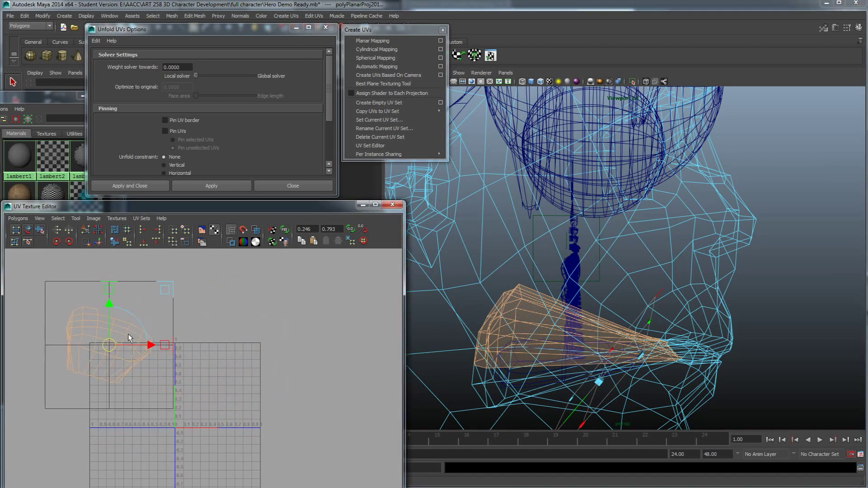
Convert the projected inner-mouth faces to UVs and unfold them
{"action": "right_click_drag", "start_coordinate": [125, 328], "coordinate": [158, 322], "text": "ctrl"}
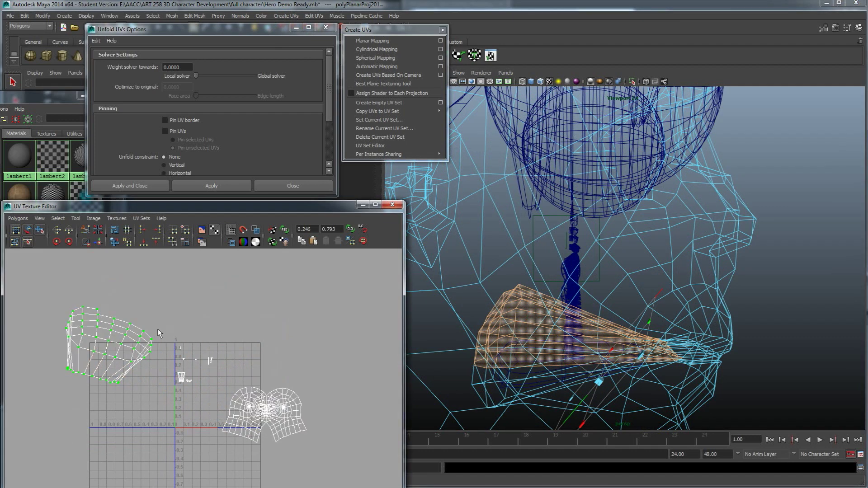
{"action": "left_click", "coordinate": [206, 189]}
{"action": "left_click", "coordinate": [207, 188]}
Select the faces of the remaining leftover inner-mouth shells and apply planar mapping to them
{"action": "scroll", "coordinate": [194, 344], "scroll_direction": "up", "scroll_amount": 1}
{"action": "scroll", "coordinate": [182, 346], "scroll_direction": "up", "scroll_amount": 2}
{"action": "right_click_drag", "start_coordinate": [210, 357], "coordinate": [212, 380]}
{"action": "left_click_drag", "start_coordinate": [190, 311], "coordinate": [274, 415]}
{"action": "scroll", "coordinate": [337, 401], "scroll_direction": "down", "scroll_amount": 3}
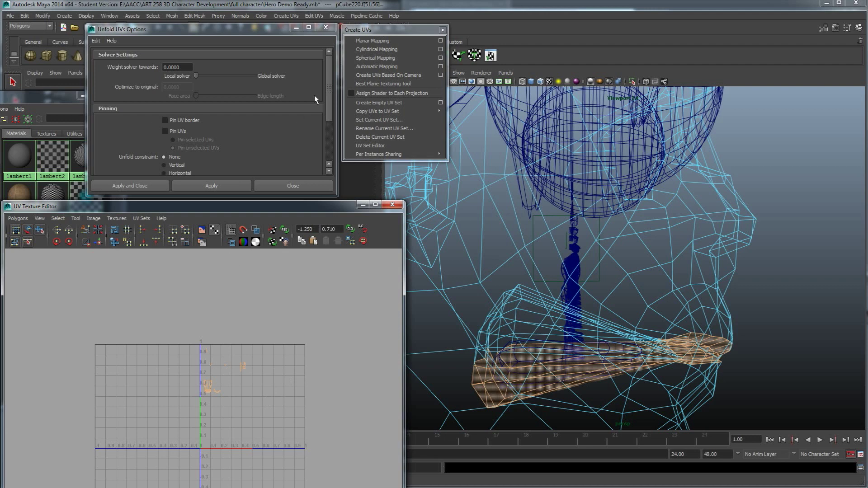
{"action": "left_click", "coordinate": [376, 42]}
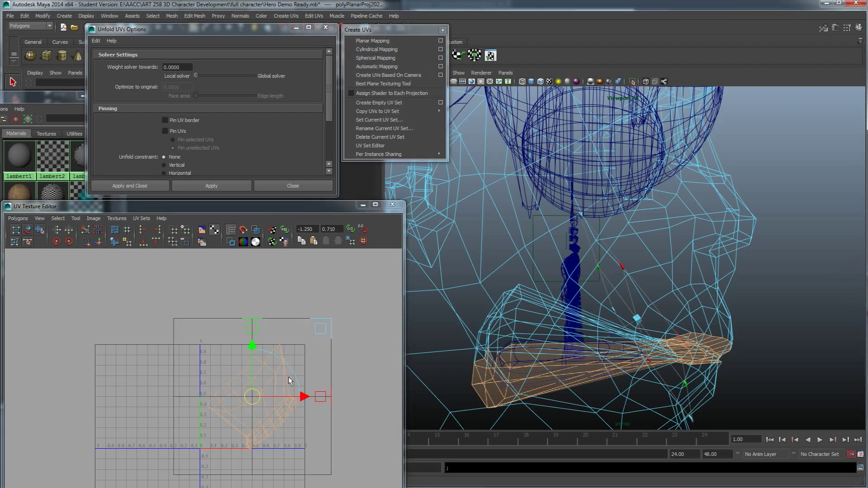
Unfold the second inner-mouth shell's UVs and move it above the UV square, clear of the head shell
{"action": "right_click_drag", "start_coordinate": [290, 381], "coordinate": [314, 379], "text": "ctrl"}
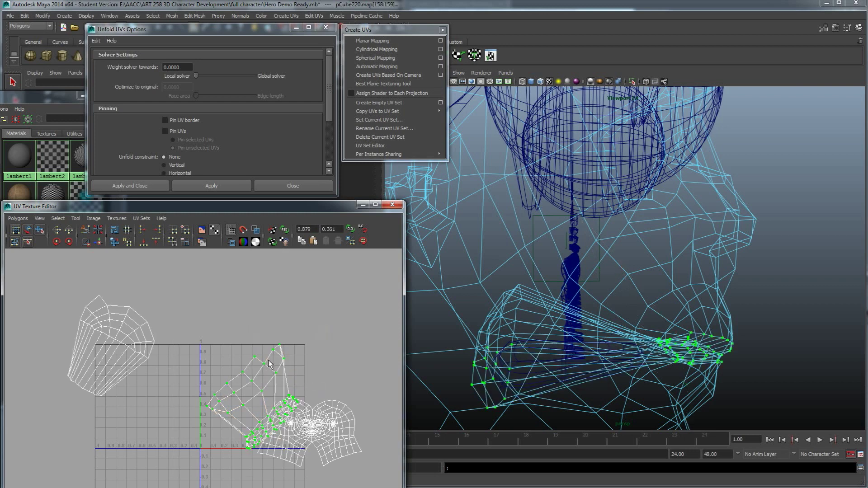
{"action": "left_click", "coordinate": [228, 186]}
{"action": "left_click", "coordinate": [228, 186]}
{"action": "left_click", "coordinate": [229, 185]}
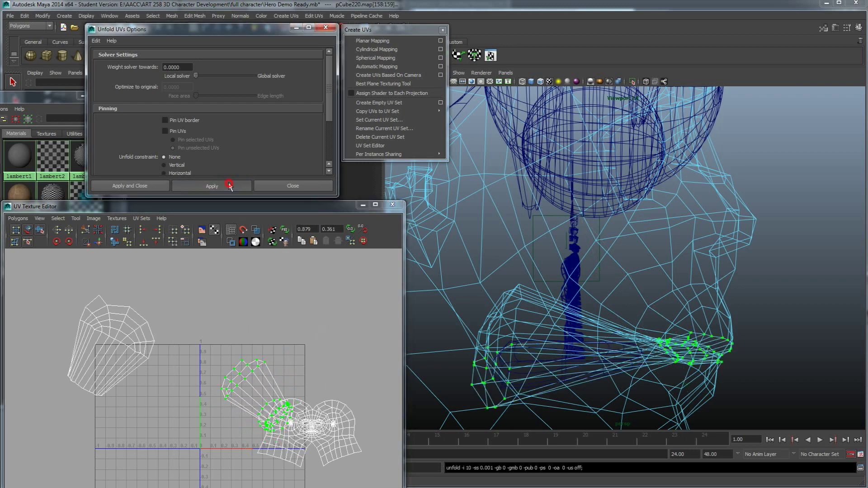
{"action": "left_click", "coordinate": [269, 396]}
{"action": "left_click_drag", "start_coordinate": [265, 395], "coordinate": [224, 311]}
{"action": "left_click", "coordinate": [213, 351]}
Move and sew the two inner-mouth shells together along their shared long edge
{"action": "middle_click_drag", "start_coordinate": [212, 350], "coordinate": [242, 406], "text": "alt"}
{"action": "scroll", "coordinate": [219, 385], "scroll_direction": "up", "scroll_amount": 2}
{"action": "right_click_drag", "start_coordinate": [248, 336], "coordinate": [252, 316]}
{"action": "left_click", "coordinate": [258, 335]}
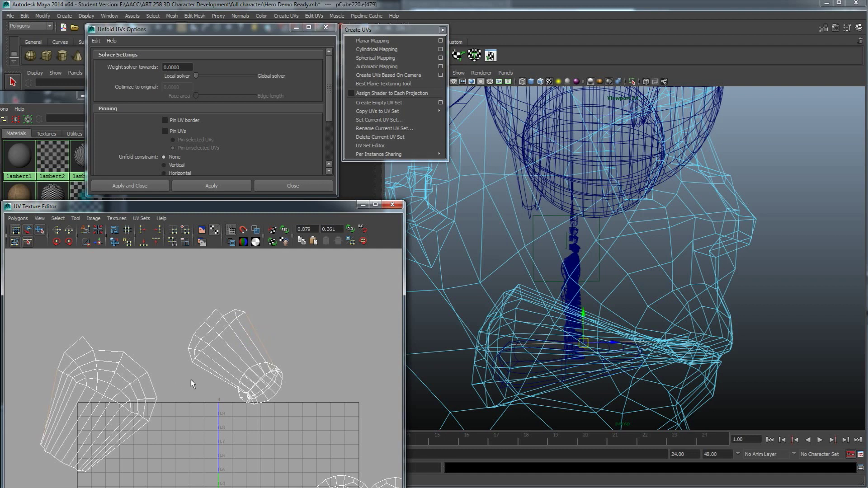
{"action": "left_click", "coordinate": [97, 244]}
{"action": "middle_click_drag", "start_coordinate": [139, 362], "coordinate": [166, 366], "text": "alt"}
Select all UVs of the joined inner-mouth shell and unfold them repeatedly
{"action": "right_click_drag", "start_coordinate": [287, 344], "coordinate": [314, 349]}
{"action": "scroll", "coordinate": [317, 355], "scroll_direction": "down", "scroll_amount": 3}
{"action": "left_click_drag", "start_coordinate": [168, 296], "coordinate": [166, 294]}
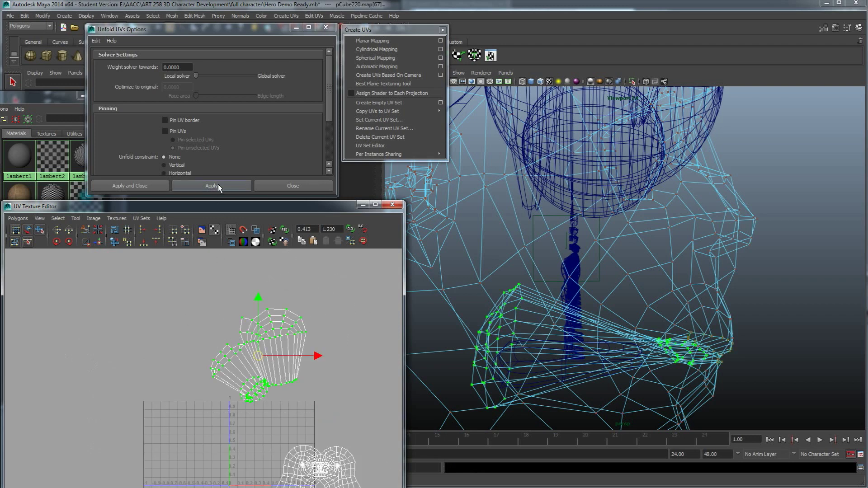
{"action": "left_click", "coordinate": [218, 184]}
{"action": "left_click", "coordinate": [218, 185]}
{"action": "left_click", "coordinate": [218, 185]}
{"action": "left_click", "coordinate": [218, 185]}
{"action": "left_click", "coordinate": [218, 184]}
{"action": "left_click", "coordinate": [218, 185]}
{"action": "left_click", "coordinate": [218, 185]}
{"action": "left_click", "coordinate": [218, 185]}
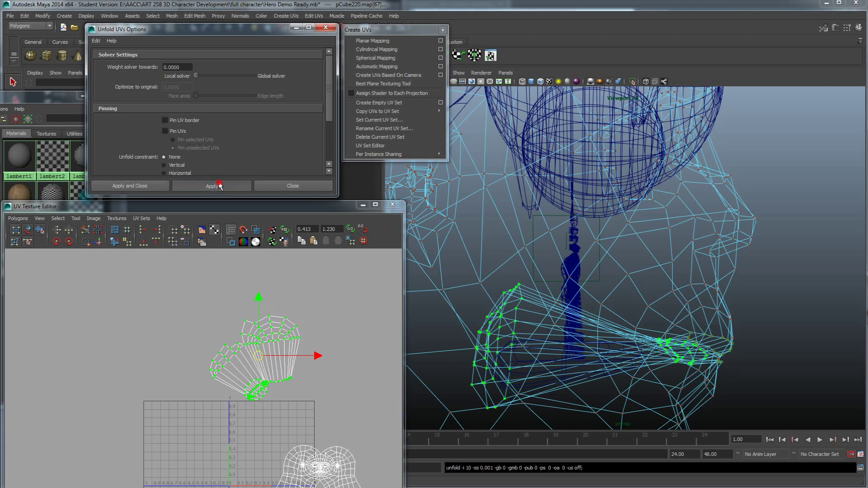
Cut the two edges connecting the small two-face flap to the upper fan of the inner-mouth shell
{"action": "scroll", "coordinate": [248, 348], "scroll_direction": "up", "scroll_amount": 6}
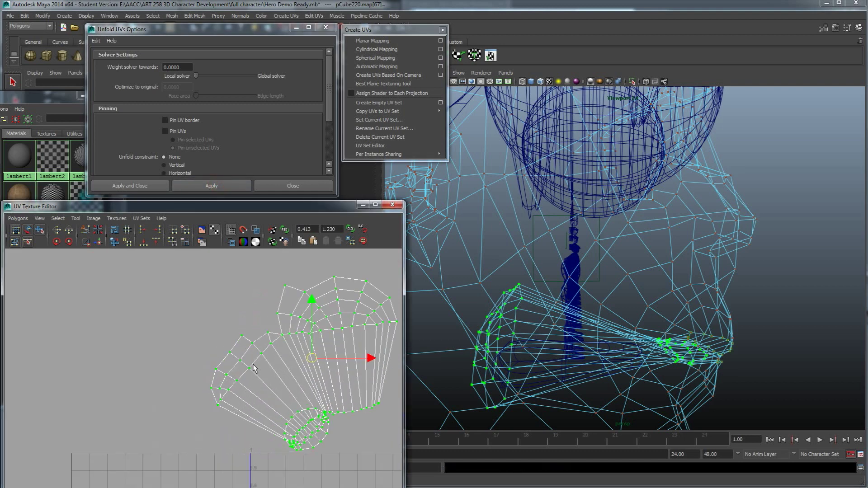
{"action": "middle_click_drag", "start_coordinate": [243, 328], "coordinate": [220, 353], "text": "alt"}
{"action": "right_click_drag", "start_coordinate": [232, 322], "coordinate": [232, 301]}
{"action": "left_click", "coordinate": [244, 333]}
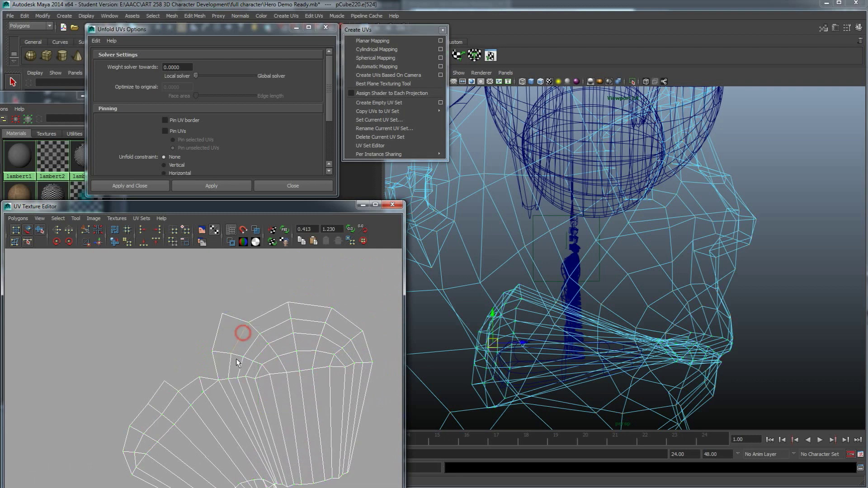
{"action": "left_click", "coordinate": [229, 367], "text": "shift"}
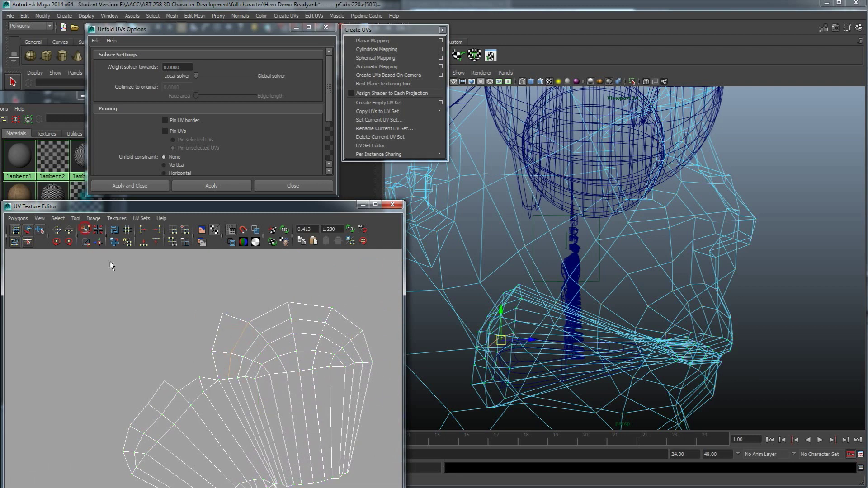
{"action": "right_click_drag", "start_coordinate": [229, 327], "coordinate": [207, 315]}
{"action": "left_click", "coordinate": [219, 329]}
{"action": "left_click", "coordinate": [238, 339]}
{"action": "left_click", "coordinate": [229, 370], "text": "shift"}
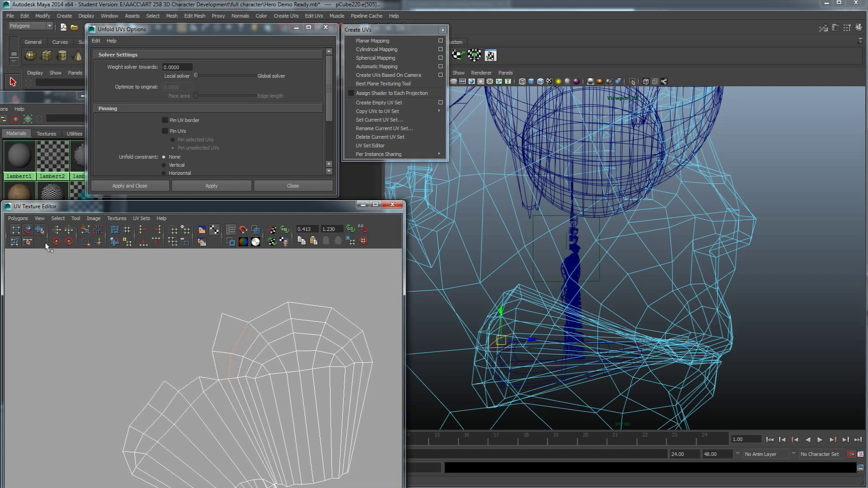
Move and sew the flap's outer edges onto the neighbouring lower fan of the inner-mouth shell
{"action": "left_click", "coordinate": [219, 333]}
{"action": "left_click", "coordinate": [215, 360]}
{"action": "left_click", "coordinate": [99, 242]}
{"action": "left_click", "coordinate": [141, 354]}
Expand a UV selection on the moved flap to the whole inner-mouth shell and unfold it
{"action": "scroll", "coordinate": [142, 357], "scroll_direction": "down", "scroll_amount": 3}
{"action": "right_click_drag", "start_coordinate": [220, 389], "coordinate": [253, 387]}
{"action": "left_click_drag", "start_coordinate": [208, 336], "coordinate": [239, 383]}
{"action": "right_click_drag", "start_coordinate": [239, 383], "coordinate": [258, 369], "text": "ctrl"}
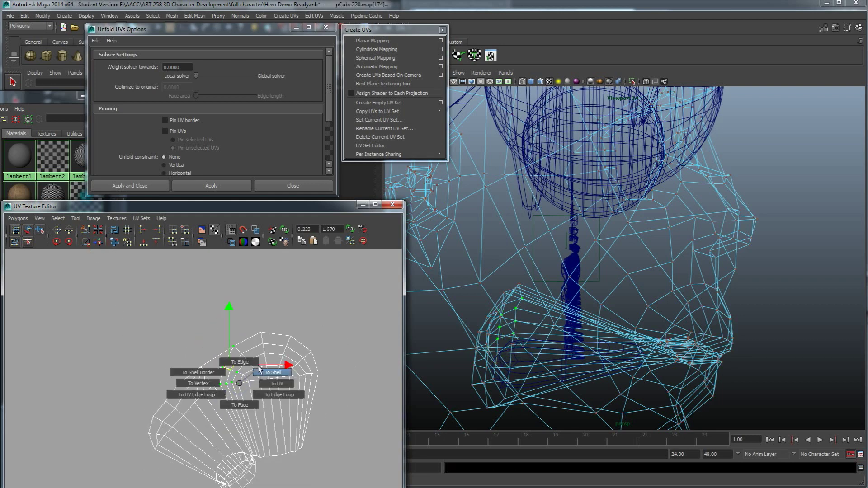
{"action": "left_click", "coordinate": [222, 186]}
{"action": "left_click", "coordinate": [222, 185]}
{"action": "left_click", "coordinate": [220, 185]}
Sew the remaining split edge beside the moved flap on the lower fan
{"action": "scroll", "coordinate": [191, 391], "scroll_direction": "up", "scroll_amount": 3}
{"action": "right_click_drag", "start_coordinate": [190, 397], "coordinate": [192, 382]}
{"action": "left_click", "coordinate": [177, 370]}
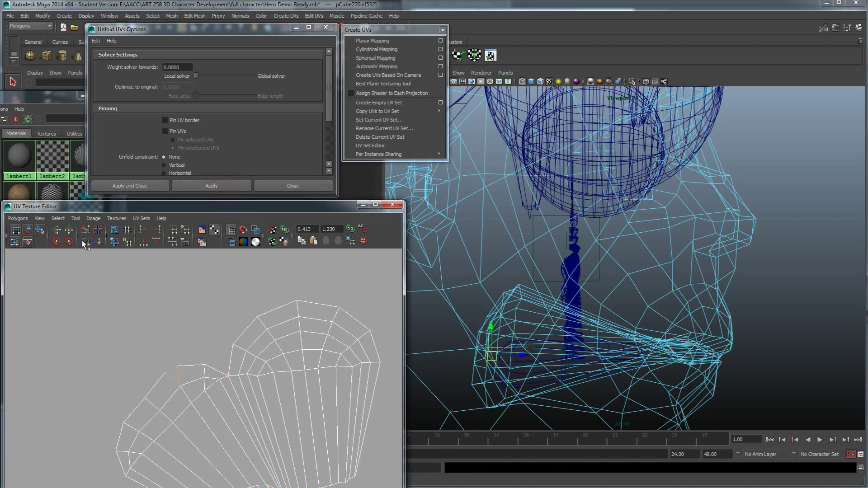
Reselect the complete inner-mouth shell's UVs and unfold them again to even out the sewn flap
{"action": "left_click_drag", "start_coordinate": [229, 320], "coordinate": [254, 352]}
{"action": "right_click_drag", "start_coordinate": [255, 351], "coordinate": [274, 341], "text": "ctrl"}
{"action": "left_click_drag", "start_coordinate": [242, 299], "coordinate": [266, 329]}
{"action": "right_click_drag", "start_coordinate": [266, 328], "coordinate": [293, 327]}
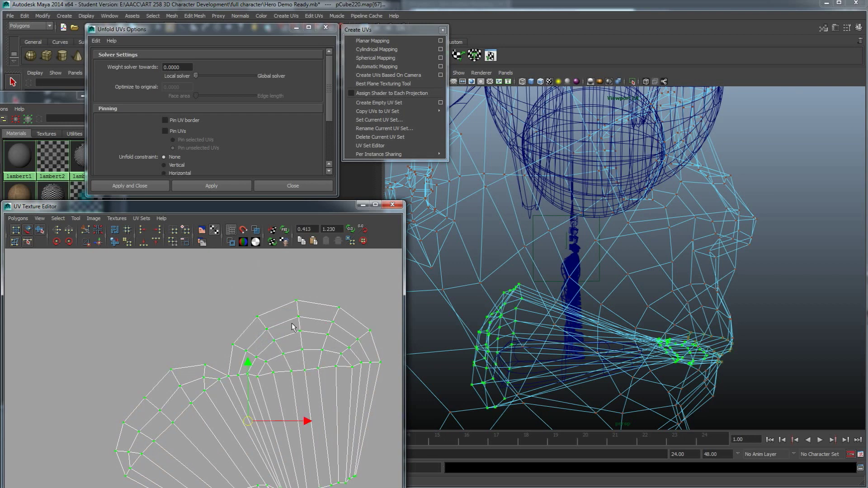
{"action": "left_click", "coordinate": [217, 189]}
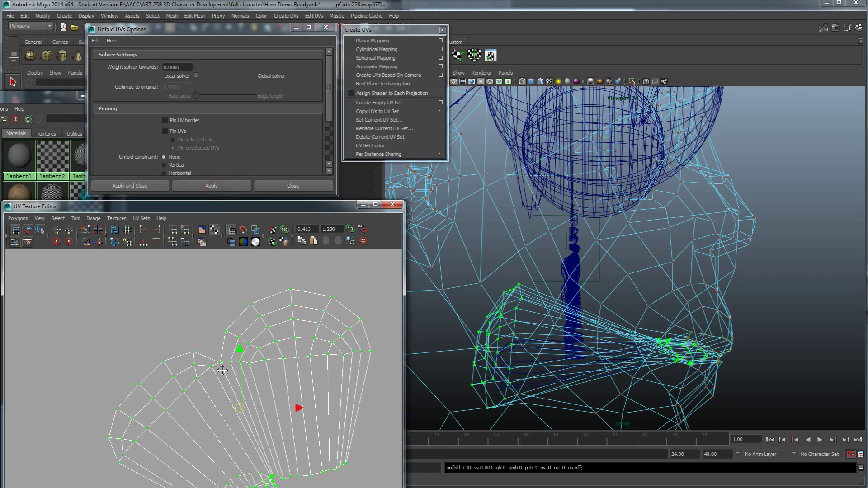
Move the inner-mouth shell down into the UV square beside the head shell
{"action": "scroll", "coordinate": [215, 395], "scroll_direction": "up", "scroll_amount": 3}
{"action": "scroll", "coordinate": [166, 378], "scroll_direction": "down", "scroll_amount": 6}
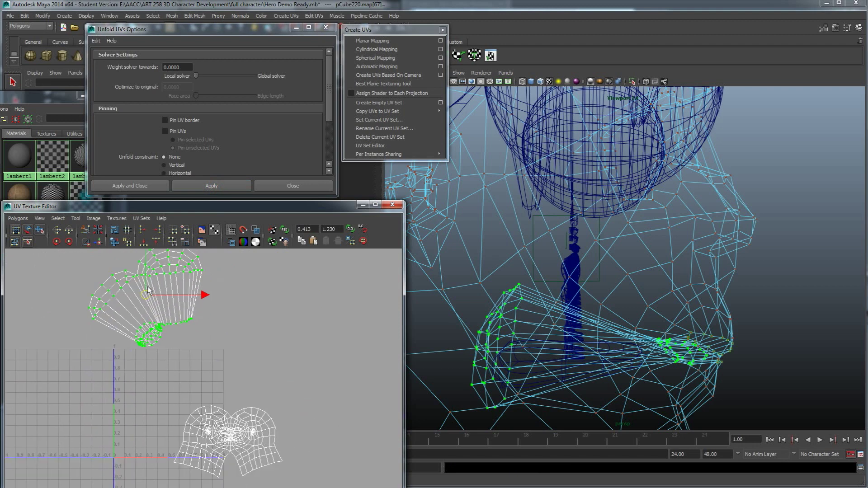
{"action": "left_click_drag", "start_coordinate": [147, 296], "coordinate": [163, 414]}
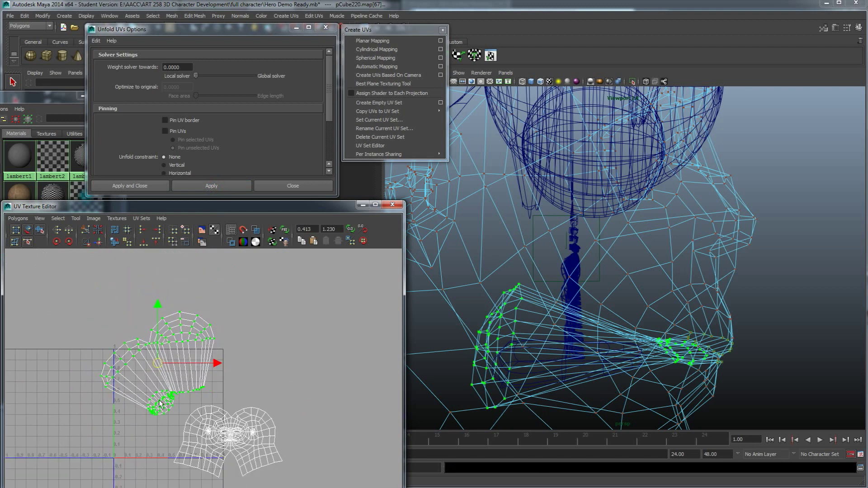
Scale the inner-mouth shell down uniformly to a small fraction of its size
{"action": "scroll", "coordinate": [159, 404], "scroll_direction": "up", "scroll_amount": 4}
{"action": "middle_click_drag", "start_coordinate": [187, 404], "coordinate": [81, 290], "text": "alt"}
{"action": "scroll", "coordinate": [281, 390], "scroll_direction": "up", "scroll_amount": 6}
{"action": "scroll", "coordinate": [144, 368], "scroll_direction": "down", "scroll_amount": 8}
{"action": "key", "text": "r"}
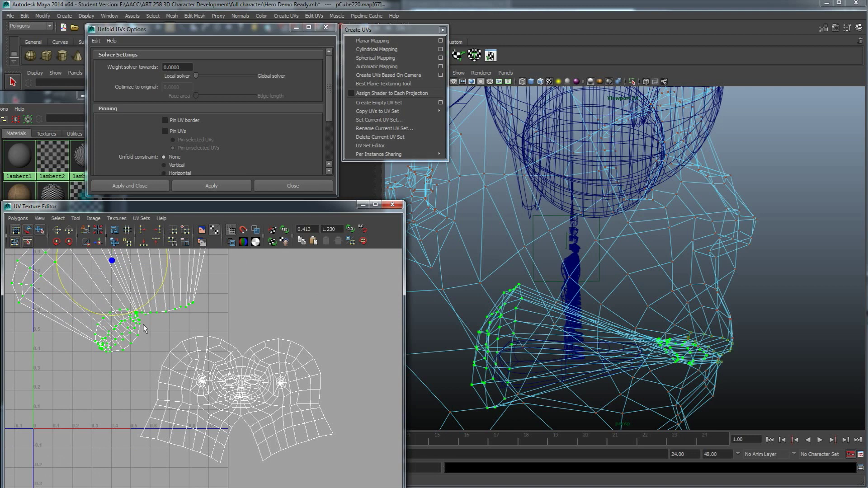
{"action": "left_click_drag", "start_coordinate": [111, 260], "coordinate": [104, 279]}
{"action": "key", "text": "ctrl+z"}
{"action": "middle_click_drag", "start_coordinate": [127, 285], "coordinate": [140, 323], "text": "alt"}
{"action": "left_click_drag", "start_coordinate": [125, 299], "coordinate": [94, 348]}
{"action": "key", "text": "w"}
{"action": "middle_click_drag", "start_coordinate": [135, 320], "coordinate": [138, 295], "text": "alt"}
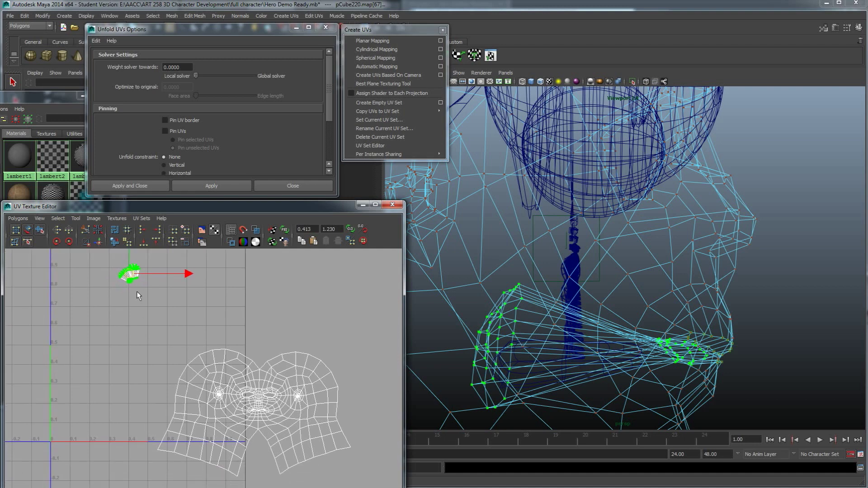
Move the small inner-mouth shell into the gap between the head shell's two neck flaps and rotate it to fit
{"action": "left_click_drag", "start_coordinate": [133, 271], "coordinate": [261, 464]}
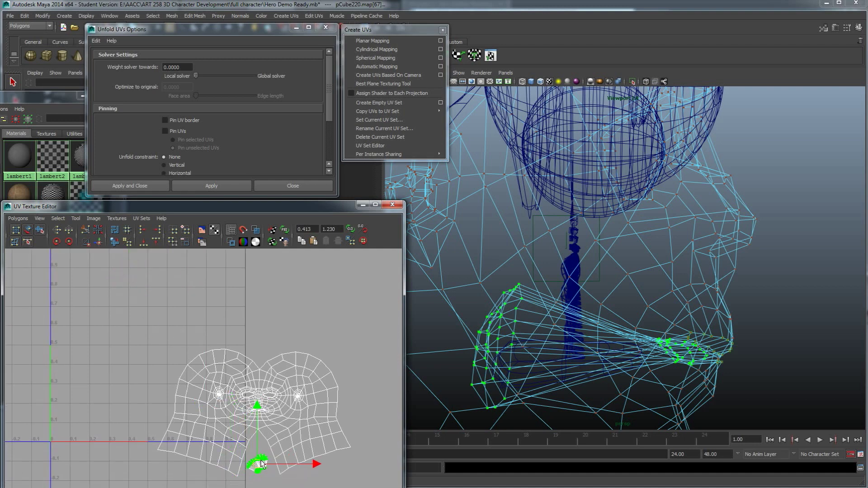
{"action": "key", "text": "e"}
{"action": "left_click_drag", "start_coordinate": [290, 423], "coordinate": [299, 448]}
{"action": "key", "text": "w"}
{"action": "middle_click_drag", "start_coordinate": [291, 455], "coordinate": [251, 404], "text": "alt"}
Select the head and inner-mouth shells together, scale them down and move them into the upper part of the neighbouring negative-U square
{"action": "left_click_drag", "start_coordinate": [319, 444], "coordinate": [77, 285]}
{"action": "scroll", "coordinate": [87, 336], "scroll_direction": "down", "scroll_amount": 3}
{"action": "middle_click_drag", "start_coordinate": [161, 393], "coordinate": [287, 425], "text": "alt"}
{"action": "left_click_drag", "start_coordinate": [278, 419], "coordinate": [203, 406]}
{"action": "key", "text": "r"}
{"action": "key", "text": "w"}
{"action": "left_click_drag", "start_coordinate": [232, 377], "coordinate": [160, 364]}
Display the scene shaded with textures, frame the head and return the mesh from UV to object selection
{"action": "key", "text": "6"}
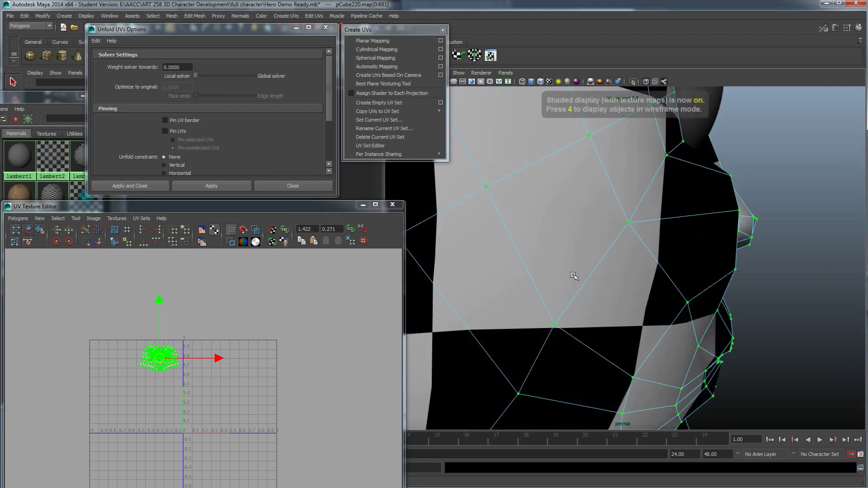
{"action": "key", "text": "f"}
{"action": "left_click_drag", "start_coordinate": [545, 300], "coordinate": [520, 312], "text": "alt"}
{"action": "right_click_drag", "start_coordinate": [601, 313], "coordinate": [563, 307], "text": "alt"}
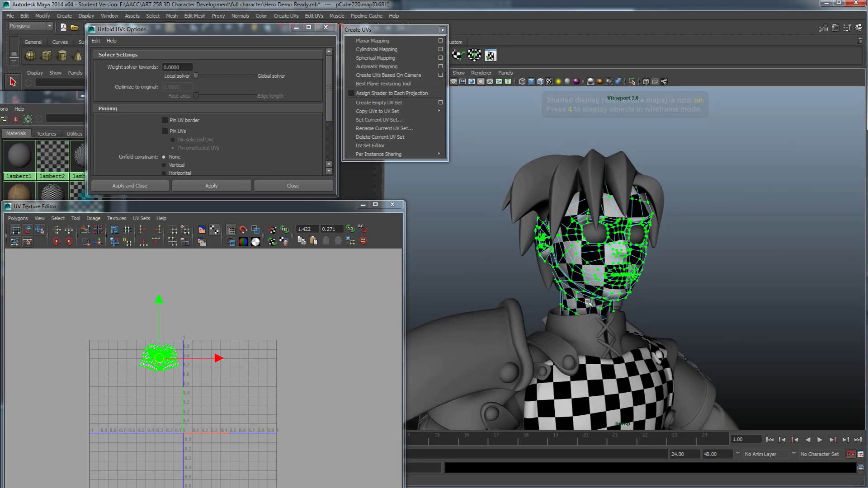
{"action": "key", "text": "5"}
{"action": "key", "text": "6"}
{"action": "right_click_drag", "start_coordinate": [611, 273], "coordinate": [649, 261]}
{"action": "left_click", "coordinate": [672, 316]}
{"action": "left_click_drag", "start_coordinate": [671, 317], "coordinate": [615, 317], "text": "alt"}
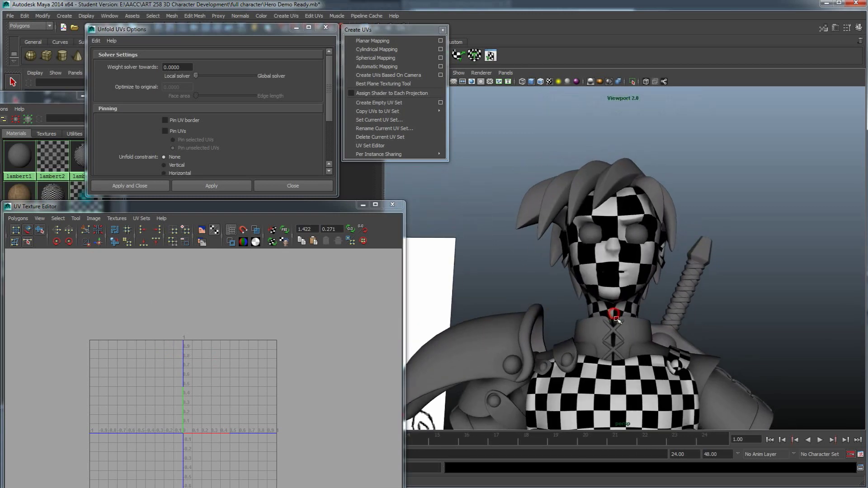
Compare the checker size and UV shell scale of the head with those of the chest armour
{"action": "left_click", "coordinate": [626, 266]}
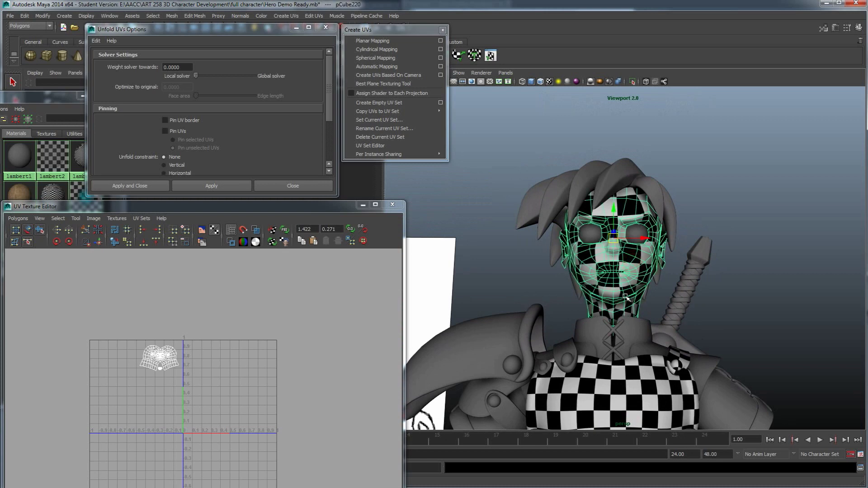
{"action": "left_click_drag", "start_coordinate": [643, 384], "coordinate": [618, 334], "text": "alt"}
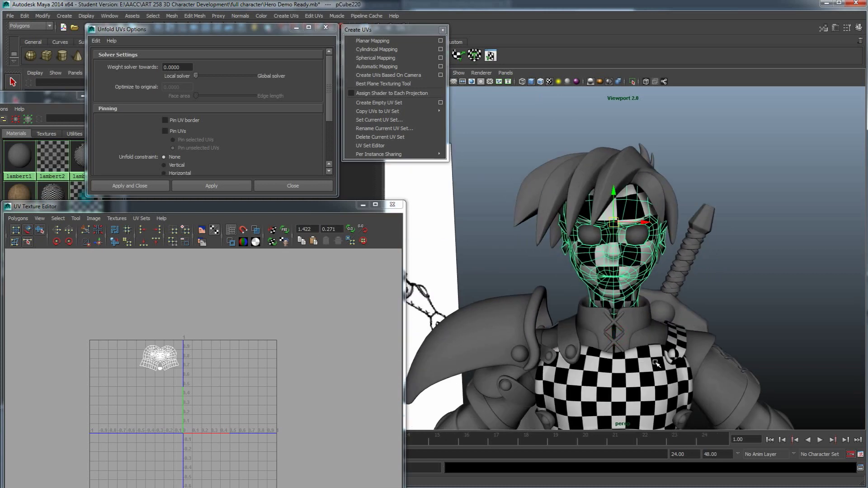
{"action": "left_click", "coordinate": [644, 367]}
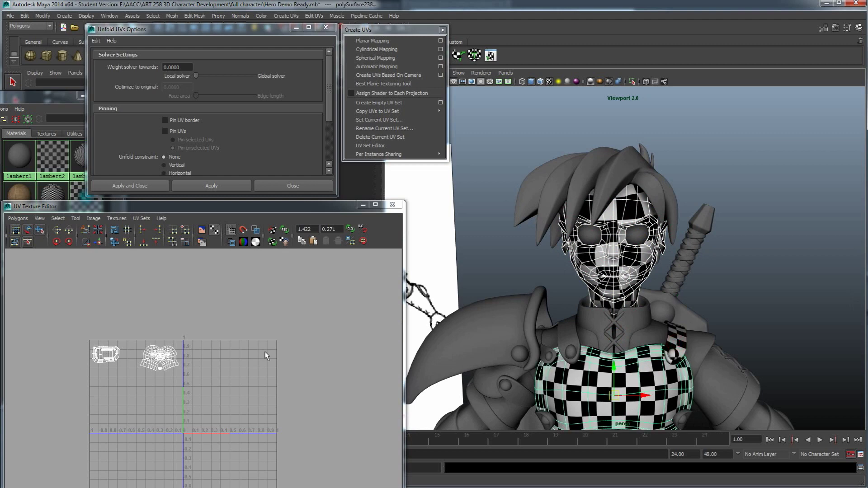
{"action": "left_click_drag", "start_coordinate": [583, 310], "coordinate": [558, 309], "text": "alt"}
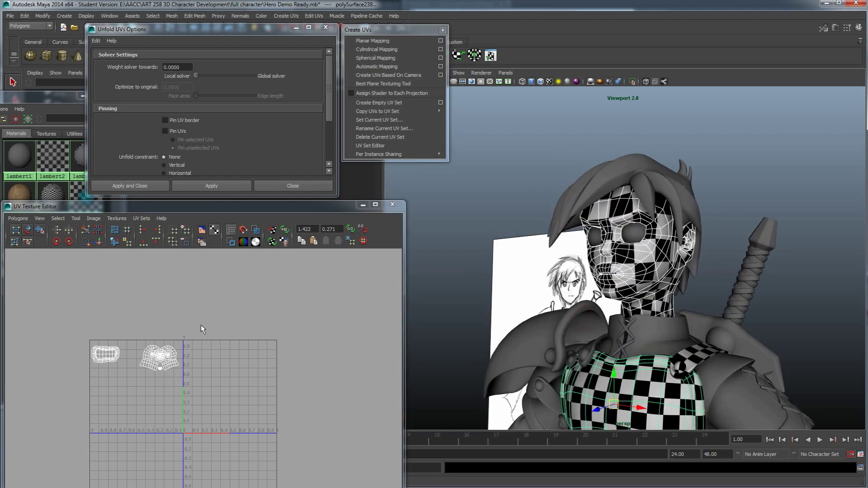
{"action": "left_click", "coordinate": [216, 326]}
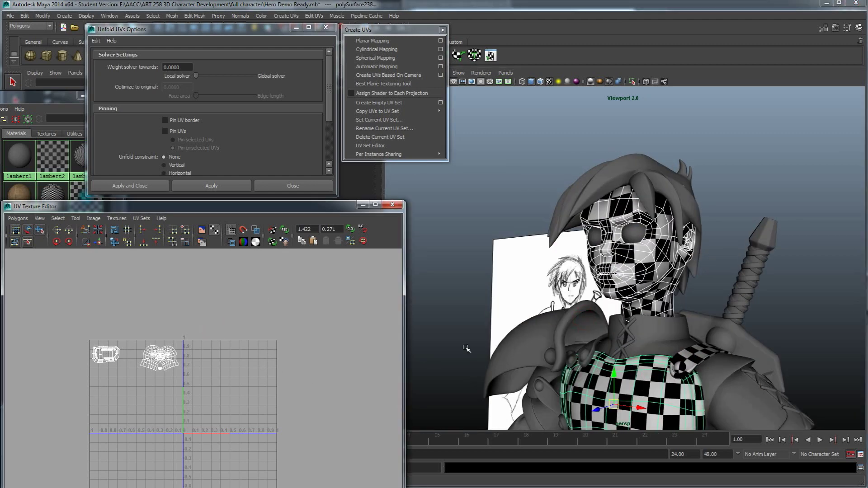
{"action": "left_click_drag", "start_coordinate": [587, 336], "coordinate": [577, 316], "text": "alt"}
{"action": "left_click", "coordinate": [711, 254]}
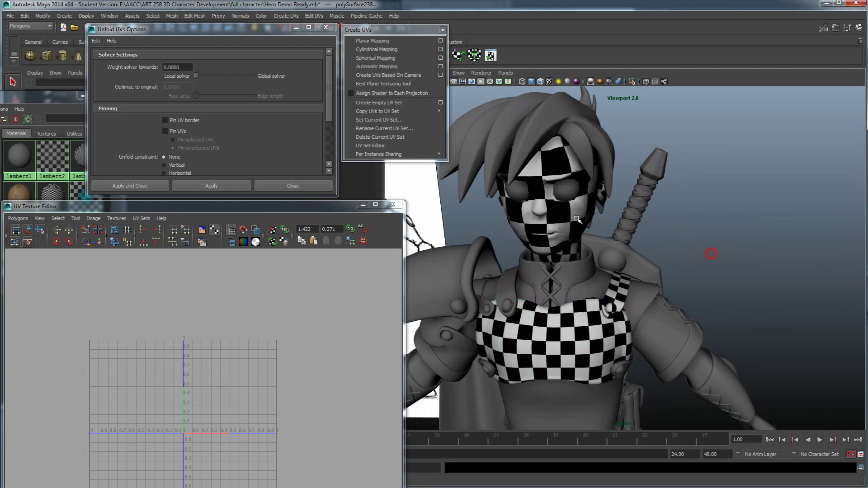
{"action": "left_click_drag", "start_coordinate": [544, 269], "coordinate": [533, 251], "text": "alt"}
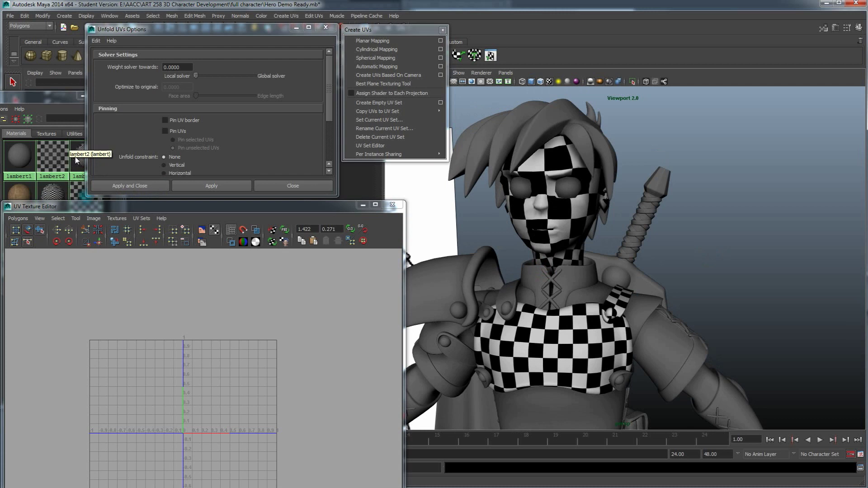
Assign the finer checker material lambert3 to the head, the chest armour and the shoulder strap
{"action": "middle_click_drag", "start_coordinate": [85, 156], "coordinate": [572, 223]}
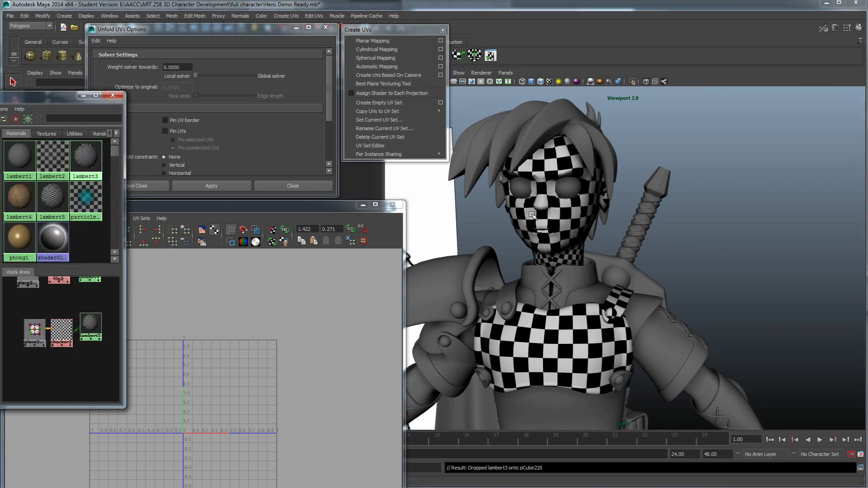
{"action": "middle_click_drag", "start_coordinate": [84, 159], "coordinate": [593, 333]}
{"action": "middle_click_drag", "start_coordinate": [90, 157], "coordinate": [626, 298]}
Examine the checkered parts from several angles and the existing UVs of the hair and body meshes
{"action": "left_click_drag", "start_coordinate": [626, 299], "coordinate": [533, 272], "text": "alt"}
{"action": "mouse_move", "coordinate": [542, 235]}
{"action": "left_mouse_down", "text": "alt"}
{"action": "mouse_move", "coordinate": [576, 277]}
{"action": "mouse_move", "coordinate": [563, 326]}
{"action": "mouse_move", "coordinate": [531, 208]}
{"action": "left_mouse_up", "text": "alt"}
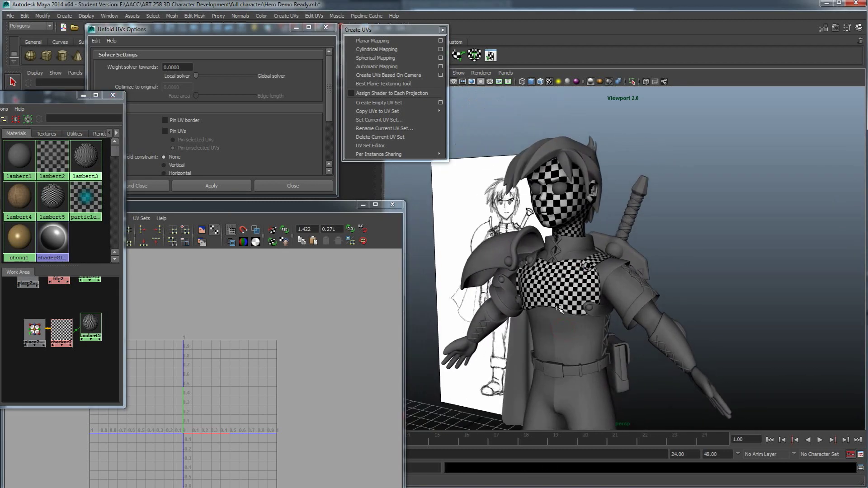
{"action": "left_click_drag", "start_coordinate": [523, 278], "coordinate": [542, 299], "text": "alt"}
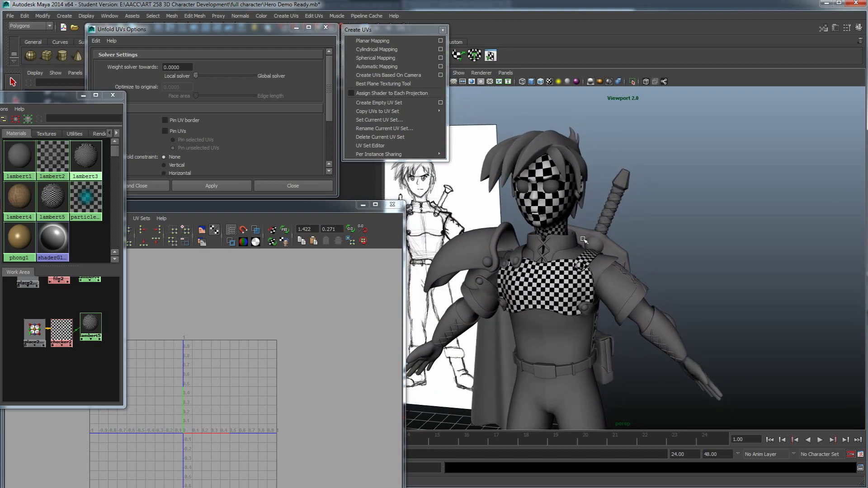
{"action": "left_click_drag", "start_coordinate": [564, 259], "coordinate": [568, 265], "text": "alt"}
{"action": "left_click", "coordinate": [536, 140]}
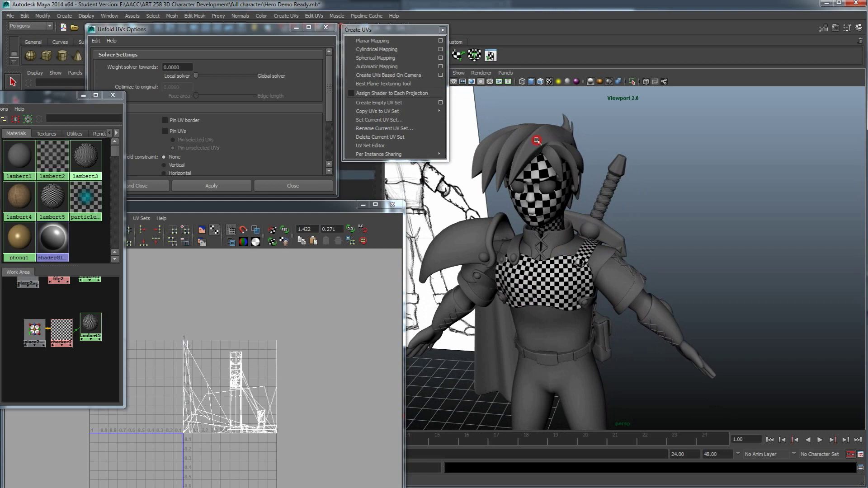
{"action": "mouse_move", "coordinate": [520, 215]}
{"action": "left_mouse_down", "text": "alt"}
{"action": "mouse_move", "coordinate": [602, 253]}
{"action": "mouse_move", "coordinate": [637, 233]}
{"action": "mouse_move", "coordinate": [636, 275]}
{"action": "mouse_move", "coordinate": [597, 287]}
{"action": "mouse_move", "coordinate": [668, 335]}
{"action": "mouse_move", "coordinate": [600, 367]}
{"action": "left_mouse_up", "text": "alt"}
{"action": "left_click", "coordinate": [638, 316]}
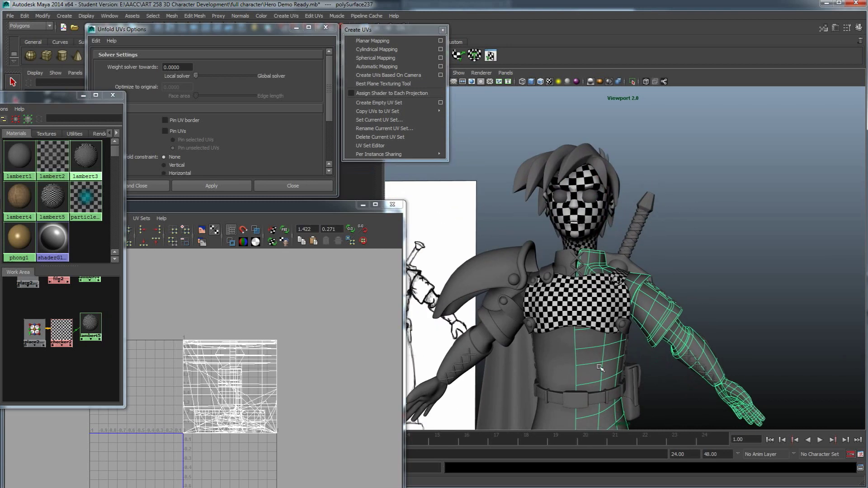
{"action": "left_click_drag", "start_coordinate": [610, 322], "coordinate": [605, 250], "text": "alt"}
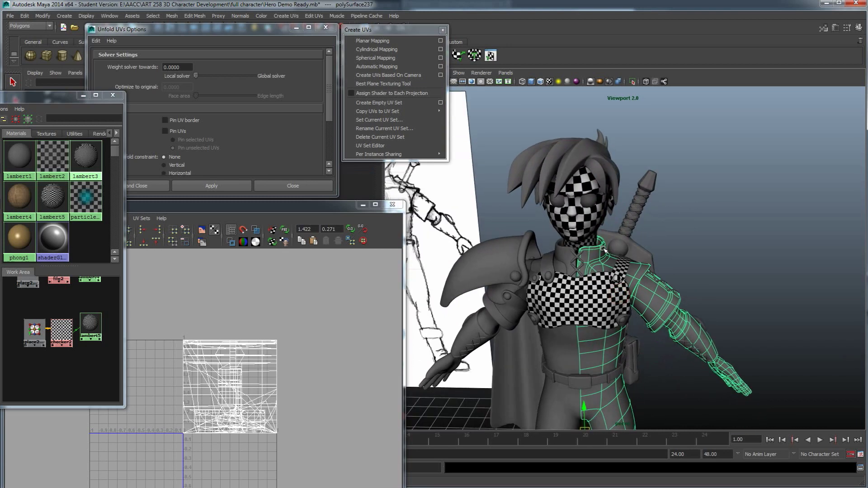
Turn off the smooth preview on the hair mesh and create its UVs with Automatic Mapping
{"action": "left_click", "coordinate": [570, 153]}
{"action": "left_click_drag", "start_coordinate": [571, 153], "coordinate": [626, 234], "text": "alt"}
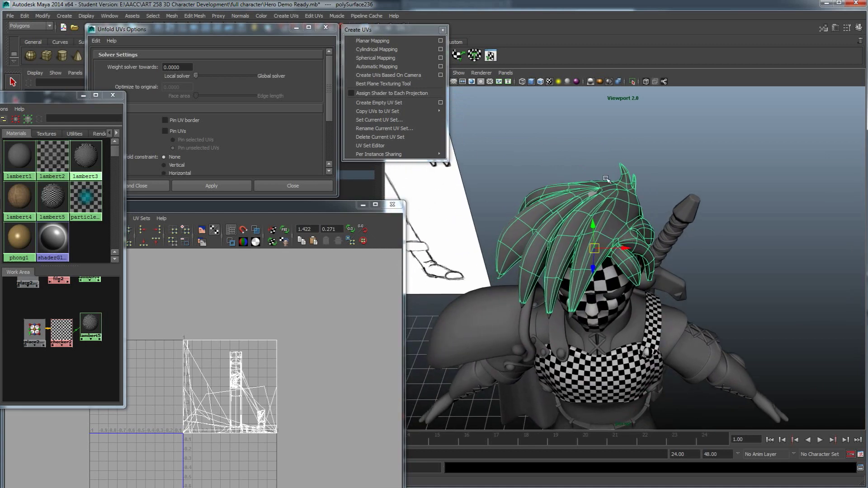
{"action": "key", "text": "1"}
{"action": "left_click_drag", "start_coordinate": [557, 255], "coordinate": [560, 218], "text": "alt"}
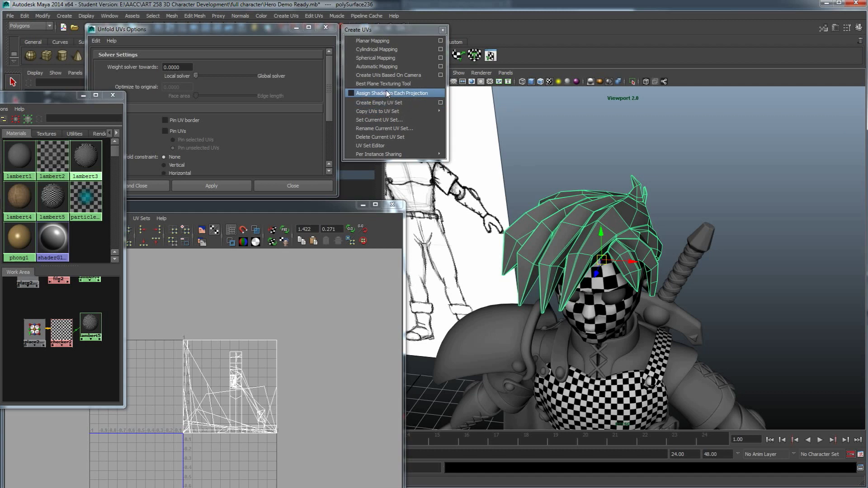
{"action": "left_click", "coordinate": [381, 67]}
{"action": "scroll", "coordinate": [239, 409], "scroll_direction": "up", "scroll_amount": 4}
{"action": "middle_click_drag", "start_coordinate": [239, 409], "coordinate": [215, 375], "text": "alt"}
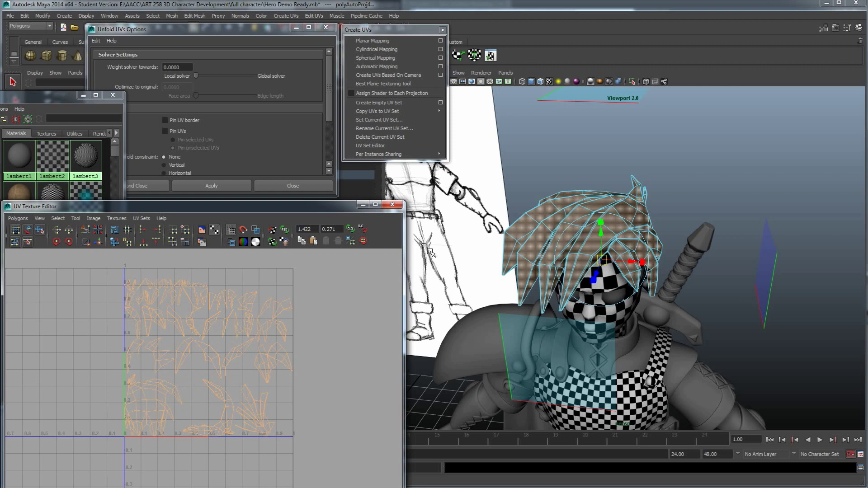
Enable camera-based selection for the Select Tool's marquee, rearranging the floating windows to reveal its settings
{"action": "left_click_drag", "start_coordinate": [492, 303], "coordinate": [648, 205], "text": "alt"}
{"action": "left_click", "coordinate": [654, 154]}
{"action": "left_click_drag", "start_coordinate": [584, 254], "coordinate": [584, 275], "text": "alt"}
{"action": "left_click_drag", "start_coordinate": [589, 320], "coordinate": [581, 344], "text": "alt"}
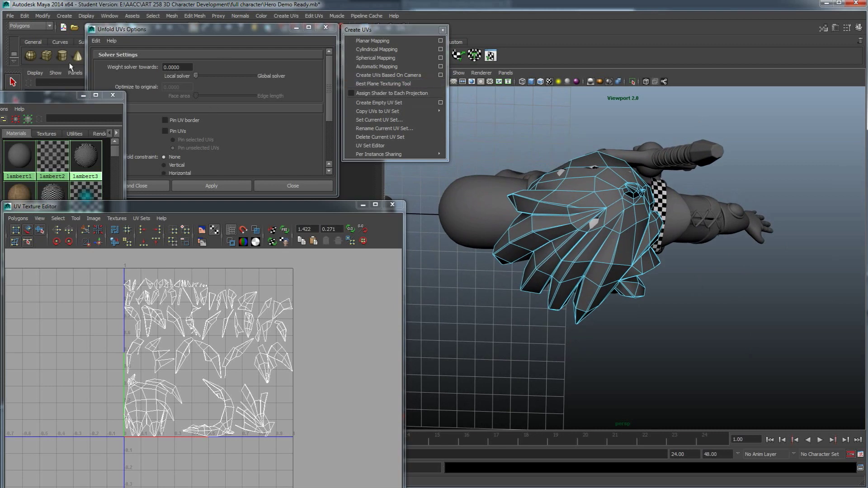
{"action": "left_click", "coordinate": [11, 81]}
{"action": "double_click", "coordinate": [12, 82]}
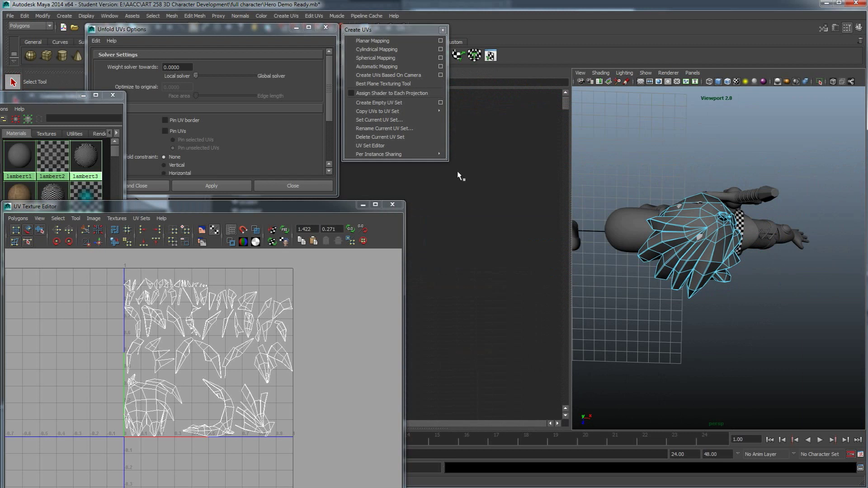
{"action": "left_click_drag", "start_coordinate": [398, 30], "coordinate": [505, 35]}
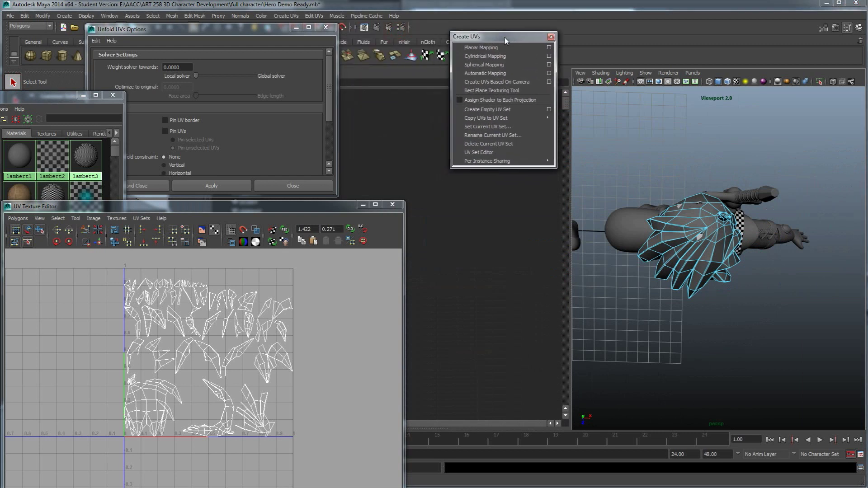
{"action": "left_click_drag", "start_coordinate": [283, 28], "coordinate": [374, 32]}
{"action": "left_click_drag", "start_coordinate": [56, 98], "coordinate": [66, 131]}
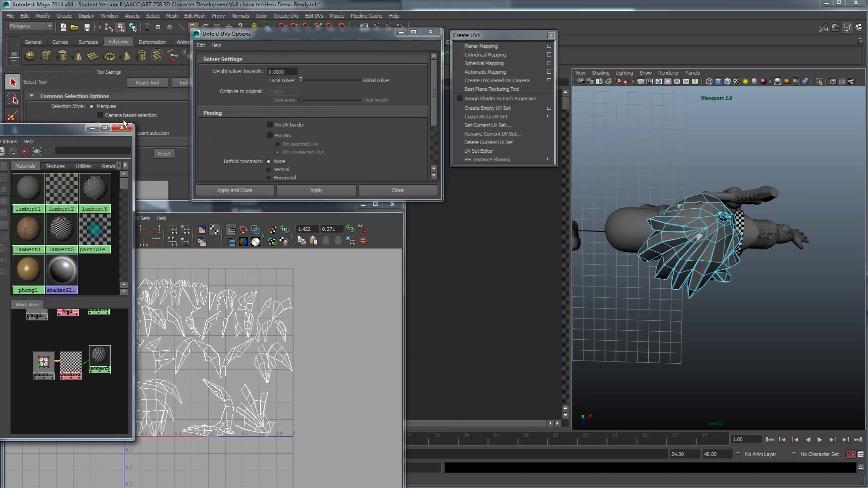
{"action": "left_click_drag", "start_coordinate": [87, 128], "coordinate": [103, 176]}
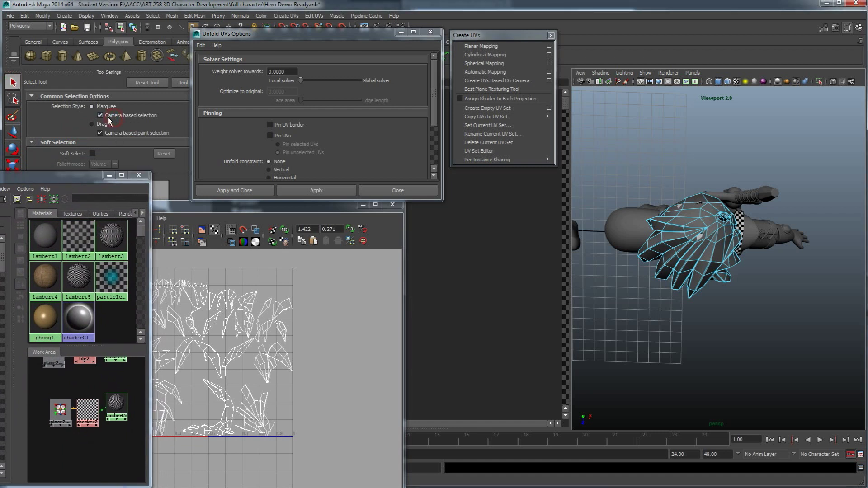
Select only the outward-facing faces on top of the hair, viewed from above
{"action": "mouse_move", "coordinate": [719, 302]}
{"action": "left_mouse_down", "text": "alt"}
{"action": "mouse_move", "coordinate": [686, 277]}
{"action": "mouse_move", "coordinate": [724, 308]}
{"action": "left_mouse_up", "text": "alt"}
{"action": "left_click_drag", "start_coordinate": [775, 316], "coordinate": [618, 182]}
{"action": "mouse_move", "coordinate": [673, 246]}
{"action": "left_mouse_down", "text": "alt"}
{"action": "mouse_move", "coordinate": [651, 425]}
{"action": "mouse_move", "coordinate": [703, 165]}
{"action": "mouse_move", "coordinate": [712, 346]}
{"action": "mouse_move", "coordinate": [681, 262]}
{"action": "left_mouse_up", "text": "alt"}
{"action": "left_click_drag", "start_coordinate": [716, 288], "coordinate": [713, 383], "text": "alt"}
{"action": "left_click_drag", "start_coordinate": [776, 356], "coordinate": [600, 167]}
{"action": "mouse_move", "coordinate": [668, 257]}
{"action": "left_mouse_down", "text": "alt"}
{"action": "mouse_move", "coordinate": [670, 269]}
{"action": "mouse_move", "coordinate": [672, 253]}
{"action": "left_mouse_up", "text": "alt"}
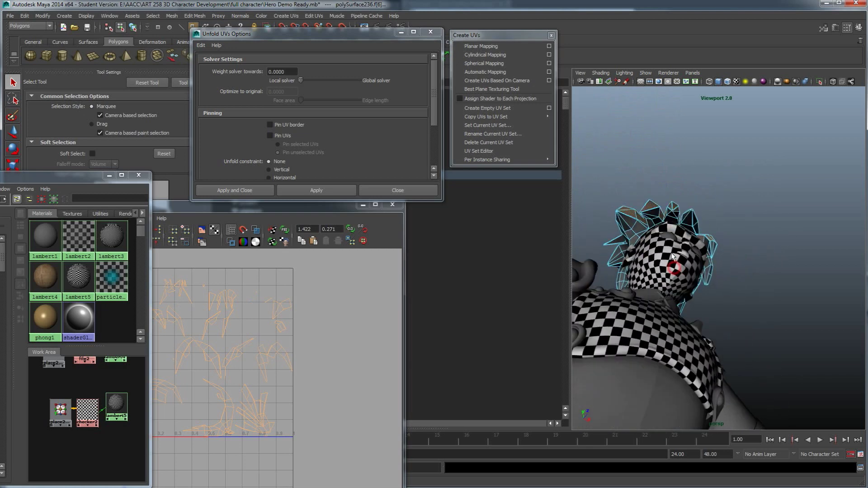
{"action": "left_click_drag", "start_coordinate": [620, 272], "coordinate": [667, 326], "text": "alt"}
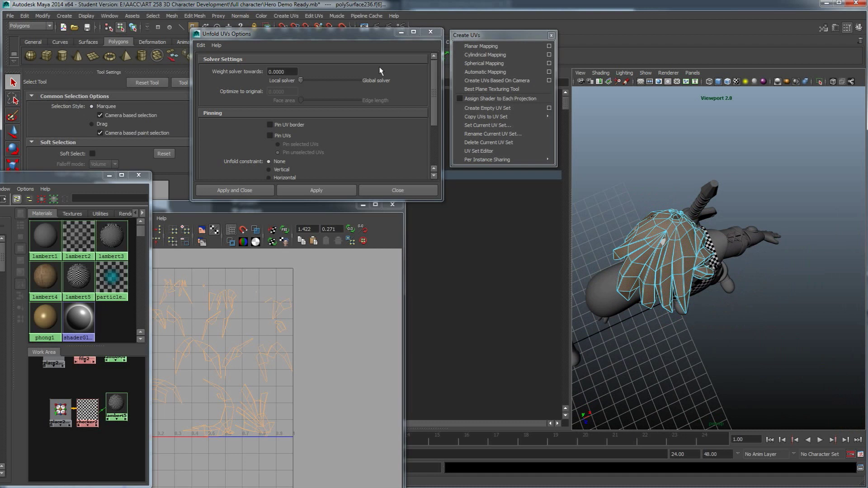
Apply a Planar Mapping to the selected outer hair faces
{"action": "middle_click_drag", "start_coordinate": [231, 338], "coordinate": [300, 342], "text": "alt"}
{"action": "right_click_drag", "start_coordinate": [300, 343], "coordinate": [264, 364], "text": "alt"}
{"action": "middle_click_drag", "start_coordinate": [257, 363], "coordinate": [238, 370], "text": "alt"}
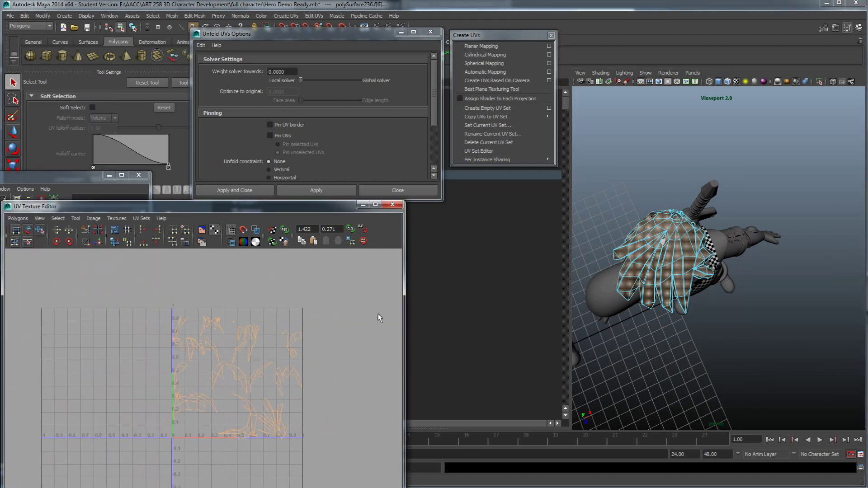
{"action": "left_click", "coordinate": [490, 47]}
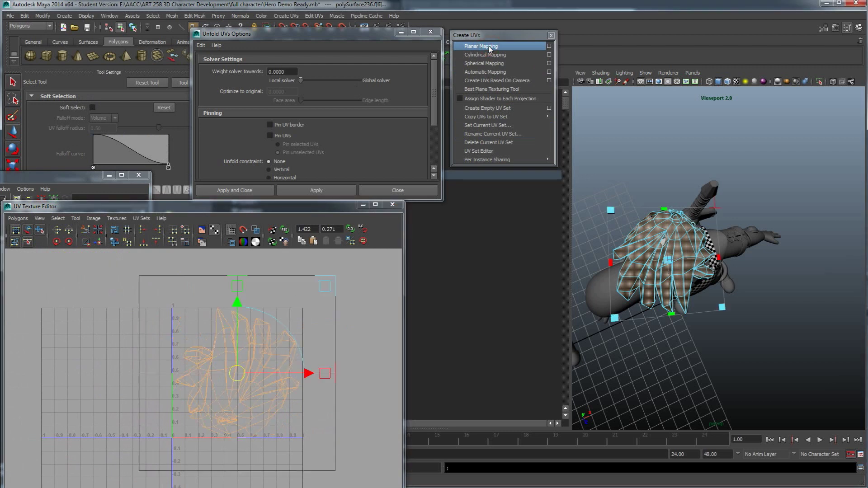
Convert the outer hair face selection to UVs and move the shell outside the UV square, clear of the other pieces
{"action": "right_click", "coordinate": [286, 360], "text": "ctrl"}
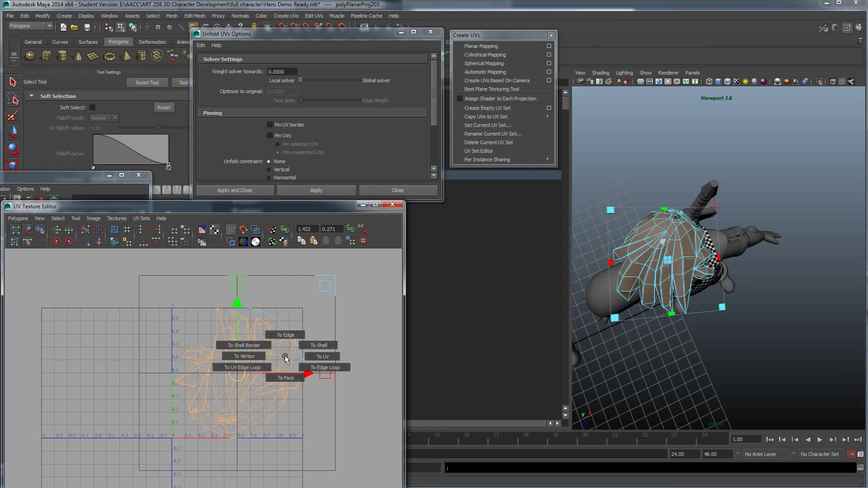
{"action": "right_click_drag", "start_coordinate": [285, 357], "coordinate": [327, 357], "text": "ctrl"}
{"action": "key", "text": "w"}
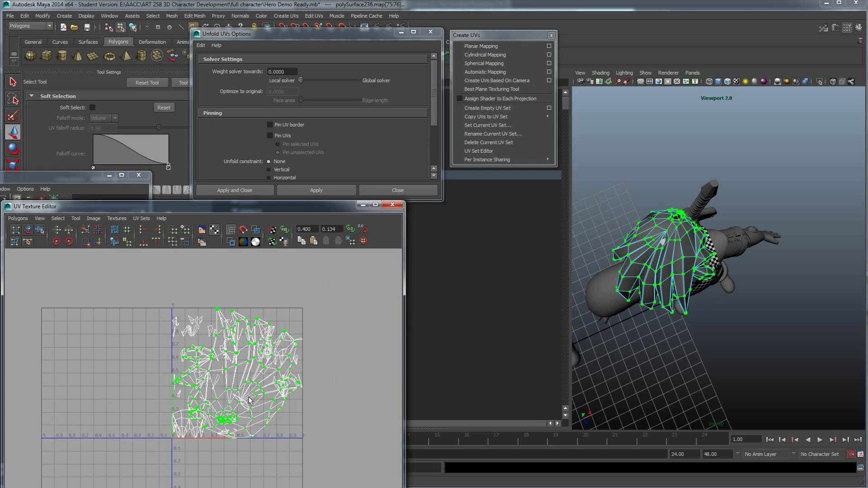
{"action": "scroll", "coordinate": [248, 394], "scroll_direction": "down", "scroll_amount": 2}
{"action": "left_click_drag", "start_coordinate": [229, 380], "coordinate": [335, 322]}
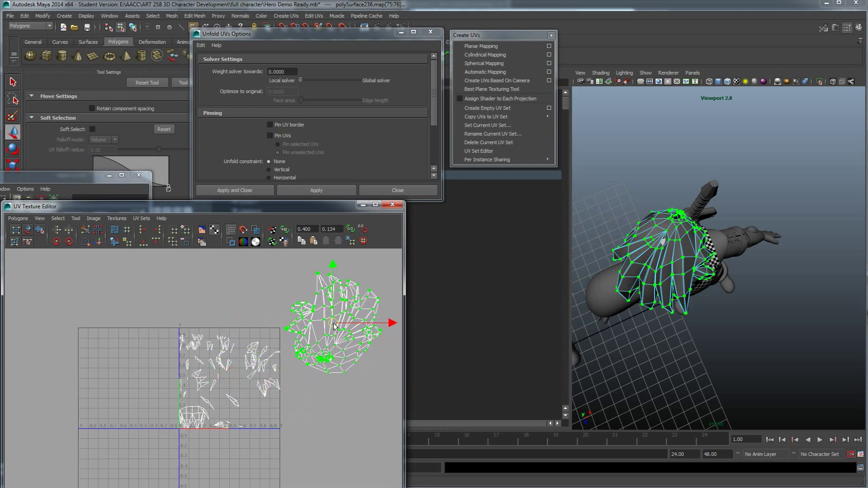
Unfold the outer hair shell repeatedly with a solver weight of 0.0000, leaving it deselected
{"action": "middle_click_drag", "start_coordinate": [346, 347], "coordinate": [324, 354], "text": "alt"}
{"action": "left_click", "coordinate": [307, 189]}
{"action": "left_click", "coordinate": [306, 190]}
{"action": "left_click", "coordinate": [307, 189]}
{"action": "left_click", "coordinate": [307, 189]}
{"action": "left_click", "coordinate": [307, 189]}
{"action": "left_click", "coordinate": [306, 190]}
{"action": "left_click", "coordinate": [307, 190]}
{"action": "left_click", "coordinate": [254, 297]}
{"action": "middle_click_drag", "start_coordinate": [216, 403], "coordinate": [198, 395], "text": "alt"}
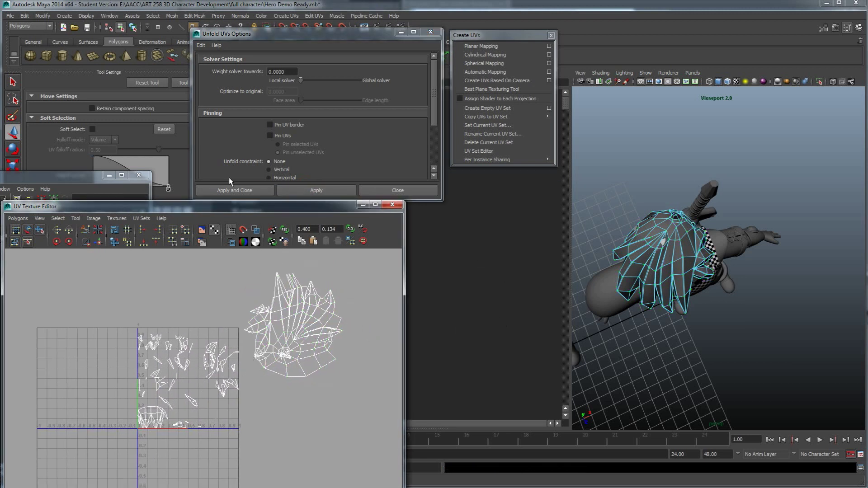
Assign the lambert5 checker material to the hair and inspect the pattern across its strands from behind and from the front
{"action": "left_click_drag", "start_coordinate": [625, 268], "coordinate": [667, 300], "text": "alt"}
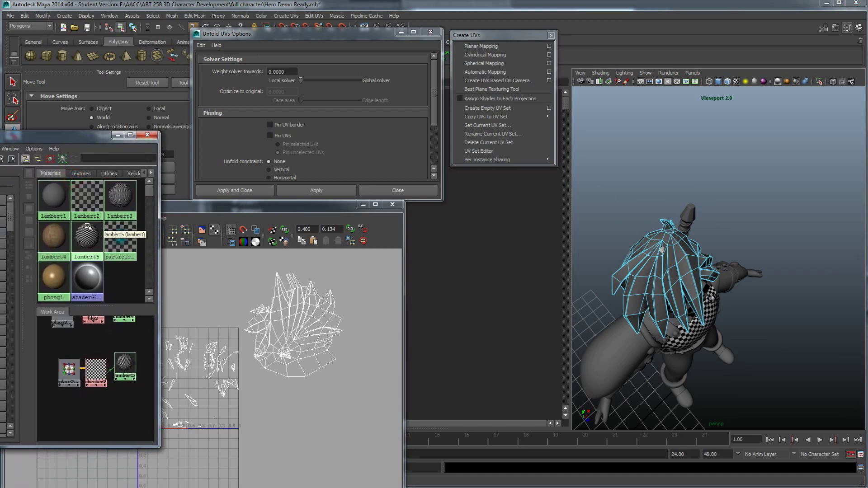
{"action": "middle_click_drag", "start_coordinate": [83, 237], "coordinate": [669, 295]}
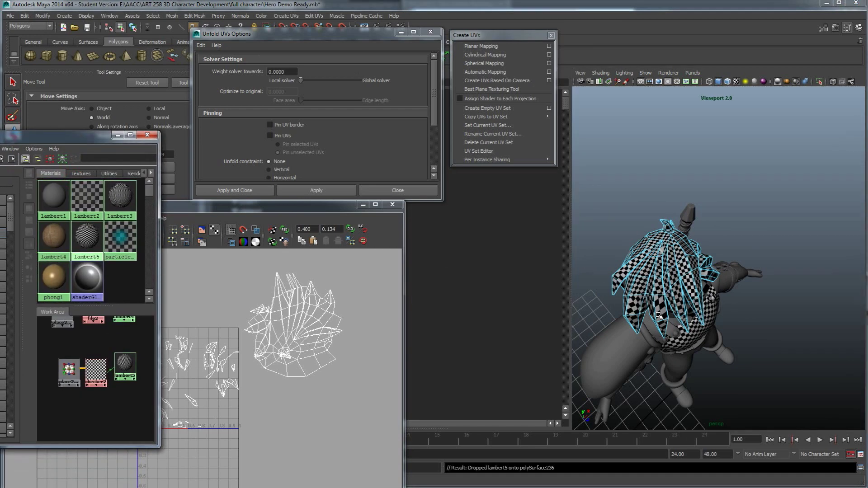
{"action": "left_click_drag", "start_coordinate": [667, 332], "coordinate": [641, 313], "text": "alt"}
{"action": "scroll", "coordinate": [642, 308], "scroll_direction": "up", "scroll_amount": 5}
{"action": "left_click_drag", "start_coordinate": [646, 256], "coordinate": [601, 221], "text": "alt"}
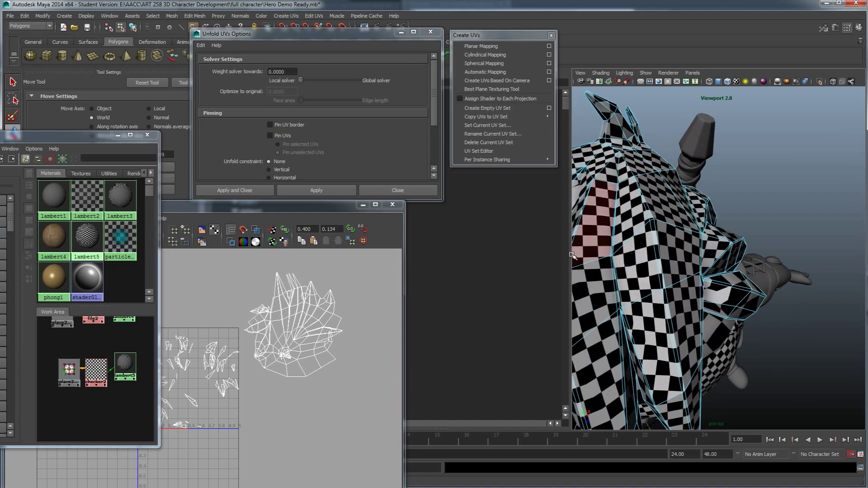
{"action": "left_click_drag", "start_coordinate": [570, 254], "coordinate": [659, 254]}
{"action": "scroll", "coordinate": [651, 263], "scroll_direction": "down", "scroll_amount": 4}
{"action": "left_click_drag", "start_coordinate": [633, 280], "coordinate": [597, 288], "text": "alt"}
{"action": "left_click_drag", "start_coordinate": [593, 268], "coordinate": [637, 260], "text": "alt"}
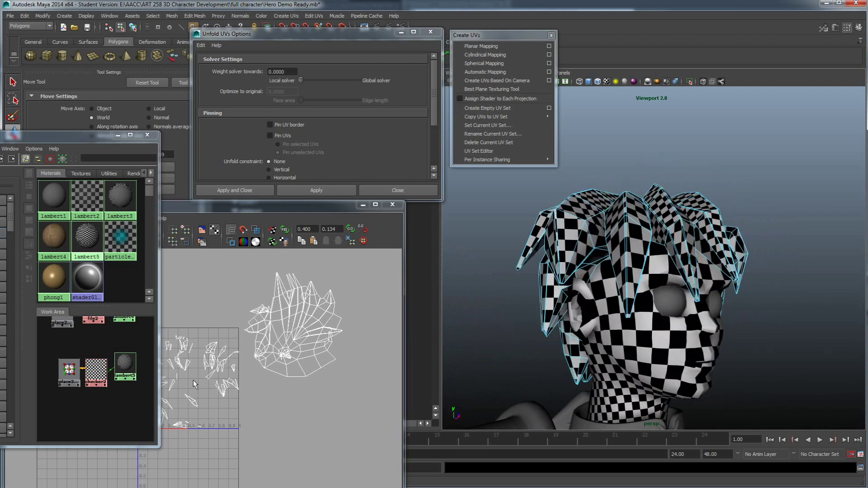
Move and sew the separate scalloped hair piece onto the outer hair shell along the shell's lower border edges
{"action": "left_click", "coordinate": [206, 373]}
{"action": "middle_click_drag", "start_coordinate": [238, 389], "coordinate": [222, 388], "text": "alt"}
{"action": "right_click_drag", "start_coordinate": [221, 388], "coordinate": [287, 373], "text": "alt"}
{"action": "middle_click_drag", "start_coordinate": [298, 362], "coordinate": [312, 375], "text": "alt"}
{"action": "right_click_drag", "start_coordinate": [308, 378], "coordinate": [312, 358]}
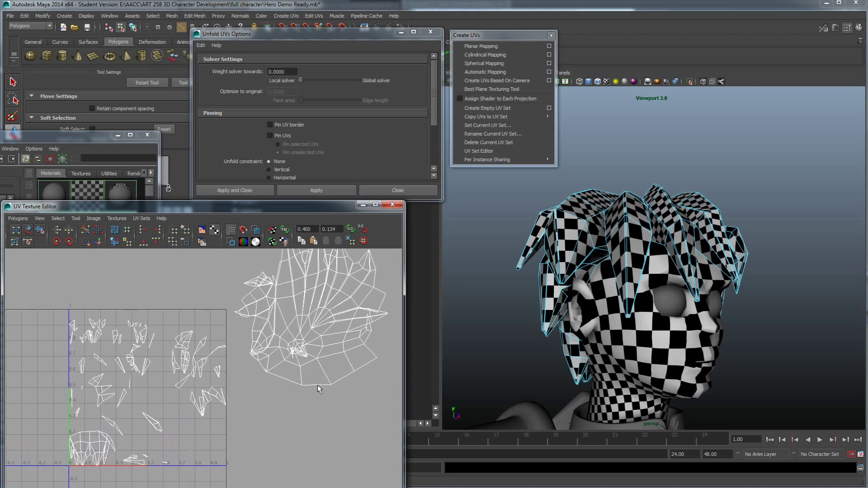
{"action": "left_click", "coordinate": [311, 380]}
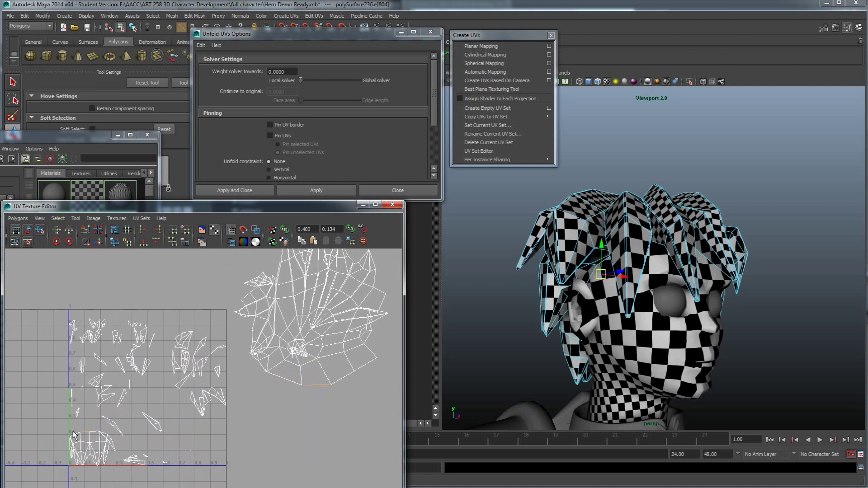
{"action": "double_click", "coordinate": [288, 379]}
{"action": "left_click", "coordinate": [349, 380], "text": "shift"}
{"action": "left_click", "coordinate": [371, 368], "text": "shift"}
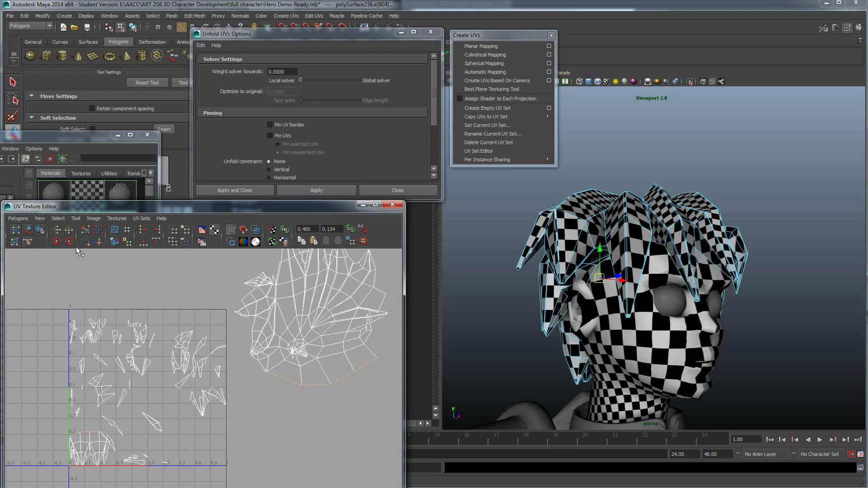
{"action": "scroll", "coordinate": [195, 381], "scroll_direction": "down", "scroll_amount": 3}
Convert the selection to the joined outer hair shell's UVs and unfold the shell with a solver weight of 0.0000
{"action": "right_click_drag", "start_coordinate": [252, 365], "coordinate": [280, 367]}
{"action": "right_click_drag", "start_coordinate": [256, 339], "coordinate": [287, 330], "text": "ctrl"}
{"action": "left_click", "coordinate": [305, 191]}
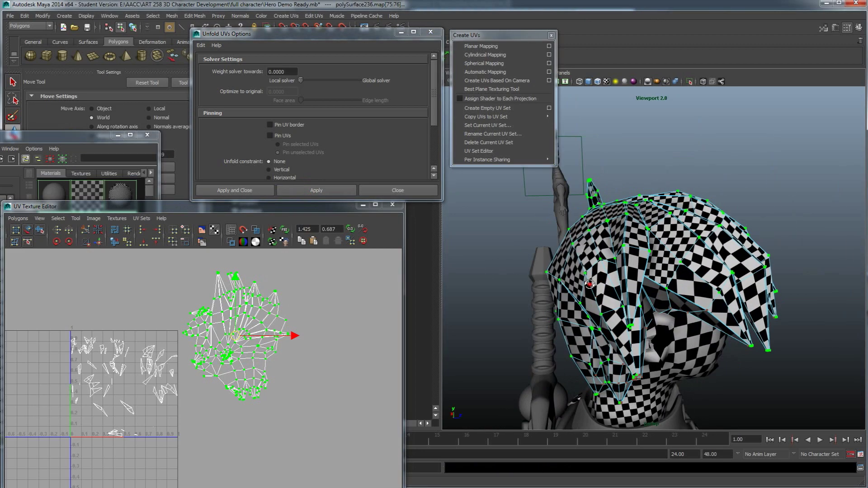
Check the checker pattern on the hair with smooth preview switched on, and return the hair to its unsmoothed display
{"action": "left_click_drag", "start_coordinate": [589, 284], "coordinate": [642, 235], "text": "alt"}
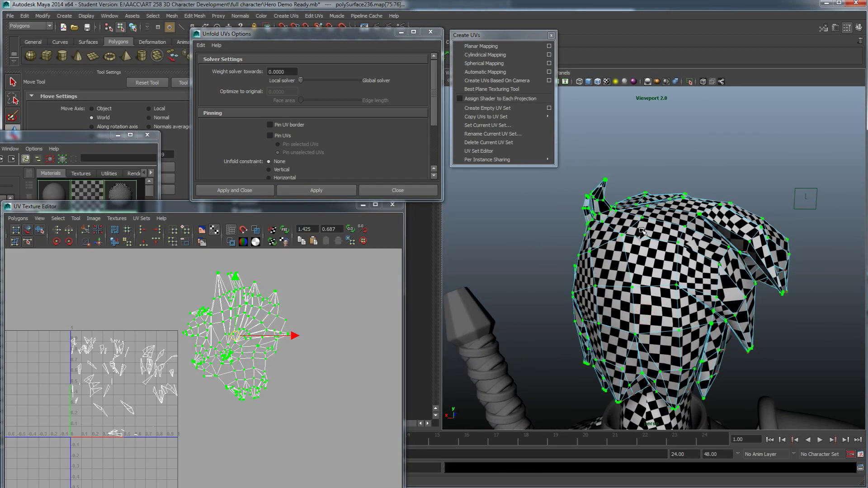
{"action": "left_click_drag", "start_coordinate": [642, 285], "coordinate": [599, 303], "text": "alt"}
{"action": "key", "text": "3"}
{"action": "left_click", "coordinate": [648, 284]}
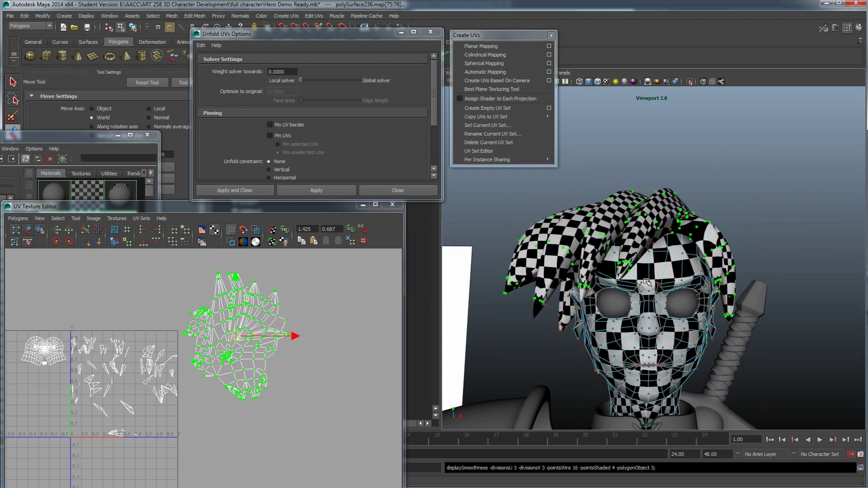
{"action": "right_click_drag", "start_coordinate": [671, 270], "coordinate": [630, 244]}
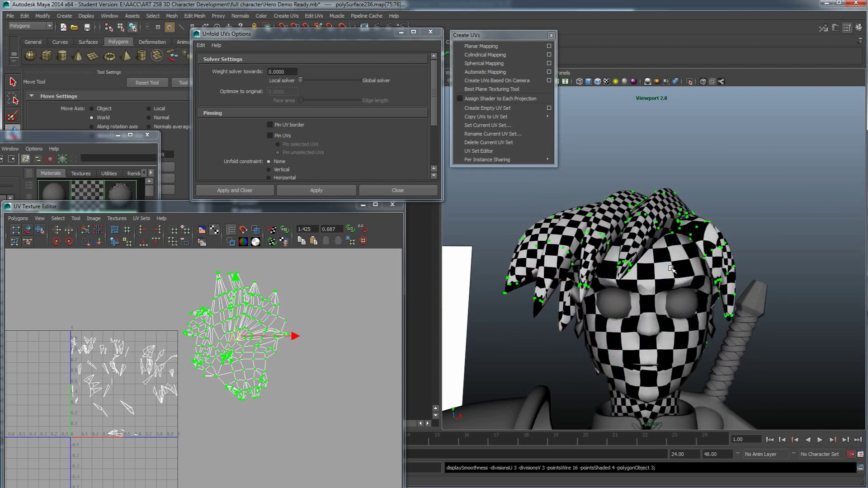
{"action": "left_click", "coordinate": [629, 244]}
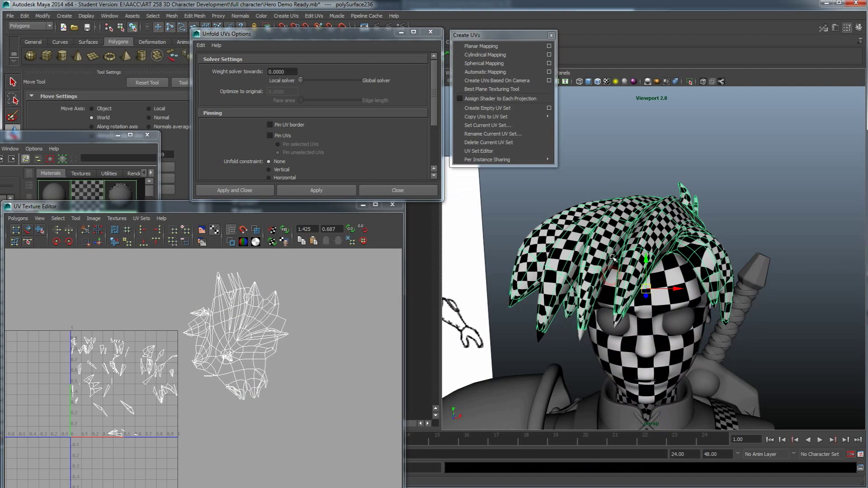
{"action": "key", "text": "1"}
Examine the checker squares along the hair strands from above and behind for stretching and uneven scale
{"action": "left_click_drag", "start_coordinate": [625, 275], "coordinate": [626, 290], "text": "alt"}
{"action": "left_click_drag", "start_coordinate": [624, 330], "coordinate": [551, 260], "text": "alt"}
{"action": "scroll", "coordinate": [597, 299], "scroll_direction": "up", "scroll_amount": 5}
{"action": "scroll", "coordinate": [550, 258], "scroll_direction": "down", "scroll_amount": 4}
{"action": "left_click", "coordinate": [522, 241]}
{"action": "scroll", "coordinate": [620, 270], "scroll_direction": "up", "scroll_amount": 5}
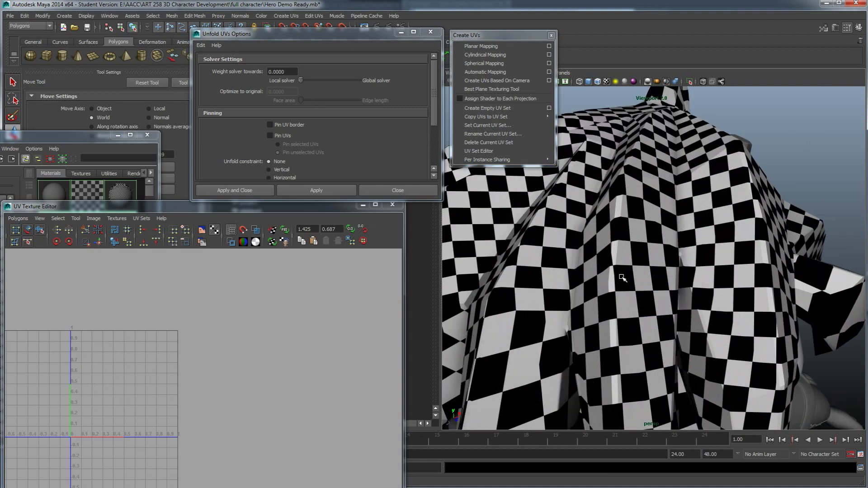
{"action": "left_click", "coordinate": [621, 276]}
{"action": "scroll", "coordinate": [519, 295], "scroll_direction": "down", "scroll_amount": 4}
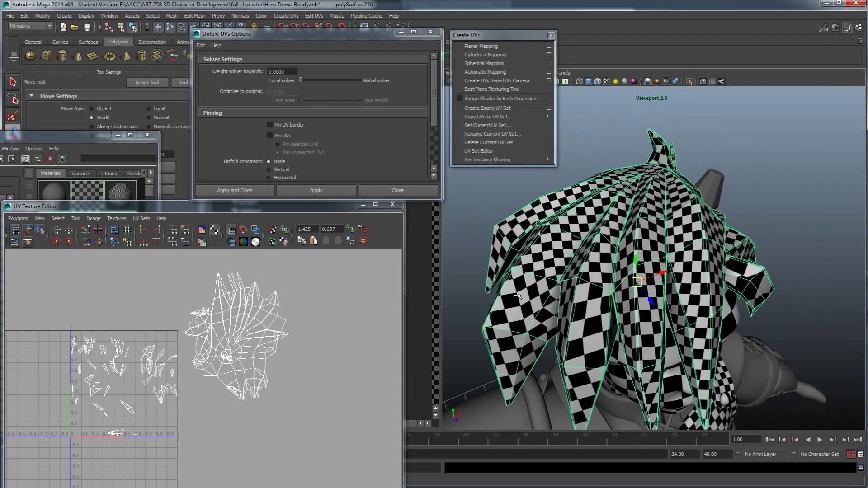
{"action": "scroll", "coordinate": [271, 337], "scroll_direction": "up", "scroll_amount": 3}
{"action": "scroll", "coordinate": [180, 362], "scroll_direction": "down", "scroll_amount": 2}
{"action": "scroll", "coordinate": [66, 381], "scroll_direction": "up", "scroll_amount": 1}
{"action": "scroll", "coordinate": [469, 253], "scroll_direction": "down", "scroll_amount": 5}
{"action": "left_click_drag", "start_coordinate": [469, 253], "coordinate": [646, 282], "text": "alt"}
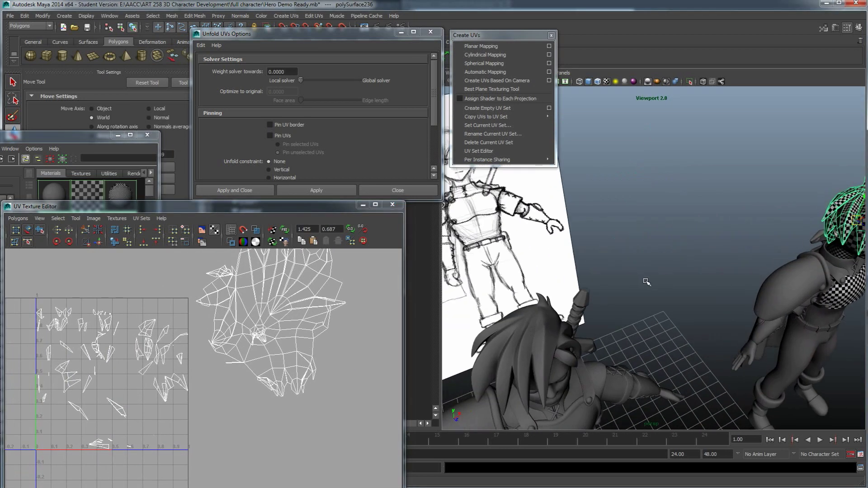
Examine the UV layout of the grey reference character's hair and compare it with the checkered character's hair shells
{"action": "left_click", "coordinate": [480, 339]}
{"action": "scroll", "coordinate": [115, 357], "scroll_direction": "up", "scroll_amount": 4}
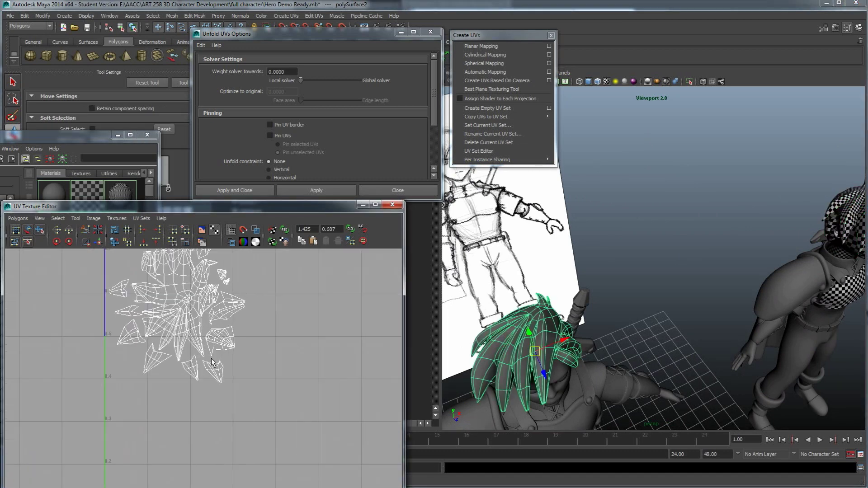
{"action": "scroll", "coordinate": [208, 358], "scroll_direction": "up", "scroll_amount": 3}
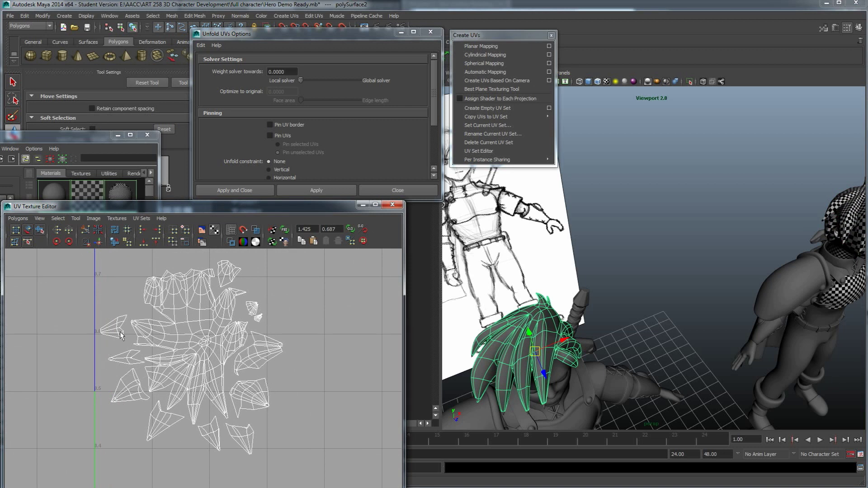
{"action": "left_click_drag", "start_coordinate": [504, 346], "coordinate": [564, 334], "text": "alt"}
{"action": "middle_click_drag", "start_coordinate": [622, 307], "coordinate": [617, 305], "text": "alt"}
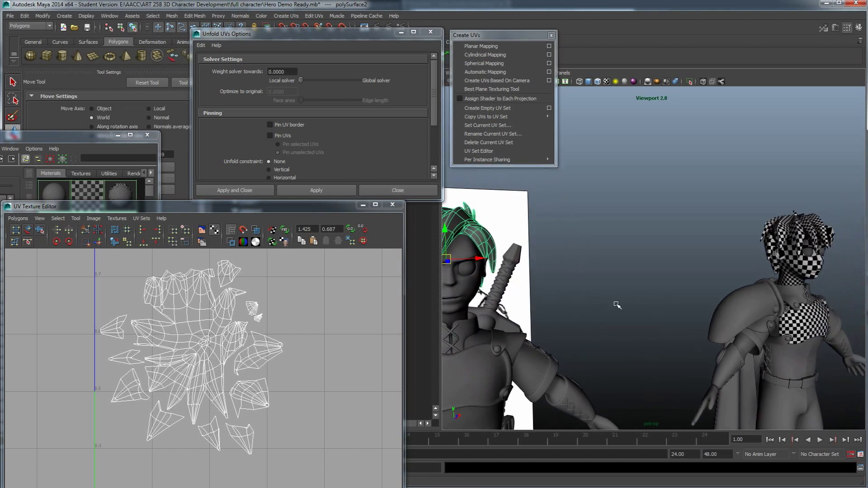
{"action": "left_click", "coordinate": [771, 246]}
{"action": "scroll", "coordinate": [314, 375], "scroll_direction": "down", "scroll_amount": 3}
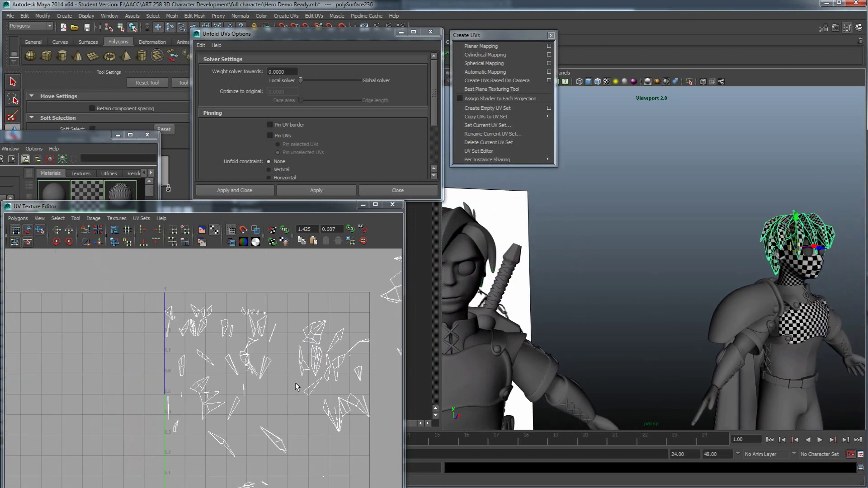
{"action": "scroll", "coordinate": [273, 355], "scroll_direction": "down", "scroll_amount": 2}
{"action": "middle_click_drag", "start_coordinate": [272, 392], "coordinate": [226, 391], "text": "alt"}
{"action": "middle_click_drag", "start_coordinate": [398, 335], "coordinate": [308, 362], "text": "alt"}
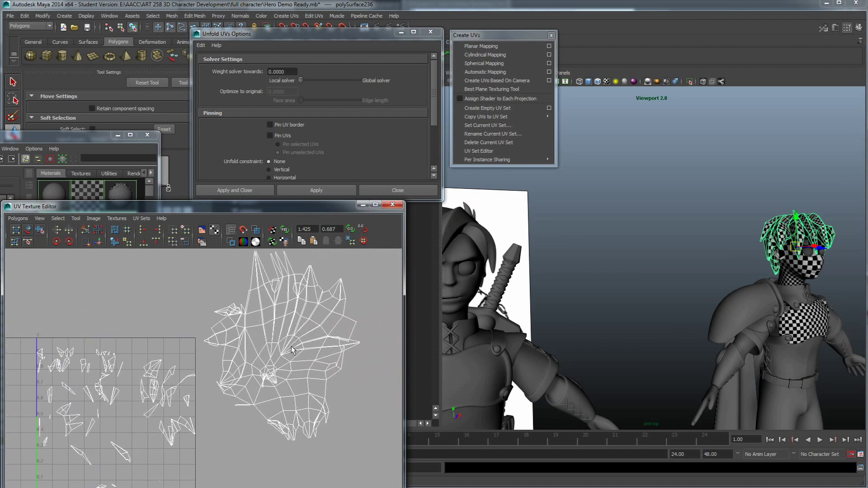
{"action": "right_click_drag", "start_coordinate": [335, 342], "coordinate": [362, 346], "text": "ctrl"}
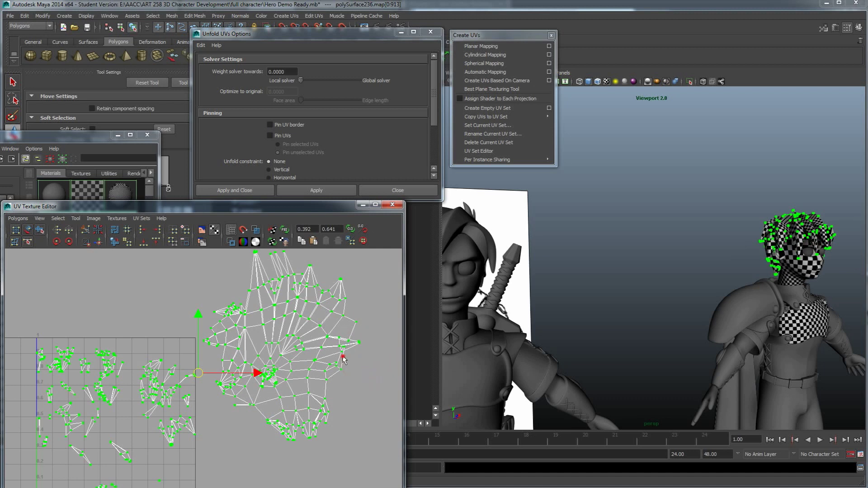
{"action": "left_click", "coordinate": [168, 303]}
{"action": "right_click_drag", "start_coordinate": [836, 202], "coordinate": [852, 195]}
{"action": "mouse_move", "coordinate": [790, 222]}
{"action": "right_mouse_down"}
{"action": "mouse_move", "coordinate": [798, 214]}
{"action": "mouse_move", "coordinate": [789, 220]}
{"action": "right_mouse_up"}
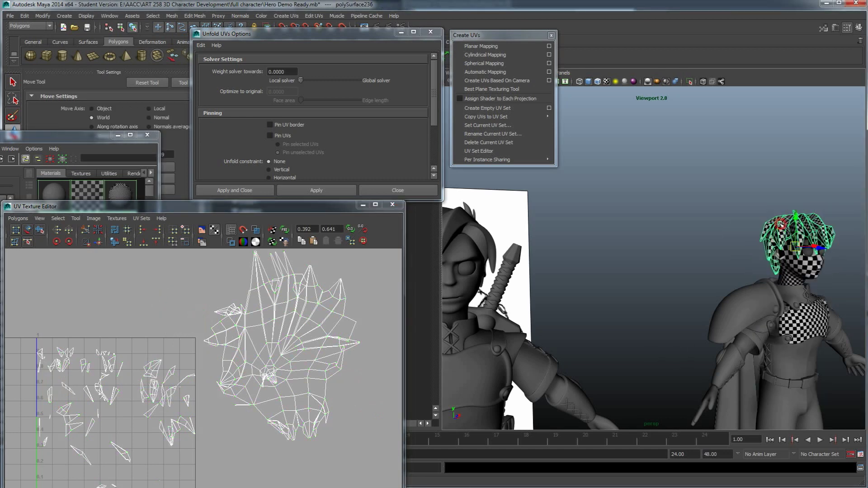
{"action": "left_click", "coordinate": [356, 372]}
Select all UVs of the large outer hair shell and rotate it about half a turn so the long strands point down
{"action": "right_click_drag", "start_coordinate": [339, 342], "coordinate": [378, 336]}
{"action": "left_click", "coordinate": [337, 341]}
{"action": "scroll", "coordinate": [300, 356], "scroll_direction": "down", "scroll_amount": 2}
{"action": "right_click_drag", "start_coordinate": [300, 356], "coordinate": [354, 340], "text": "ctrl"}
{"action": "key", "text": "e"}
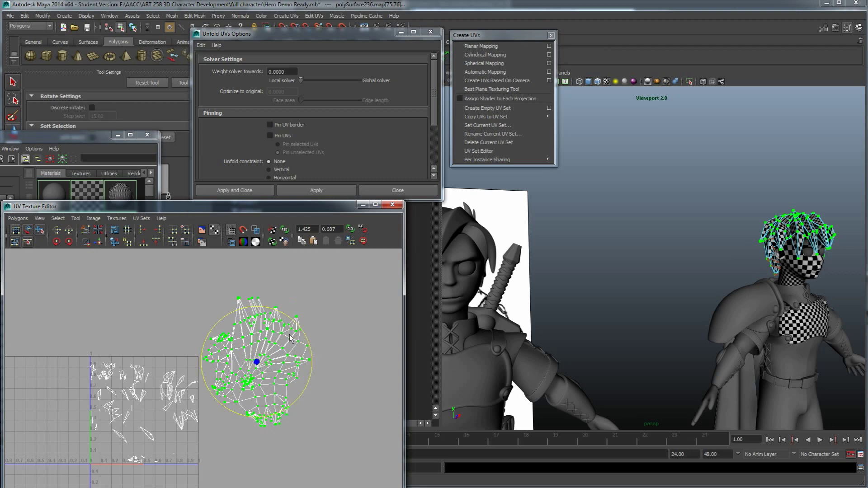
{"action": "left_click_drag", "start_coordinate": [298, 330], "coordinate": [265, 316]}
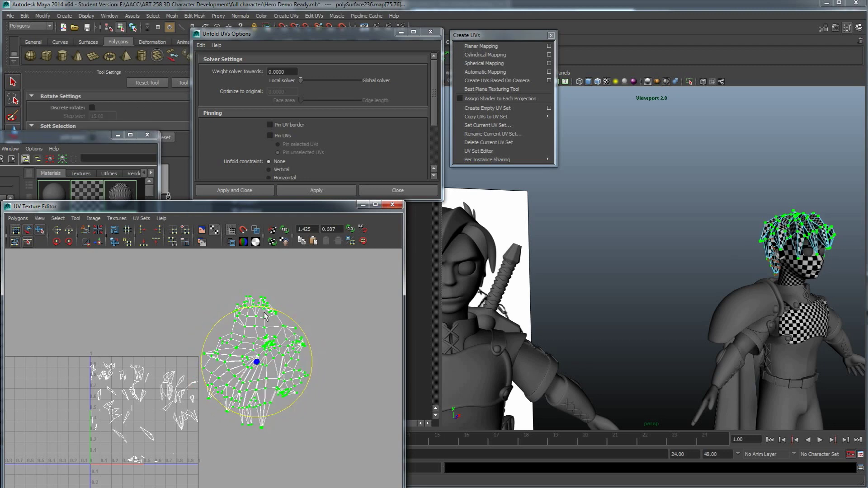
{"action": "left_click", "coordinate": [346, 384]}
{"action": "scroll", "coordinate": [304, 368], "scroll_direction": "down", "scroll_amount": 3}
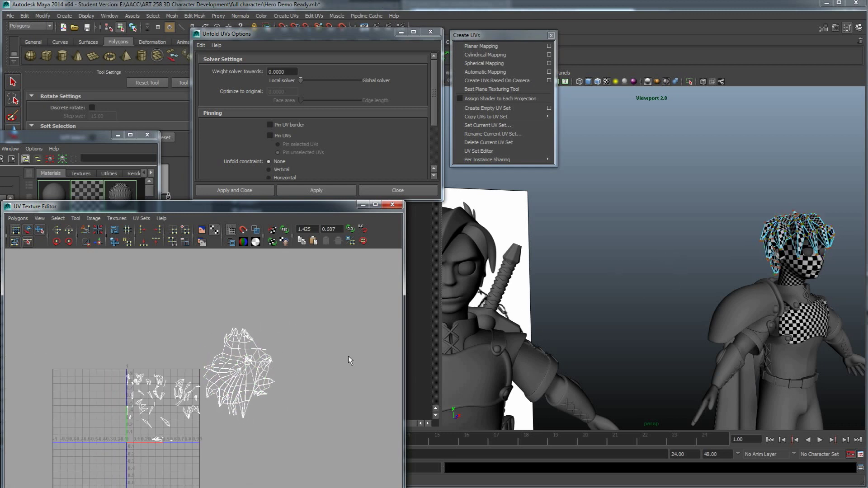
Select all the hair UVs and move them together beyond the right edge of the UV square
{"action": "left_click_drag", "start_coordinate": [111, 326], "coordinate": [282, 449]}
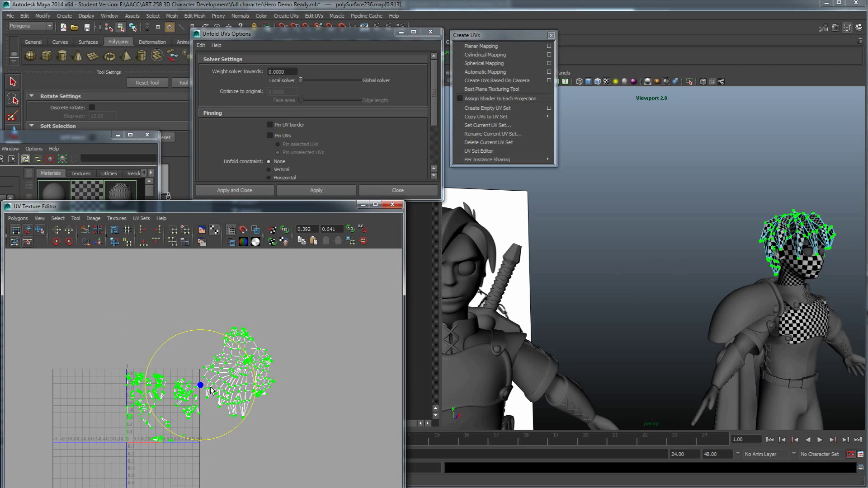
{"action": "key", "text": "w"}
{"action": "left_click_drag", "start_coordinate": [202, 386], "coordinate": [323, 374]}
{"action": "scroll", "coordinate": [322, 375], "scroll_direction": "down", "scroll_amount": 2}
{"action": "left_click", "coordinate": [308, 445]}
Return the hair to object mode, select the half body mesh and apply an Automatic Mapping to it
{"action": "left_click_drag", "start_coordinate": [694, 325], "coordinate": [613, 342], "text": "alt"}
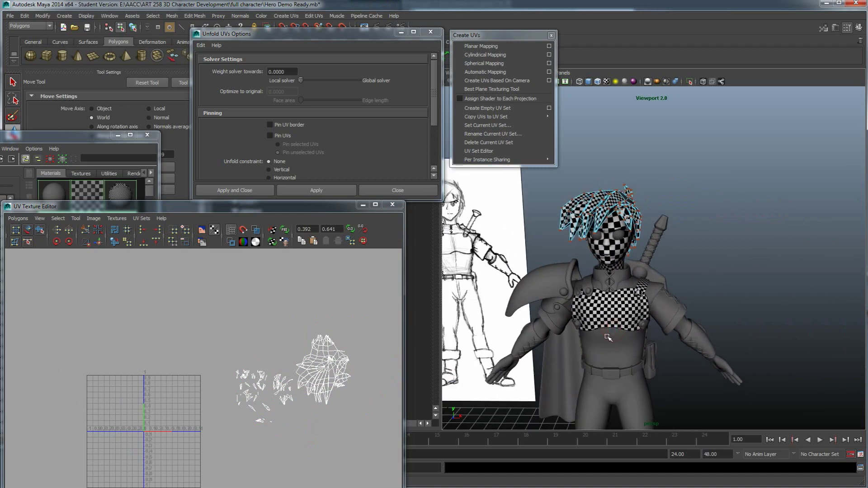
{"action": "right_click_drag", "start_coordinate": [615, 199], "coordinate": [640, 185]}
{"action": "left_click_drag", "start_coordinate": [665, 287], "coordinate": [711, 263], "text": "alt"}
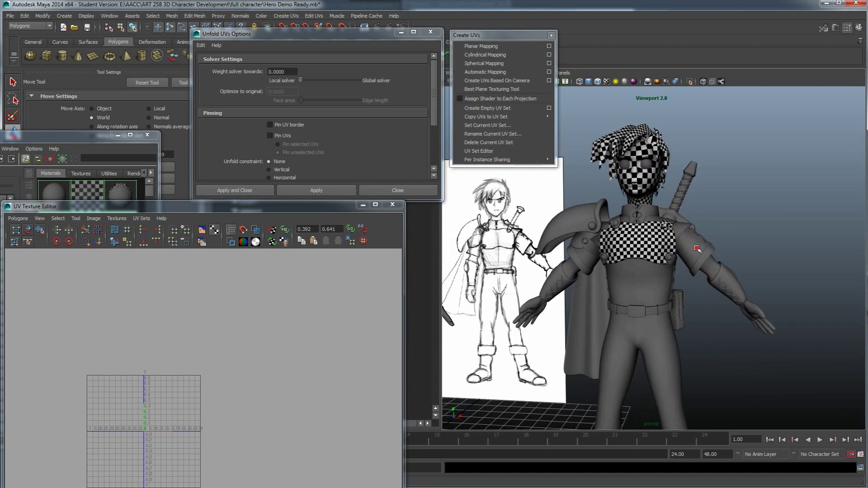
{"action": "left_click", "coordinate": [694, 251]}
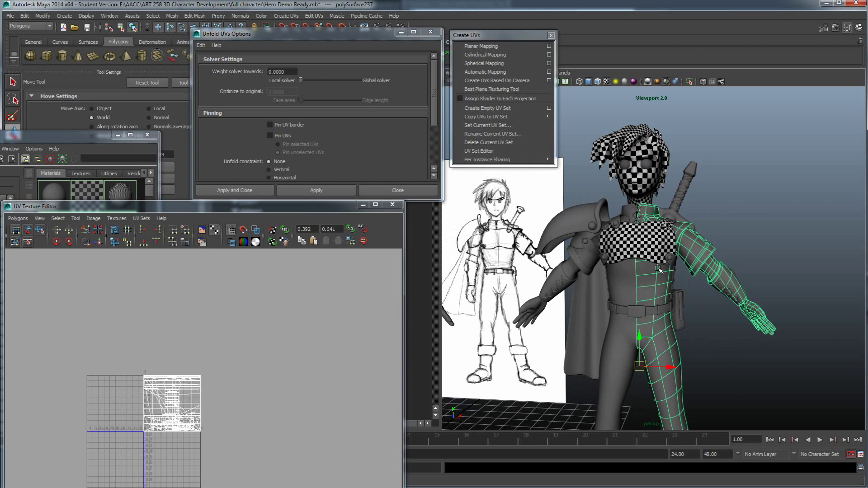
{"action": "middle_click_drag", "start_coordinate": [486, 357], "coordinate": [514, 308], "text": "alt"}
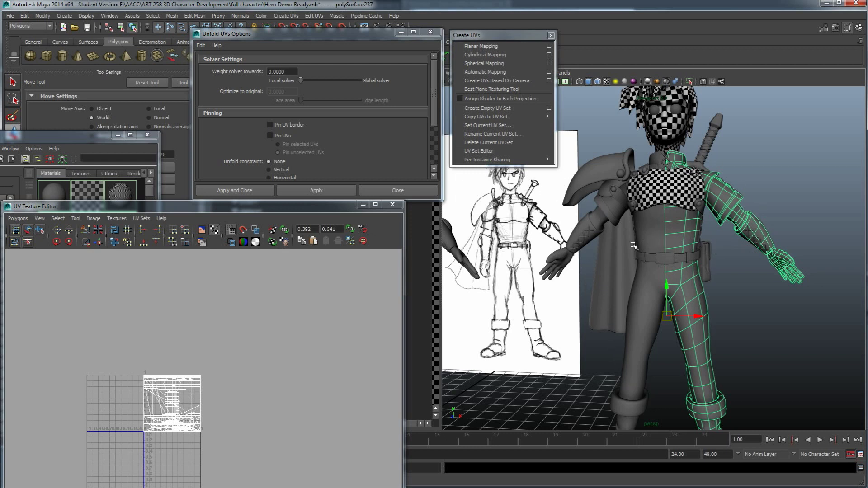
{"action": "scroll", "coordinate": [203, 392], "scroll_direction": "up", "scroll_amount": 4}
{"action": "middle_click_drag", "start_coordinate": [203, 392], "coordinate": [241, 375], "text": "alt"}
{"action": "scroll", "coordinate": [274, 336], "scroll_direction": "up", "scroll_amount": 4}
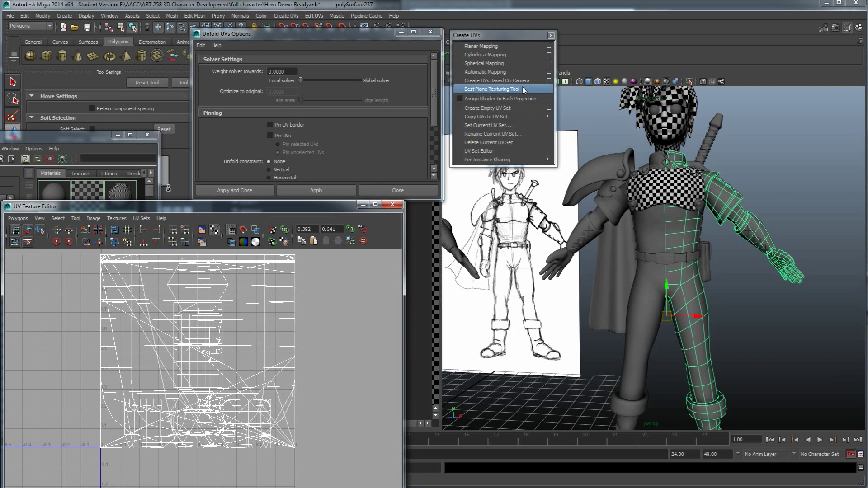
{"action": "left_click", "coordinate": [485, 72]}
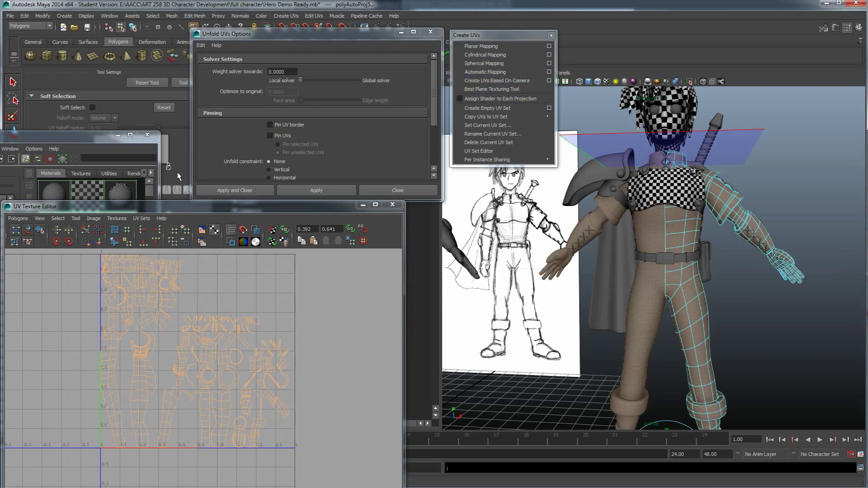
Assign the lambert5 checker material to the half body mesh and deselect the mapping
{"action": "left_click_drag", "start_coordinate": [120, 207], "coordinate": [119, 243]}
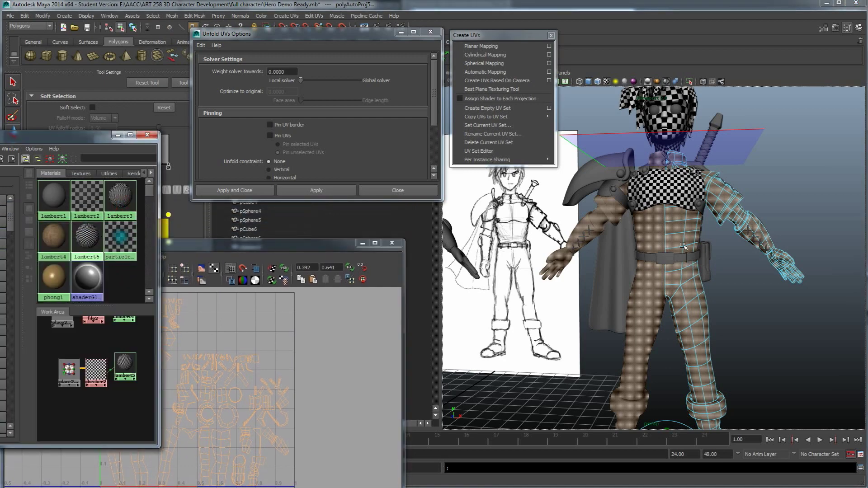
{"action": "middle_click_drag", "start_coordinate": [683, 247], "coordinate": [685, 247]}
{"action": "left_click", "coordinate": [719, 277]}
Examine the checker pattern on the body's torso, arm and leg alongside the automatically mapped UV pieces
{"action": "left_click_drag", "start_coordinate": [743, 300], "coordinate": [648, 293], "text": "alt"}
{"action": "right_click_drag", "start_coordinate": [647, 293], "coordinate": [673, 292], "text": "alt"}
{"action": "left_click_drag", "start_coordinate": [674, 292], "coordinate": [745, 277], "text": "alt"}
{"action": "middle_click_drag", "start_coordinate": [746, 277], "coordinate": [683, 298], "text": "alt"}
{"action": "middle_click_drag", "start_coordinate": [164, 380], "coordinate": [215, 364], "text": "alt"}
{"action": "middle_click_drag", "start_coordinate": [606, 377], "coordinate": [618, 351], "text": "alt"}
{"action": "middle_click_drag", "start_coordinate": [671, 357], "coordinate": [632, 424], "text": "alt"}
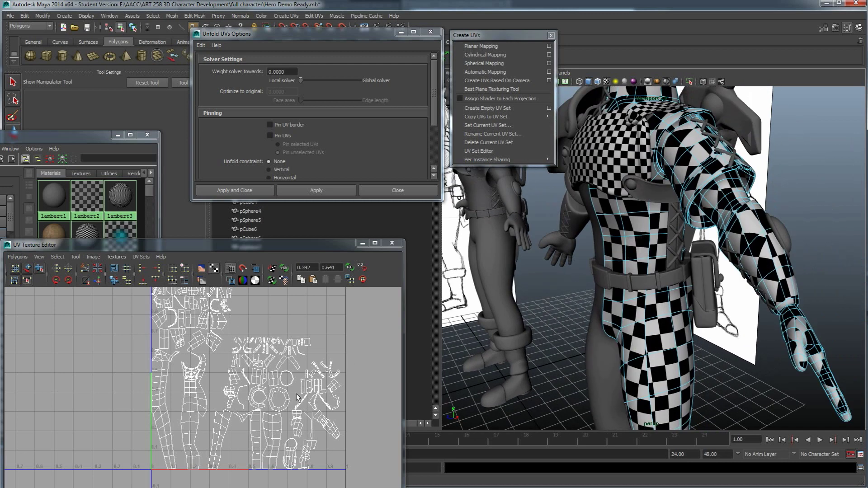
{"action": "left_click_drag", "start_coordinate": [578, 332], "coordinate": [622, 316], "text": "alt"}
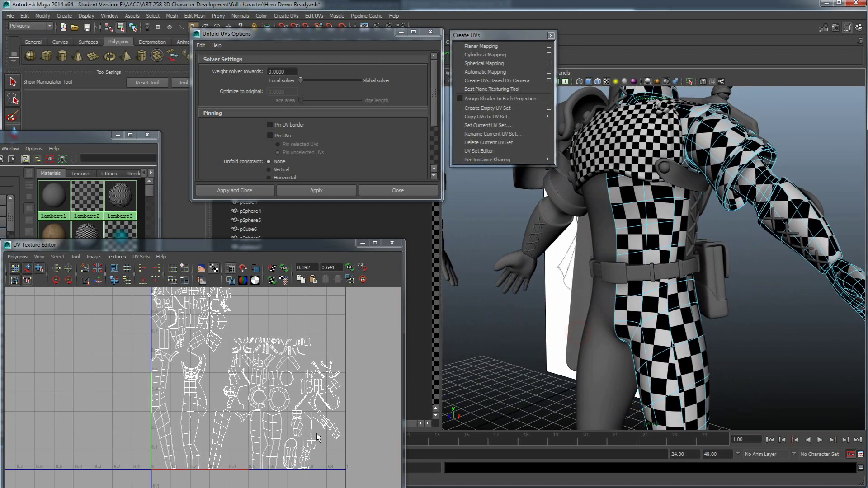
Examine the finished reference character's body UV layout and how its shells map to the model, followed by the complete character's layout
{"action": "left_click_drag", "start_coordinate": [524, 315], "coordinate": [566, 295], "text": "alt"}
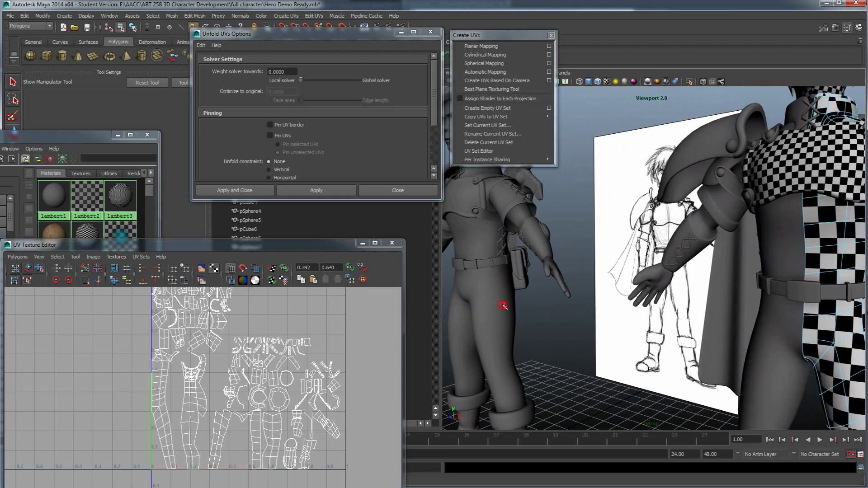
{"action": "left_click", "coordinate": [503, 305]}
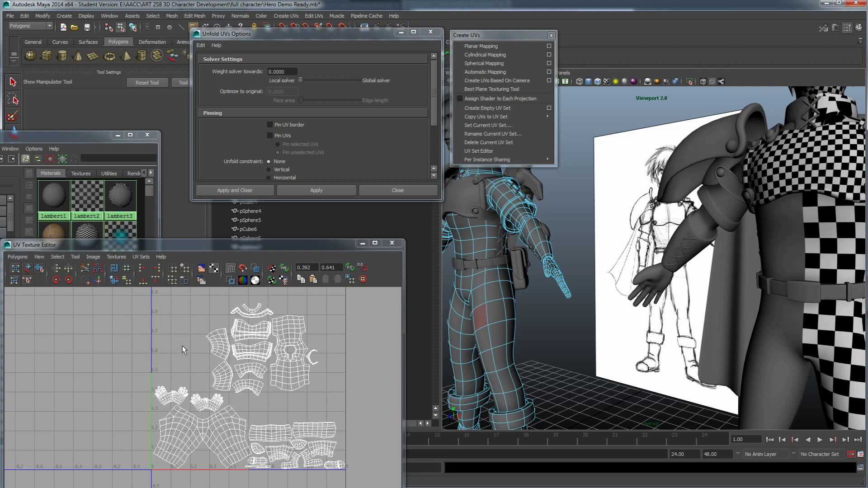
{"action": "scroll", "coordinate": [258, 376], "scroll_direction": "down", "scroll_amount": 2}
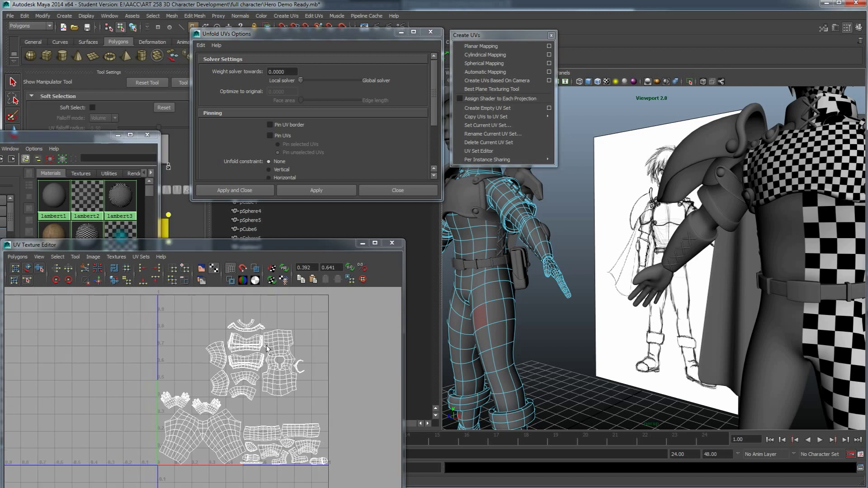
{"action": "left_click_drag", "start_coordinate": [556, 304], "coordinate": [457, 193]}
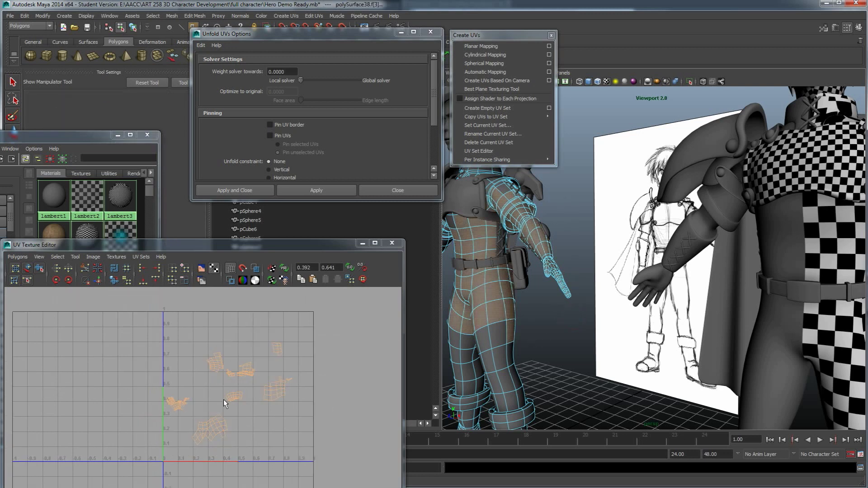
{"action": "right_click", "coordinate": [495, 306]}
{"action": "right_click_drag", "start_coordinate": [495, 305], "coordinate": [534, 295]}
{"action": "left_click_drag", "start_coordinate": [562, 347], "coordinate": [443, 172]}
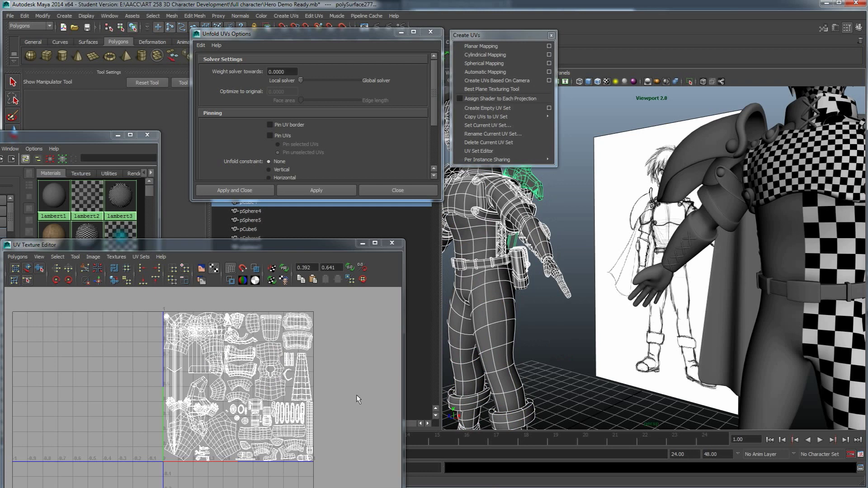
Reselect the half body mesh and move and sew the long shared side edges of its two large torso-and-leg shells
{"action": "left_click", "coordinate": [823, 331]}
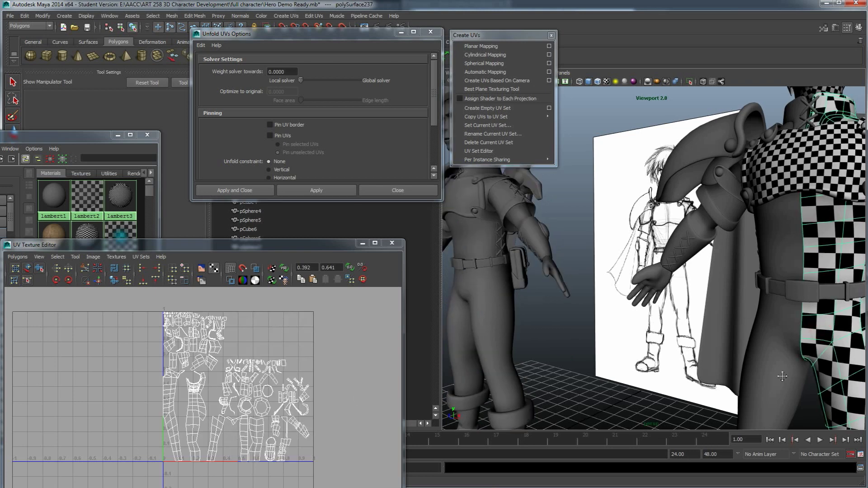
{"action": "key", "text": "f"}
{"action": "scroll", "coordinate": [191, 463], "scroll_direction": "up", "scroll_amount": 5}
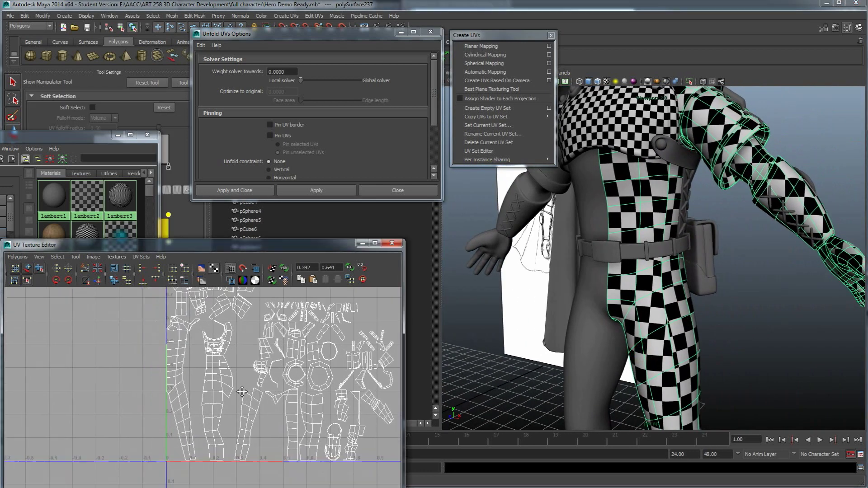
{"action": "right_click_drag", "start_coordinate": [213, 393], "coordinate": [213, 375]}
{"action": "left_click", "coordinate": [230, 454]}
{"action": "left_click_drag", "start_coordinate": [205, 374], "coordinate": [204, 371], "text": "shift"}
{"action": "left_click_drag", "start_coordinate": [221, 363], "coordinate": [194, 323], "text": "shift"}
{"action": "middle_click_drag", "start_coordinate": [210, 346], "coordinate": [204, 362], "text": "alt"}
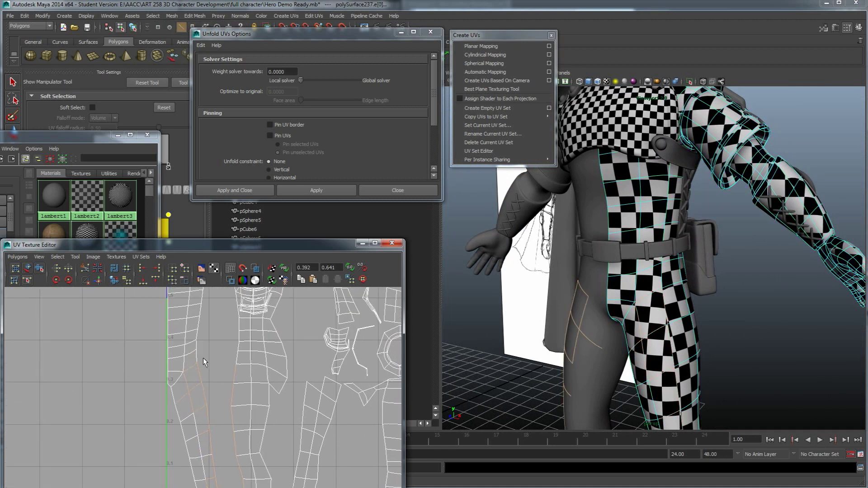
{"action": "middle_click_drag", "start_coordinate": [194, 332], "coordinate": [202, 380], "text": "alt"}
{"action": "left_click_drag", "start_coordinate": [184, 330], "coordinate": [187, 319], "text": "shift"}
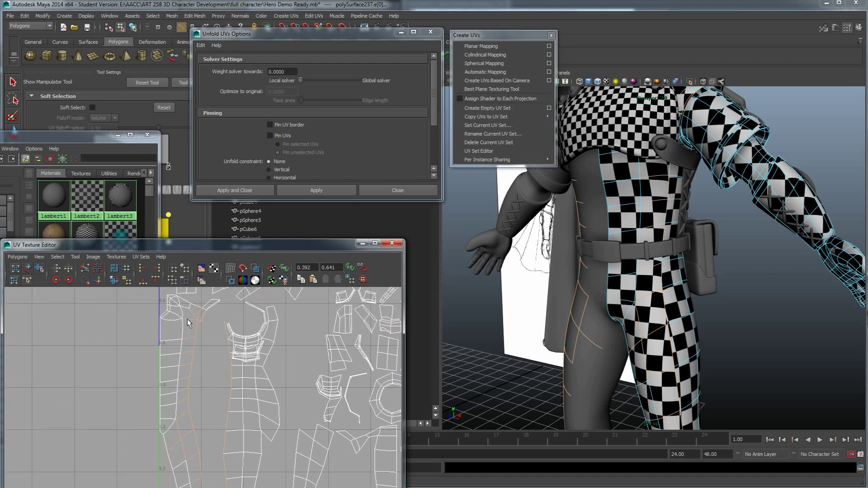
{"action": "left_click", "coordinate": [98, 280]}
Move and sew the two separate lower leg shells onto opposite sides of the leg part of the body shell
{"action": "middle_click_drag", "start_coordinate": [212, 404], "coordinate": [204, 381], "text": "alt"}
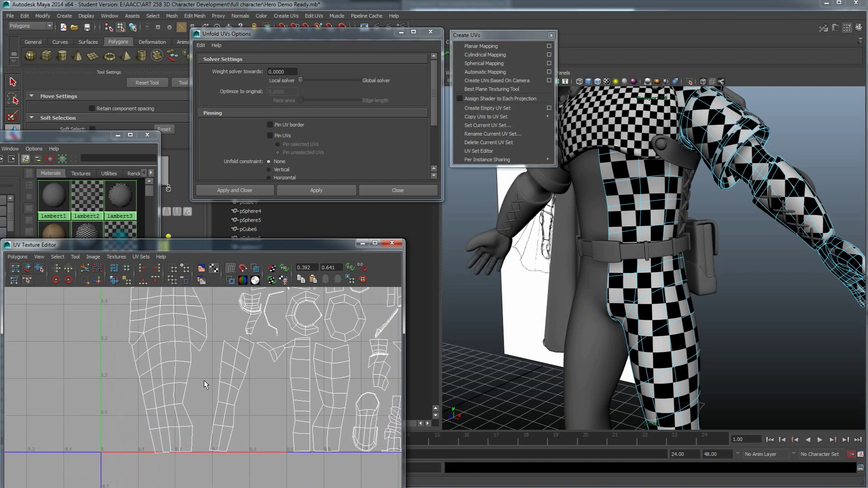
{"action": "left_click_drag", "start_coordinate": [207, 430], "coordinate": [158, 441]}
{"action": "left_click", "coordinate": [100, 281]}
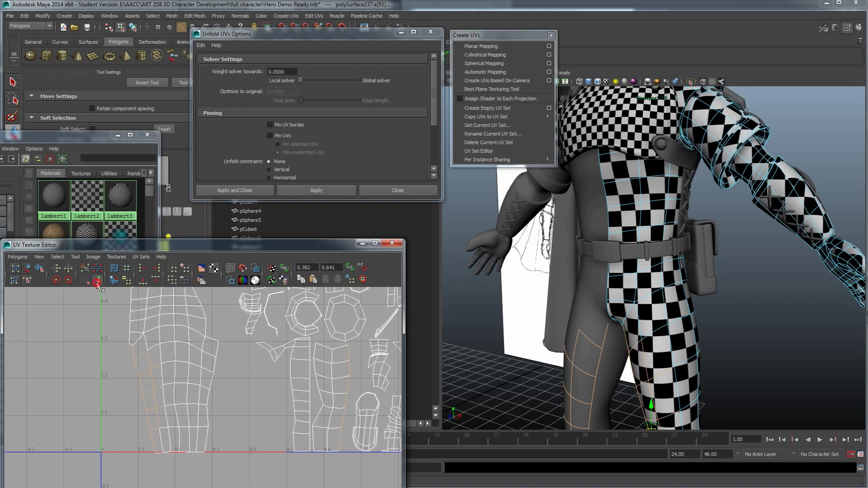
{"action": "left_click", "coordinate": [97, 282]}
Select the shared edges of the narrow torso side strip and sew it onto the side of the large body shell
{"action": "left_click_drag", "start_coordinate": [318, 437], "coordinate": [306, 371]}
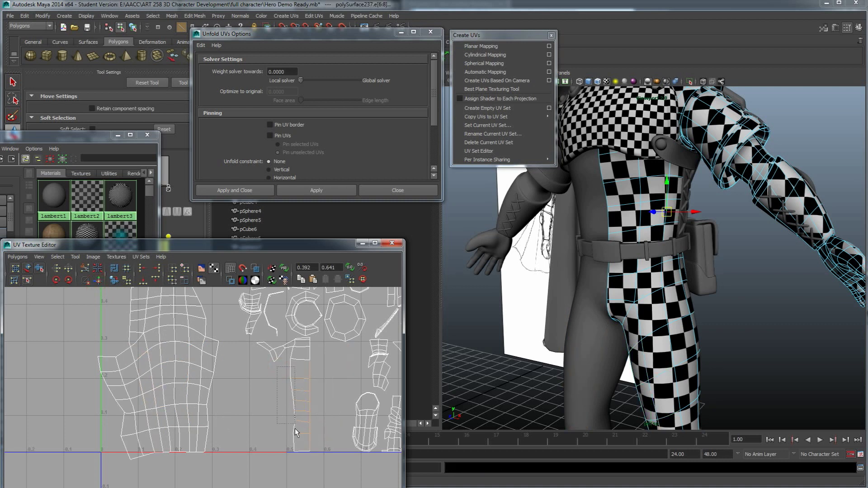
{"action": "scroll", "coordinate": [294, 435], "scroll_direction": "down", "scroll_amount": 3}
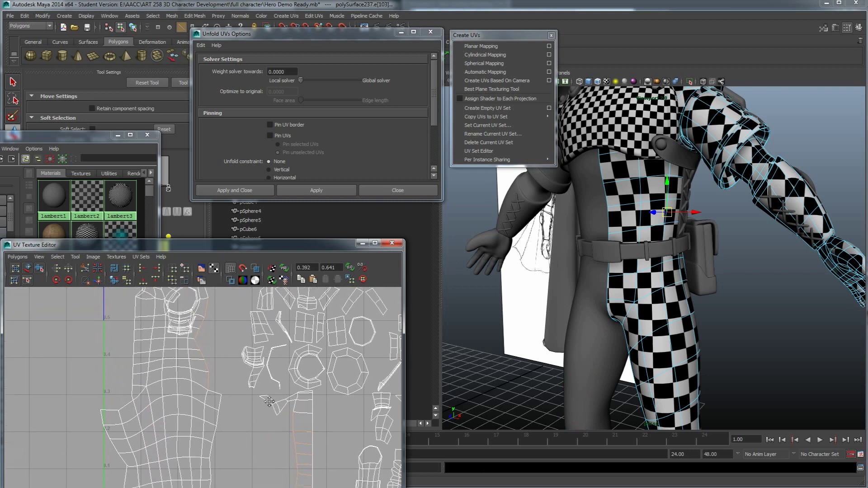
{"action": "scroll", "coordinate": [280, 393], "scroll_direction": "up", "scroll_amount": 3}
{"action": "left_click_drag", "start_coordinate": [277, 376], "coordinate": [259, 382], "text": "shift"}
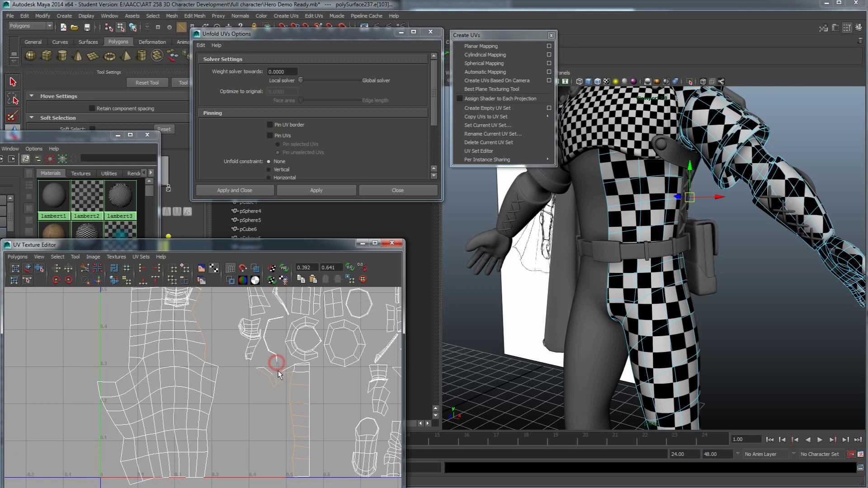
{"action": "left_click", "coordinate": [217, 400]}
{"action": "scroll", "coordinate": [217, 400], "scroll_direction": "down", "scroll_amount": 2}
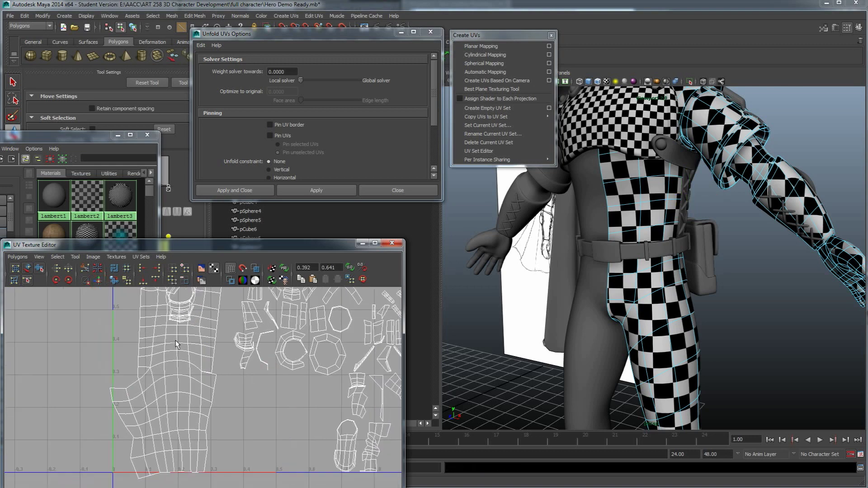
Move and sew the small crotch sliver onto the body shell at its shared hip edge
{"action": "left_click", "coordinate": [216, 424]}
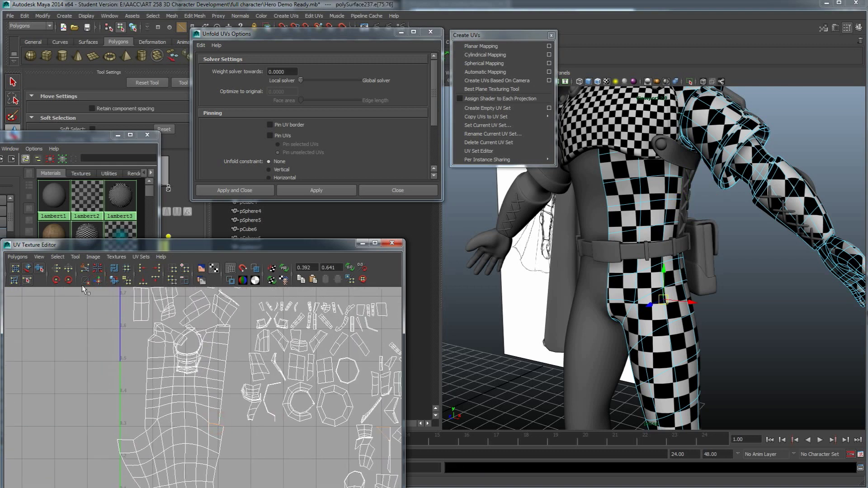
{"action": "scroll", "coordinate": [201, 342], "scroll_direction": "up", "scroll_amount": 4}
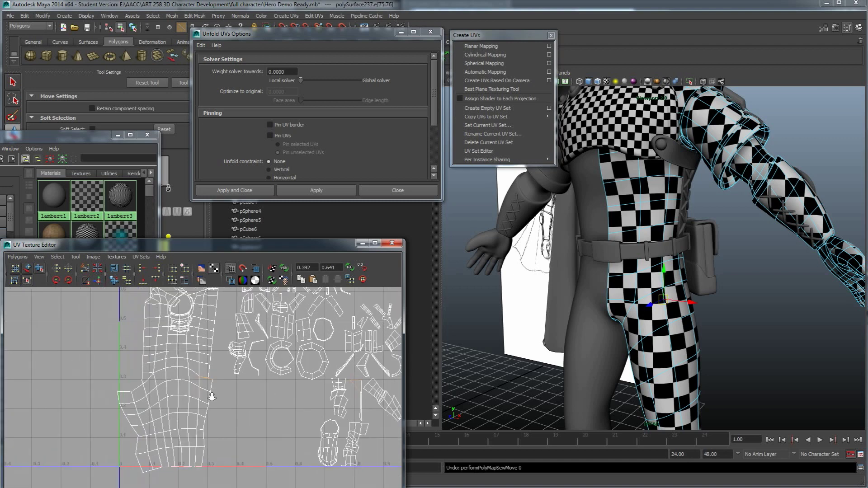
{"action": "scroll", "coordinate": [217, 363], "scroll_direction": "down", "scroll_amount": 5}
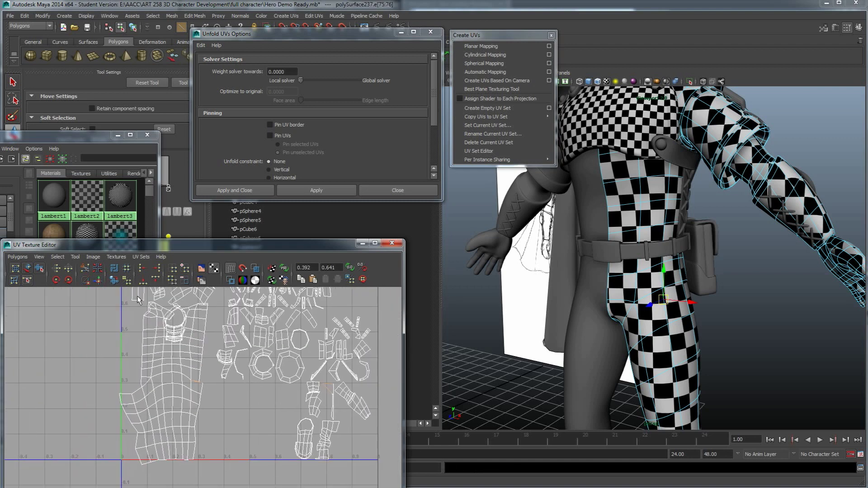
{"action": "scroll", "coordinate": [203, 403], "scroll_direction": "up", "scroll_amount": 4}
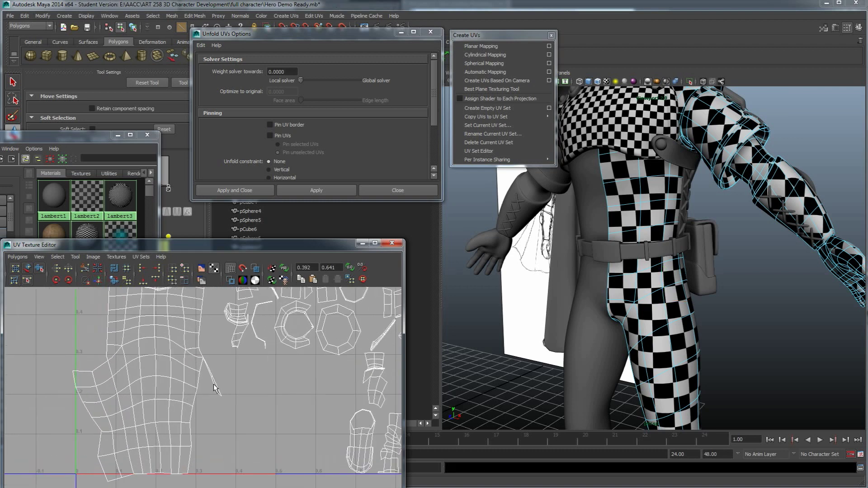
Examine the edges of the thin crotch sliver to find which parts of the body shell they match
{"action": "scroll", "coordinate": [215, 388], "scroll_direction": "up", "scroll_amount": 5}
{"action": "left_click", "coordinate": [216, 321]}
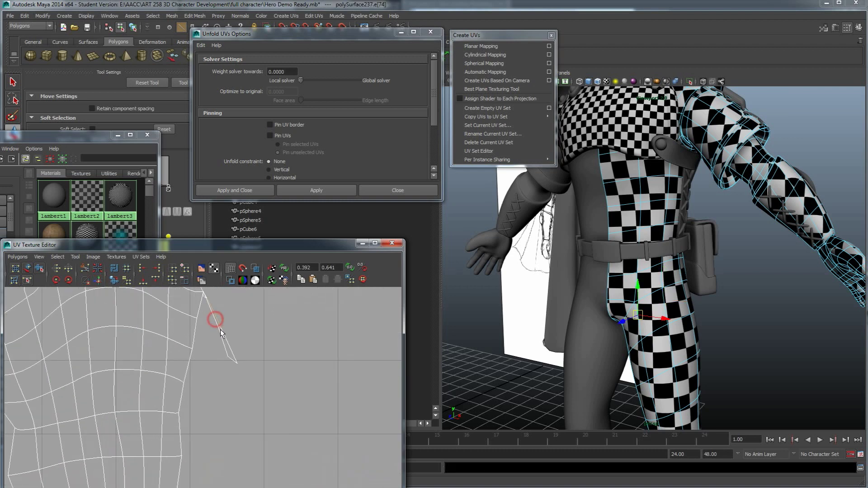
{"action": "left_click", "coordinate": [228, 342]}
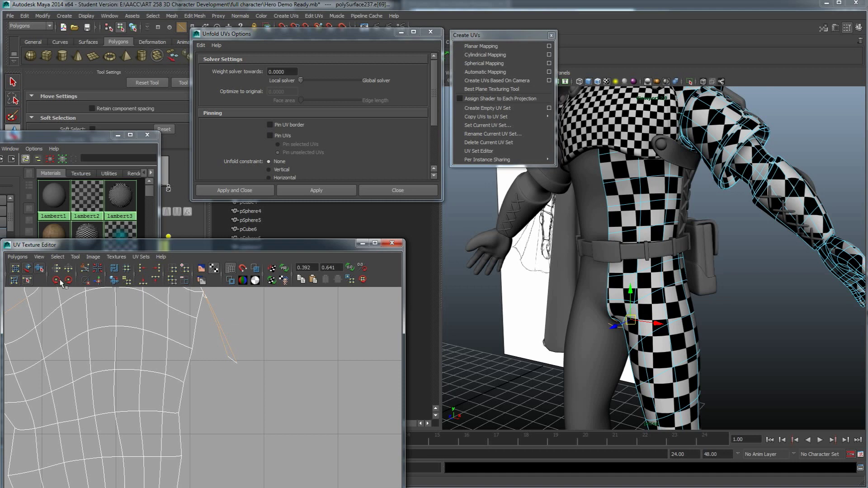
{"action": "scroll", "coordinate": [140, 340], "scroll_direction": "down", "scroll_amount": 3}
{"action": "scroll", "coordinate": [155, 350], "scroll_direction": "up", "scroll_amount": 3}
{"action": "middle_click_drag", "start_coordinate": [154, 350], "coordinate": [227, 384], "text": "alt"}
{"action": "scroll", "coordinate": [275, 404], "scroll_direction": "up", "scroll_amount": 1}
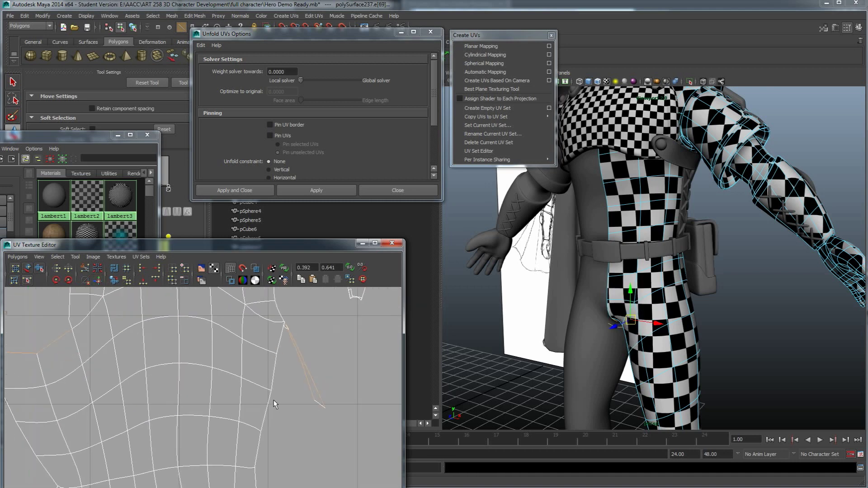
{"action": "left_click", "coordinate": [303, 400]}
{"action": "scroll", "coordinate": [240, 380], "scroll_direction": "down", "scroll_amount": 3}
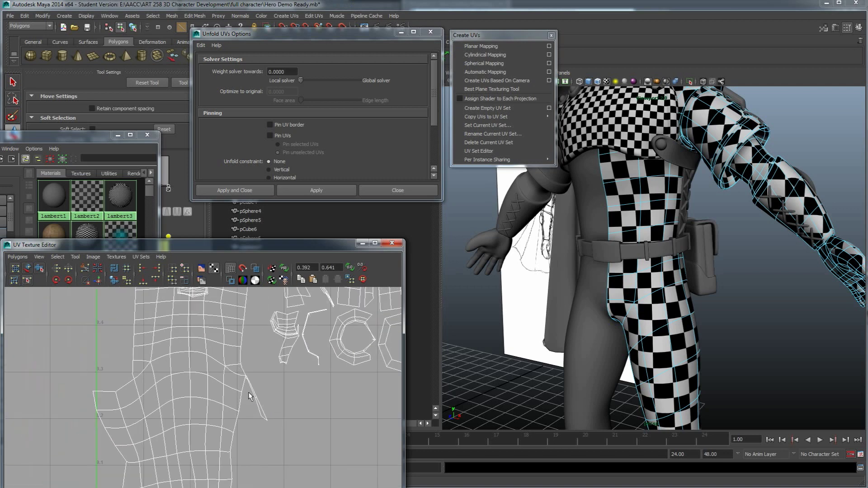
{"action": "left_click", "coordinate": [249, 387]}
{"action": "scroll", "coordinate": [239, 421], "scroll_direction": "up", "scroll_amount": 5}
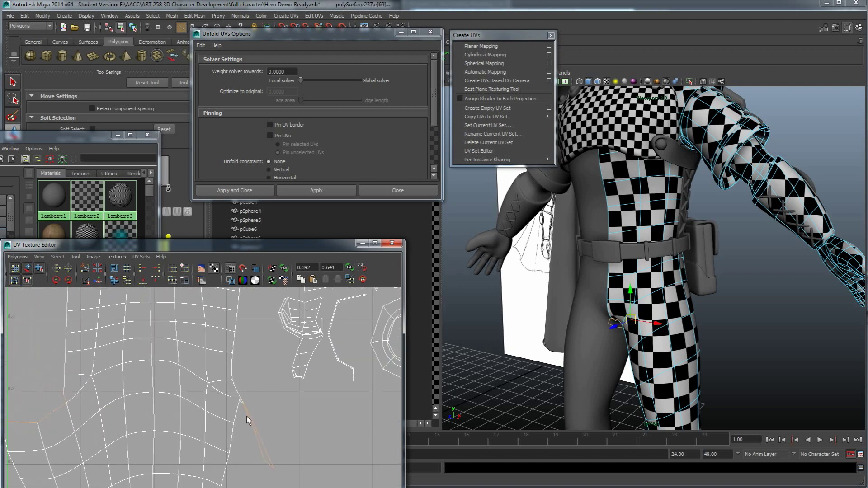
{"action": "middle_click_drag", "start_coordinate": [256, 405], "coordinate": [122, 452], "text": "alt"}
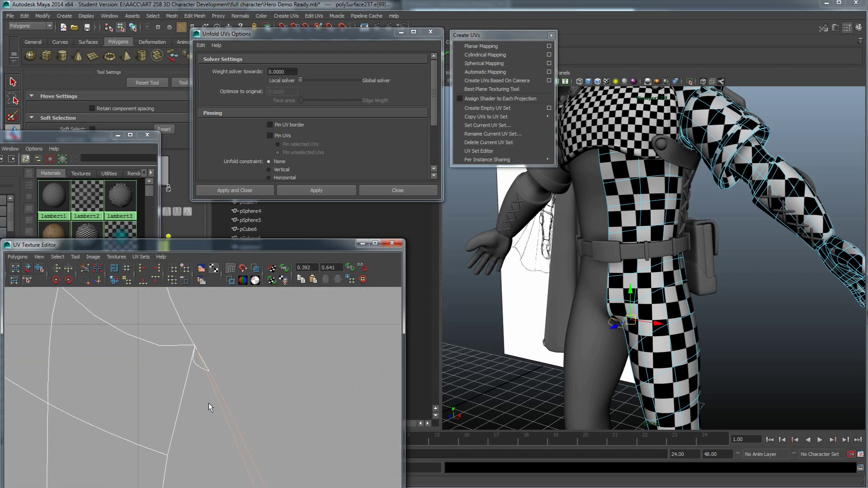
Turn off the smooth preview of the half body mesh and unfold all UVs of the body shell
{"action": "key", "text": "1"}
{"action": "scroll", "coordinate": [208, 358], "scroll_direction": "up", "scroll_amount": 1}
{"action": "scroll", "coordinate": [204, 331], "scroll_direction": "down", "scroll_amount": 3}
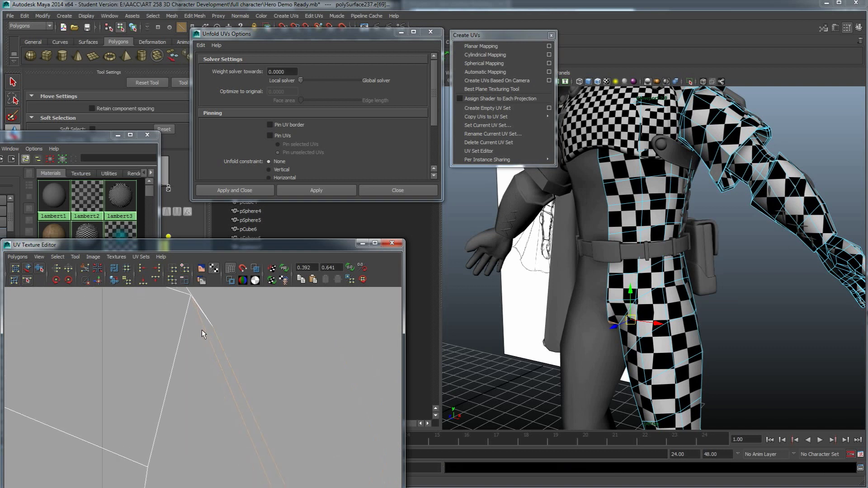
{"action": "scroll", "coordinate": [222, 383], "scroll_direction": "down", "scroll_amount": 6}
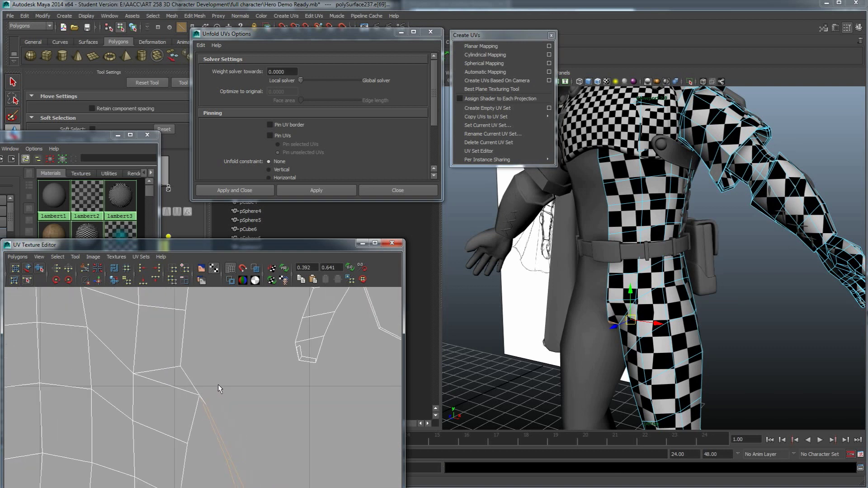
{"action": "middle_click_drag", "start_coordinate": [202, 418], "coordinate": [225, 368], "text": "alt"}
{"action": "scroll", "coordinate": [226, 381], "scroll_direction": "down", "scroll_amount": 2}
{"action": "right_click_drag", "start_coordinate": [195, 362], "coordinate": [228, 375]}
{"action": "left_click_drag", "start_coordinate": [216, 385], "coordinate": [194, 383]}
{"action": "right_click_drag", "start_coordinate": [193, 383], "coordinate": [152, 372], "text": "ctrl"}
{"action": "left_click", "coordinate": [333, 190]}
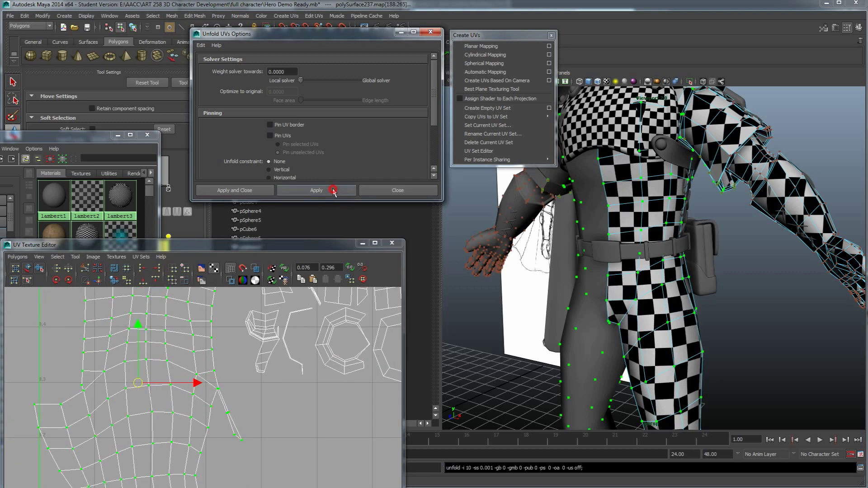
Examine the unfolded crotch sliver and its edges where it meets the hip of the body shell
{"action": "left_click", "coordinate": [226, 400]}
{"action": "scroll", "coordinate": [230, 396], "scroll_direction": "up", "scroll_amount": 5}
{"action": "middle_click_drag", "start_coordinate": [240, 352], "coordinate": [203, 406], "text": "alt"}
{"action": "scroll", "coordinate": [212, 386], "scroll_direction": "up", "scroll_amount": 2}
{"action": "right_click_drag", "start_coordinate": [207, 353], "coordinate": [208, 331]}
{"action": "left_click", "coordinate": [186, 320]}
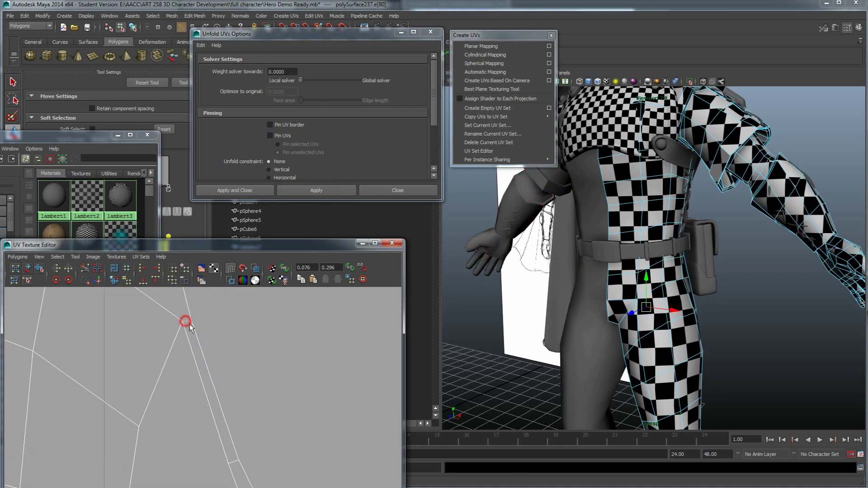
{"action": "right_click_drag", "start_coordinate": [126, 339], "coordinate": [126, 318]}
{"action": "scroll", "coordinate": [181, 367], "scroll_direction": "down", "scroll_amount": 5}
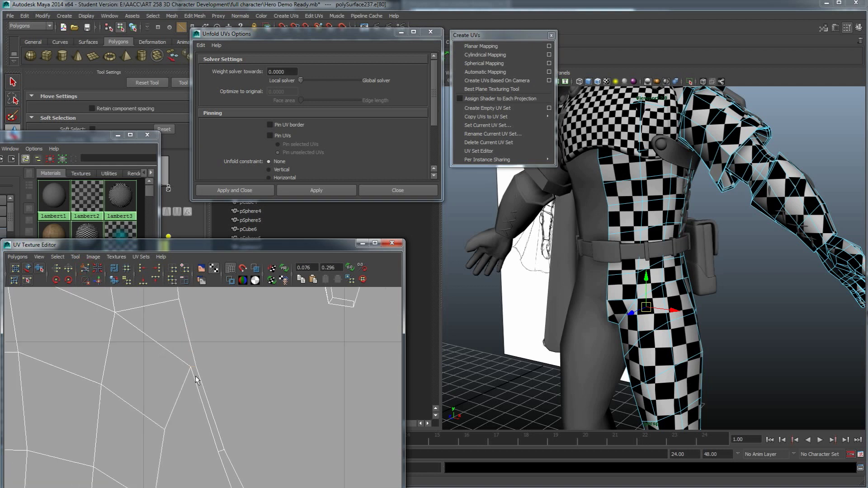
{"action": "mouse_move", "coordinate": [233, 404]}
{"action": "right_mouse_down"}
{"action": "mouse_move", "coordinate": [259, 406]}
{"action": "mouse_move", "coordinate": [241, 393]}
{"action": "mouse_move", "coordinate": [217, 410]}
{"action": "right_mouse_up"}
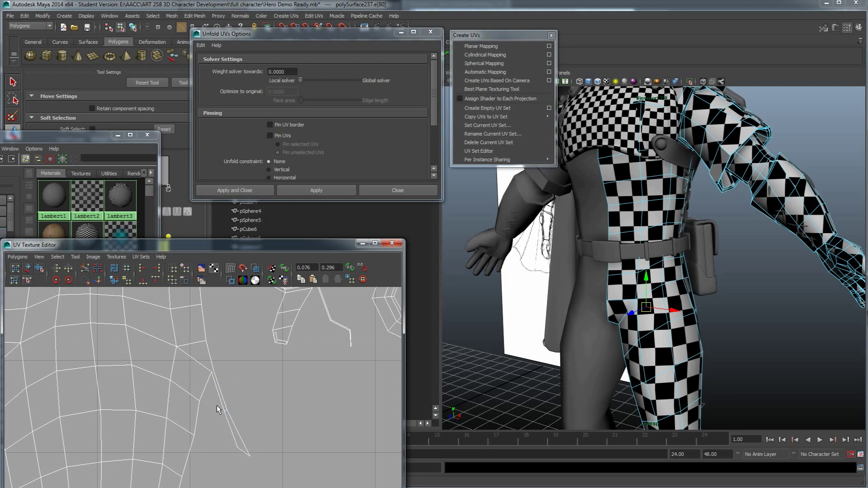
Select the crotch sliver's outer and end edges and move and sew them to the matching inner thigh edge across the shell
{"action": "left_click", "coordinate": [221, 402]}
{"action": "left_click", "coordinate": [227, 418], "text": "shift"}
{"action": "scroll", "coordinate": [227, 418], "scroll_direction": "down", "scroll_amount": 3}
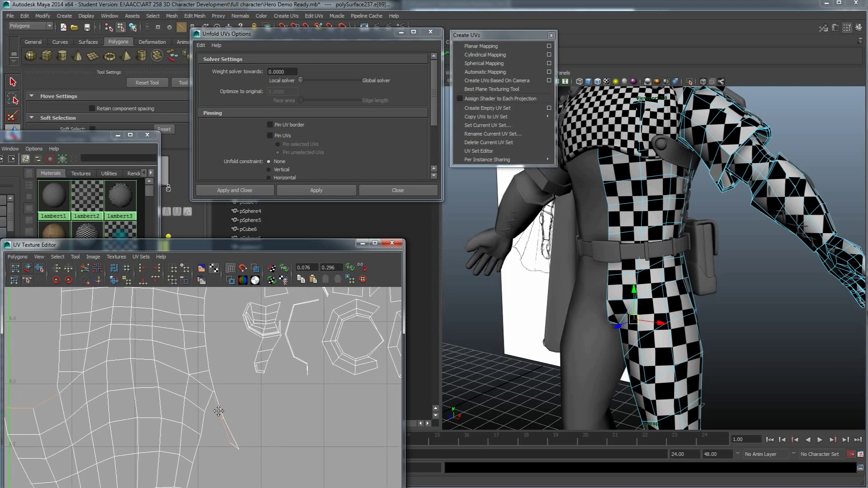
{"action": "middle_click_drag", "start_coordinate": [217, 411], "coordinate": [301, 411], "text": "alt"}
{"action": "left_click", "coordinate": [324, 446], "text": "shift"}
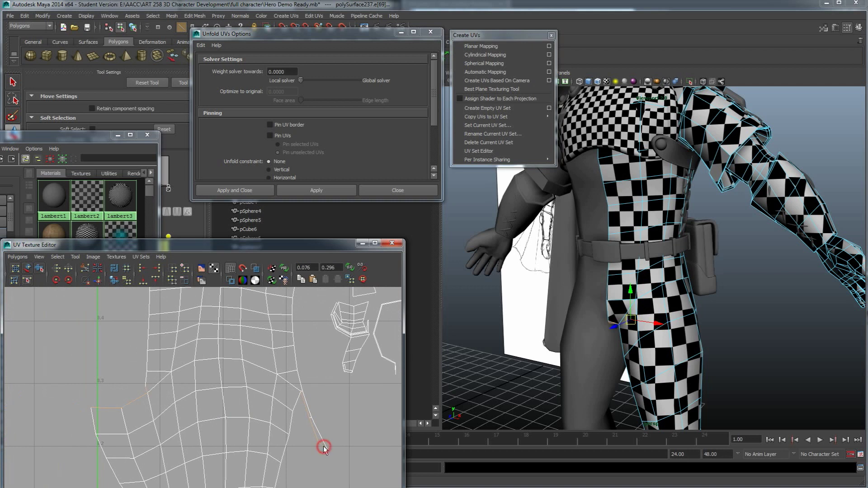
{"action": "left_click", "coordinate": [97, 280]}
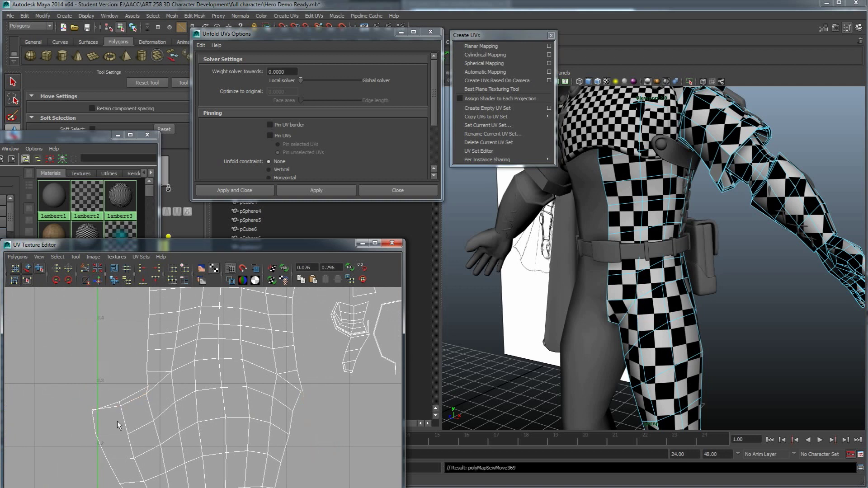
Select all UVs of the sewn body shell and unfold them several times to relax the crotch and hip area
{"action": "right_click_drag", "start_coordinate": [158, 402], "coordinate": [236, 378]}
{"action": "left_click", "coordinate": [195, 360]}
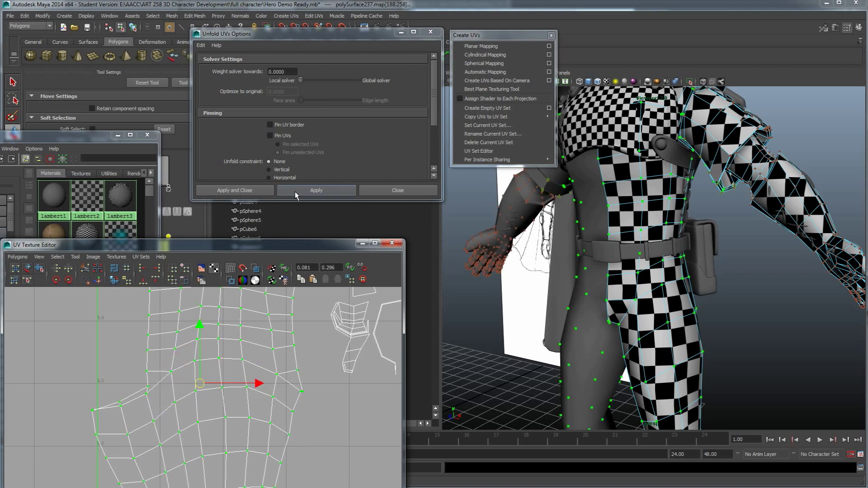
{"action": "left_click", "coordinate": [297, 193]}
{"action": "left_click", "coordinate": [296, 192]}
{"action": "left_click", "coordinate": [296, 193]}
{"action": "scroll", "coordinate": [257, 351], "scroll_direction": "down", "scroll_amount": 3}
{"action": "middle_click_drag", "start_coordinate": [269, 441], "coordinate": [239, 412], "text": "alt"}
{"action": "left_click", "coordinate": [263, 384]}
{"action": "scroll", "coordinate": [238, 412], "scroll_direction": "down", "scroll_amount": 2}
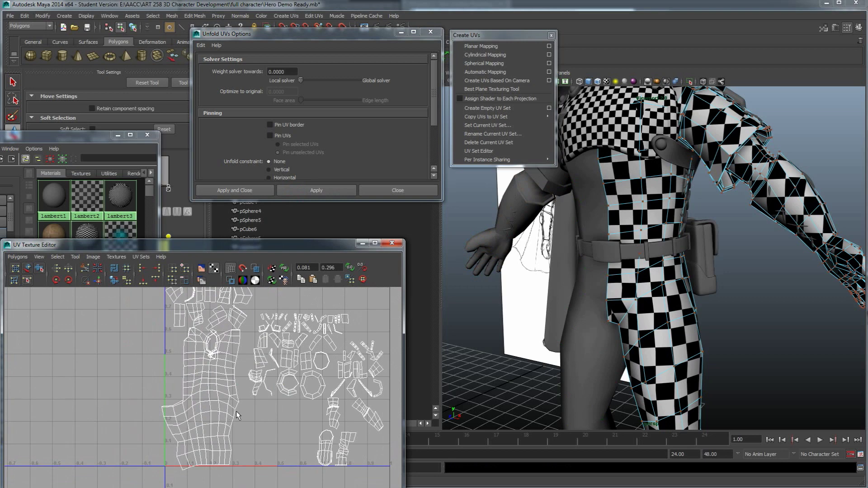
{"action": "scroll", "coordinate": [214, 387], "scroll_direction": "up", "scroll_amount": 2}
{"action": "scroll", "coordinate": [214, 384], "scroll_direction": "down", "scroll_amount": 1}
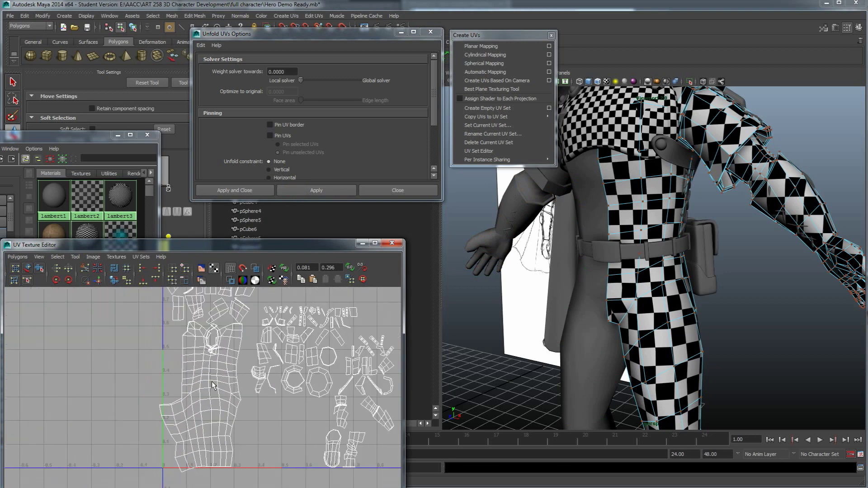
Examine the checker pattern on the torso, leg and arm together with the unsewn pieces left in the UV layout
{"action": "middle_click_drag", "start_coordinate": [213, 350], "coordinate": [195, 369], "text": "alt"}
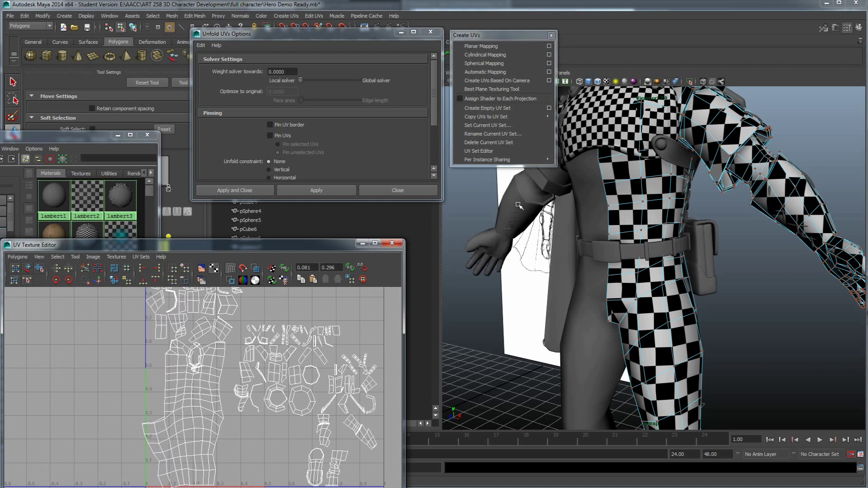
{"action": "left_click_drag", "start_coordinate": [583, 252], "coordinate": [601, 251], "text": "alt"}
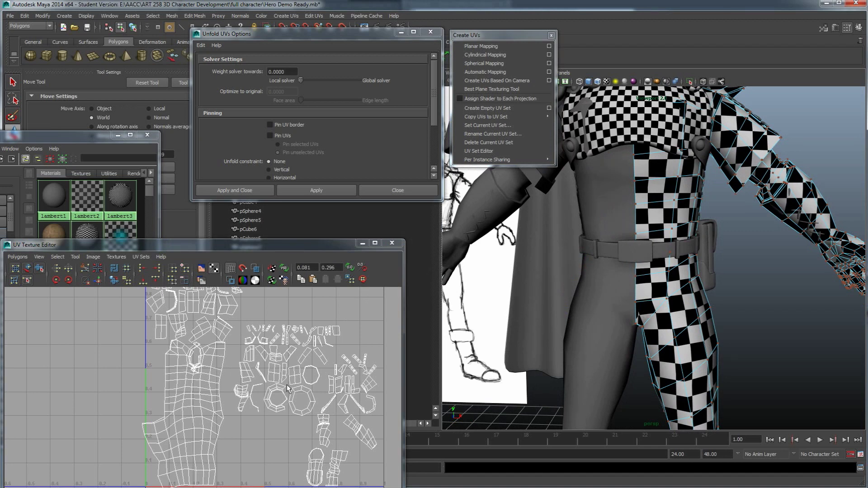
{"action": "left_click_drag", "start_coordinate": [542, 319], "coordinate": [515, 312], "text": "alt"}
{"action": "middle_click_drag", "start_coordinate": [343, 387], "coordinate": [326, 386], "text": "alt"}
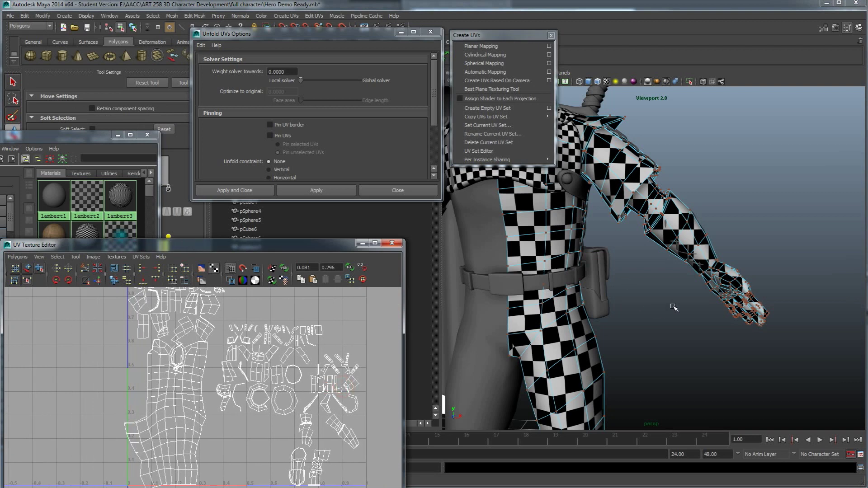
{"action": "left_click_drag", "start_coordinate": [653, 226], "coordinate": [643, 299], "text": "alt"}
{"action": "left_click_drag", "start_coordinate": [617, 340], "coordinate": [627, 322], "text": "alt"}
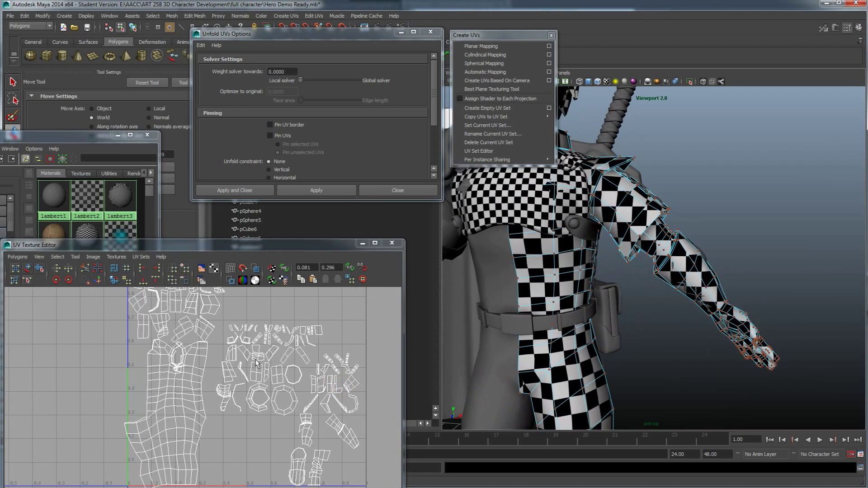
{"action": "middle_click_drag", "start_coordinate": [227, 376], "coordinate": [206, 370], "text": "alt"}
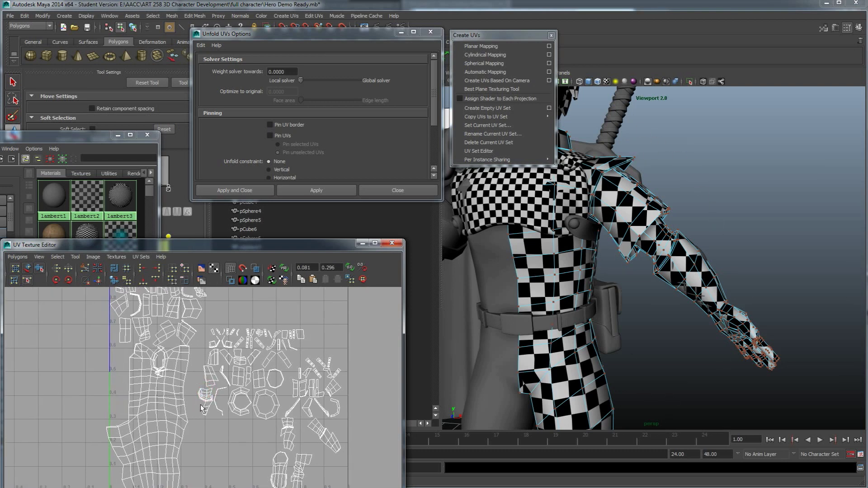
{"action": "scroll", "coordinate": [202, 409], "scroll_direction": "up", "scroll_amount": 1}
{"action": "scroll", "coordinate": [212, 378], "scroll_direction": "up", "scroll_amount": 1}
Switch the half body mesh to face selection and pick the first faces of the upper sleeve beside the lacing
{"action": "right_click_drag", "start_coordinate": [628, 237], "coordinate": [650, 228]}
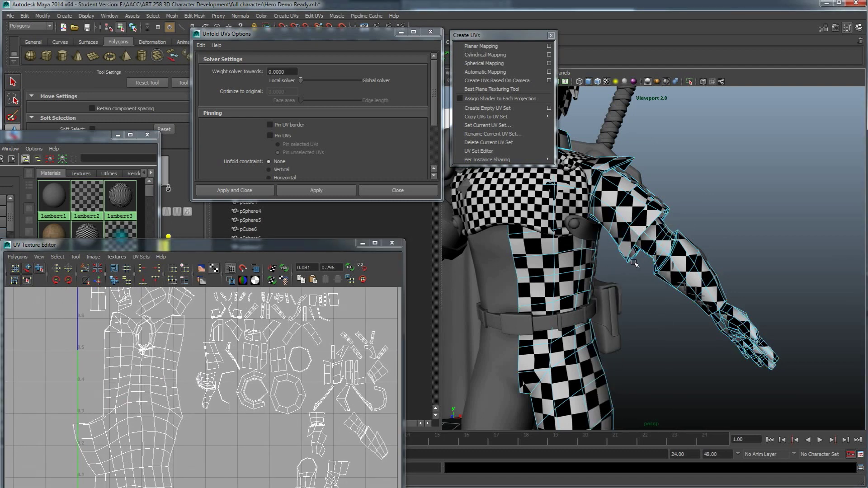
{"action": "scroll", "coordinate": [580, 313], "scroll_direction": "up", "scroll_amount": 5}
{"action": "mouse_move", "coordinate": [580, 313]}
{"action": "left_mouse_down", "text": "alt"}
{"action": "mouse_move", "coordinate": [628, 304]}
{"action": "mouse_move", "coordinate": [610, 311]}
{"action": "mouse_move", "coordinate": [623, 286]}
{"action": "left_mouse_up", "text": "alt"}
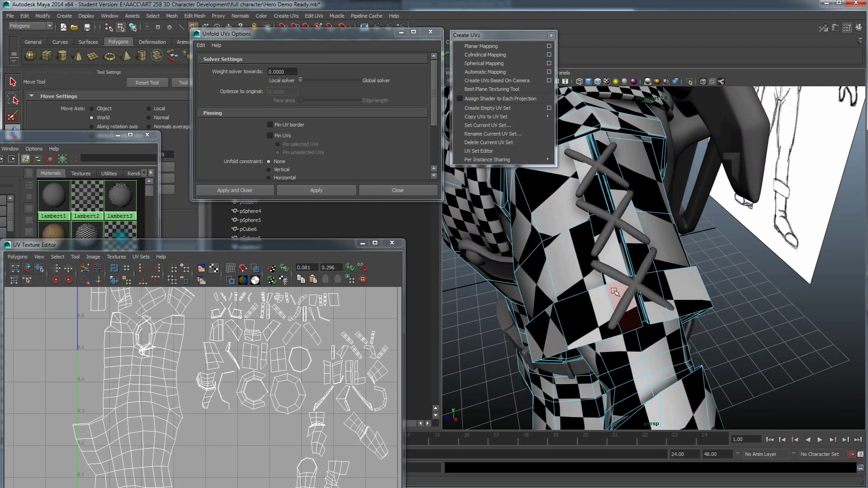
{"action": "left_click", "coordinate": [614, 291]}
{"action": "left_click", "coordinate": [584, 311], "text": "shift"}
{"action": "left_click", "coordinate": [550, 327], "text": "shift"}
{"action": "left_click", "coordinate": [575, 273], "text": "shift"}
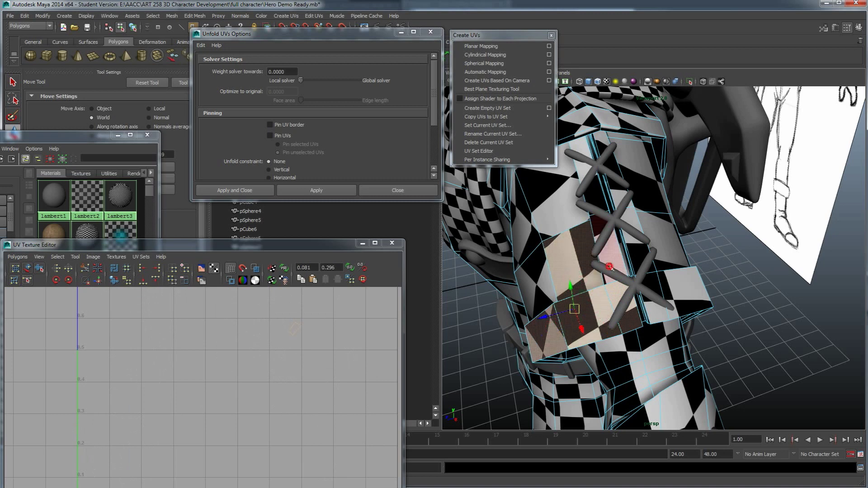
{"action": "left_click", "coordinate": [610, 267], "text": "shift"}
{"action": "left_click", "coordinate": [525, 286], "text": "shift"}
{"action": "left_click_drag", "start_coordinate": [527, 286], "coordinate": [628, 277], "text": "alt"}
{"action": "key", "text": "q"}
{"action": "left_click_drag", "start_coordinate": [533, 246], "coordinate": [587, 271], "text": "alt"}
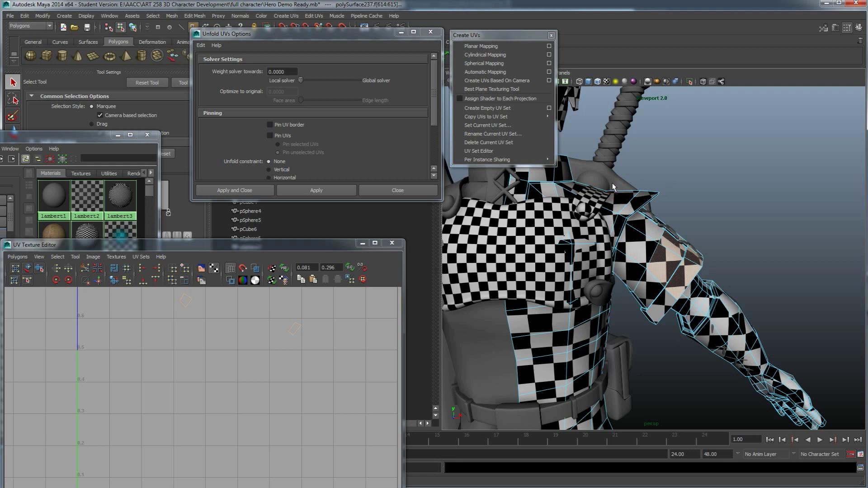
Add the faces on the front and underside of the upper sleeve to the selection
{"action": "left_click_drag", "start_coordinate": [689, 256], "coordinate": [631, 297]}
{"action": "left_click_drag", "start_coordinate": [660, 325], "coordinate": [644, 300]}
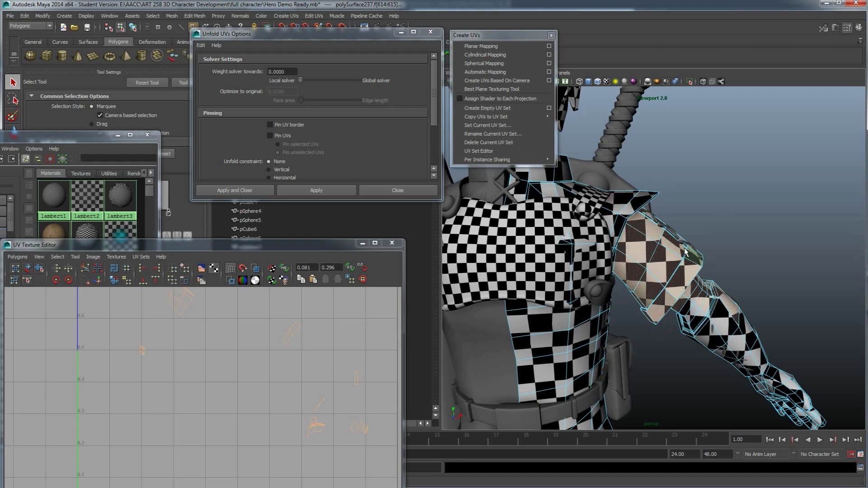
{"action": "left_click_drag", "start_coordinate": [687, 253], "coordinate": [689, 305], "text": "alt"}
{"action": "left_click_drag", "start_coordinate": [697, 274], "coordinate": [487, 258], "text": "alt"}
{"action": "left_click_drag", "start_coordinate": [620, 246], "coordinate": [666, 275]}
{"action": "left_click_drag", "start_coordinate": [673, 291], "coordinate": [676, 296], "text": "alt"}
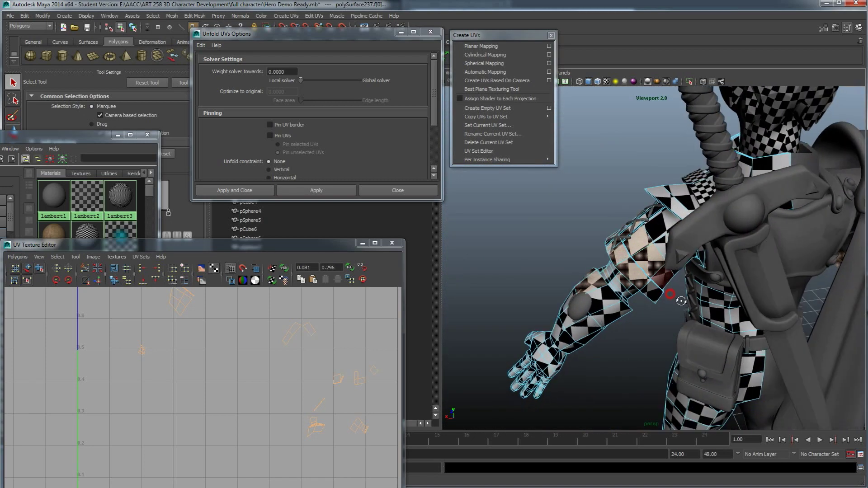
Extend the sleeve selection with the faces on its back, up towards the shoulder
{"action": "scroll", "coordinate": [674, 293], "scroll_direction": "up", "scroll_amount": 5}
{"action": "left_click_drag", "start_coordinate": [657, 199], "coordinate": [706, 254]}
{"action": "left_click_drag", "start_coordinate": [685, 291], "coordinate": [667, 321], "text": "alt"}
{"action": "left_click_drag", "start_coordinate": [665, 274], "coordinate": [704, 234], "text": "shift"}
{"action": "scroll", "coordinate": [652, 286], "scroll_direction": "up", "scroll_amount": 5}
{"action": "mouse_move", "coordinate": [652, 286]}
{"action": "left_mouse_down", "text": "alt"}
{"action": "mouse_move", "coordinate": [648, 308]}
{"action": "mouse_move", "coordinate": [645, 278]}
{"action": "mouse_move", "coordinate": [645, 287]}
{"action": "left_mouse_up", "text": "alt"}
{"action": "scroll", "coordinate": [645, 287], "scroll_direction": "down", "scroll_amount": 6}
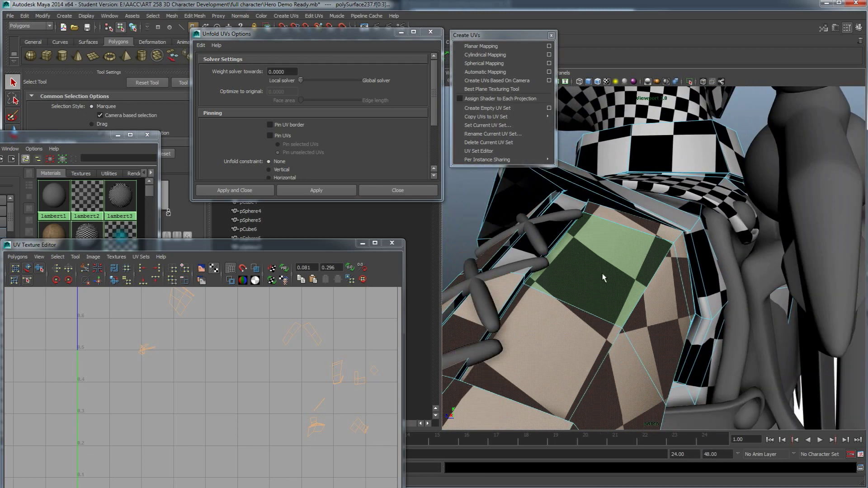
{"action": "left_click", "coordinate": [568, 249], "text": "shift"}
{"action": "key", "text": "ctrl+z"}
{"action": "left_click_drag", "start_coordinate": [601, 286], "coordinate": [539, 223], "text": "alt"}
{"action": "left_click_drag", "start_coordinate": [577, 194], "coordinate": [457, 256], "text": "alt"}
{"action": "left_click_drag", "start_coordinate": [498, 281], "coordinate": [570, 224], "text": "alt"}
{"action": "left_click_drag", "start_coordinate": [536, 187], "coordinate": [590, 232]}
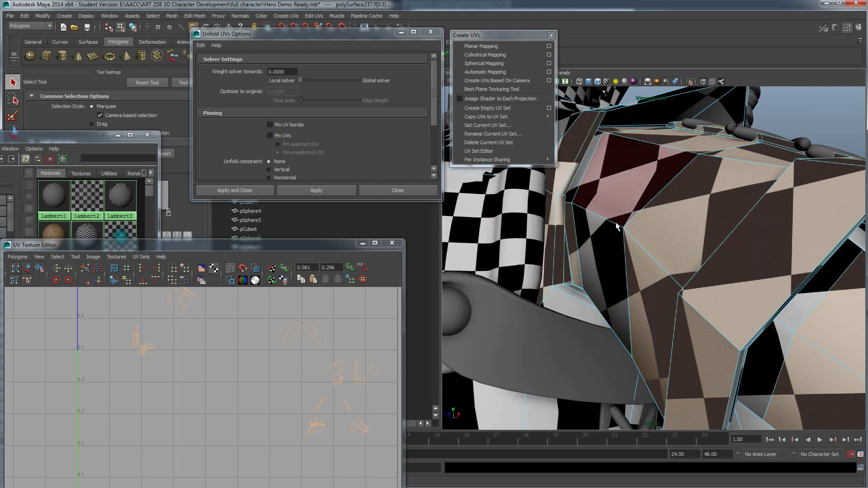
{"action": "key", "text": "ctrl+z"}
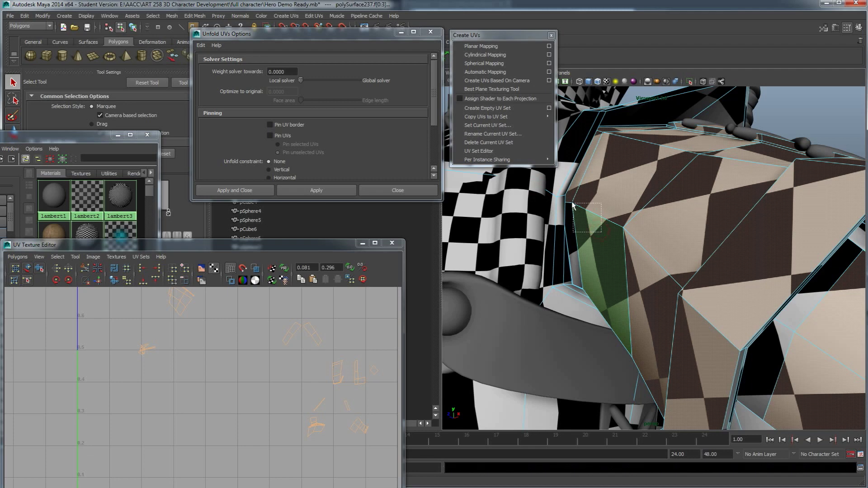
Remove the stray forearm faces so that only the upper sleeve faces stay selected
{"action": "left_click_drag", "start_coordinate": [580, 232], "coordinate": [604, 264], "text": "alt"}
{"action": "left_click_drag", "start_coordinate": [659, 290], "coordinate": [604, 272], "text": "alt"}
{"action": "left_click_drag", "start_coordinate": [661, 264], "coordinate": [740, 347], "text": "alt"}
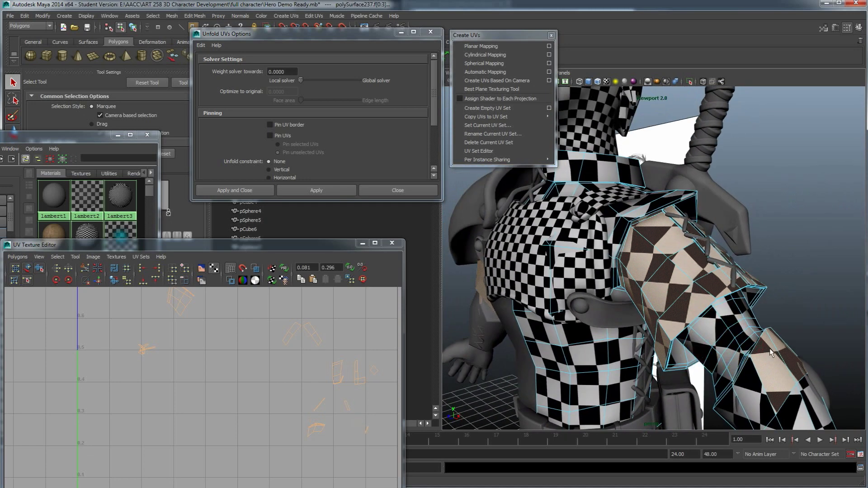
{"action": "left_click_drag", "start_coordinate": [732, 344], "coordinate": [603, 365], "text": "alt"}
{"action": "left_click_drag", "start_coordinate": [568, 326], "coordinate": [566, 325], "text": "shift"}
{"action": "left_click_drag", "start_coordinate": [585, 357], "coordinate": [454, 200], "text": "alt"}
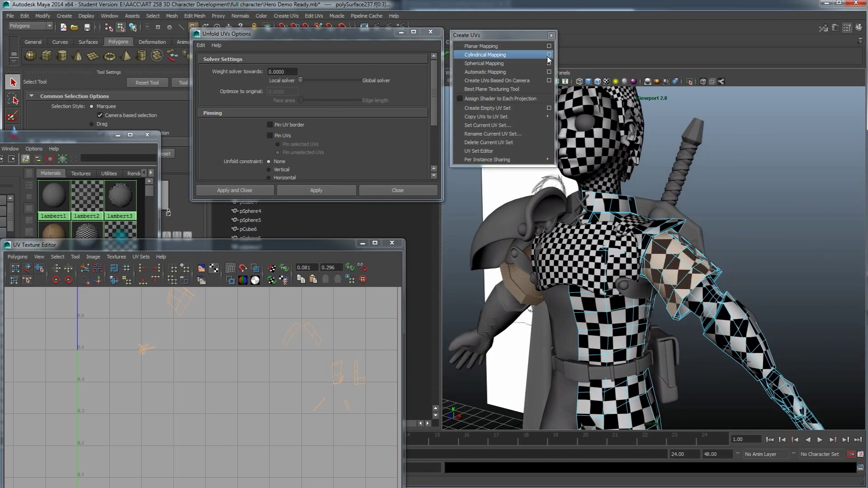
Apply a cylindrical mapping to the selected sleeve faces and rotate the projection to follow the direction of the upper arm
{"action": "left_click", "coordinate": [532, 55]}
{"action": "left_click_drag", "start_coordinate": [681, 292], "coordinate": [693, 312], "text": "alt"}
{"action": "middle_click_drag", "start_coordinate": [693, 312], "coordinate": [566, 304], "text": "alt"}
{"action": "left_click_drag", "start_coordinate": [566, 304], "coordinate": [594, 225], "text": "alt"}
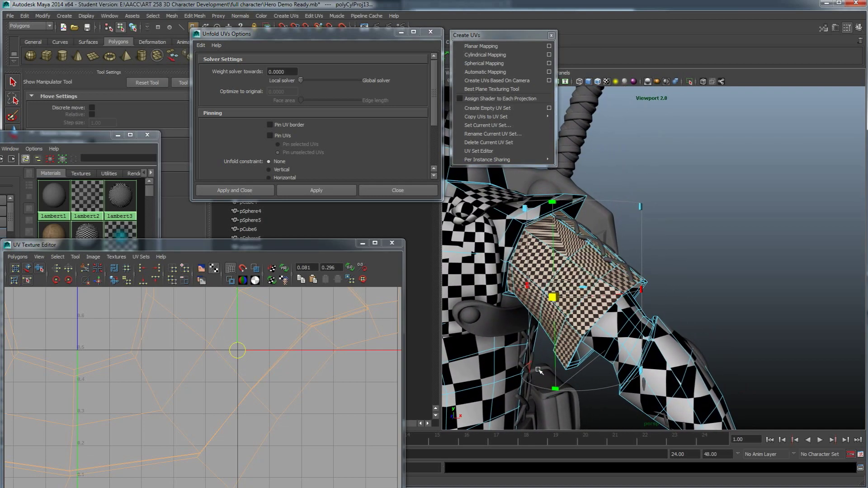
{"action": "scroll", "coordinate": [277, 375], "scroll_direction": "down", "scroll_amount": 10}
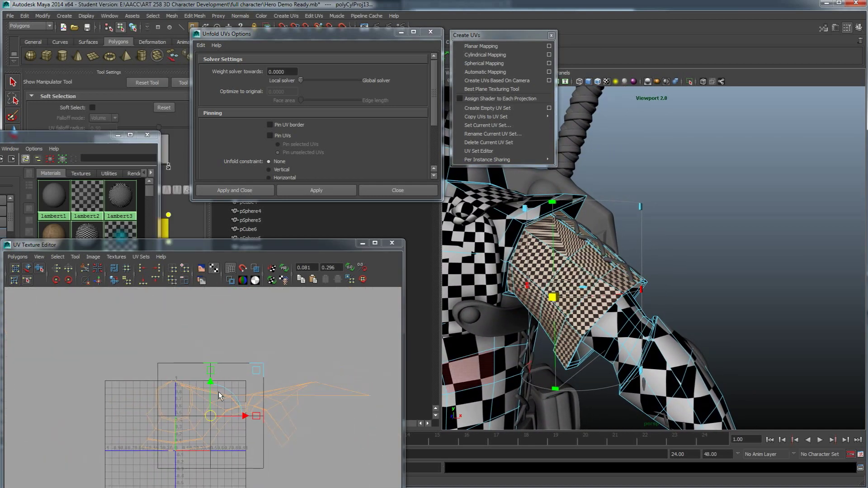
{"action": "left_click", "coordinate": [532, 368]}
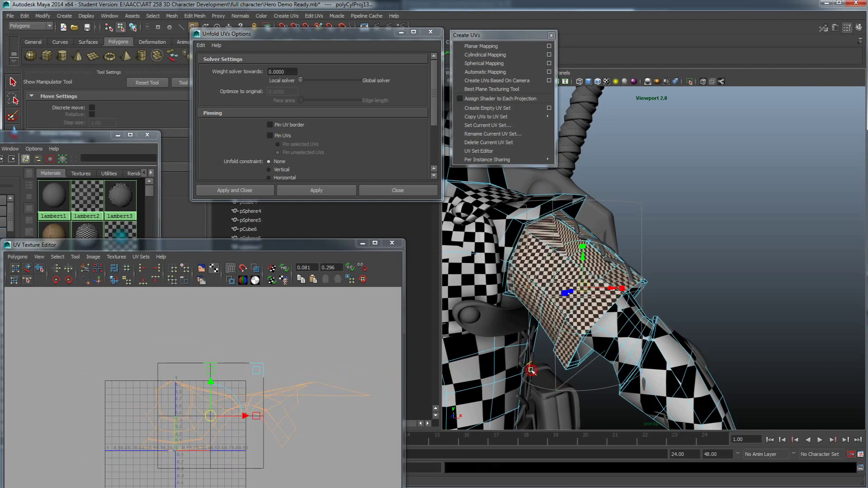
{"action": "left_click_drag", "start_coordinate": [534, 393], "coordinate": [615, 313], "text": "alt"}
{"action": "left_click_drag", "start_coordinate": [636, 277], "coordinate": [611, 304]}
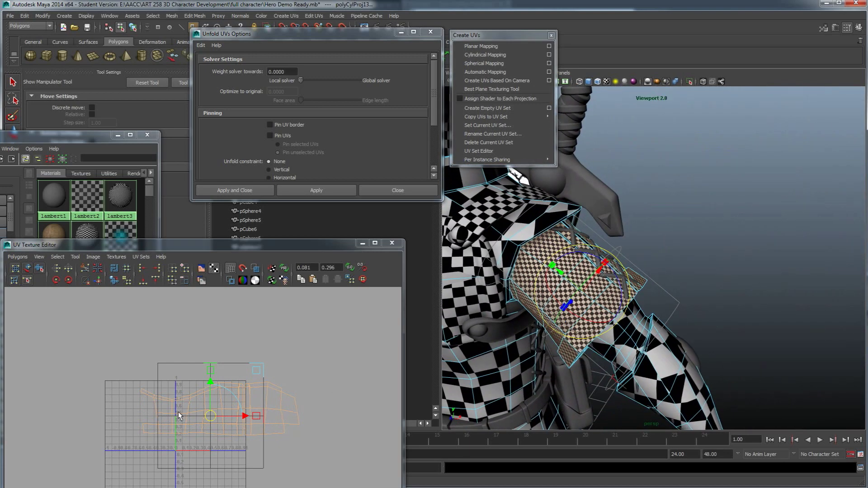
Convert the sleeve selection to UVs and move its shell up into the empty area above the texture square
{"action": "middle_click_drag", "start_coordinate": [233, 436], "coordinate": [282, 396], "text": "alt"}
{"action": "scroll", "coordinate": [257, 379], "scroll_direction": "up", "scroll_amount": 3}
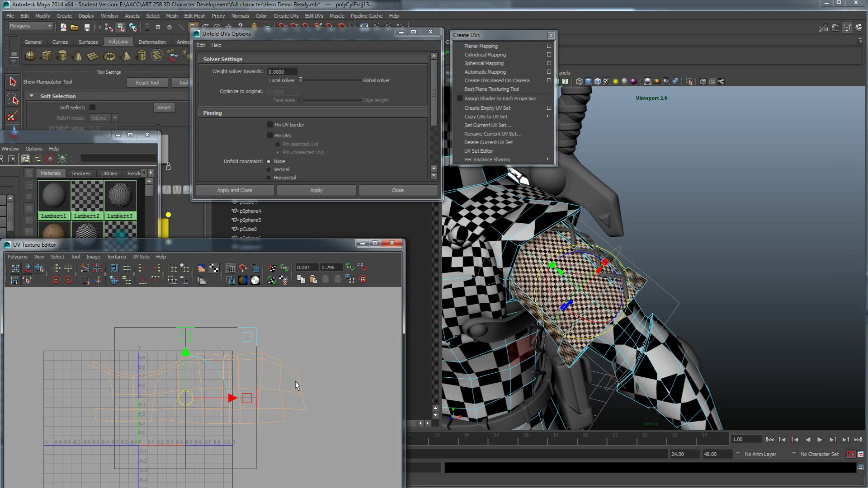
{"action": "right_click_drag", "start_coordinate": [296, 382], "coordinate": [328, 382], "text": "ctrl"}
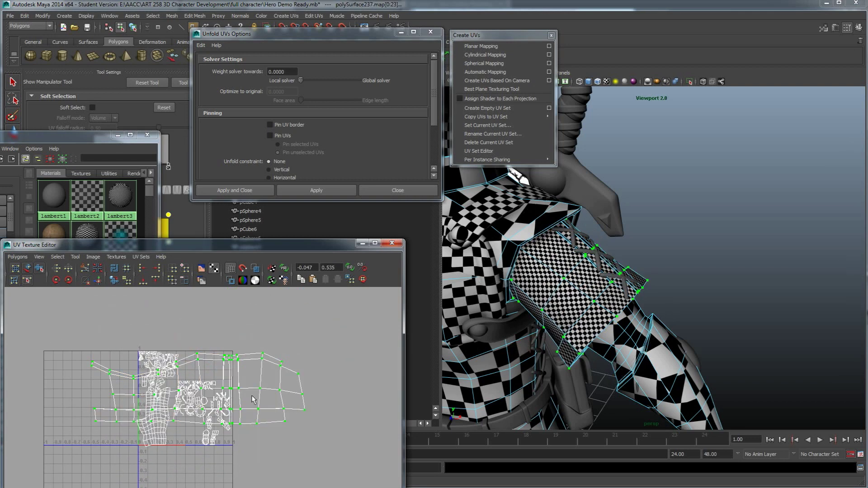
{"action": "key", "text": "w"}
{"action": "right_click_drag", "start_coordinate": [248, 405], "coordinate": [232, 403], "text": "alt"}
{"action": "left_click_drag", "start_coordinate": [201, 402], "coordinate": [258, 324]}
{"action": "middle_click_drag", "start_coordinate": [345, 358], "coordinate": [315, 406], "text": "alt"}
{"action": "left_click_drag", "start_coordinate": [143, 339], "coordinate": [138, 328]}
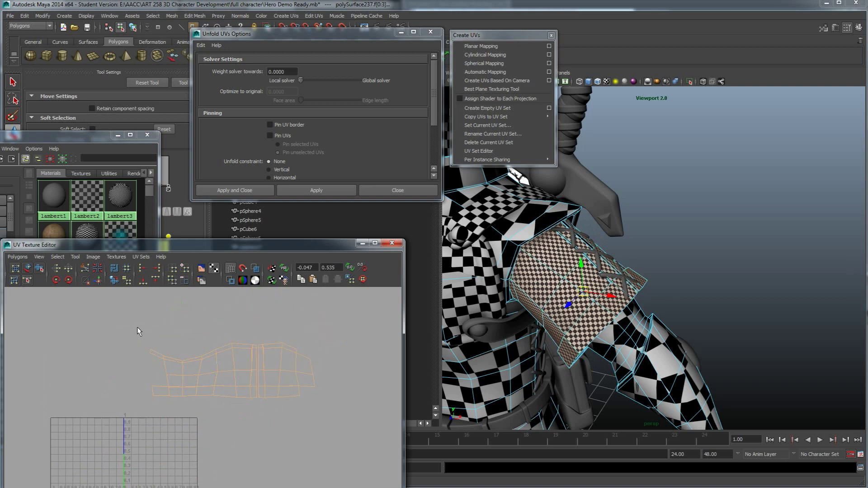
Select all UVs of the sleeve shell and unfold them several times, checking the checker pattern on the arm
{"action": "right_click_drag", "start_coordinate": [252, 368], "coordinate": [294, 375], "text": "ctrl"}
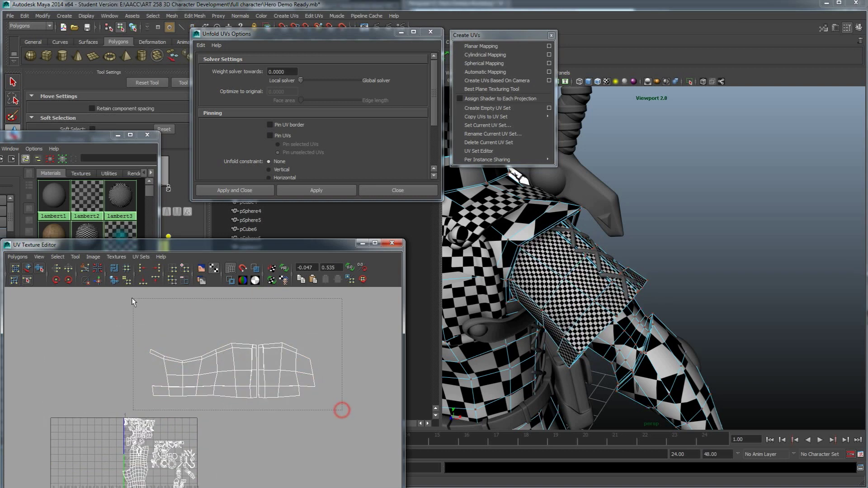
{"action": "left_click", "coordinate": [302, 191]}
{"action": "left_click", "coordinate": [302, 191]}
{"action": "left_click", "coordinate": [303, 190]}
{"action": "left_click", "coordinate": [302, 191]}
{"action": "left_click", "coordinate": [302, 191]}
{"action": "left_click_drag", "start_coordinate": [670, 371], "coordinate": [628, 382], "text": "alt"}
{"action": "scroll", "coordinate": [628, 383], "scroll_direction": "up", "scroll_amount": 8}
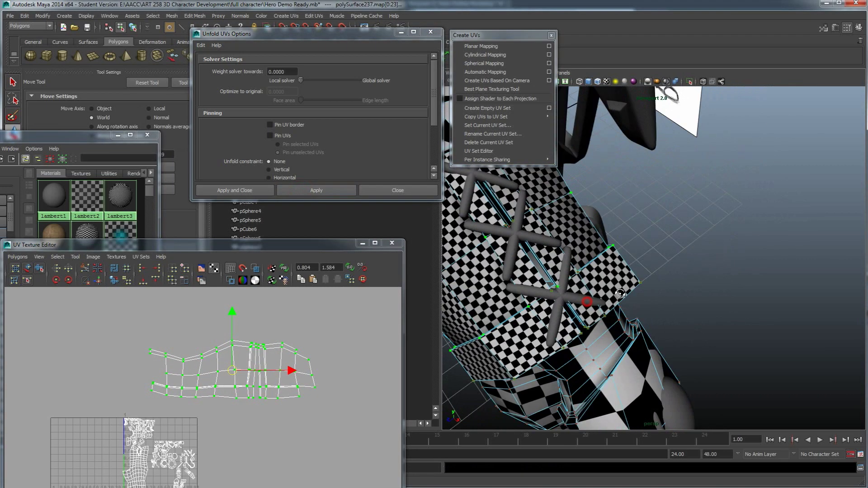
{"action": "left_click_drag", "start_coordinate": [584, 286], "coordinate": [520, 317], "text": "alt"}
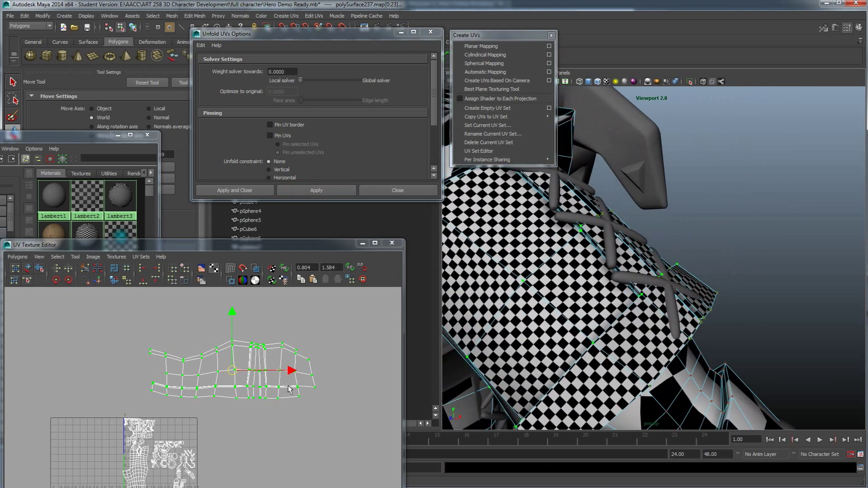
Select the edges of the sleeve shell's separated end piece and move and sew them to the matching edges
{"action": "scroll", "coordinate": [288, 388], "scroll_direction": "up", "scroll_amount": 3}
{"action": "right_click_drag", "start_coordinate": [278, 364], "coordinate": [292, 432]}
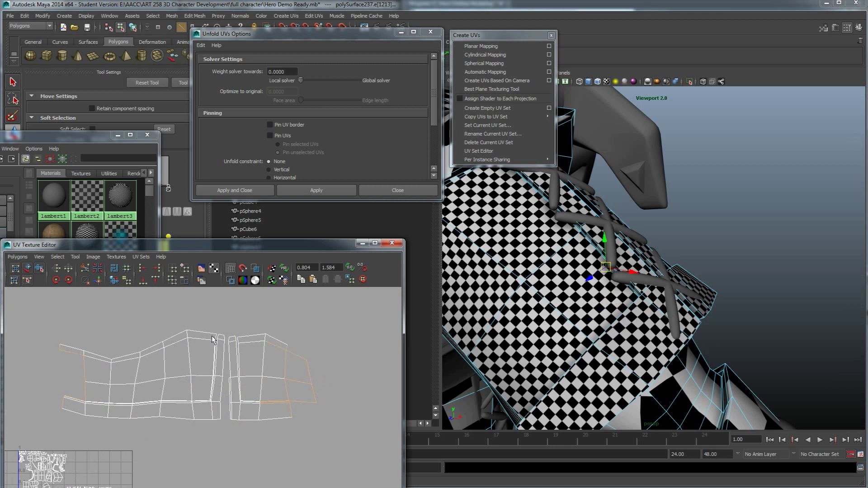
{"action": "left_click", "coordinate": [98, 281]}
{"action": "key", "text": "f"}
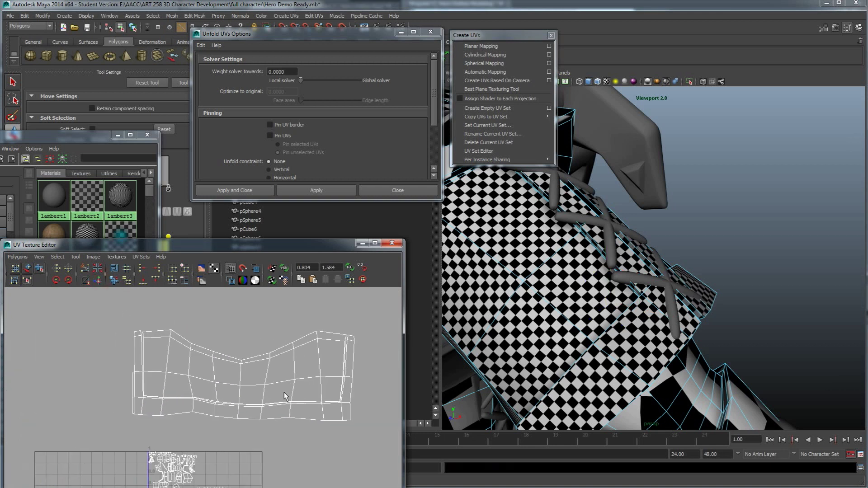
{"action": "right_click_drag", "start_coordinate": [332, 389], "coordinate": [159, 356], "text": "alt"}
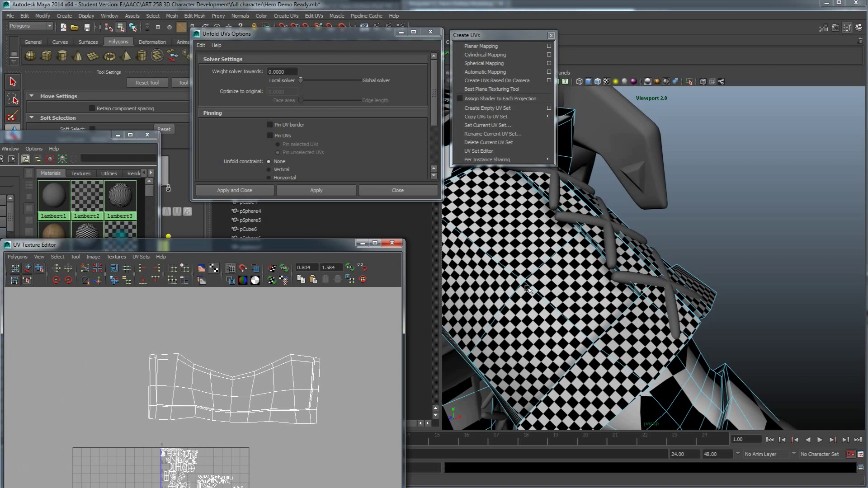
{"action": "left_click_drag", "start_coordinate": [613, 317], "coordinate": [593, 264], "text": "alt"}
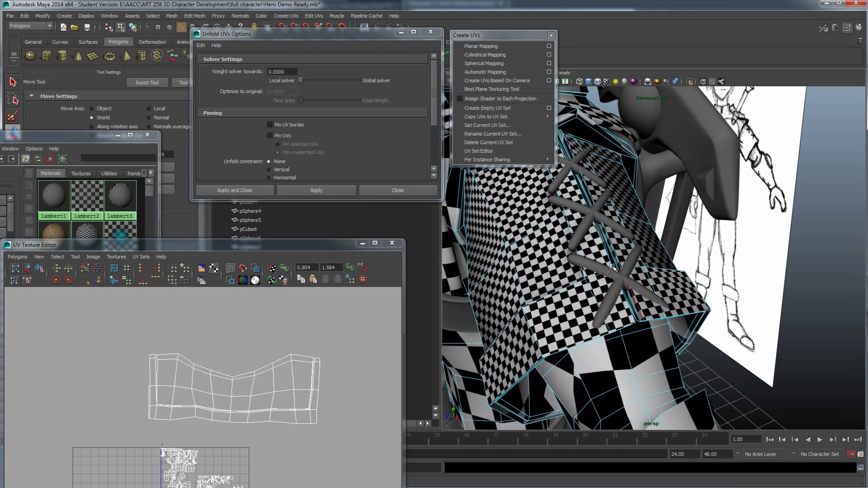
{"action": "left_click_drag", "start_coordinate": [578, 336], "coordinate": [565, 281], "text": "alt"}
Select the forearm's edges between the sleeve and the hand and remove the sleeve shell from the selection
{"action": "middle_click_drag", "start_coordinate": [313, 403], "coordinate": [316, 389], "text": "alt"}
{"action": "left_click_drag", "start_coordinate": [588, 344], "coordinate": [629, 353], "text": "alt"}
{"action": "left_click", "coordinate": [12, 83]}
{"action": "left_click_drag", "start_coordinate": [601, 335], "coordinate": [619, 328], "text": "alt"}
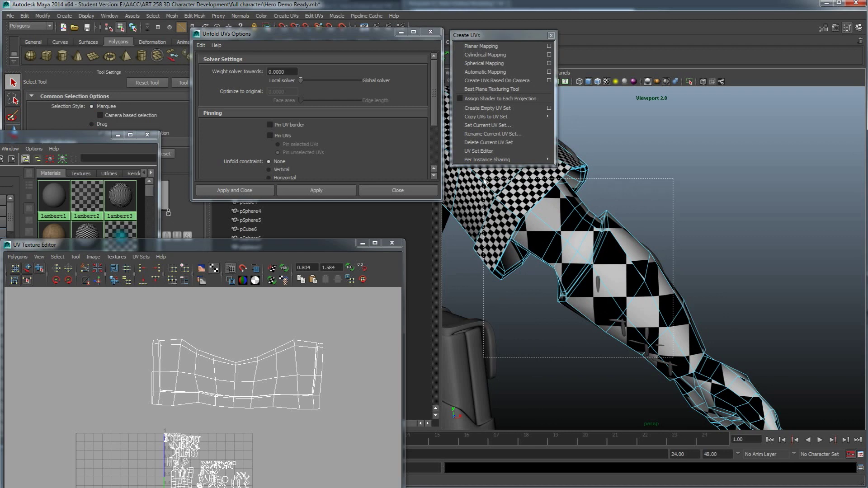
{"action": "double_click", "coordinate": [674, 360]}
{"action": "left_click_drag", "start_coordinate": [674, 360], "coordinate": [554, 231], "text": "alt"}
{"action": "left_click_drag", "start_coordinate": [609, 261], "coordinate": [609, 259], "text": "shift"}
{"action": "left_click_drag", "start_coordinate": [609, 259], "coordinate": [520, 280], "text": "alt"}
{"action": "scroll", "coordinate": [140, 347], "scroll_direction": "down", "scroll_amount": 2}
{"action": "left_click_drag", "start_coordinate": [139, 345], "coordinate": [340, 419], "text": "ctrl"}
{"action": "left_click", "coordinate": [611, 259], "text": "alt"}
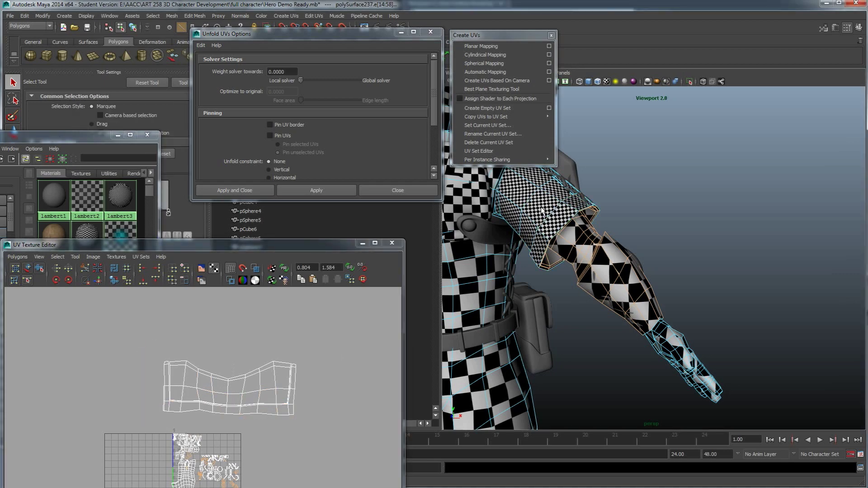
{"action": "left_click_drag", "start_coordinate": [540, 321], "coordinate": [651, 289], "text": "alt"}
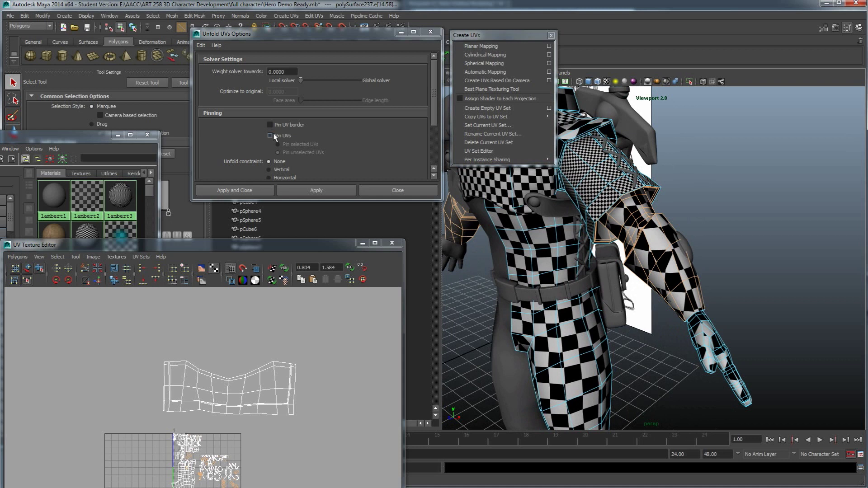
Convert the forearm's edge selection to faces
{"action": "left_click", "coordinate": [486, 55]}
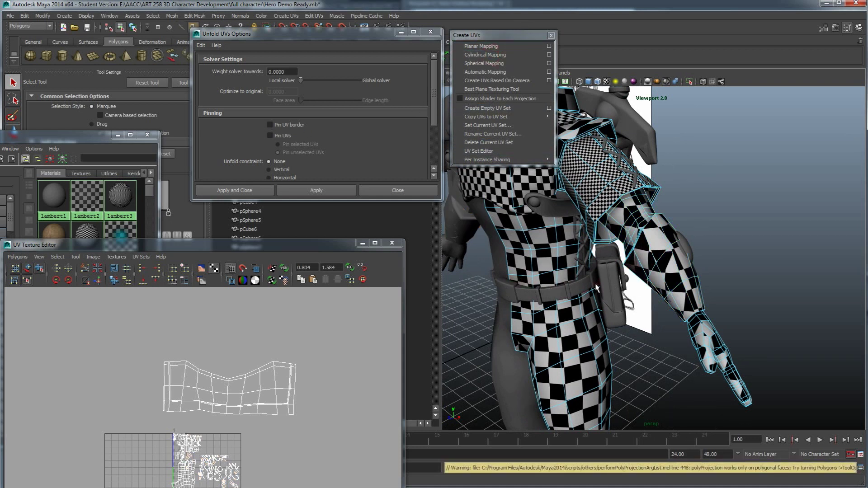
{"action": "key", "text": "ctrl+z"}
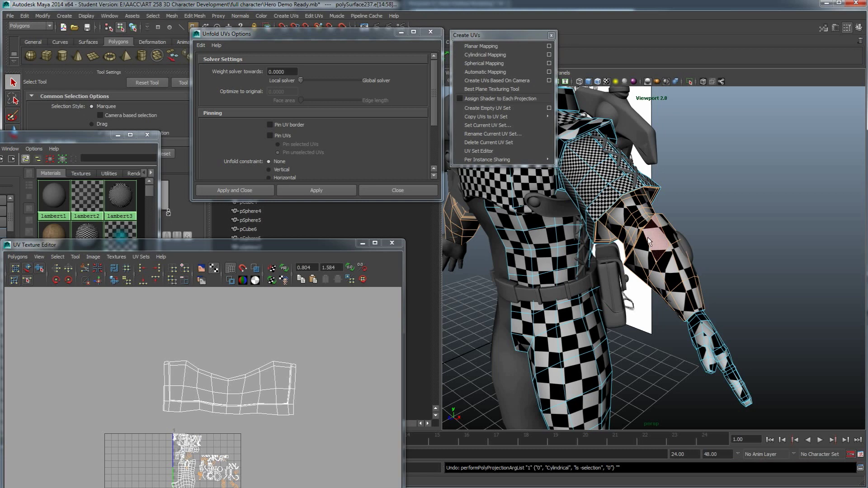
{"action": "left_click_drag", "start_coordinate": [649, 241], "coordinate": [652, 234], "text": "alt"}
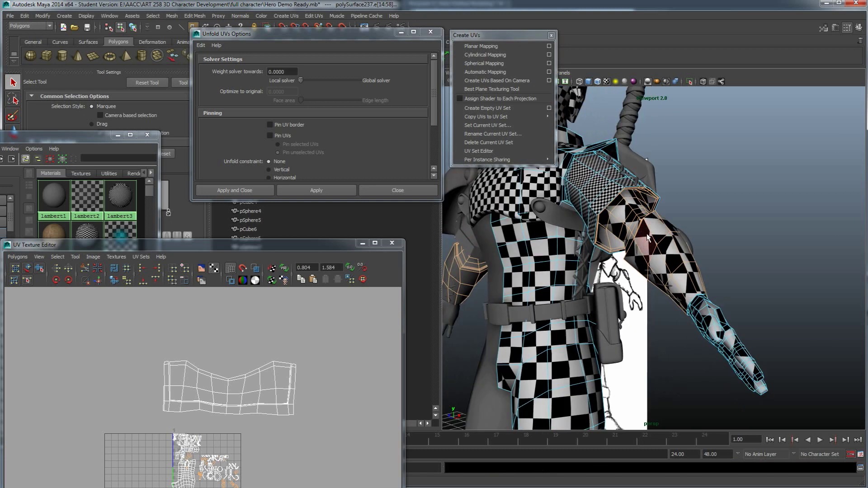
{"action": "right_click", "coordinate": [646, 233], "text": "ctrl"}
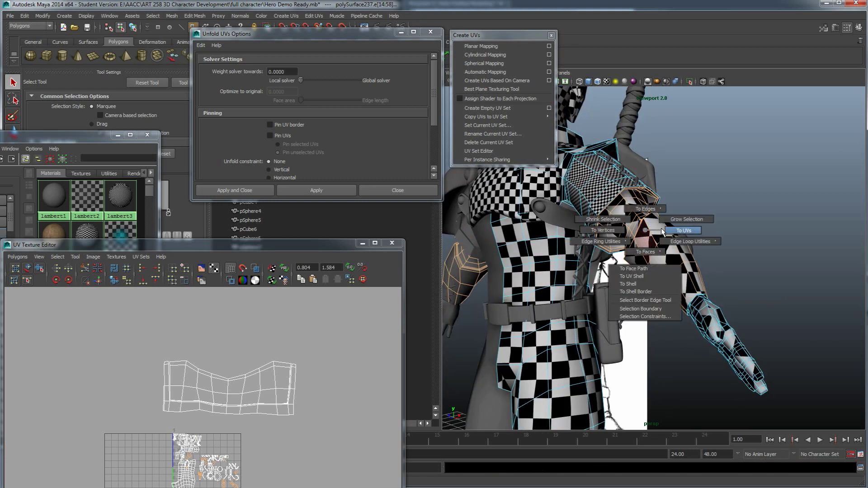
{"action": "mouse_move", "coordinate": [642, 252]}
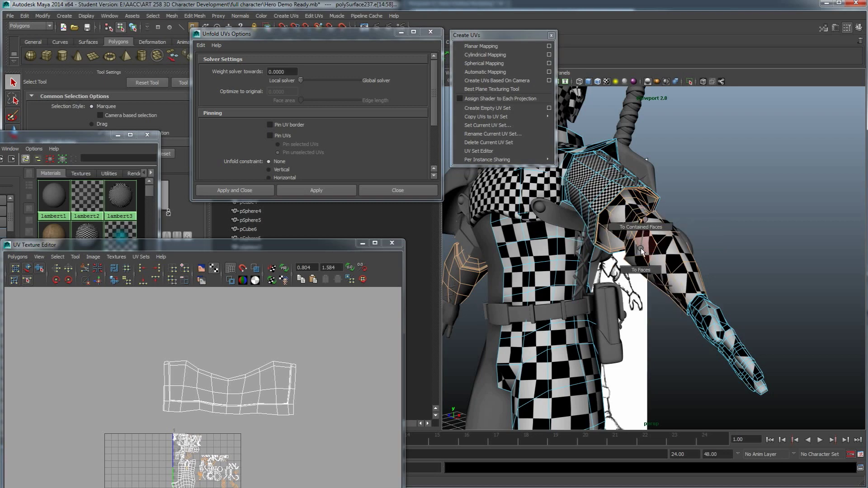
{"action": "left_click", "coordinate": [643, 270]}
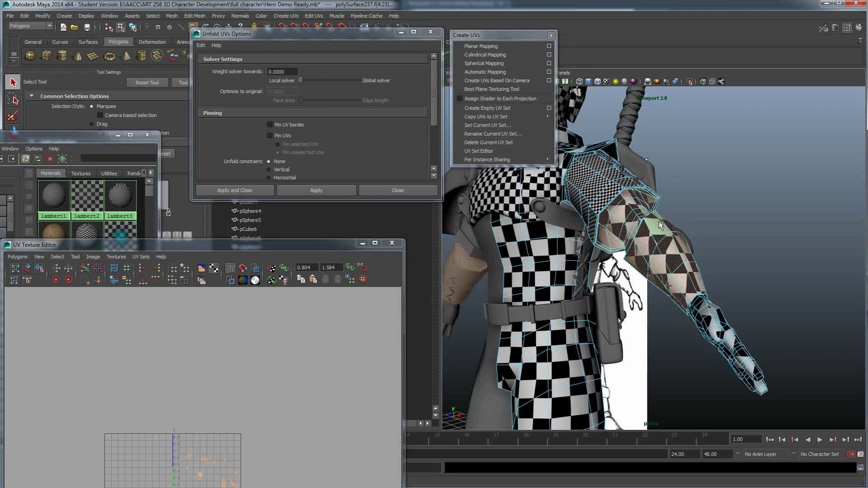
Apply a cylindrical mapping to the forearm faces and rotate the projection to follow the direction of the forearm
{"action": "left_click_drag", "start_coordinate": [642, 257], "coordinate": [663, 277], "text": "alt"}
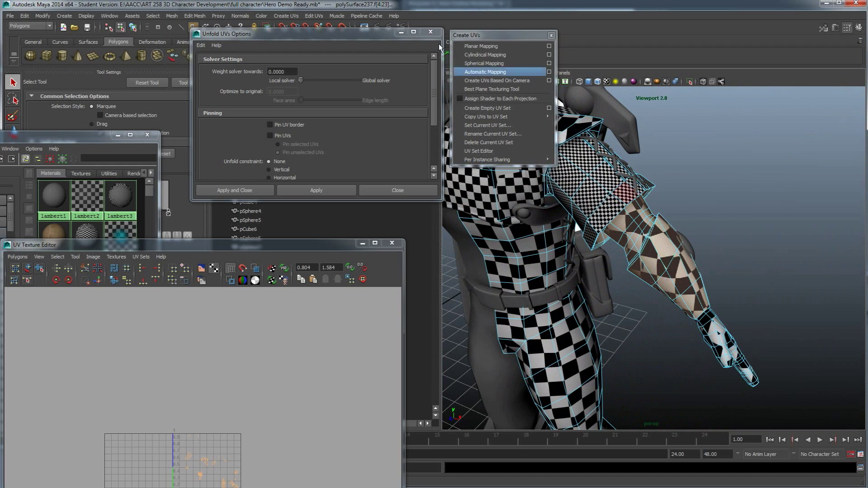
{"action": "left_click", "coordinate": [485, 54]}
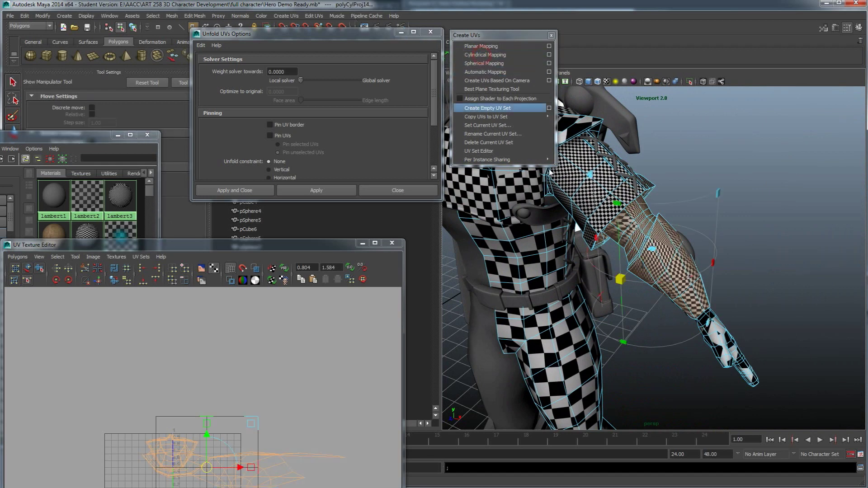
{"action": "left_click_drag", "start_coordinate": [689, 268], "coordinate": [609, 303], "text": "alt"}
{"action": "left_click", "coordinate": [601, 302]}
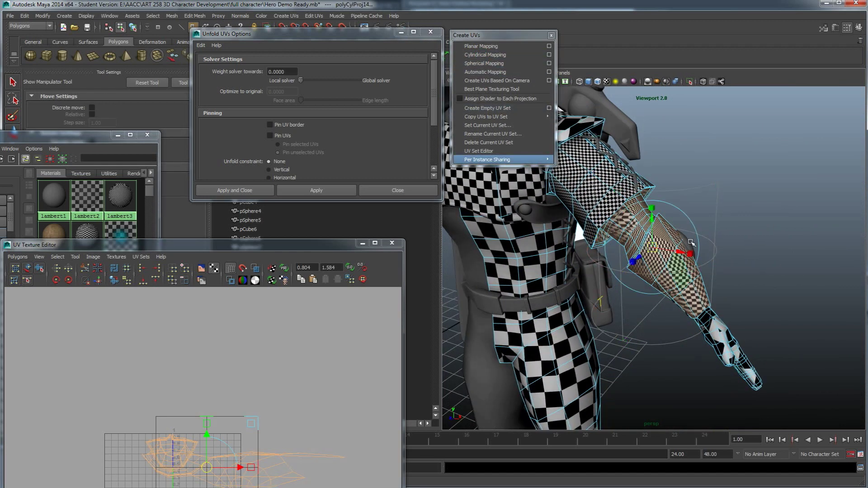
{"action": "left_click", "coordinate": [694, 231]}
{"action": "left_click_drag", "start_coordinate": [693, 231], "coordinate": [675, 206]}
{"action": "left_click_drag", "start_coordinate": [746, 239], "coordinate": [700, 248], "text": "alt"}
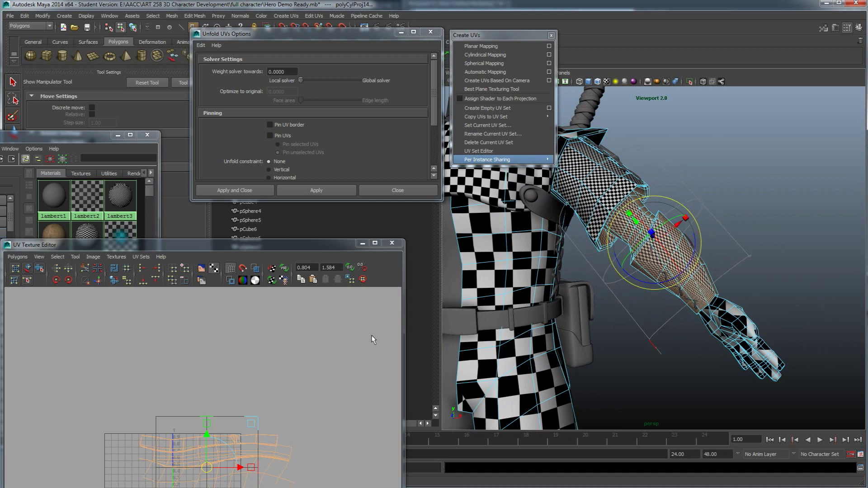
Convert the forearm selection to UVs and move its shell into the empty area beside the texture square
{"action": "middle_click_drag", "start_coordinate": [371, 339], "coordinate": [367, 244], "text": "alt"}
{"action": "middle_click_drag", "start_coordinate": [240, 379], "coordinate": [247, 404], "text": "alt"}
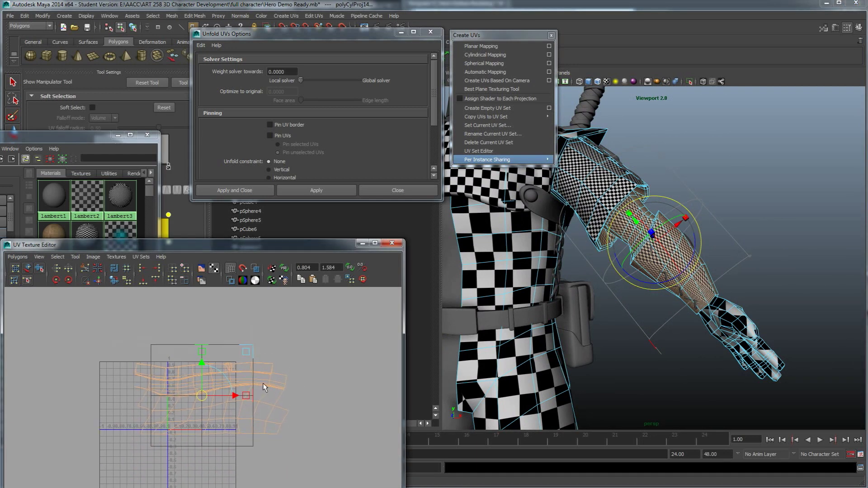
{"action": "right_click_drag", "start_coordinate": [266, 387], "coordinate": [298, 390], "text": "ctrl"}
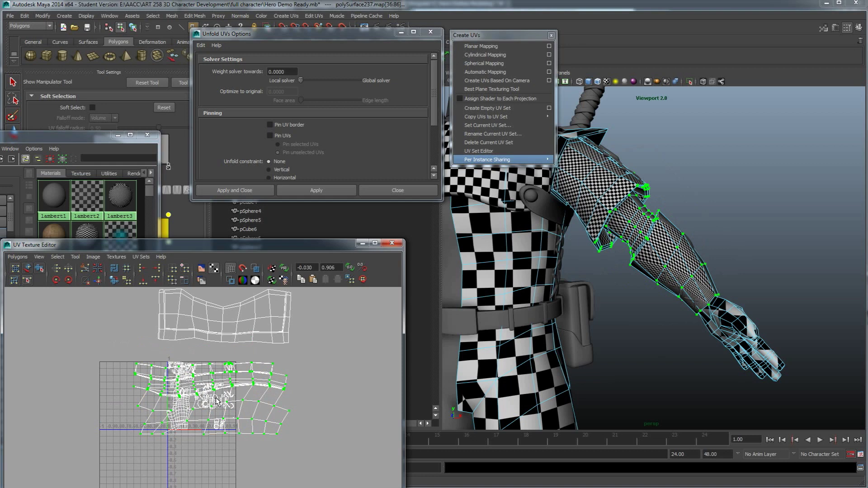
{"action": "key", "text": "w"}
{"action": "left_click_drag", "start_coordinate": [212, 399], "coordinate": [322, 397]}
{"action": "middle_click_drag", "start_coordinate": [322, 396], "coordinate": [268, 392], "text": "alt"}
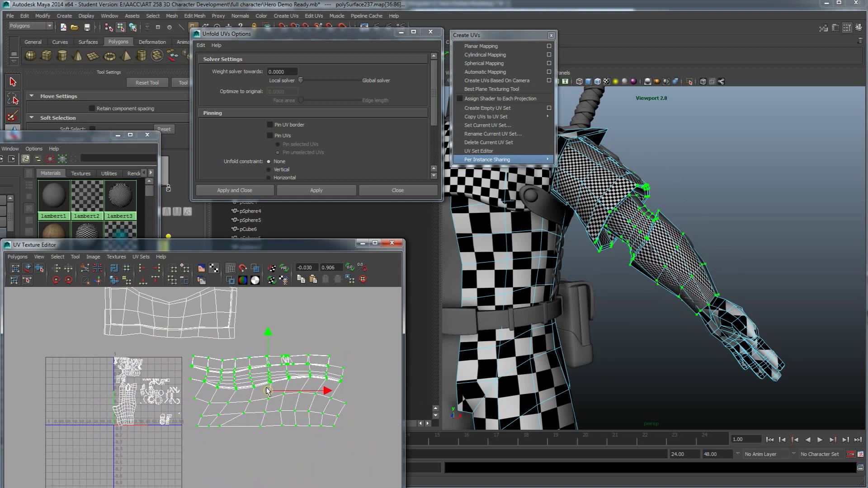
Unfold the forearm shell repeatedly with the current solver settings and shift it slightly downward
{"action": "left_click", "coordinate": [324, 190]}
{"action": "left_click", "coordinate": [324, 191]}
{"action": "left_click", "coordinate": [325, 191]}
{"action": "left_click", "coordinate": [325, 191]}
{"action": "left_click", "coordinate": [324, 192]}
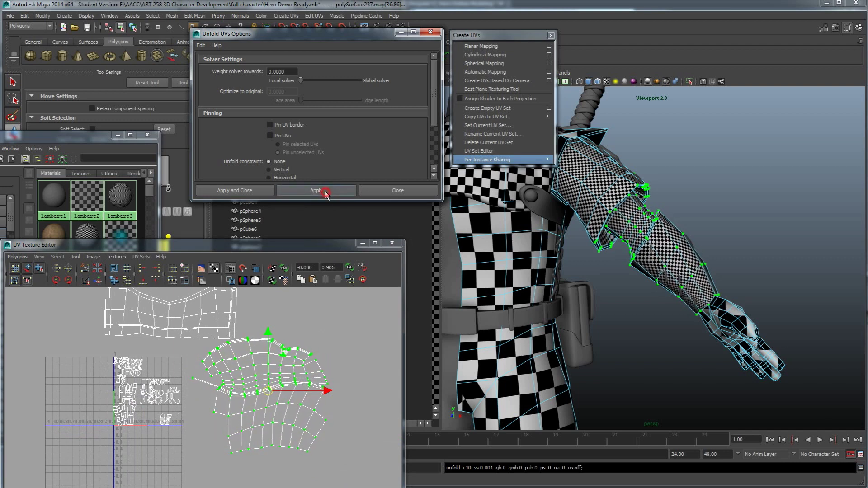
{"action": "left_click", "coordinate": [325, 192]}
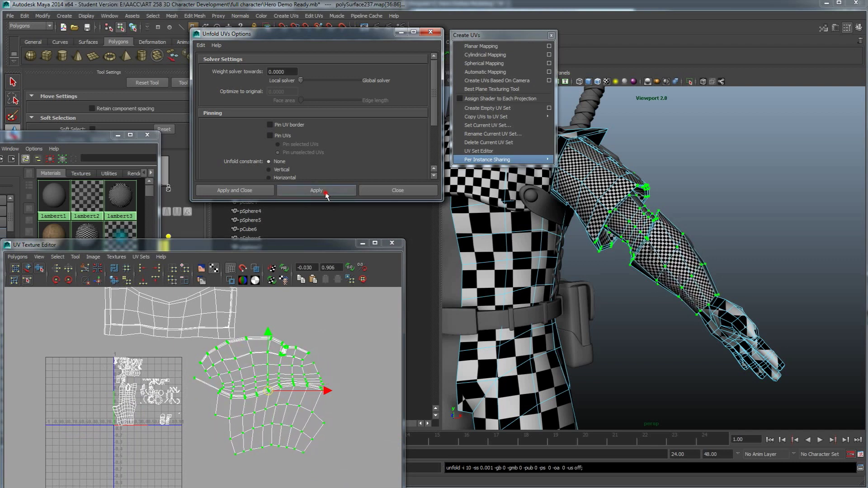
{"action": "left_click_drag", "start_coordinate": [269, 389], "coordinate": [272, 405]}
{"action": "middle_click_drag", "start_coordinate": [293, 426], "coordinate": [269, 386], "text": "alt"}
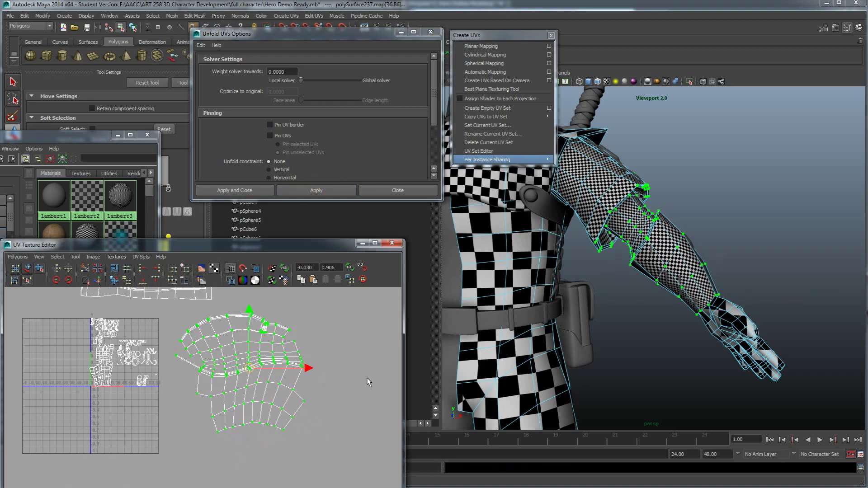
Bring the finished character into view and select its body mesh around the hand
{"action": "left_click_drag", "start_coordinate": [634, 280], "coordinate": [683, 307], "text": "alt"}
{"action": "middle_click_drag", "start_coordinate": [687, 302], "coordinate": [821, 253], "text": "alt"}
{"action": "right_click_drag", "start_coordinate": [821, 254], "coordinate": [620, 310], "text": "alt"}
{"action": "middle_click_drag", "start_coordinate": [620, 310], "coordinate": [746, 316], "text": "alt"}
{"action": "right_click_drag", "start_coordinate": [746, 317], "coordinate": [628, 332], "text": "alt"}
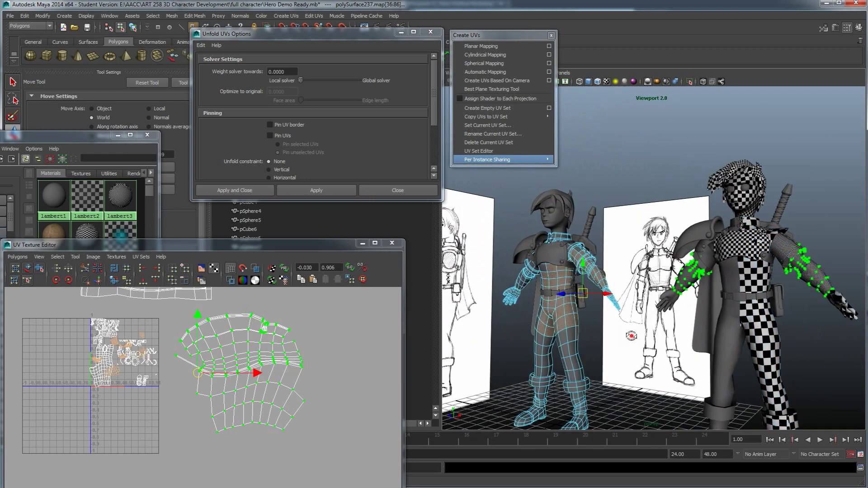
{"action": "left_click_drag", "start_coordinate": [631, 335], "coordinate": [566, 328], "text": "alt"}
{"action": "right_click_drag", "start_coordinate": [565, 328], "coordinate": [651, 316], "text": "alt"}
{"action": "left_click_drag", "start_coordinate": [652, 317], "coordinate": [665, 319], "text": "alt"}
{"action": "right_click_drag", "start_coordinate": [687, 312], "coordinate": [726, 301]}
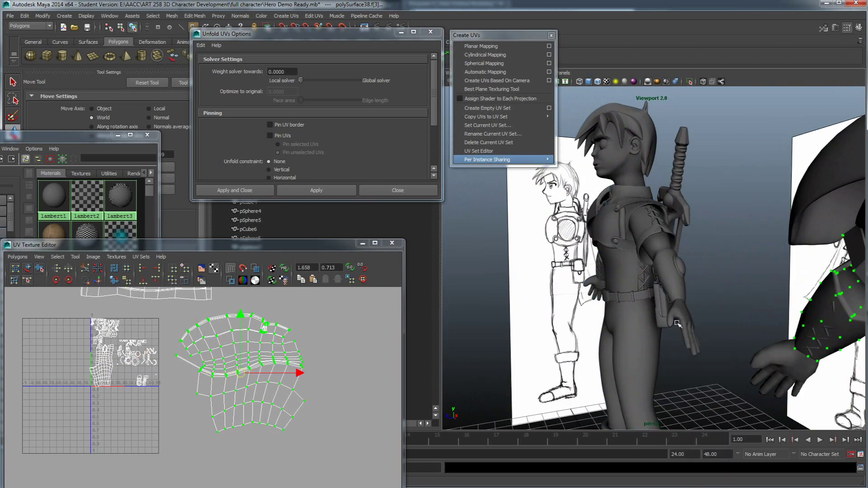
{"action": "left_click", "coordinate": [677, 322]}
{"action": "mouse_move", "coordinate": [684, 340]}
{"action": "right_mouse_down", "text": "alt"}
{"action": "mouse_move", "coordinate": [689, 313]}
{"action": "mouse_move", "coordinate": [678, 346]}
{"action": "right_mouse_up", "text": "alt"}
{"action": "left_click_drag", "start_coordinate": [686, 368], "coordinate": [700, 350], "text": "alt"}
Switch the finished body mesh to face selection and select the finger faces of its hand
{"action": "right_click_drag", "start_coordinate": [625, 374], "coordinate": [625, 337]}
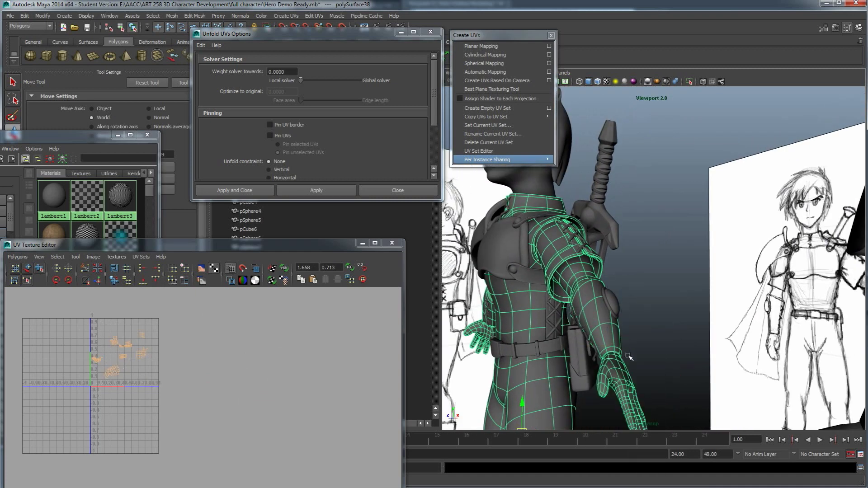
{"action": "left_click_drag", "start_coordinate": [626, 354], "coordinate": [634, 373], "text": "alt"}
{"action": "middle_click_drag", "start_coordinate": [634, 373], "coordinate": [633, 347], "text": "alt"}
{"action": "left_click_drag", "start_coordinate": [566, 245], "coordinate": [565, 244]}
{"action": "key", "text": "f"}
{"action": "right_click_drag", "start_coordinate": [584, 281], "coordinate": [585, 294], "text": "alt"}
{"action": "left_click_drag", "start_coordinate": [585, 295], "coordinate": [613, 251], "text": "alt"}
{"action": "left_click", "coordinate": [638, 216]}
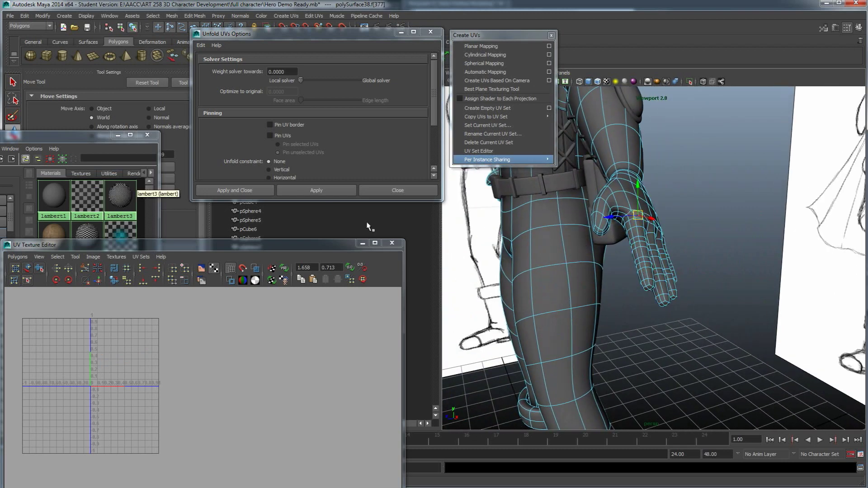
{"action": "key", "text": "ctrl+z"}
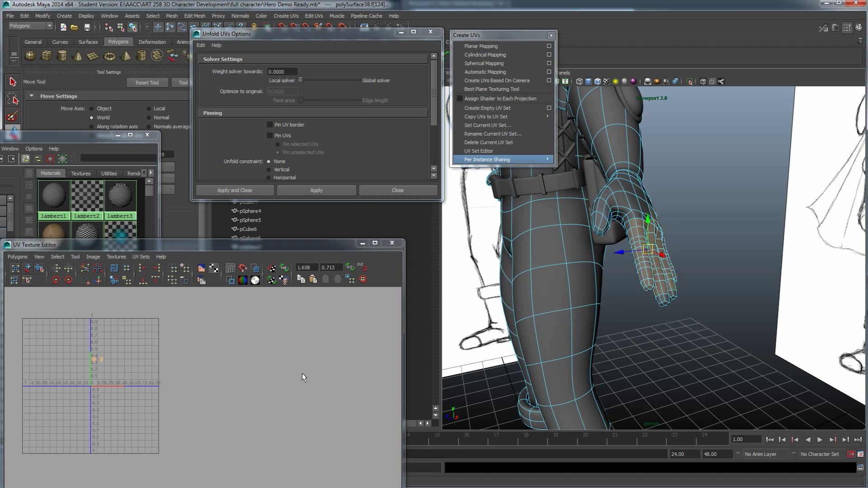
Select one half of a hand shell among the finished UVs and examine which faces it covers on the model
{"action": "left_click", "coordinate": [200, 378]}
{"action": "right_click", "coordinate": [330, 349]}
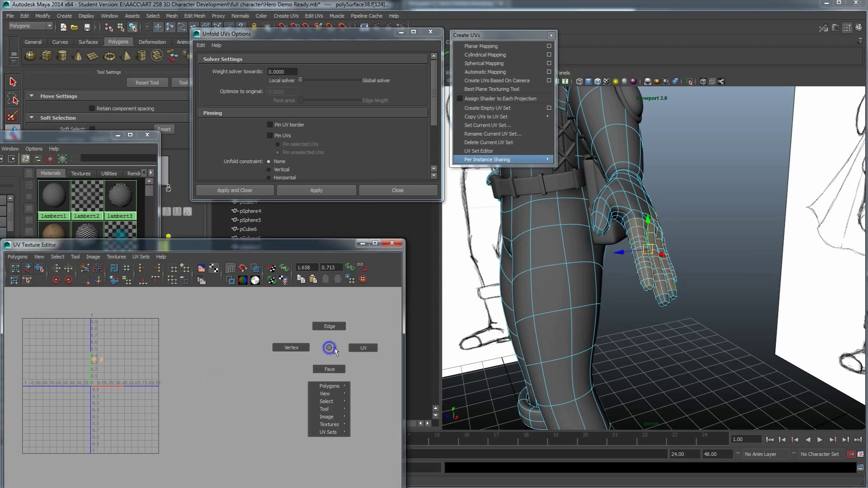
{"action": "right_click_drag", "start_coordinate": [354, 349], "coordinate": [355, 349]}
{"action": "middle_click_drag", "start_coordinate": [229, 379], "coordinate": [355, 384], "text": "alt"}
{"action": "right_click_drag", "start_coordinate": [174, 388], "coordinate": [278, 362], "text": "alt"}
{"action": "middle_click_drag", "start_coordinate": [278, 360], "coordinate": [228, 485], "text": "alt"}
{"action": "middle_click_drag", "start_coordinate": [294, 291], "coordinate": [252, 448], "text": "alt"}
{"action": "right_click_drag", "start_coordinate": [206, 378], "coordinate": [211, 399]}
{"action": "left_click", "coordinate": [224, 351]}
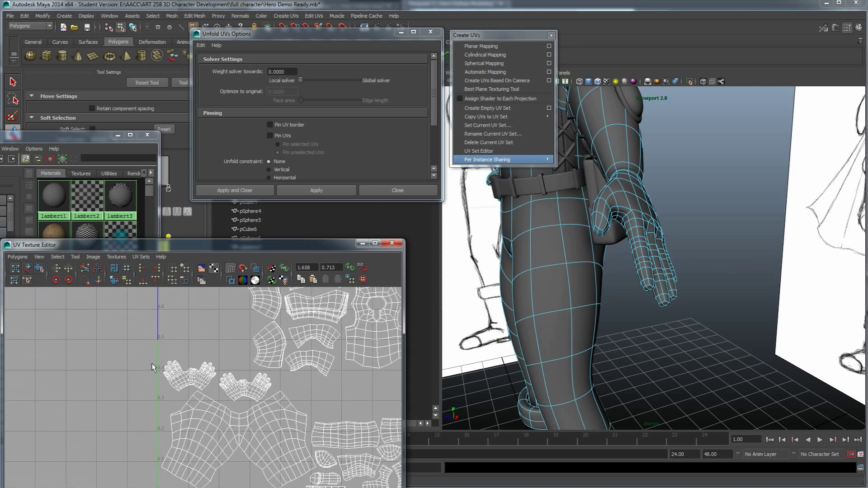
{"action": "left_click_drag", "start_coordinate": [192, 388], "coordinate": [192, 389]}
{"action": "left_click_drag", "start_coordinate": [600, 312], "coordinate": [647, 250], "text": "alt"}
{"action": "right_click_drag", "start_coordinate": [647, 249], "coordinate": [679, 253], "text": "alt"}
{"action": "left_click_drag", "start_coordinate": [674, 217], "coordinate": [660, 236], "text": "alt"}
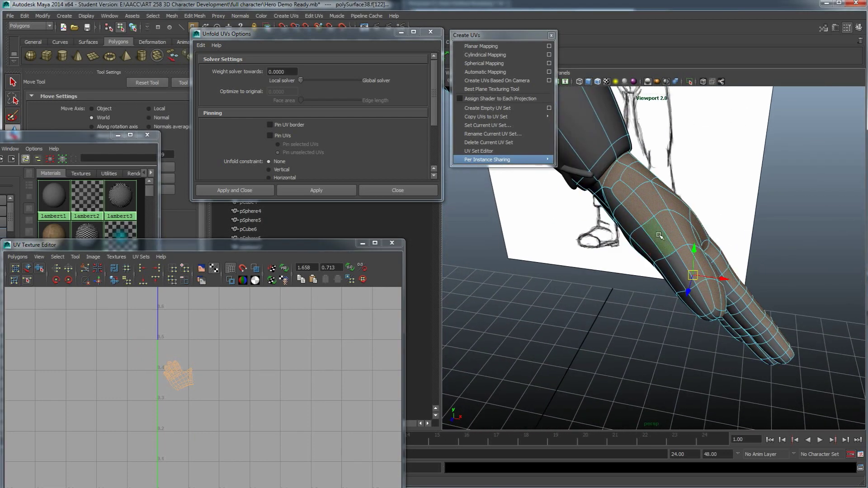
{"action": "left_click_drag", "start_coordinate": [621, 195], "coordinate": [704, 245], "text": "alt"}
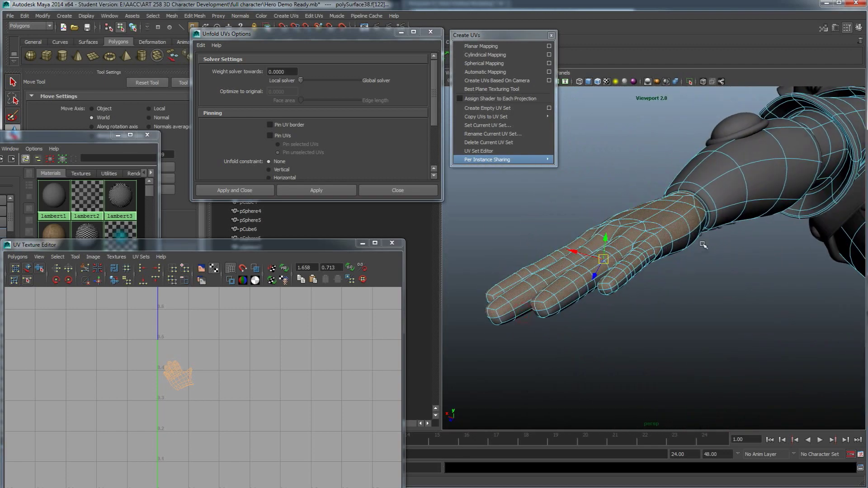
{"action": "left_click_drag", "start_coordinate": [591, 284], "coordinate": [634, 315], "text": "alt"}
Examine how the finished hand's palm and back halves join at the thumb in the UV layout
{"action": "scroll", "coordinate": [113, 383], "scroll_direction": "up", "scroll_amount": 8}
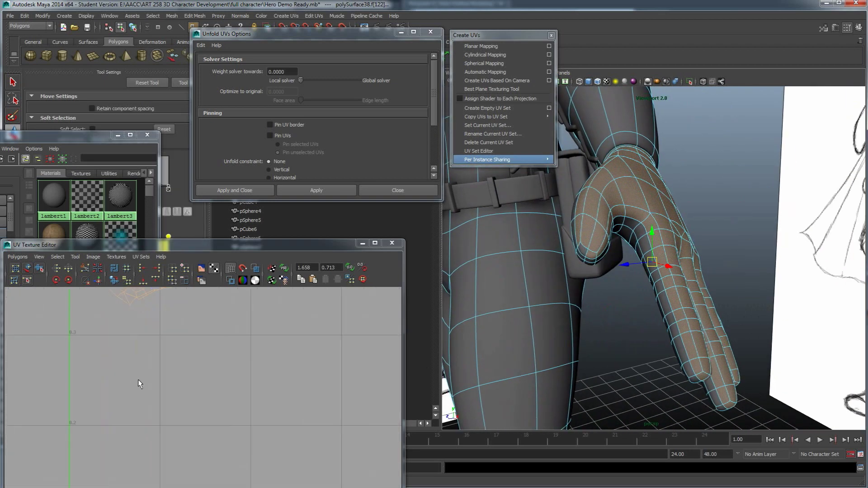
{"action": "middle_click_drag", "start_coordinate": [137, 379], "coordinate": [146, 405], "text": "alt"}
{"action": "scroll", "coordinate": [147, 383], "scroll_direction": "down", "scroll_amount": 1}
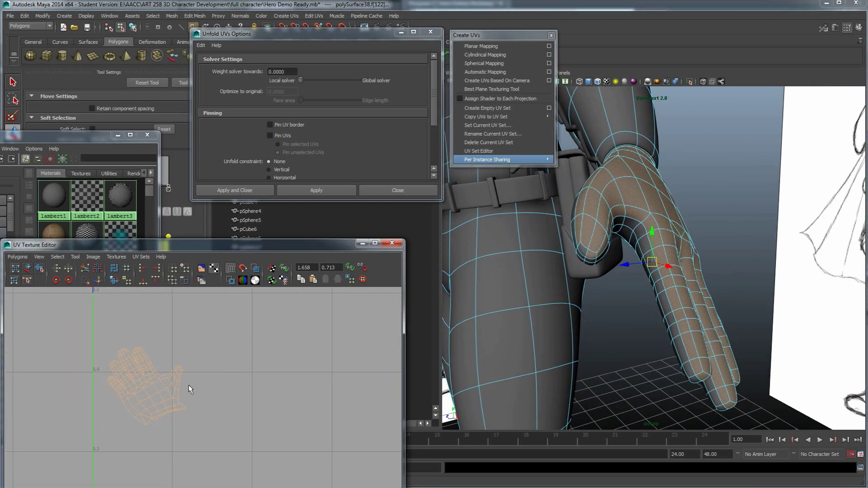
{"action": "left_click", "coordinate": [187, 355]}
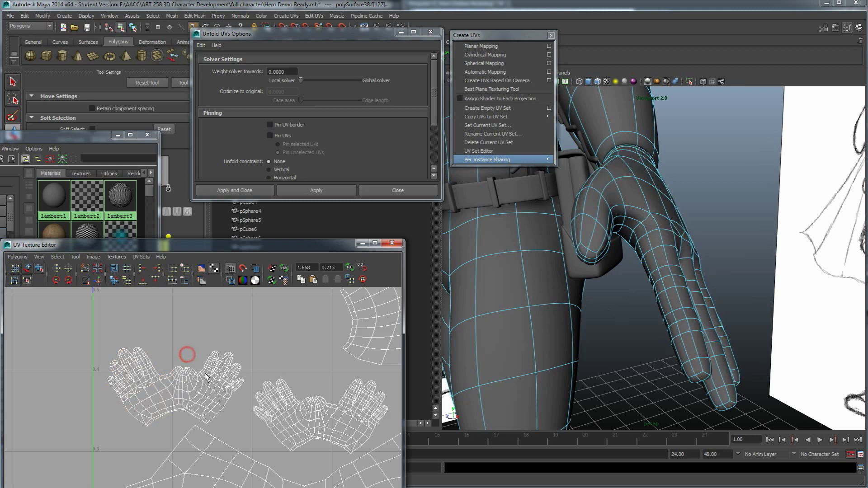
{"action": "left_click_drag", "start_coordinate": [225, 390], "coordinate": [200, 349]}
{"action": "scroll", "coordinate": [175, 380], "scroll_direction": "up", "scroll_amount": 1}
{"action": "left_click", "coordinate": [190, 338]}
{"action": "scroll", "coordinate": [178, 364], "scroll_direction": "up", "scroll_amount": 4}
{"action": "middle_click_drag", "start_coordinate": [178, 363], "coordinate": [199, 413], "text": "alt"}
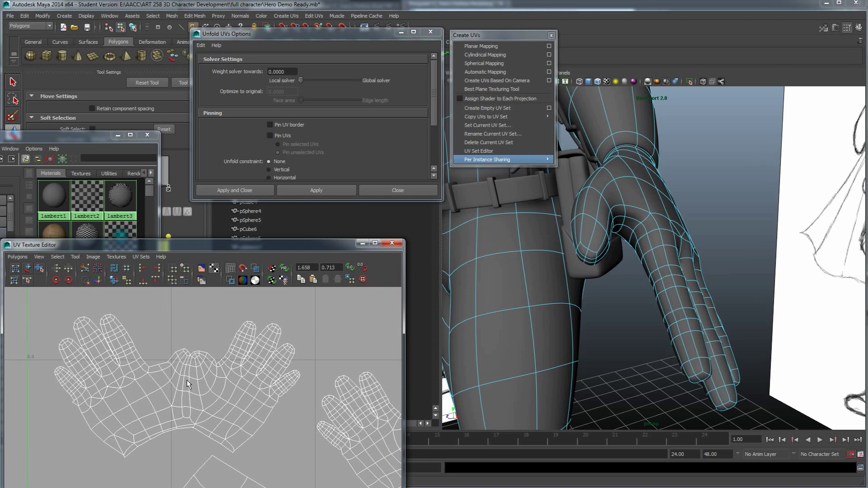
Assign the lambert3 checker material to the finished character's body mesh and check the pattern on it
{"action": "left_click_drag", "start_coordinate": [591, 316], "coordinate": [564, 316], "text": "alt"}
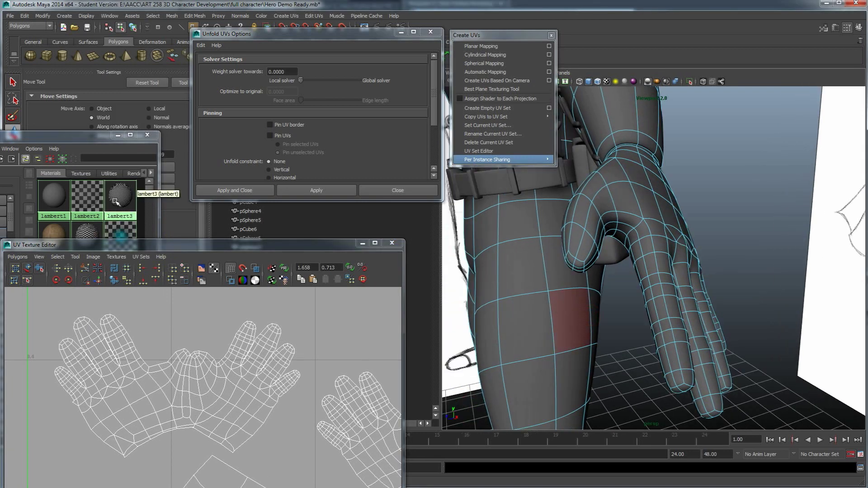
{"action": "middle_click_drag", "start_coordinate": [113, 206], "coordinate": [523, 255]}
{"action": "left_click_drag", "start_coordinate": [737, 272], "coordinate": [591, 267], "text": "alt"}
{"action": "mouse_move", "coordinate": [642, 249]}
{"action": "left_mouse_down", "text": "alt"}
{"action": "mouse_move", "coordinate": [694, 263]}
{"action": "mouse_move", "coordinate": [656, 231]}
{"action": "mouse_move", "coordinate": [654, 244]}
{"action": "mouse_move", "coordinate": [683, 280]}
{"action": "mouse_move", "coordinate": [705, 239]}
{"action": "mouse_move", "coordinate": [692, 217]}
{"action": "mouse_move", "coordinate": [612, 277]}
{"action": "mouse_move", "coordinate": [679, 298]}
{"action": "left_mouse_up", "text": "alt"}
Return the finished character to object selection and select all of its parts together
{"action": "right_click_drag", "start_coordinate": [678, 298], "coordinate": [575, 312], "text": "alt"}
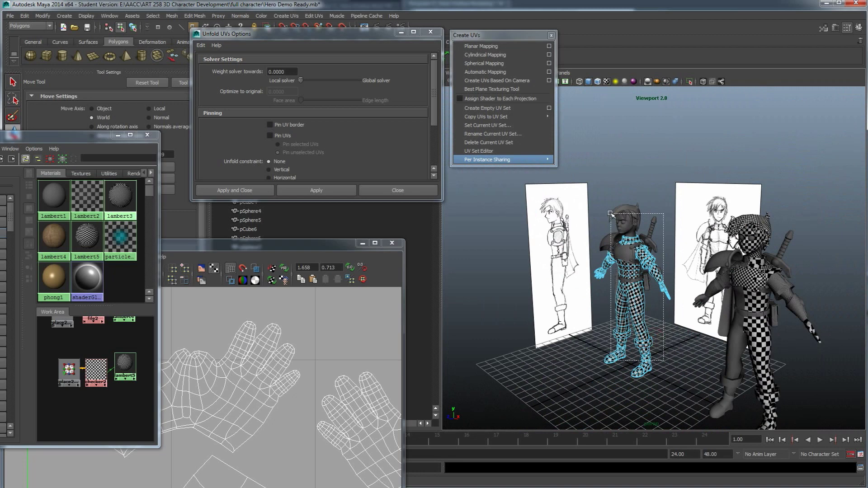
{"action": "left_click_drag", "start_coordinate": [611, 214], "coordinate": [610, 213]}
{"action": "right_click_drag", "start_coordinate": [634, 313], "coordinate": [661, 299]}
{"action": "left_click_drag", "start_coordinate": [657, 327], "coordinate": [669, 344]}
{"action": "left_click_drag", "start_coordinate": [608, 225], "coordinate": [607, 223]}
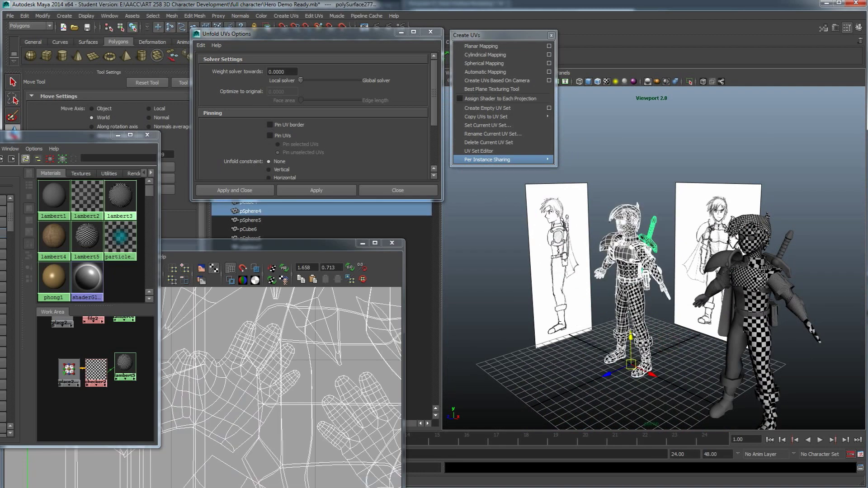
Select the finished character's checkered body half and examine its checker pattern and complete UV layout
{"action": "left_click_drag", "start_coordinate": [630, 327], "coordinate": [663, 334], "text": "alt"}
{"action": "middle_click_drag", "start_coordinate": [646, 329], "coordinate": [588, 289], "text": "alt"}
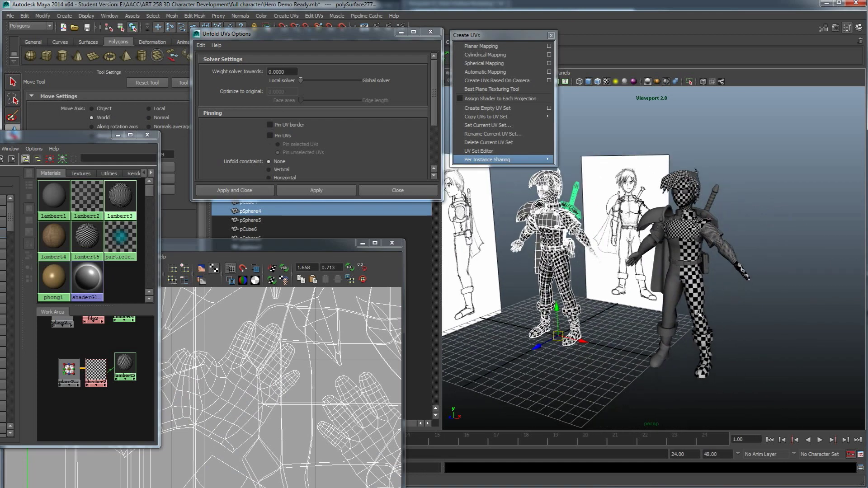
{"action": "left_click", "coordinate": [697, 305]}
{"action": "left_click_drag", "start_coordinate": [678, 310], "coordinate": [624, 312], "text": "alt"}
{"action": "right_click_drag", "start_coordinate": [606, 312], "coordinate": [635, 312], "text": "alt"}
{"action": "middle_click_drag", "start_coordinate": [635, 312], "coordinate": [651, 322], "text": "alt"}
{"action": "scroll", "coordinate": [277, 386], "scroll_direction": "down", "scroll_amount": 10}
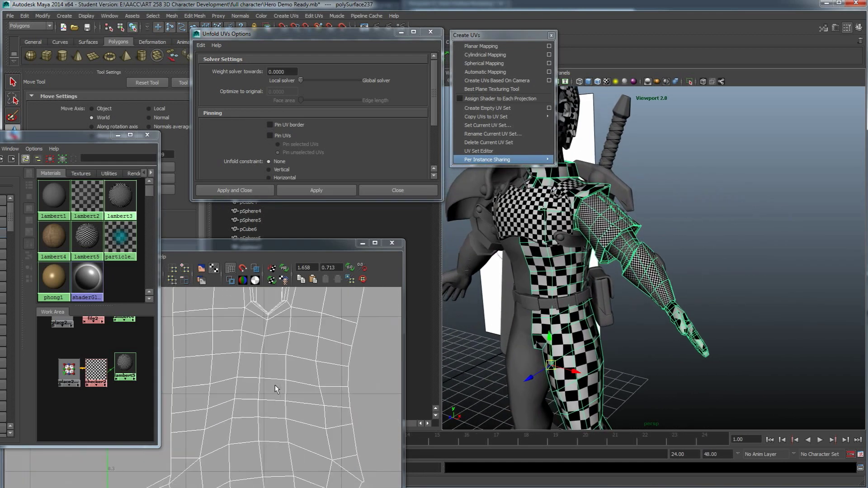
{"action": "middle_click_drag", "start_coordinate": [276, 384], "coordinate": [272, 370], "text": "alt"}
{"action": "middle_click_drag", "start_coordinate": [246, 338], "coordinate": [253, 343], "text": "alt"}
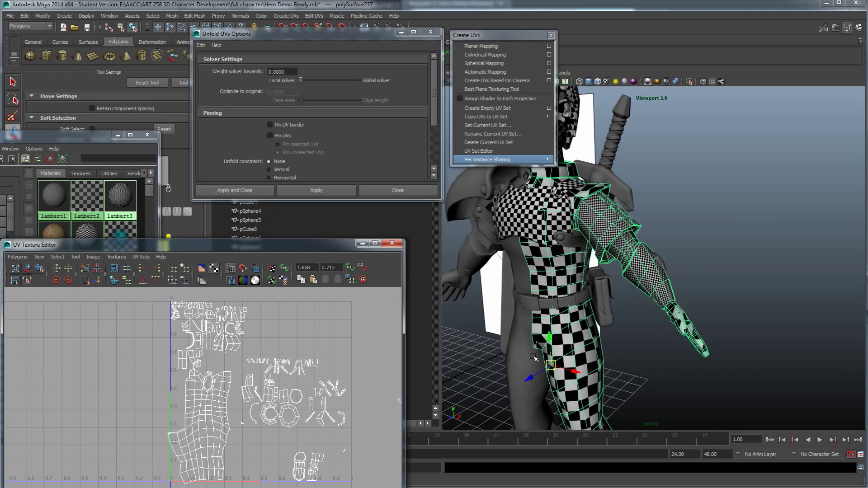
Hide the plain grey half of the finished character's body mesh
{"action": "left_click_drag", "start_coordinate": [497, 346], "coordinate": [493, 359], "text": "alt"}
{"action": "left_click", "coordinate": [551, 361]}
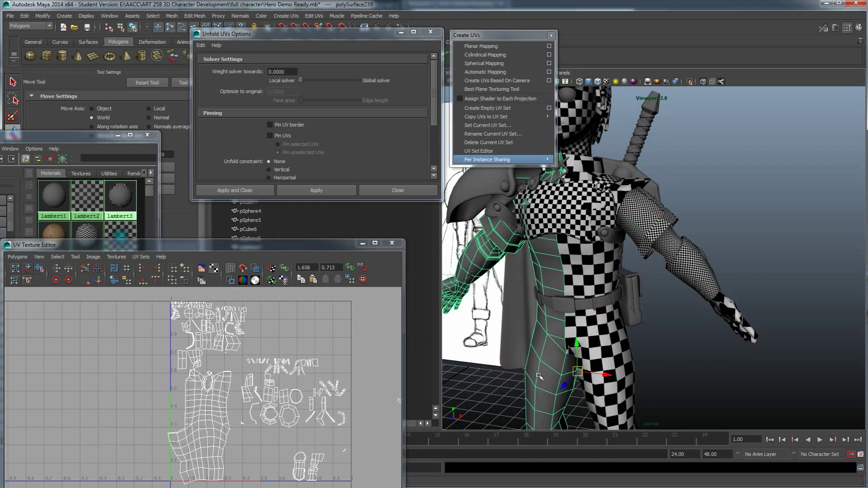
{"action": "key", "text": "ctrl+h"}
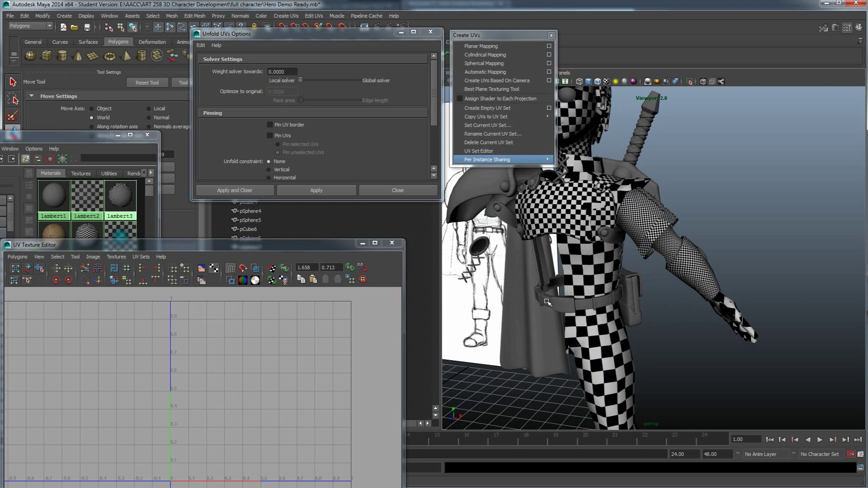
Mirror the checkered body half in the -X direction without merging it with the original
{"action": "left_click", "coordinate": [597, 360]}
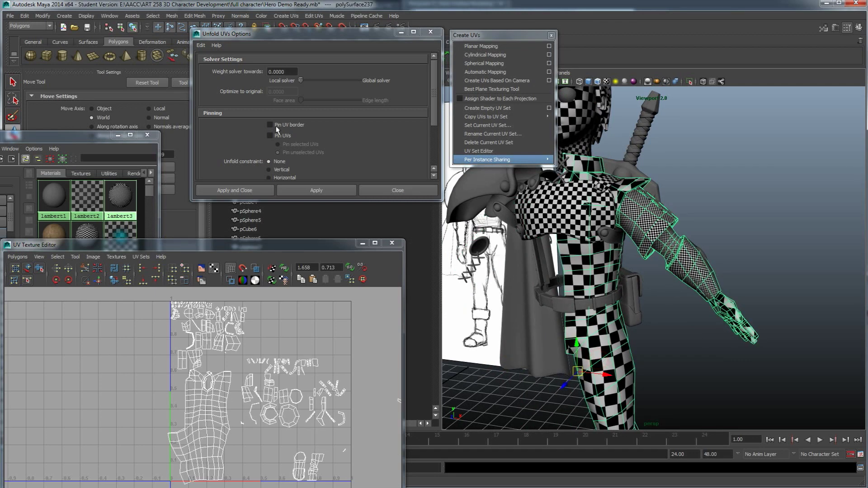
{"action": "left_click", "coordinate": [151, 17]}
{"action": "mouse_move", "coordinate": [172, 15]}
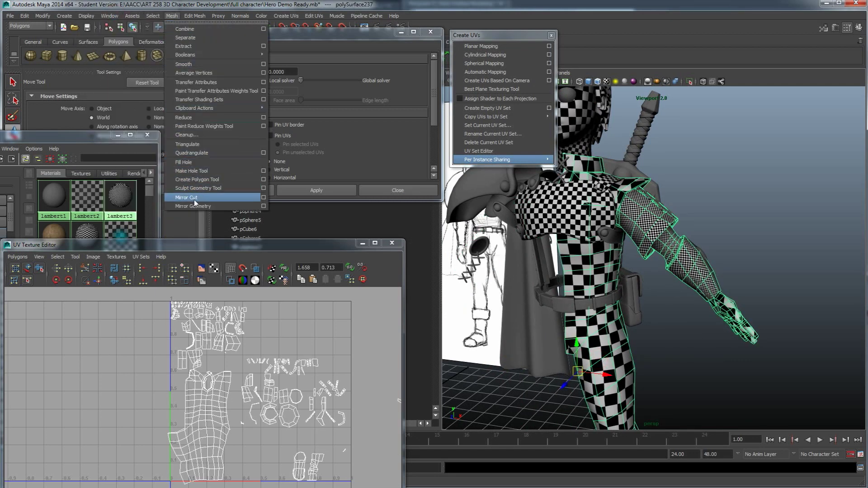
{"action": "left_click", "coordinate": [263, 207]}
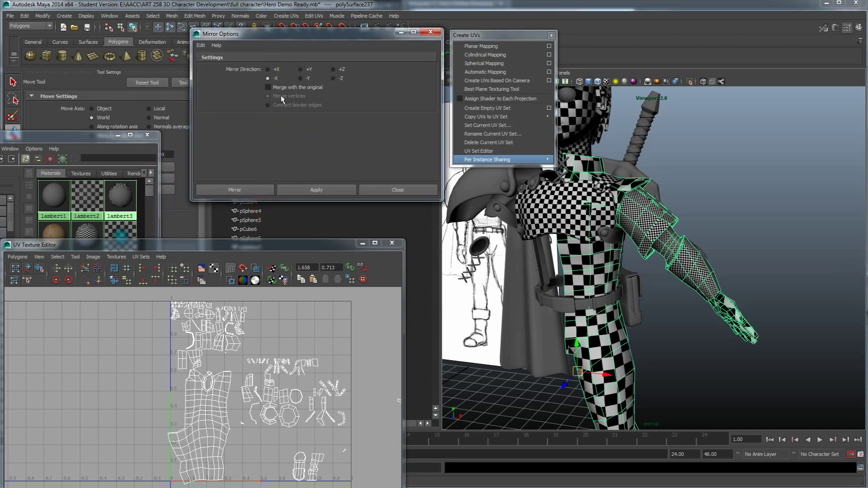
{"action": "left_click", "coordinate": [302, 190]}
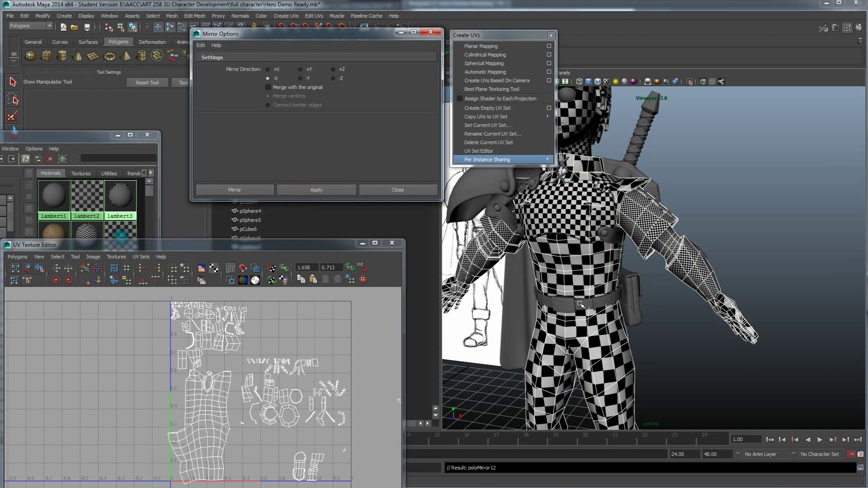
Examine the checker pattern on the mirrored body from several sides and view all of its UV shells
{"action": "left_click_drag", "start_coordinate": [543, 281], "coordinate": [620, 281], "text": "alt"}
{"action": "left_click_drag", "start_coordinate": [619, 313], "coordinate": [652, 336], "text": "alt"}
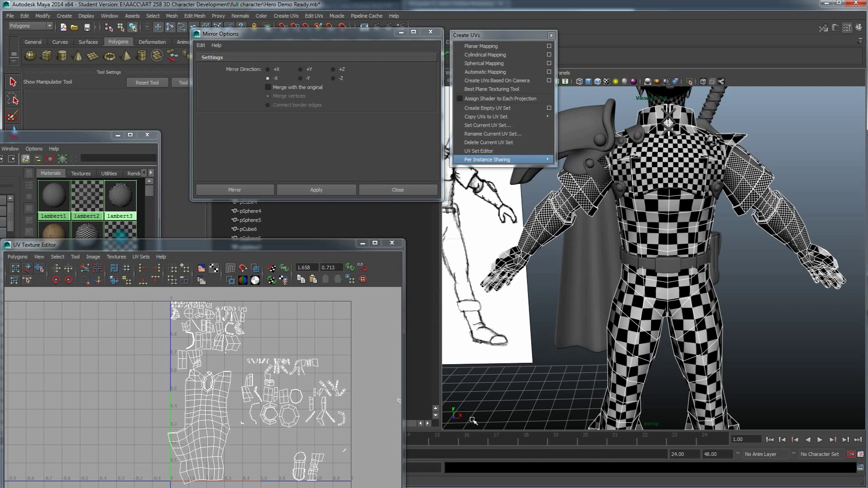
{"action": "left_click_drag", "start_coordinate": [517, 415], "coordinate": [528, 378], "text": "alt"}
{"action": "left_click_drag", "start_coordinate": [575, 324], "coordinate": [596, 290], "text": "alt"}
{"action": "left_click_drag", "start_coordinate": [622, 327], "coordinate": [668, 250], "text": "alt"}
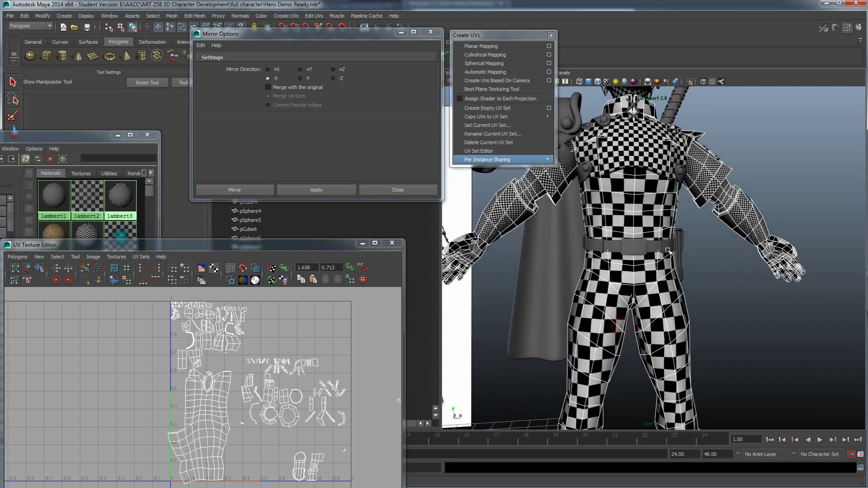
{"action": "left_click_drag", "start_coordinate": [659, 347], "coordinate": [631, 365], "text": "alt"}
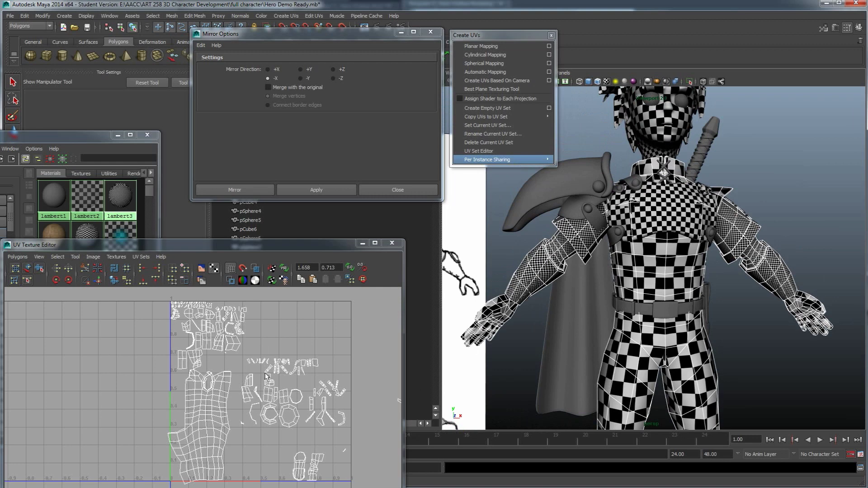
{"action": "mouse_move", "coordinate": [566, 340]}
{"action": "left_mouse_down", "text": "alt"}
{"action": "mouse_move", "coordinate": [573, 303]}
{"action": "mouse_move", "coordinate": [584, 323]}
{"action": "left_mouse_up", "text": "alt"}
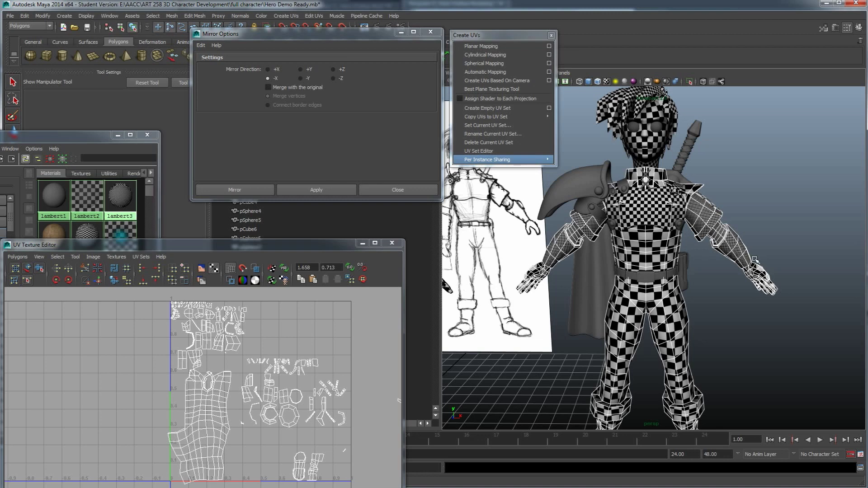
{"action": "key", "text": "w"}
{"action": "scroll", "coordinate": [245, 359], "scroll_direction": "down", "scroll_amount": 5}
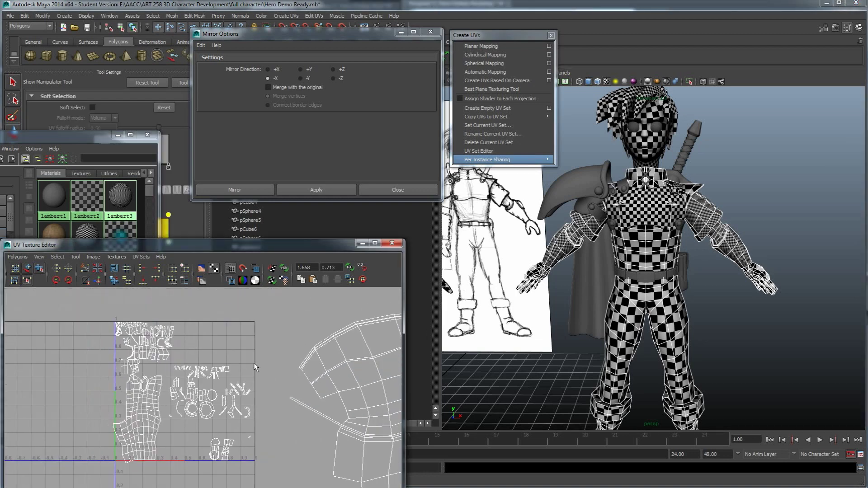
{"action": "scroll", "coordinate": [294, 362], "scroll_direction": "up", "scroll_amount": 3}
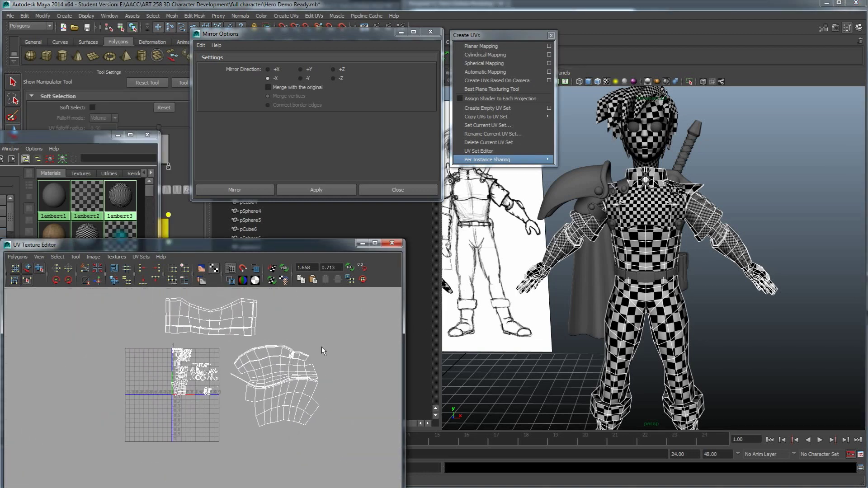
Select forearm faces to check their place in the UV layout, and reselect the whole body mesh as an object
{"action": "right_click", "coordinate": [567, 236]}
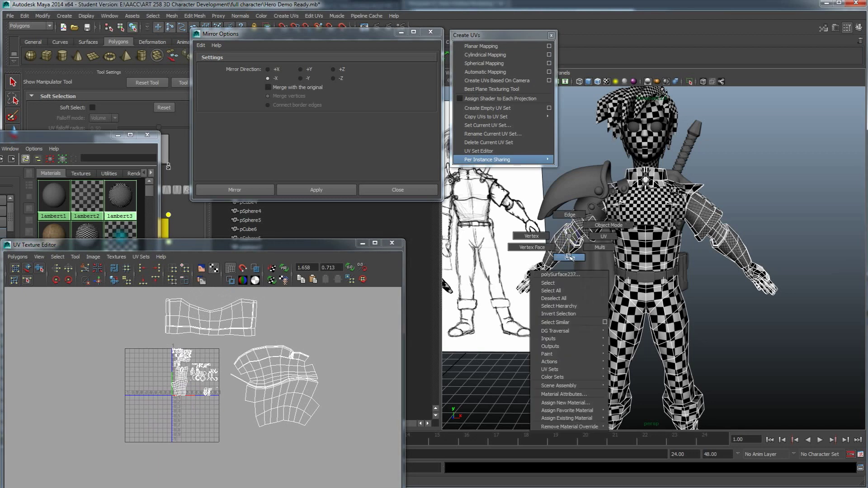
{"action": "left_click", "coordinate": [570, 258]}
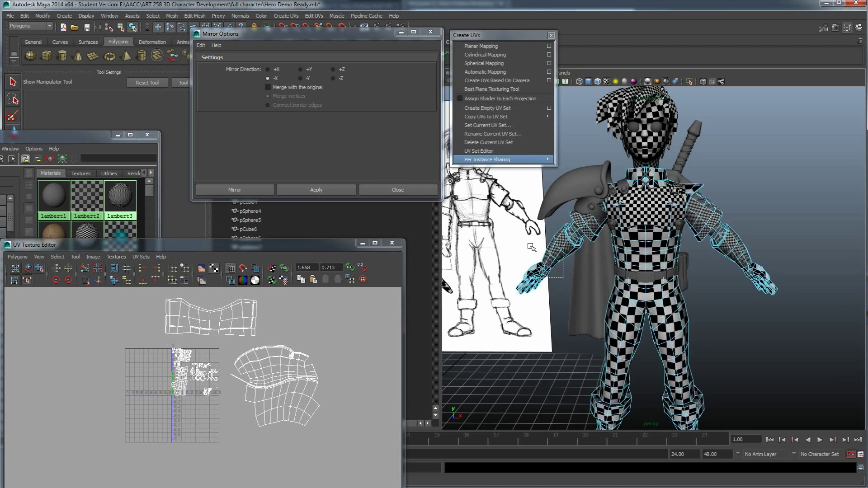
{"action": "left_click", "coordinate": [533, 249]}
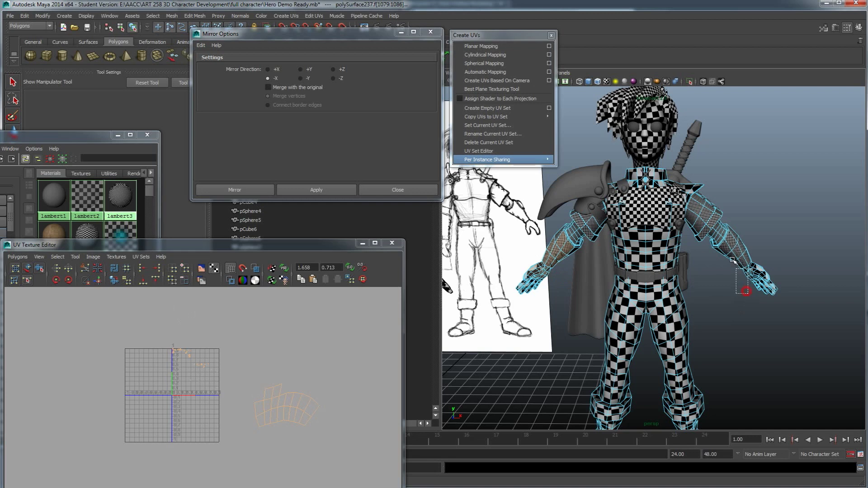
{"action": "left_click", "coordinate": [735, 247]}
{"action": "key", "text": "F8"}
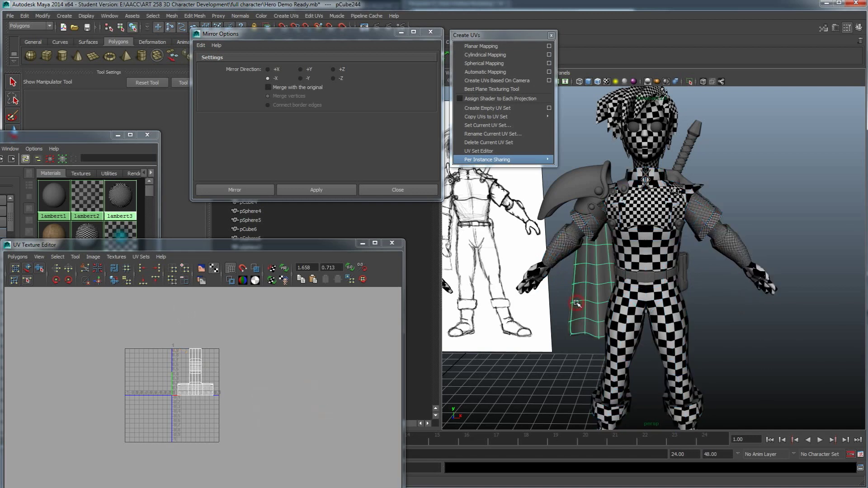
{"action": "left_click", "coordinate": [558, 271]}
{"action": "left_click", "coordinate": [744, 237]}
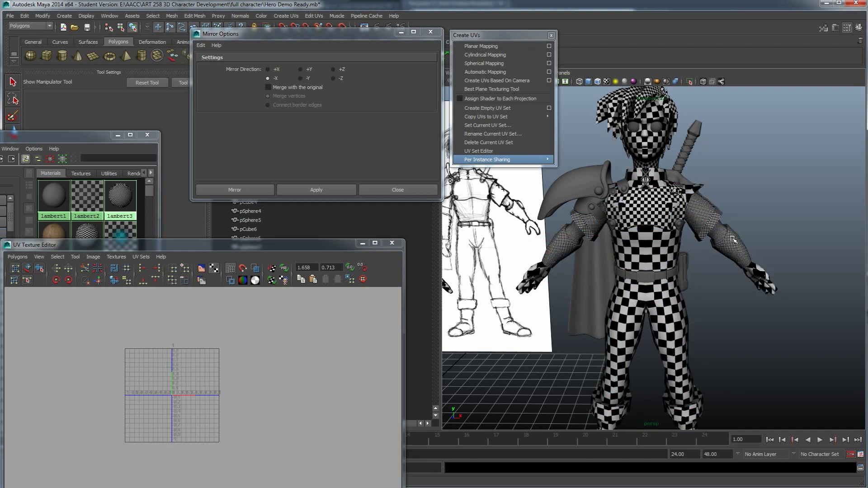
{"action": "left_click", "coordinate": [733, 241]}
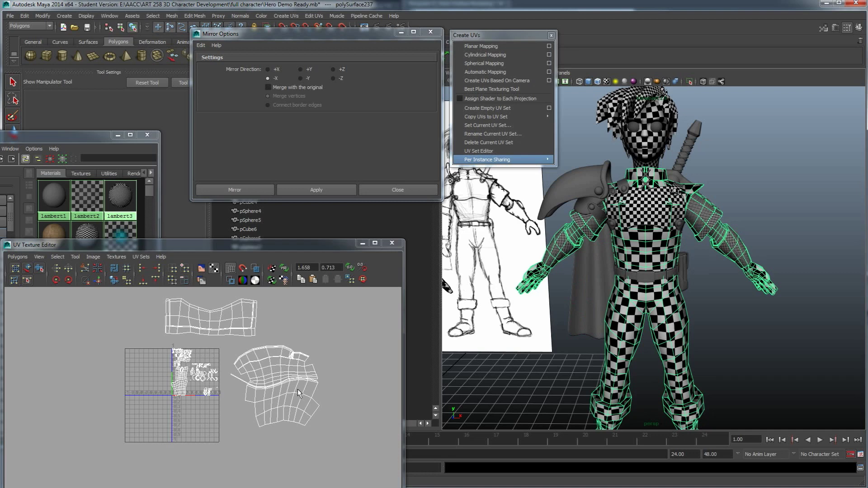
Select UVs on one forearm of the mirrored body and expand the selection to the complete arm shells
{"action": "right_click_drag", "start_coordinate": [763, 242], "coordinate": [769, 275]}
{"action": "left_click_drag", "start_coordinate": [789, 245], "coordinate": [729, 300]}
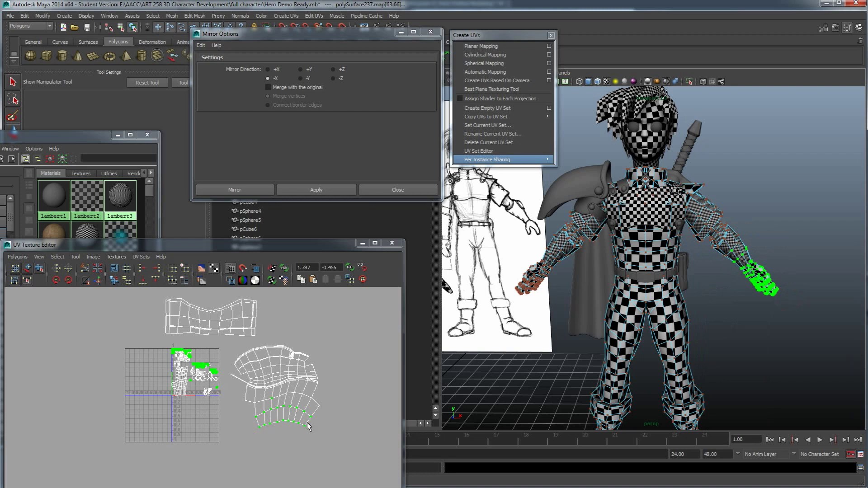
{"action": "left_click_drag", "start_coordinate": [757, 246], "coordinate": [725, 227]}
{"action": "right_click_drag", "start_coordinate": [291, 389], "coordinate": [301, 385], "text": "ctrl"}
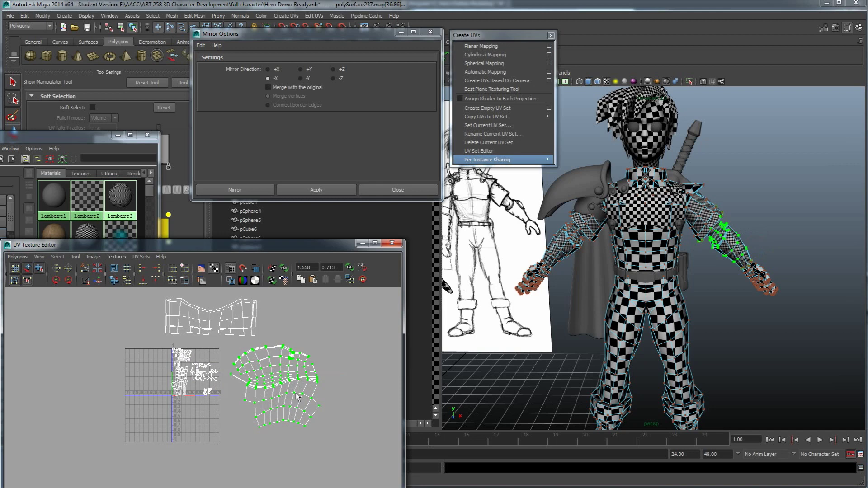
Move the selected arm shells clear of their overlapping mirrored copy and accept the student version save notice
{"action": "key", "text": "w"}
{"action": "left_click_drag", "start_coordinate": [272, 383], "coordinate": [371, 383]}
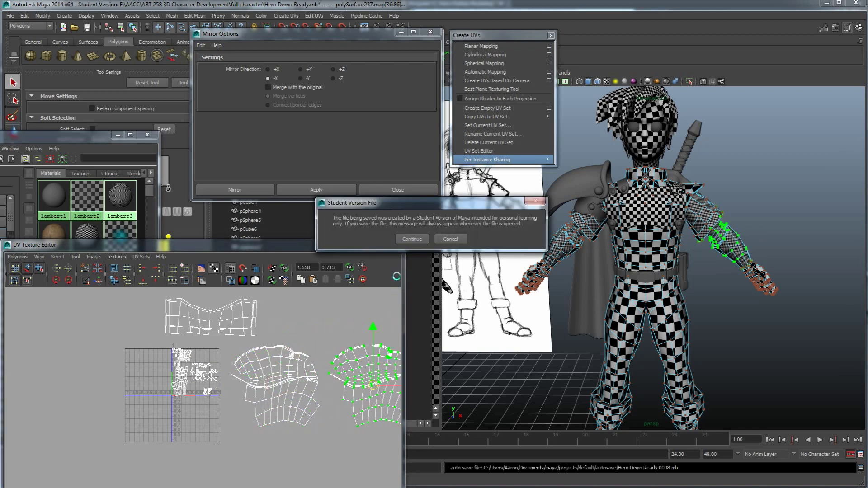
{"action": "left_click", "coordinate": [413, 238]}
{"action": "key", "text": "ctrl+z"}
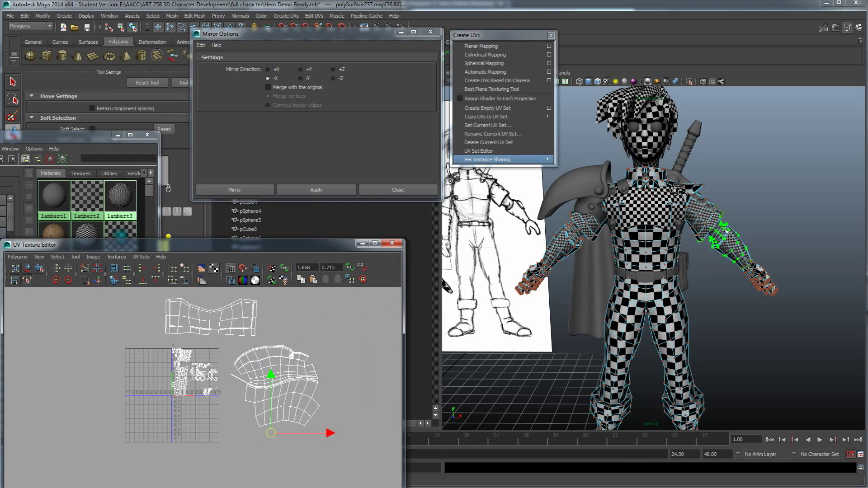
{"action": "middle_click_drag", "start_coordinate": [292, 375], "coordinate": [238, 377], "text": "alt"}
{"action": "middle_click_drag", "start_coordinate": [305, 395], "coordinate": [223, 370], "text": "alt"}
{"action": "scroll", "coordinate": [252, 367], "scroll_direction": "down", "scroll_amount": 2}
{"action": "left_click_drag", "start_coordinate": [147, 418], "coordinate": [89, 391]}
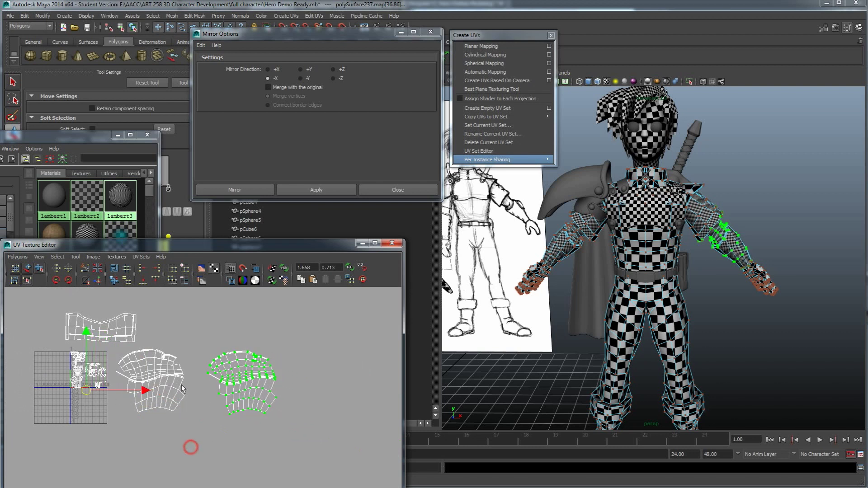
{"action": "left_click", "coordinate": [302, 402]}
{"action": "middle_click_drag", "start_coordinate": [209, 388], "coordinate": [248, 392], "text": "alt"}
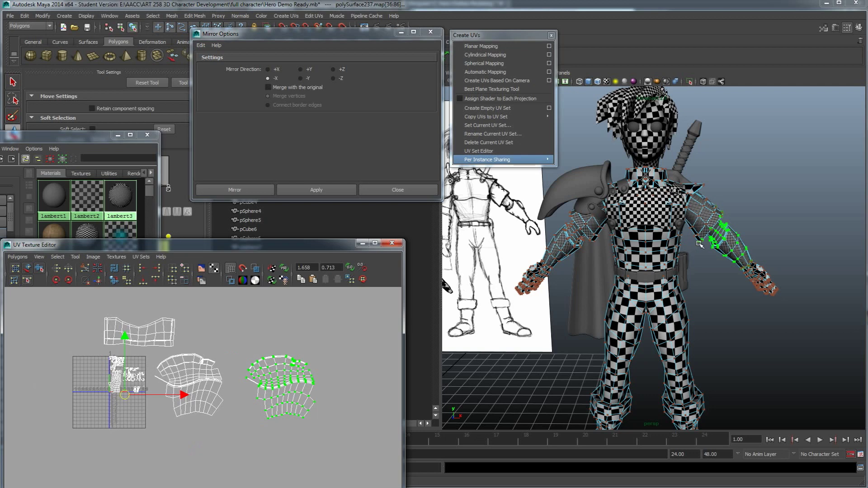
{"action": "middle_click_drag", "start_coordinate": [331, 380], "coordinate": [331, 378], "text": "alt"}
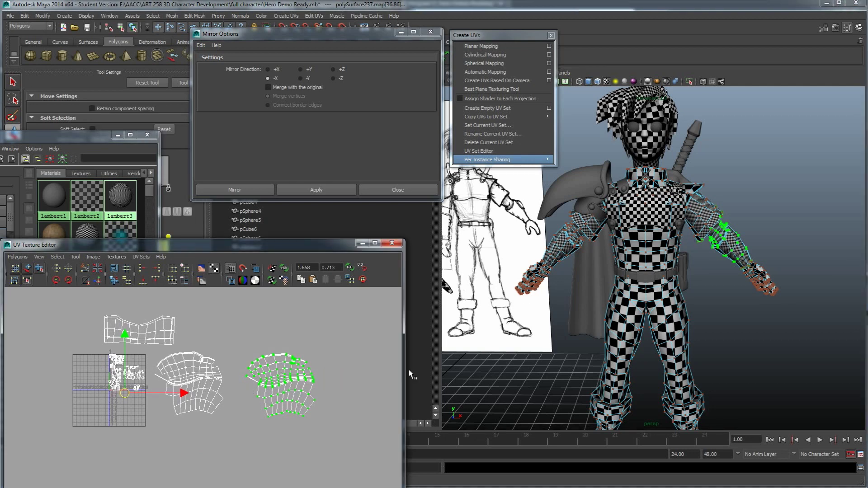
Select UVs on both separated copies of the arm shells and expand the selection to their full shells
{"action": "left_click_drag", "start_coordinate": [573, 362], "coordinate": [570, 261], "text": "alt"}
{"action": "middle_click_drag", "start_coordinate": [570, 262], "coordinate": [569, 217], "text": "alt"}
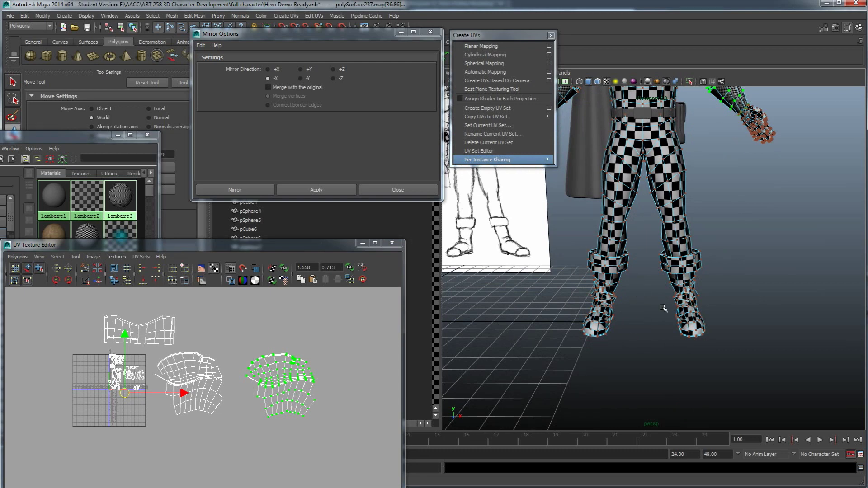
{"action": "left_click", "coordinate": [246, 417]}
{"action": "right_click_drag", "start_coordinate": [281, 389], "coordinate": [305, 389]}
{"action": "left_click", "coordinate": [269, 429]}
{"action": "scroll", "coordinate": [251, 431], "scroll_direction": "up", "scroll_amount": 4}
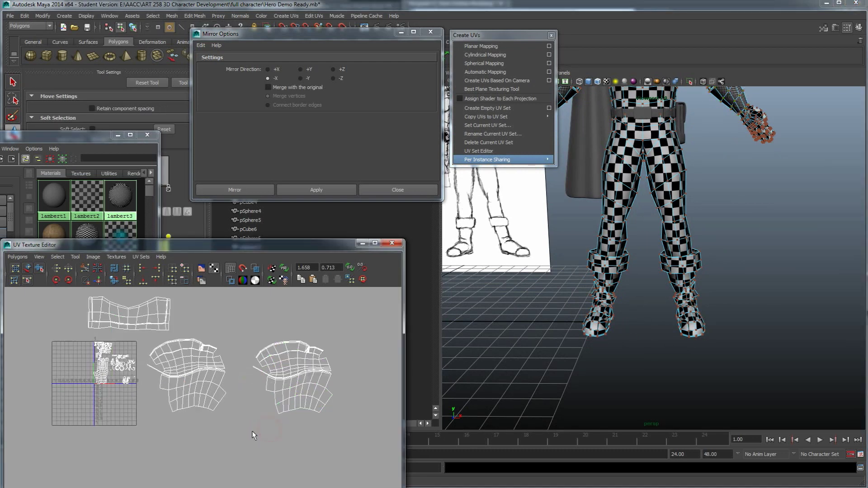
{"action": "left_click_drag", "start_coordinate": [146, 361], "coordinate": [147, 346]}
{"action": "right_click_drag", "start_coordinate": [206, 391], "coordinate": [229, 378], "text": "ctrl"}
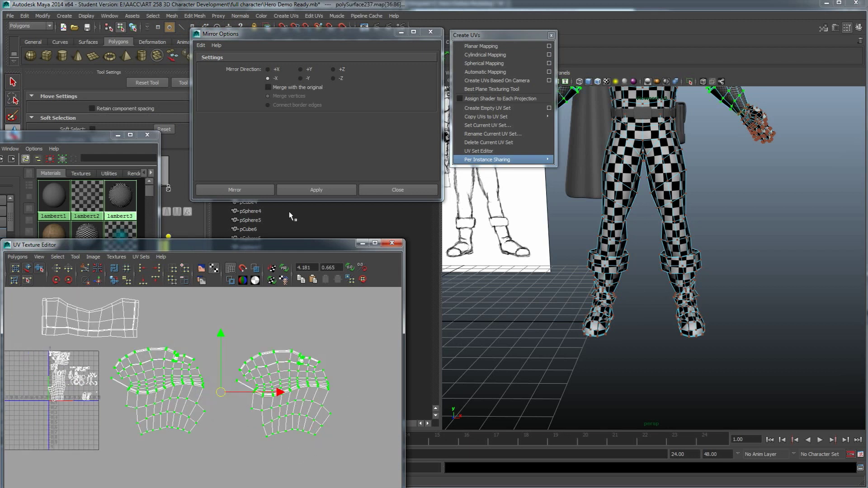
Unfold the two selected arm shell copies repeatedly with the default 10 iterations
{"action": "left_click", "coordinate": [113, 281]}
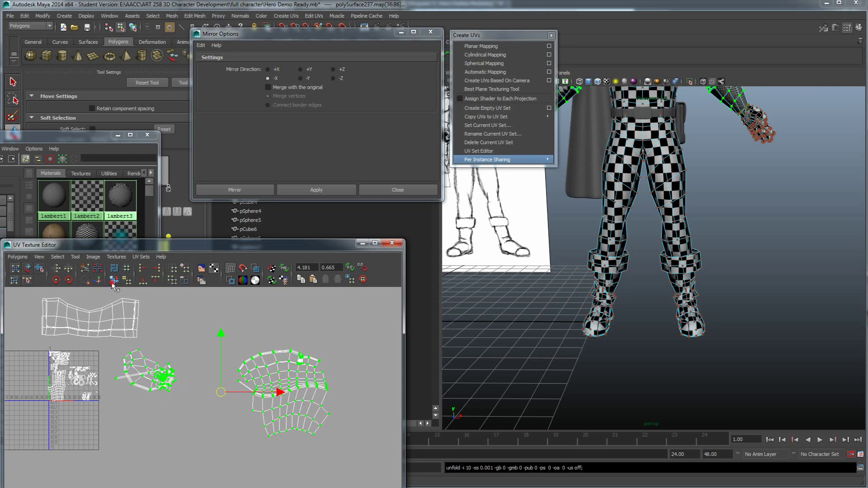
{"action": "left_click", "coordinate": [112, 283]}
{"action": "left_click", "coordinate": [112, 283]}
{"action": "left_click", "coordinate": [112, 283]}
{"action": "left_click", "coordinate": [112, 284]}
{"action": "left_click", "coordinate": [112, 284]}
{"action": "left_click", "coordinate": [112, 284]}
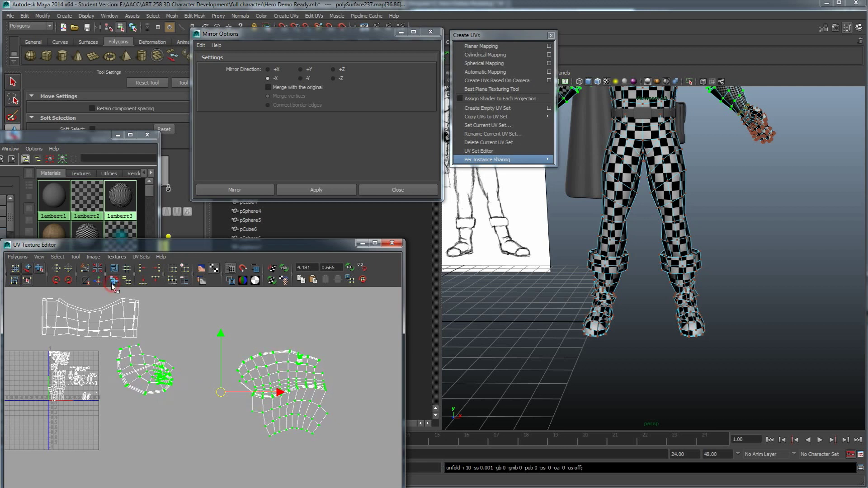
Set the Unfold maximum iterations to 100 and apply the unfold repeatedly to both arm shell copies
{"action": "left_click", "coordinate": [17, 256]}
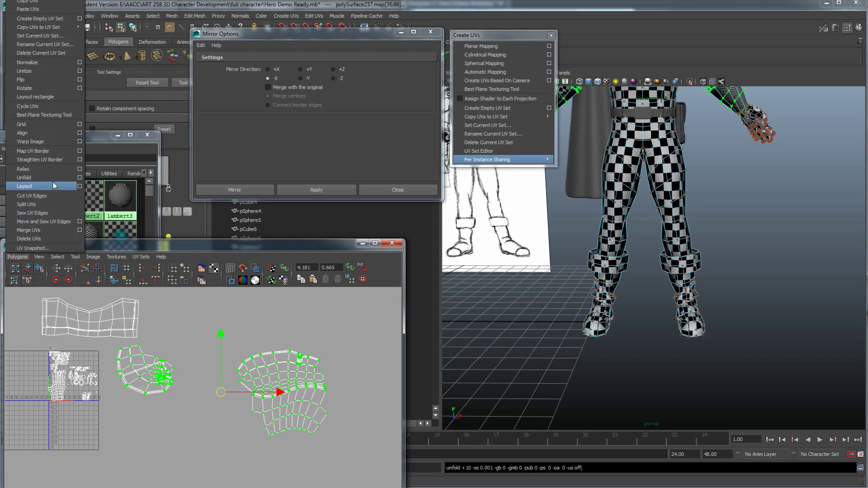
{"action": "left_click", "coordinate": [79, 176]}
{"action": "scroll", "coordinate": [308, 127], "scroll_direction": "down", "scroll_amount": 3}
{"action": "left_click", "coordinate": [293, 129]}
{"action": "type", "text": "0"}
{"action": "left_click", "coordinate": [330, 190]}
{"action": "left_click", "coordinate": [331, 190]}
{"action": "left_click", "coordinate": [332, 190]}
{"action": "left_click", "coordinate": [331, 191]}
{"action": "left_click", "coordinate": [331, 191]}
{"action": "scroll", "coordinate": [179, 360], "scroll_direction": "up", "scroll_amount": 5}
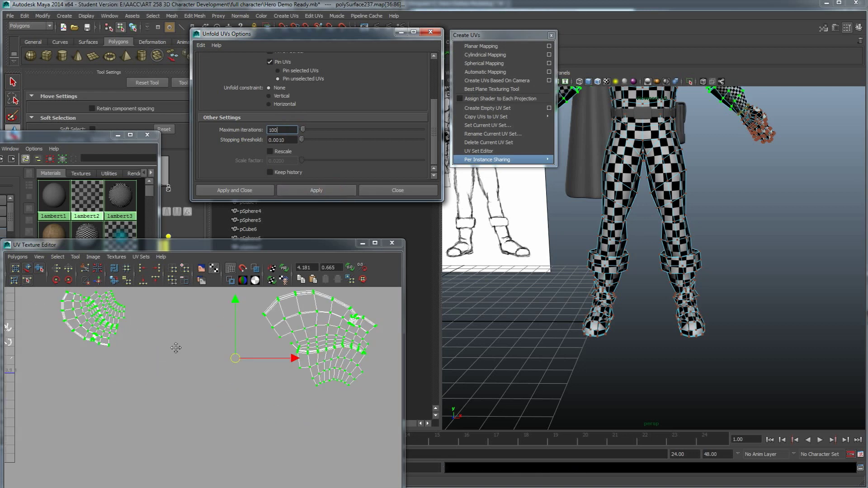
Select the leftmost arm shell copy and rotate it to match the orientation of the other arm shell
{"action": "middle_click_drag", "start_coordinate": [173, 347], "coordinate": [211, 393], "text": "alt"}
{"action": "left_click", "coordinate": [149, 380]}
{"action": "left_click_drag", "start_coordinate": [203, 400], "coordinate": [89, 326]}
{"action": "key", "text": "e"}
{"action": "left_click_drag", "start_coordinate": [175, 339], "coordinate": [158, 419]}
{"action": "key", "text": "w"}
Move the rotated arm shell directly beside the other arm shell, clear of the 0–1 UV square
{"action": "left_click", "coordinate": [194, 393]}
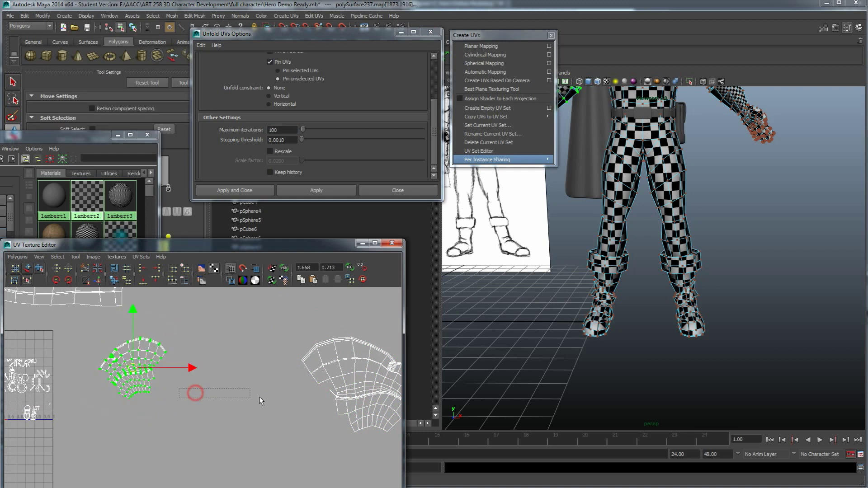
{"action": "left_click_drag", "start_coordinate": [96, 328], "coordinate": [204, 415]}
{"action": "left_click_drag", "start_coordinate": [132, 367], "coordinate": [308, 411]}
{"action": "key", "text": "r"}
{"action": "middle_click_drag", "start_coordinate": [307, 411], "coordinate": [202, 385], "text": "alt"}
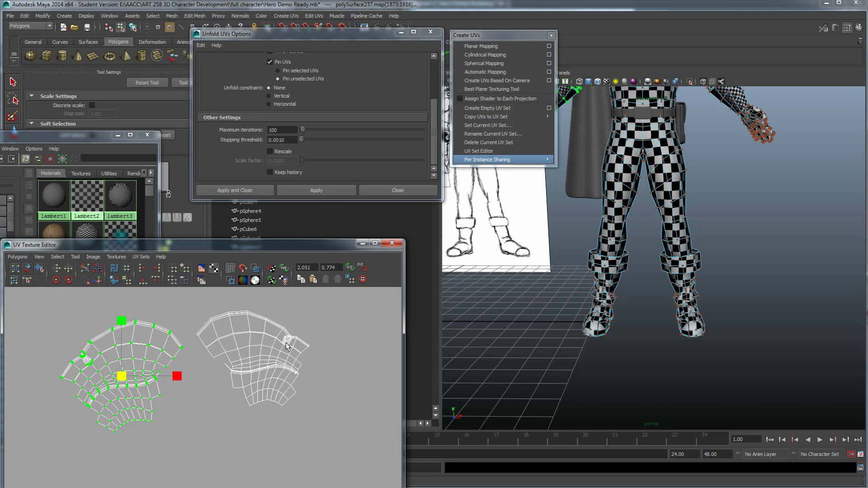
{"action": "right_click_drag", "start_coordinate": [237, 361], "coordinate": [217, 389], "text": "alt"}
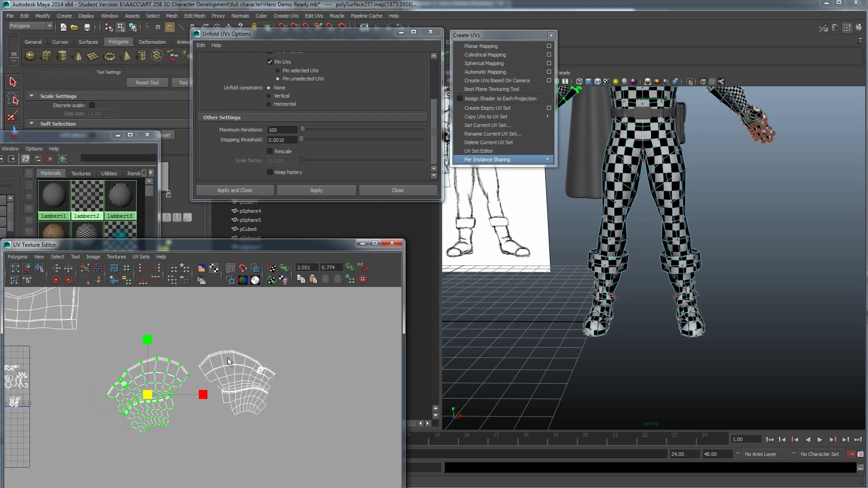
Switch back to object selection and select the body of the finished reference character standing by the sketch
{"action": "right_click_drag", "start_coordinate": [624, 239], "coordinate": [592, 217], "text": "alt"}
{"action": "middle_click_drag", "start_coordinate": [662, 187], "coordinate": [707, 219], "text": "alt"}
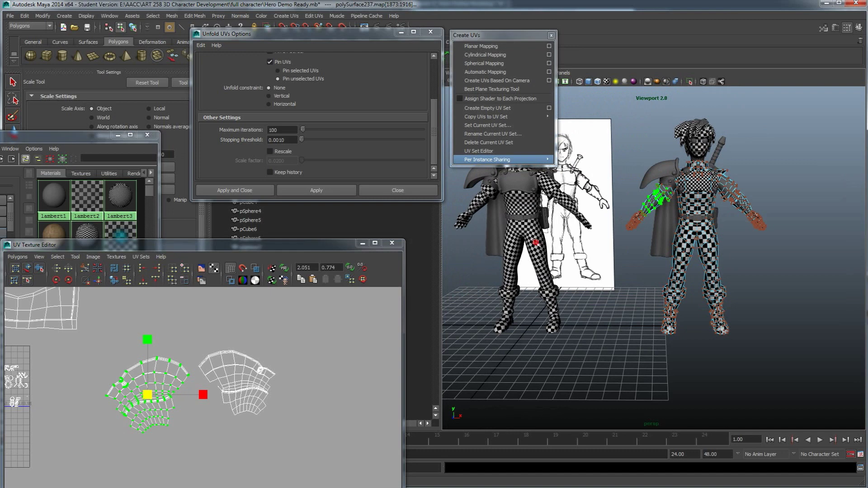
{"action": "right_click_drag", "start_coordinate": [533, 241], "coordinate": [558, 241]}
{"action": "middle_click_drag", "start_coordinate": [112, 384], "coordinate": [286, 370], "text": "alt"}
{"action": "right_click_drag", "start_coordinate": [183, 380], "coordinate": [226, 375], "text": "alt"}
{"action": "middle_click_drag", "start_coordinate": [213, 367], "coordinate": [261, 402], "text": "alt"}
{"action": "right_click_drag", "start_coordinate": [657, 200], "coordinate": [680, 185]}
{"action": "left_click", "coordinate": [582, 295]}
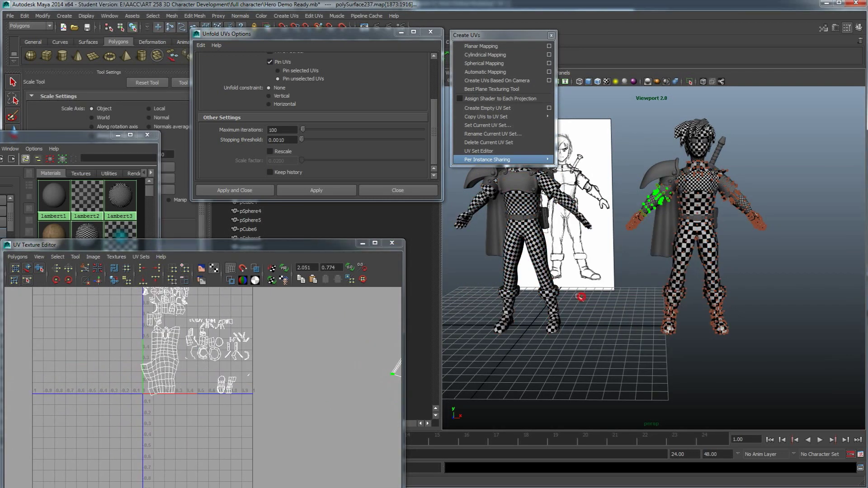
{"action": "left_click", "coordinate": [551, 276]}
Examine how the finished body's torso, hand, leg and boot shells are arranged in the 0–1 UV square
{"action": "right_click_drag", "start_coordinate": [154, 374], "coordinate": [197, 372], "text": "alt"}
{"action": "middle_click_drag", "start_coordinate": [242, 299], "coordinate": [292, 425], "text": "alt"}
{"action": "right_click_drag", "start_coordinate": [223, 394], "coordinate": [232, 411], "text": "alt"}
{"action": "middle_click_drag", "start_coordinate": [231, 411], "coordinate": [229, 366], "text": "alt"}
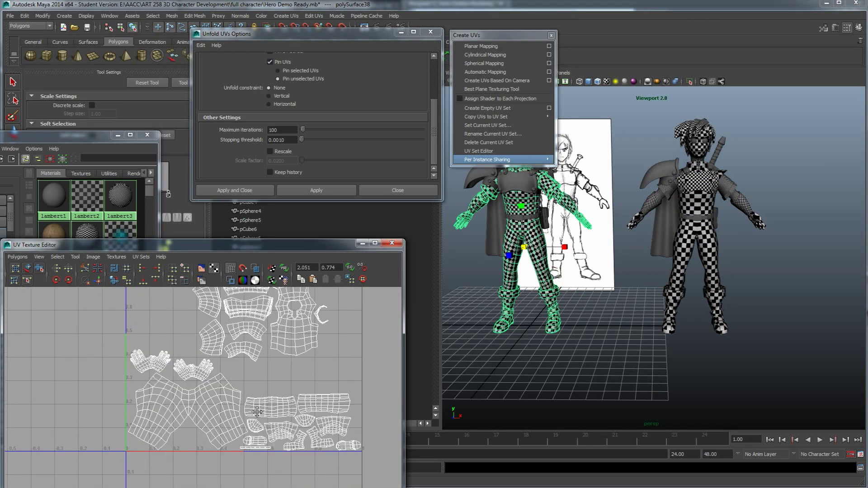
{"action": "middle_click_drag", "start_coordinate": [259, 390], "coordinate": [238, 421], "text": "alt"}
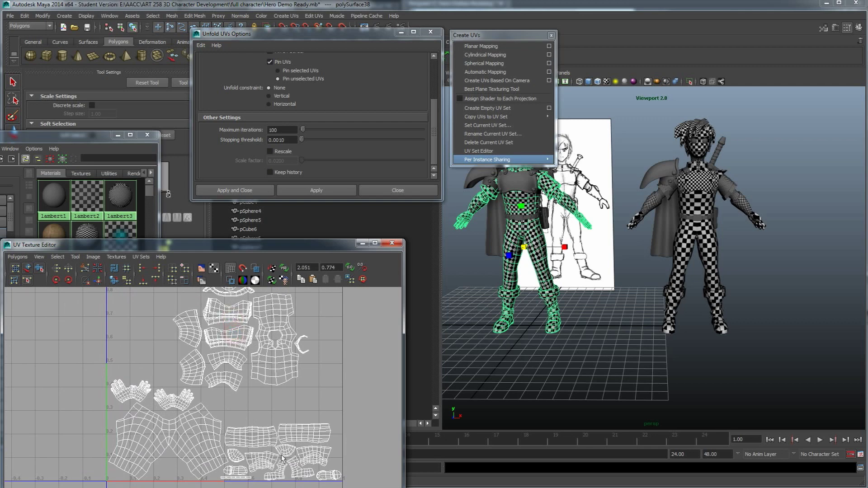
{"action": "middle_click_drag", "start_coordinate": [275, 450], "coordinate": [265, 415], "text": "alt"}
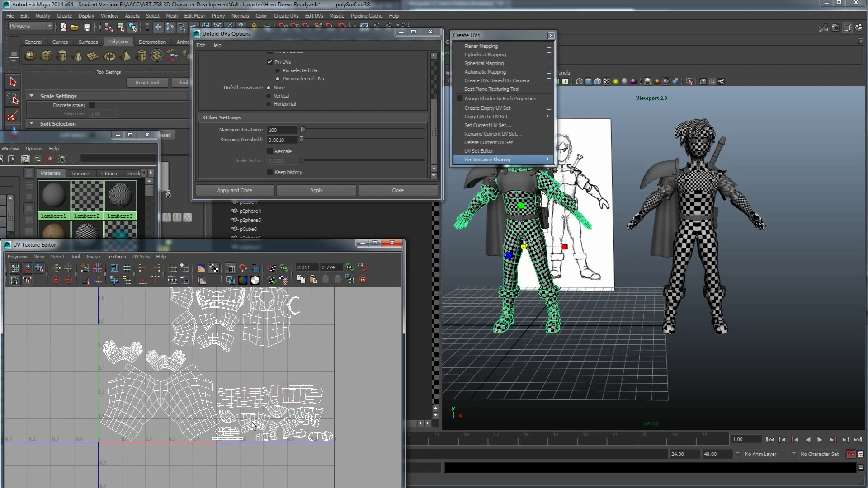
{"action": "middle_click_drag", "start_coordinate": [174, 391], "coordinate": [178, 419], "text": "alt"}
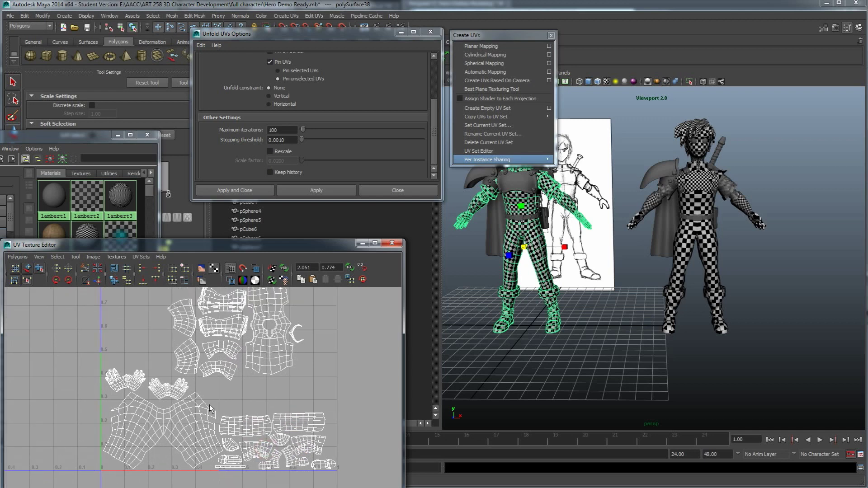
{"action": "middle_click_drag", "start_coordinate": [483, 212], "coordinate": [499, 234], "text": "alt"}
{"action": "middle_click_drag", "start_coordinate": [226, 367], "coordinate": [206, 418], "text": "alt"}
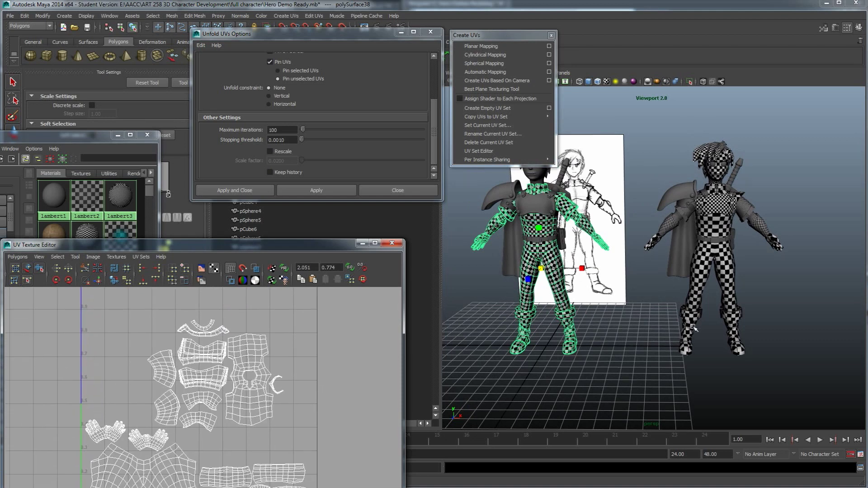
Select the whole finished reference character with its gear and examine the combined UV layout
{"action": "left_click", "coordinate": [686, 313]}
{"action": "left_click", "coordinate": [660, 286]}
{"action": "middle_click_drag", "start_coordinate": [610, 332], "coordinate": [624, 361], "text": "alt"}
{"action": "left_click_drag", "start_coordinate": [624, 361], "coordinate": [510, 188], "text": "alt"}
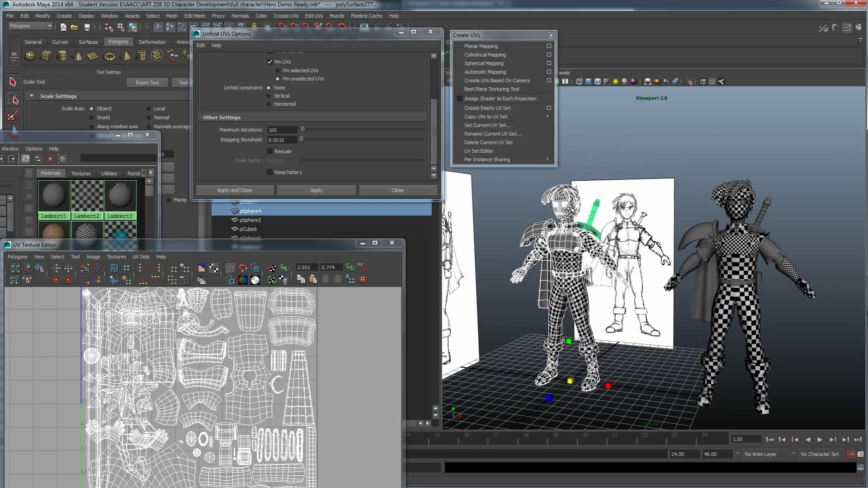
{"action": "middle_click_drag", "start_coordinate": [654, 306], "coordinate": [561, 283], "text": "alt"}
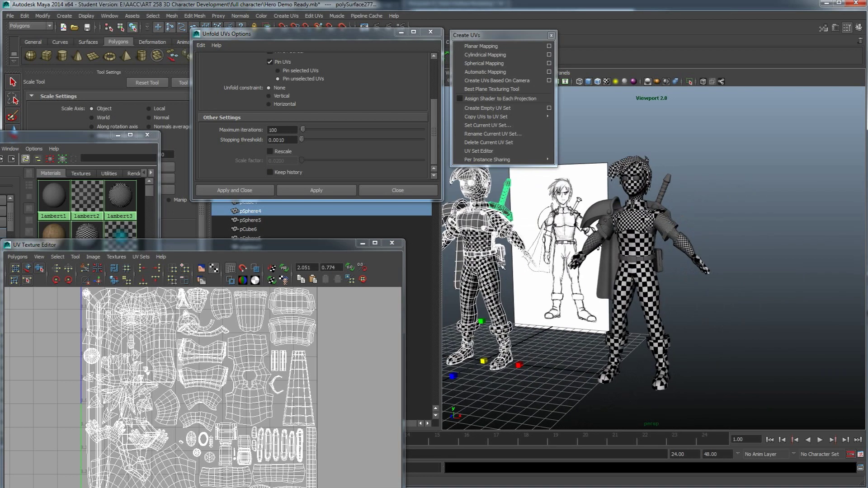
{"action": "right_click_drag", "start_coordinate": [238, 377], "coordinate": [226, 358], "text": "alt"}
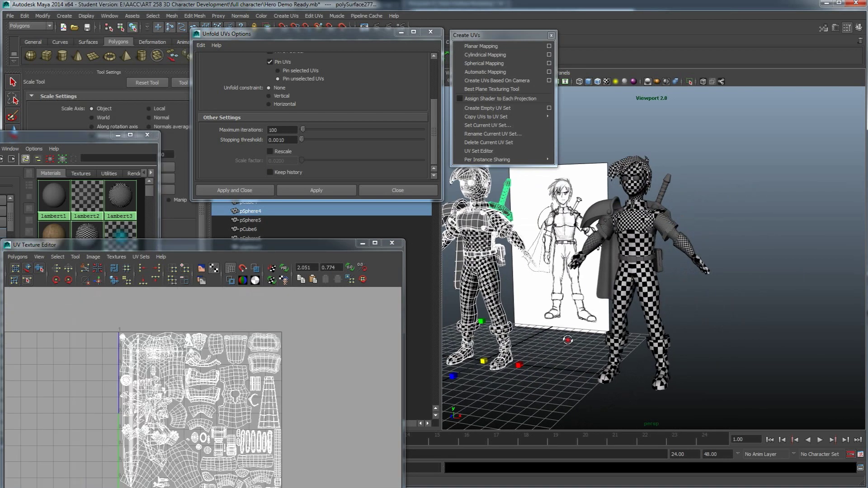
Select the unwrapped character's body and chest plate together and frame the upper body
{"action": "left_click_drag", "start_coordinate": [546, 337], "coordinate": [613, 345], "text": "alt"}
{"action": "left_click", "coordinate": [694, 295]}
{"action": "left_click", "coordinate": [686, 224], "text": "shift"}
{"action": "left_click_drag", "start_coordinate": [693, 252], "coordinate": [711, 256], "text": "alt"}
{"action": "right_click_drag", "start_coordinate": [678, 253], "coordinate": [717, 257], "text": "alt"}
{"action": "middle_click_drag", "start_coordinate": [717, 257], "coordinate": [671, 319], "text": "alt"}
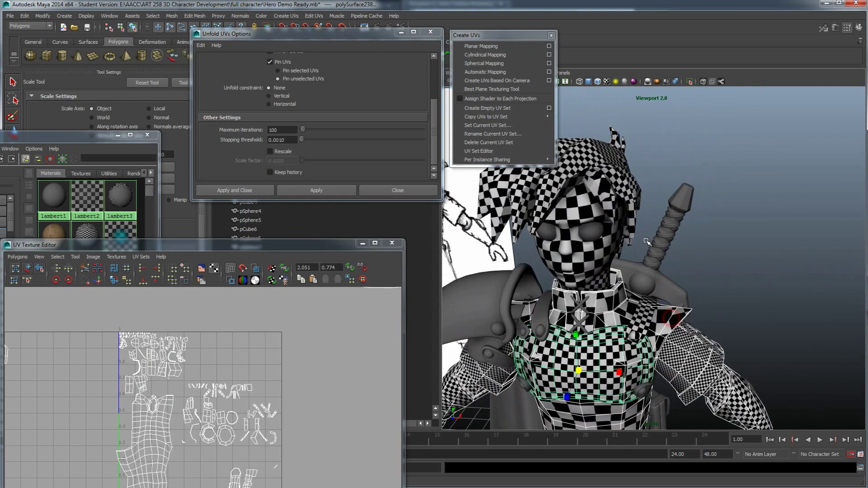
Add the hair, head and shoulder strap pieces to the selection to show all their UVs together
{"action": "left_click", "coordinate": [608, 171]}
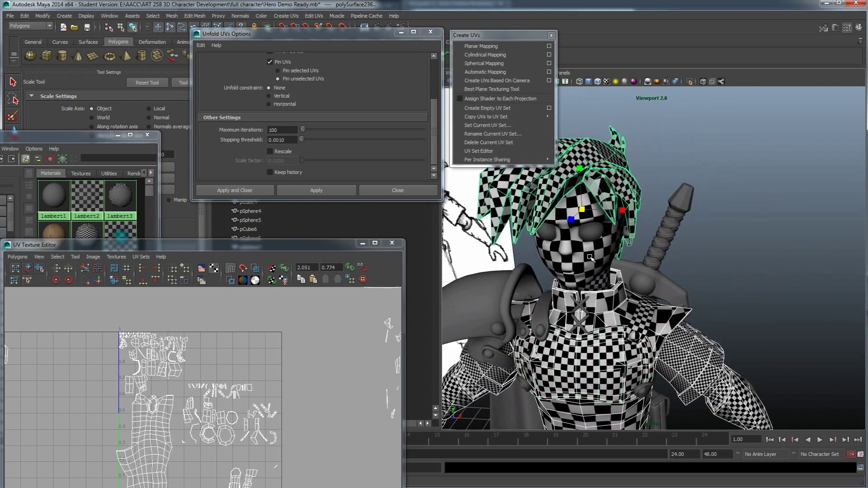
{"action": "left_click", "coordinate": [643, 313], "text": "shift"}
{"action": "left_click", "coordinate": [636, 336], "text": "shift"}
{"action": "scroll", "coordinate": [633, 334], "scroll_direction": "down", "scroll_amount": 5}
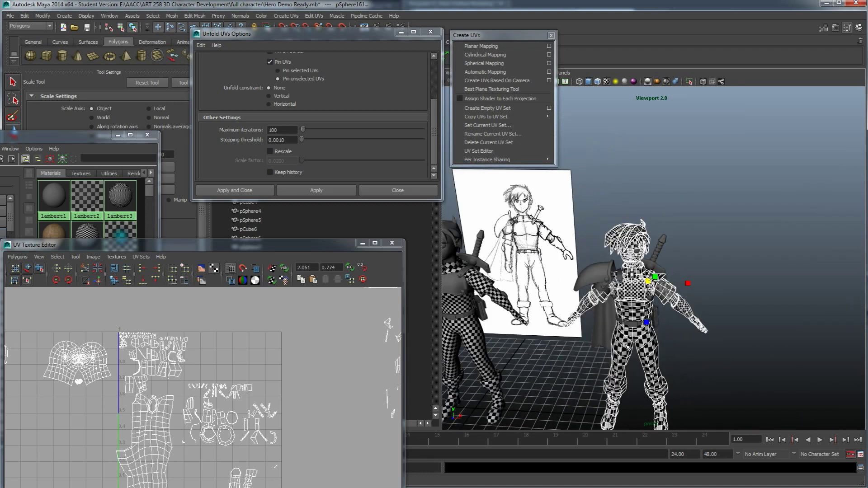
{"action": "middle_click_drag", "start_coordinate": [626, 342], "coordinate": [686, 276], "text": "alt"}
{"action": "scroll", "coordinate": [207, 423], "scroll_direction": "down", "scroll_amount": 3}
{"action": "middle_click_drag", "start_coordinate": [207, 424], "coordinate": [235, 381], "text": "alt"}
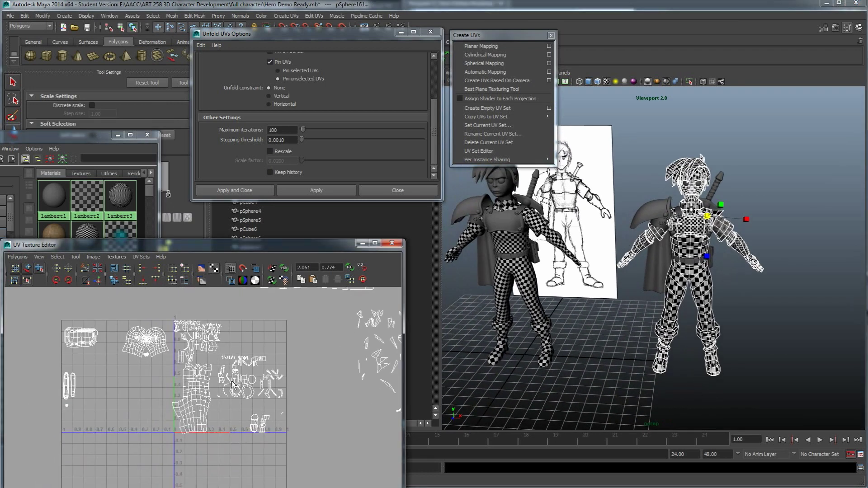
Switch to UV selection and move all the shells occupying the 0–1 UV square out below it
{"action": "left_click_drag", "start_coordinate": [305, 436], "coordinate": [172, 317]}
{"action": "right_click_drag", "start_coordinate": [208, 343], "coordinate": [244, 344]}
{"action": "left_click_drag", "start_coordinate": [297, 437], "coordinate": [173, 318]}
{"action": "key", "text": "w"}
{"action": "left_click_drag", "start_coordinate": [227, 377], "coordinate": [304, 487]}
{"action": "middle_click_drag", "start_coordinate": [296, 440], "coordinate": [305, 389], "text": "alt"}
{"action": "middle_click_drag", "start_coordinate": [204, 332], "coordinate": [229, 397], "text": "alt"}
Move the head shell to the upper-left corner of the 0–1 UV square, enlarge it slightly and compare its checker density
{"action": "left_click_drag", "start_coordinate": [230, 392], "coordinate": [145, 330]}
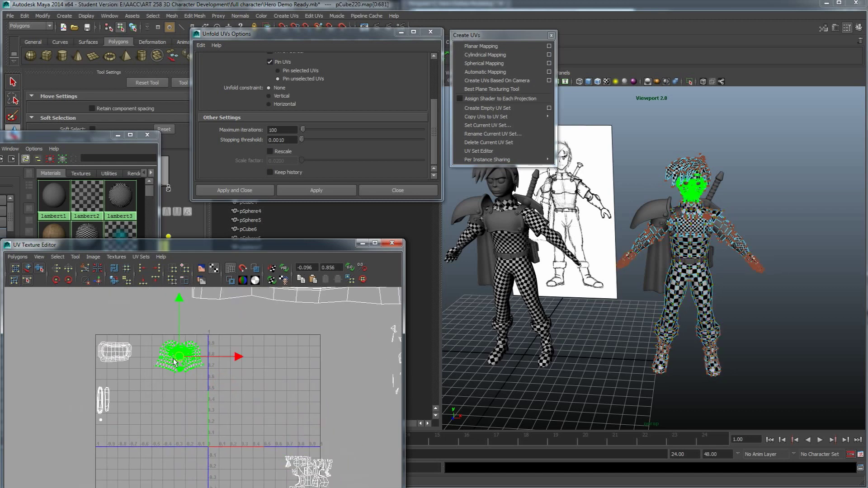
{"action": "left_click_drag", "start_coordinate": [182, 360], "coordinate": [240, 357]}
{"action": "key", "text": "r"}
{"action": "key", "text": "w"}
{"action": "middle_click_drag", "start_coordinate": [654, 235], "coordinate": [568, 277], "text": "alt"}
{"action": "right_click_drag", "start_coordinate": [568, 277], "coordinate": [689, 286], "text": "alt"}
{"action": "left_click_drag", "start_coordinate": [584, 357], "coordinate": [604, 353], "text": "alt"}
{"action": "right_click_drag", "start_coordinate": [603, 353], "coordinate": [574, 420], "text": "alt"}
{"action": "middle_click_drag", "start_coordinate": [575, 421], "coordinate": [574, 361], "text": "alt"}
{"action": "middle_click_drag", "start_coordinate": [644, 164], "coordinate": [645, 219], "text": "alt"}
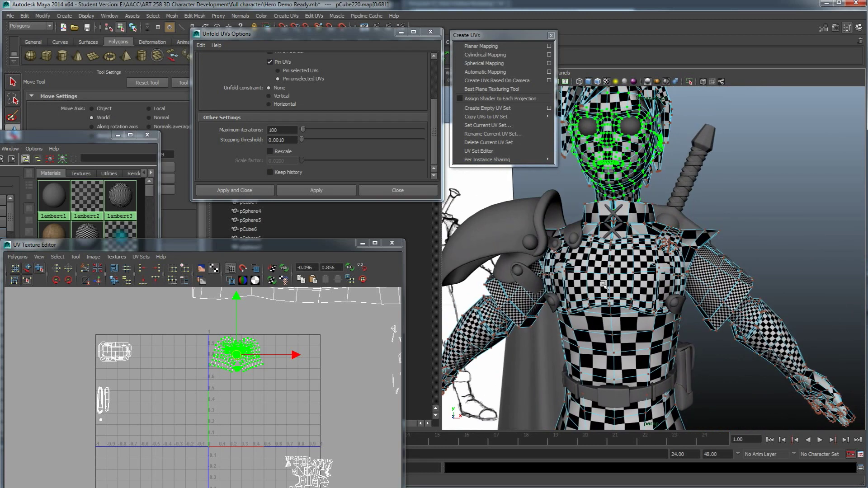
Scale down the chest plate shell to match the body's checker size and place it in the square's upper-right corner
{"action": "left_click_drag", "start_coordinate": [81, 326], "coordinate": [125, 364]}
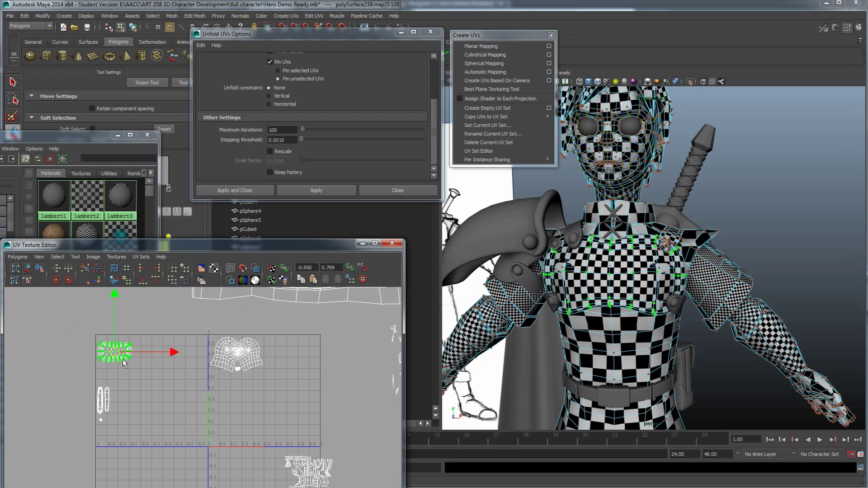
{"action": "key", "text": "r"}
{"action": "left_click_drag", "start_coordinate": [112, 355], "coordinate": [96, 381]}
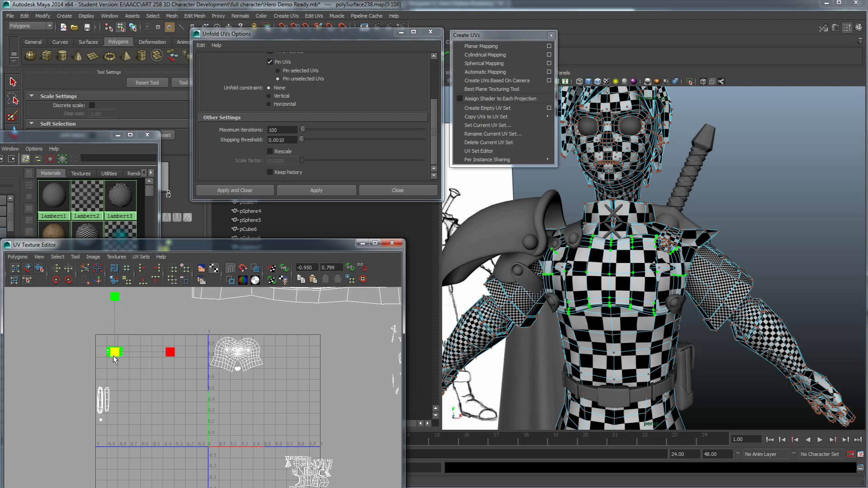
{"action": "key", "text": "w"}
{"action": "left_click_drag", "start_coordinate": [115, 352], "coordinate": [311, 342]}
Scale down the shoulder strap shells to match the body's checkers and place them in the square's lower-right corner
{"action": "left_click_drag", "start_coordinate": [128, 430], "coordinate": [86, 377]}
{"action": "left_click_drag", "start_coordinate": [665, 253], "coordinate": [607, 268], "text": "alt"}
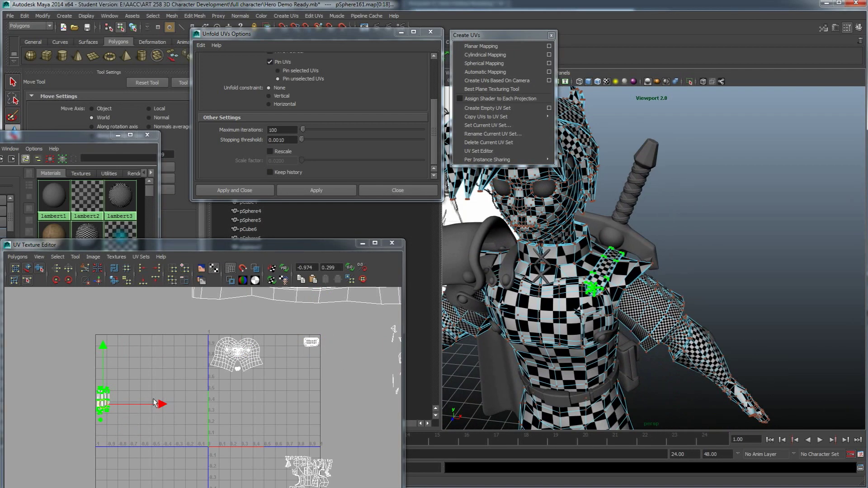
{"action": "key", "text": "r"}
{"action": "middle_click_drag", "start_coordinate": [93, 416], "coordinate": [82, 437]}
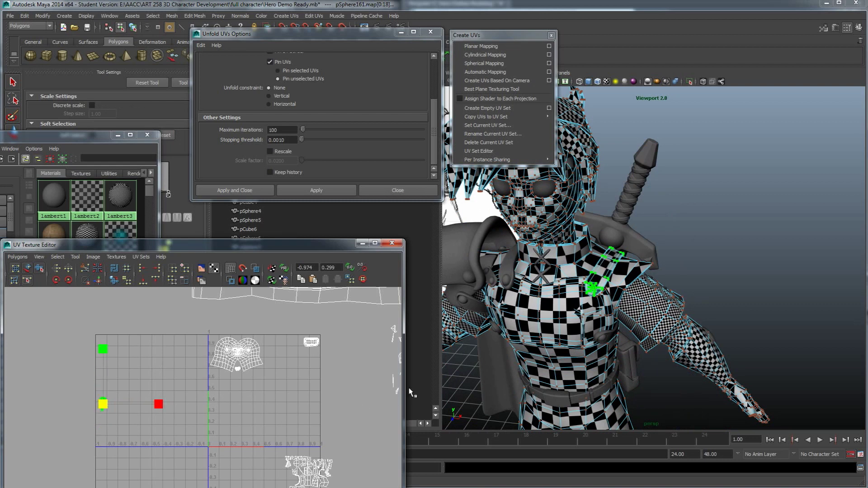
{"action": "key", "text": "w"}
{"action": "middle_click_drag", "start_coordinate": [100, 404], "coordinate": [312, 431]}
{"action": "left_click", "coordinate": [334, 405]}
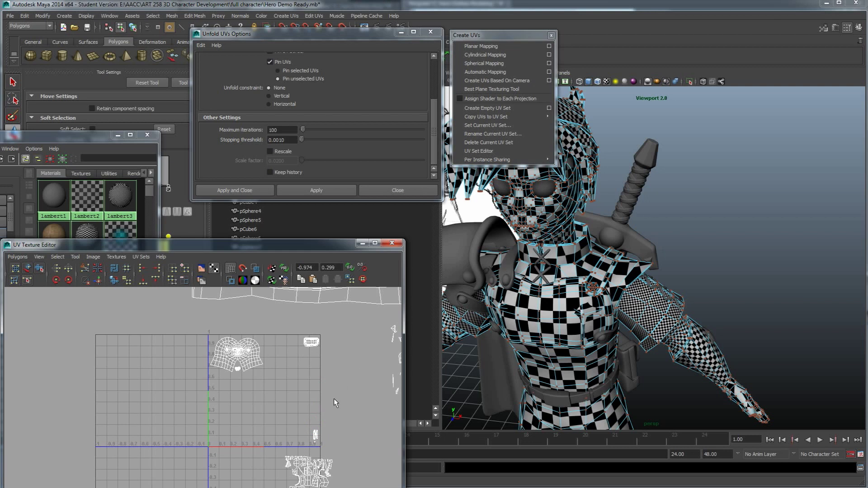
Select the full torso and leg shell and move it into the 0–1 UV square beneath the head shell
{"action": "middle_click_drag", "start_coordinate": [333, 392], "coordinate": [293, 345], "text": "alt"}
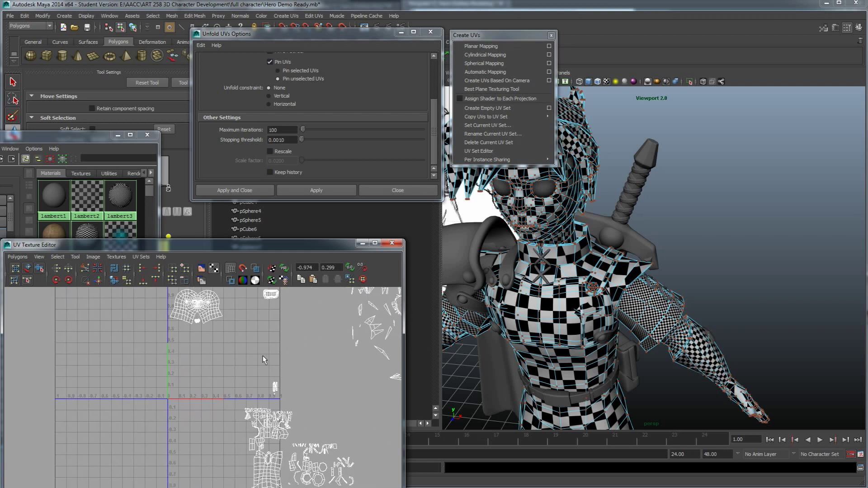
{"action": "middle_click_drag", "start_coordinate": [251, 415], "coordinate": [275, 359], "text": "alt"}
{"action": "left_click", "coordinate": [291, 449]}
{"action": "right_click_drag", "start_coordinate": [289, 449], "coordinate": [317, 435], "text": "ctrl"}
{"action": "middle_click_drag", "start_coordinate": [318, 435], "coordinate": [317, 455], "text": "alt"}
{"action": "left_click_drag", "start_coordinate": [285, 448], "coordinate": [227, 350]}
{"action": "middle_click_drag", "start_coordinate": [226, 352], "coordinate": [222, 414], "text": "alt"}
{"action": "left_click_drag", "start_coordinate": [222, 415], "coordinate": [206, 385]}
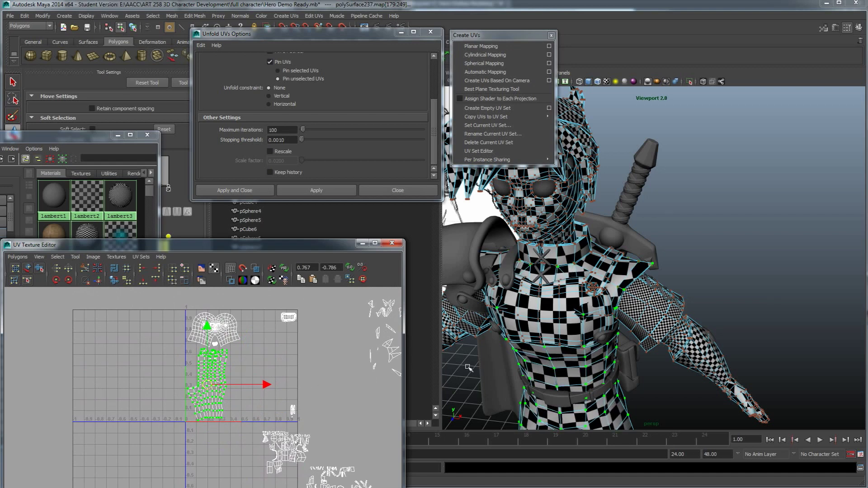
{"action": "left_click_drag", "start_coordinate": [637, 346], "coordinate": [635, 314], "text": "alt"}
{"action": "middle_click_drag", "start_coordinate": [236, 426], "coordinate": [118, 426], "text": "alt"}
{"action": "scroll", "coordinate": [258, 409], "scroll_direction": "down", "scroll_amount": 3}
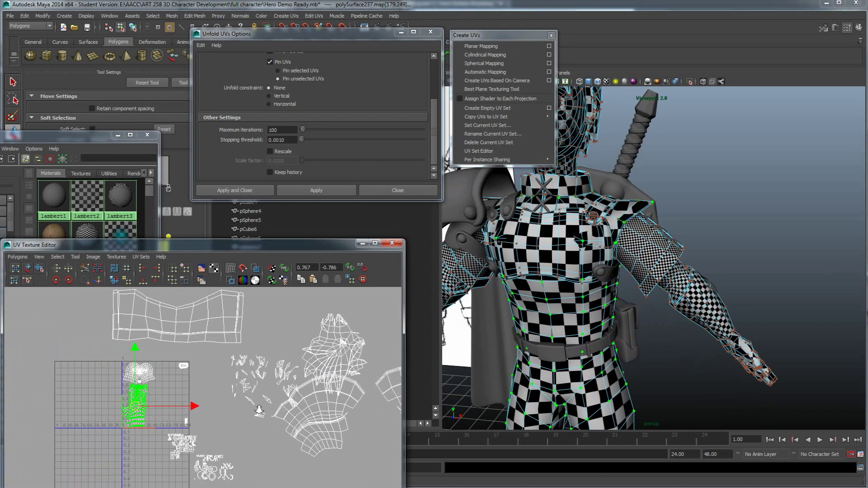
Select the full hair shell, scale it down and move it into the 0–1 UV square beside the head shell
{"action": "scroll", "coordinate": [259, 410], "scroll_direction": "down", "scroll_amount": 2}
{"action": "middle_click_drag", "start_coordinate": [259, 410], "coordinate": [191, 445], "text": "alt"}
{"action": "left_click_drag", "start_coordinate": [239, 360], "coordinate": [250, 381]}
{"action": "right_click_drag", "start_coordinate": [251, 381], "coordinate": [273, 372], "text": "ctrl"}
{"action": "key", "text": "r"}
{"action": "left_click_drag", "start_coordinate": [251, 404], "coordinate": [128, 432]}
{"action": "key", "text": "w"}
Compare the hair's checkers with the body's and shrink the hair shell further to match
{"action": "left_click_drag", "start_coordinate": [608, 299], "coordinate": [635, 278], "text": "alt"}
{"action": "left_click_drag", "start_coordinate": [626, 331], "coordinate": [640, 306], "text": "alt"}
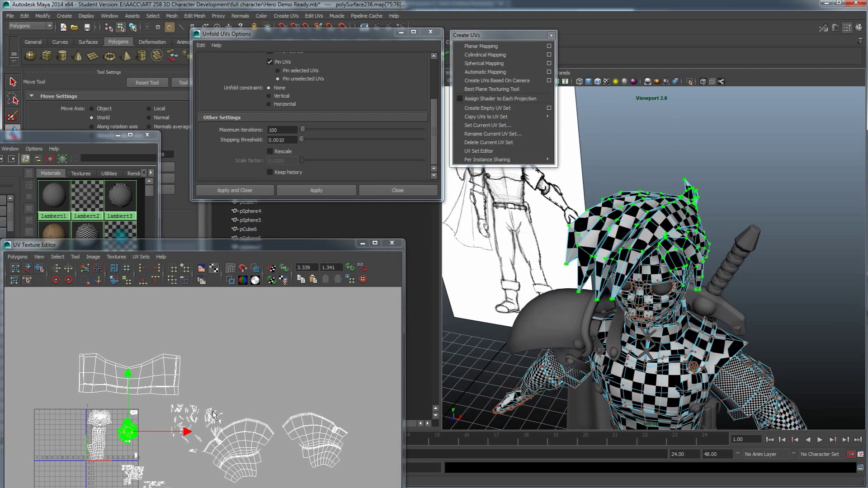
{"action": "key", "text": "r"}
{"action": "mouse_move", "coordinate": [128, 432]}
{"action": "left_mouse_down"}
{"action": "mouse_move", "coordinate": [118, 445]}
{"action": "mouse_move", "coordinate": [121, 424]}
{"action": "left_mouse_up"}
{"action": "key", "text": "w"}
{"action": "left_click", "coordinate": [231, 384]}
Select the full upper sleeve shell, scale it down and place it below the hair shell in the 0–1 UV square
{"action": "middle_click_drag", "start_coordinate": [204, 430], "coordinate": [257, 382], "text": "alt"}
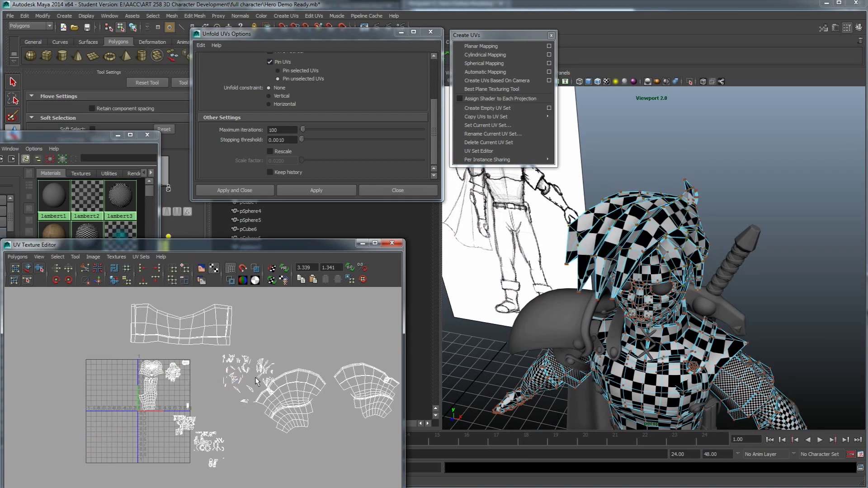
{"action": "middle_click_drag", "start_coordinate": [197, 385], "coordinate": [232, 422], "text": "alt"}
{"action": "scroll", "coordinate": [211, 403], "scroll_direction": "up", "scroll_amount": 3}
{"action": "left_click", "coordinate": [265, 355]}
{"action": "right_click_drag", "start_coordinate": [275, 348], "coordinate": [298, 339], "text": "ctrl"}
{"action": "key", "text": "r"}
{"action": "left_click_drag", "start_coordinate": [196, 336], "coordinate": [168, 386]}
{"action": "key", "text": "w"}
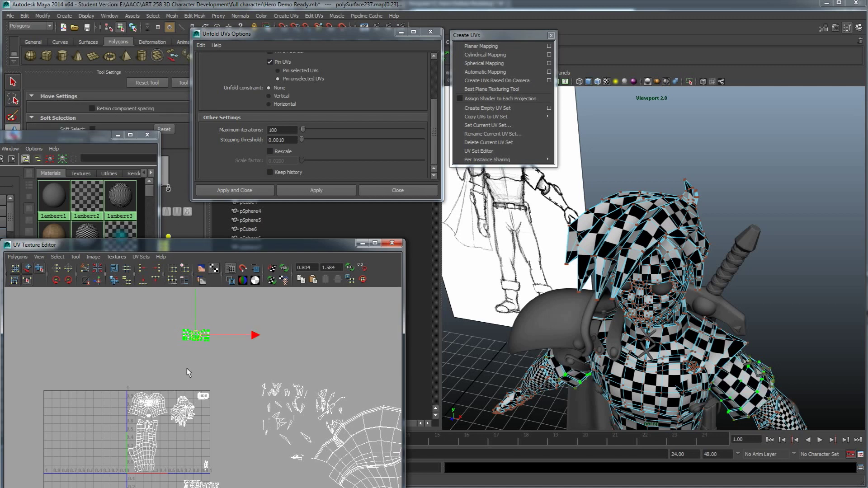
{"action": "left_click_drag", "start_coordinate": [198, 339], "coordinate": [199, 439]}
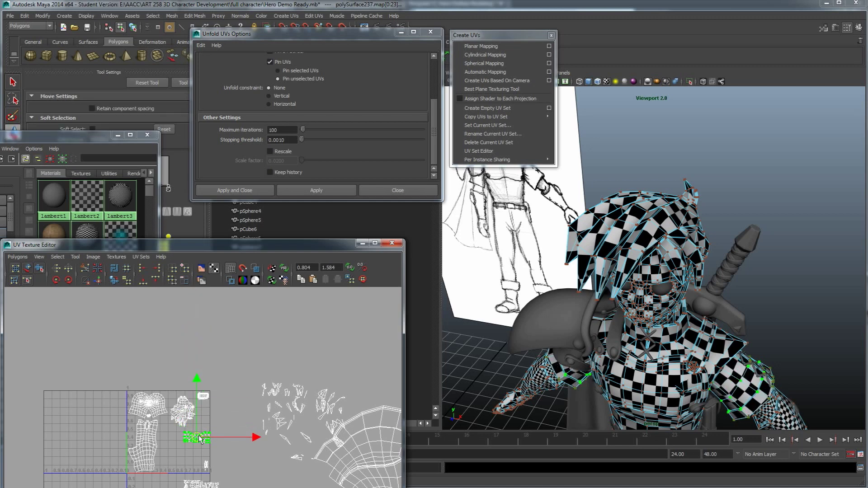
{"action": "left_click", "coordinate": [222, 420]}
{"action": "scroll", "coordinate": [223, 420], "scroll_direction": "up", "scroll_amount": 2}
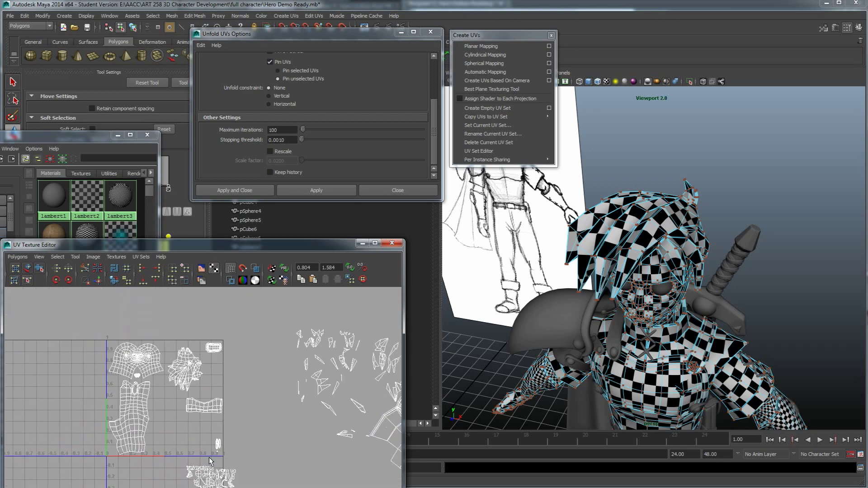
Return to object selection, select the whole finished reference character and study its packed UV layout again
{"action": "scroll", "coordinate": [567, 330], "scroll_direction": "down", "scroll_amount": 3}
{"action": "middle_click_drag", "start_coordinate": [567, 330], "coordinate": [633, 337], "text": "alt"}
{"action": "left_click_drag", "start_coordinate": [633, 336], "coordinate": [647, 333], "text": "alt"}
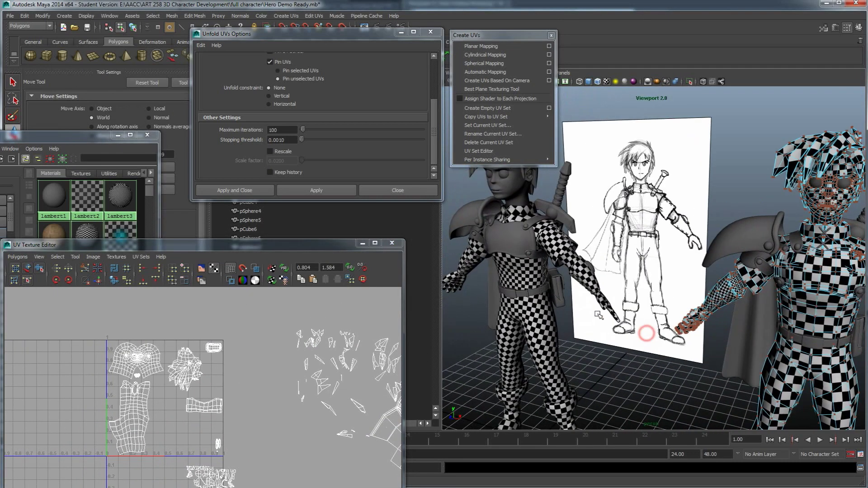
{"action": "right_click_drag", "start_coordinate": [540, 312], "coordinate": [566, 301]}
{"action": "left_click_drag", "start_coordinate": [610, 371], "coordinate": [472, 179], "text": "alt"}
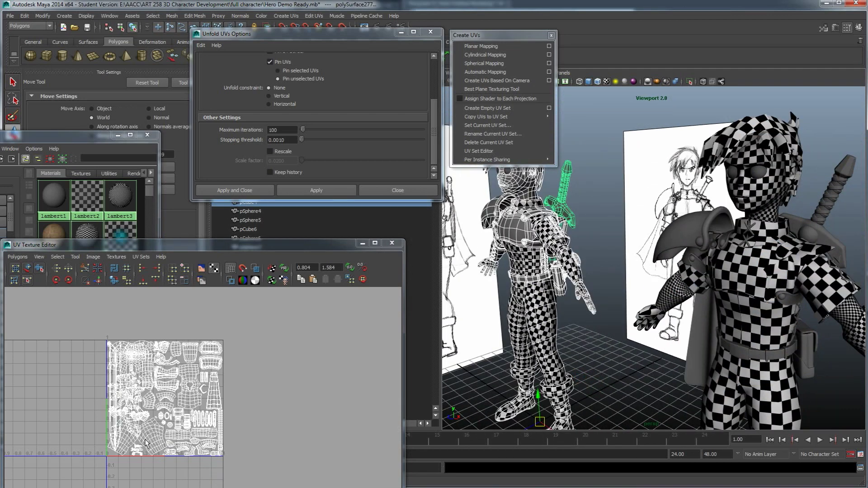
{"action": "scroll", "coordinate": [142, 438], "scroll_direction": "up", "scroll_amount": 3}
{"action": "middle_click_drag", "start_coordinate": [160, 411], "coordinate": [184, 412], "text": "alt"}
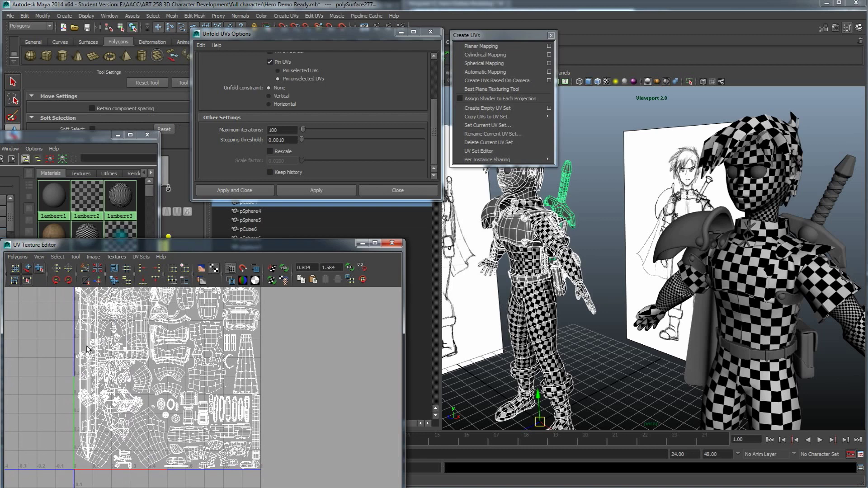
Select the reference character's sword on its own and examine how its shells are laid out in UV space
{"action": "left_click", "coordinate": [558, 202]}
{"action": "middle_click_drag", "start_coordinate": [221, 314], "coordinate": [248, 356], "text": "alt"}
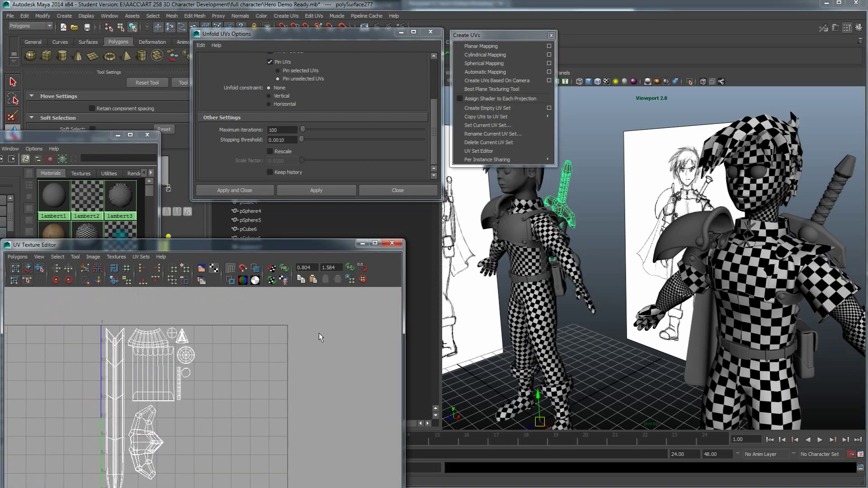
{"action": "middle_click_drag", "start_coordinate": [211, 389], "coordinate": [230, 370], "text": "alt"}
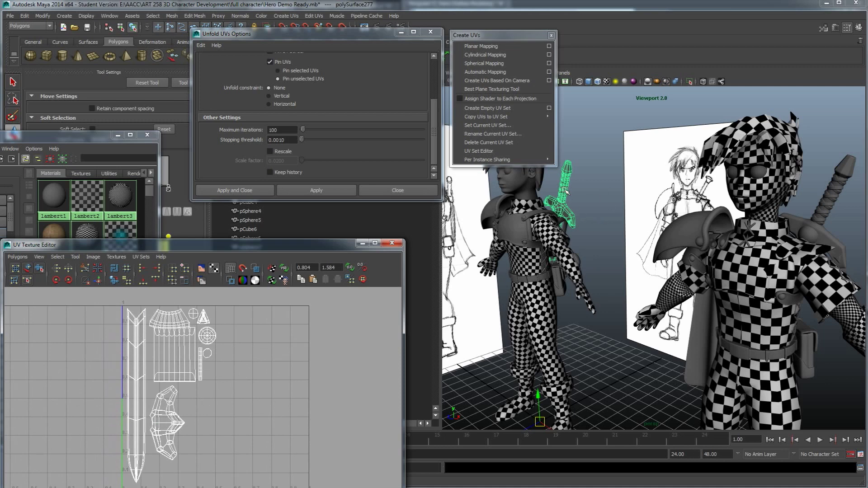
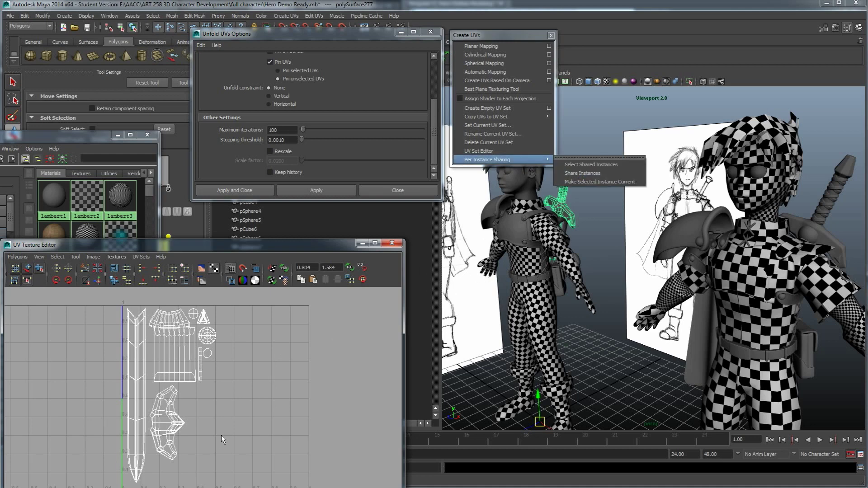
{"action": "middle_click_drag", "start_coordinate": [250, 398], "coordinate": [259, 382], "text": "alt"}
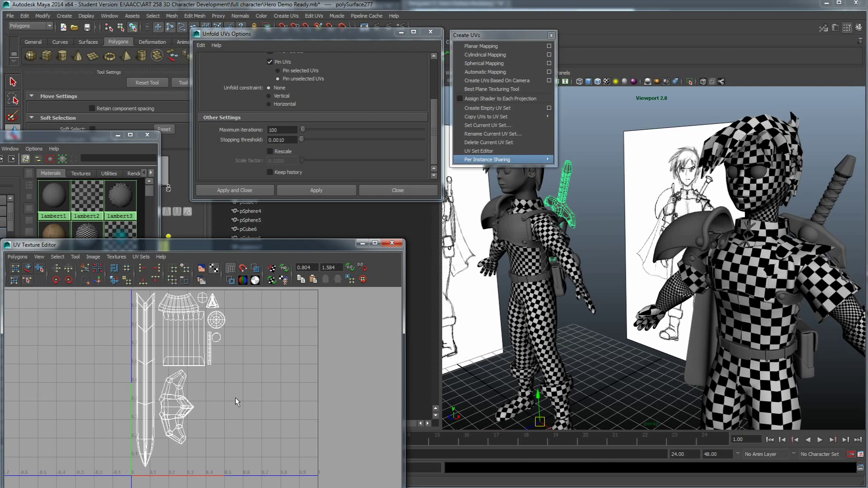
{"action": "mouse_move", "coordinate": [247, 397]}
{"action": "middle_mouse_down", "text": "alt"}
{"action": "mouse_move", "coordinate": [243, 416]}
{"action": "mouse_move", "coordinate": [251, 399]}
{"action": "middle_mouse_up", "text": "alt"}
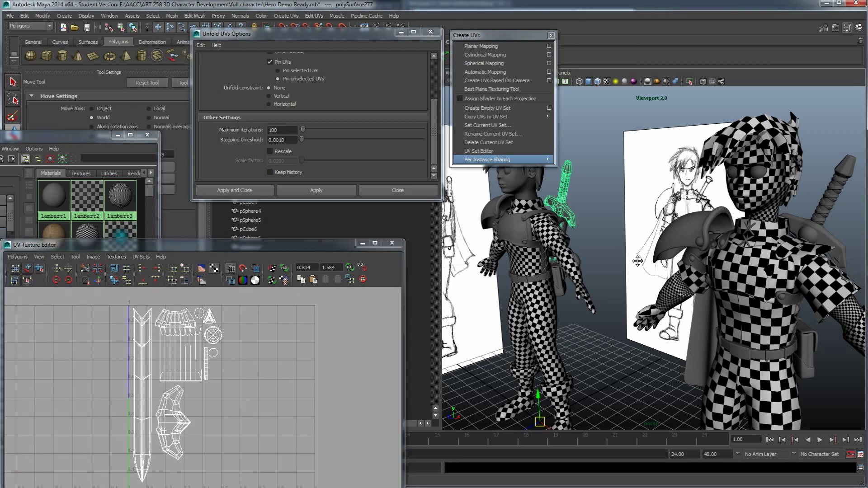
{"action": "middle_click_drag", "start_coordinate": [638, 260], "coordinate": [664, 286], "text": "alt"}
{"action": "left_click_drag", "start_coordinate": [664, 286], "coordinate": [683, 290], "text": "alt"}
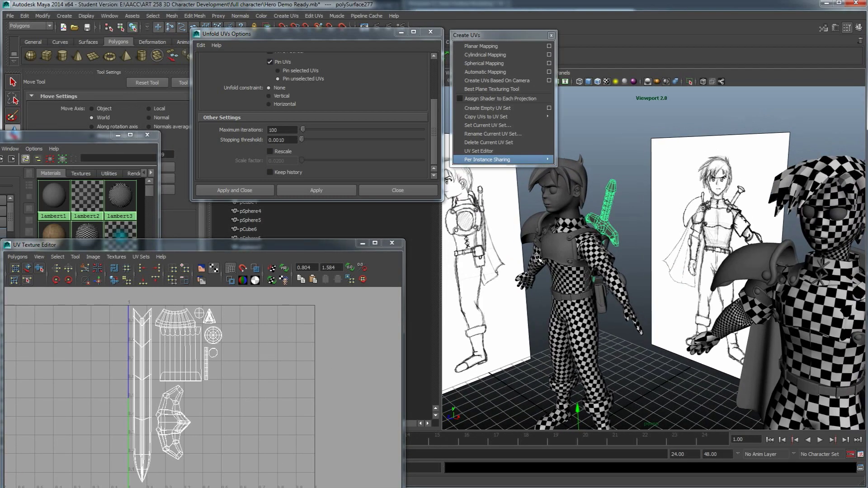
Select the reference character without the sword, enlarge its packed UV layout and compare the shells with the model parts
{"action": "left_click", "coordinate": [611, 209]}
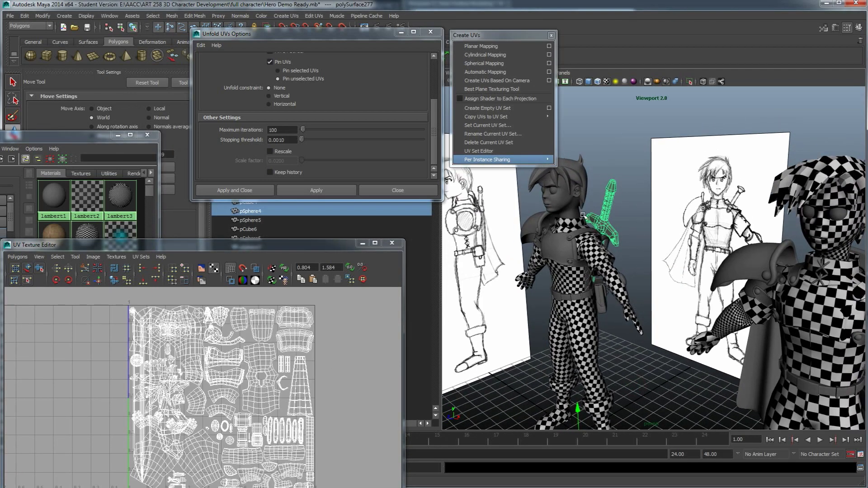
{"action": "left_click", "coordinate": [153, 374]}
{"action": "middle_click_drag", "start_coordinate": [187, 416], "coordinate": [200, 390], "text": "alt"}
{"action": "middle_click_drag", "start_coordinate": [318, 313], "coordinate": [309, 321], "text": "alt"}
{"action": "left_click_drag", "start_coordinate": [326, 256], "coordinate": [376, 156]}
{"action": "middle_click_drag", "start_coordinate": [319, 350], "coordinate": [279, 370], "text": "alt"}
{"action": "scroll", "coordinate": [286, 376], "scroll_direction": "up", "scroll_amount": 2}
{"action": "middle_click_drag", "start_coordinate": [236, 300], "coordinate": [226, 312], "text": "alt"}
{"action": "scroll", "coordinate": [226, 312], "scroll_direction": "down", "scroll_amount": 1}
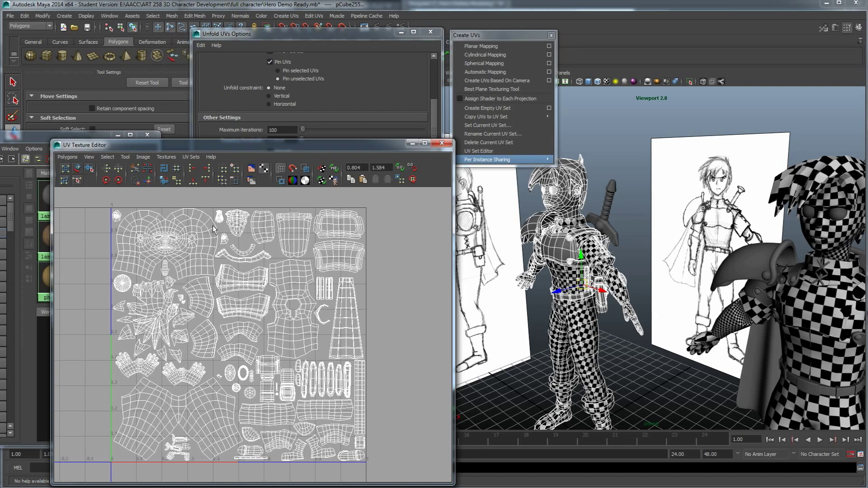
{"action": "scroll", "coordinate": [237, 219], "scroll_direction": "up", "scroll_amount": 1}
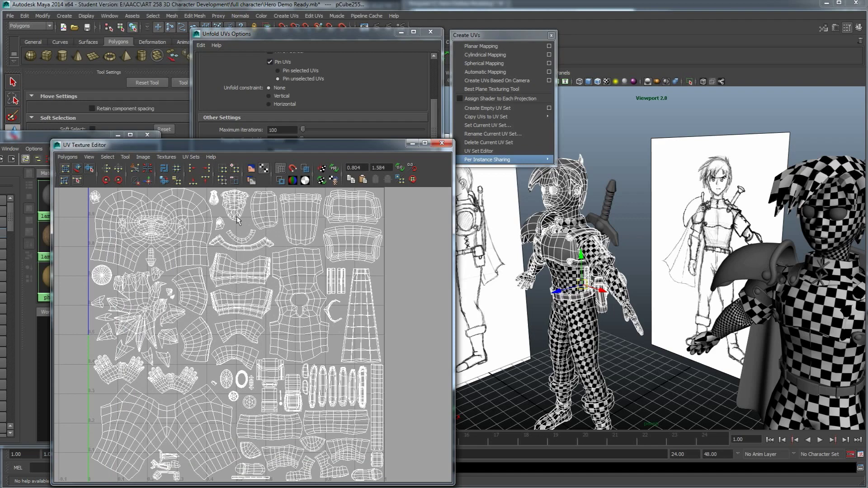
{"action": "scroll", "coordinate": [240, 233], "scroll_direction": "up", "scroll_amount": 1}
{"action": "left_click_drag", "start_coordinate": [843, 292], "coordinate": [798, 192], "text": "alt"}
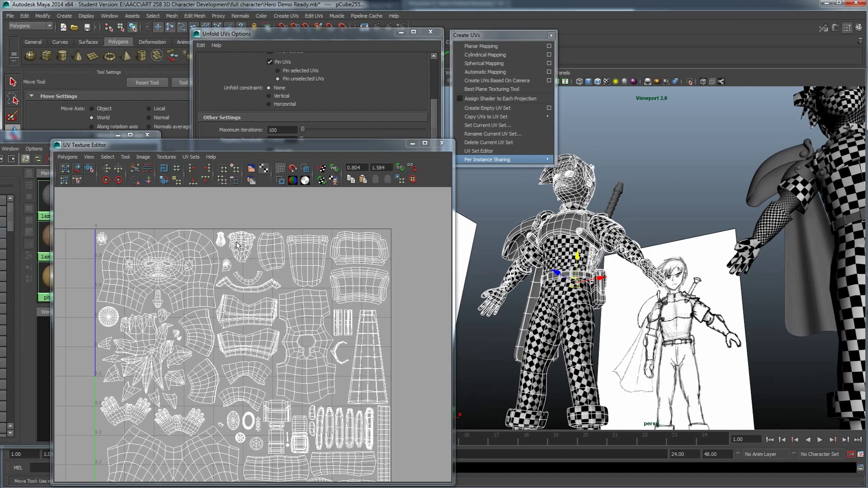
{"action": "scroll", "coordinate": [253, 255], "scroll_direction": "down", "scroll_amount": 3}
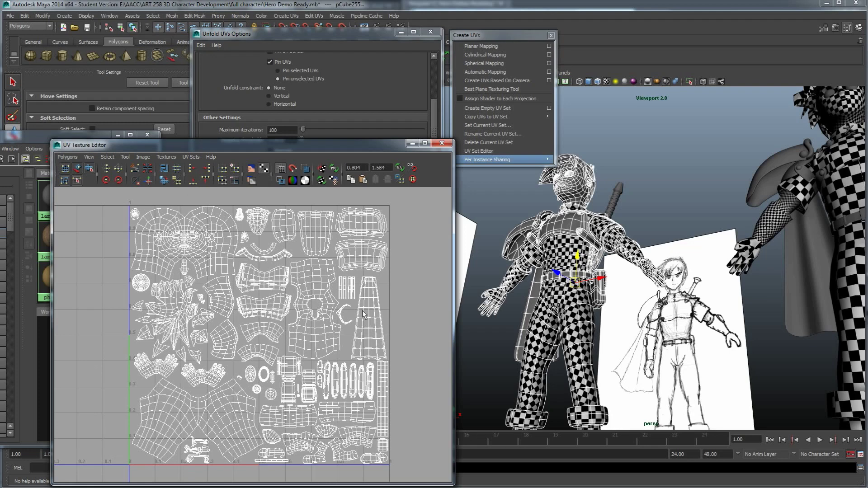
{"action": "left_click_drag", "start_coordinate": [594, 239], "coordinate": [608, 253], "text": "alt"}
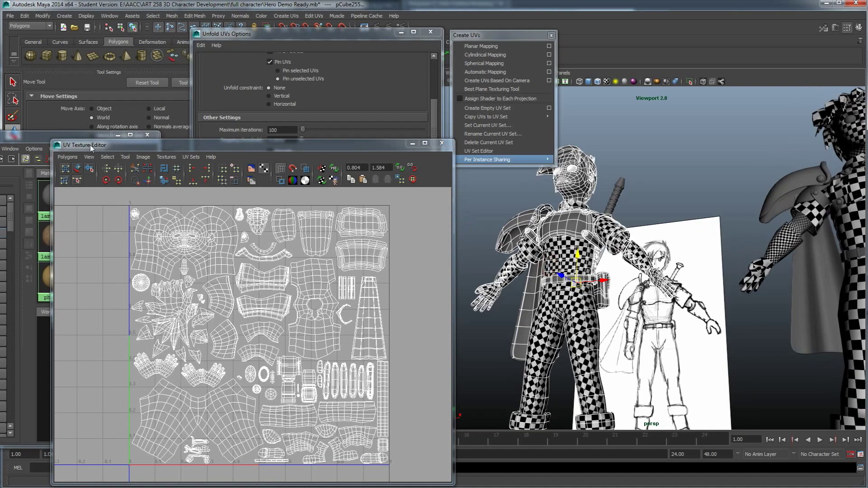
Assign the lambert3 checker material to the whole reference character except the sword, and clear the selection
{"action": "left_click", "coordinate": [44, 139]}
{"action": "right_click", "coordinate": [82, 239]}
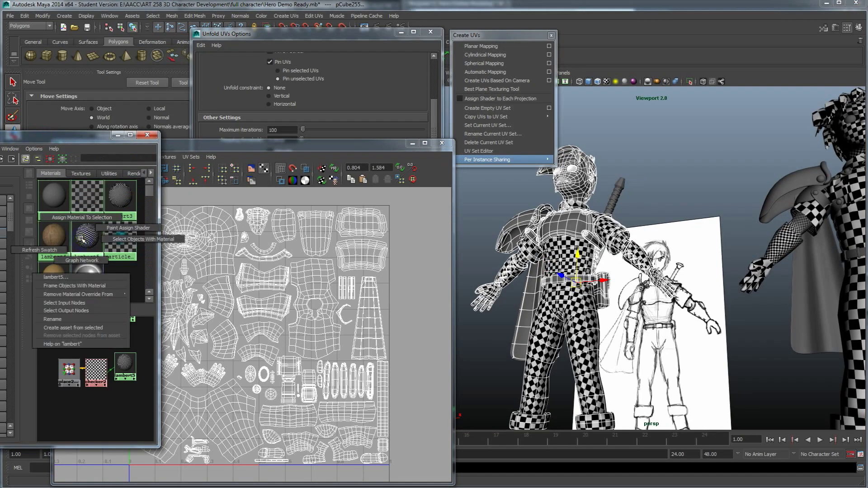
{"action": "right_click", "coordinate": [118, 196]}
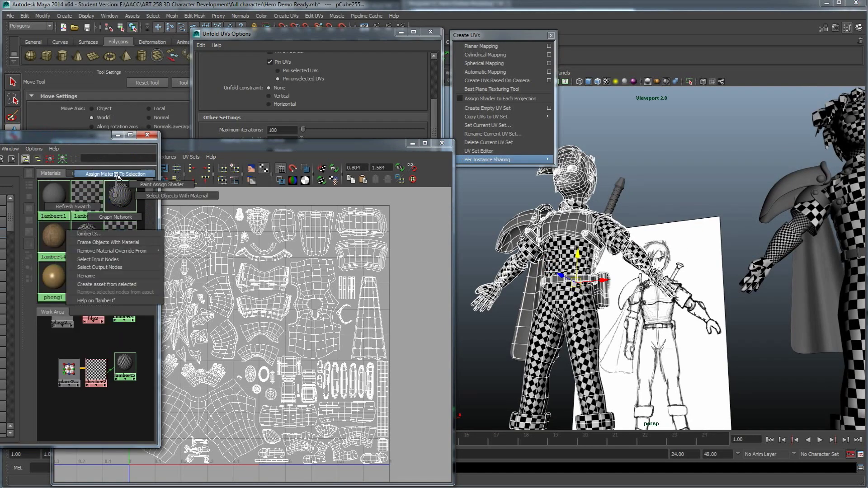
{"action": "left_click", "coordinate": [117, 176]}
{"action": "left_click_drag", "start_coordinate": [589, 209], "coordinate": [602, 316], "text": "alt"}
{"action": "scroll", "coordinate": [601, 323], "scroll_direction": "up", "scroll_amount": 5}
{"action": "middle_click_drag", "start_coordinate": [620, 294], "coordinate": [688, 292], "text": "alt"}
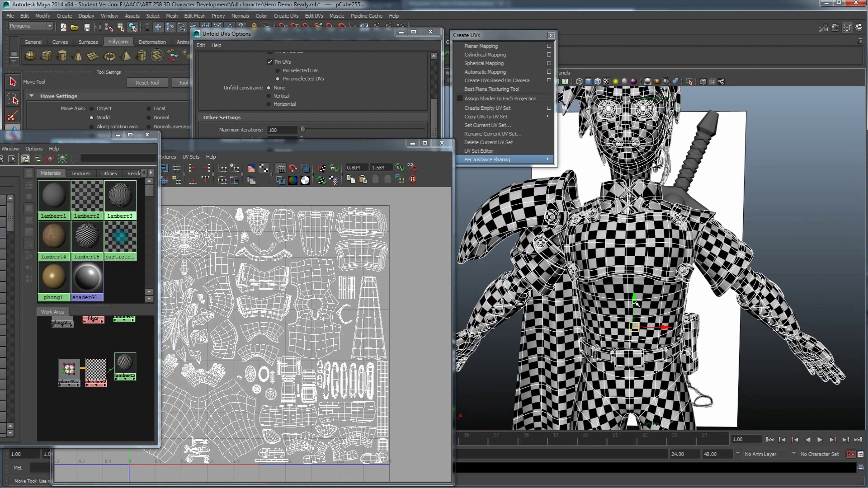
{"action": "left_click", "coordinate": [796, 250]}
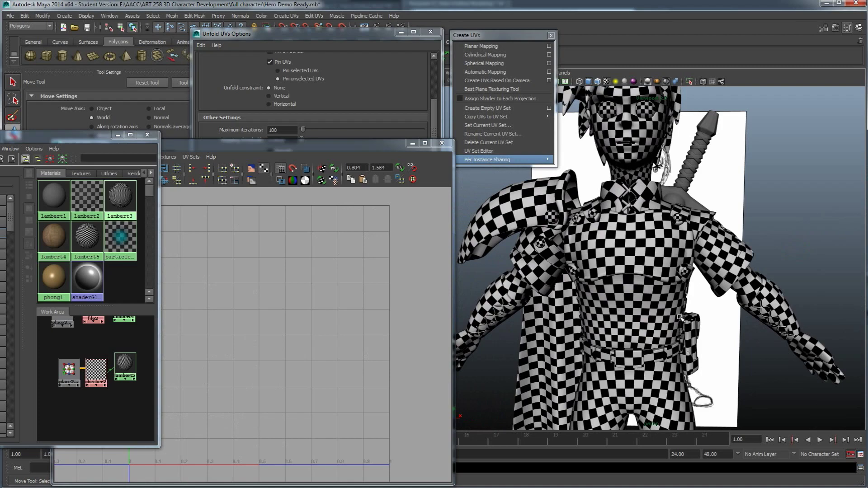
Inspect the checker density on the reference character's head, torso and legs
{"action": "middle_click_drag", "start_coordinate": [641, 217], "coordinate": [648, 266], "text": "alt"}
{"action": "left_click_drag", "start_coordinate": [619, 301], "coordinate": [624, 295], "text": "alt"}
{"action": "middle_click_drag", "start_coordinate": [624, 296], "coordinate": [650, 180], "text": "alt"}
{"action": "mouse_move", "coordinate": [635, 276]}
{"action": "left_mouse_down", "text": "alt"}
{"action": "mouse_move", "coordinate": [665, 283]}
{"action": "mouse_move", "coordinate": [592, 271]}
{"action": "left_mouse_up", "text": "alt"}
{"action": "scroll", "coordinate": [645, 285], "scroll_direction": "down", "scroll_amount": 5}
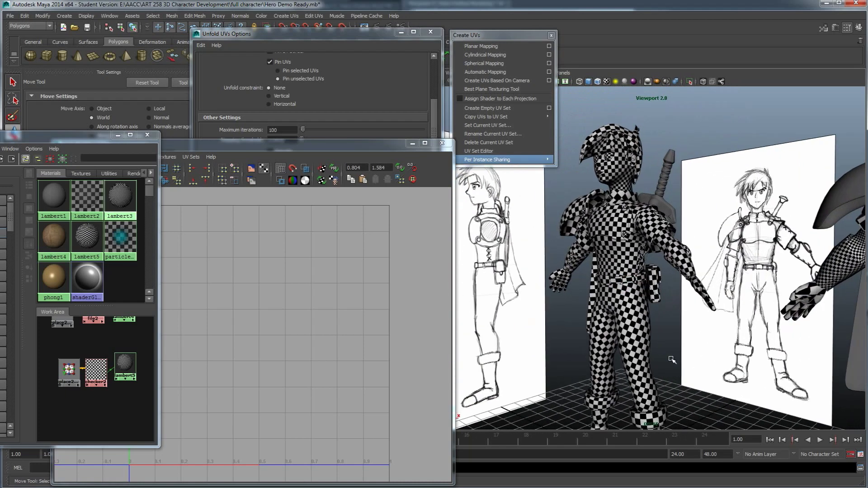
Reselect the reference character without the sword and compare its UV shells with the checkers on its back, side and arm
{"action": "left_click", "coordinate": [584, 176]}
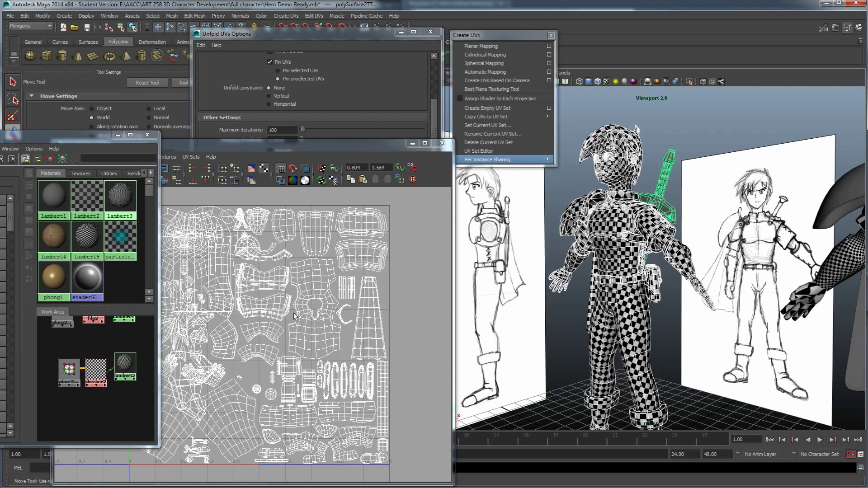
{"action": "left_click", "coordinate": [279, 364]}
{"action": "left_click_drag", "start_coordinate": [680, 171], "coordinate": [665, 172], "text": "shift"}
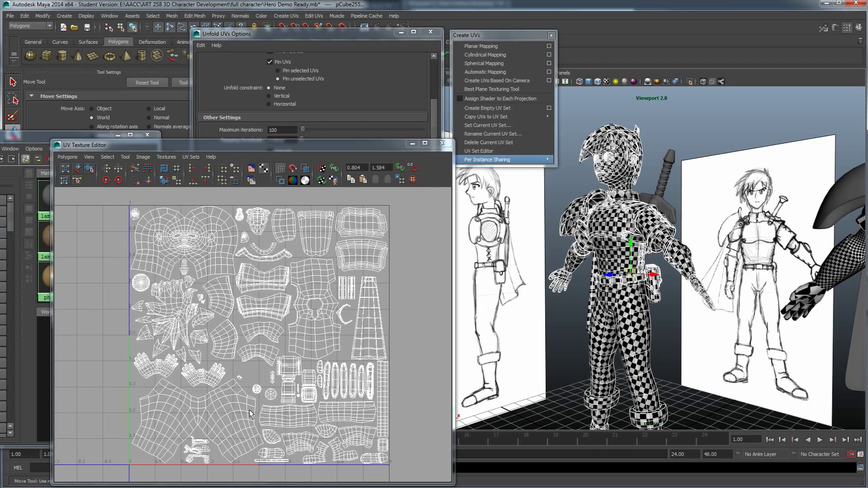
{"action": "left_click_drag", "start_coordinate": [608, 346], "coordinate": [697, 325], "text": "alt"}
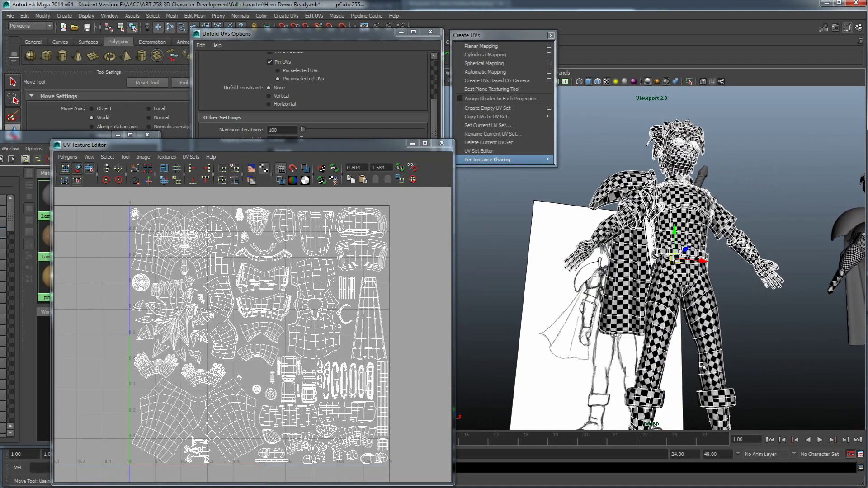
{"action": "left_click_drag", "start_coordinate": [677, 312], "coordinate": [637, 317], "text": "alt"}
{"action": "right_click_drag", "start_coordinate": [637, 317], "coordinate": [618, 350], "text": "alt"}
{"action": "left_click_drag", "start_coordinate": [618, 351], "coordinate": [635, 346], "text": "alt"}
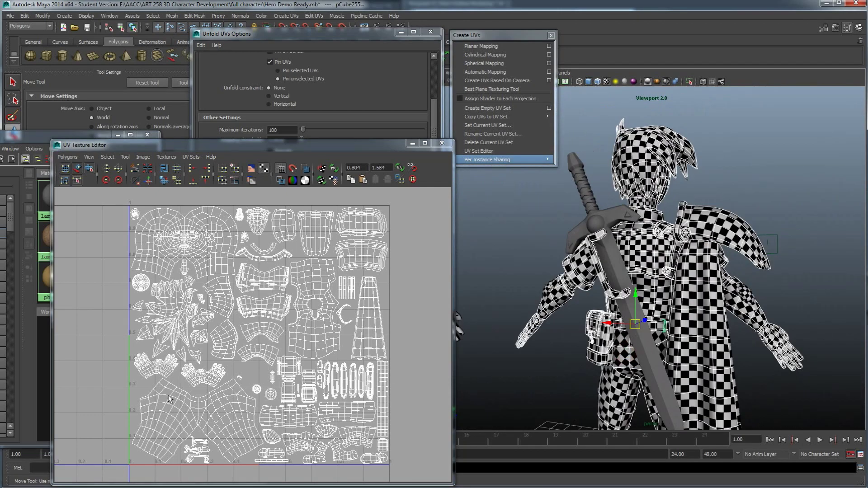
{"action": "left_click_drag", "start_coordinate": [620, 367], "coordinate": [584, 348], "text": "alt"}
{"action": "left_click_drag", "start_coordinate": [707, 340], "coordinate": [647, 332], "text": "alt"}
{"action": "scroll", "coordinate": [646, 332], "scroll_direction": "up", "scroll_amount": 5}
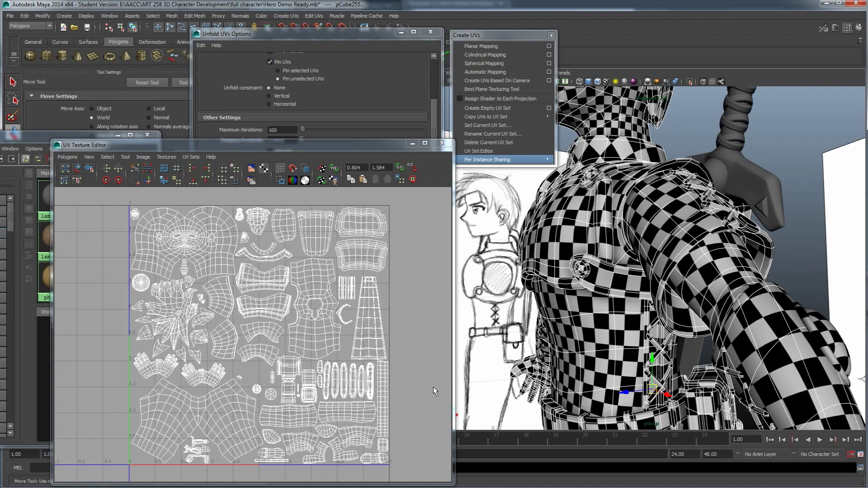
{"action": "left_click_drag", "start_coordinate": [645, 382], "coordinate": [649, 360], "text": "alt"}
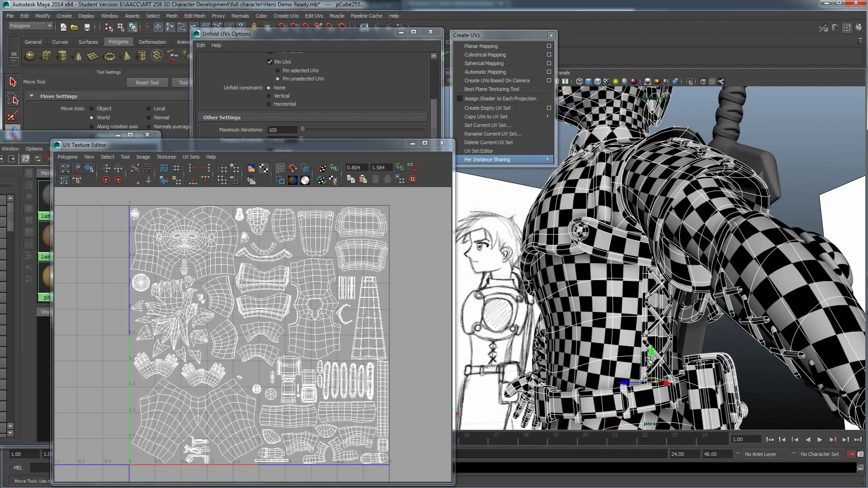
{"action": "left_click_drag", "start_coordinate": [647, 307], "coordinate": [631, 348], "text": "alt"}
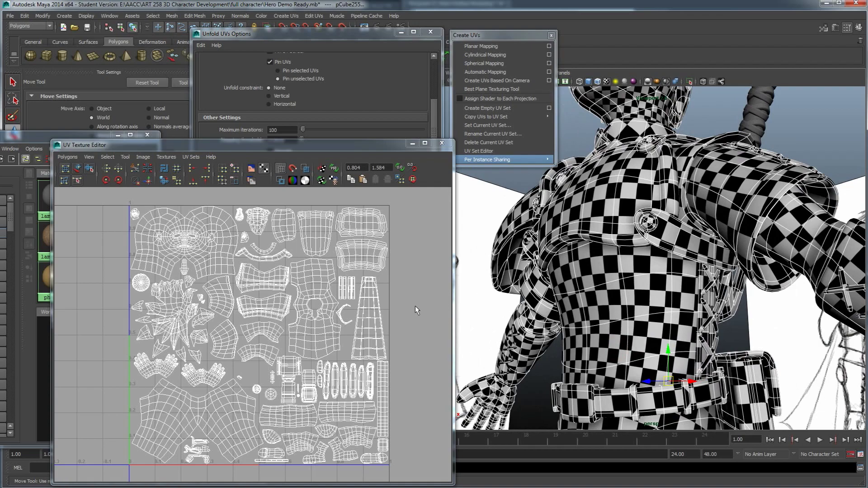
Compare the checker size on the reference character's torso, shoulder armour and face with the matching UV shells
{"action": "left_click", "coordinate": [314, 333]}
{"action": "left_click_drag", "start_coordinate": [696, 249], "coordinate": [679, 272], "text": "alt"}
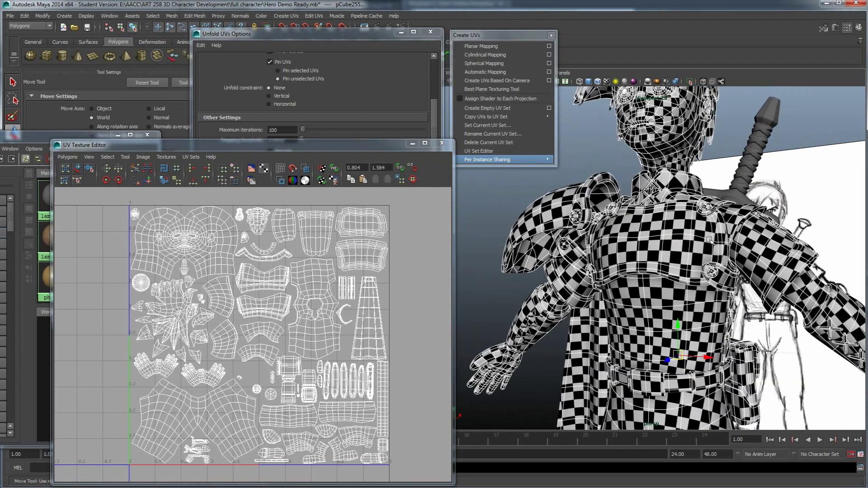
{"action": "middle_click_drag", "start_coordinate": [679, 190], "coordinate": [676, 287], "text": "alt"}
{"action": "left_click_drag", "start_coordinate": [676, 287], "coordinate": [692, 193], "text": "alt"}
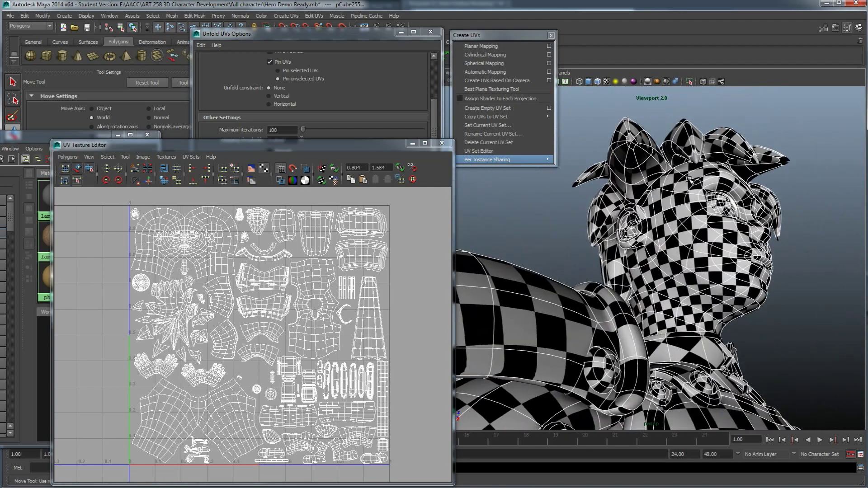
{"action": "left_click_drag", "start_coordinate": [706, 260], "coordinate": [639, 277], "text": "alt"}
{"action": "right_click_drag", "start_coordinate": [639, 277], "coordinate": [602, 289], "text": "alt"}
{"action": "middle_click_drag", "start_coordinate": [633, 312], "coordinate": [638, 257], "text": "alt"}
{"action": "left_click_drag", "start_coordinate": [637, 258], "coordinate": [673, 273], "text": "alt"}
{"action": "right_click_drag", "start_coordinate": [672, 273], "coordinate": [644, 289], "text": "alt"}
{"action": "middle_click_drag", "start_coordinate": [644, 289], "coordinate": [614, 228], "text": "alt"}
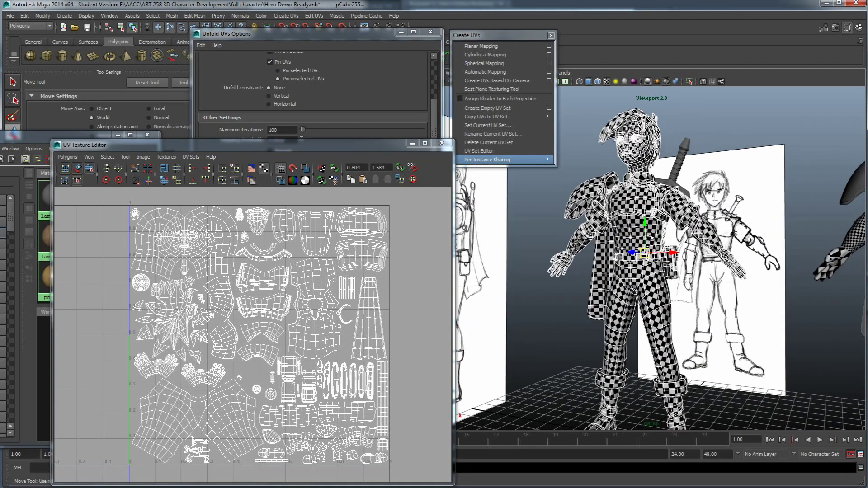
{"action": "scroll", "coordinate": [305, 346], "scroll_direction": "down", "scroll_amount": 1}
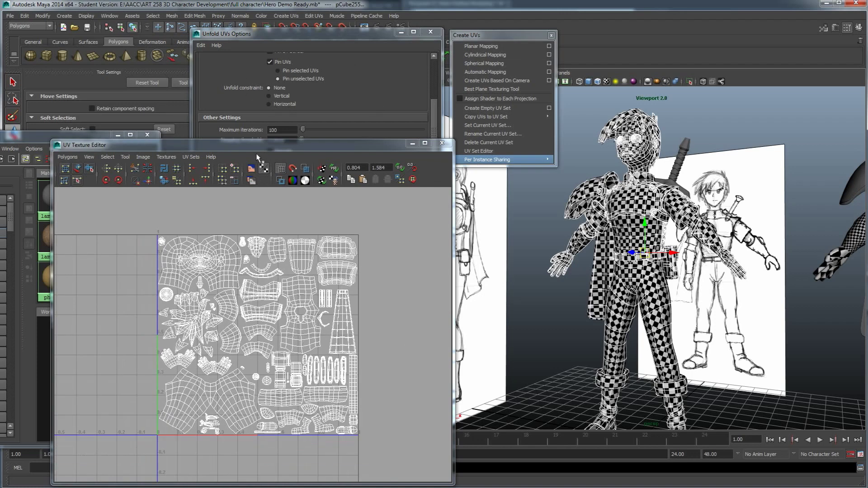
Rearrange the UV and material windows so that the material swatches are accessible beside the reference character
{"action": "left_click_drag", "start_coordinate": [254, 141], "coordinate": [253, 168]}
{"action": "left_click_drag", "start_coordinate": [89, 134], "coordinate": [58, 113]}
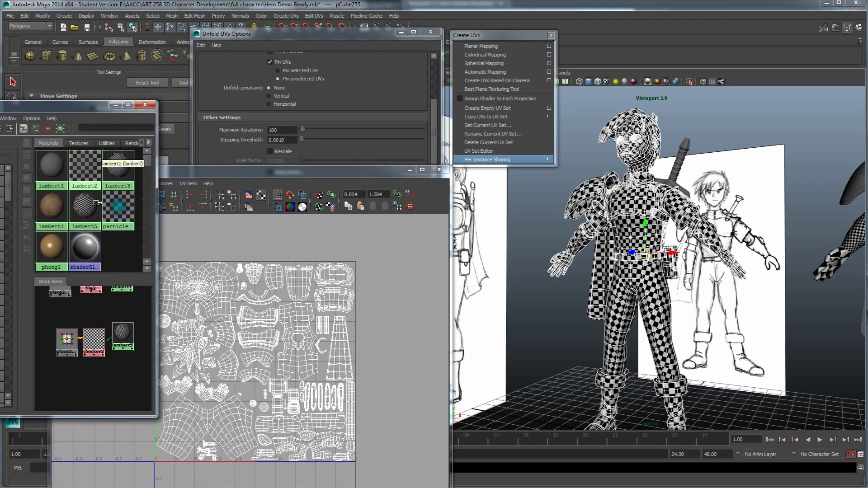
{"action": "middle_click_drag", "start_coordinate": [609, 270], "coordinate": [613, 282], "text": "alt"}
{"action": "left_click_drag", "start_coordinate": [628, 286], "coordinate": [620, 285], "text": "alt"}
{"action": "scroll", "coordinate": [620, 286], "scroll_direction": "up", "scroll_amount": 3}
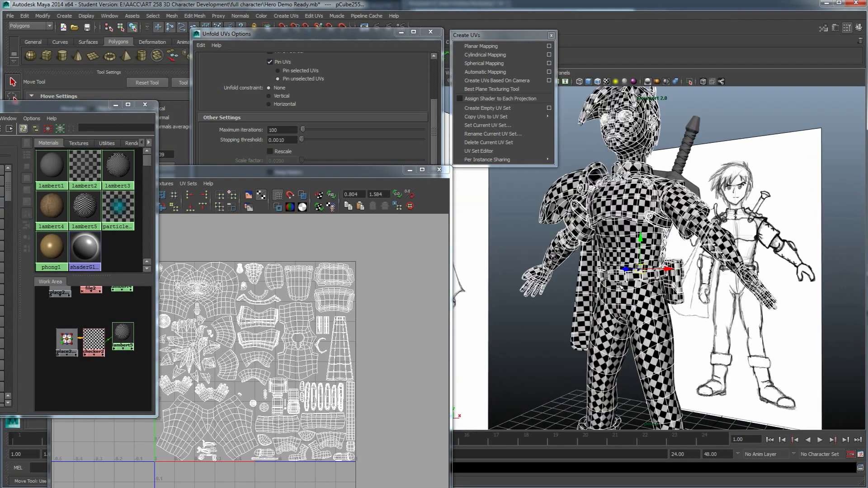
{"action": "scroll", "coordinate": [545, 267], "scroll_direction": "down", "scroll_amount": 2}
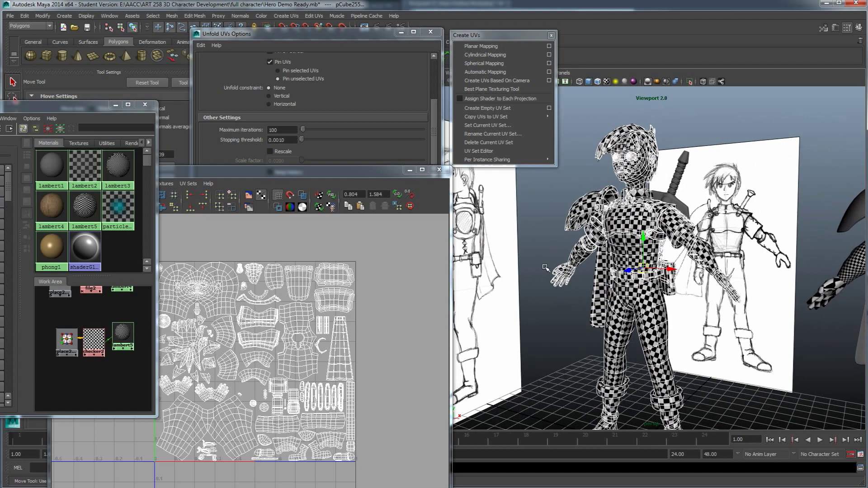
Assign the lambert4 woven material to the reference character without the sword, then deselect it to view the texture
{"action": "left_click", "coordinate": [543, 250]}
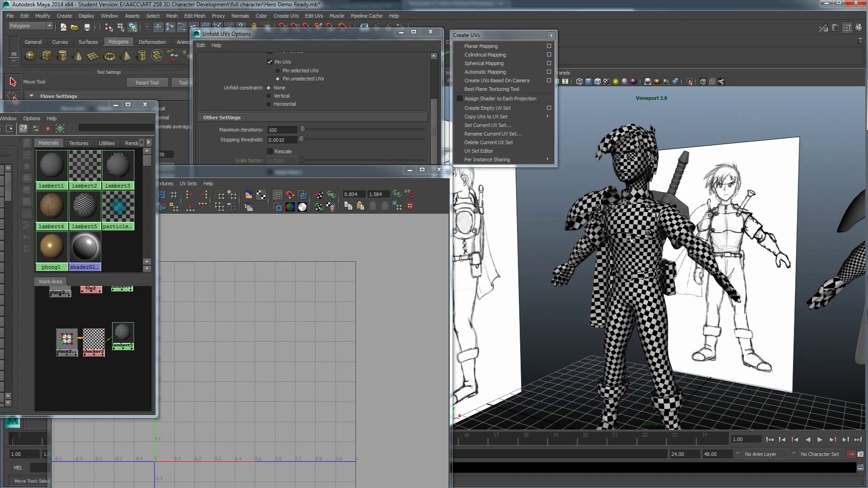
{"action": "left_click", "coordinate": [627, 238]}
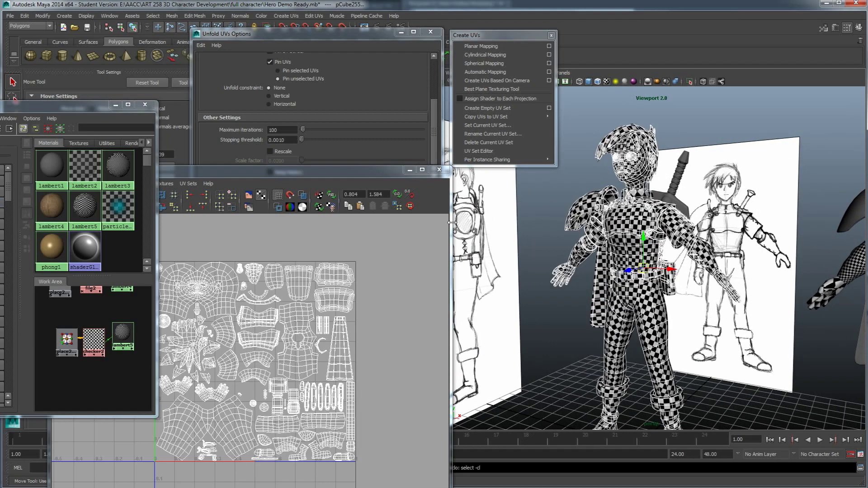
{"action": "right_click", "coordinate": [52, 204]}
{"action": "left_click", "coordinate": [75, 181]}
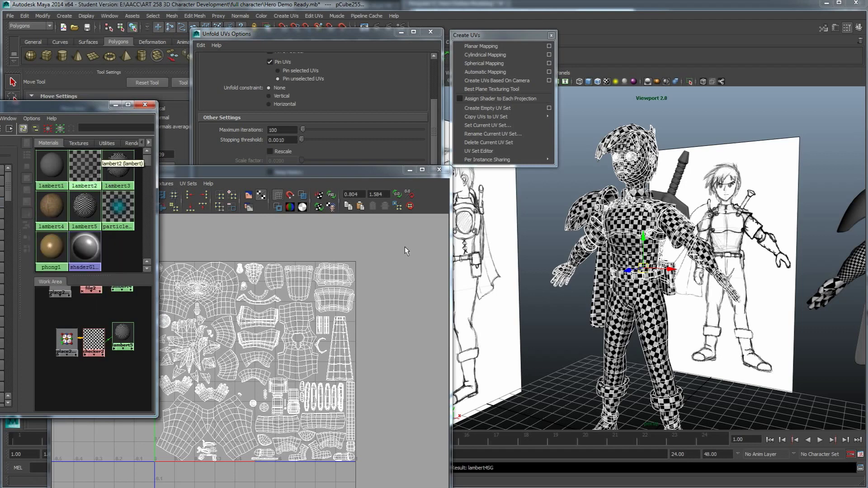
{"action": "left_click", "coordinate": [550, 238]}
{"action": "left_click_drag", "start_coordinate": [550, 239], "coordinate": [639, 283], "text": "alt"}
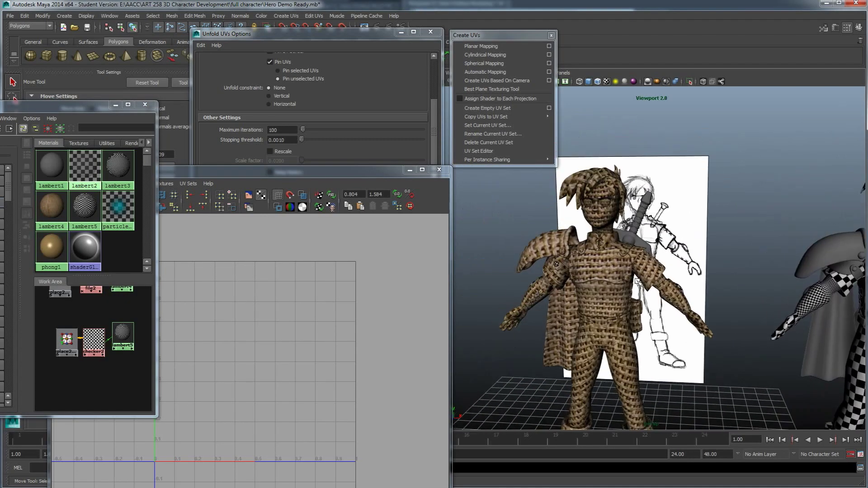
Set Repeat UV to 10 by 10 for the fabric texture on lambert4's color, then hide the attribute settings
{"action": "double_click", "coordinate": [57, 211]}
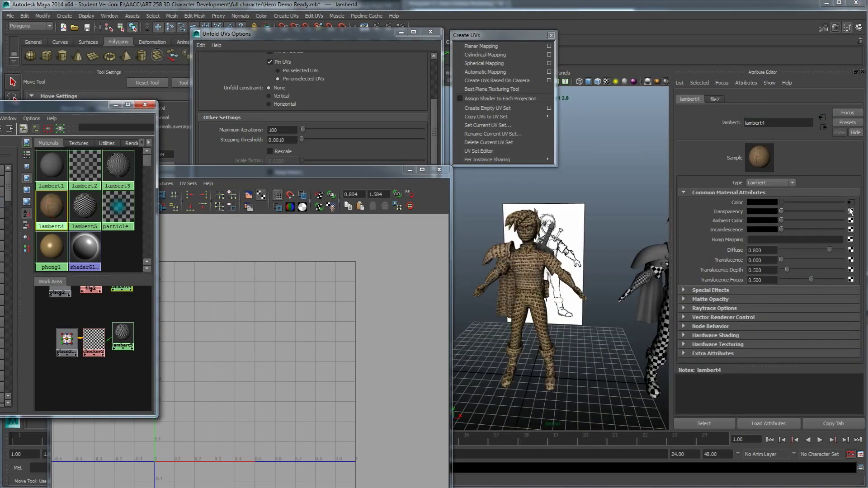
{"action": "left_click", "coordinate": [851, 202]}
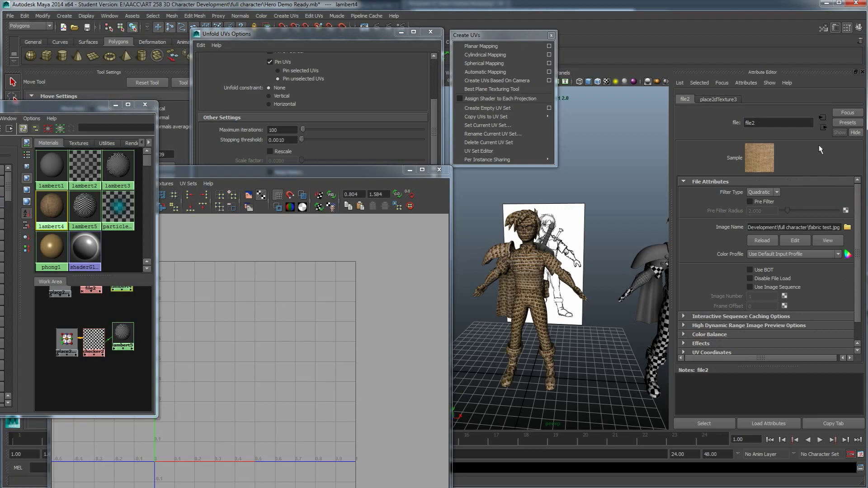
{"action": "left_click", "coordinate": [822, 117]}
{"action": "left_click", "coordinate": [768, 263]}
{"action": "key", "text": "Caps_Lock"}
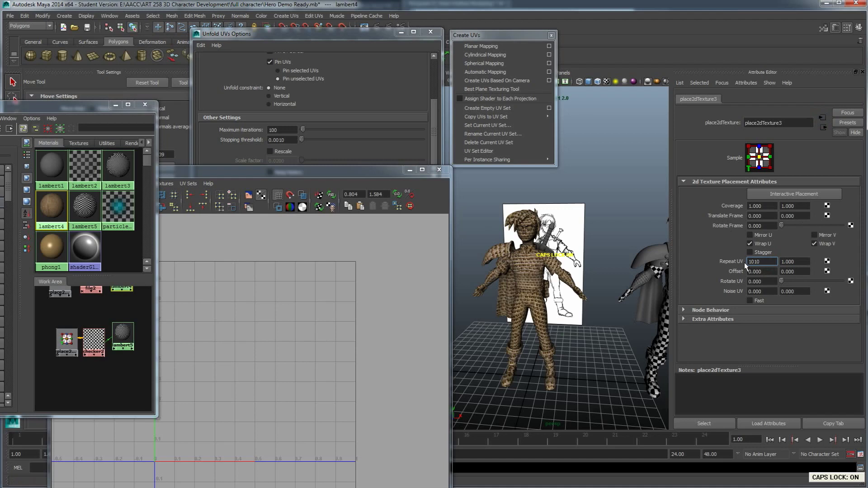
{"action": "type", "text": "10"}
{"action": "key", "text": "Tab"}
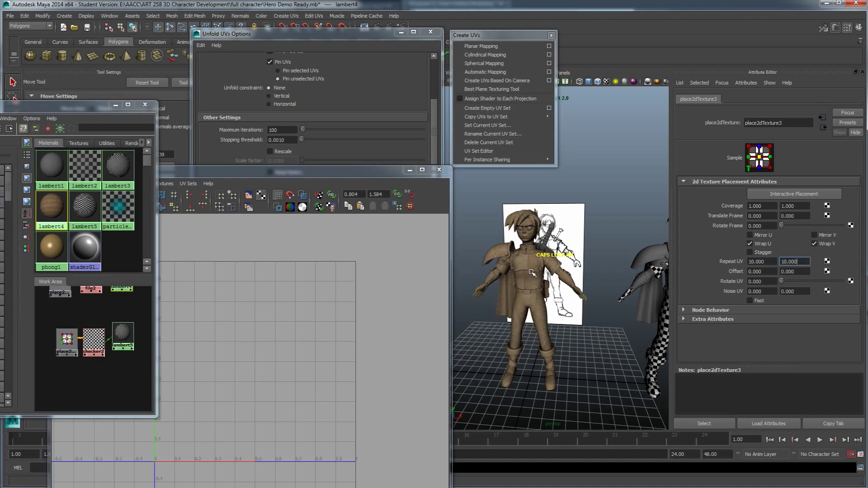
{"action": "key", "text": "Caps_Lock"}
{"action": "scroll", "coordinate": [539, 272], "scroll_direction": "up", "scroll_amount": 10}
{"action": "scroll", "coordinate": [517, 279], "scroll_direction": "down", "scroll_amount": 5}
{"action": "middle_click_drag", "start_coordinate": [519, 285], "coordinate": [605, 276], "text": "alt"}
{"action": "left_click", "coordinate": [836, 28]}
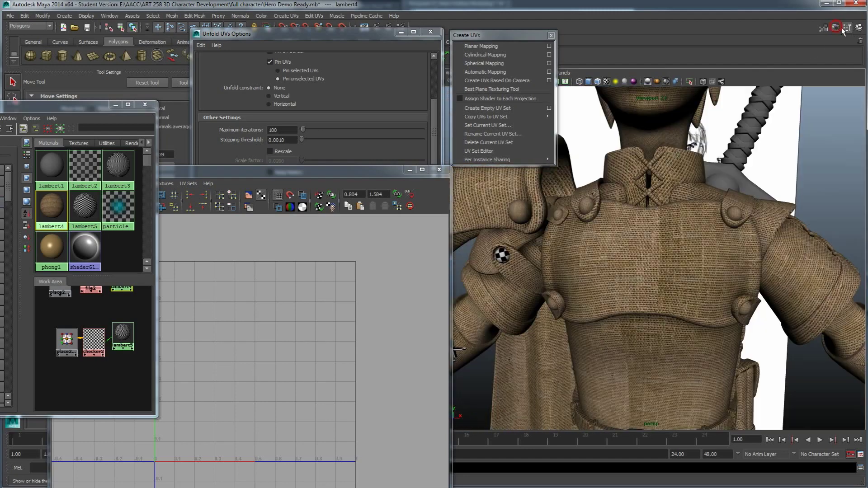
Examine the finer woven texture on the reference character's torso, legs and boots, then over the upper body
{"action": "left_click_drag", "start_coordinate": [758, 219], "coordinate": [586, 294], "text": "alt"}
{"action": "left_click_drag", "start_coordinate": [513, 236], "coordinate": [690, 358], "text": "alt"}
{"action": "left_click_drag", "start_coordinate": [742, 296], "coordinate": [649, 223], "text": "alt"}
{"action": "middle_click_drag", "start_coordinate": [669, 297], "coordinate": [657, 106], "text": "alt"}
{"action": "mouse_move", "coordinate": [678, 315]}
{"action": "left_mouse_down", "text": "alt"}
{"action": "mouse_move", "coordinate": [568, 291]}
{"action": "mouse_move", "coordinate": [584, 321]}
{"action": "left_mouse_up", "text": "alt"}
{"action": "middle_click_drag", "start_coordinate": [583, 321], "coordinate": [606, 277], "text": "alt"}
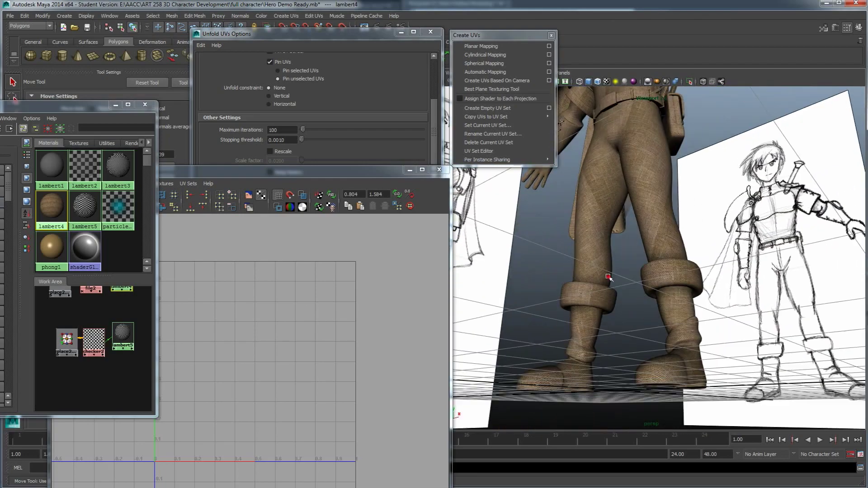
{"action": "left_click_drag", "start_coordinate": [606, 277], "coordinate": [595, 309], "text": "alt"}
{"action": "left_click_drag", "start_coordinate": [593, 280], "coordinate": [626, 283], "text": "alt"}
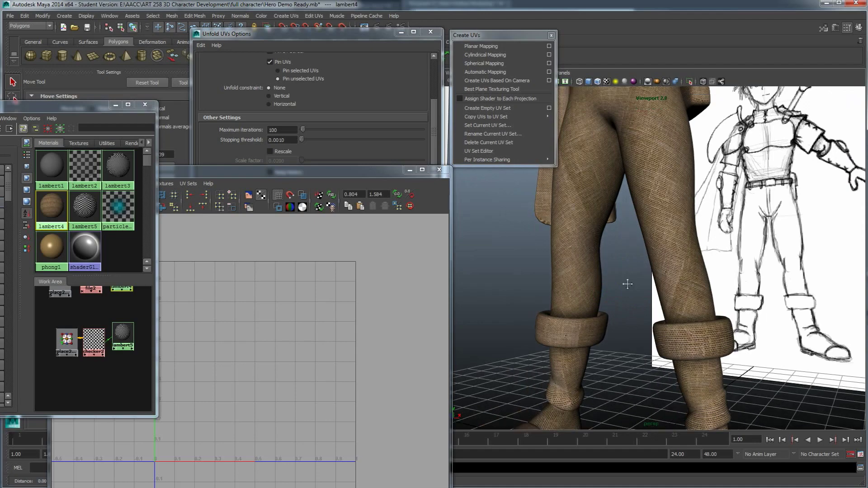
{"action": "middle_click_drag", "start_coordinate": [626, 283], "coordinate": [633, 378], "text": "alt"}
{"action": "mouse_move", "coordinate": [634, 378]}
{"action": "left_mouse_down", "text": "alt"}
{"action": "mouse_move", "coordinate": [629, 325]}
{"action": "mouse_move", "coordinate": [644, 330]}
{"action": "left_mouse_up", "text": "alt"}
{"action": "scroll", "coordinate": [644, 330], "scroll_direction": "down", "scroll_amount": 6}
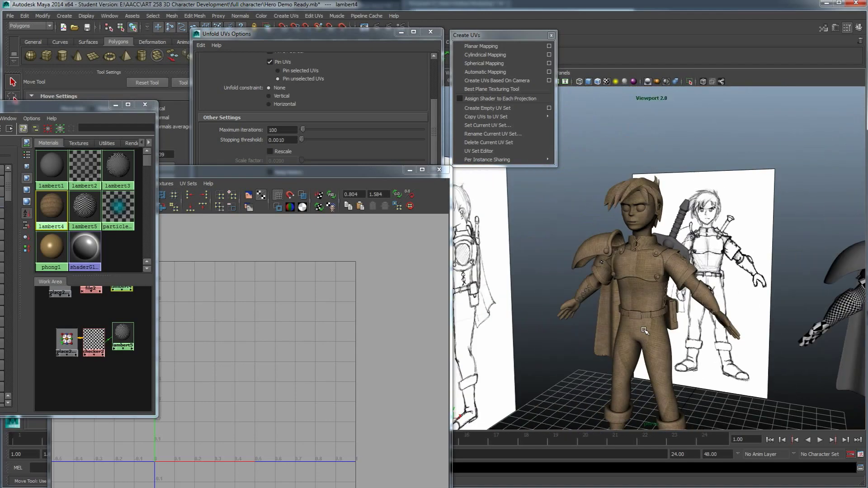
{"action": "scroll", "coordinate": [655, 333], "scroll_direction": "up", "scroll_amount": 4}
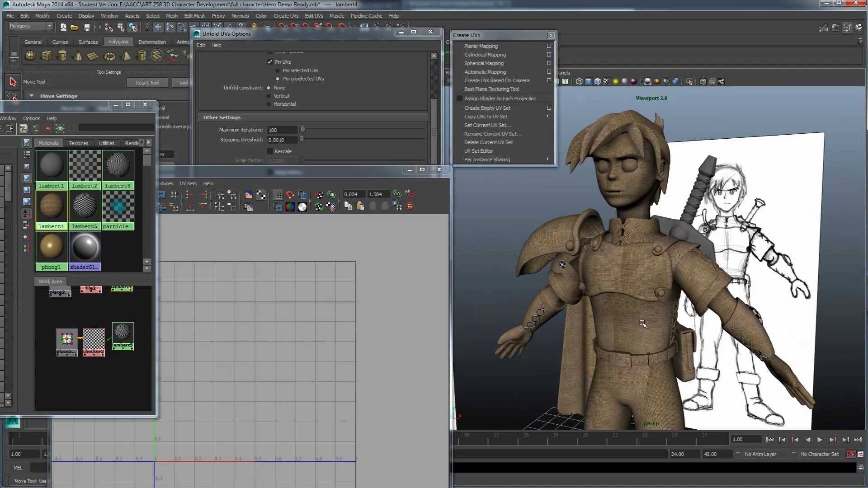